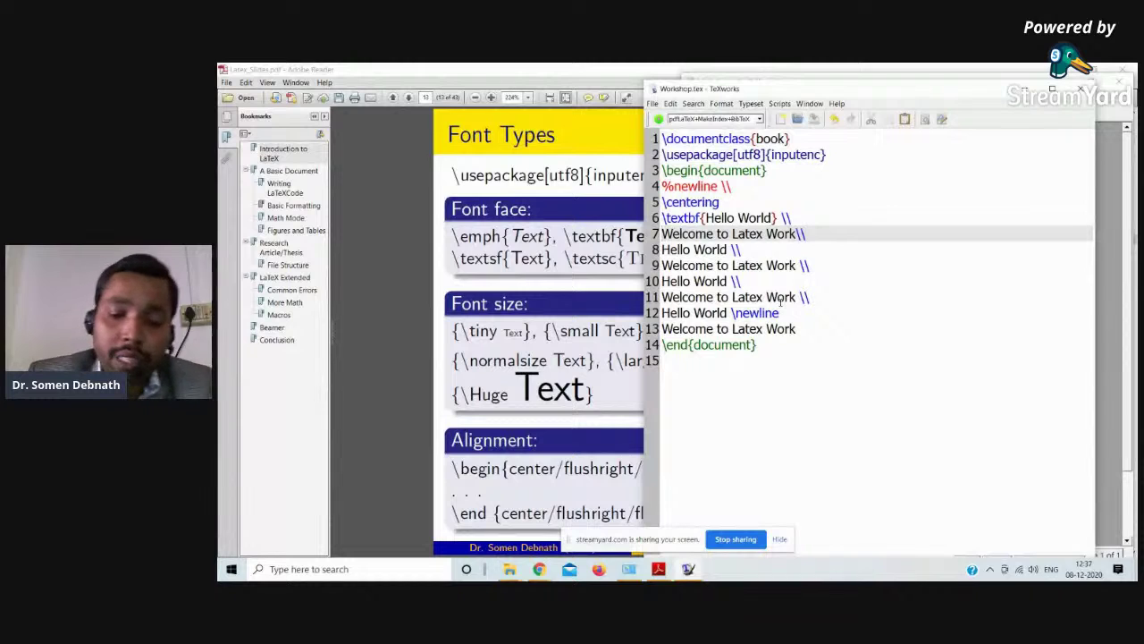
- Wrap "Welcome to Latex Work" on line 7 in \emph{} and typeset Workshop.tex
{"action": "type", "text": "\\"}
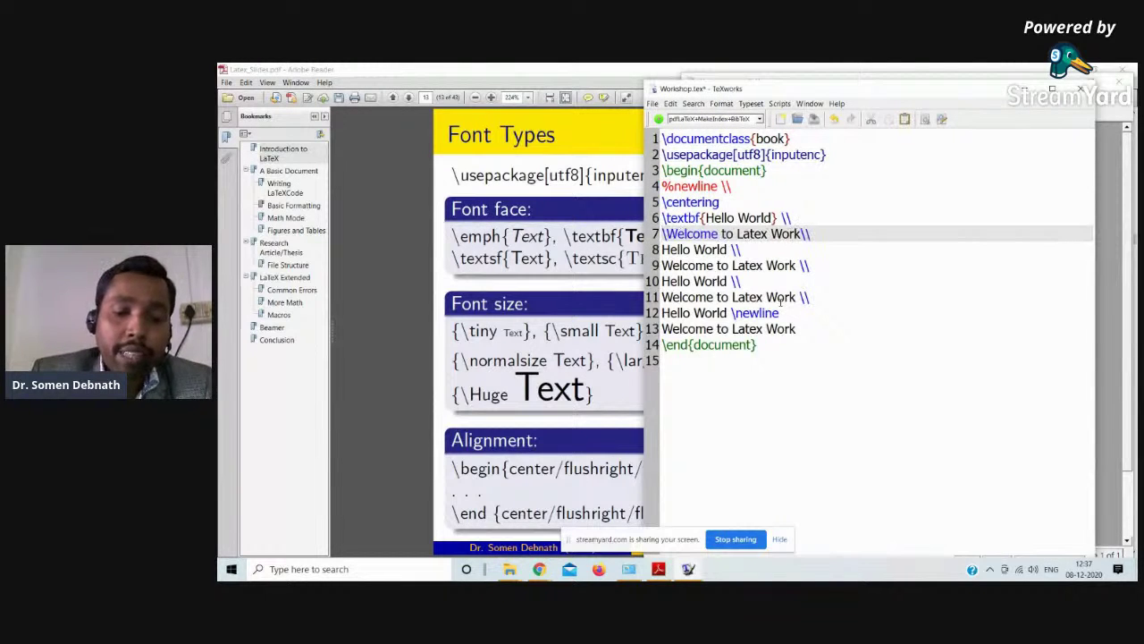
{"action": "type", "text": "emph{"}
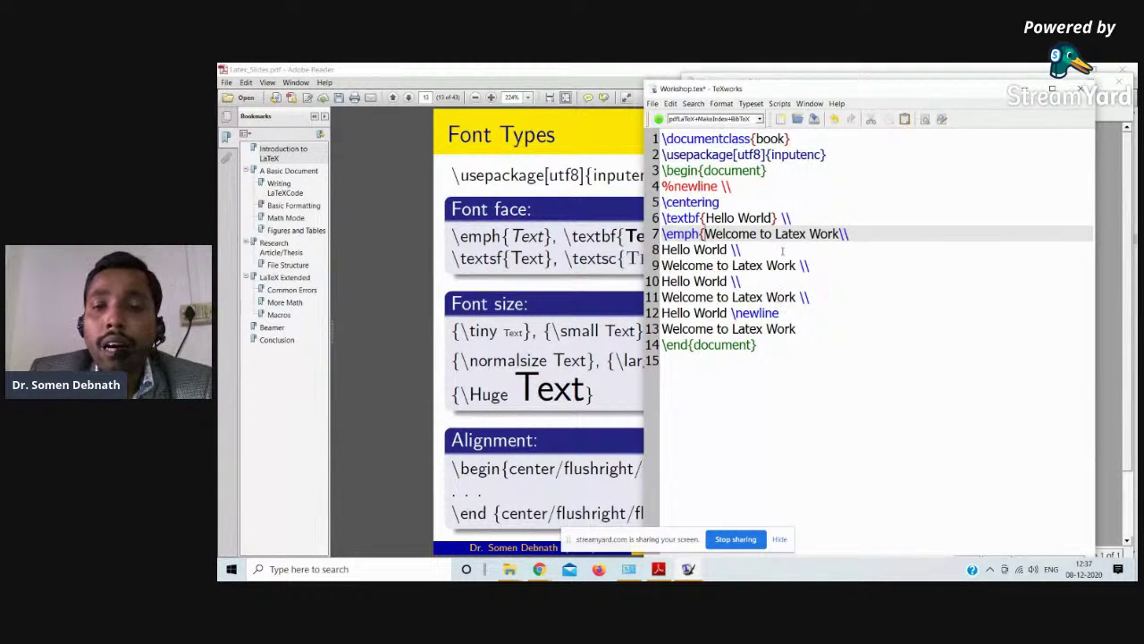
{"action": "left_click", "coordinate": [840, 233]}
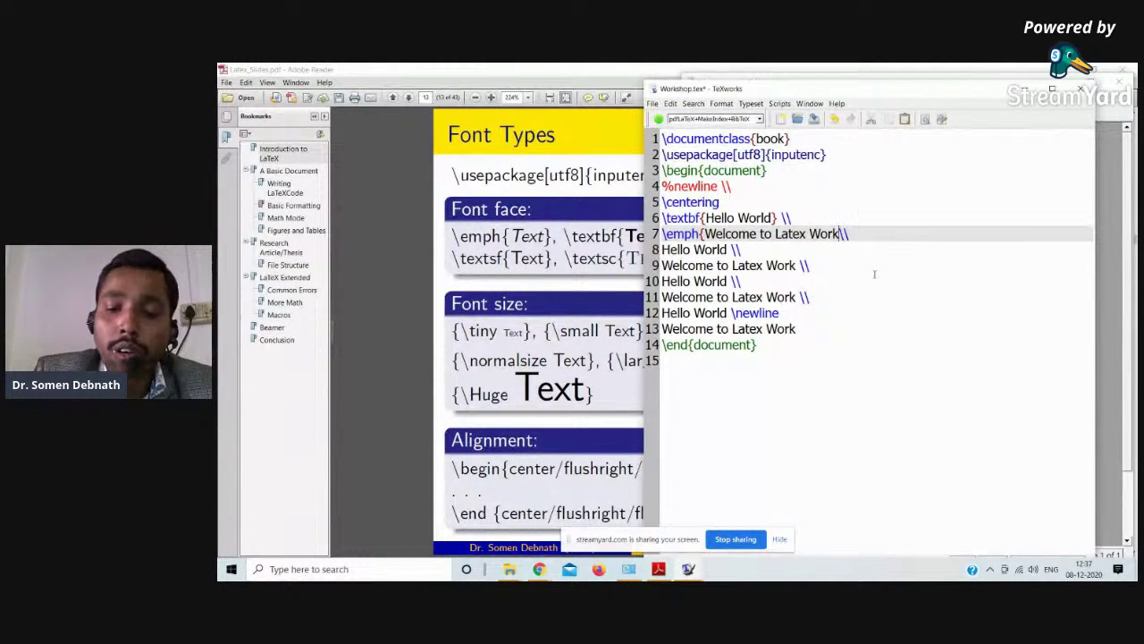
{"action": "type", "text": "}"}
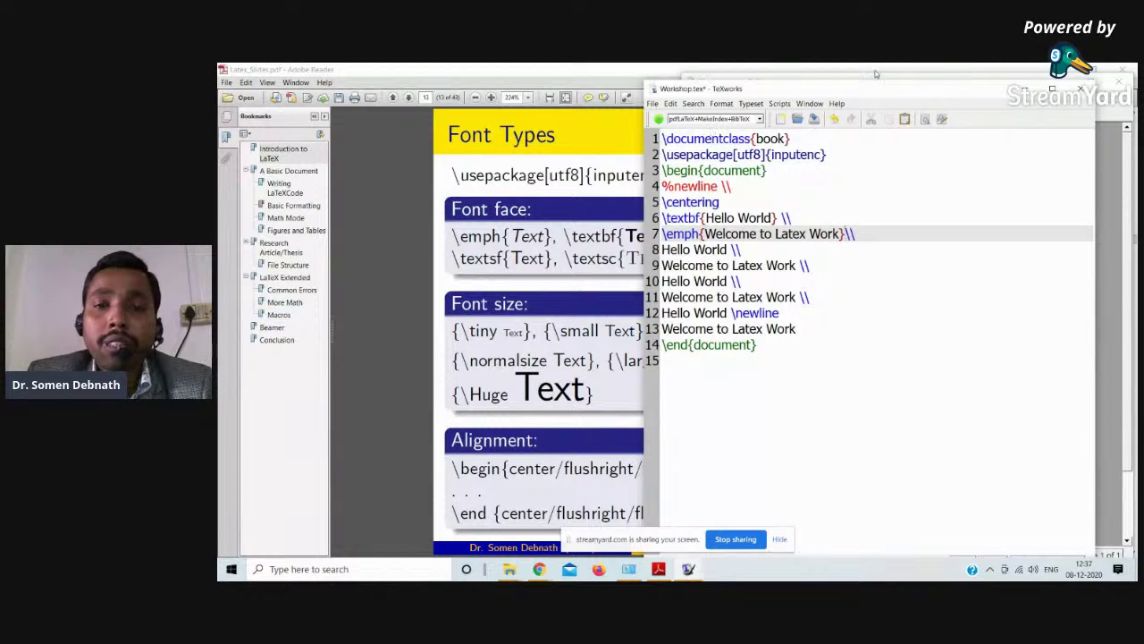
{"action": "left_click_drag", "start_coordinate": [866, 90], "coordinate": [460, 80]}
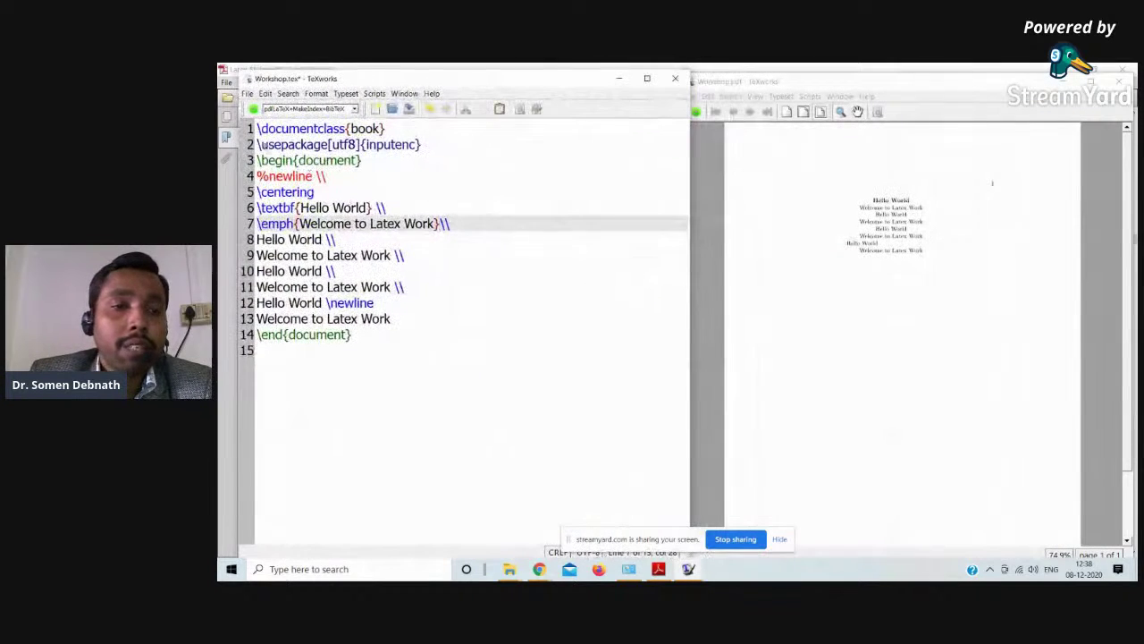
{"action": "left_click", "coordinate": [253, 109]}
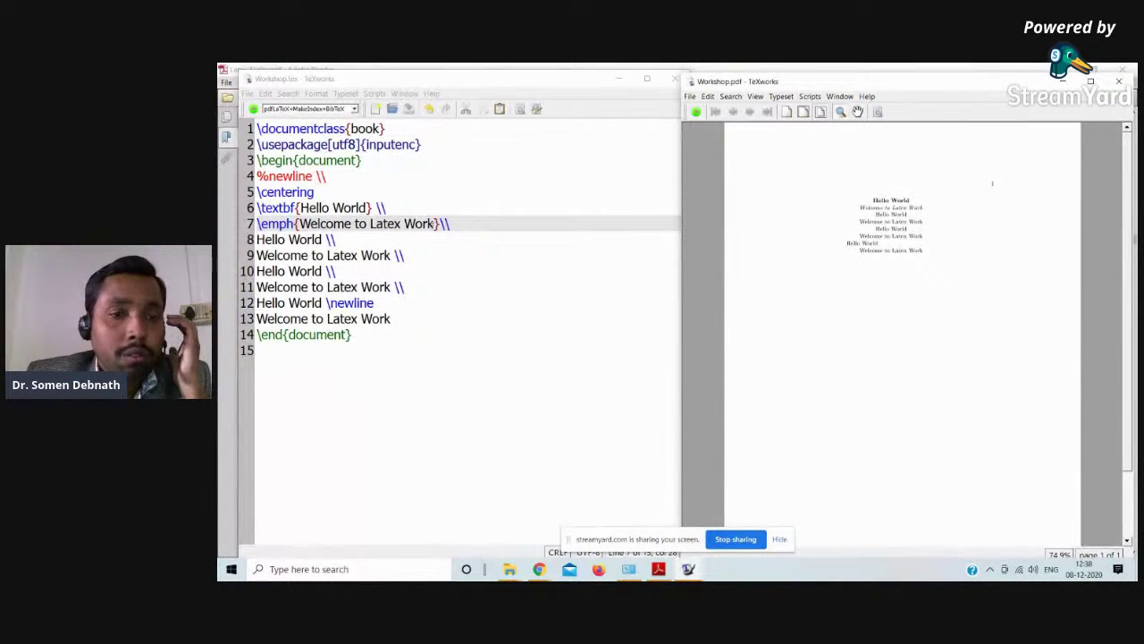
- Extend "Work" to "Workshop" inside the \emph{} on line 7 and typeset the document again
{"action": "key", "text": "alt+Tab"}
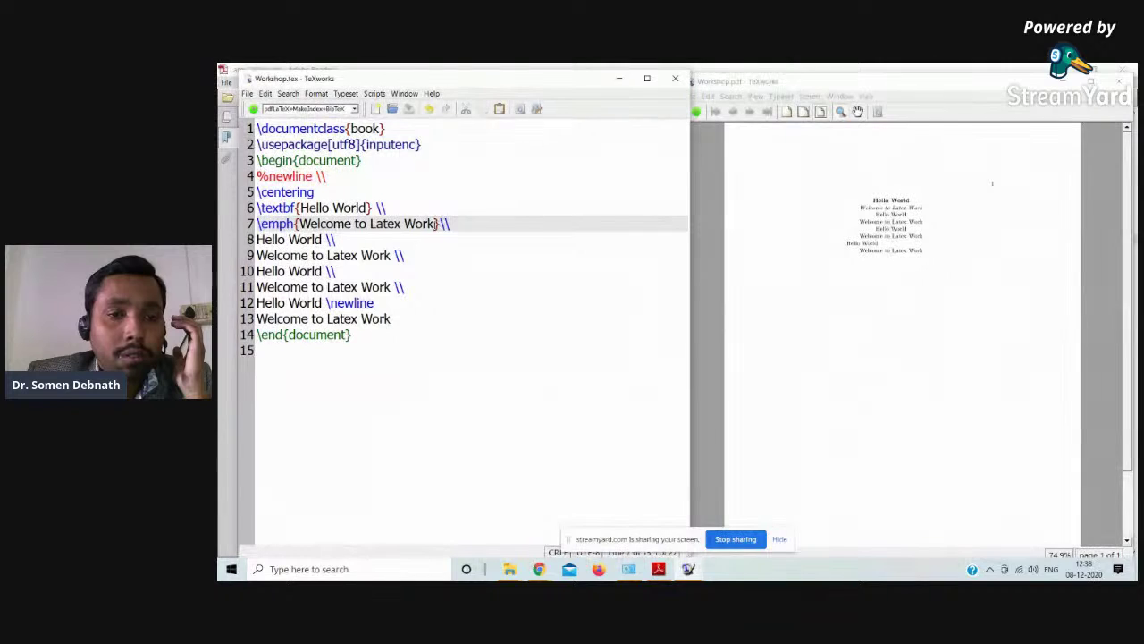
{"action": "type", "text": "shop"}
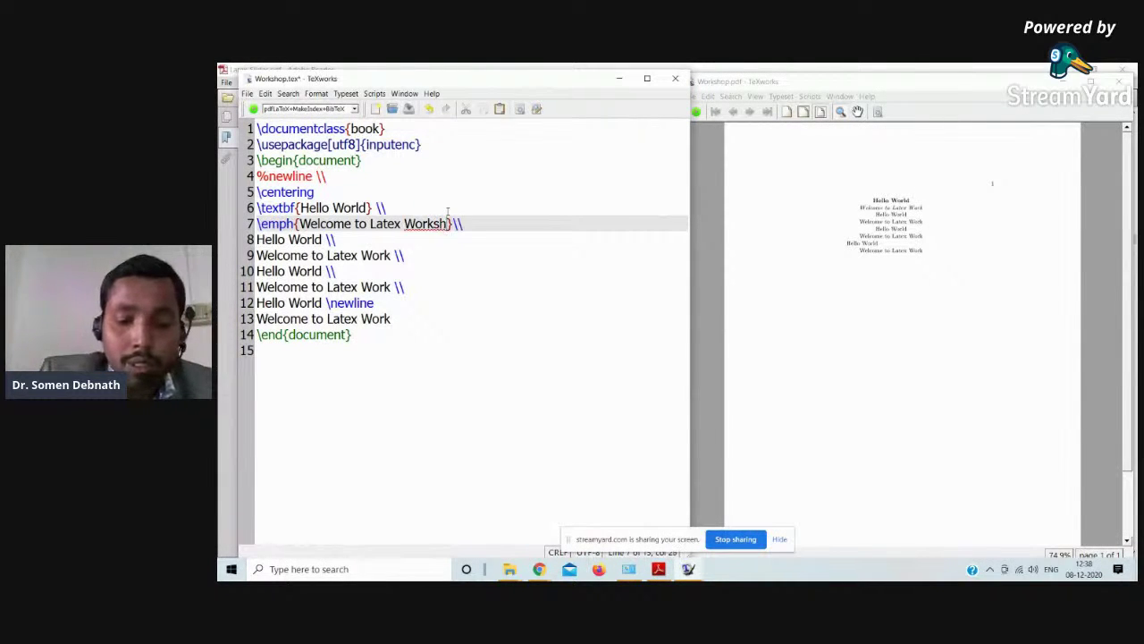
{"action": "left_click", "coordinate": [453, 302]}
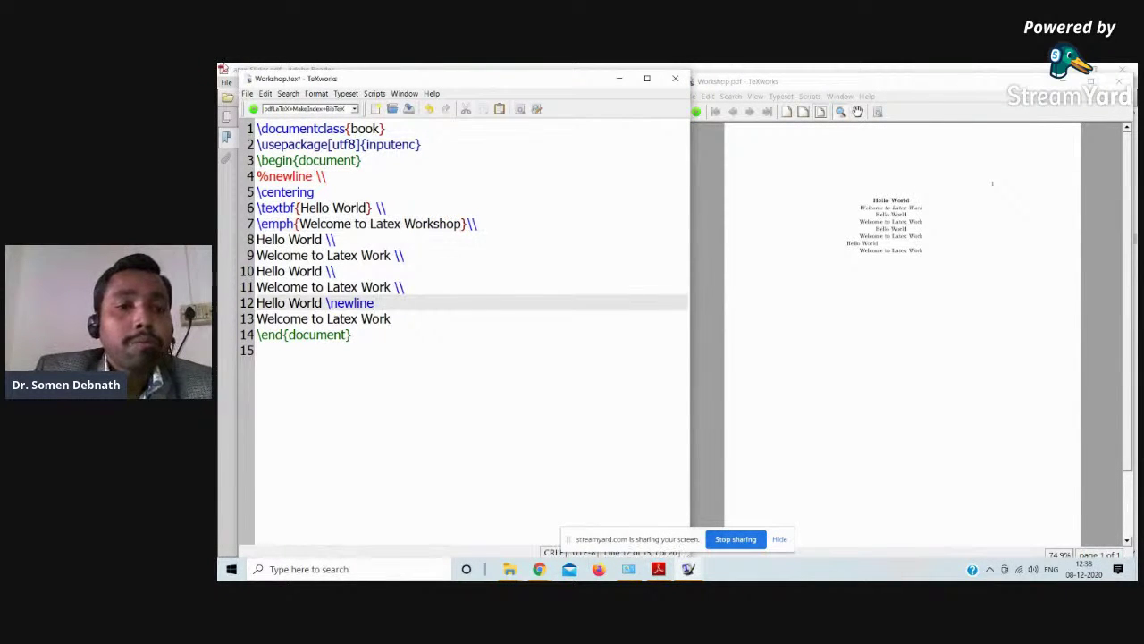
{"action": "left_click", "coordinate": [253, 108]}
{"action": "mouse_move", "coordinate": [889, 244]}
{"action": "left_mouse_down"}
{"action": "mouse_move", "coordinate": [898, 238]}
{"action": "mouse_move", "coordinate": [883, 236]}
{"action": "left_mouse_up"}
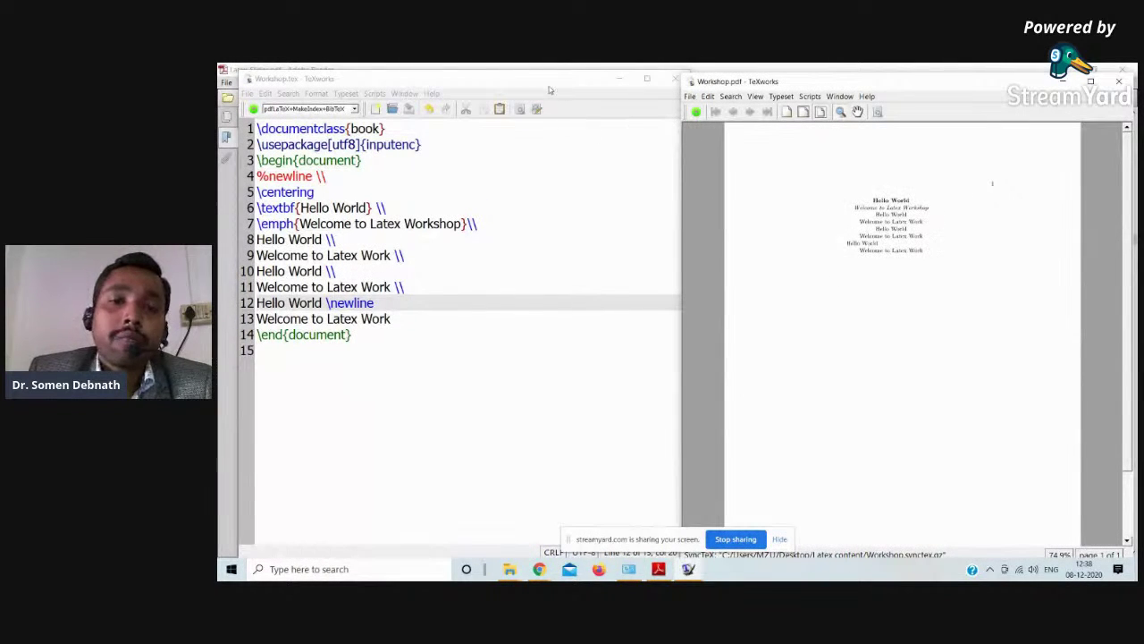
- Switch to the Latex_Slides PDF in Adobe Reader and examine the font face commands on the Font Types slide
{"action": "left_click_drag", "start_coordinate": [522, 84], "coordinate": [774, 78]}
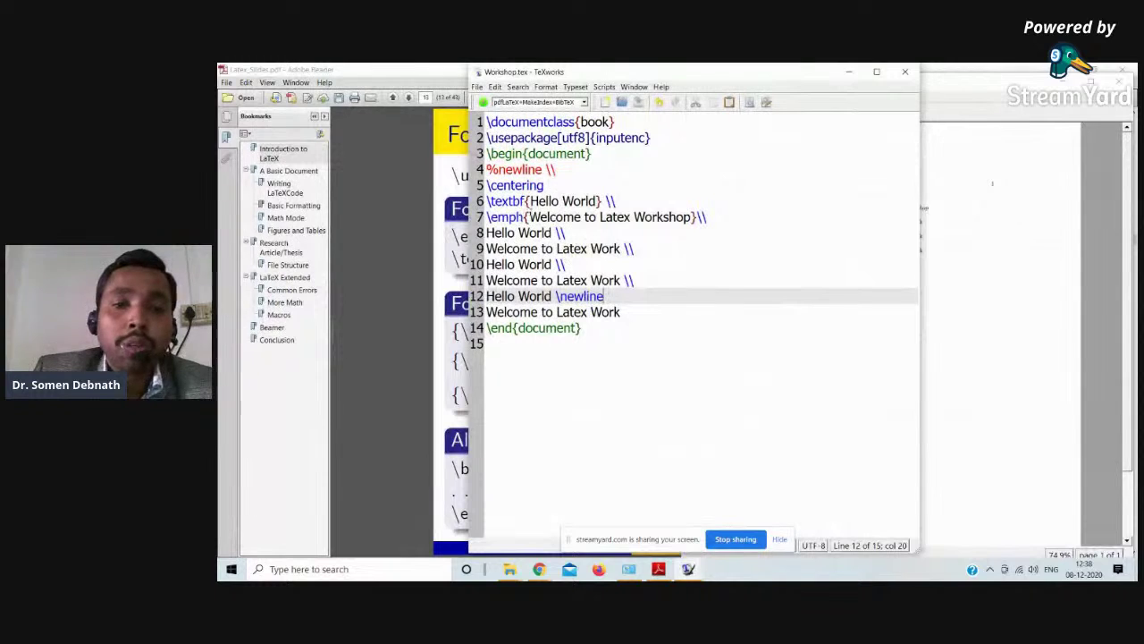
{"action": "left_click", "coordinate": [498, 201]}
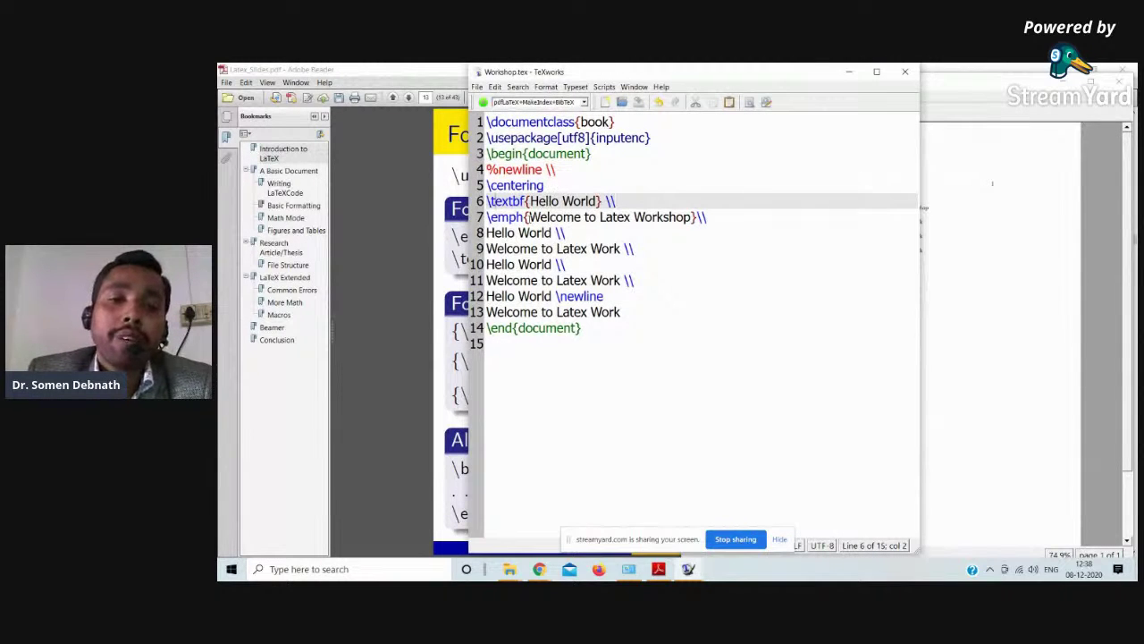
{"action": "left_click_drag", "start_coordinate": [702, 77], "coordinate": [903, 131]}
{"action": "key", "text": "alt+Tab"}
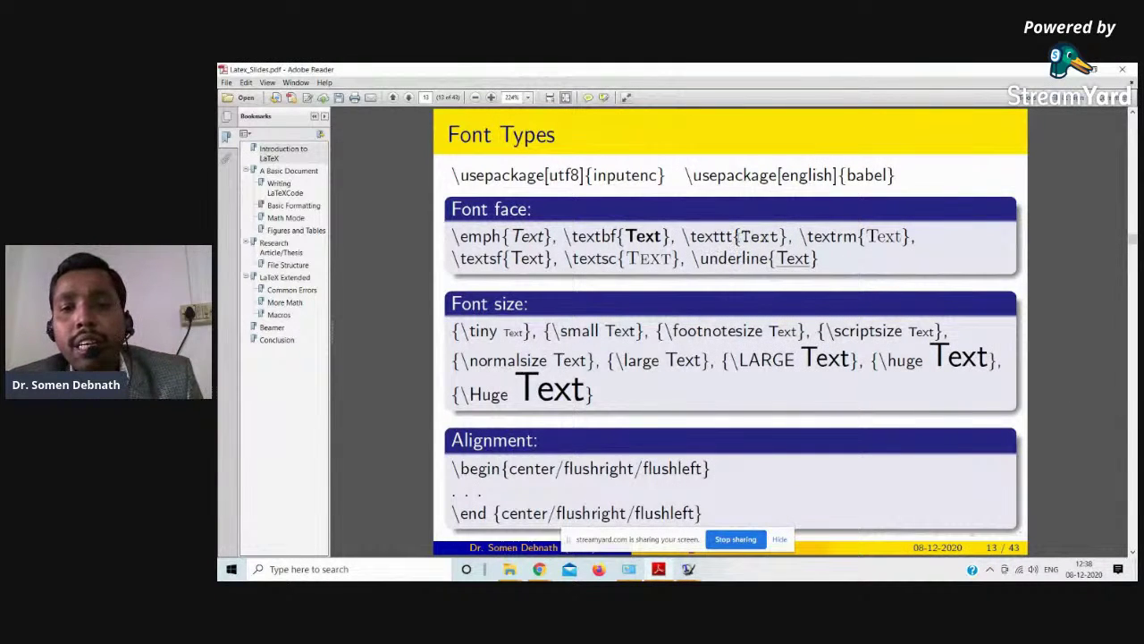
{"action": "left_click_drag", "start_coordinate": [739, 236], "coordinate": [781, 236]}
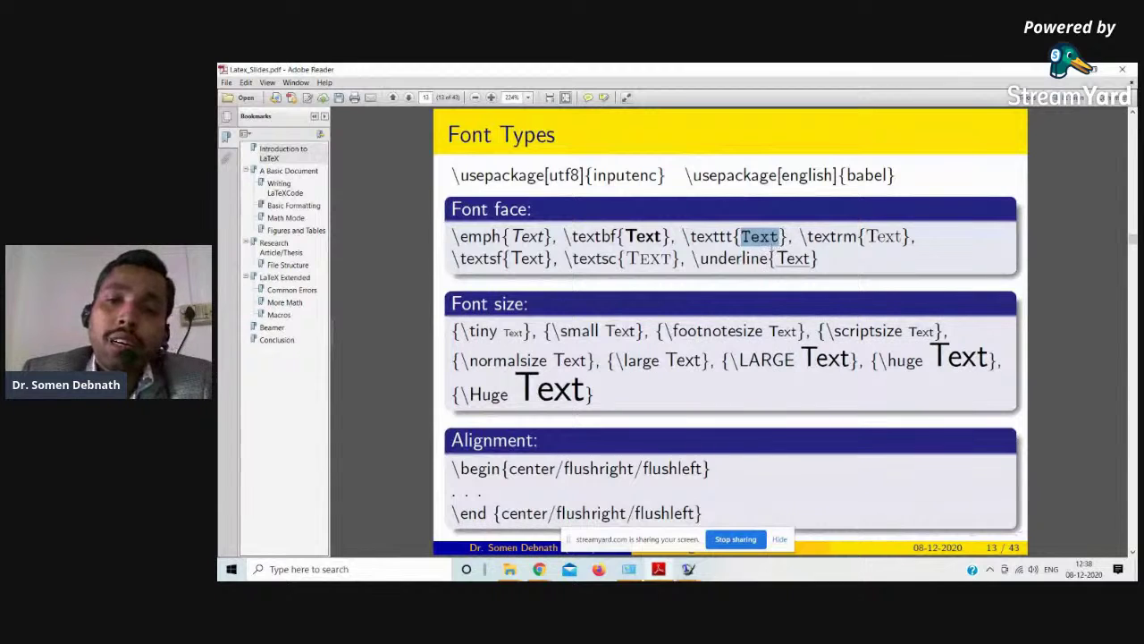
{"action": "left_click", "coordinate": [762, 237]}
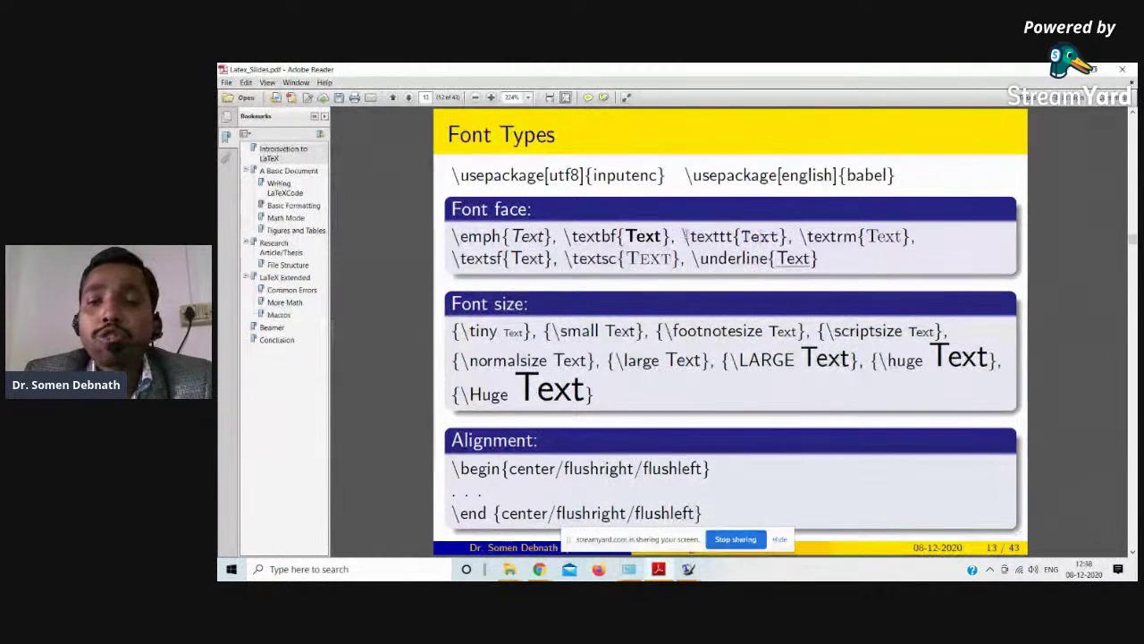
{"action": "left_click_drag", "start_coordinate": [734, 236], "coordinate": [682, 236]}
{"action": "left_click", "coordinate": [735, 237]}
{"action": "left_click_drag", "start_coordinate": [808, 237], "coordinate": [905, 237]}
{"action": "left_click", "coordinate": [903, 236]}
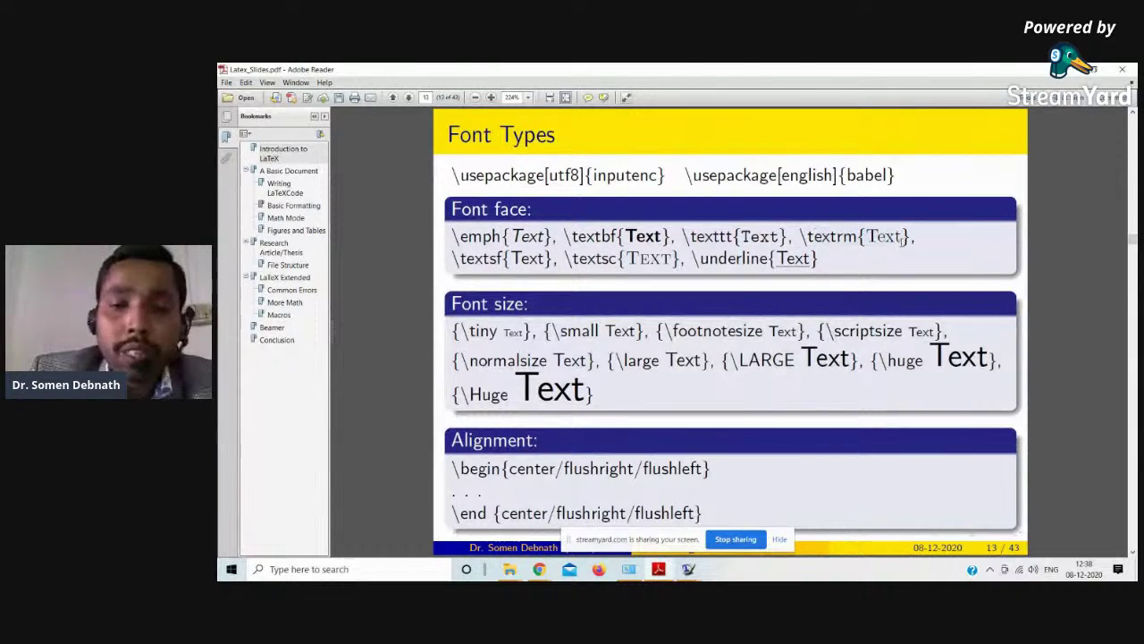
{"action": "left_click_drag", "start_coordinate": [779, 236], "coordinate": [760, 237]}
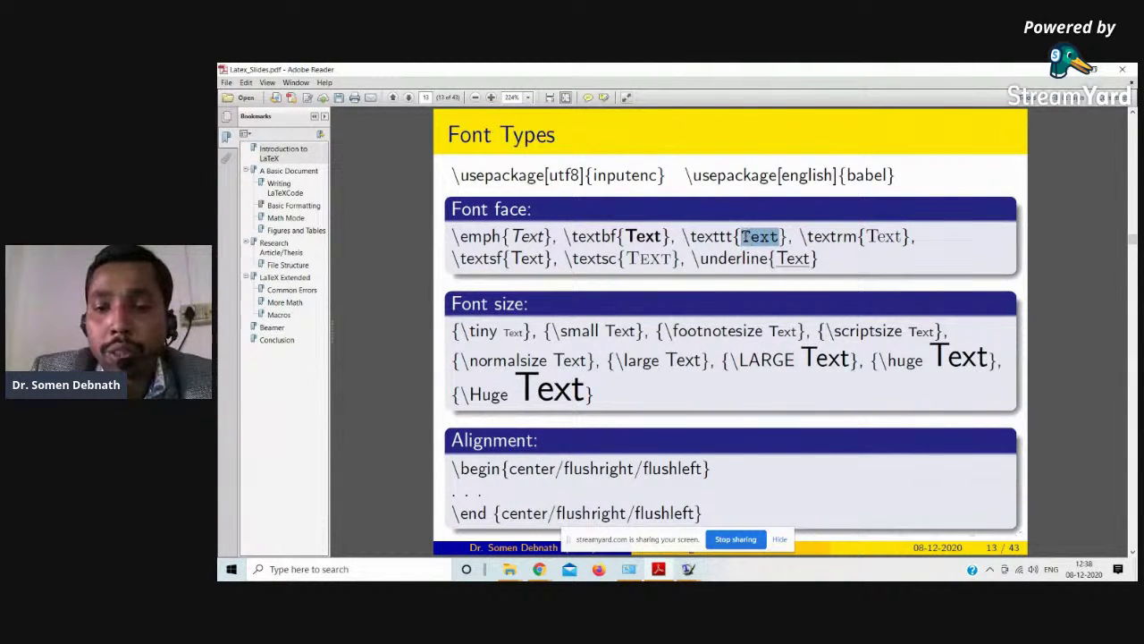
{"action": "left_click", "coordinate": [905, 237]}
{"action": "left_click_drag", "start_coordinate": [905, 237], "coordinate": [869, 237]}
{"action": "left_click", "coordinate": [874, 238]}
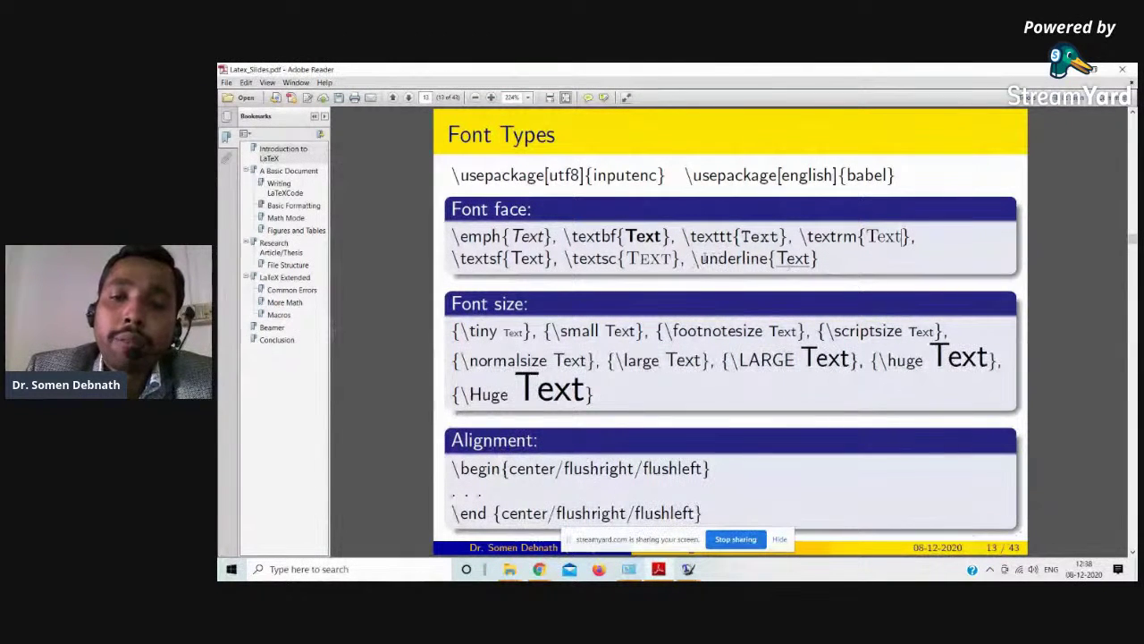
{"action": "left_click_drag", "start_coordinate": [694, 259], "coordinate": [790, 260]}
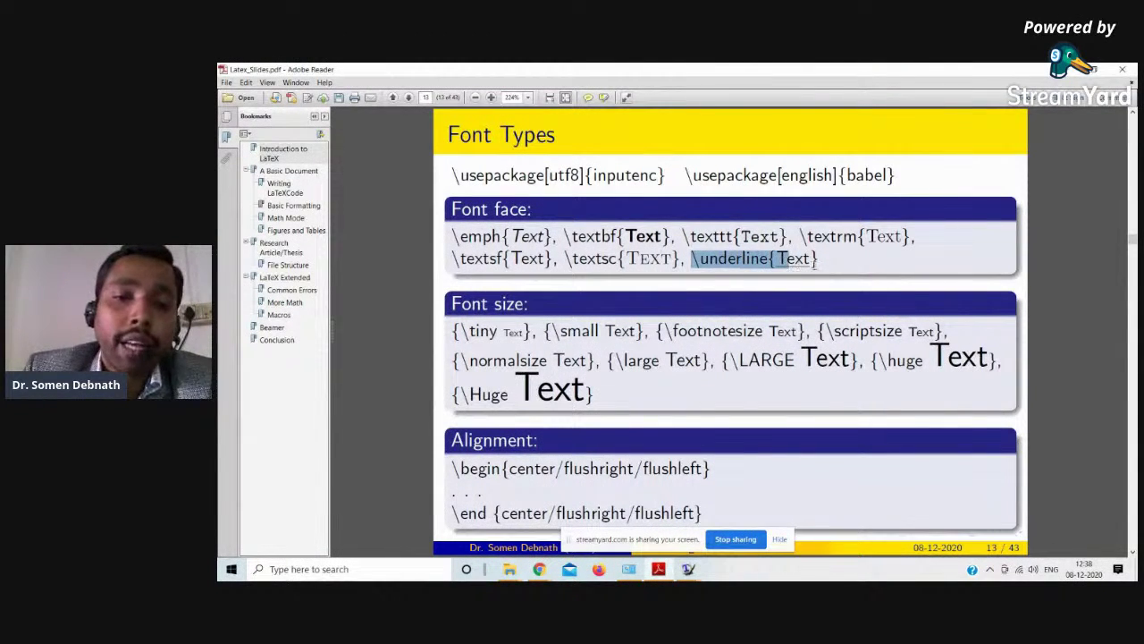
{"action": "left_click", "coordinate": [838, 266]}
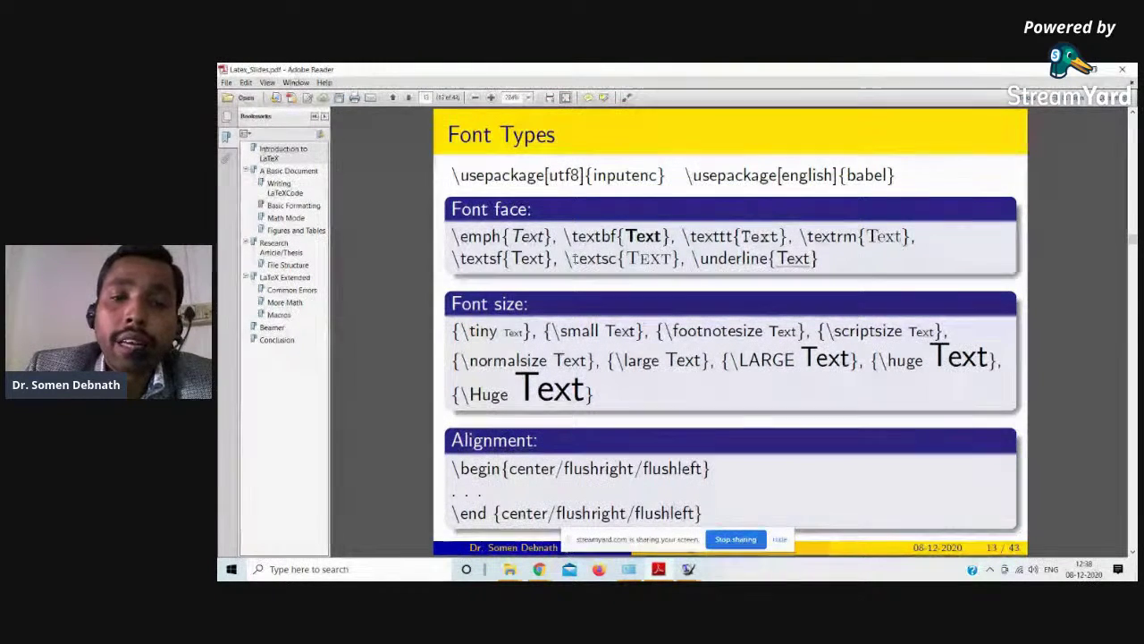
- Highlight the \textsf{Text} entry in yellow on the Font Types slide and select the sample word of the \tiny entry
{"action": "left_click_drag", "start_coordinate": [460, 258], "coordinate": [543, 258]}
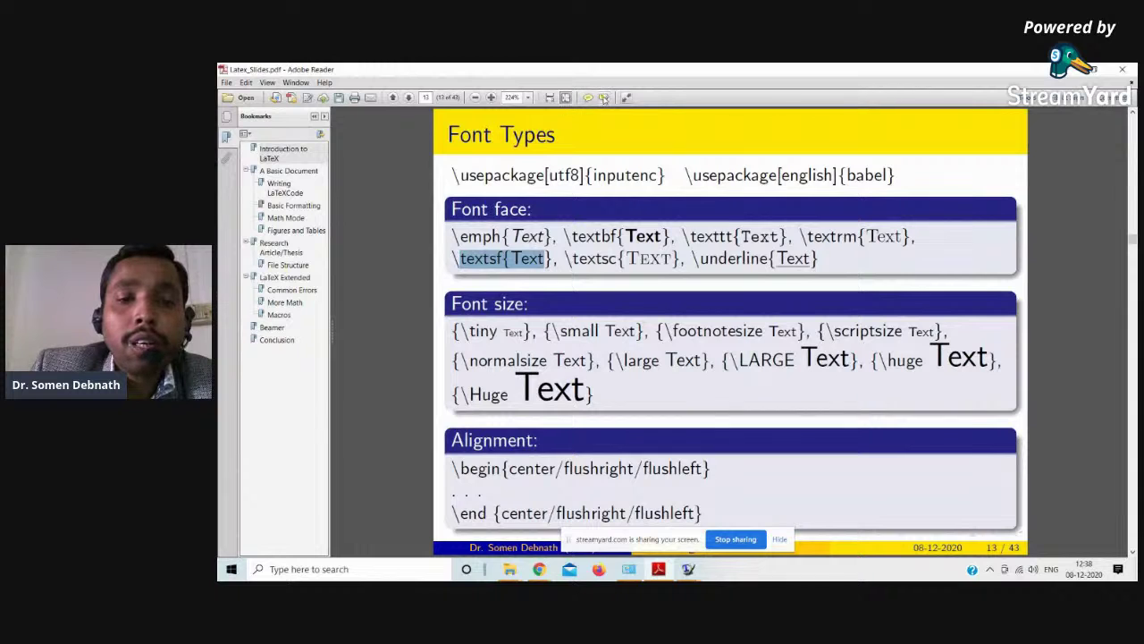
{"action": "left_click", "coordinate": [604, 96]}
{"action": "left_click_drag", "start_coordinate": [538, 259], "coordinate": [547, 259]}
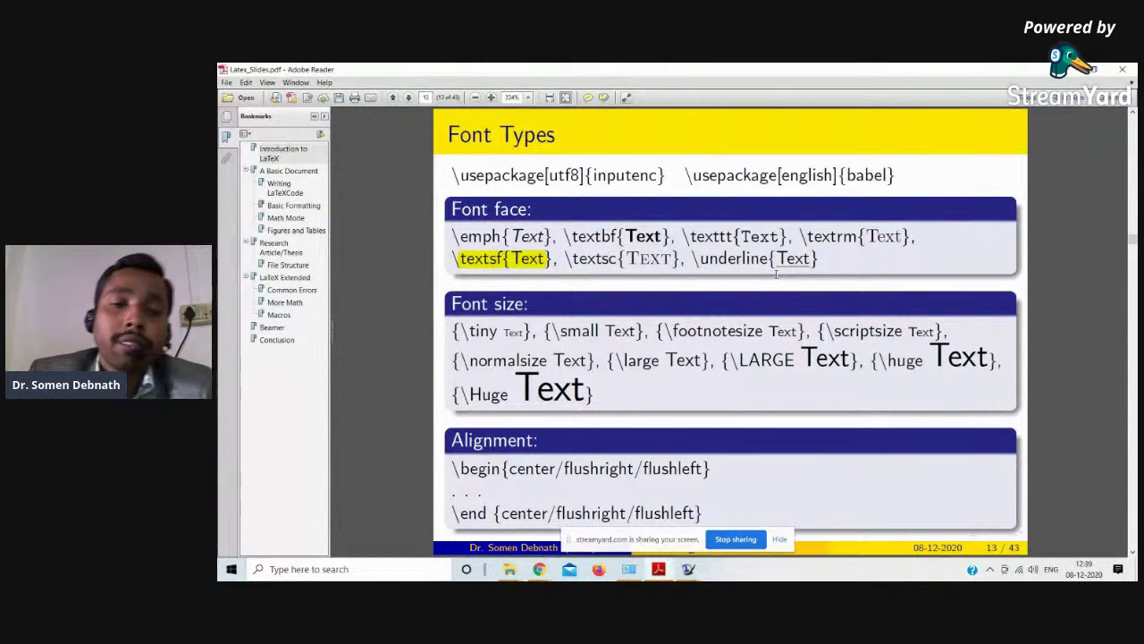
{"action": "double_click", "coordinate": [515, 332]}
- Switch back to TeXworks, comment out \centering on line 5 of Workshop.tex, and typeset the document
{"action": "left_click", "coordinate": [689, 570]}
{"action": "left_click", "coordinate": [716, 514]}
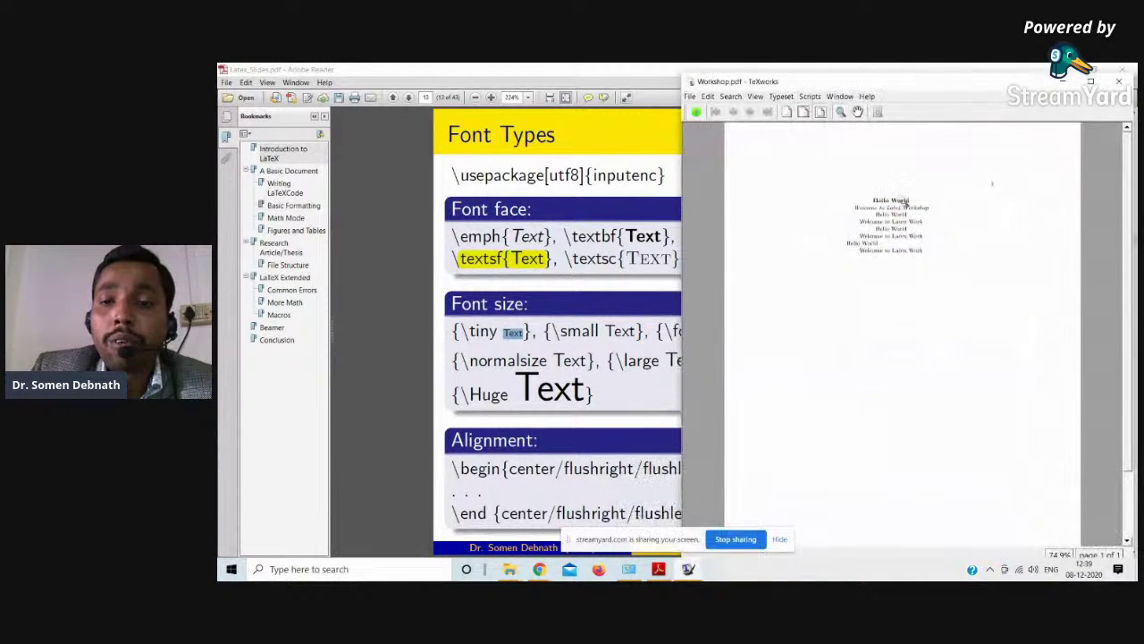
{"action": "right_click", "coordinate": [874, 215]}
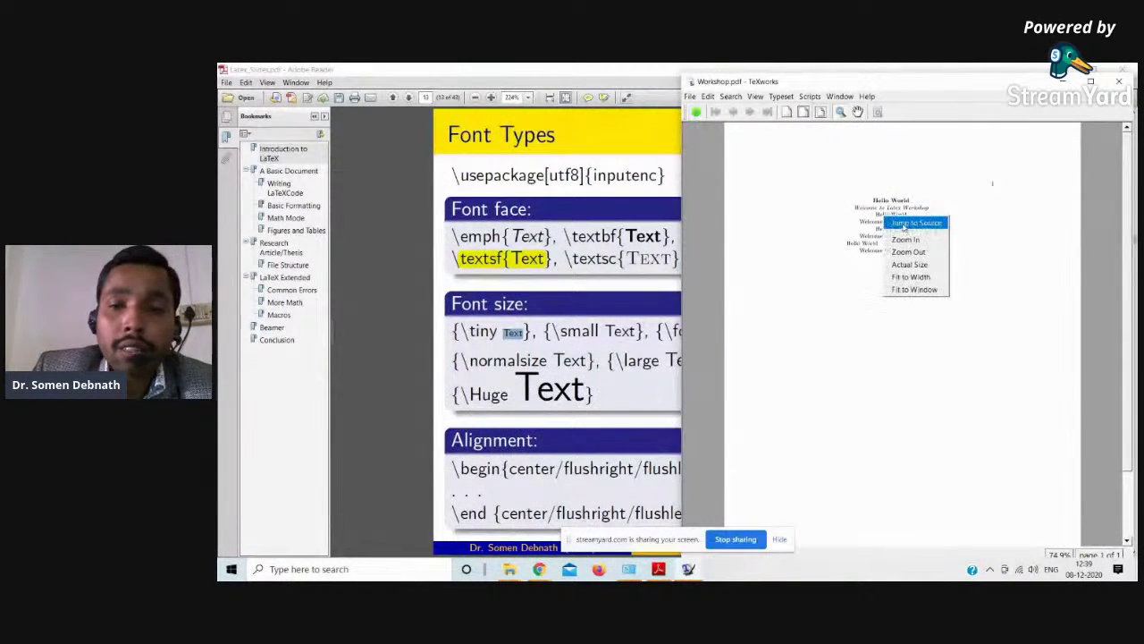
{"action": "left_click", "coordinate": [908, 222]}
{"action": "left_click", "coordinate": [832, 266]}
{"action": "left_click_drag", "start_coordinate": [783, 239], "coordinate": [716, 240]}
{"action": "left_click", "coordinate": [721, 240]}
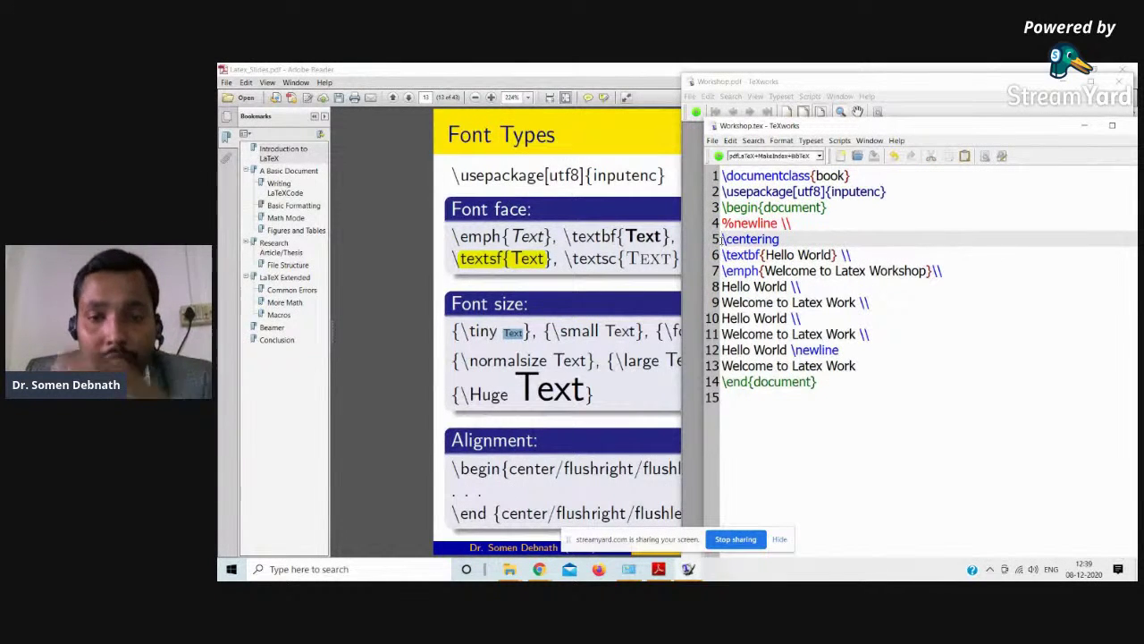
{"action": "type", "text": "%"}
{"action": "key", "text": "Down"}
{"action": "left_click", "coordinate": [719, 156]}
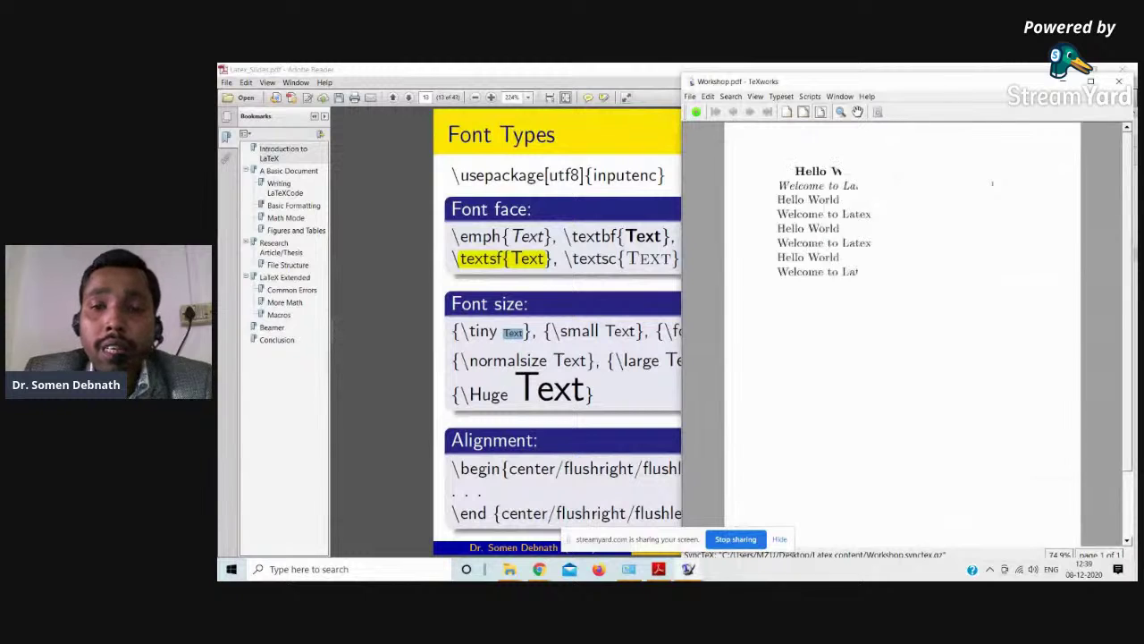
- Return to the source and insert \tiny before "Hello World" on line 8
{"action": "right_click", "coordinate": [815, 243]}
{"action": "left_click", "coordinate": [836, 246]}
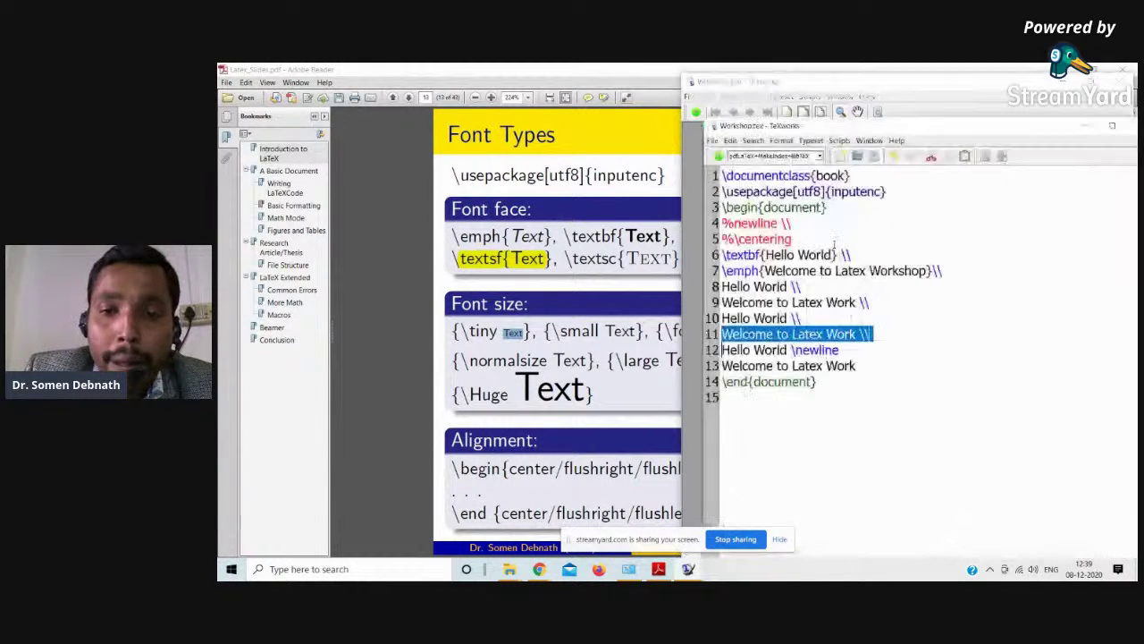
{"action": "left_click", "coordinate": [801, 319]}
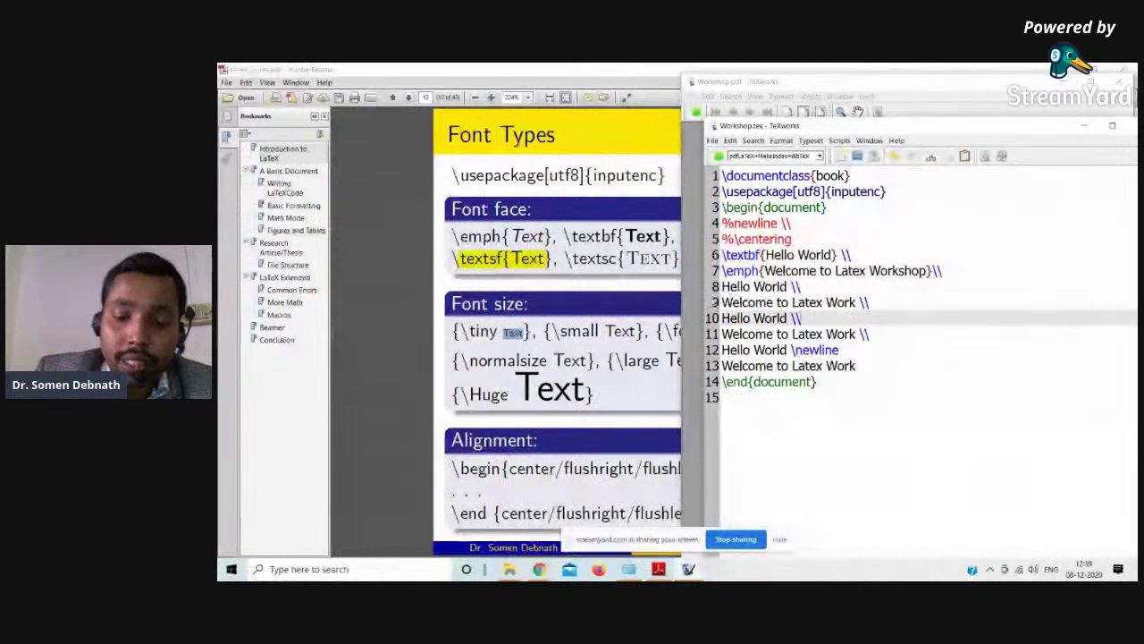
{"action": "key", "text": "Up"}
{"action": "key", "text": "Up"}
{"action": "key", "text": "Home"}
{"action": "type", "text": "i"}
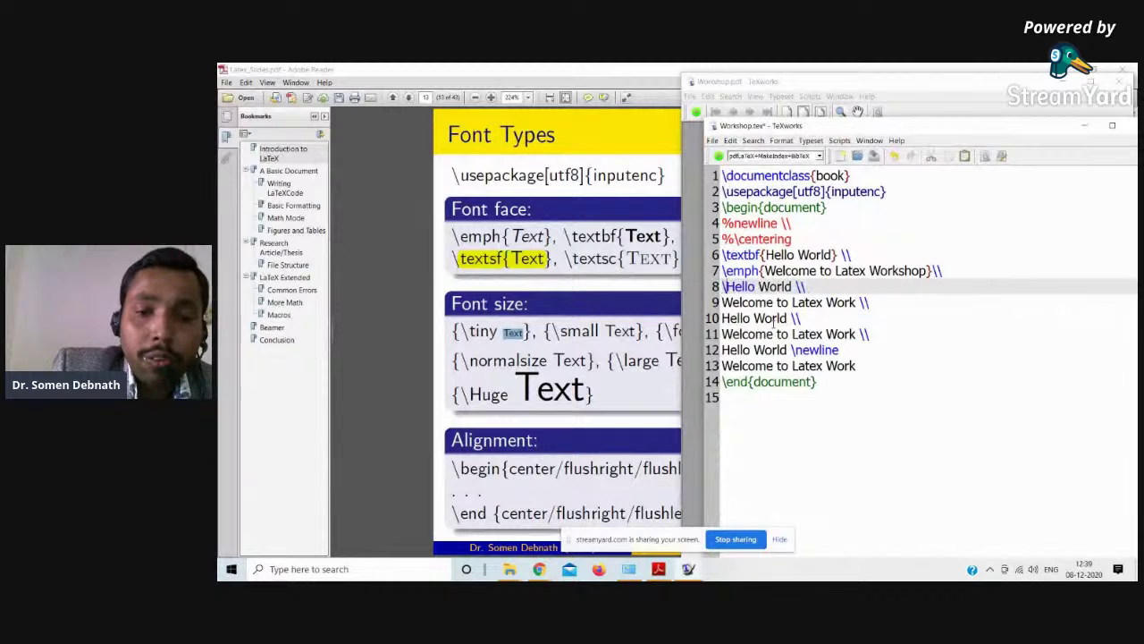
{"action": "type", "text": "ny "}
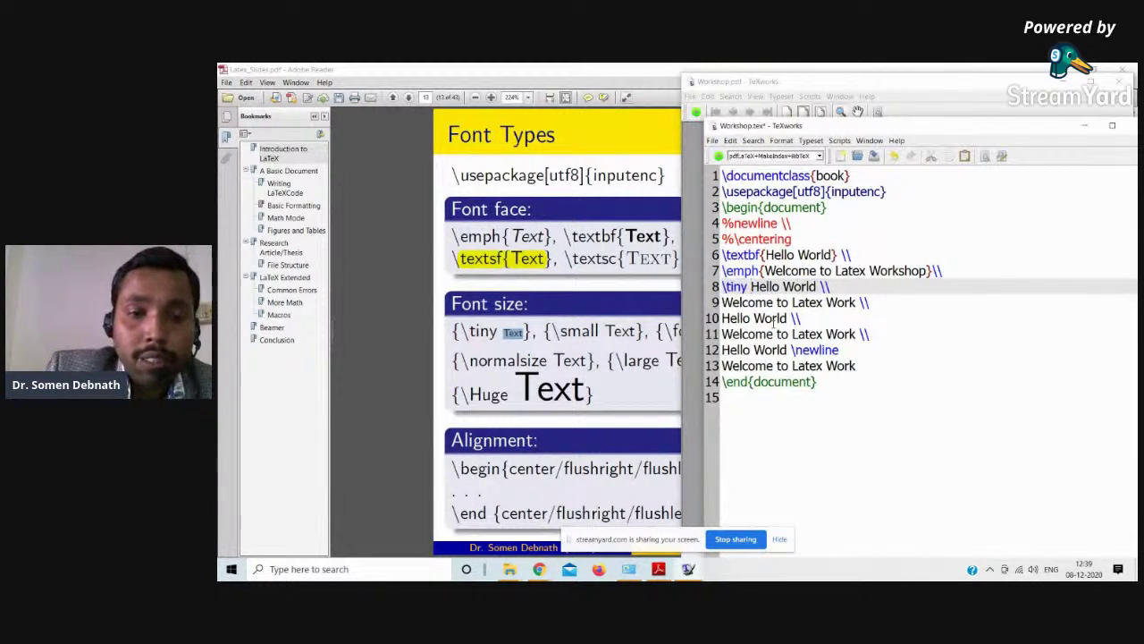
- Enclose "\tiny Hello World" on line 8 in curly braces, ahead of the line break command
{"action": "type", "text": "{"}
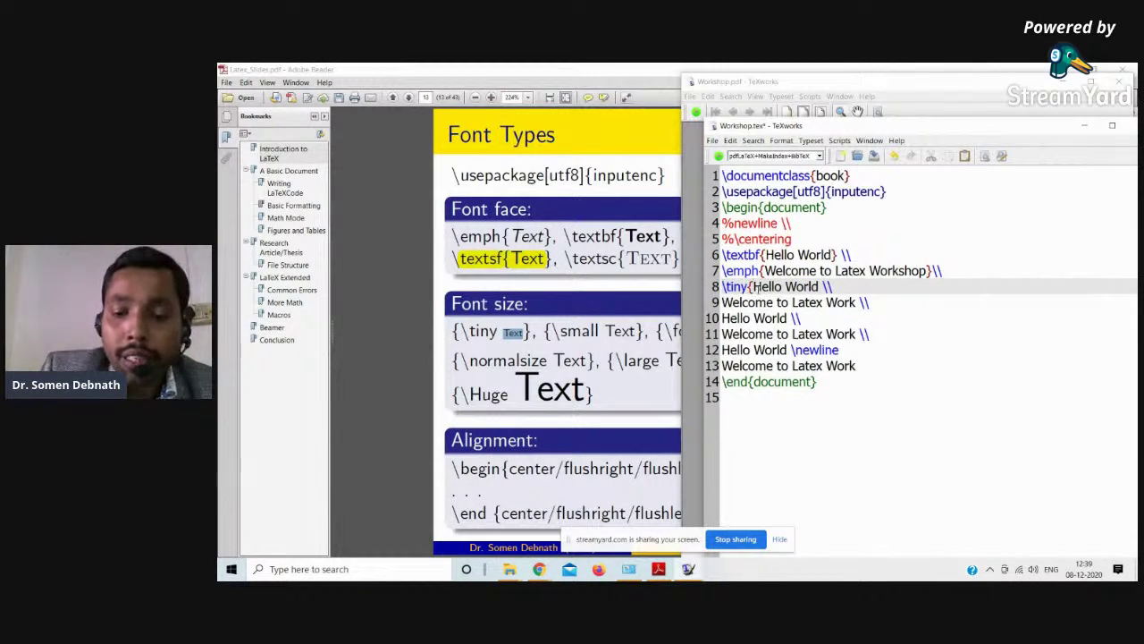
{"action": "key", "text": "BackSpace"}
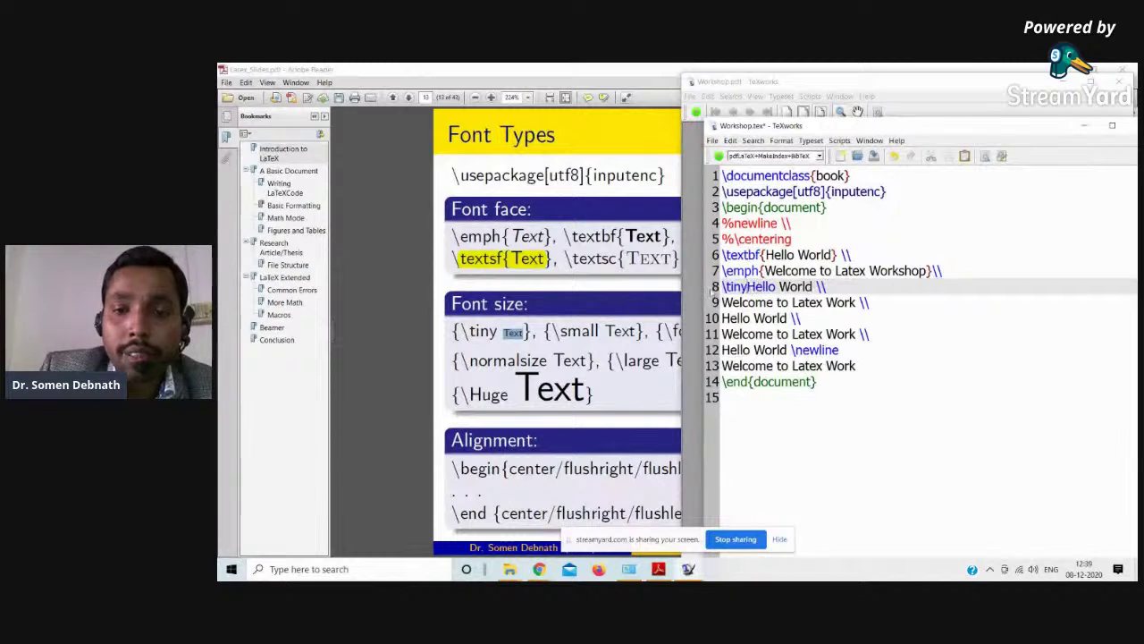
{"action": "left_click", "coordinate": [723, 286]}
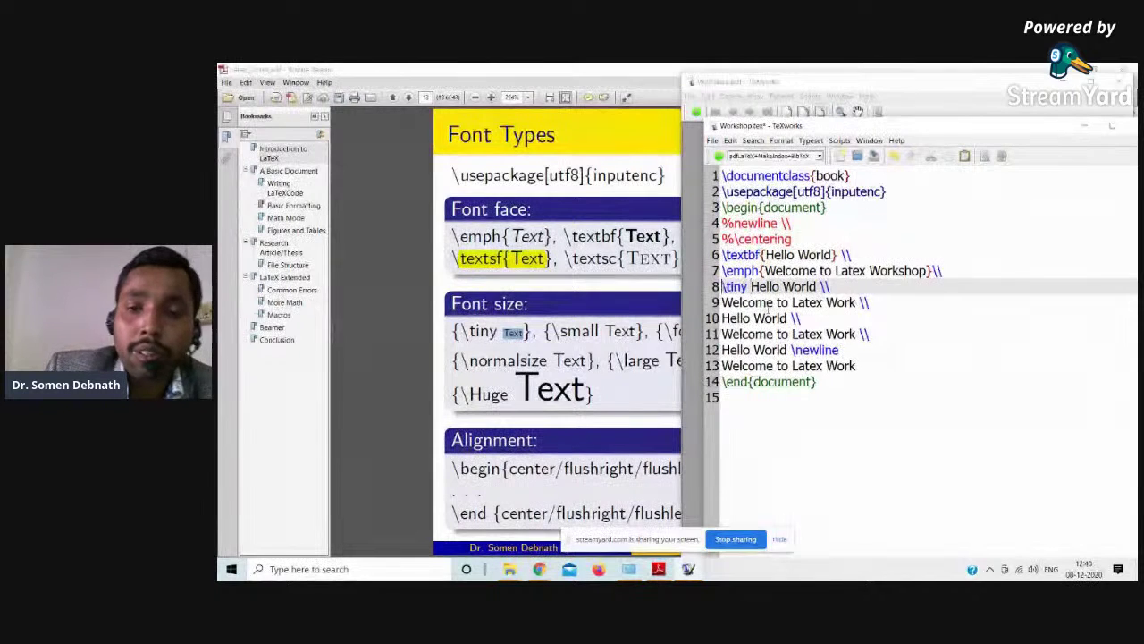
{"action": "type", "text": "{"}
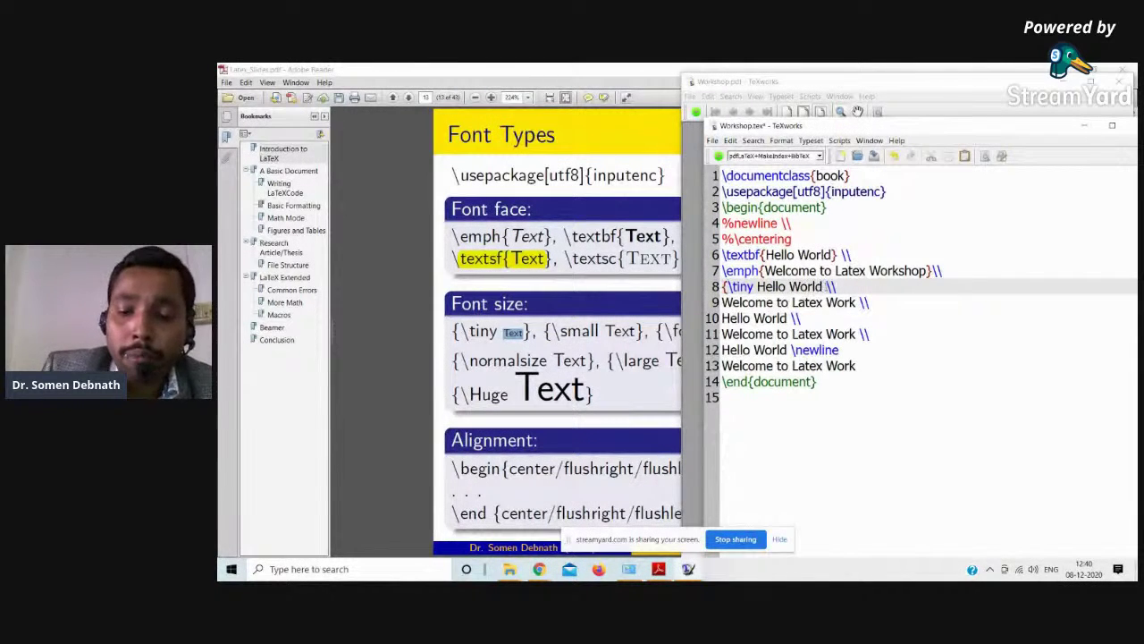
{"action": "type", "text": "}"}
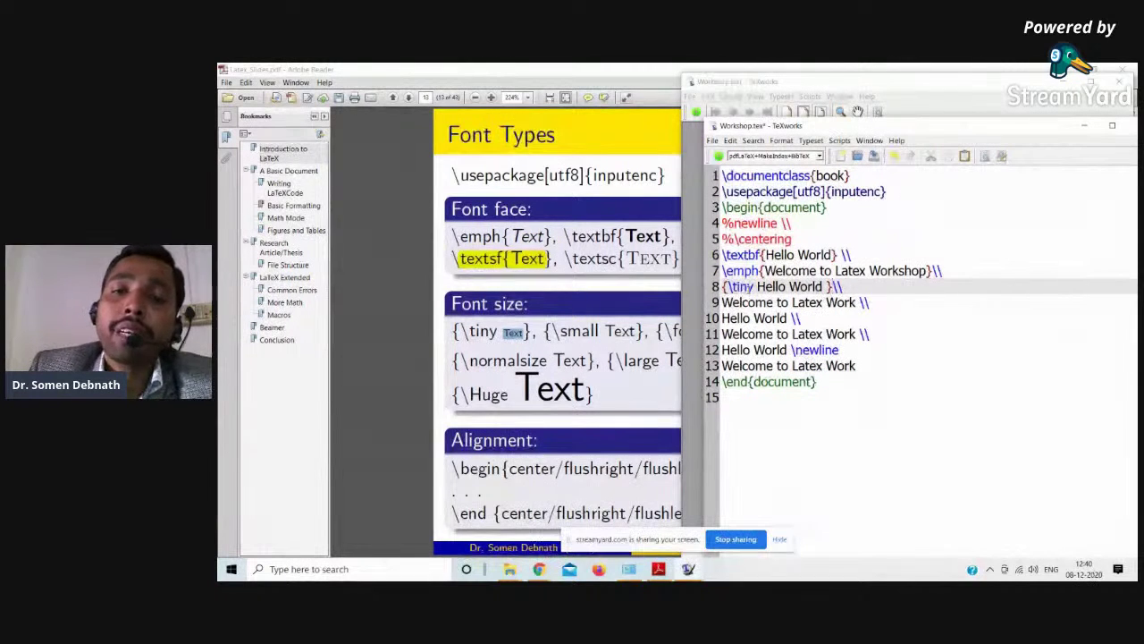
- Typeset the document, magnify the \tiny line in the PDF preview, and jump from there to the source
{"action": "left_click", "coordinate": [718, 156]}
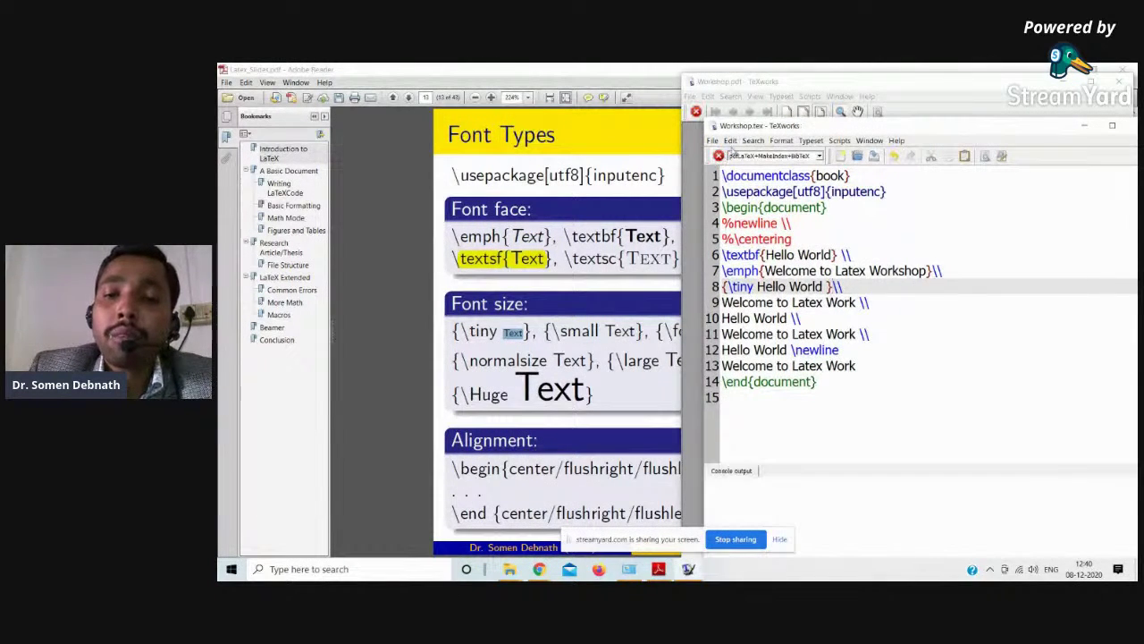
{"action": "left_click_drag", "start_coordinate": [833, 222], "coordinate": [824, 233]}
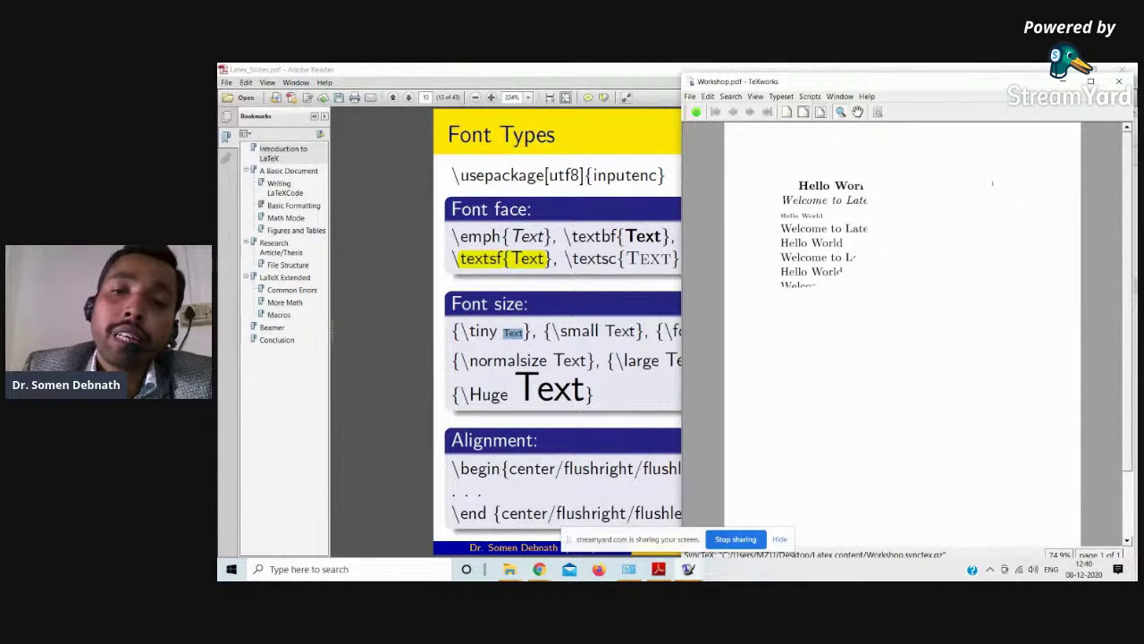
{"action": "right_click", "coordinate": [794, 213]}
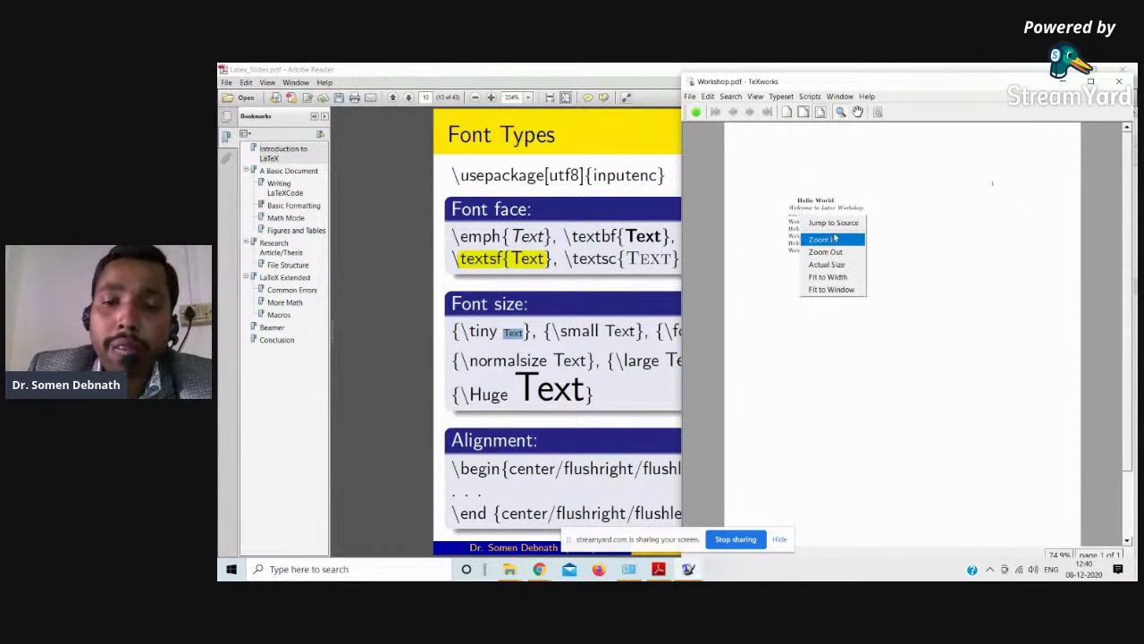
{"action": "left_click", "coordinate": [835, 224]}
- Wrap "Welcome to Latex Work" on line 13 as {\Huge Welcome to Latex Work } and typeset the document to inspect that line
{"action": "left_click", "coordinate": [745, 342]}
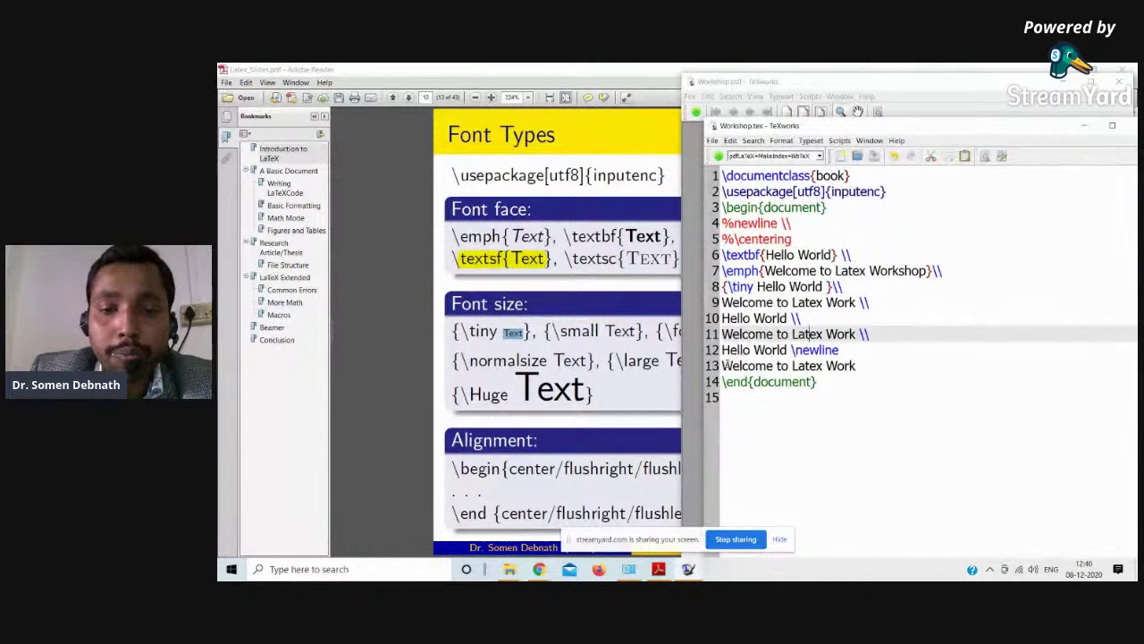
{"action": "left_click", "coordinate": [725, 366]}
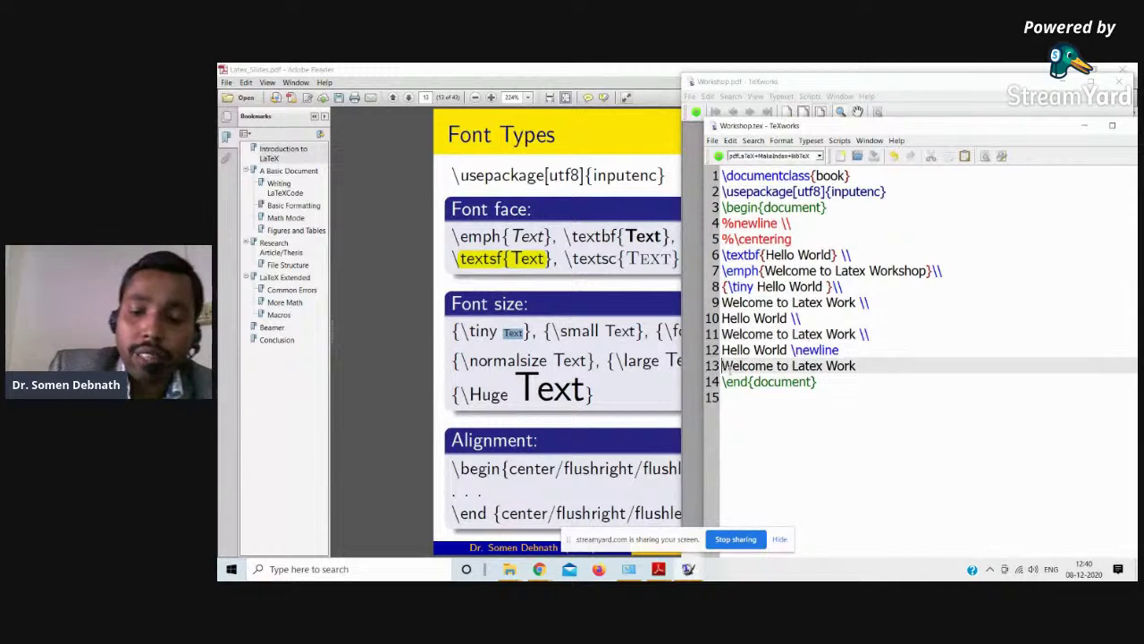
{"action": "type", "text": "\\"}
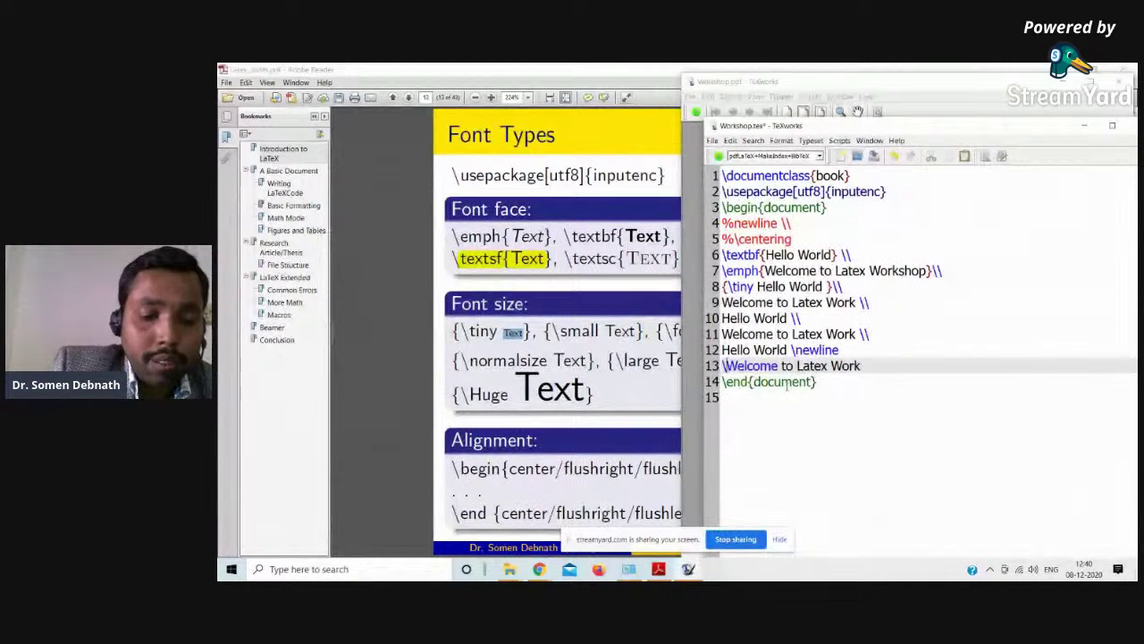
{"action": "type", "text": "Huge"}
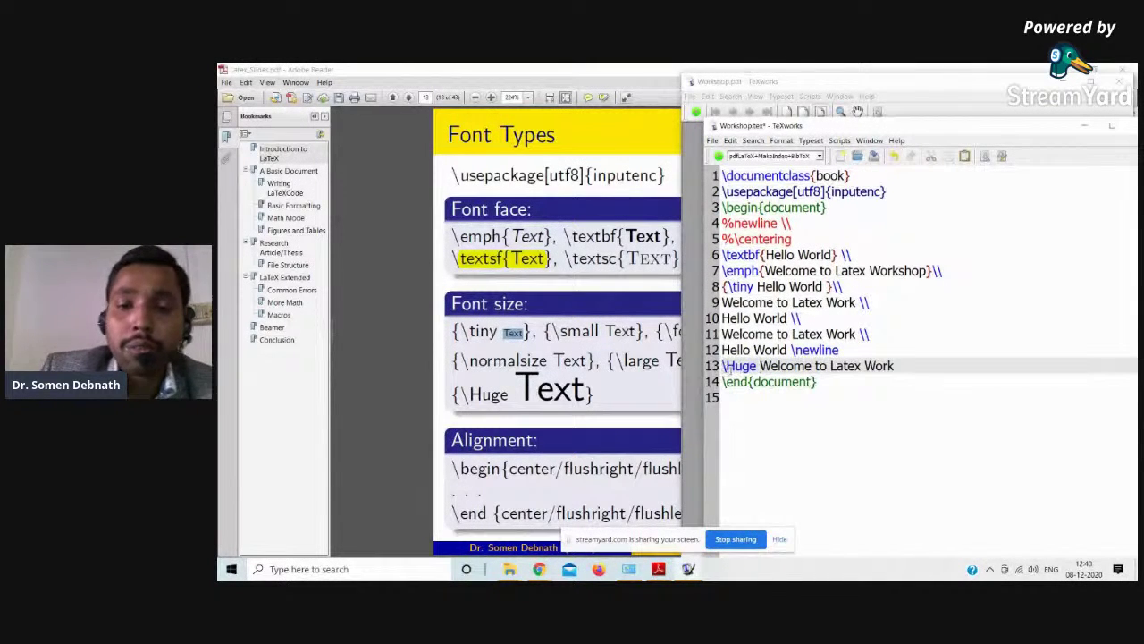
{"action": "left_click", "coordinate": [722, 366]}
{"action": "type", "text": "{"}
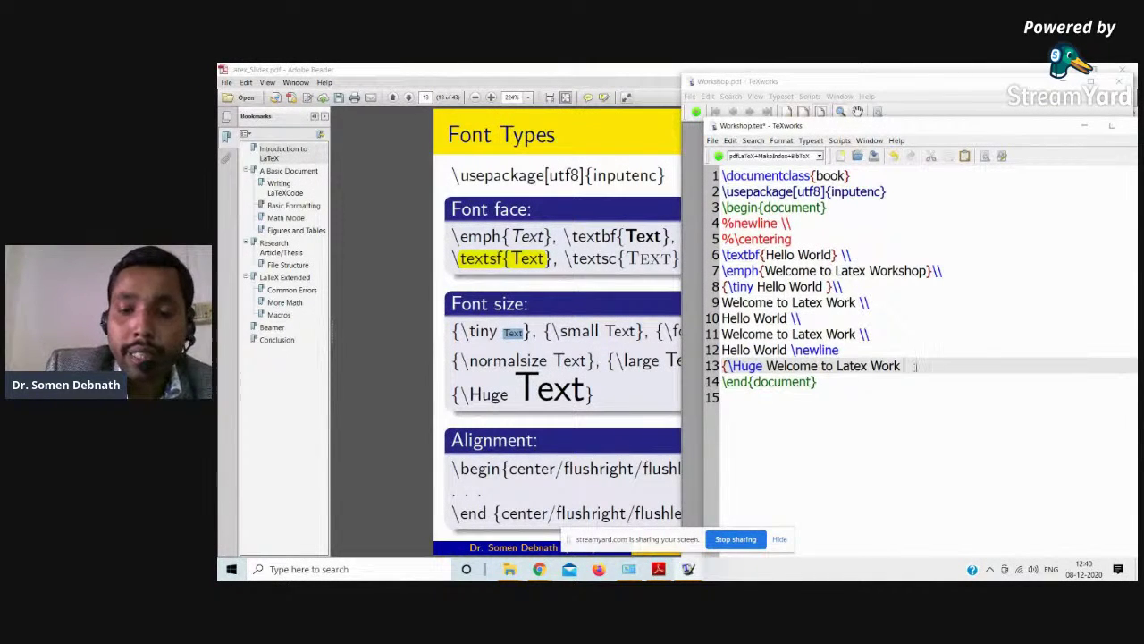
{"action": "type", "text": "}"}
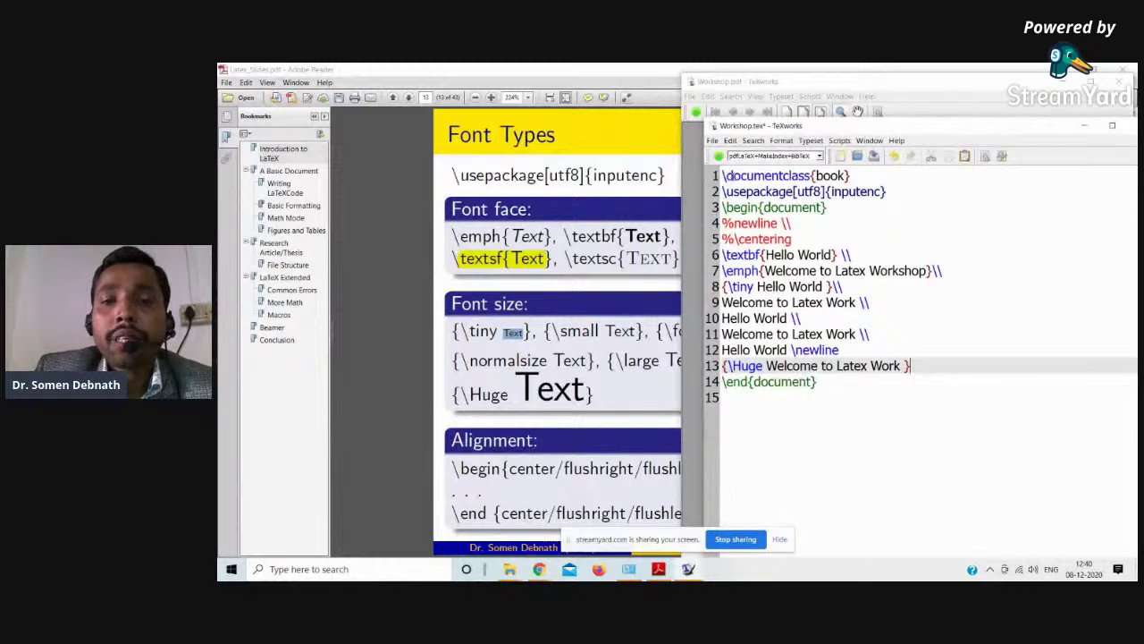
{"action": "left_click", "coordinate": [719, 155]}
{"action": "left_click_drag", "start_coordinate": [866, 255], "coordinate": [905, 257]}
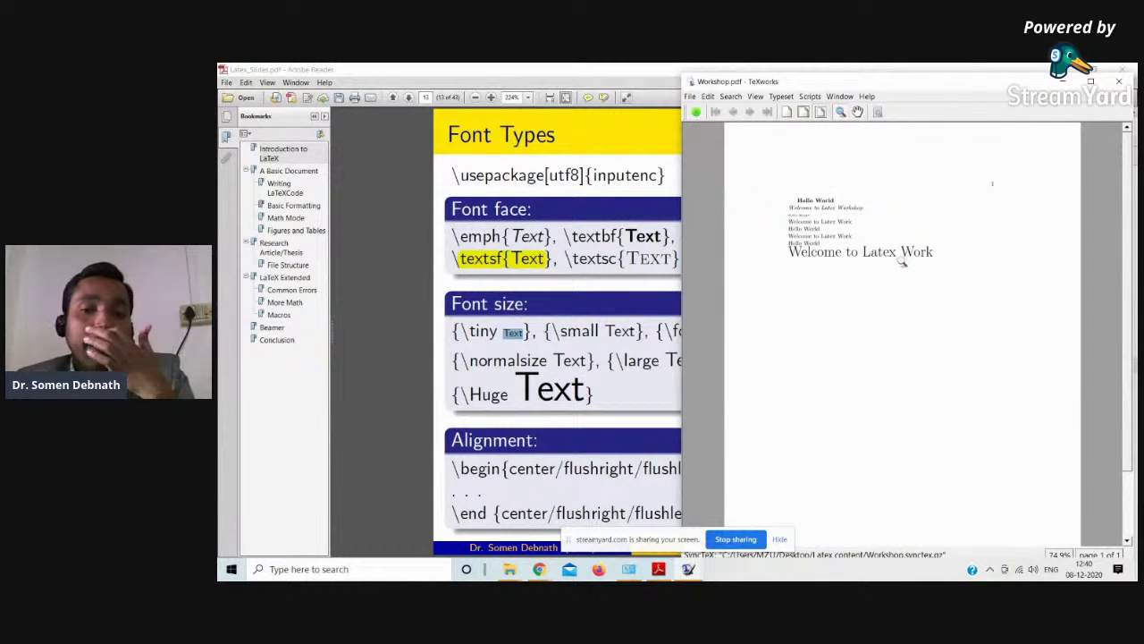
- Switch to the Font Types slide in Adobe Reader and select the {\tiny Text} entry to review its command and braces
{"action": "left_click", "coordinate": [637, 386]}
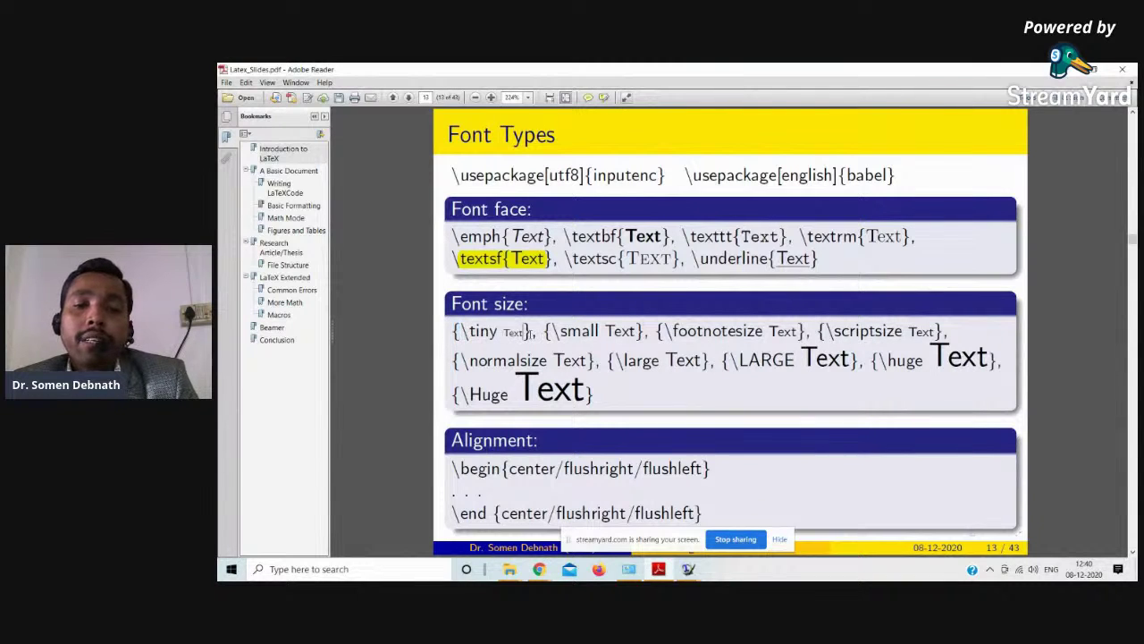
{"action": "left_click_drag", "start_coordinate": [527, 332], "coordinate": [455, 330]}
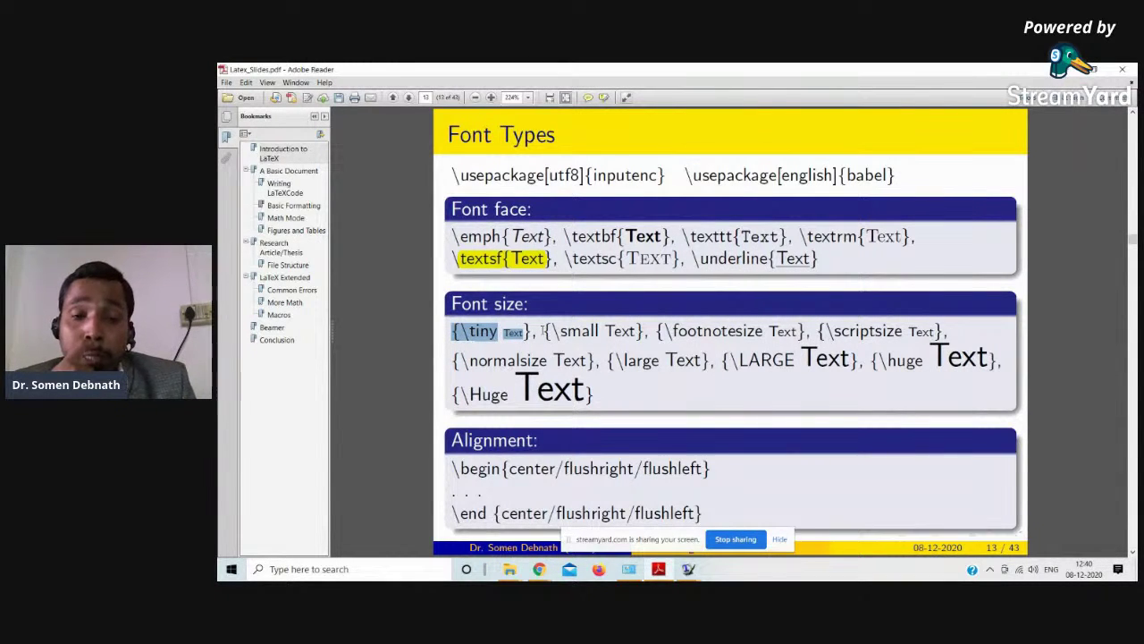
{"action": "left_click", "coordinate": [502, 331]}
{"action": "mouse_move", "coordinate": [501, 332]}
{"action": "left_mouse_down"}
{"action": "mouse_move", "coordinate": [452, 332]}
{"action": "mouse_move", "coordinate": [498, 332]}
{"action": "left_mouse_up"}
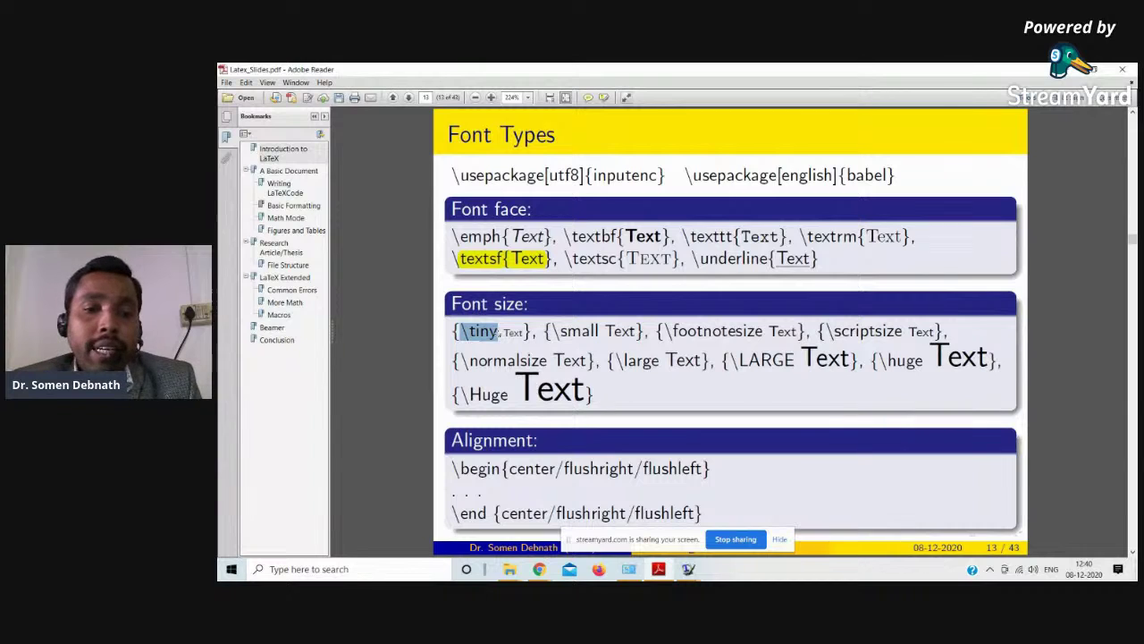
{"action": "left_click_drag", "start_coordinate": [533, 332], "coordinate": [452, 332]}
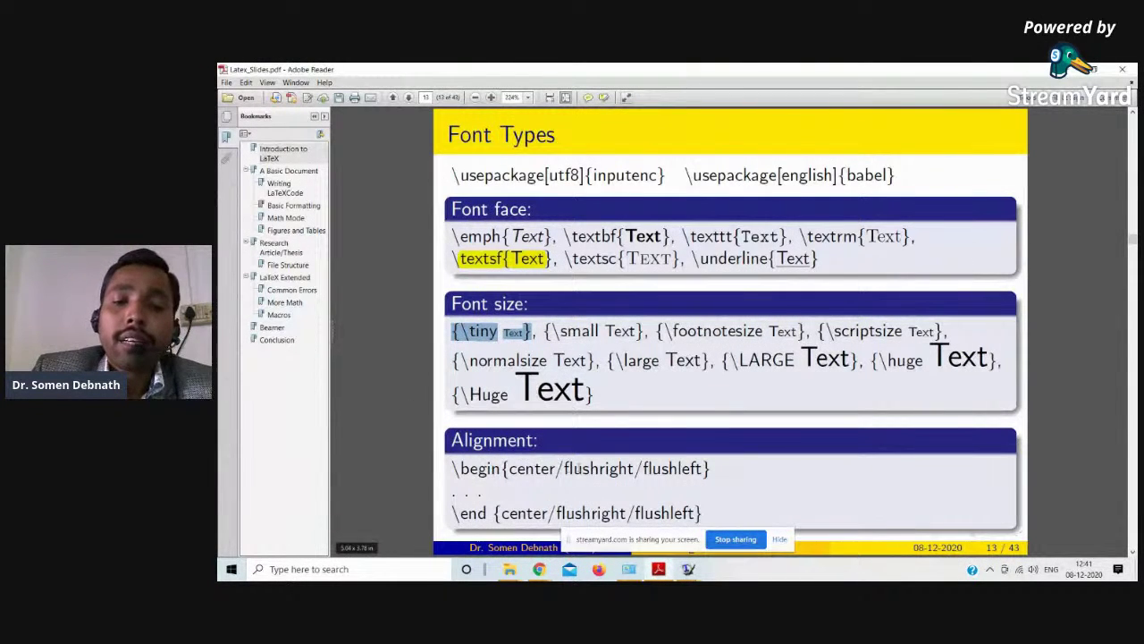
{"action": "left_click", "coordinate": [596, 471]}
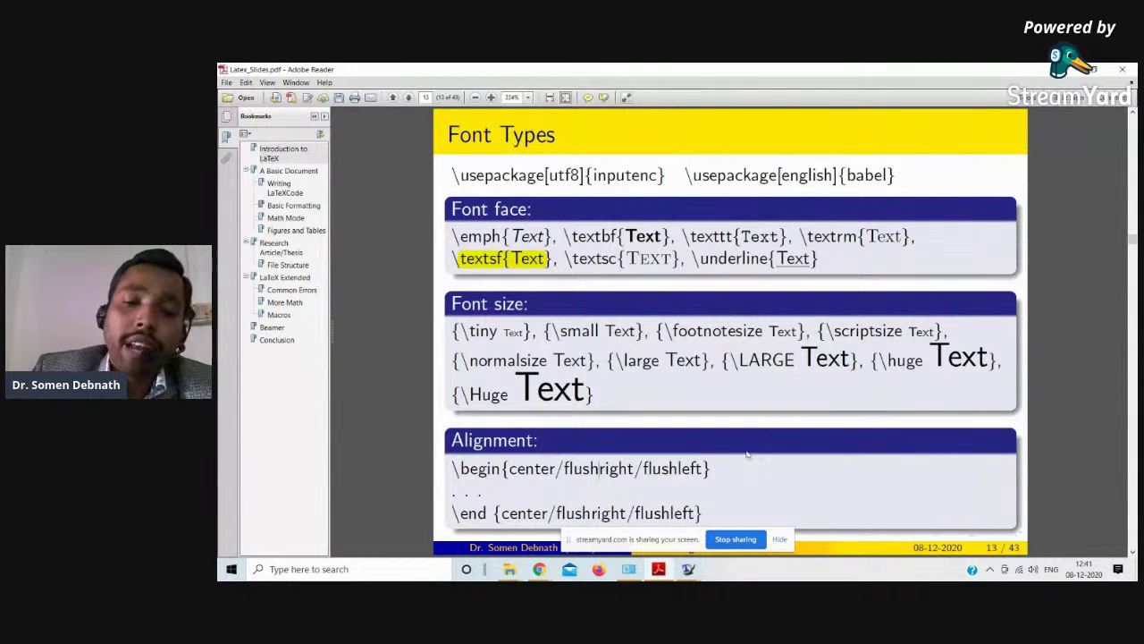
- Switch back to the TeXworks PDF preview and jump from its third-from-last "Hello World" area to source line 10
{"action": "left_click", "coordinate": [689, 569]}
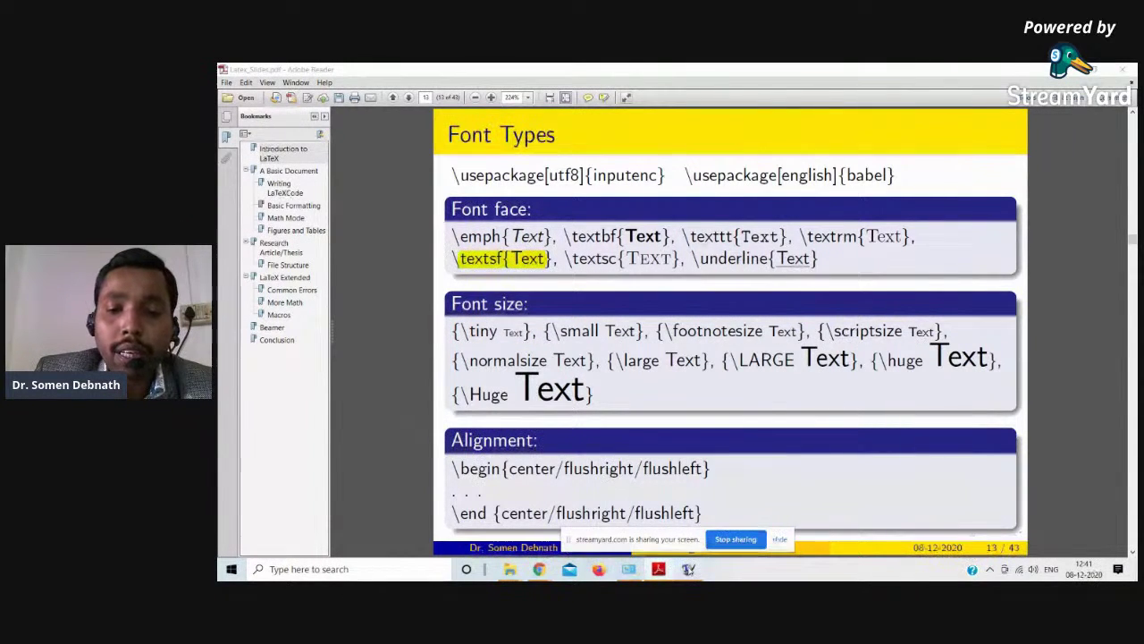
{"action": "left_click", "coordinate": [728, 509]}
{"action": "right_click", "coordinate": [802, 231]}
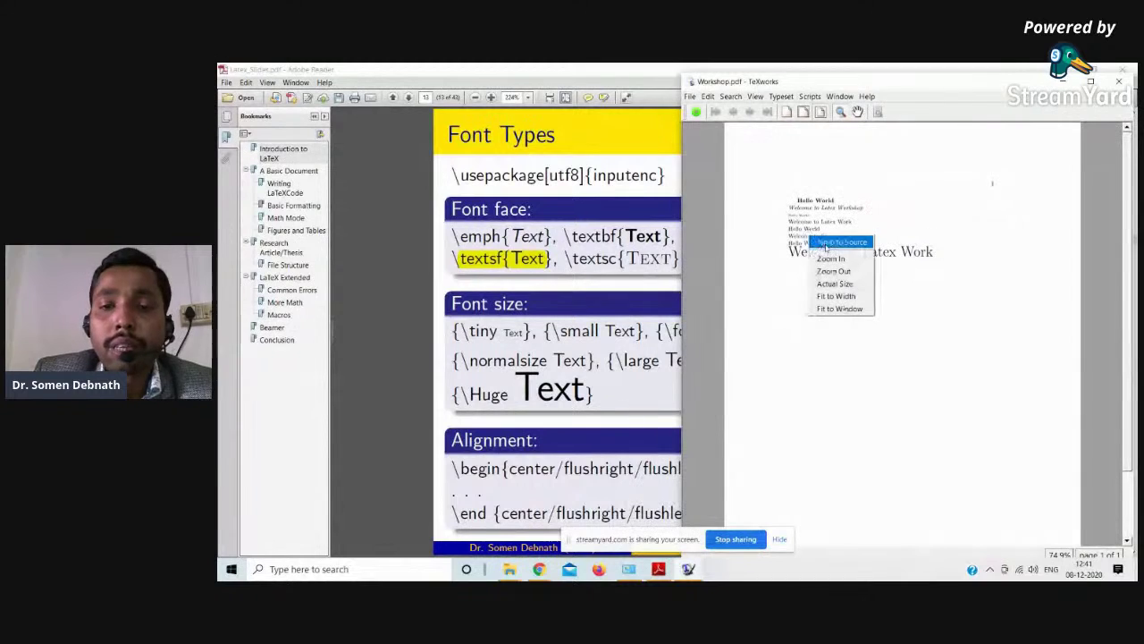
{"action": "left_click", "coordinate": [824, 243]}
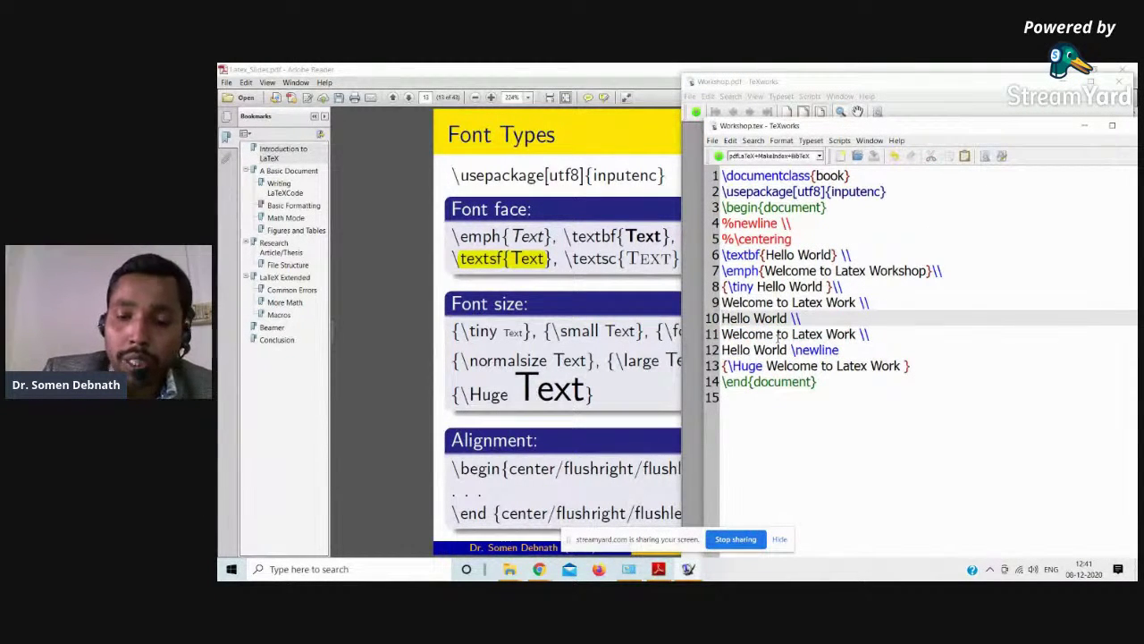
- Insert \begin{center} on a new line 10 above "Hello World"
{"action": "key", "text": "Return"}
{"action": "left_click", "coordinate": [749, 312]}
{"action": "type", "text": "\\begin{"}
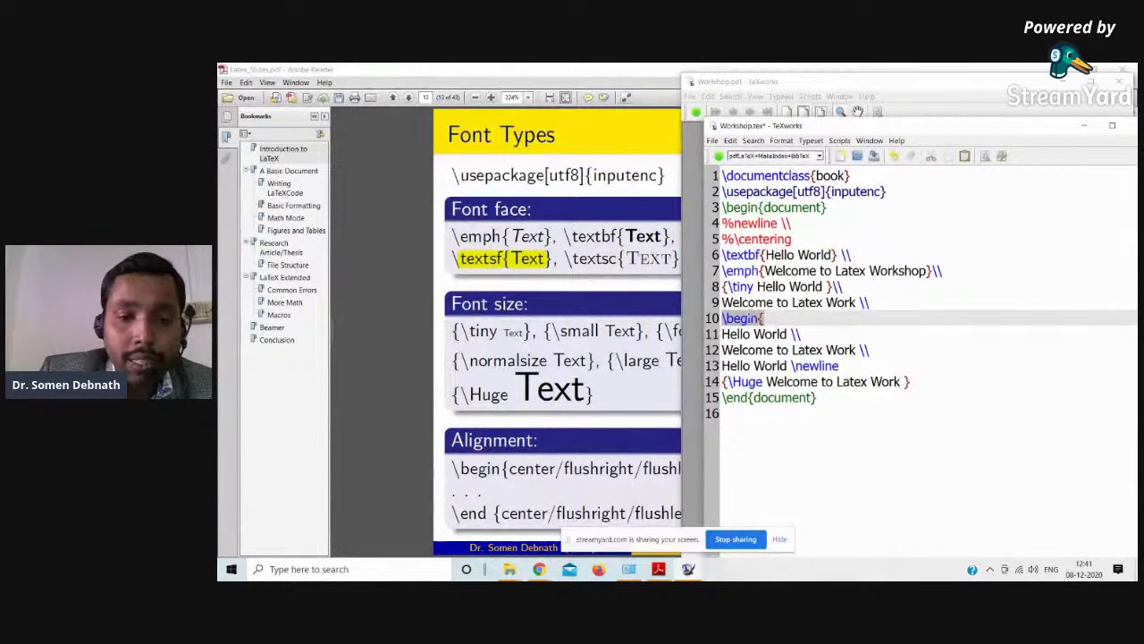
{"action": "type", "text": "cen"}
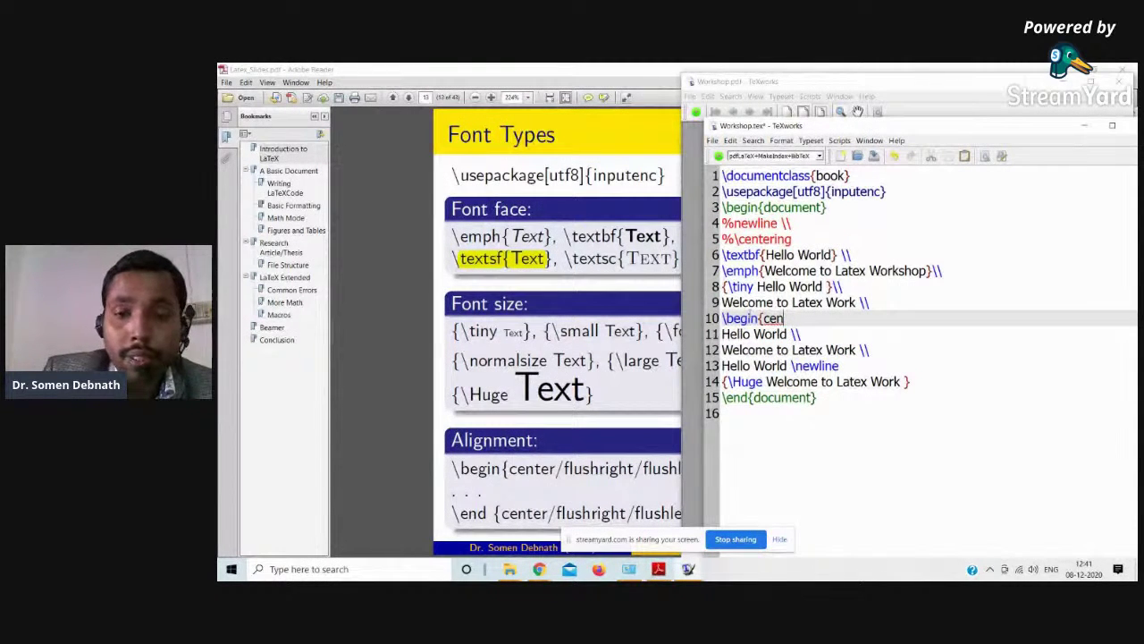
{"action": "type", "text": "t"}
{"action": "key", "text": "BackSpace"}
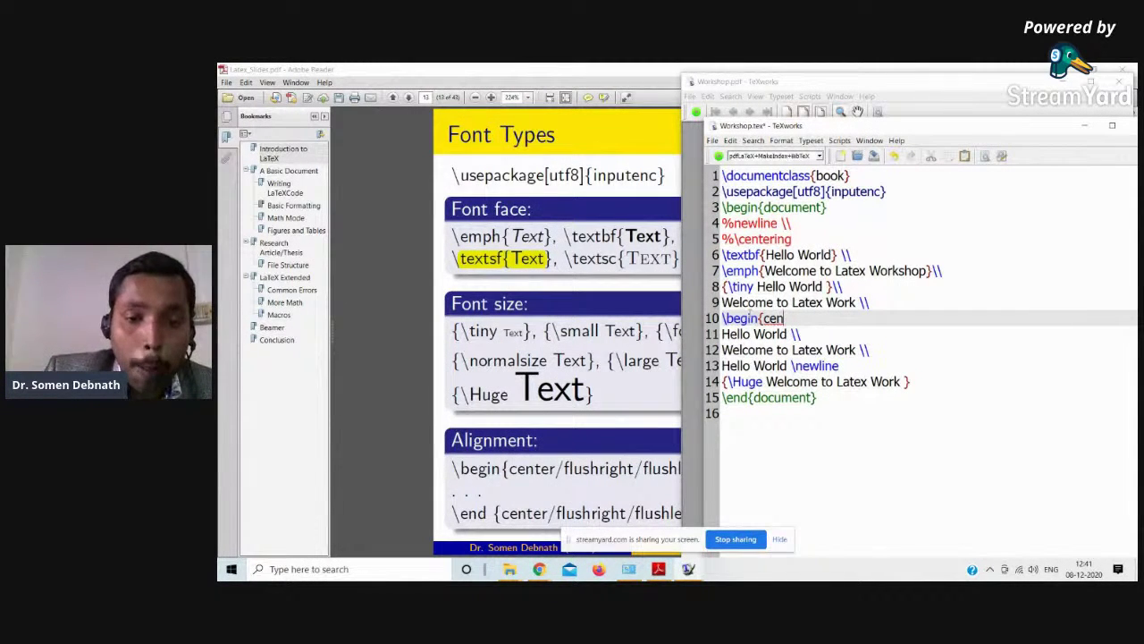
{"action": "type", "text": "te"}
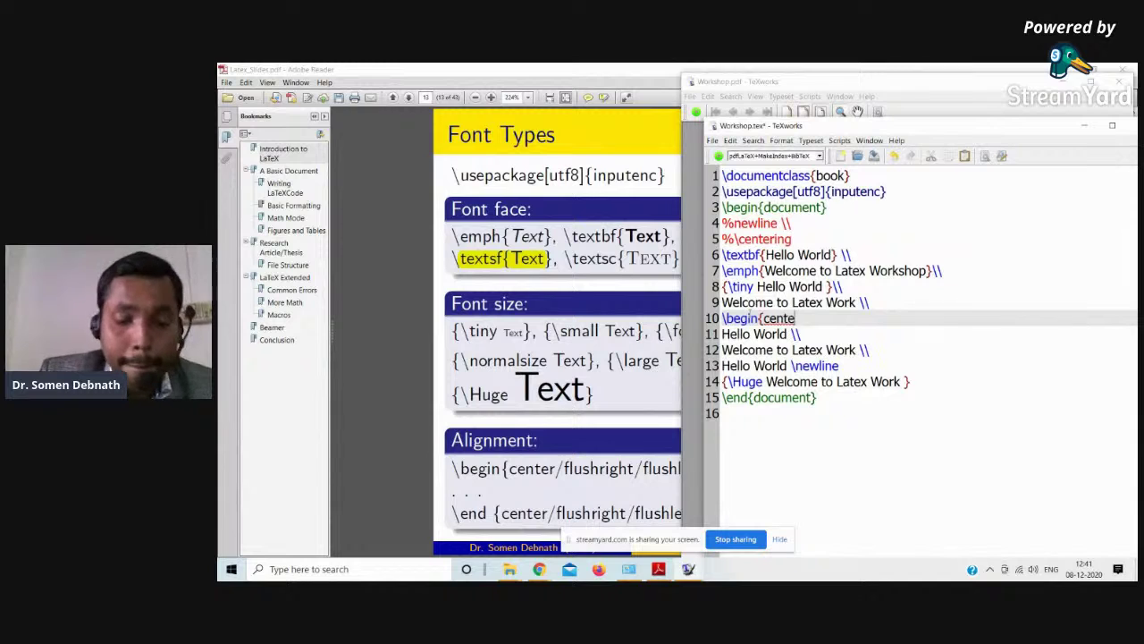
{"action": "type", "text": "r}"}
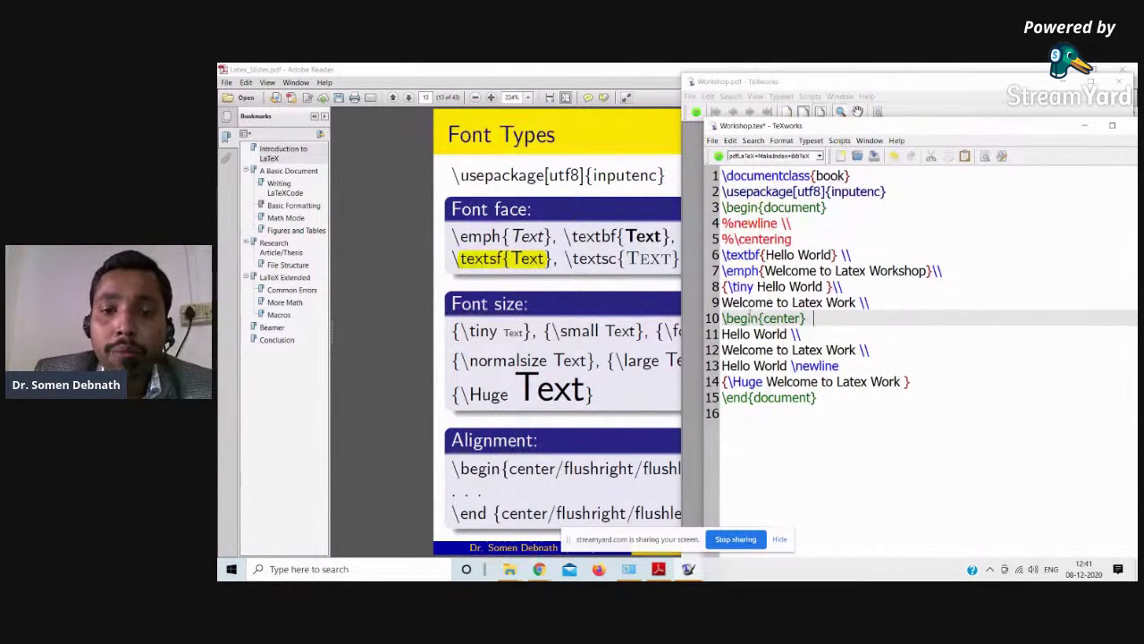
- Copy \begin{center} onto a new line directly below it and change the copy to \end{center}
{"action": "key", "text": "Return"}
{"action": "left_click_drag", "start_coordinate": [808, 318], "coordinate": [722, 318]}
{"action": "key", "text": "ctrl+c"}
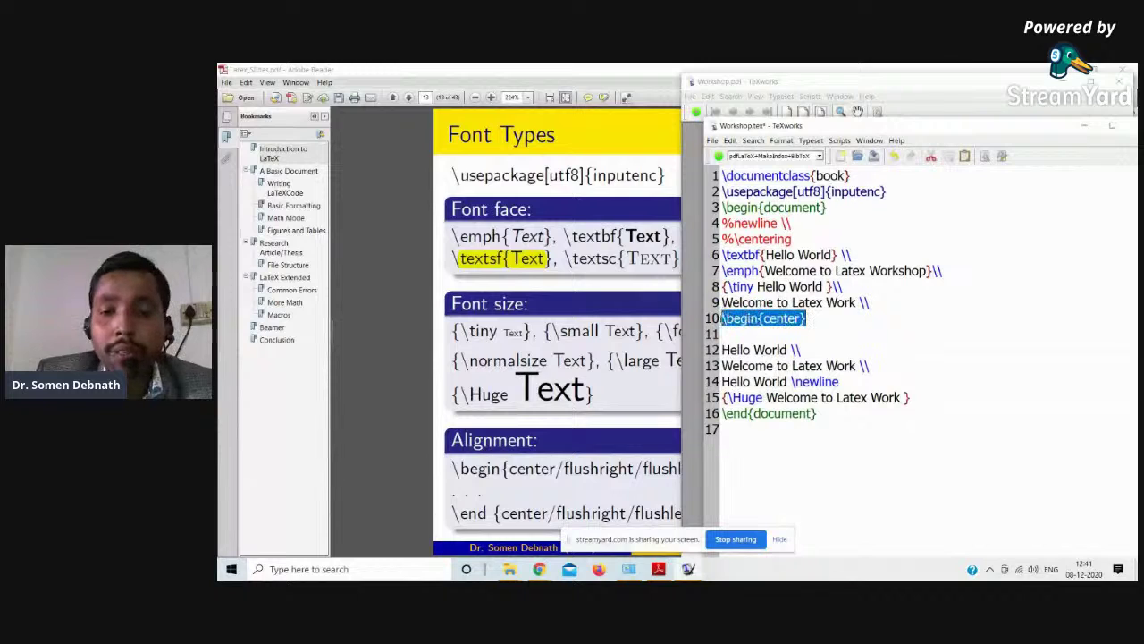
{"action": "left_click", "coordinate": [733, 345]}
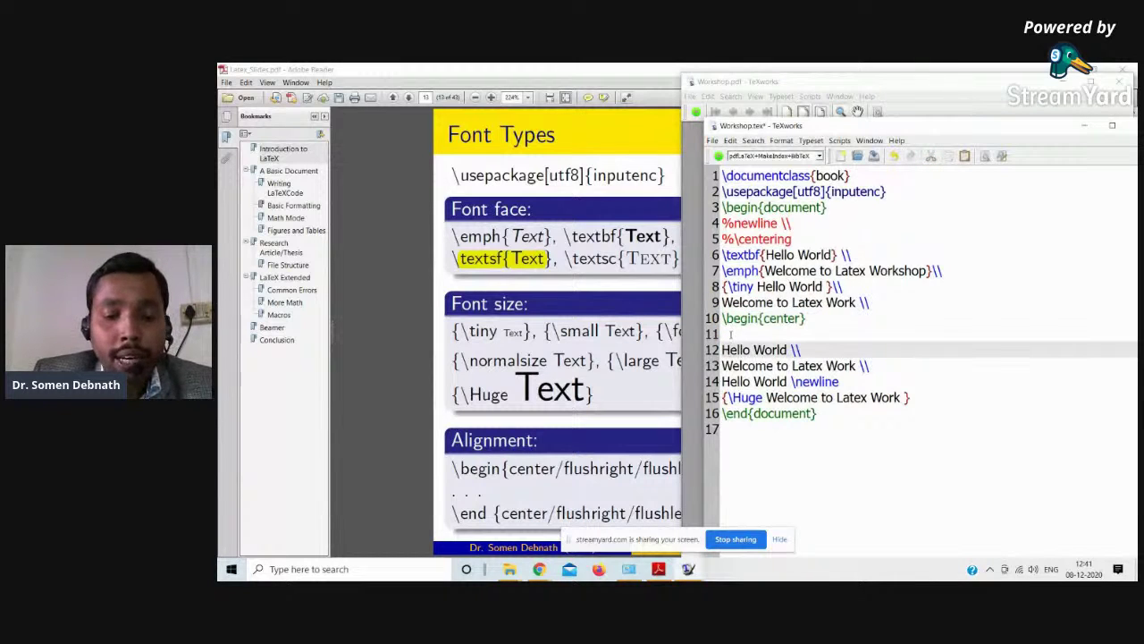
{"action": "left_click", "coordinate": [733, 334]}
{"action": "key", "text": "ctrl+v"}
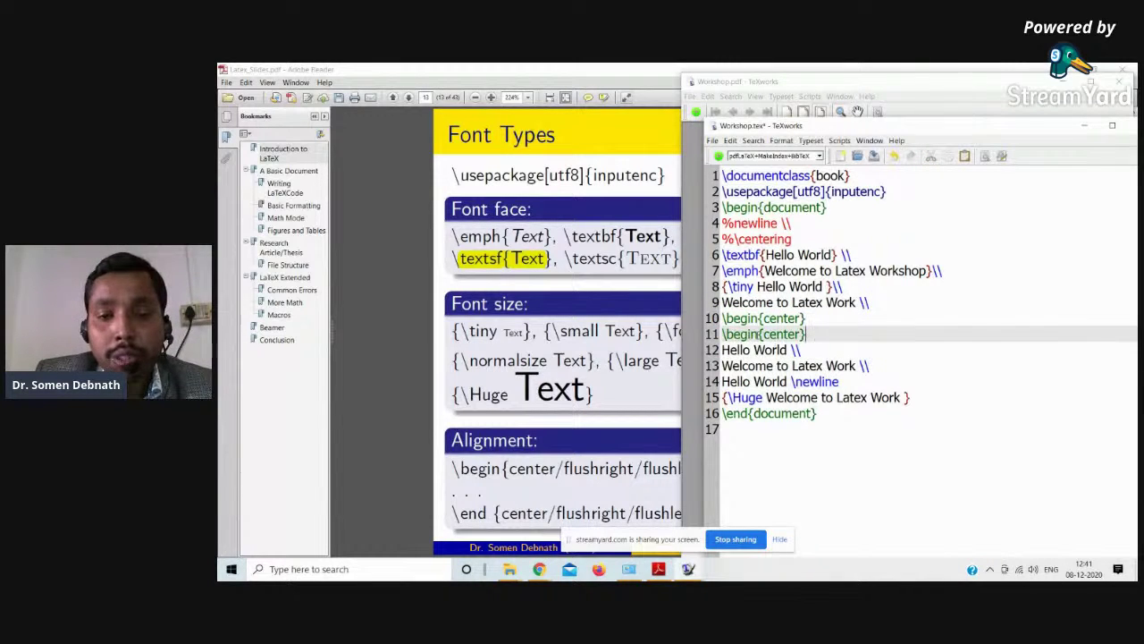
{"action": "double_click", "coordinate": [742, 335]}
{"action": "type", "text": "end"}
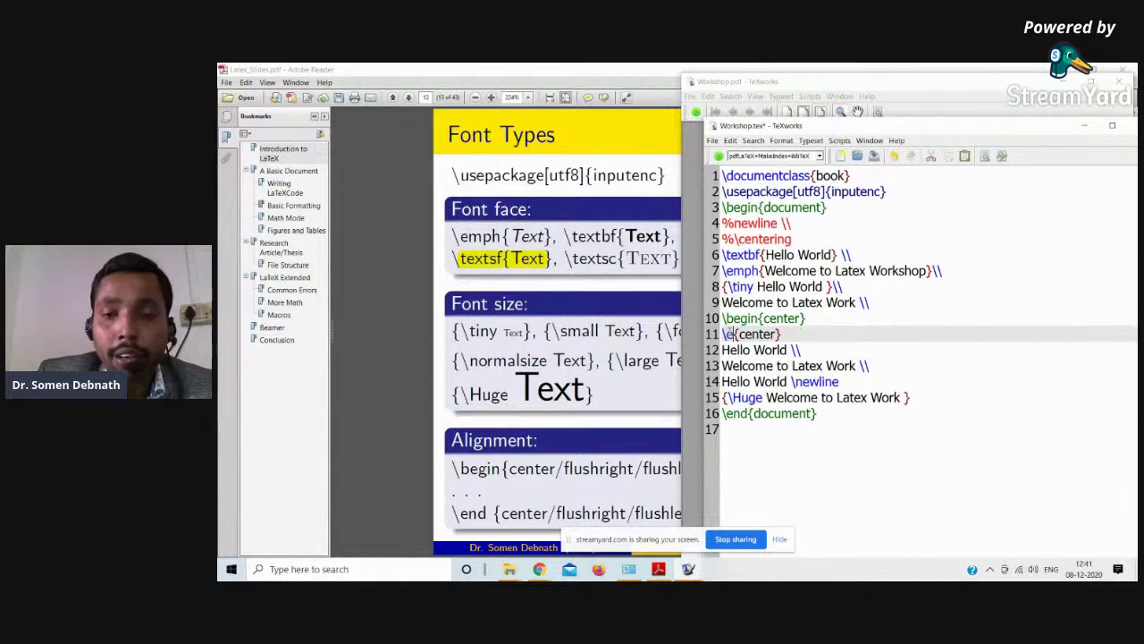
- Move the four text lines below \end{center} into the center environment and delete the blank line before \end{document}
{"action": "left_click", "coordinate": [815, 318]}
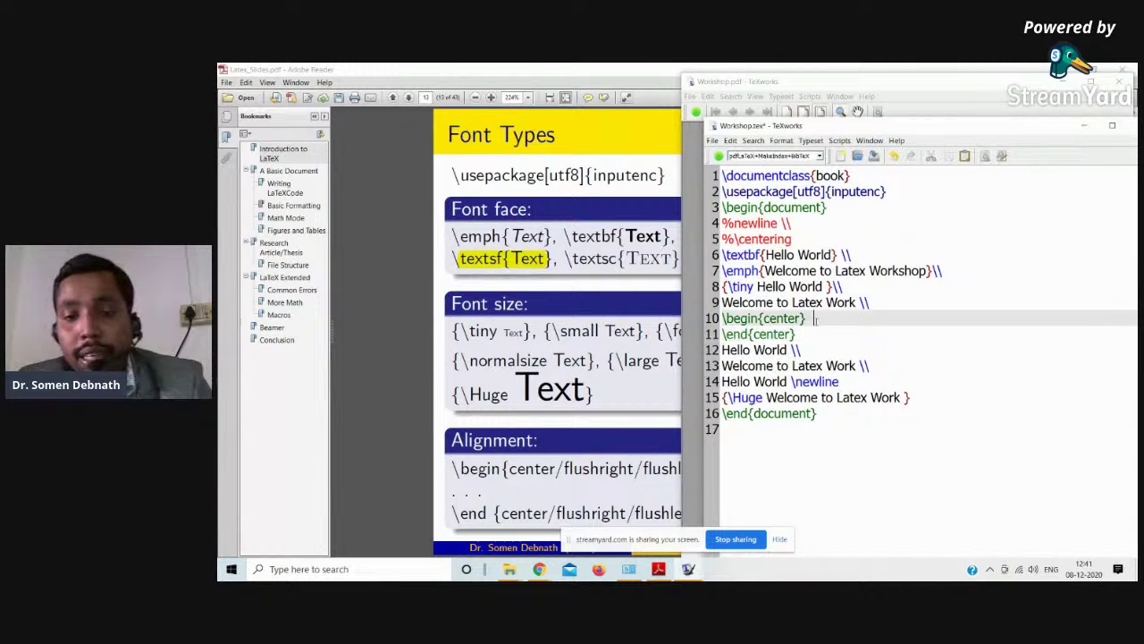
{"action": "key", "text": "Return"}
{"action": "left_click_drag", "start_coordinate": [911, 413], "coordinate": [723, 366]}
{"action": "key", "text": "ctrl+c"}
{"action": "key", "text": "BackSpace"}
{"action": "left_click", "coordinate": [752, 334]}
{"action": "key", "text": "ctrl+v"}
{"action": "left_click", "coordinate": [767, 414]}
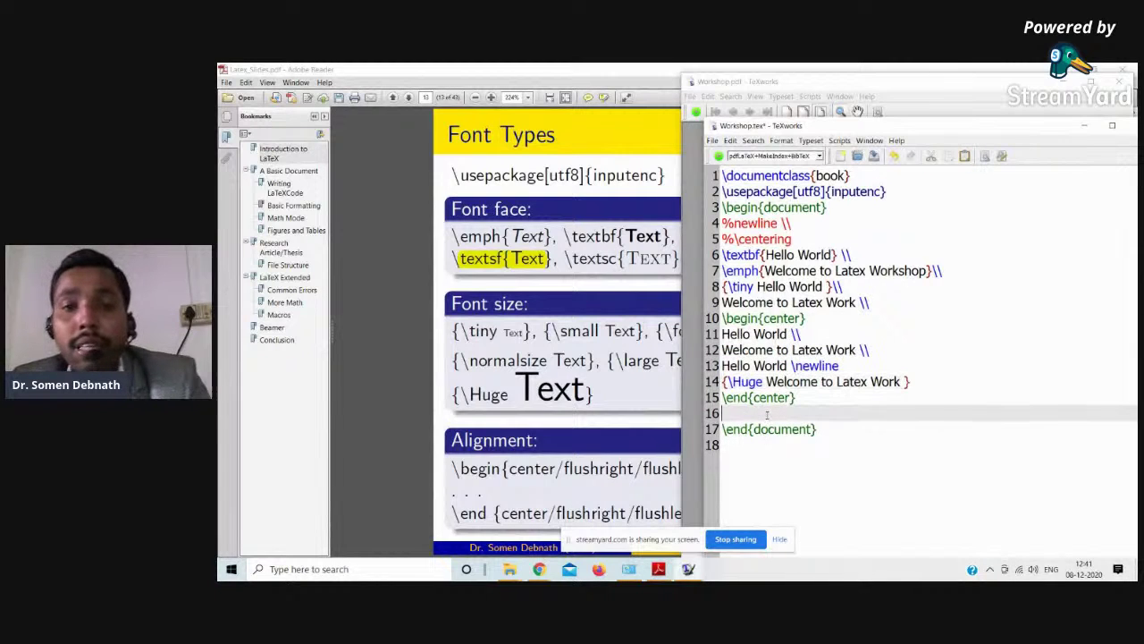
{"action": "key", "text": "BackSpace"}
- Typeset the document and jump from the centered "Welcome to Latex Work" line in the preview to its source
{"action": "left_click", "coordinate": [718, 156]}
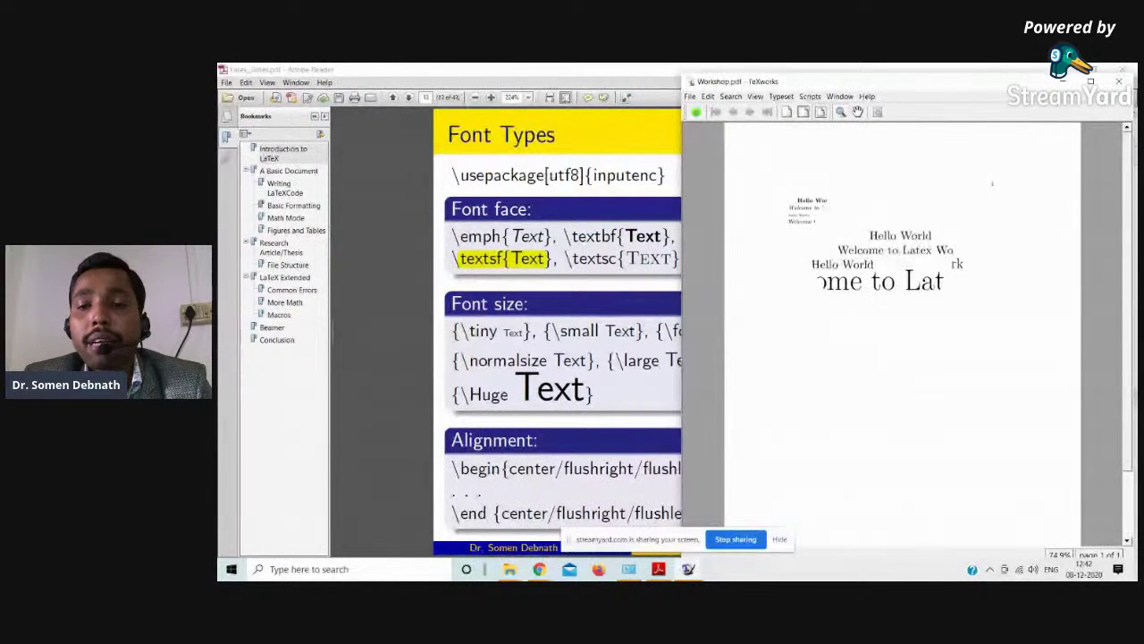
{"action": "right_click", "coordinate": [862, 248]}
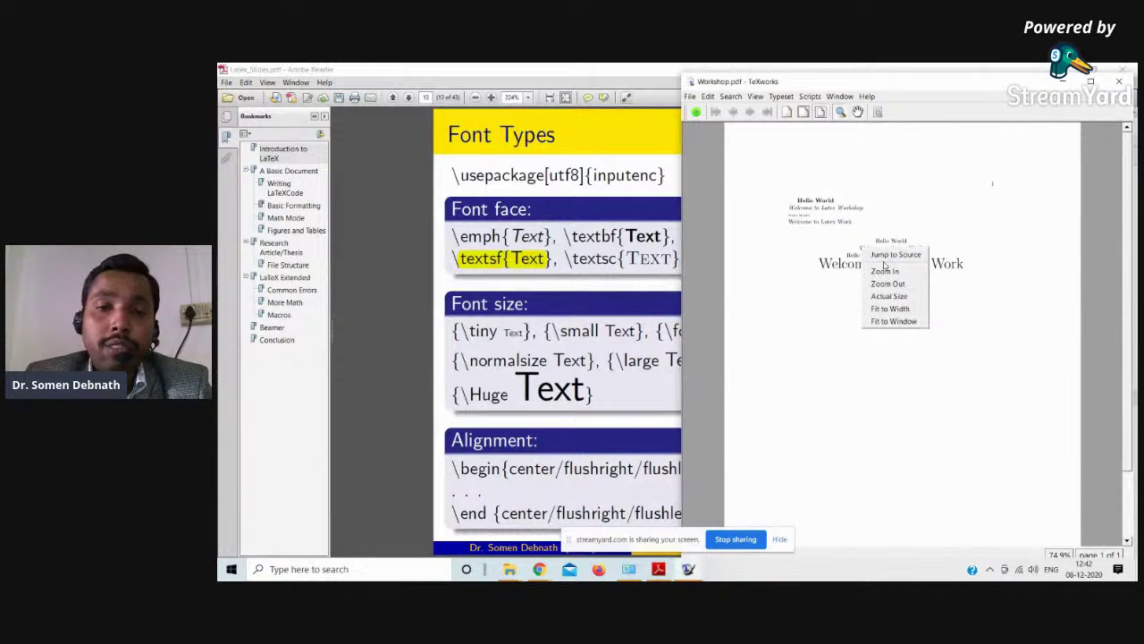
{"action": "left_click", "coordinate": [884, 258]}
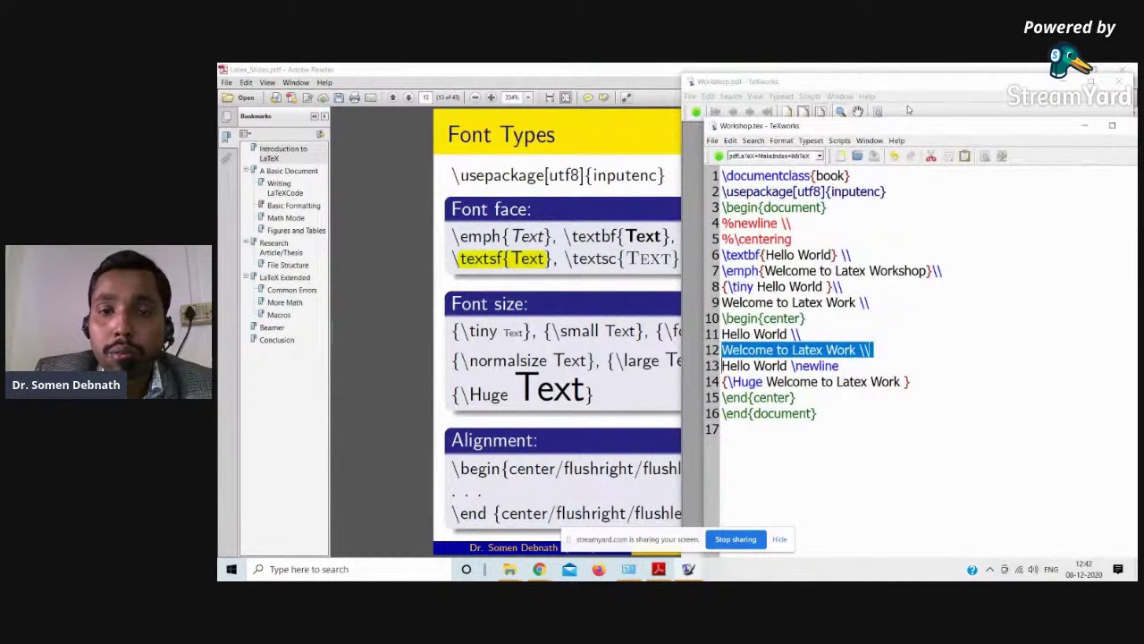
- Place the Workshop.tex window beside the PDF preview and select lines 11 to 14 inside the center environment
{"action": "left_click_drag", "start_coordinate": [908, 127], "coordinate": [462, 96]}
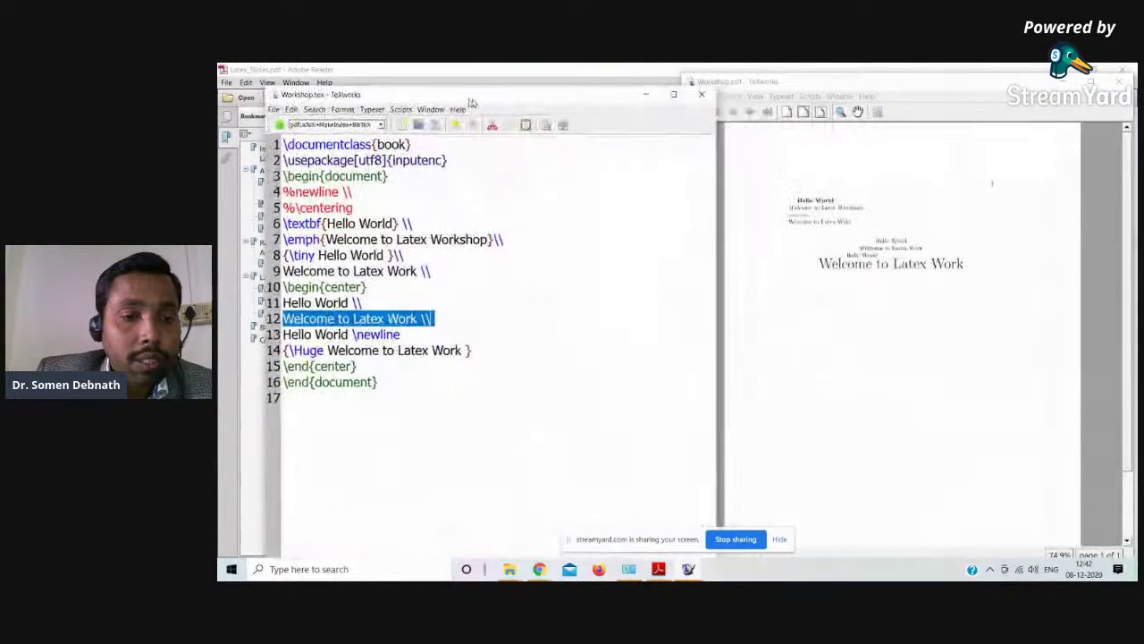
{"action": "left_click", "coordinate": [339, 351]}
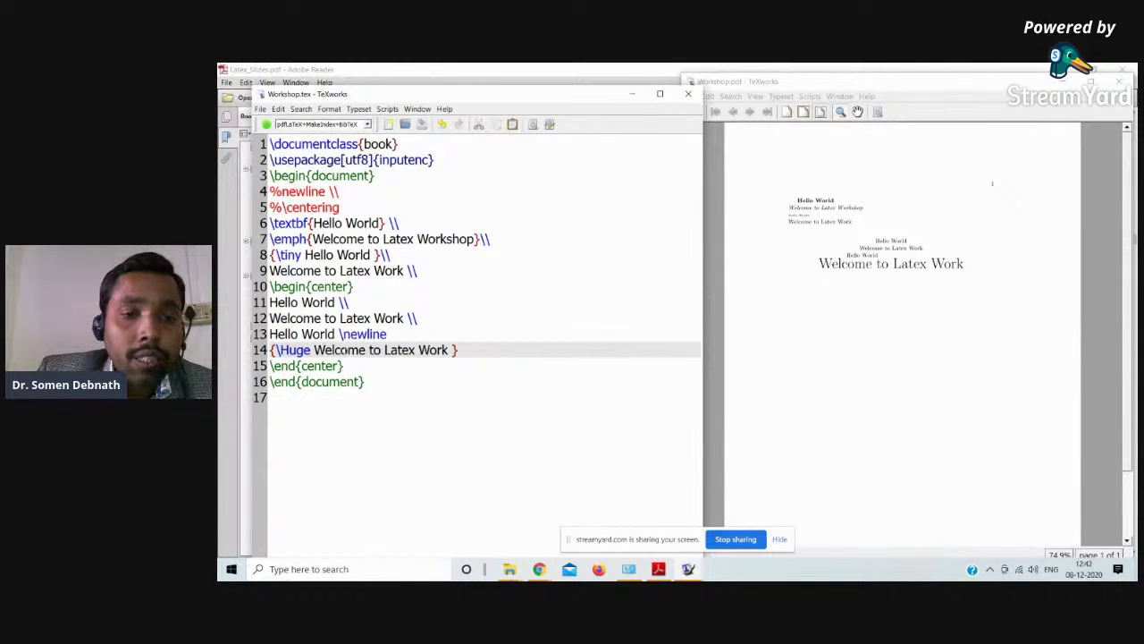
{"action": "left_click", "coordinate": [412, 358]}
{"action": "left_click_drag", "start_coordinate": [462, 351], "coordinate": [262, 306]}
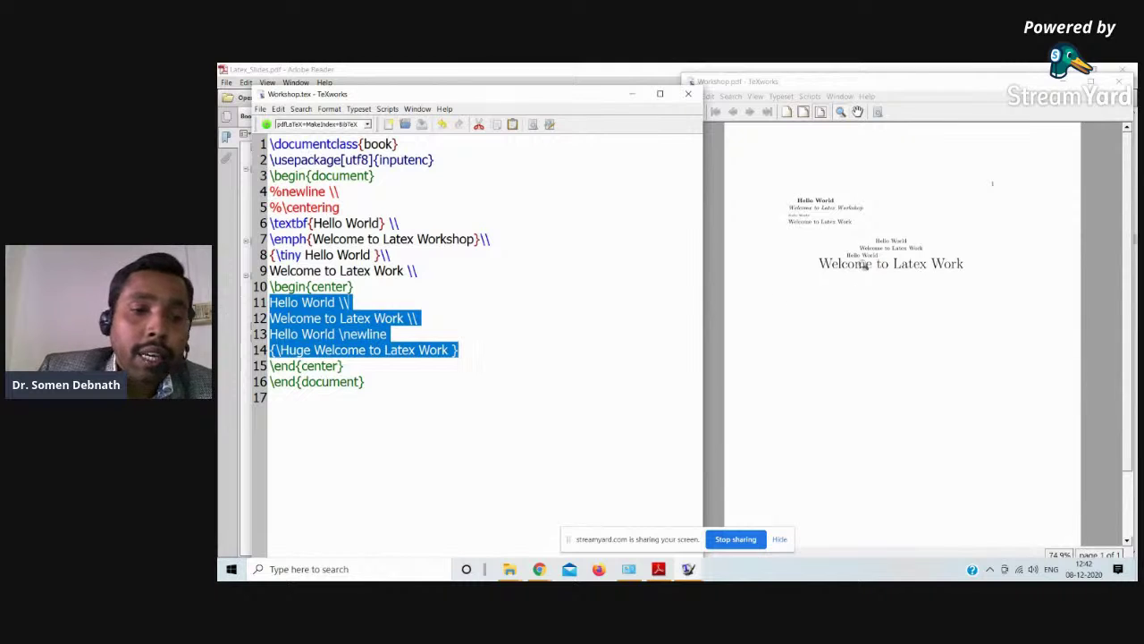
- Examine the \\ and \newline breaks on lines 12 and 13 against the centered text in the PDF preview
{"action": "left_click", "coordinate": [406, 383]}
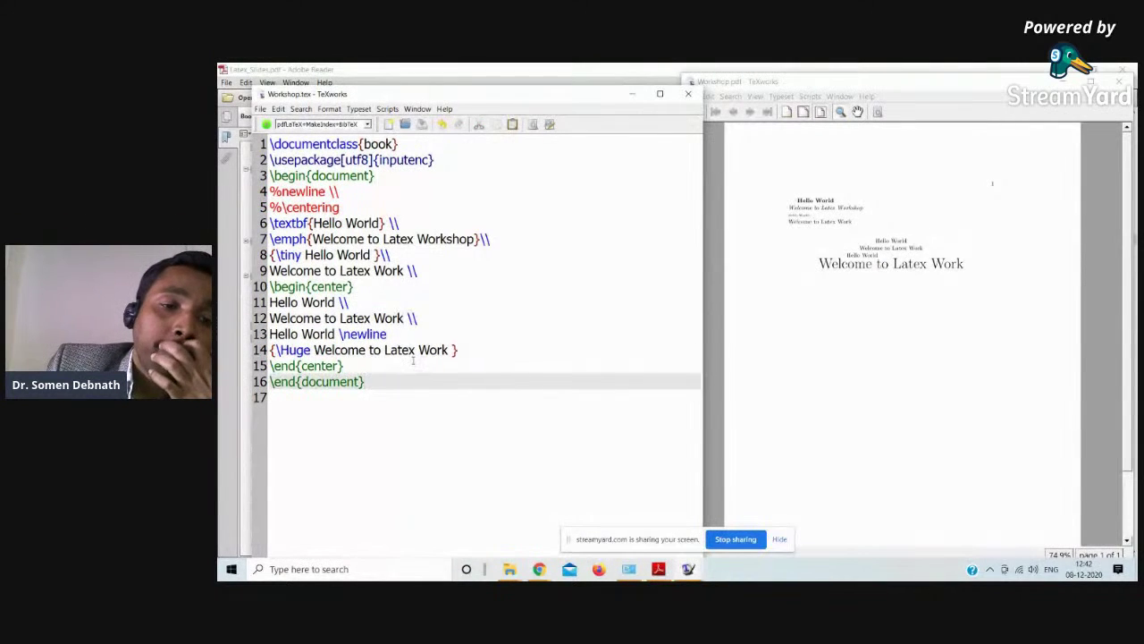
{"action": "left_click_drag", "start_coordinate": [388, 334], "coordinate": [339, 334]}
{"action": "left_click_drag", "start_coordinate": [418, 319], "coordinate": [407, 319]}
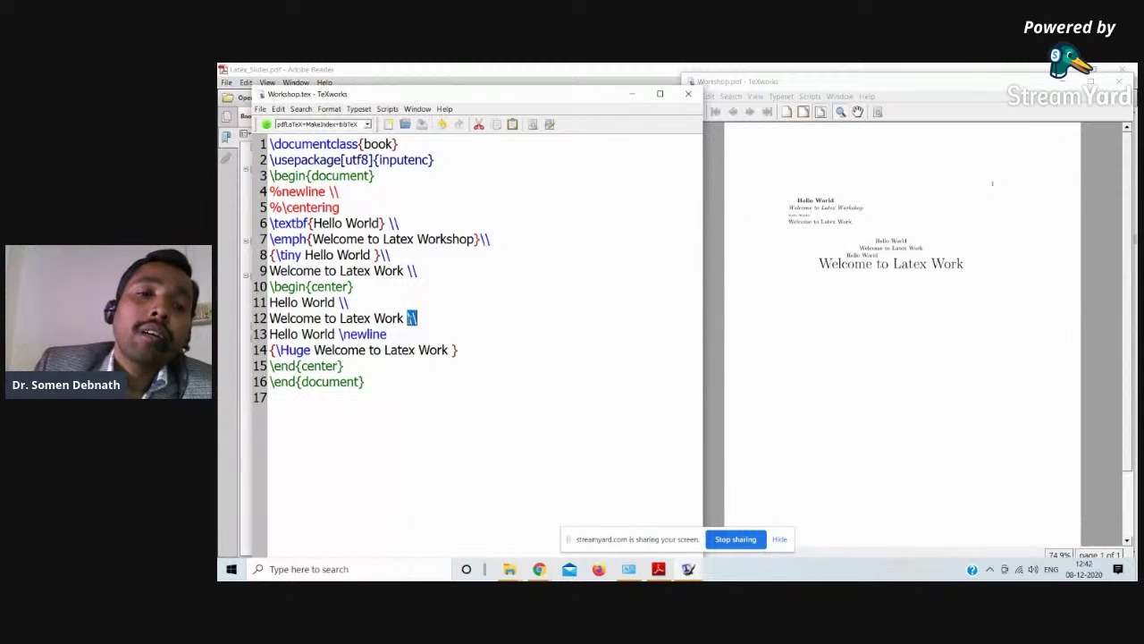
{"action": "left_click", "coordinate": [452, 328]}
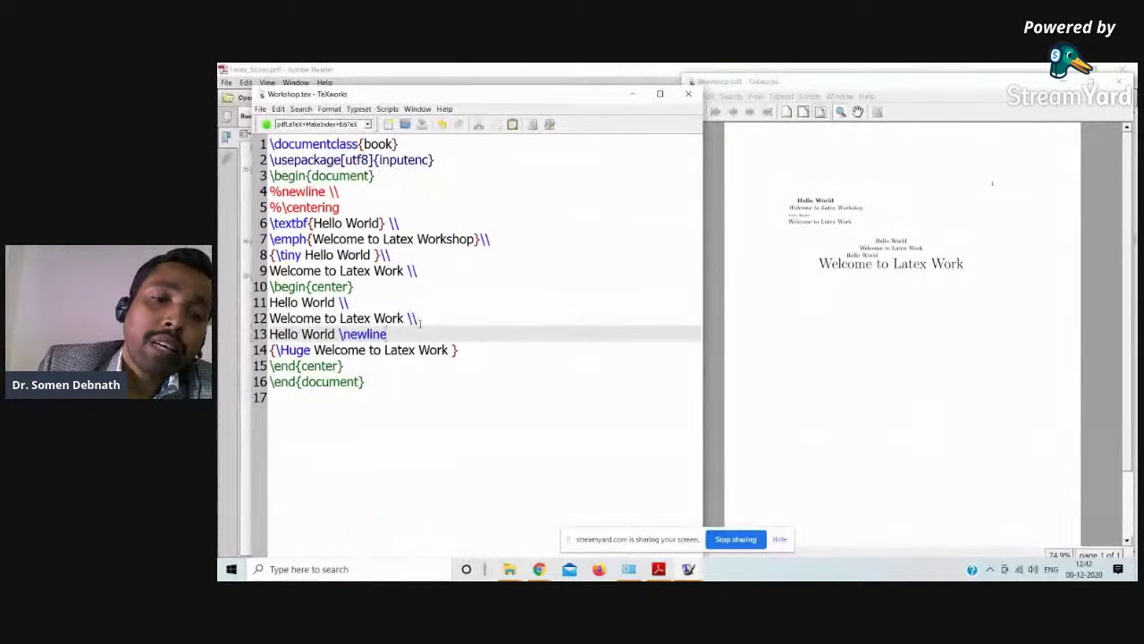
{"action": "key", "text": "Up"}
{"action": "left_click", "coordinate": [422, 339]}
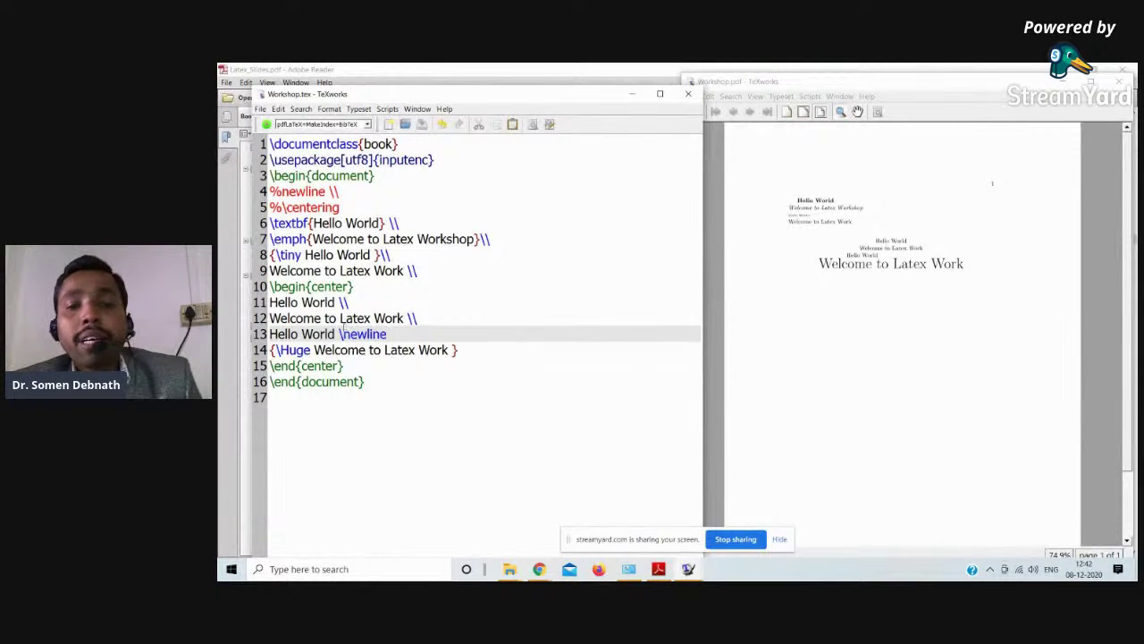
{"action": "left_click", "coordinate": [889, 251]}
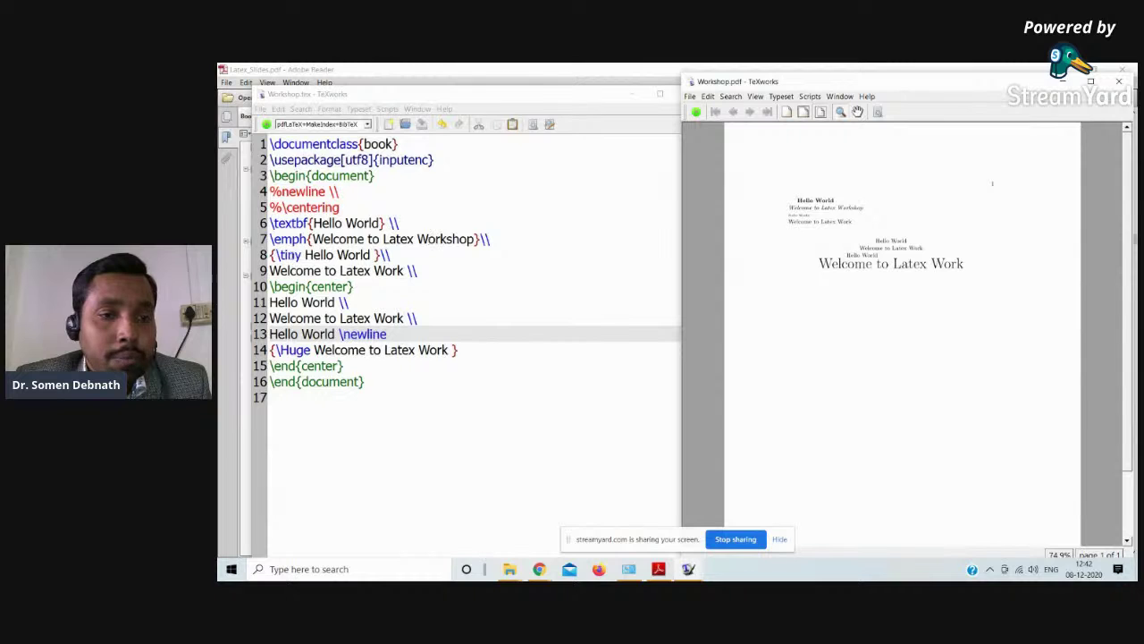
- Remove the \tiny command and its braces from "Hello World" on line 8 and typeset the document
{"action": "left_click_drag", "start_coordinate": [303, 255], "coordinate": [271, 255]}
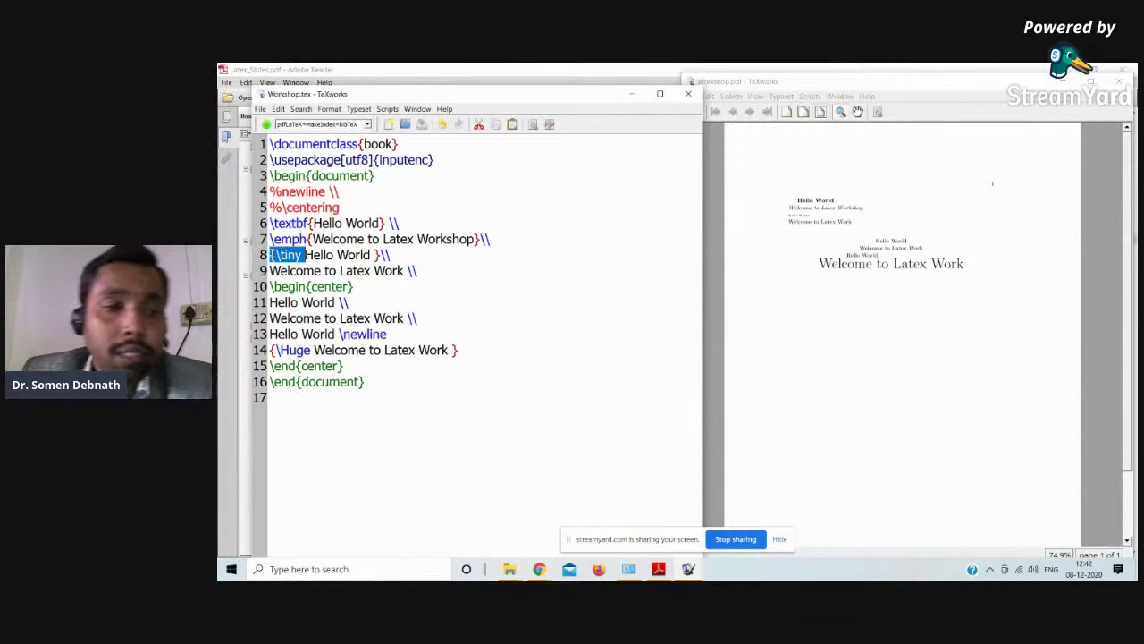
{"action": "key", "text": "BackSpace"}
{"action": "left_click", "coordinate": [341, 254]}
{"action": "key", "text": "BackSpace"}
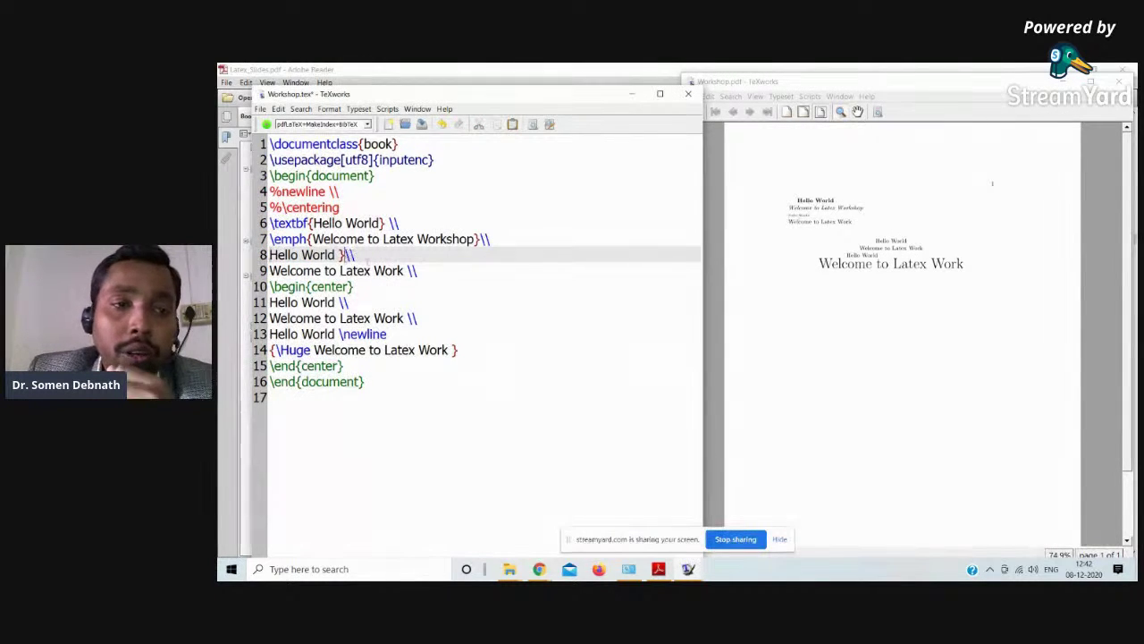
{"action": "key", "text": "ctrl+t"}
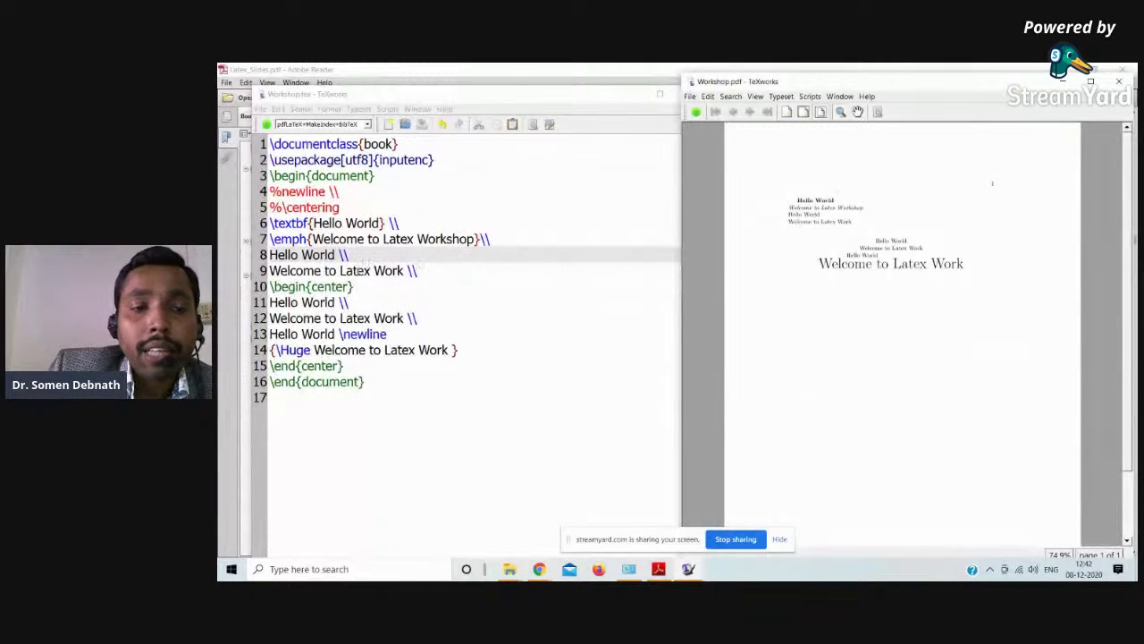
{"action": "left_click", "coordinate": [823, 228]}
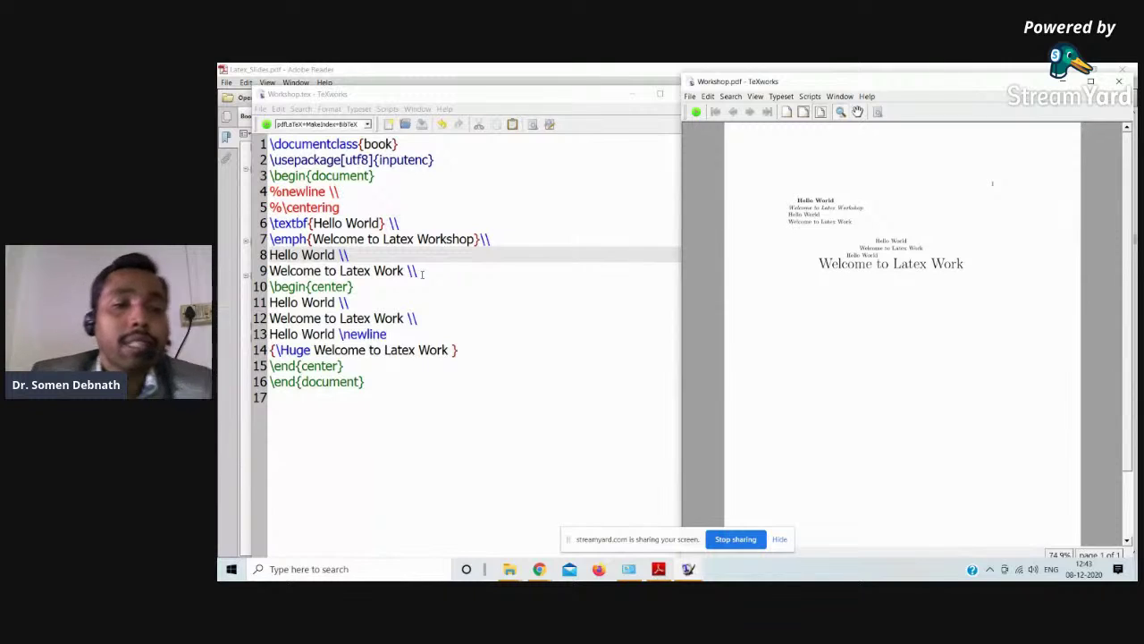
- Replace the \\ after "Hello World" on line 8 with \newline and typeset the document
{"action": "left_click", "coordinate": [350, 257]}
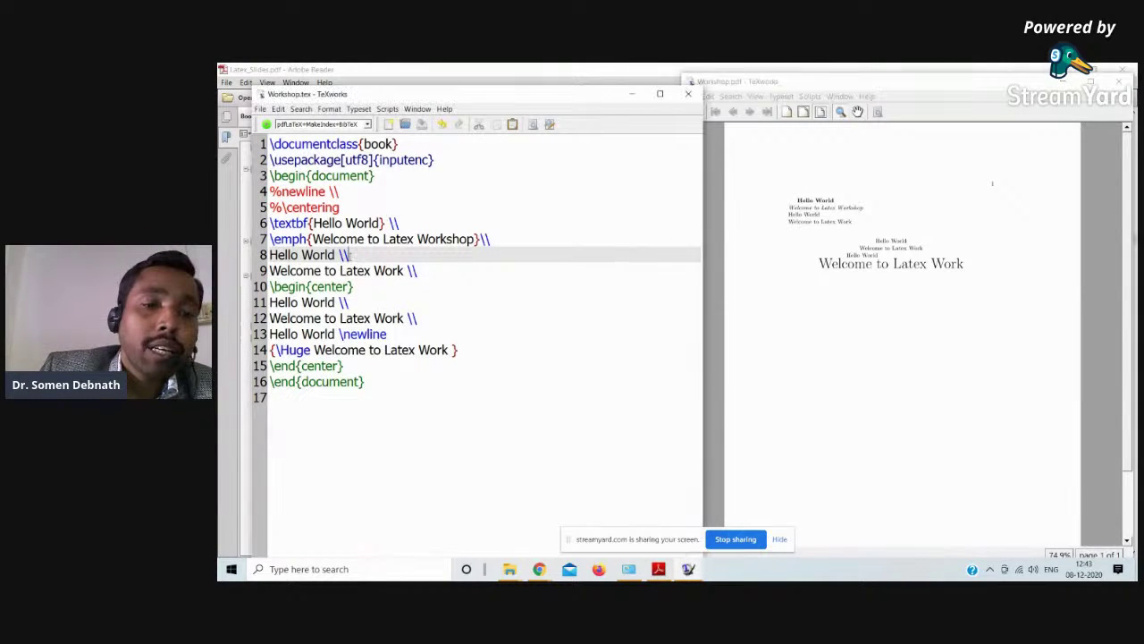
{"action": "key", "text": "Right"}
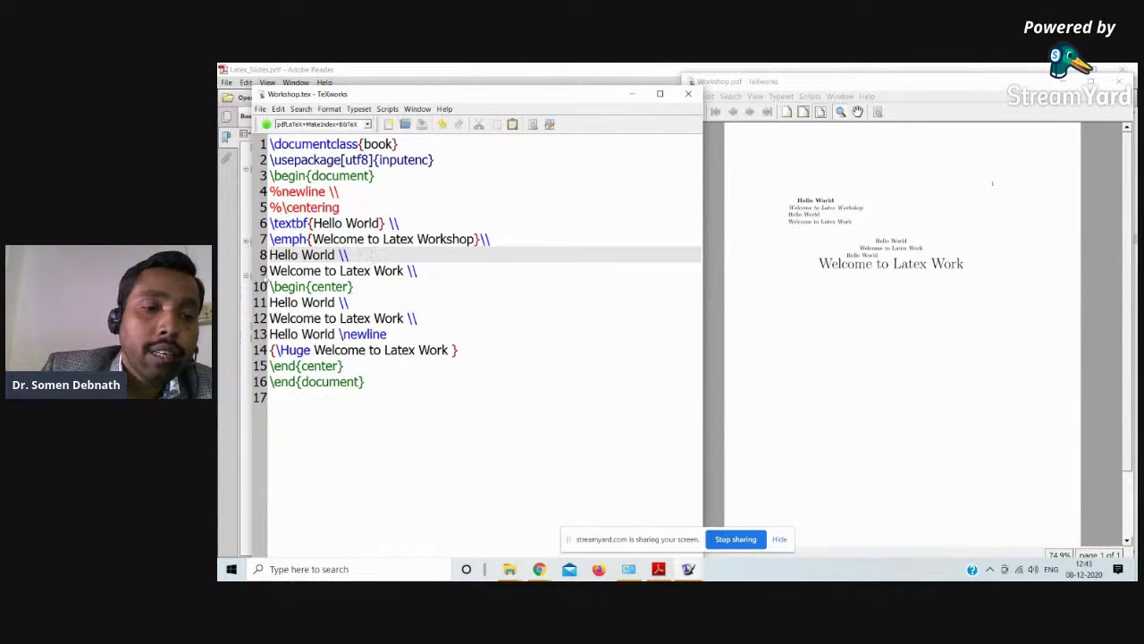
{"action": "left_click_drag", "start_coordinate": [352, 255], "coordinate": [338, 255]}
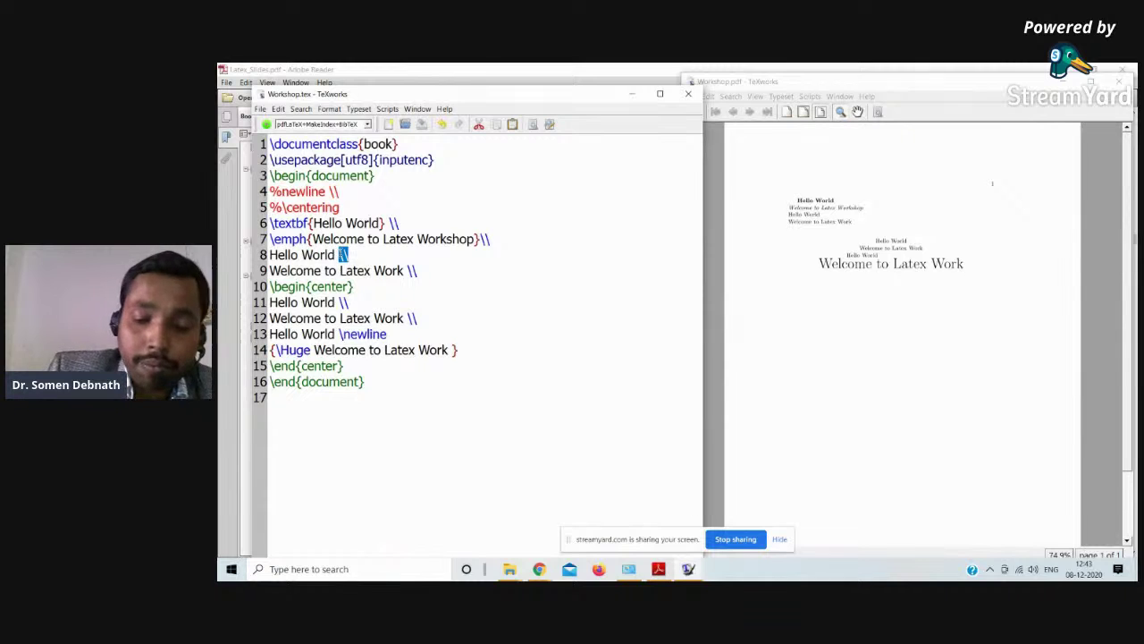
{"action": "key", "text": "BackSpace"}
{"action": "type", "text": "ew"}
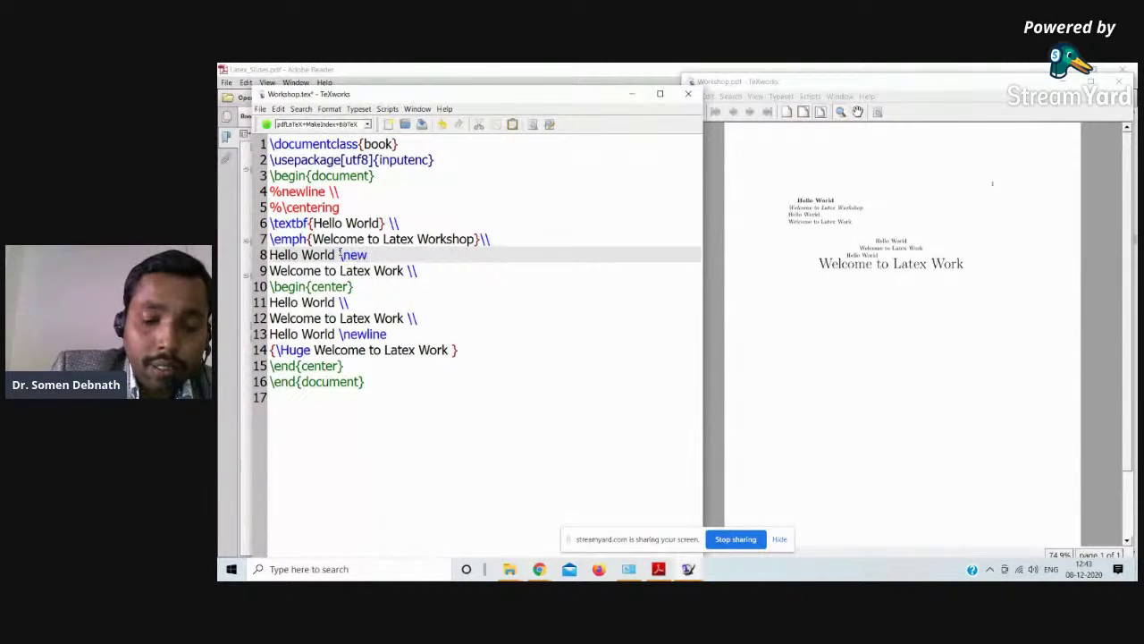
{"action": "type", "text": "line"}
{"action": "key", "text": "Return"}
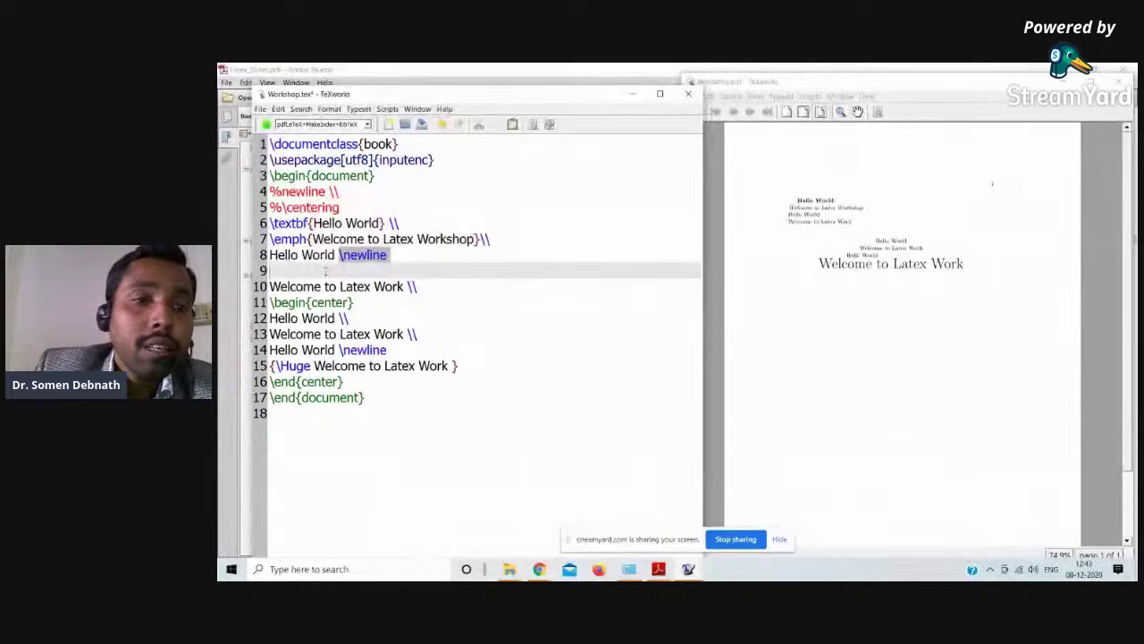
{"action": "key", "text": "BackSpace"}
{"action": "left_click", "coordinate": [266, 125]}
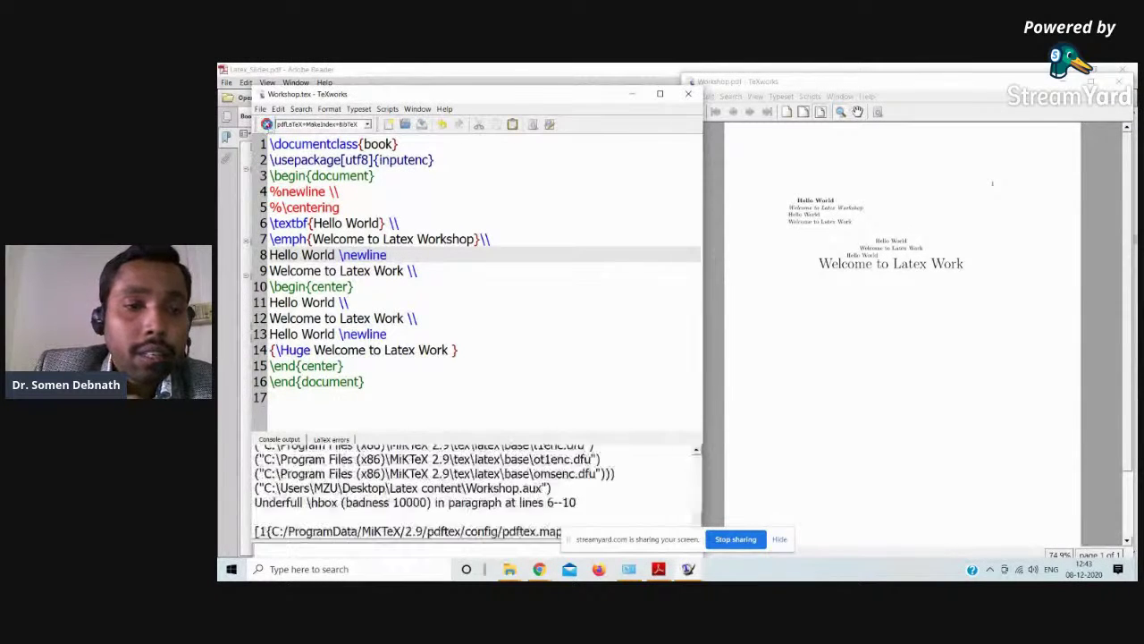
- Typeset the document again and compare the \newline on line 8 with the PDF preview
{"action": "left_click", "coordinate": [343, 270]}
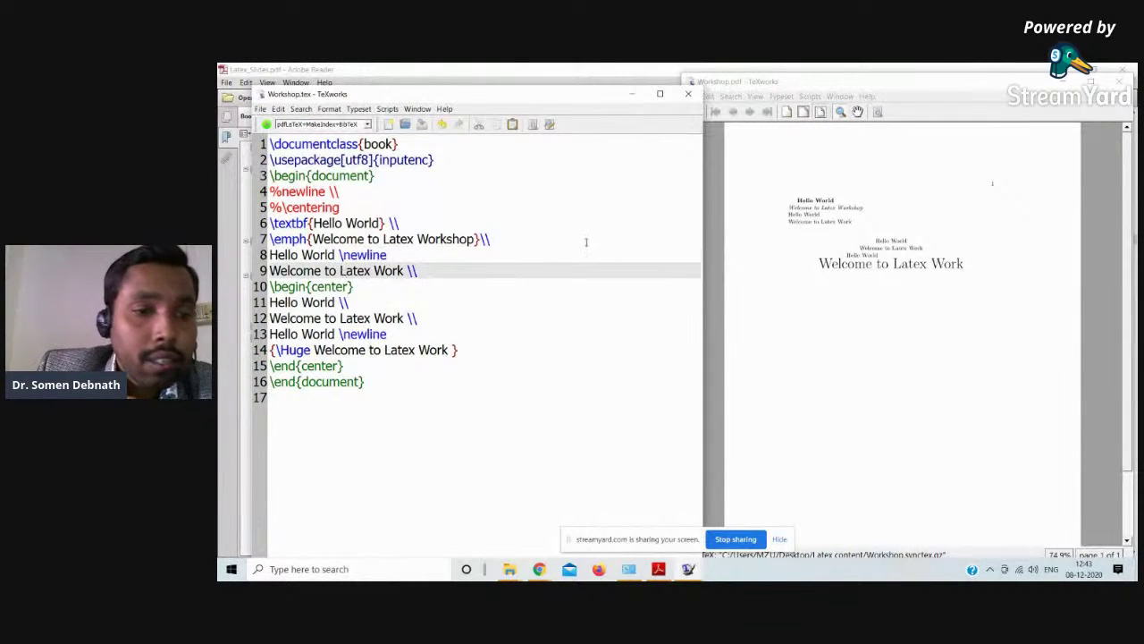
{"action": "key", "text": "Up"}
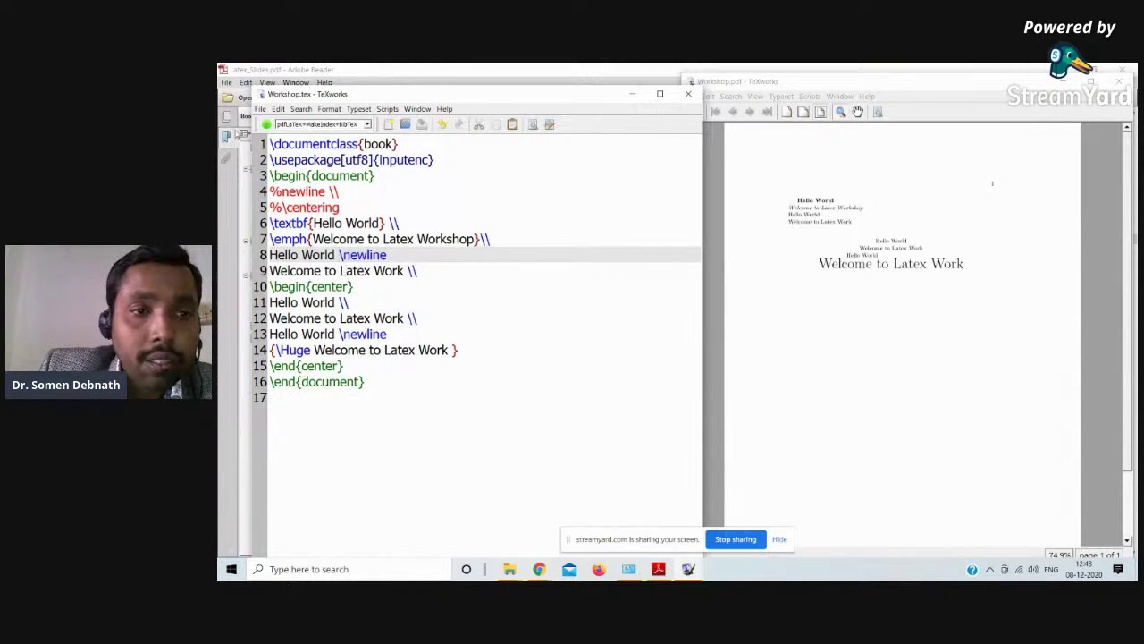
{"action": "left_click", "coordinate": [266, 124]}
{"action": "left_click", "coordinate": [801, 208]}
{"action": "left_click", "coordinate": [365, 255]}
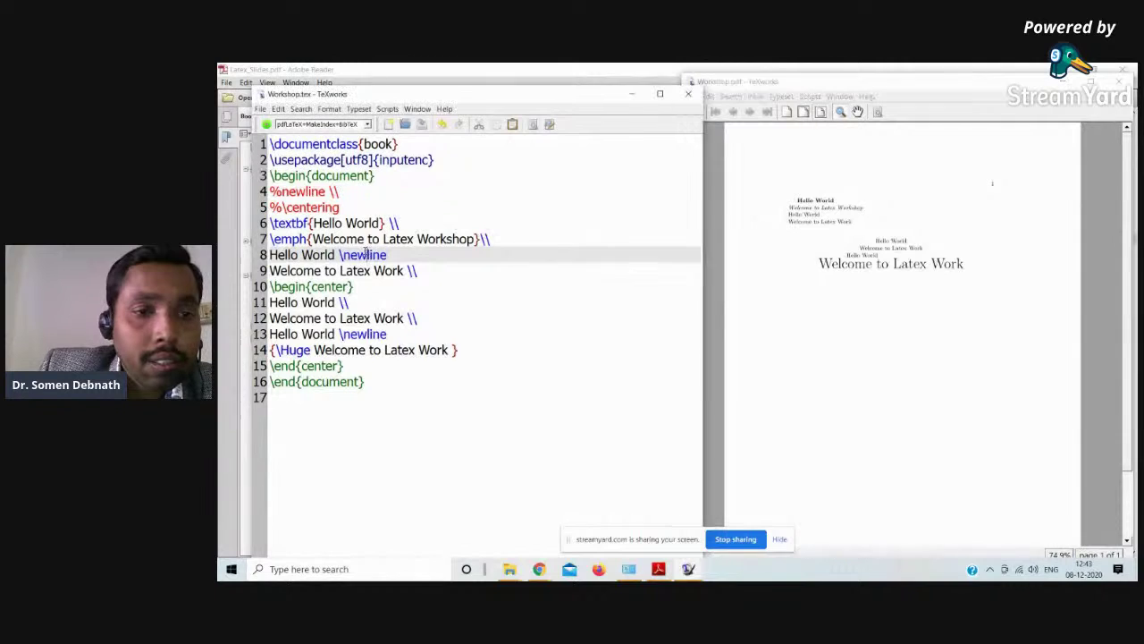
{"action": "left_click_drag", "start_coordinate": [387, 255], "coordinate": [337, 258]}
{"action": "left_click", "coordinate": [430, 258]}
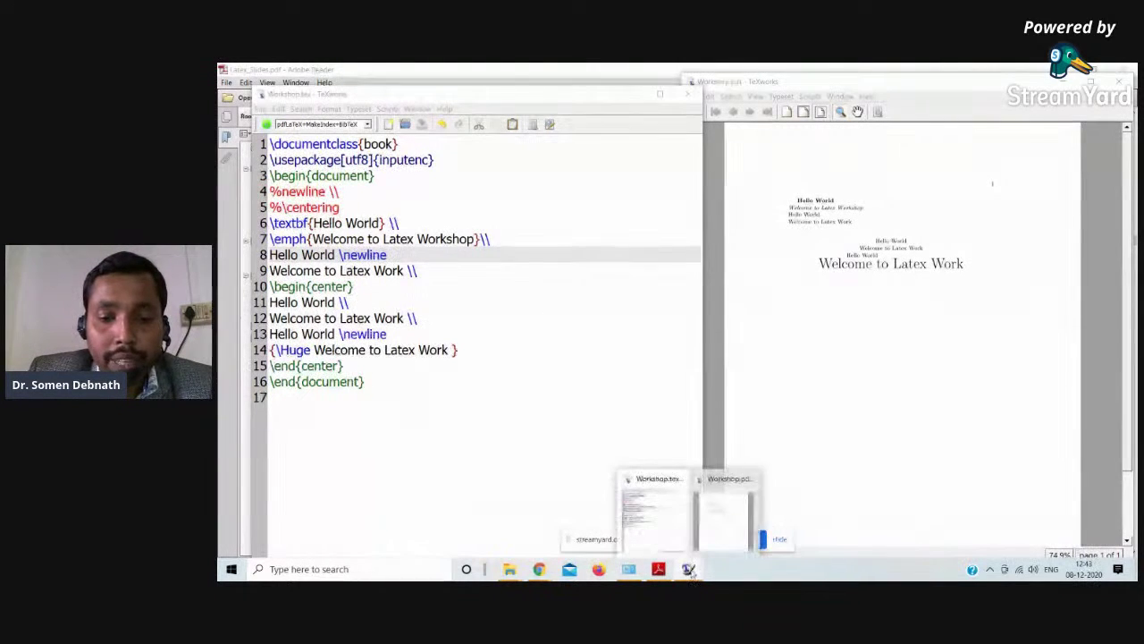
- Switch to Latex_Slides.pdf in Adobe Reader and review the margin=0.5in option of the geometry package on the Spacing slide
{"action": "left_click", "coordinate": [659, 569]}
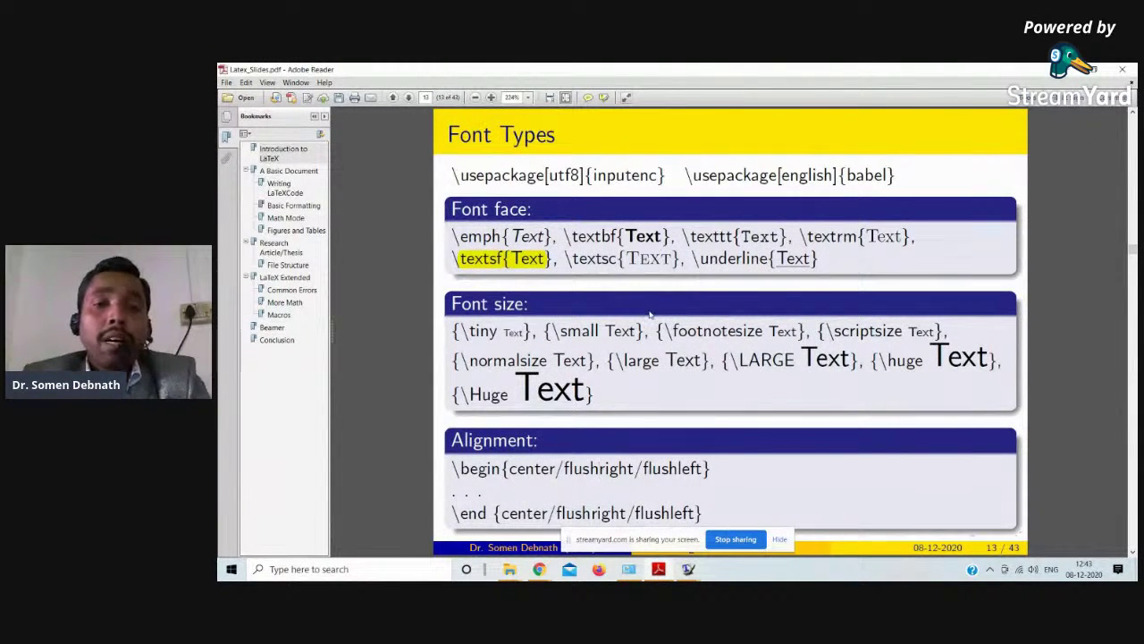
{"action": "scroll", "coordinate": [650, 314], "scroll_direction": "down", "scroll_amount": 1}
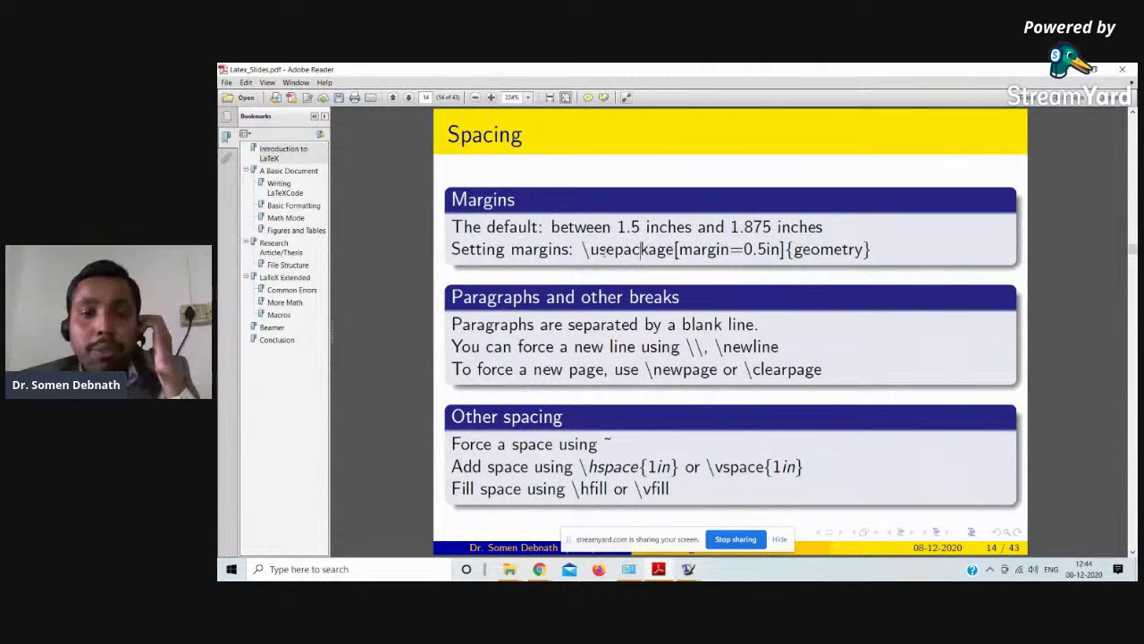
{"action": "left_click_drag", "start_coordinate": [677, 249], "coordinate": [782, 253]}
{"action": "left_click", "coordinate": [760, 255]}
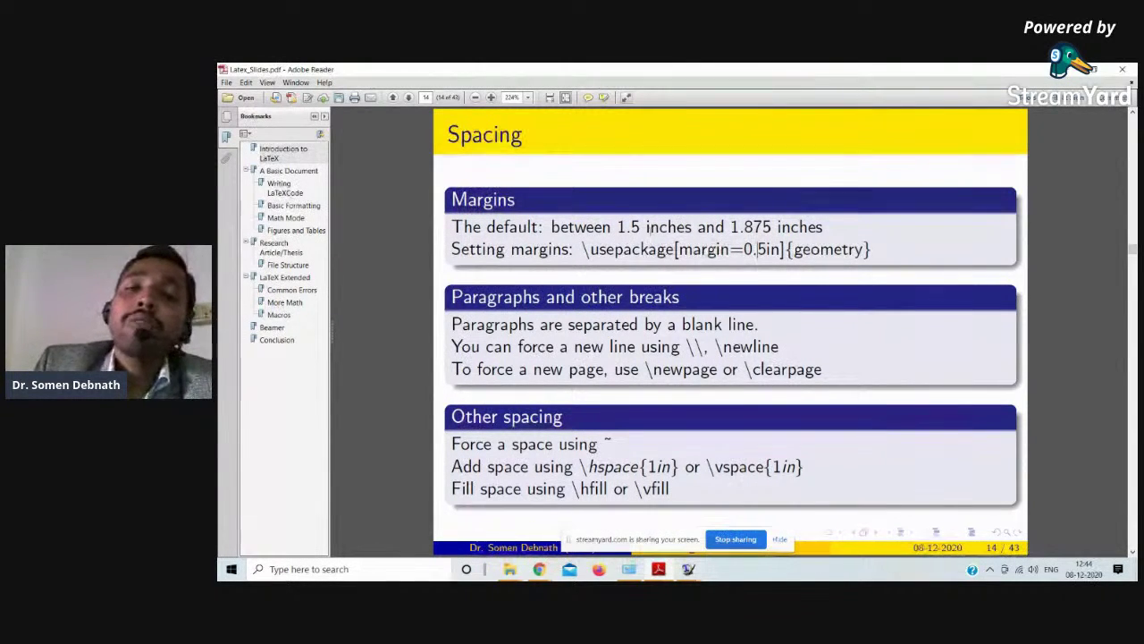
{"action": "left_click_drag", "start_coordinate": [678, 249], "coordinate": [785, 251]}
{"action": "left_click", "coordinate": [771, 250]}
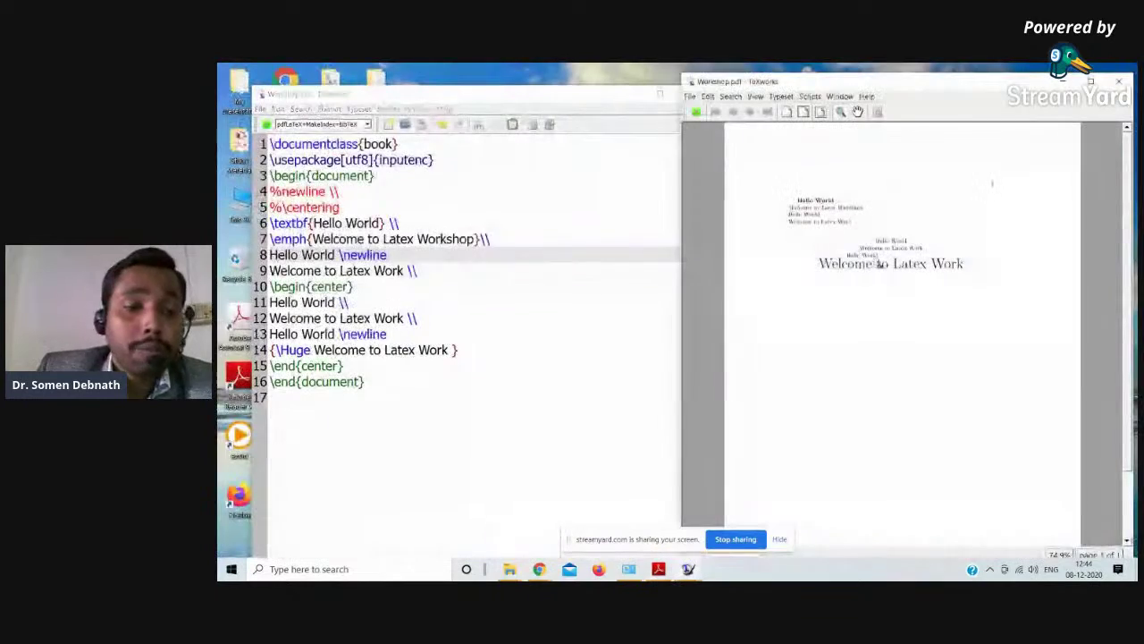
- Return to Workshop.tex in TeXworks and remove the \Huge command and its braces from "Welcome to Latex Work" on line 14
{"action": "right_click", "coordinate": [869, 259]}
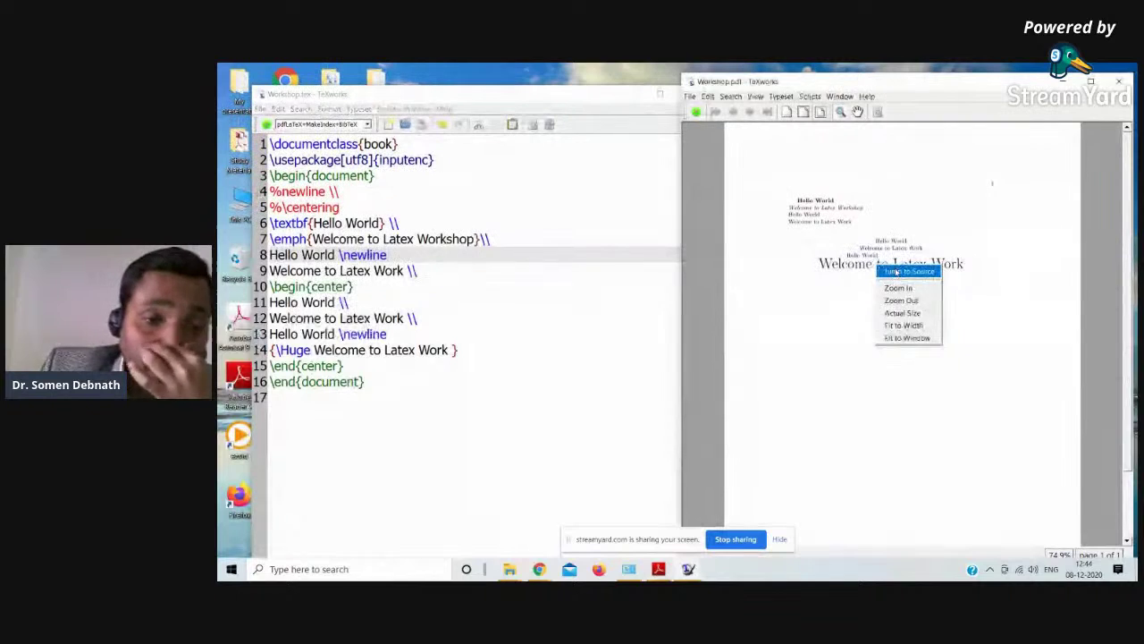
{"action": "left_click", "coordinate": [453, 350]}
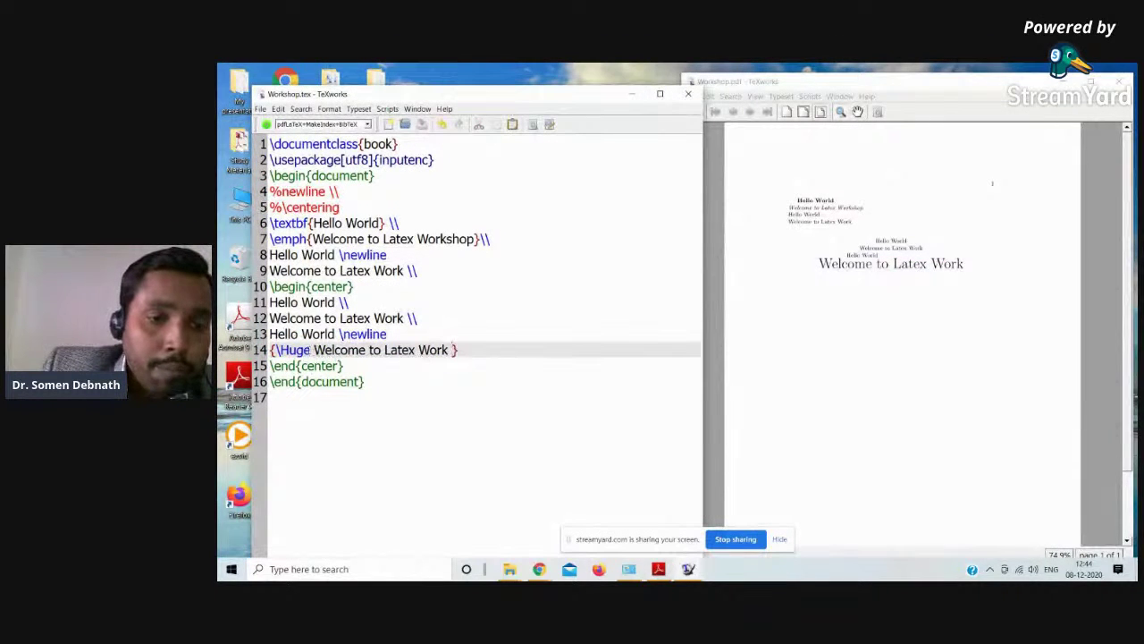
{"action": "left_click_drag", "start_coordinate": [310, 349], "coordinate": [270, 349]}
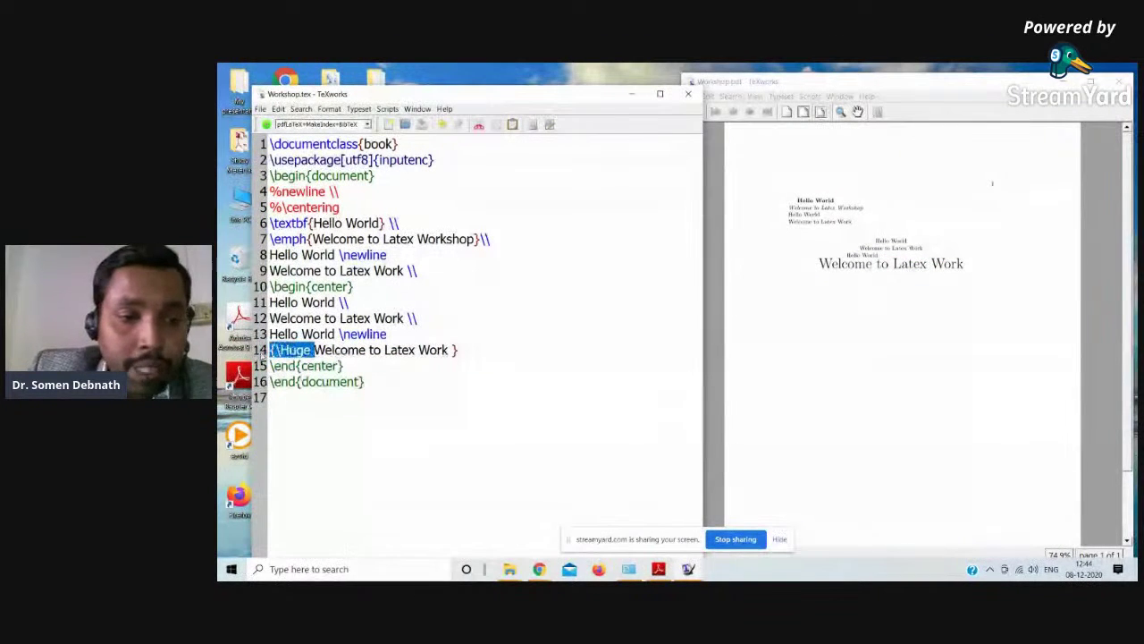
{"action": "key", "text": "BackSpace"}
{"action": "left_click", "coordinate": [426, 350]}
{"action": "key", "text": "BackSpace"}
{"action": "key", "text": "BackSpace"}
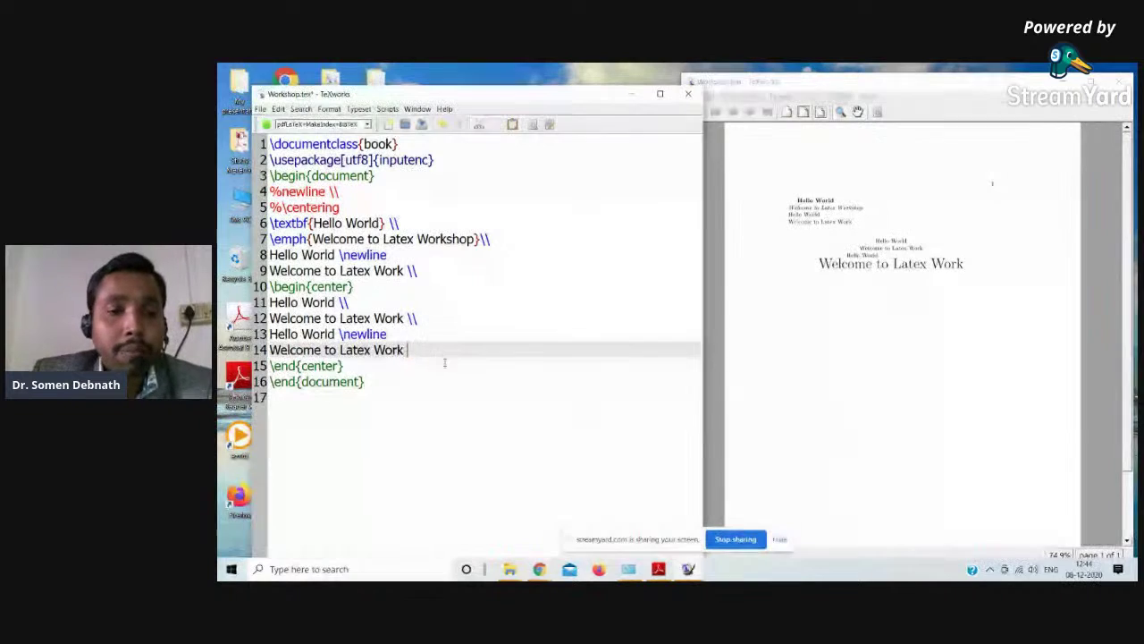
- Try to fill a new line 15 with repeated copies of "Welcome to Latex Work" from line 14
{"action": "left_click_drag", "start_coordinate": [425, 353], "coordinate": [270, 350]}
{"action": "key", "text": "ctrl+c"}
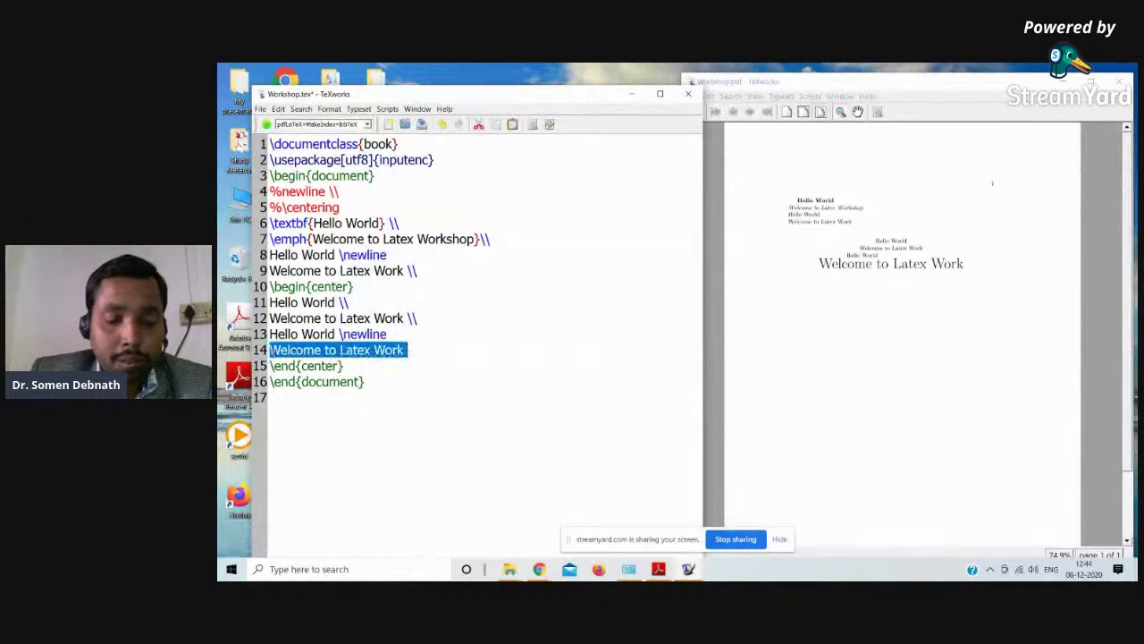
{"action": "left_click", "coordinate": [412, 353]}
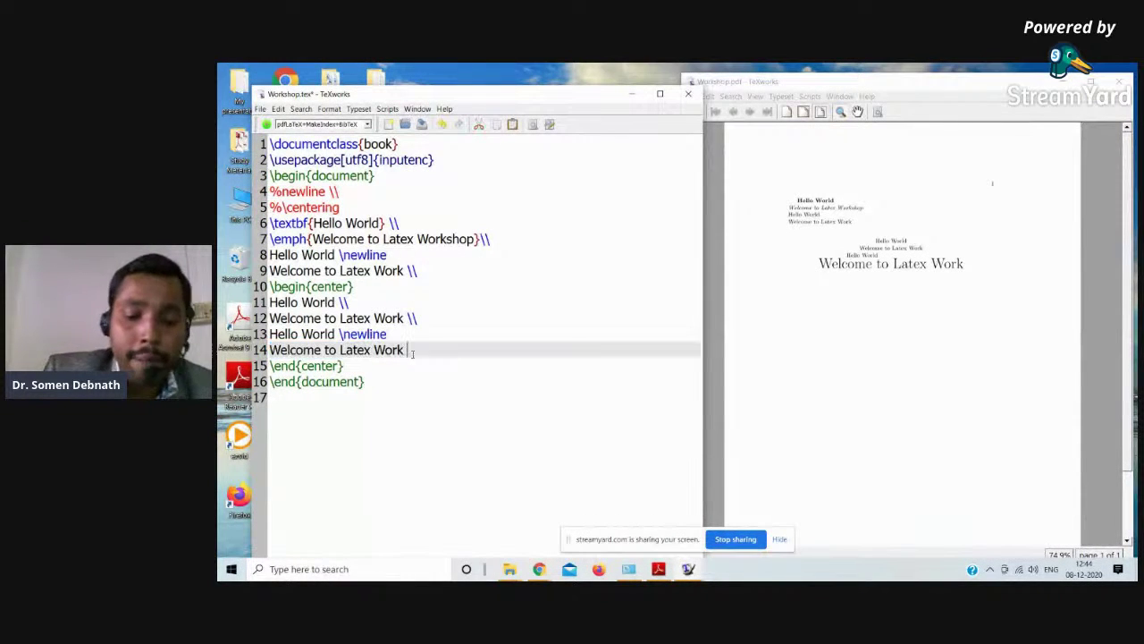
{"action": "key", "text": "Return"}
{"action": "key", "text": "ctrl+v"}
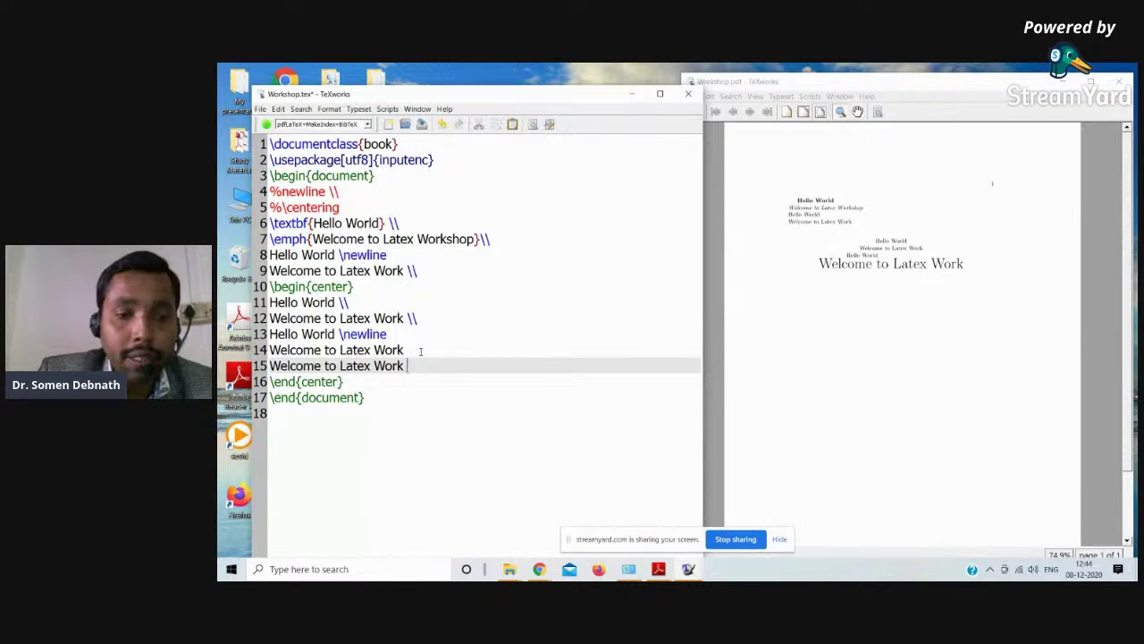
{"action": "key", "text": "ctrl+v"}
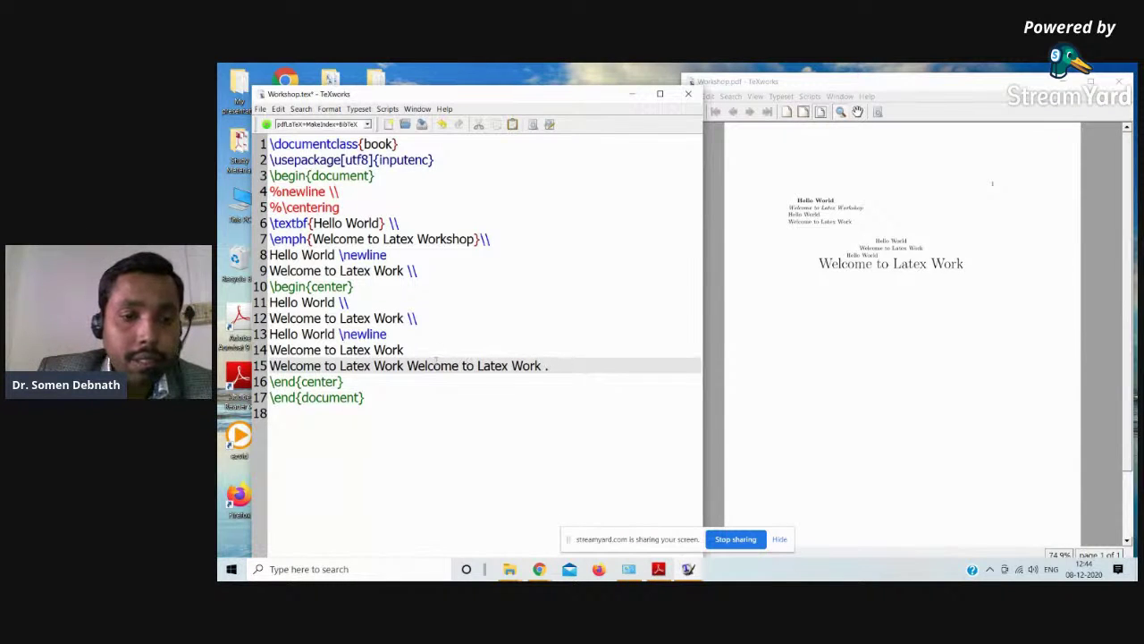
{"action": "left_click_drag", "start_coordinate": [547, 365], "coordinate": [271, 366]}
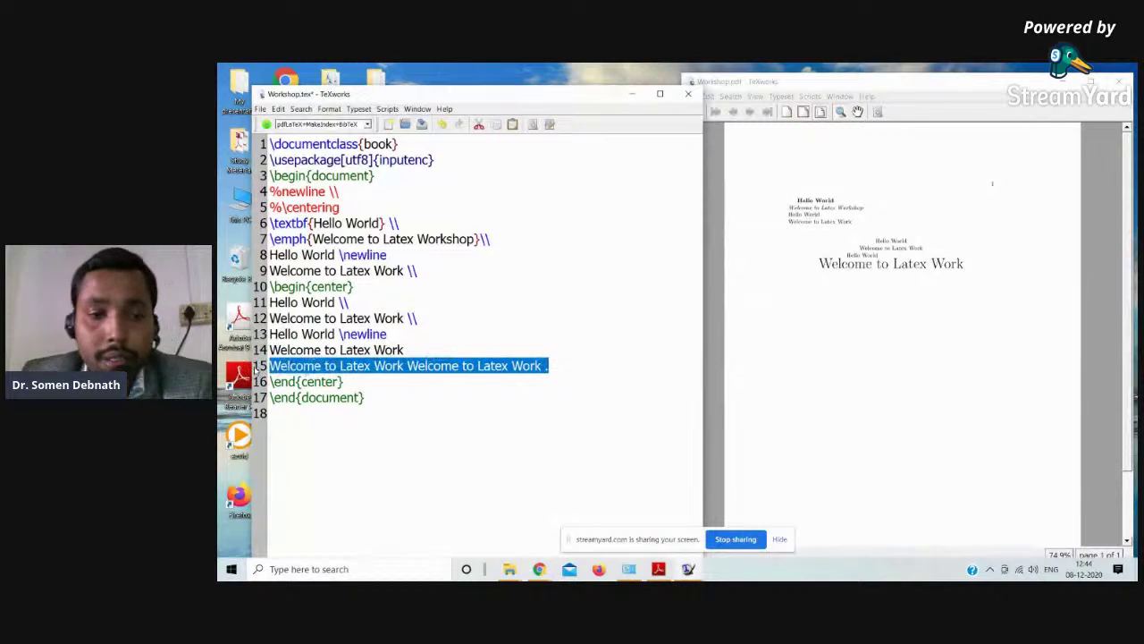
{"action": "key", "text": "BackSpace"}
- Change line 14 to "Welcome to Latex Workshop." and paste copies of it onto lines 15 and 16
{"action": "left_click", "coordinate": [415, 350]}
{"action": "type", "text": "shop."}
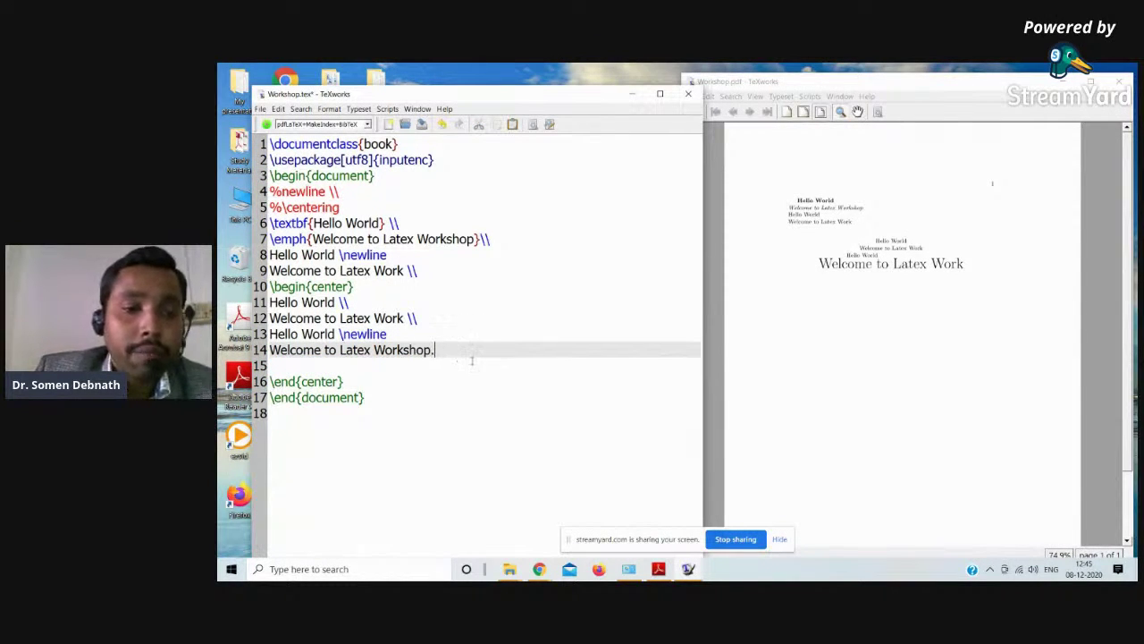
{"action": "left_click_drag", "start_coordinate": [472, 360], "coordinate": [270, 349]}
{"action": "key", "text": "ctrl+c"}
{"action": "left_click", "coordinate": [271, 365]}
{"action": "key", "text": "ctrl+v"}
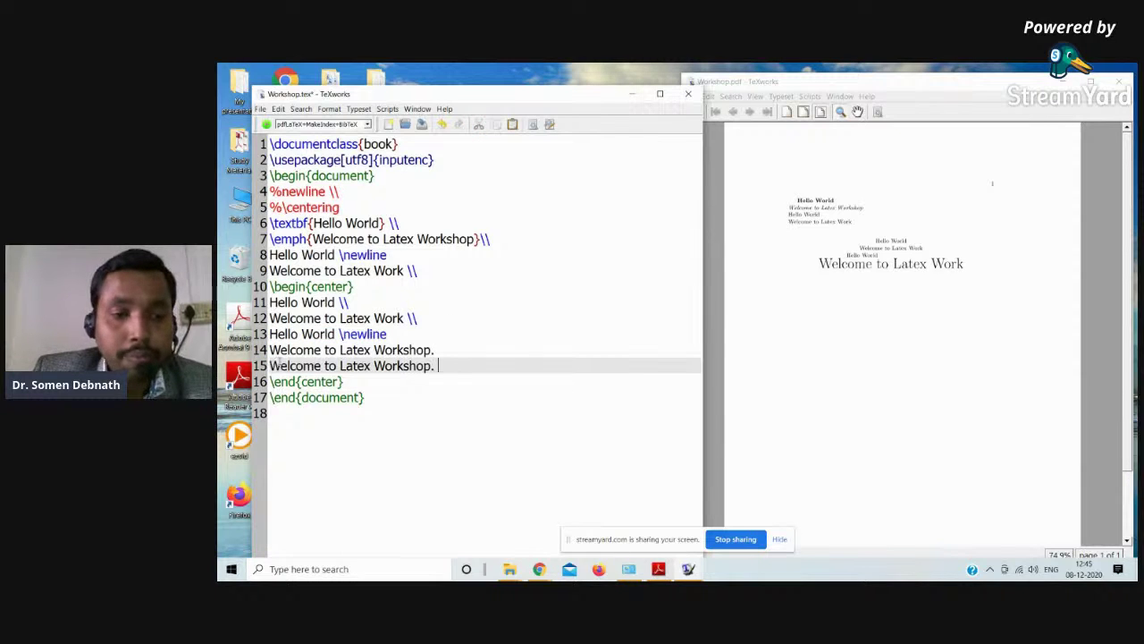
{"action": "key", "text": "Return"}
{"action": "key", "text": "ctrl+v"}
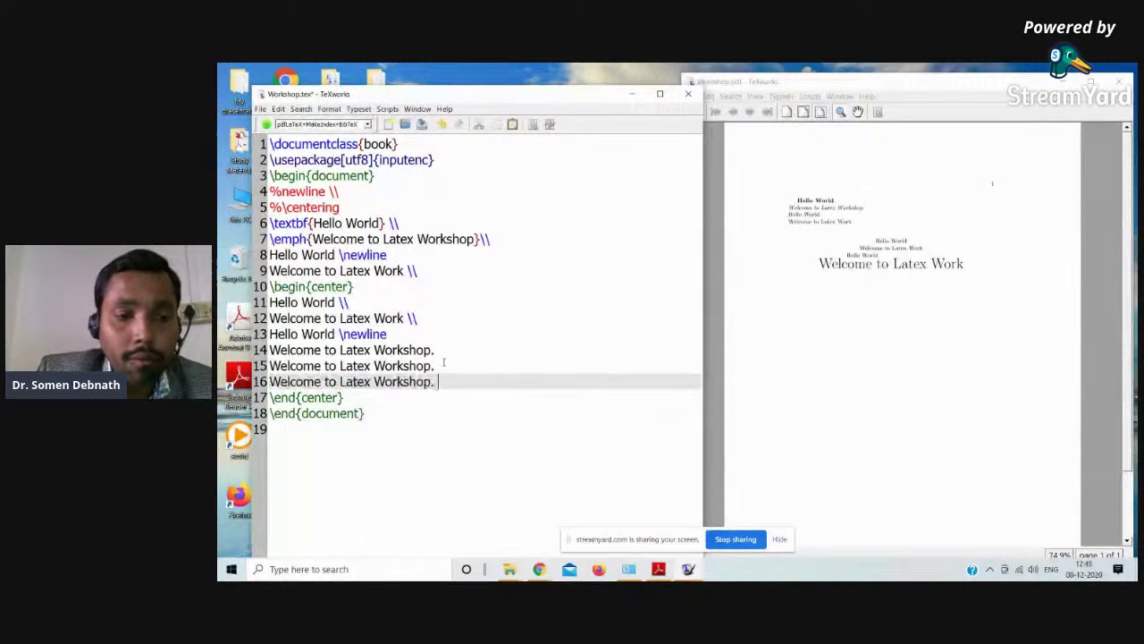
- Paste further copies of "Welcome to Latex Workshop." onto lines 17 to 20
{"action": "key", "text": "Return"}
{"action": "key", "text": "ctrl+v"}
{"action": "key", "text": "Return"}
{"action": "key", "text": "ctrl+v"}
{"action": "key", "text": "Return"}
{"action": "key", "text": "ctrl+v"}
{"action": "key", "text": "Return"}
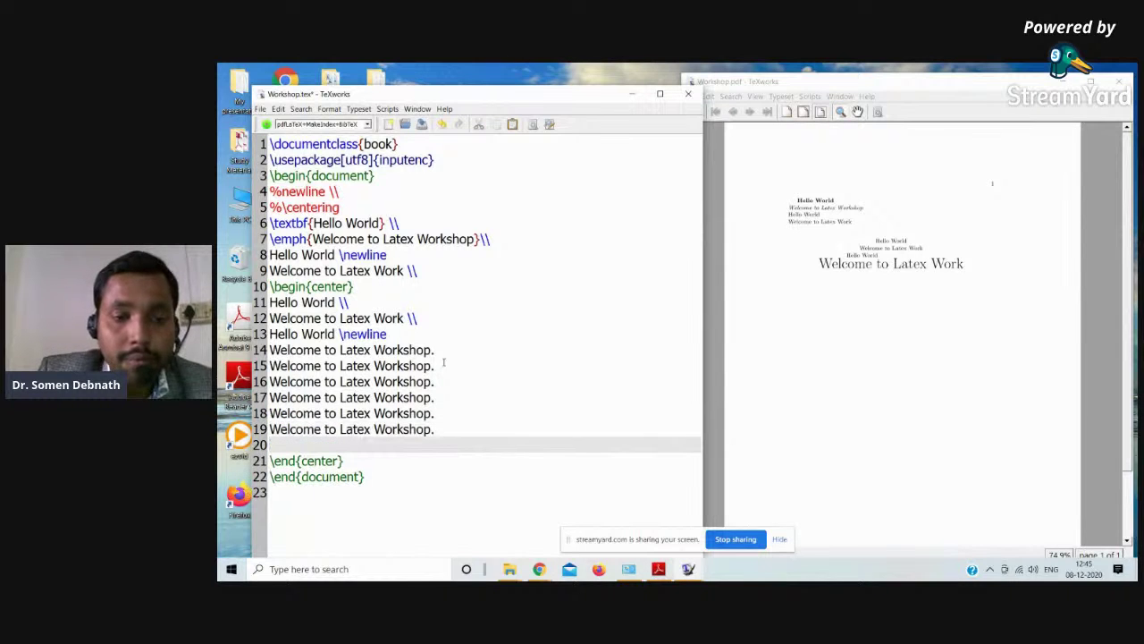
{"action": "key", "text": "ctrl+v"}
- Duplicate the "Welcome to Latex Workshop." lines 14 to 20 onto lines 21 to 27 and typeset the document
{"action": "key", "text": "shift+Up"}
{"action": "key", "text": "shift+Up"}
{"action": "key", "text": "shift+Up"}
{"action": "key", "text": "shift+Up"}
{"action": "key", "text": "shift+Up"}
{"action": "key", "text": "shift+Up"}
{"action": "key", "text": "shift+Home"}
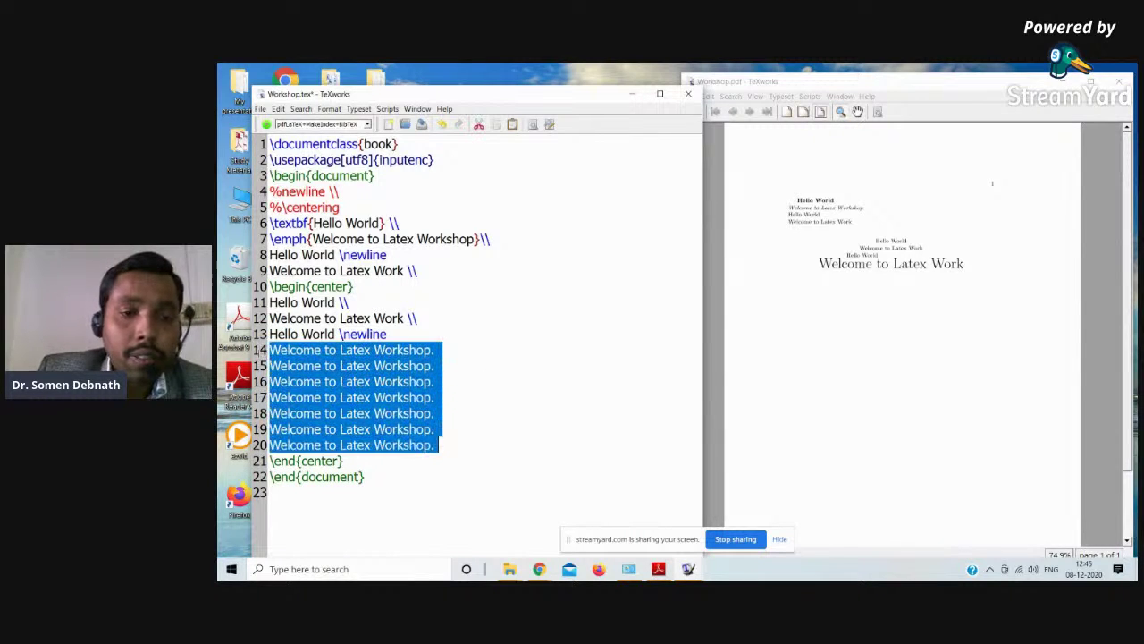
{"action": "left_click", "coordinate": [448, 448]}
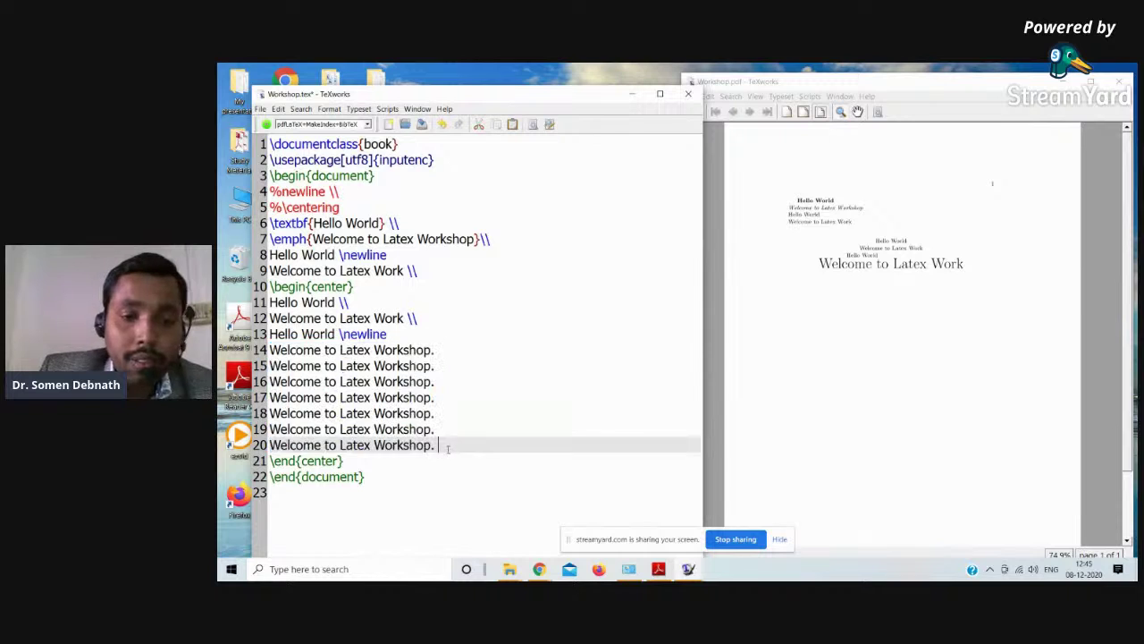
{"action": "key", "text": "Return"}
{"action": "key", "text": "ctrl+v"}
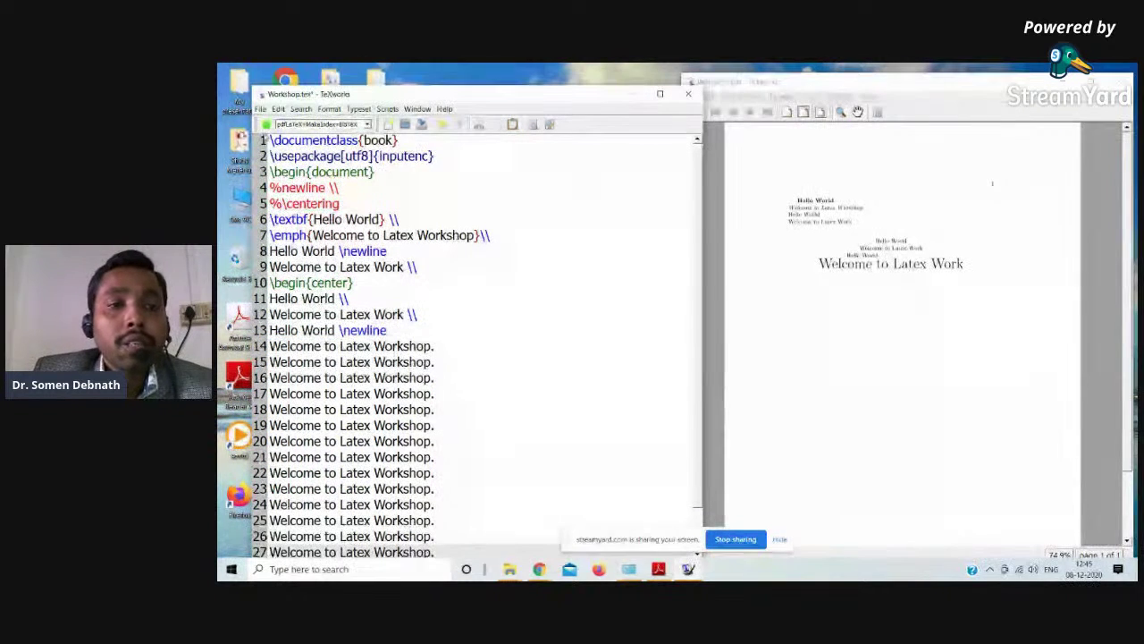
{"action": "left_click", "coordinate": [266, 124]}
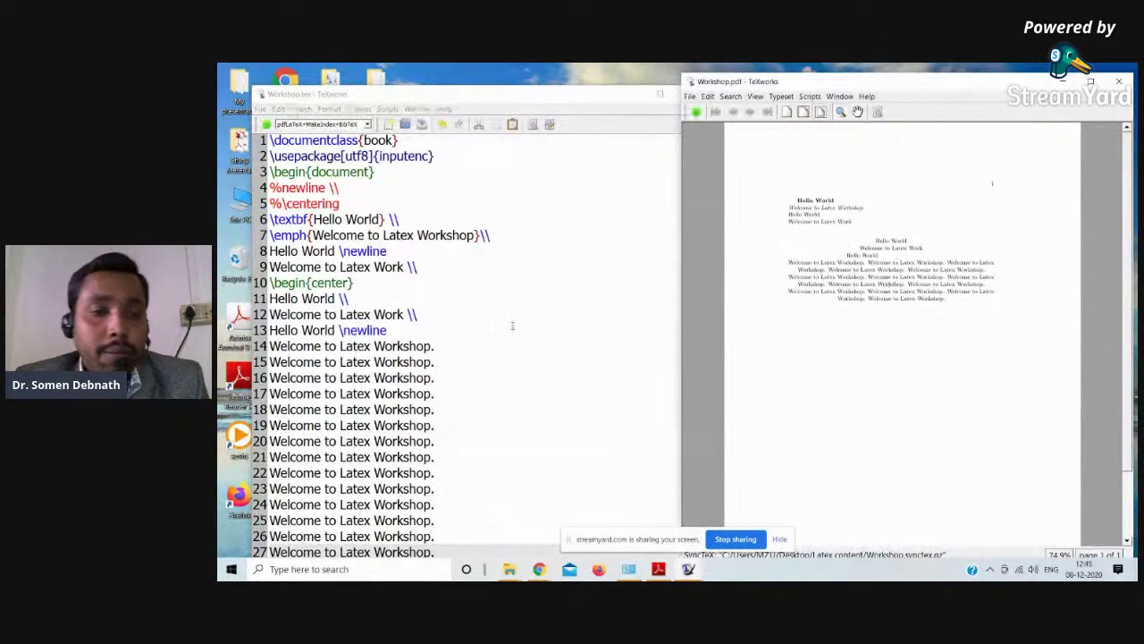
- Delete \end{center} on line 28 and \begin{center} on line 10, typeset the document and inspect the repeated-text paragraph in the PDF preview
{"action": "scroll", "coordinate": [362, 304], "scroll_direction": "down", "scroll_amount": 1}
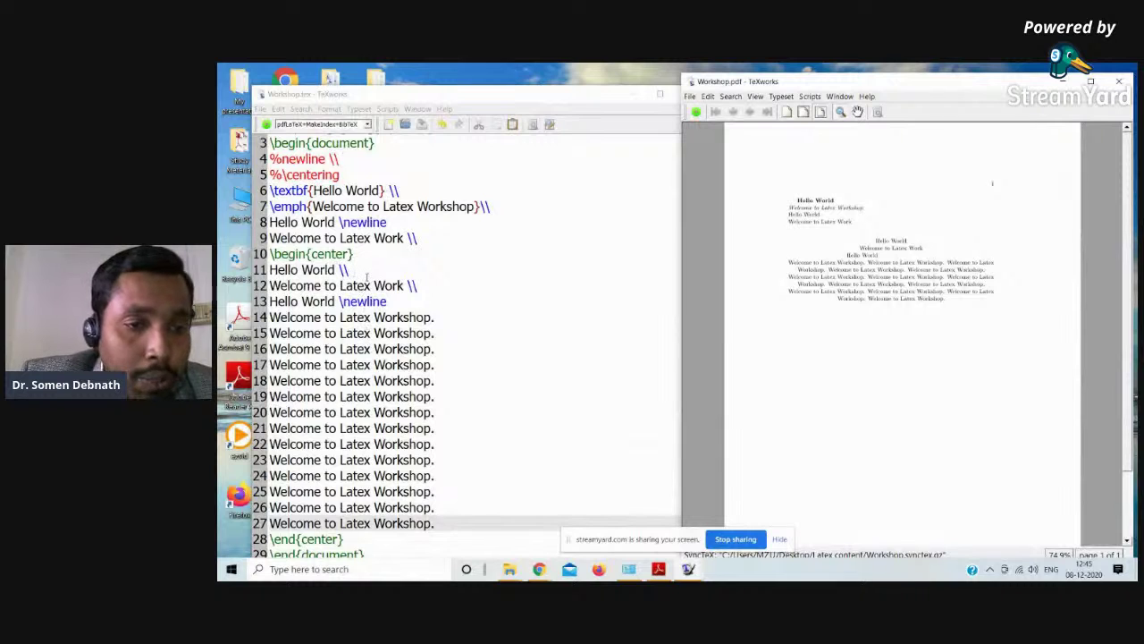
{"action": "scroll", "coordinate": [357, 281], "scroll_direction": "down", "scroll_amount": 1}
{"action": "left_click_drag", "start_coordinate": [375, 520], "coordinate": [443, 504]}
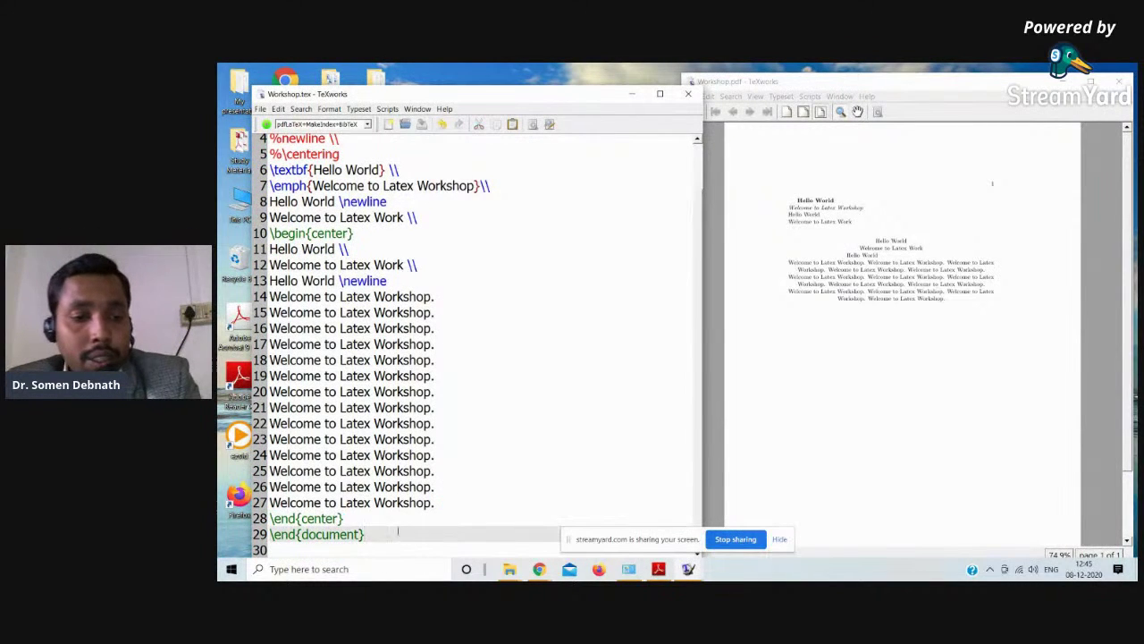
{"action": "left_click_drag", "start_coordinate": [343, 520], "coordinate": [269, 520]}
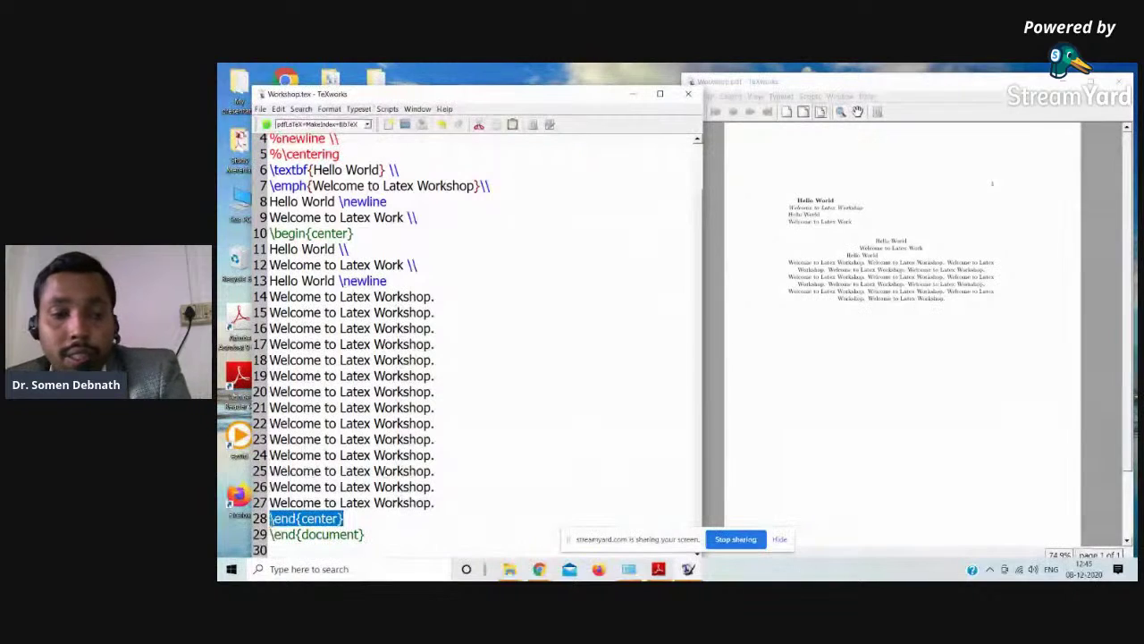
{"action": "key", "text": "Delete"}
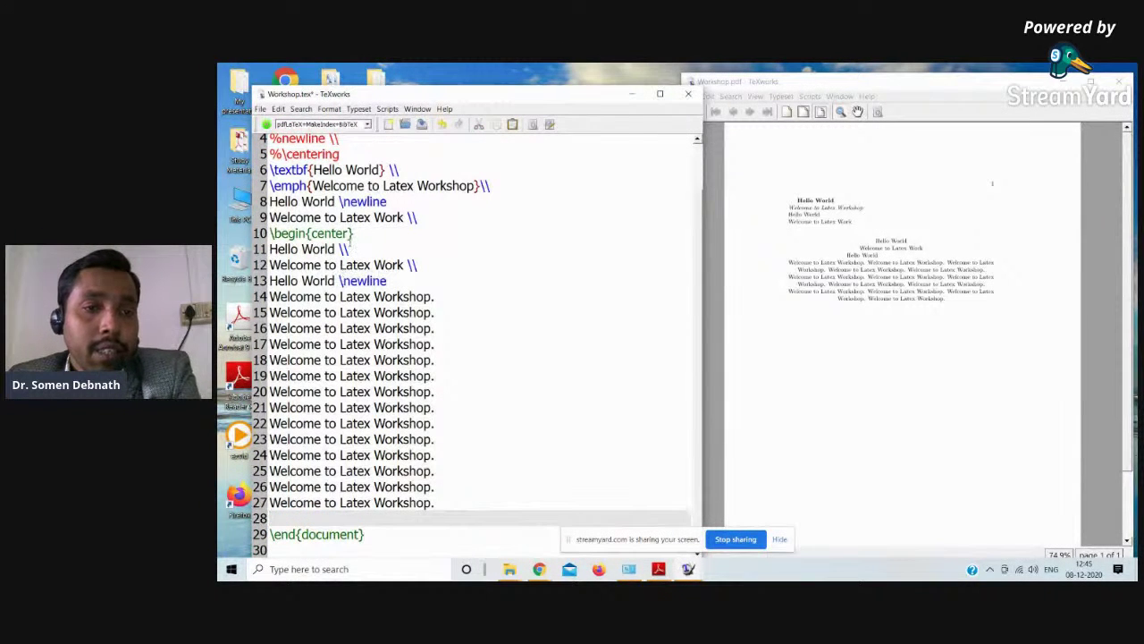
{"action": "left_click_drag", "start_coordinate": [354, 234], "coordinate": [269, 234]}
{"action": "key", "text": "Delete"}
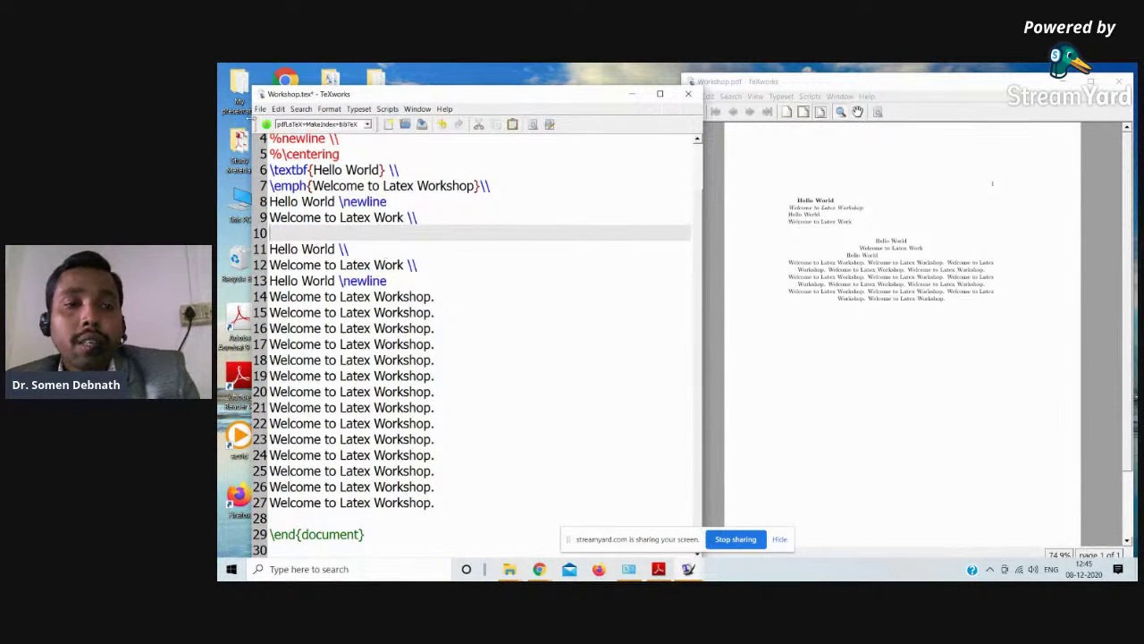
{"action": "left_click", "coordinate": [266, 125]}
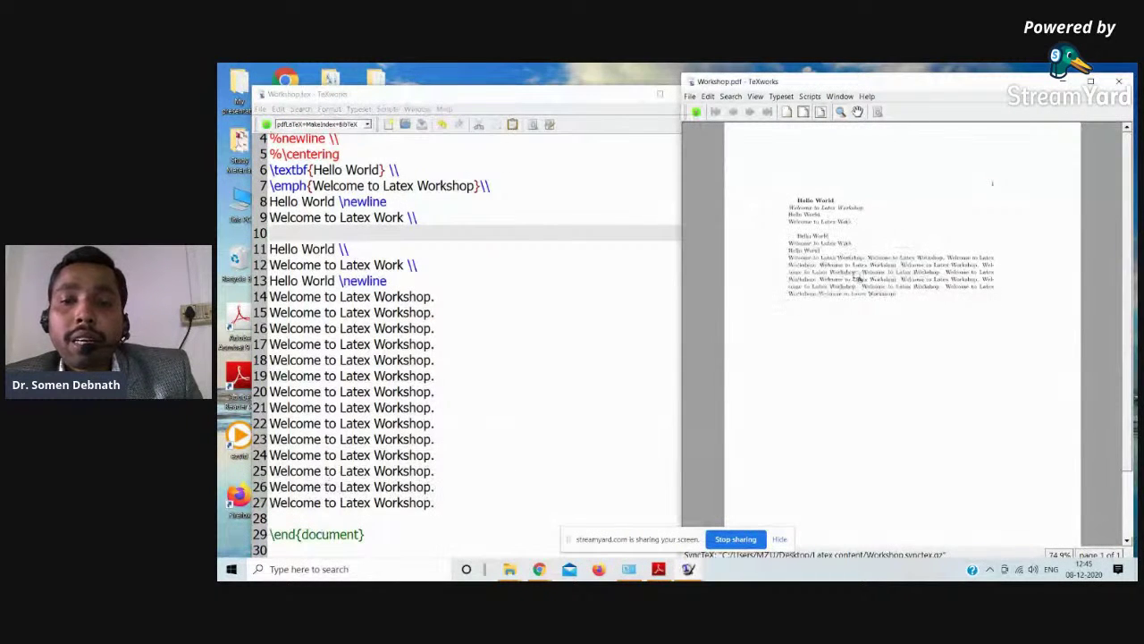
{"action": "left_click", "coordinate": [823, 259]}
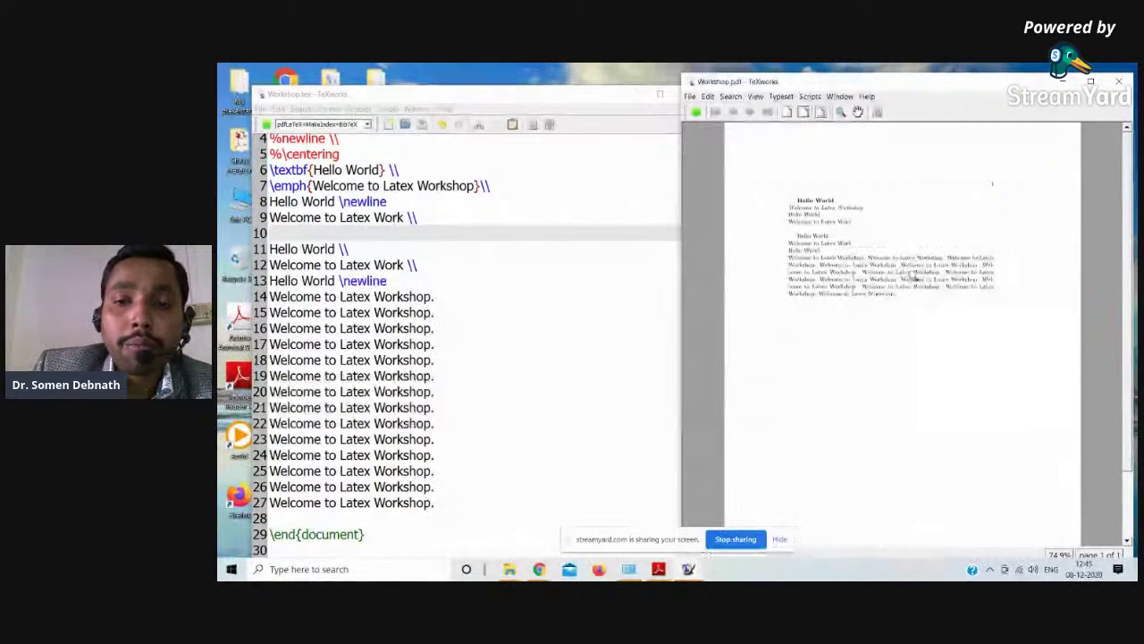
{"action": "right_click", "coordinate": [842, 268]}
{"action": "left_click", "coordinate": [818, 283]}
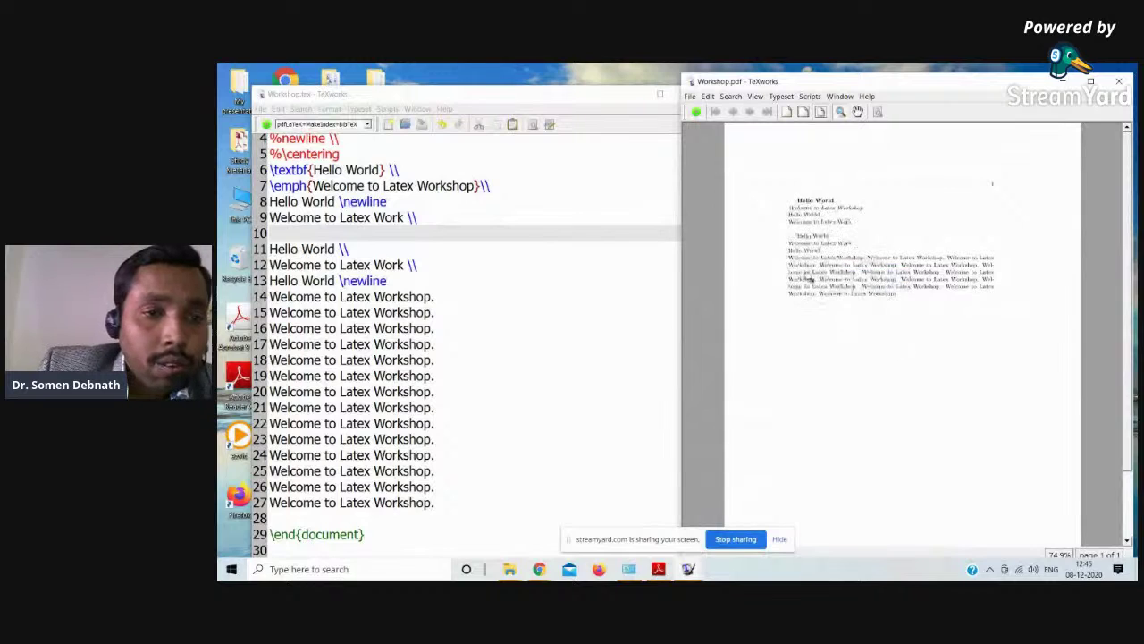
- Add \usepackage{lipsum} on a new line 3 below the inputenc package and typeset the document
{"action": "left_click", "coordinate": [340, 213]}
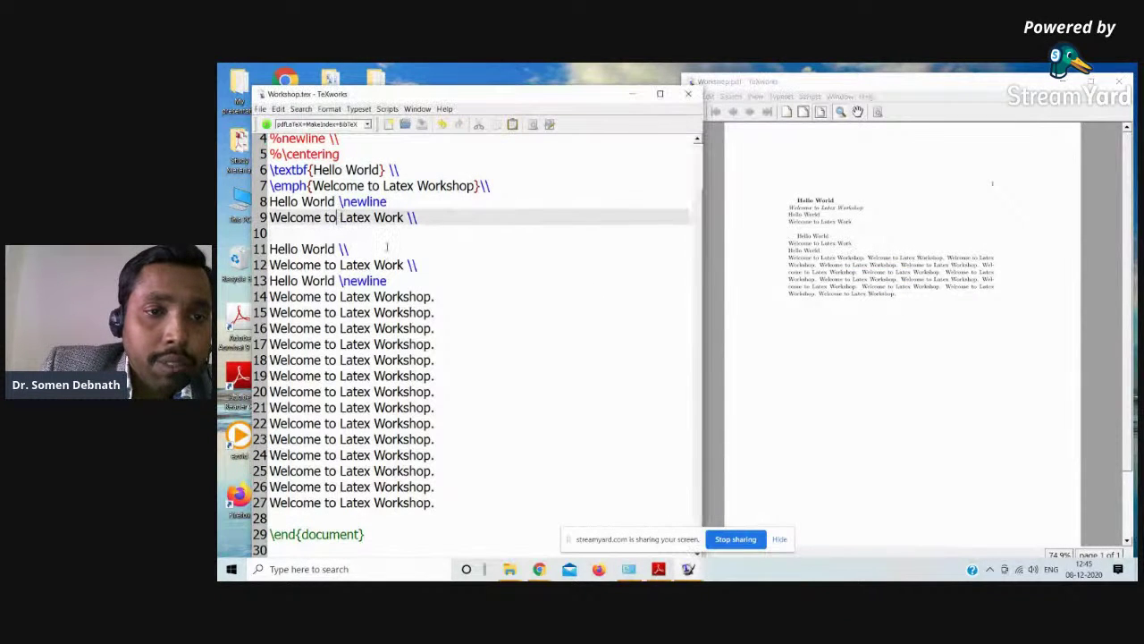
{"action": "scroll", "coordinate": [358, 206], "scroll_direction": "up", "scroll_amount": 2}
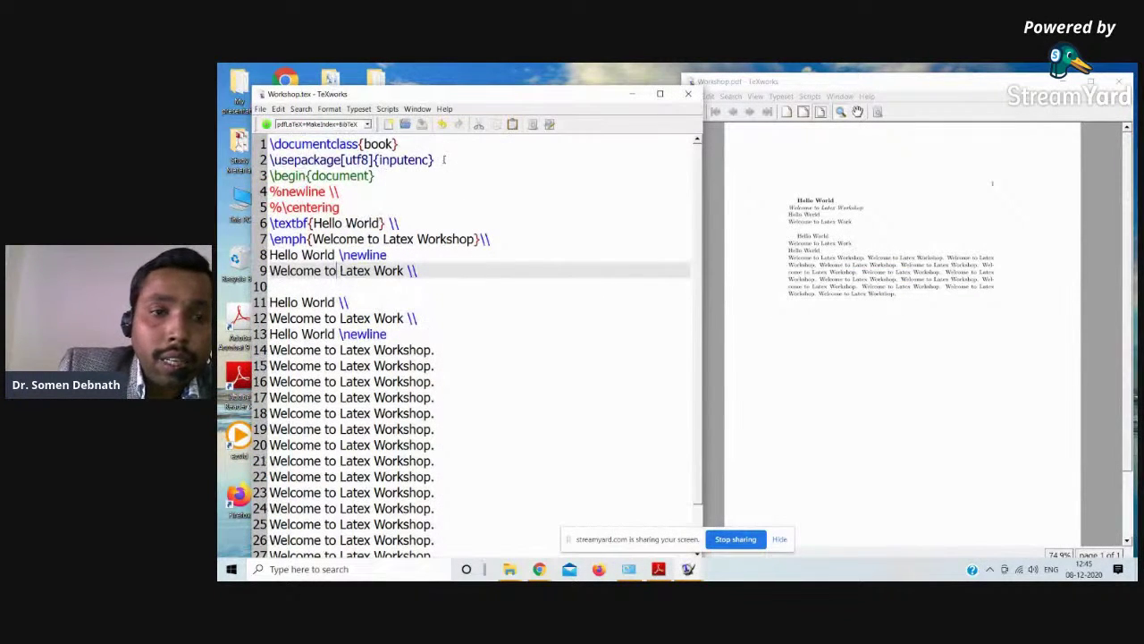
{"action": "left_click", "coordinate": [443, 159]}
{"action": "key", "text": "Return"}
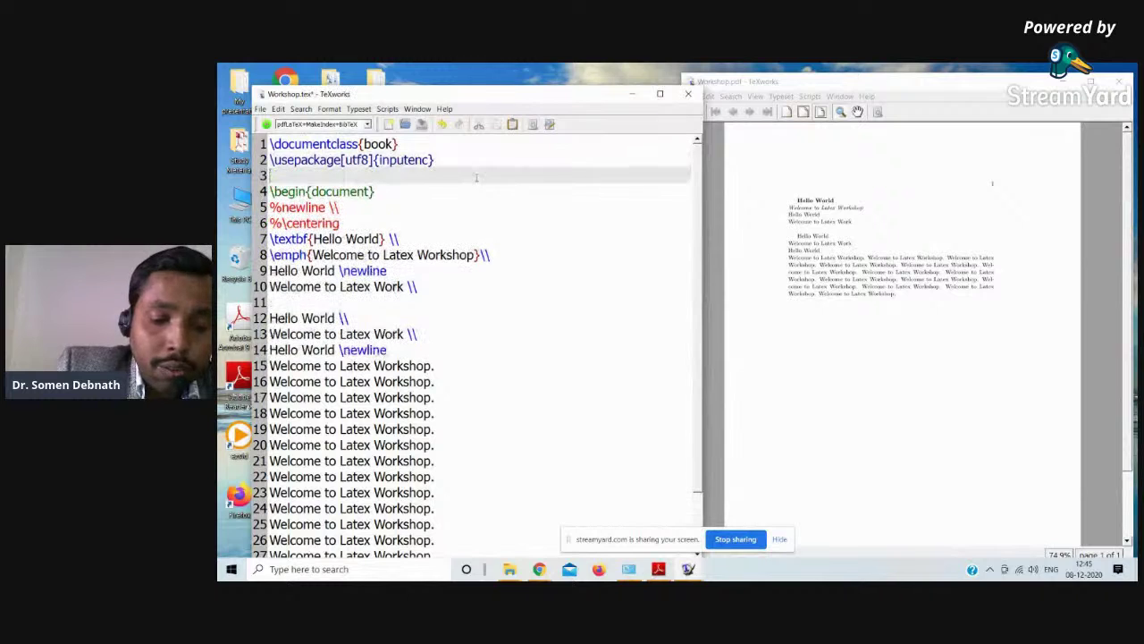
{"action": "type", "text": "\\use"}
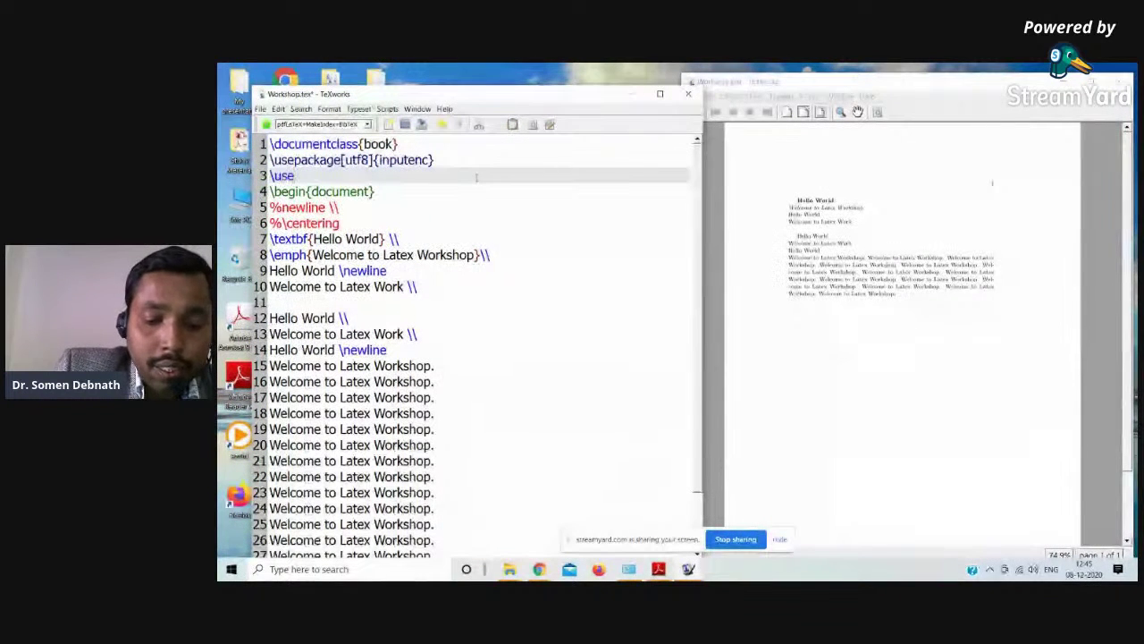
{"action": "type", "text": "pack"}
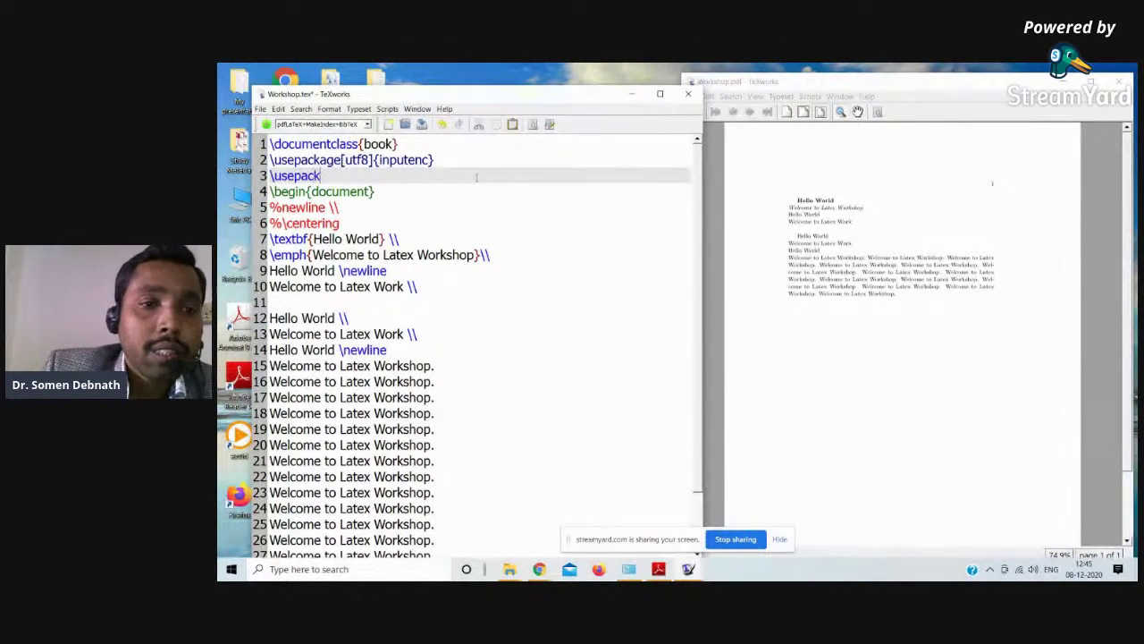
{"action": "key", "text": "Tab"}
{"action": "left_click", "coordinate": [402, 206]}
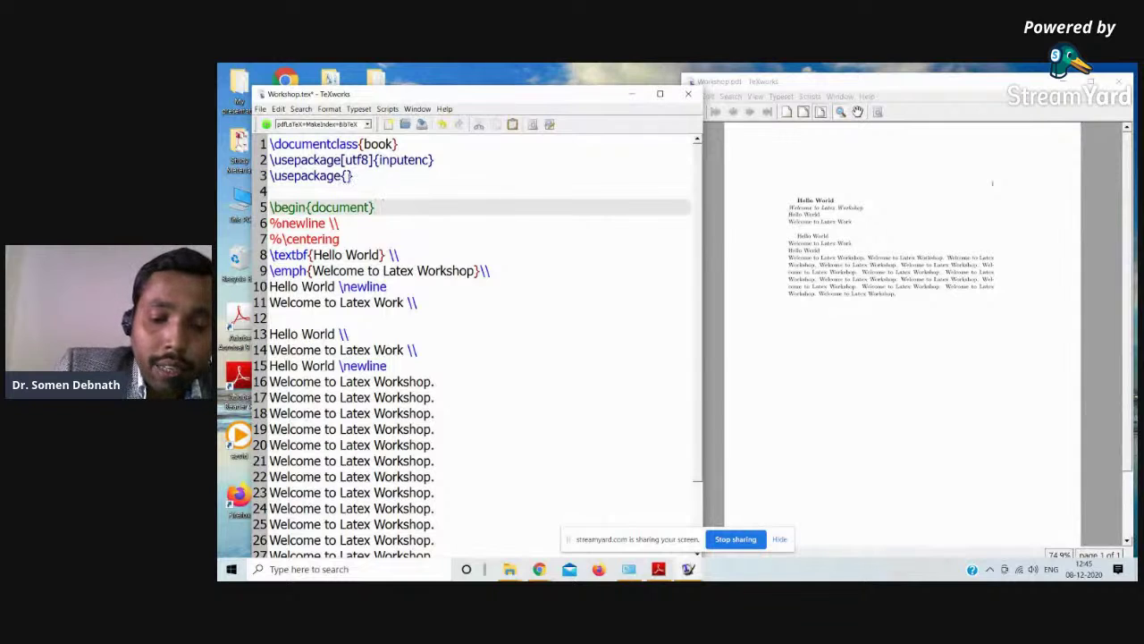
{"action": "left_click", "coordinate": [348, 175]}
{"action": "type", "text": "lipsum"}
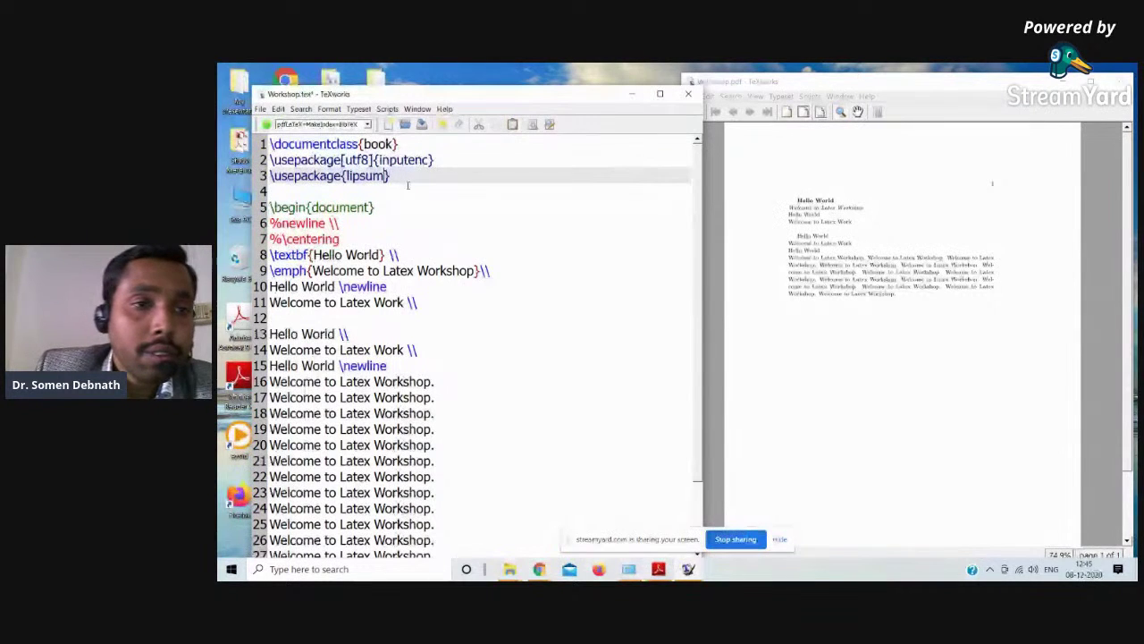
{"action": "left_click", "coordinate": [266, 124]}
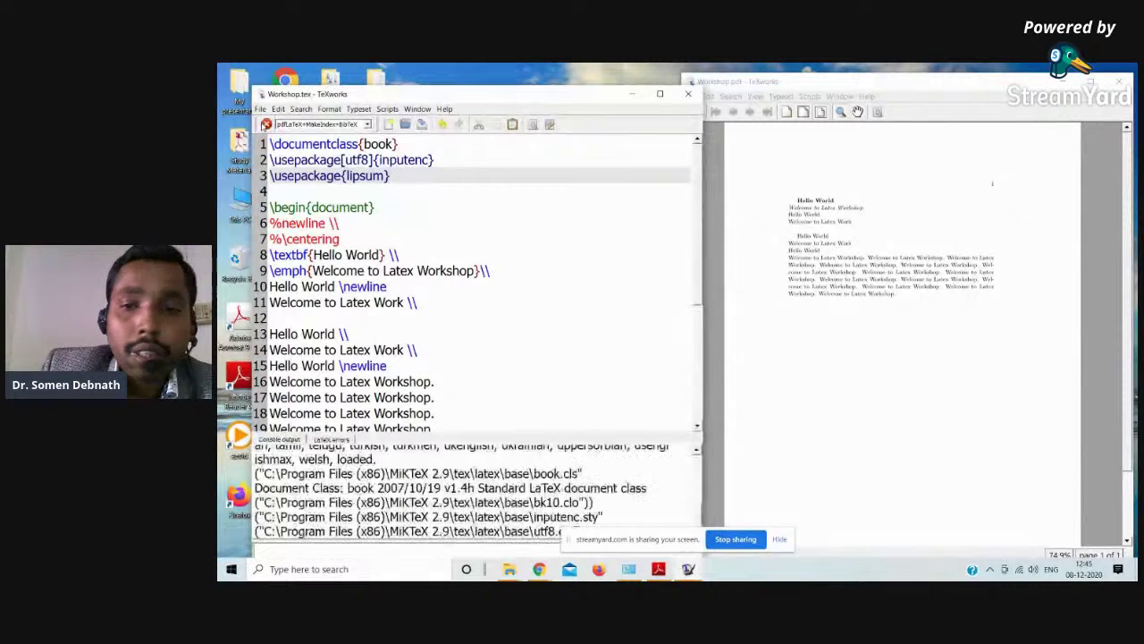
- Enter \lipsum[1-5] on line 30 above \end{document}, typeset the document and look through the generated filler text
{"action": "scroll", "coordinate": [317, 176], "scroll_direction": "down", "scroll_amount": 2}
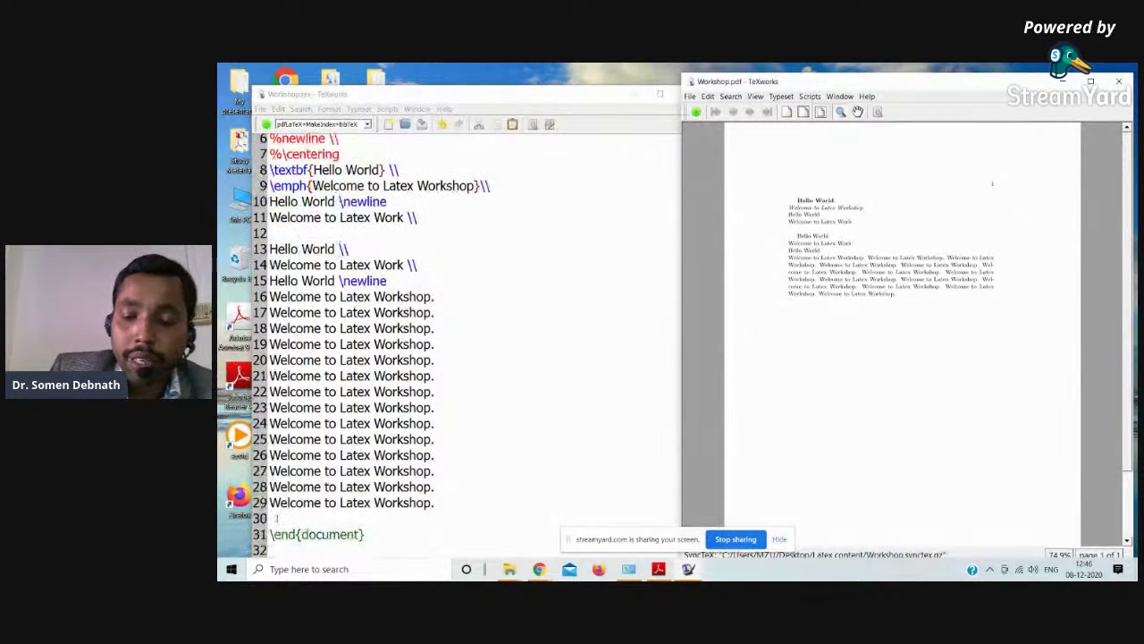
{"action": "left_click", "coordinate": [315, 515]}
{"action": "type", "text": "\\"}
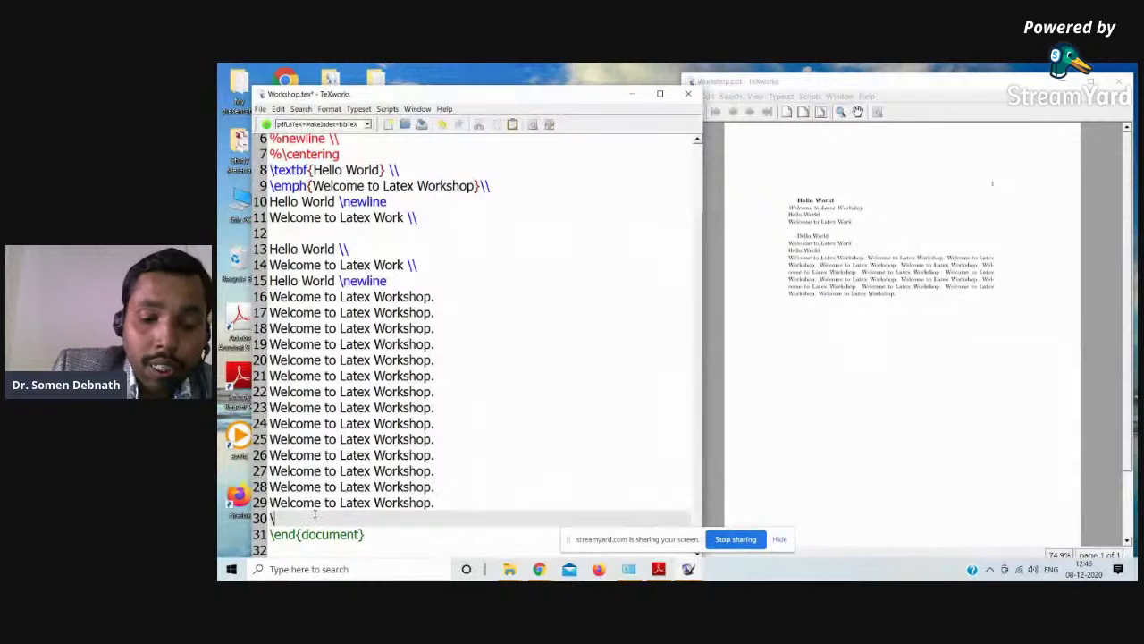
{"action": "type", "text": "lipsum"}
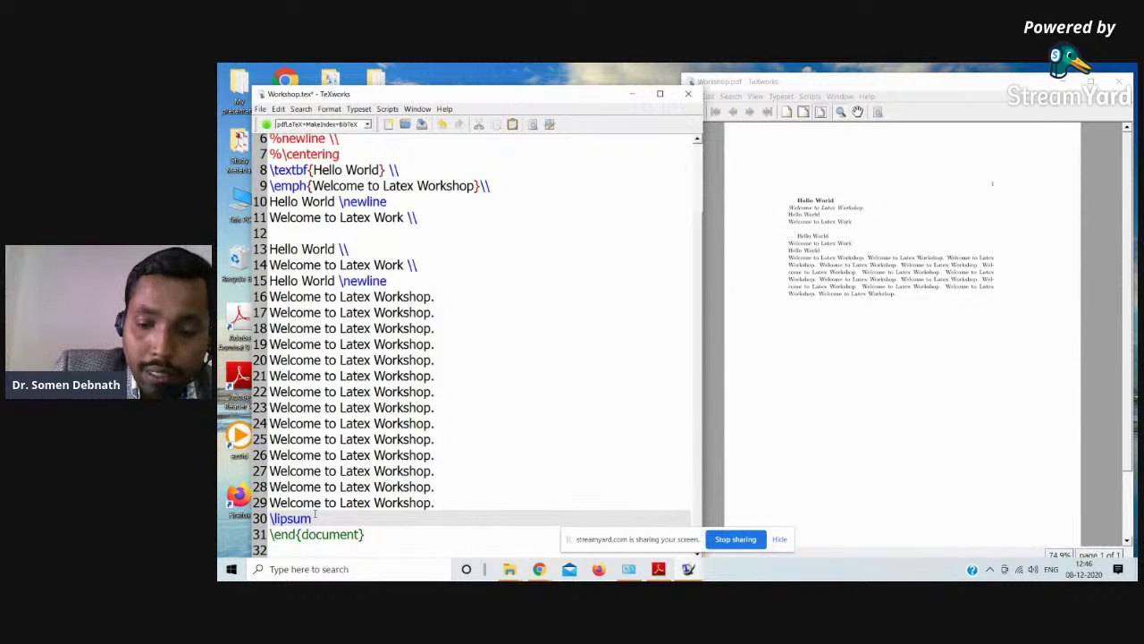
{"action": "type", "text": "[1-5]"}
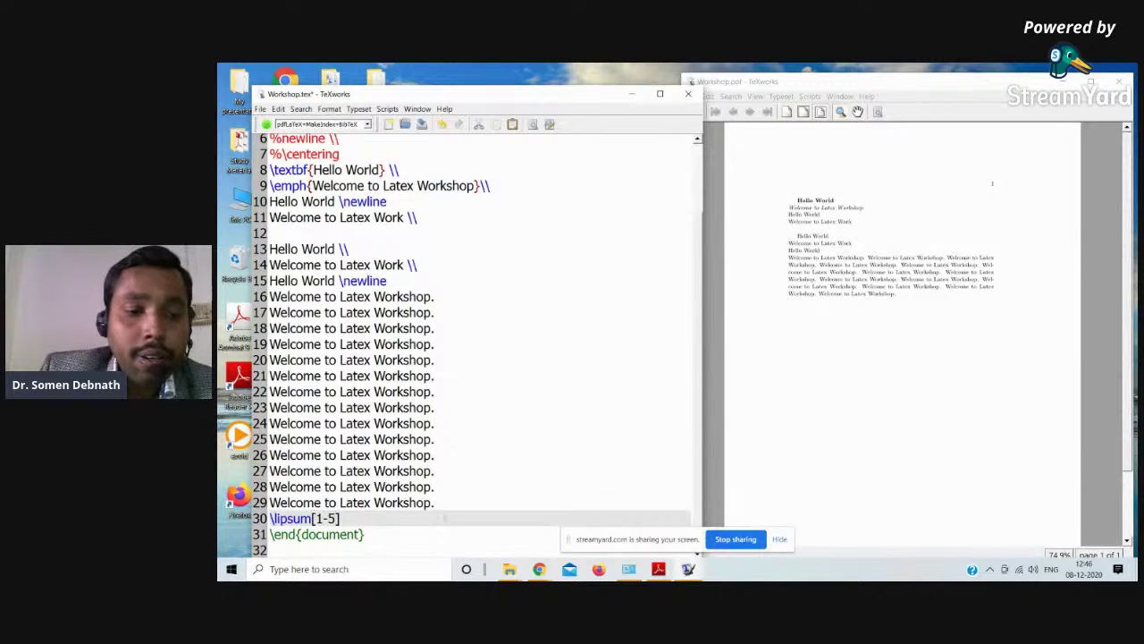
{"action": "key", "text": "ctrl+t"}
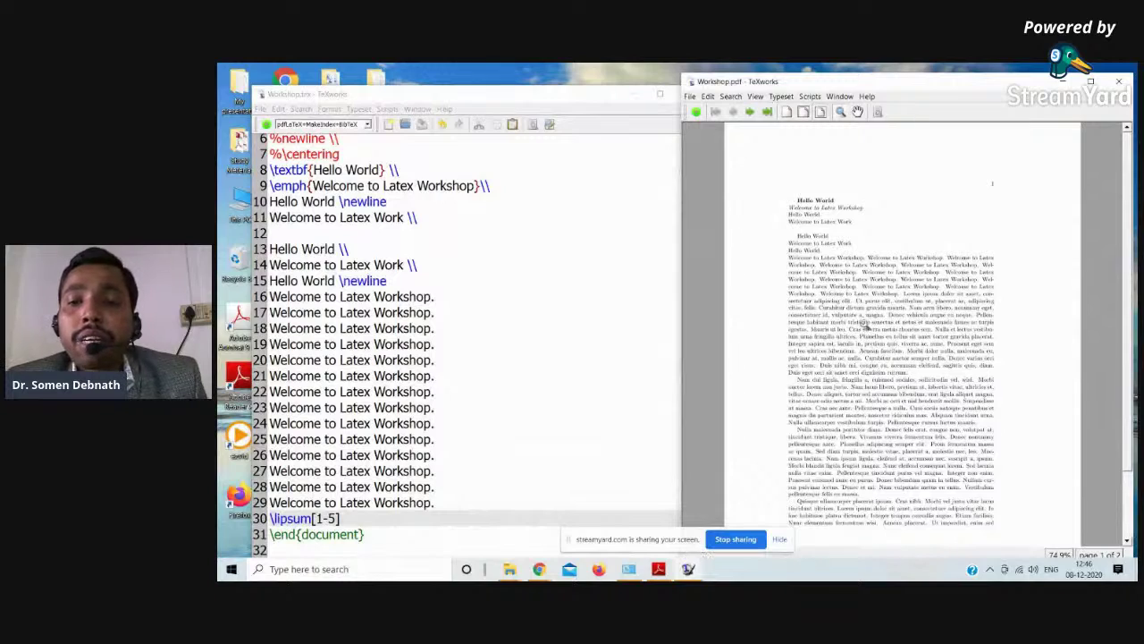
{"action": "scroll", "coordinate": [867, 317], "scroll_direction": "down", "scroll_amount": 2}
{"action": "scroll", "coordinate": [866, 316], "scroll_direction": "up", "scroll_amount": 2}
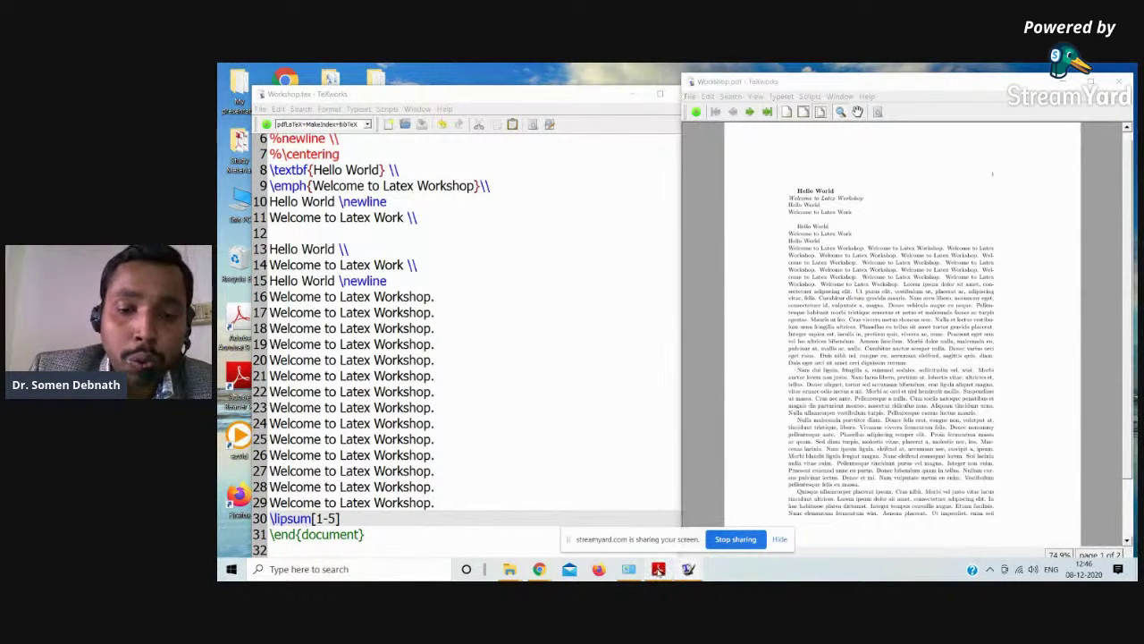
- Switch to Latex_Slides.pdf in Adobe Reader to review the paragraph and line-break rules on the Spacing slide, and return to TeXworks
{"action": "left_click", "coordinate": [660, 569]}
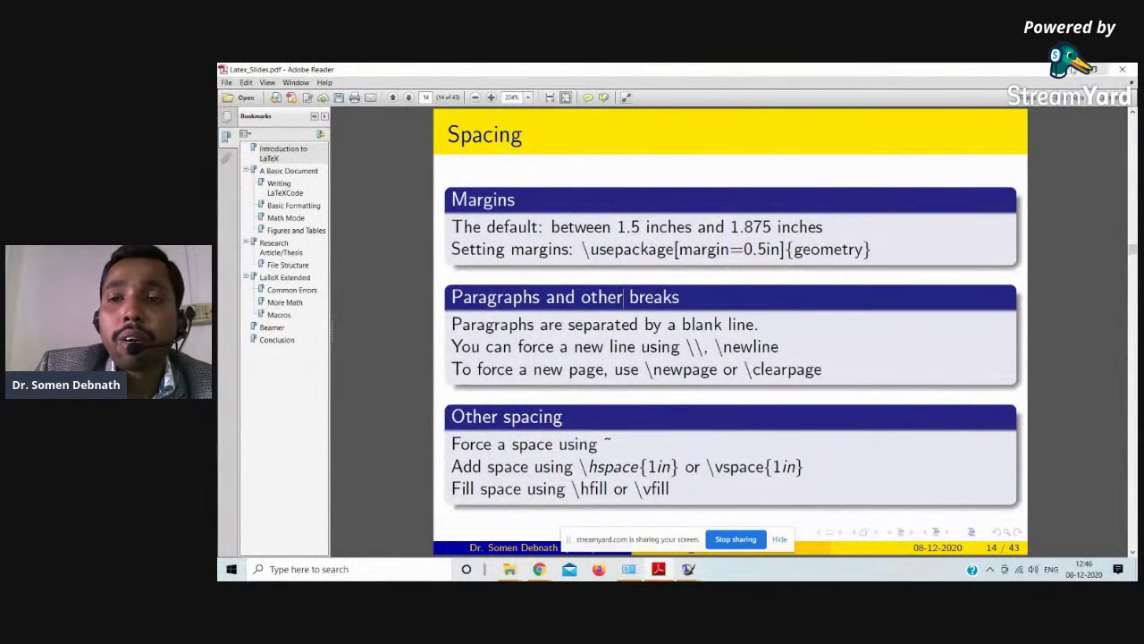
{"action": "left_click", "coordinate": [1075, 71]}
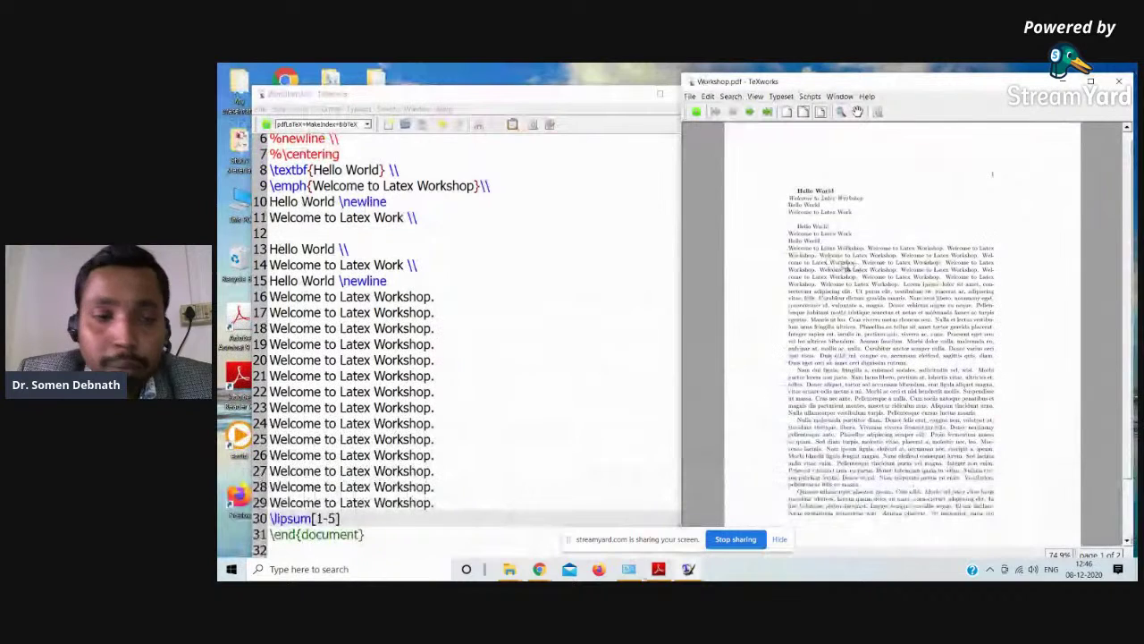
{"action": "left_click", "coordinate": [270, 312]}
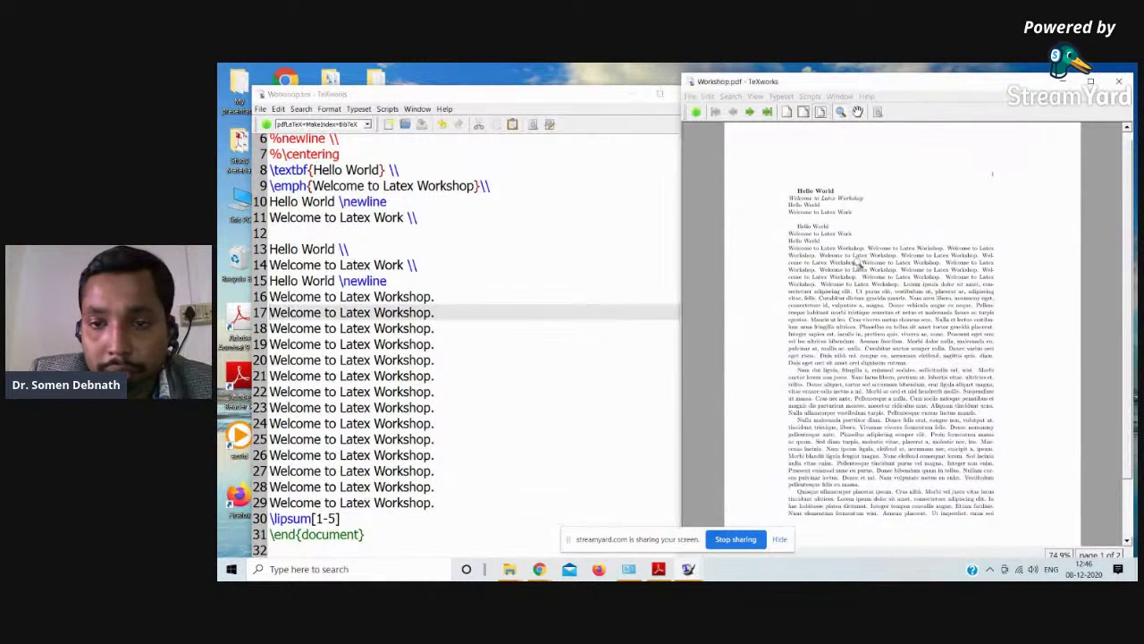
- Insert two blank lines after line 29 to separate \lipsum[1-5] as its own paragraph, and typeset the document
{"action": "left_click", "coordinate": [461, 502]}
{"action": "key", "text": "Return"}
{"action": "key", "text": "Return"}
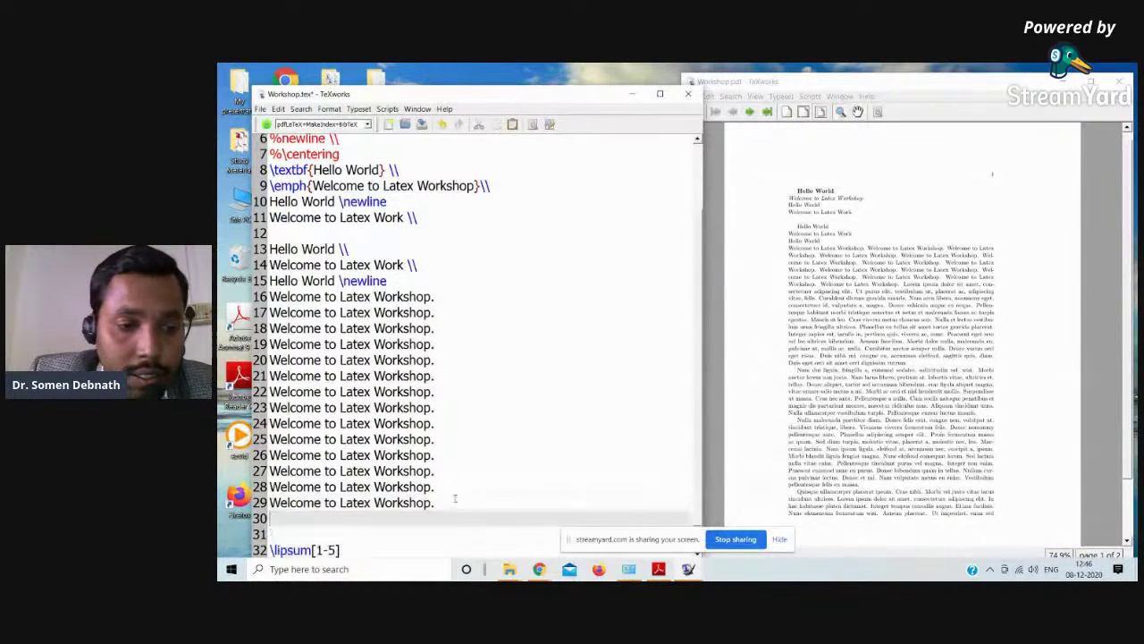
{"action": "scroll", "coordinate": [372, 524], "scroll_direction": "down", "scroll_amount": 1}
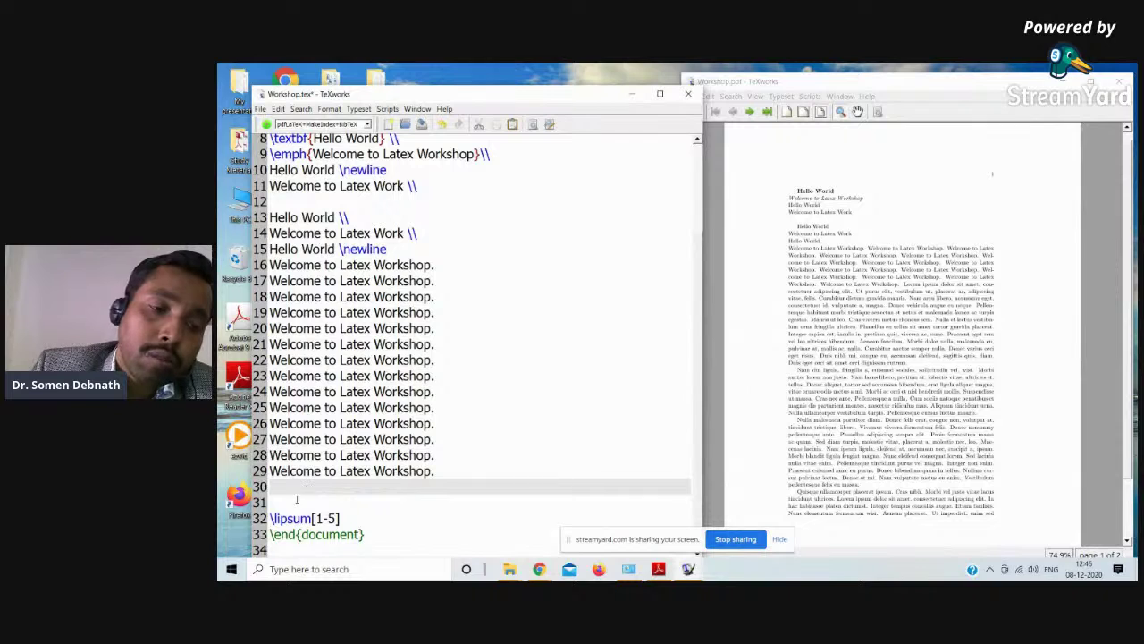
{"action": "left_click", "coordinate": [266, 123]}
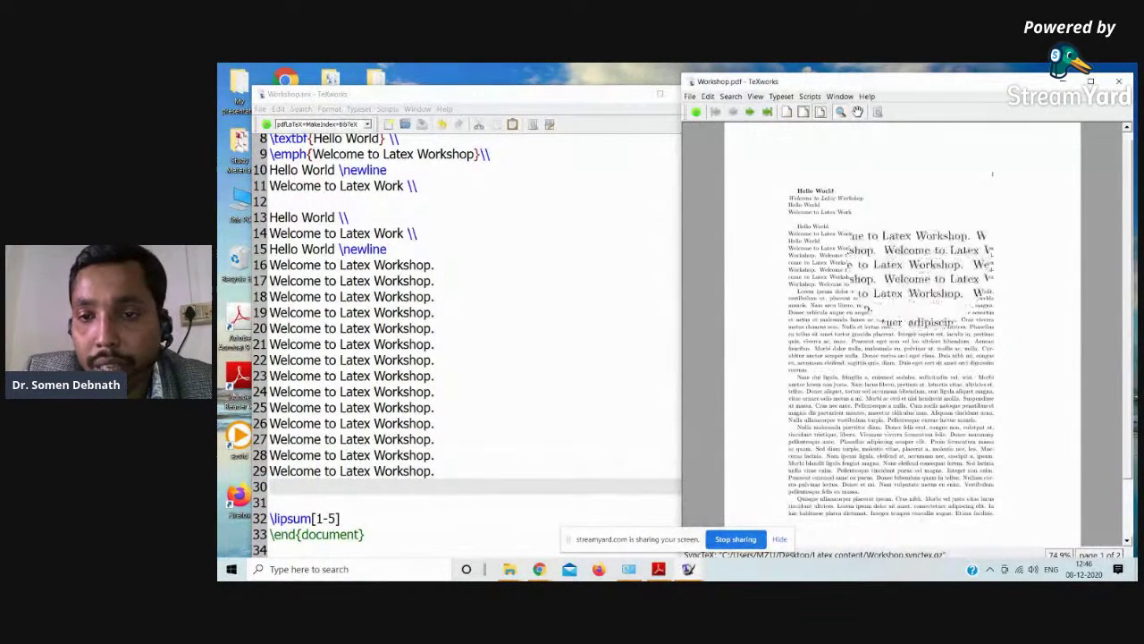
- Insert two blank lines after the \newline on line 15, typeset the document and check the start of the repeated-text paragraph in the output
{"action": "left_click", "coordinate": [374, 280]}
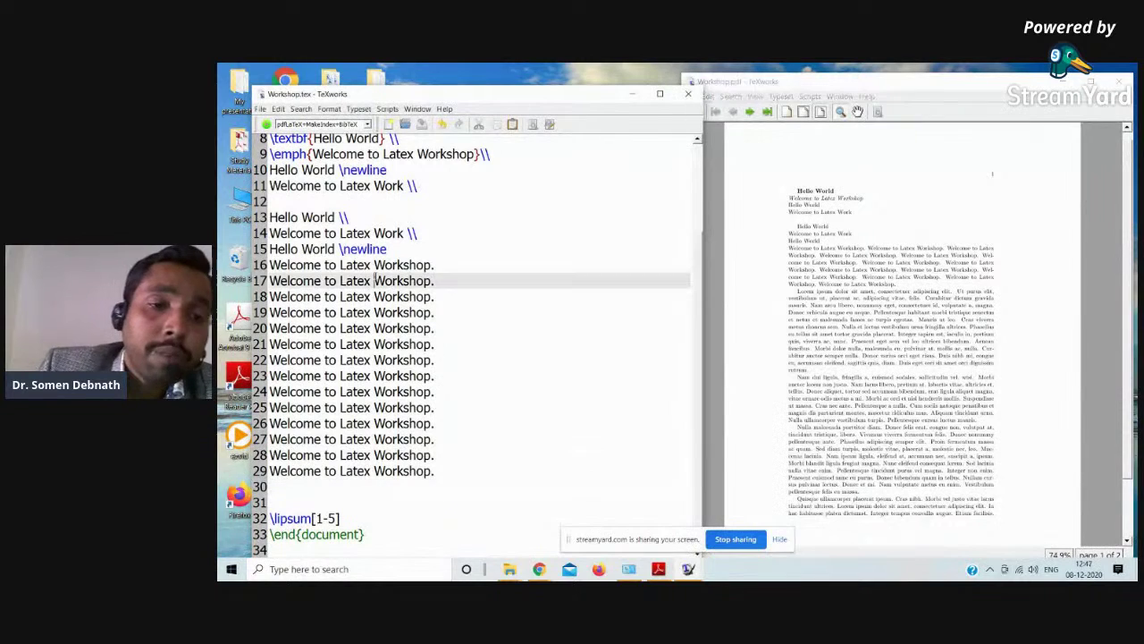
{"action": "left_click", "coordinate": [437, 266]}
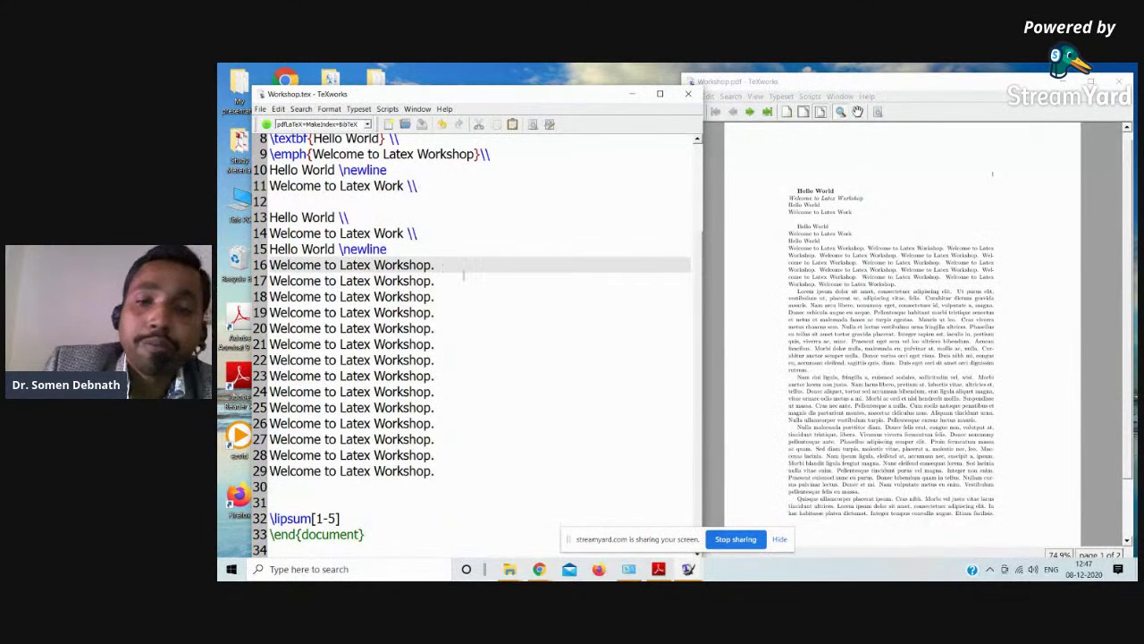
{"action": "left_click", "coordinate": [394, 253]}
{"action": "key", "text": "Return"}
{"action": "key", "text": "Return"}
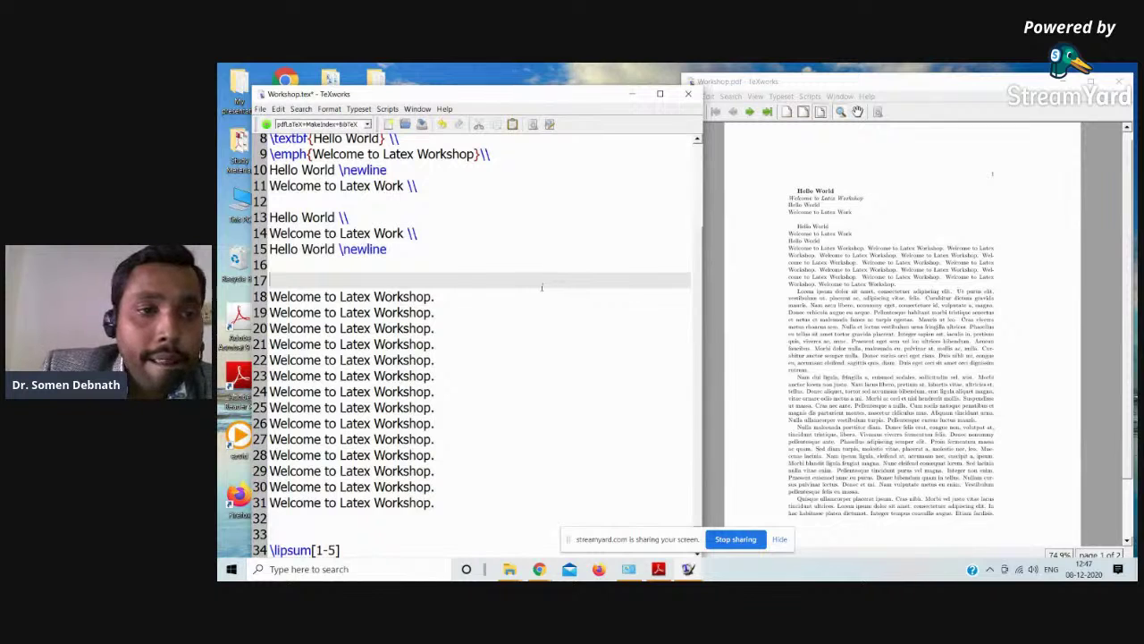
{"action": "left_click", "coordinate": [265, 123]}
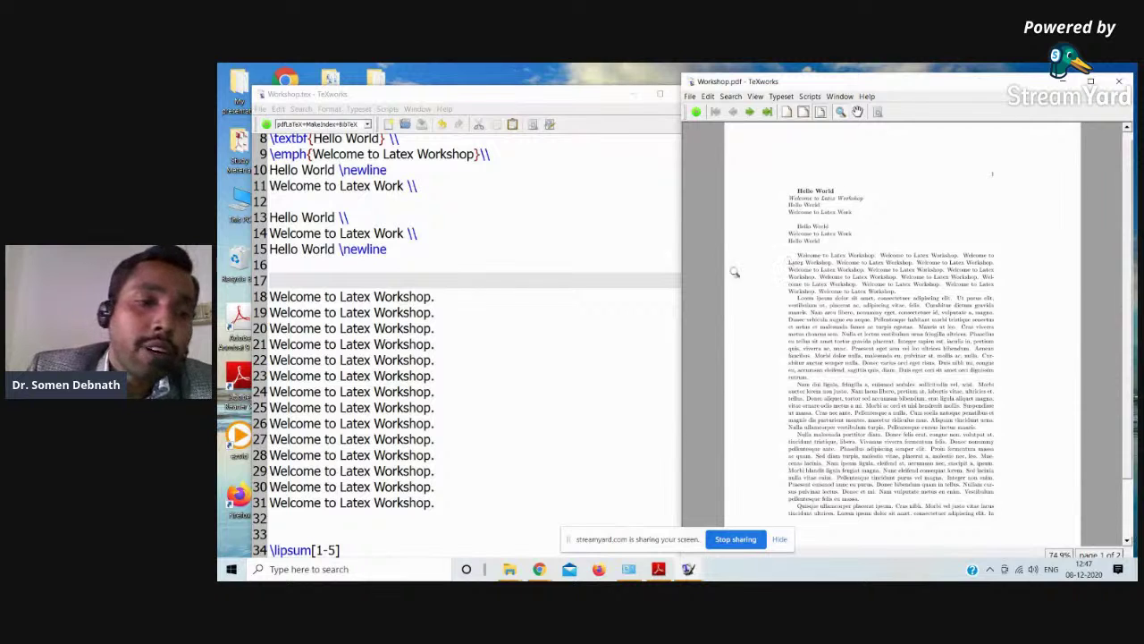
{"action": "left_click", "coordinate": [302, 286]}
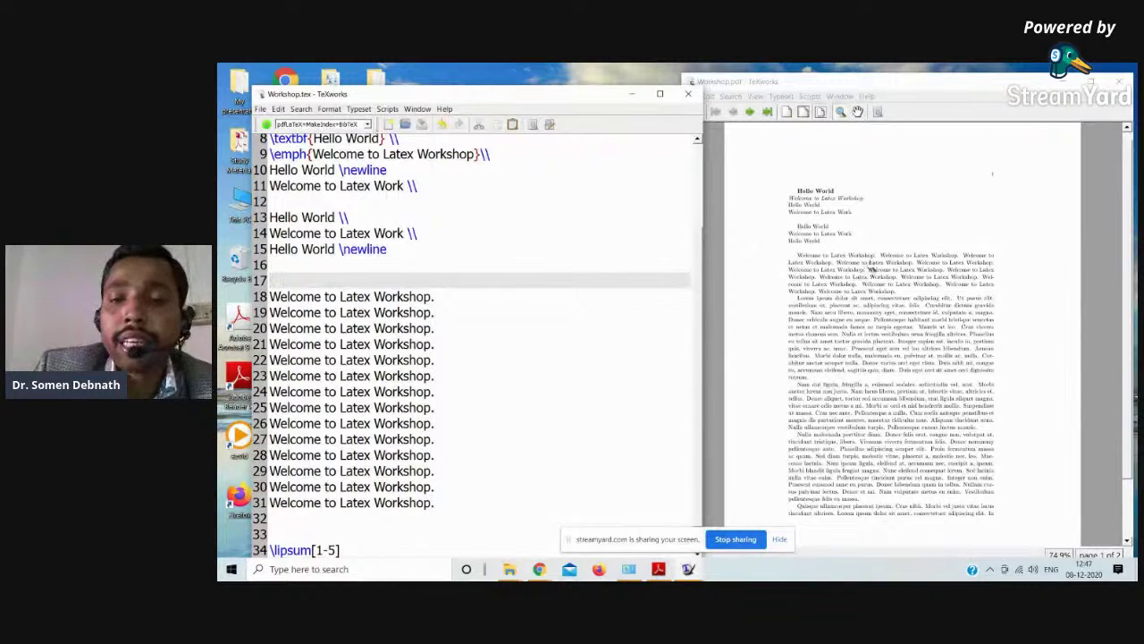
{"action": "left_click", "coordinate": [791, 257]}
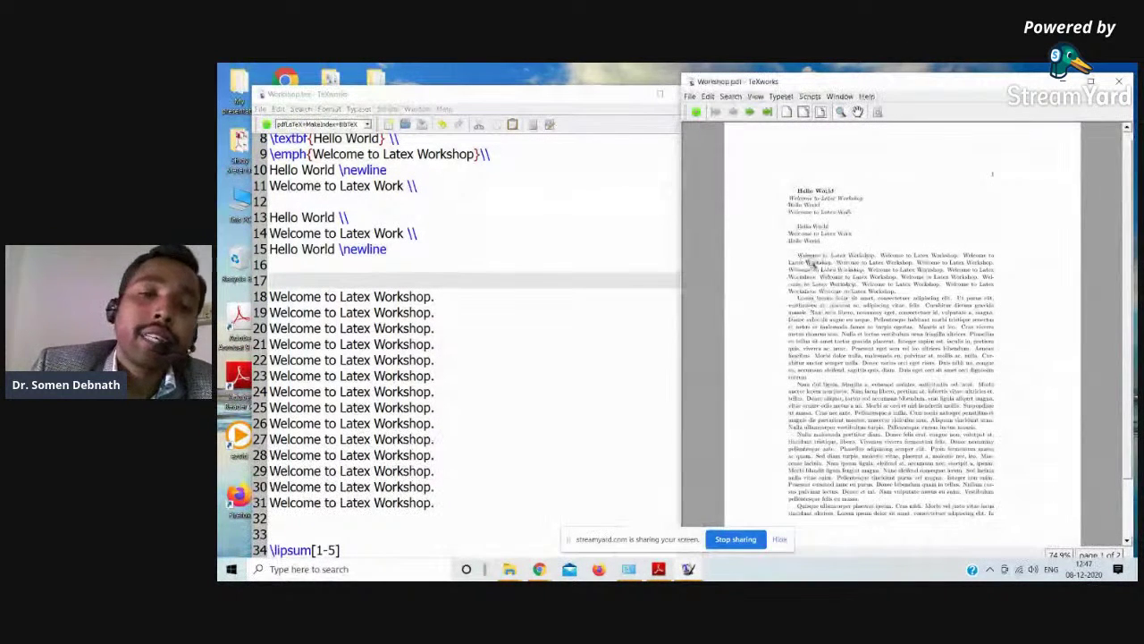
- Add \noindent before the Welcome to Latex Workshop text on line 18, typeset the document and check the paragraph's first line
{"action": "left_click", "coordinate": [291, 297]}
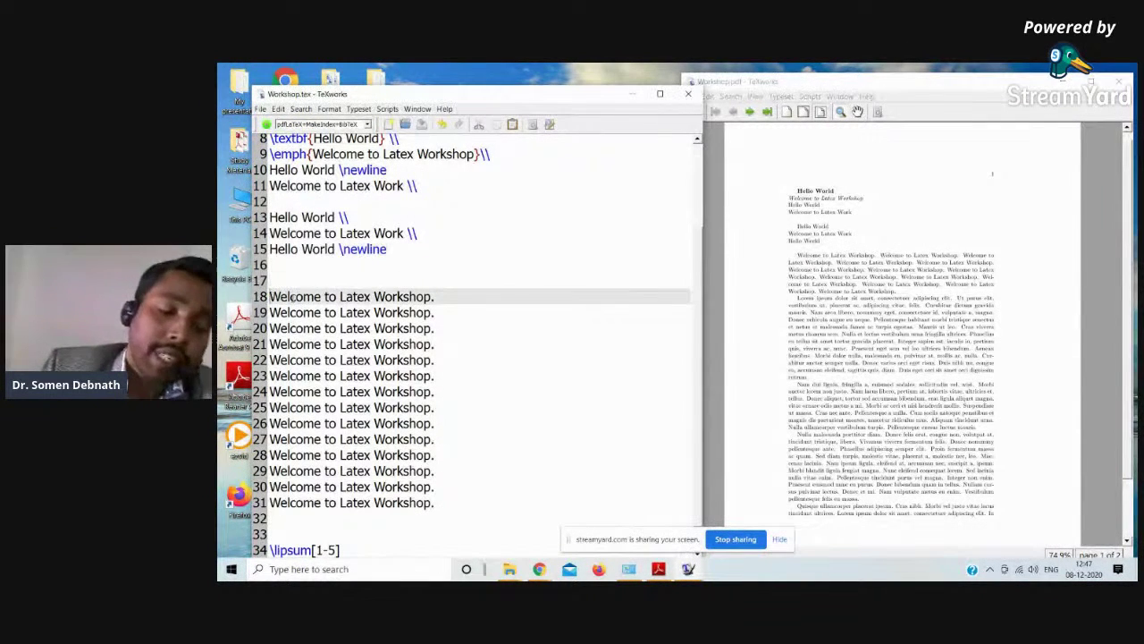
{"action": "type", "text": "\\no"}
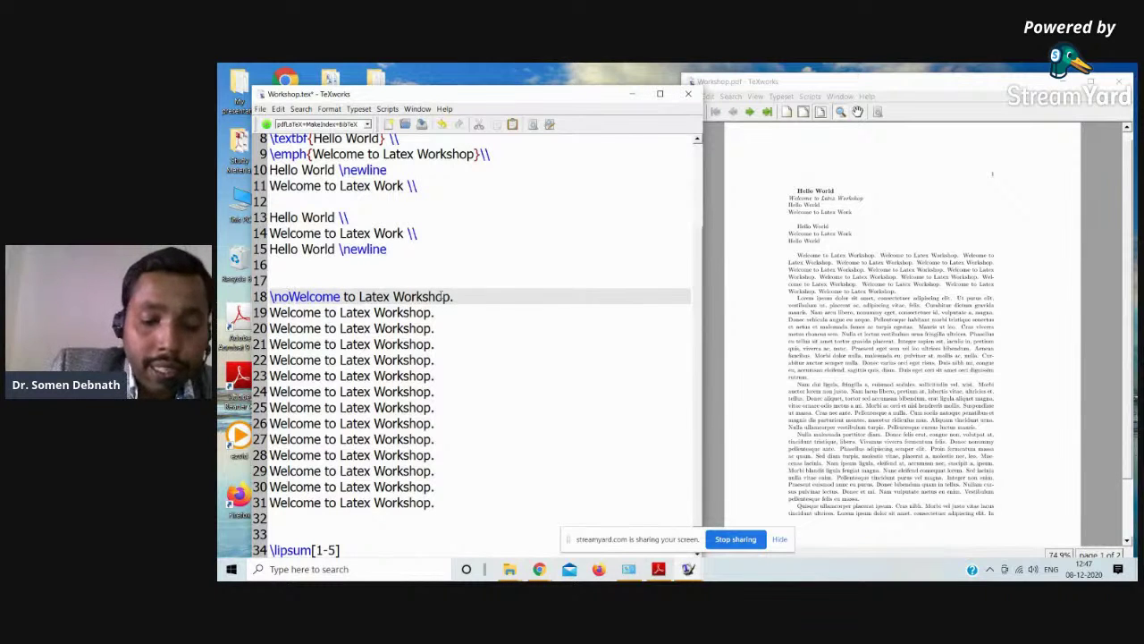
{"action": "type", "text": "in"}
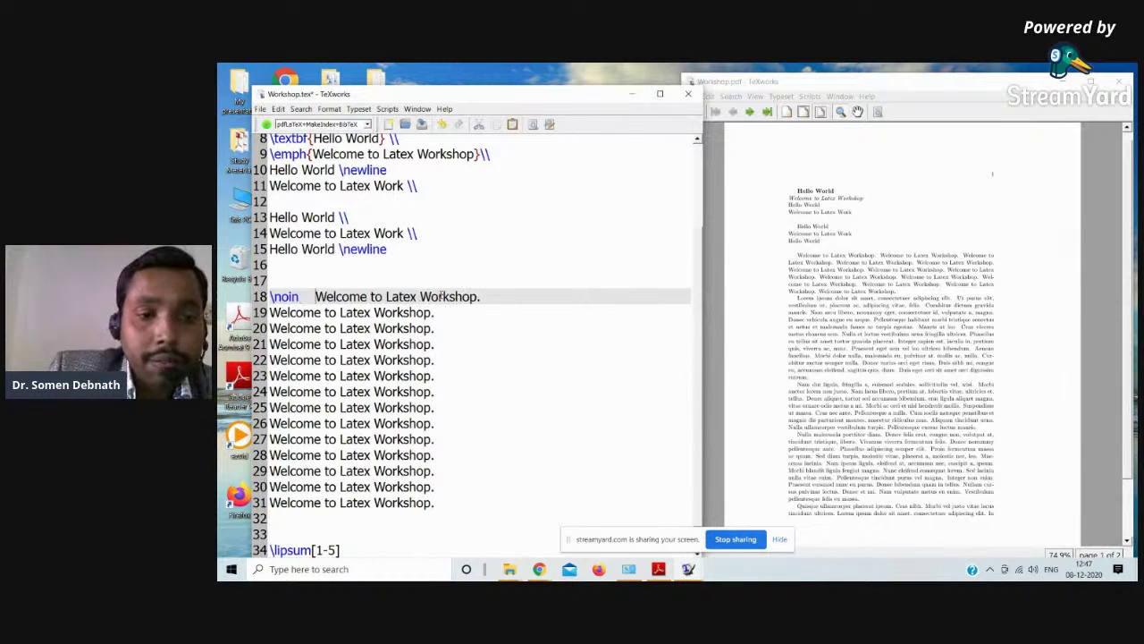
{"action": "key", "text": "BackSpace"}
{"action": "key", "text": "BackSpace"}
{"action": "type", "text": "de"}
{"action": "key", "text": "BackSpace"}
{"action": "key", "text": "BackSpace"}
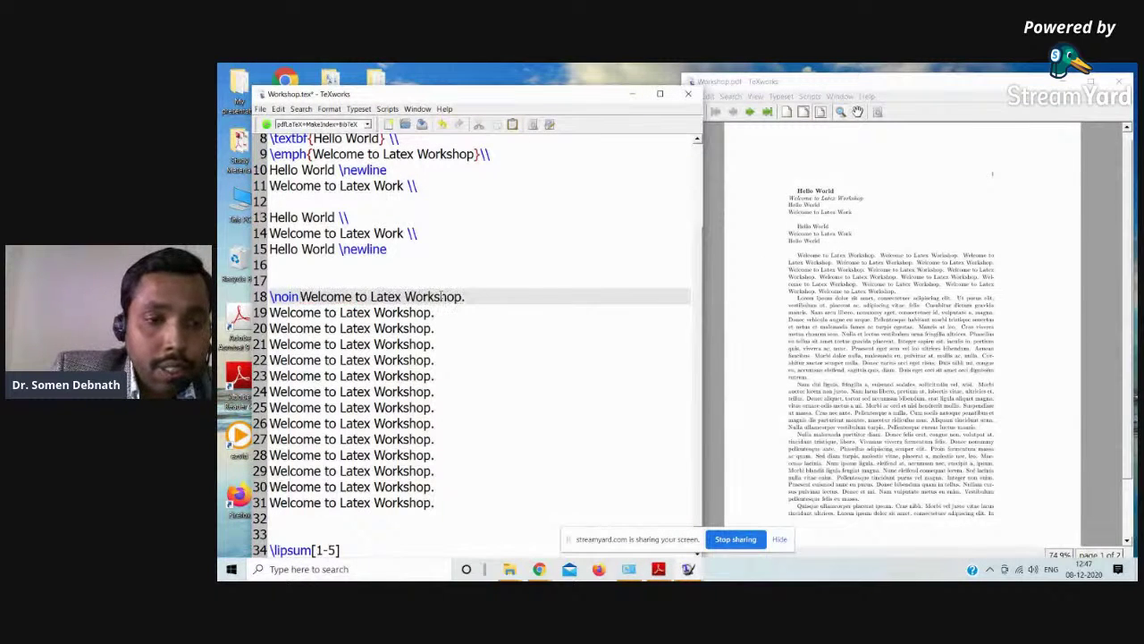
{"action": "type", "text": "dent"}
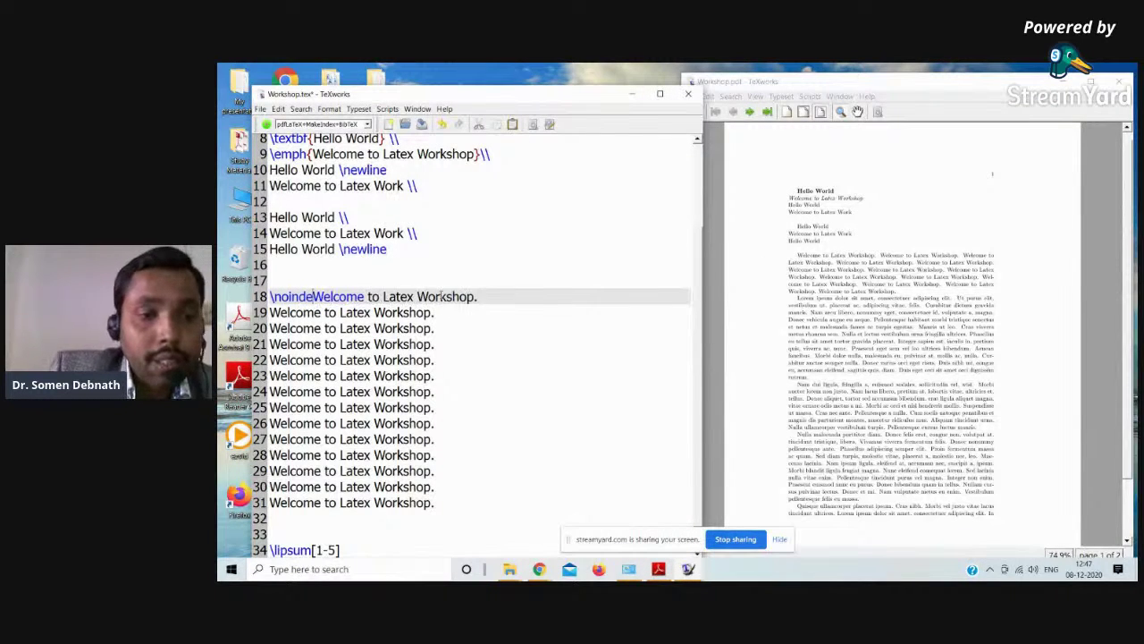
{"action": "left_click", "coordinate": [265, 124]}
{"action": "left_click_drag", "start_coordinate": [805, 273], "coordinate": [807, 266]}
{"action": "left_click", "coordinate": [791, 258]}
{"action": "left_click", "coordinate": [796, 259]}
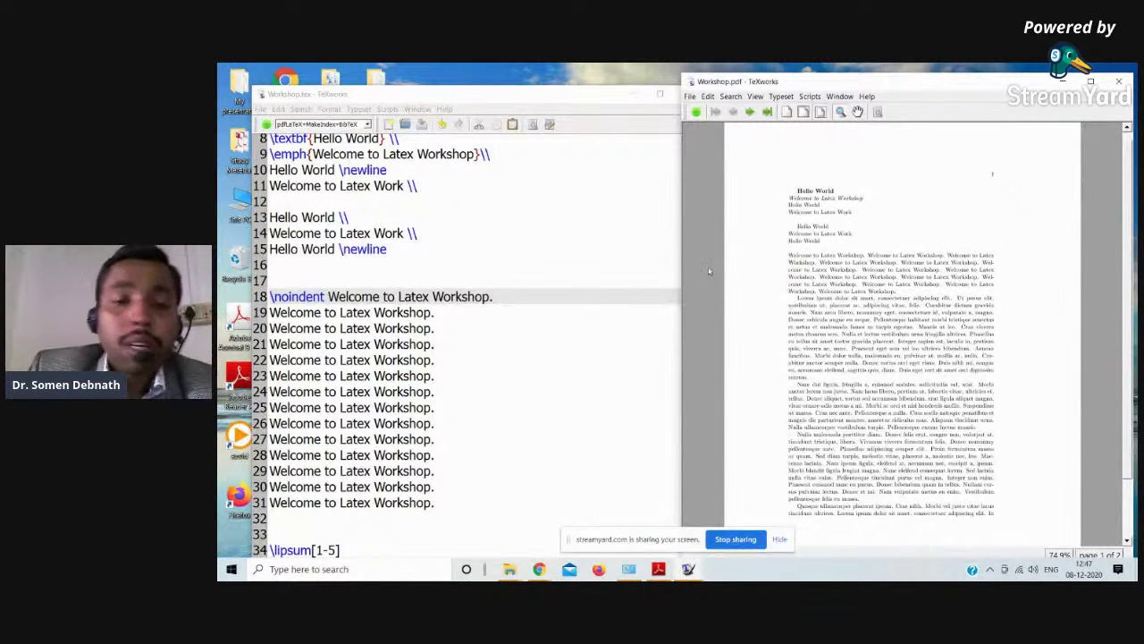
- Insert \hspace(10cm) between Latex and Workshop on line 18
{"action": "left_click", "coordinate": [510, 318]}
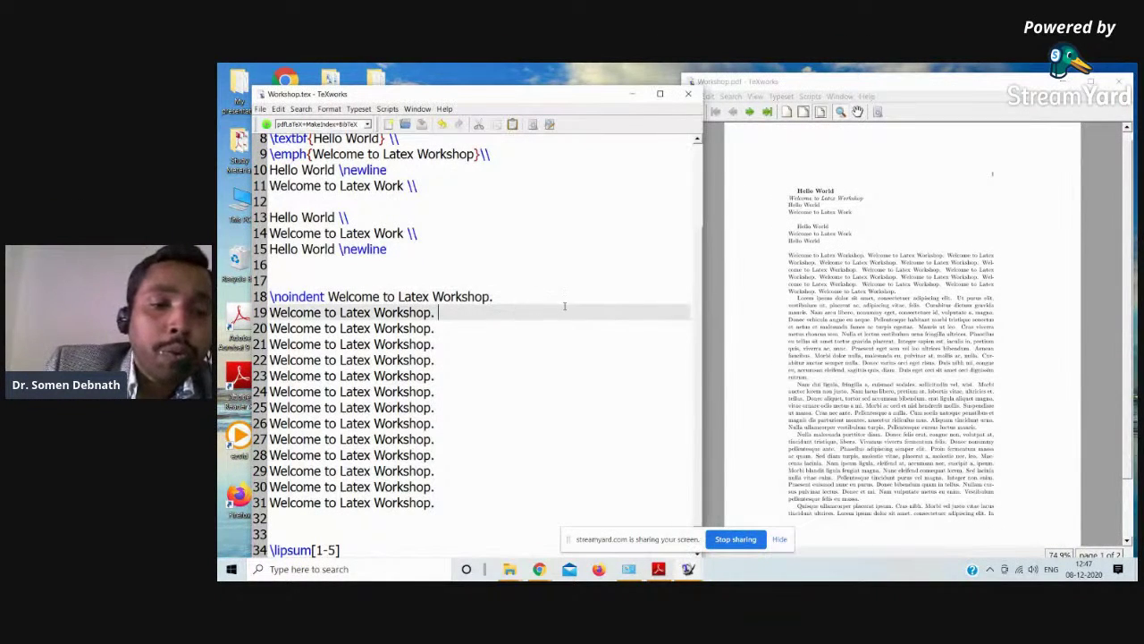
{"action": "scroll", "coordinate": [506, 309], "scroll_direction": "down", "scroll_amount": 1}
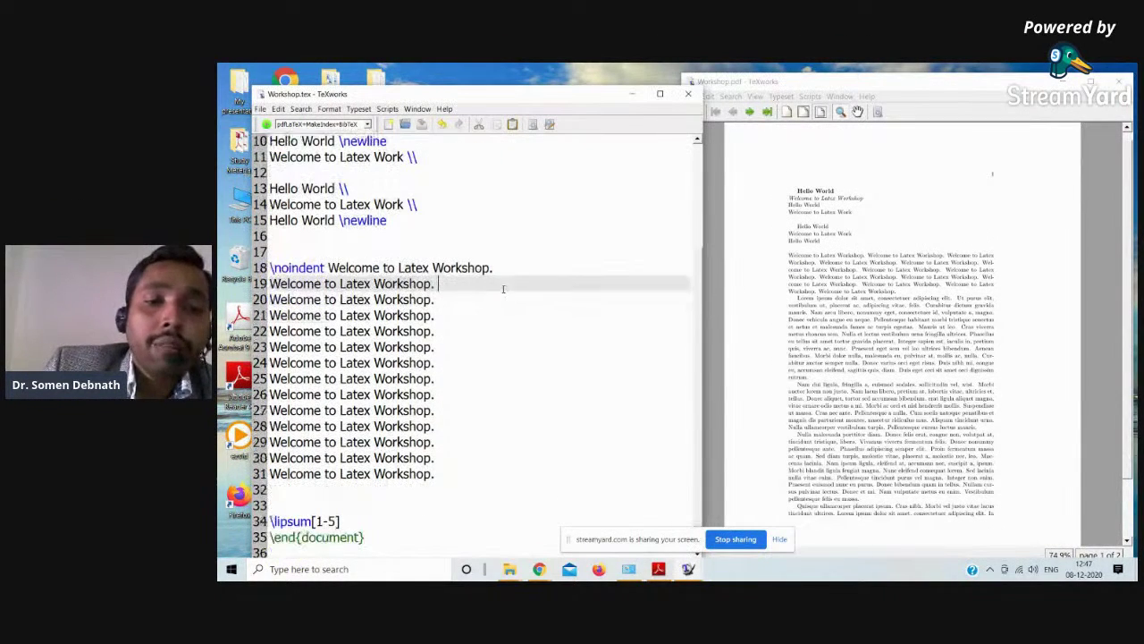
{"action": "left_click", "coordinate": [432, 268]}
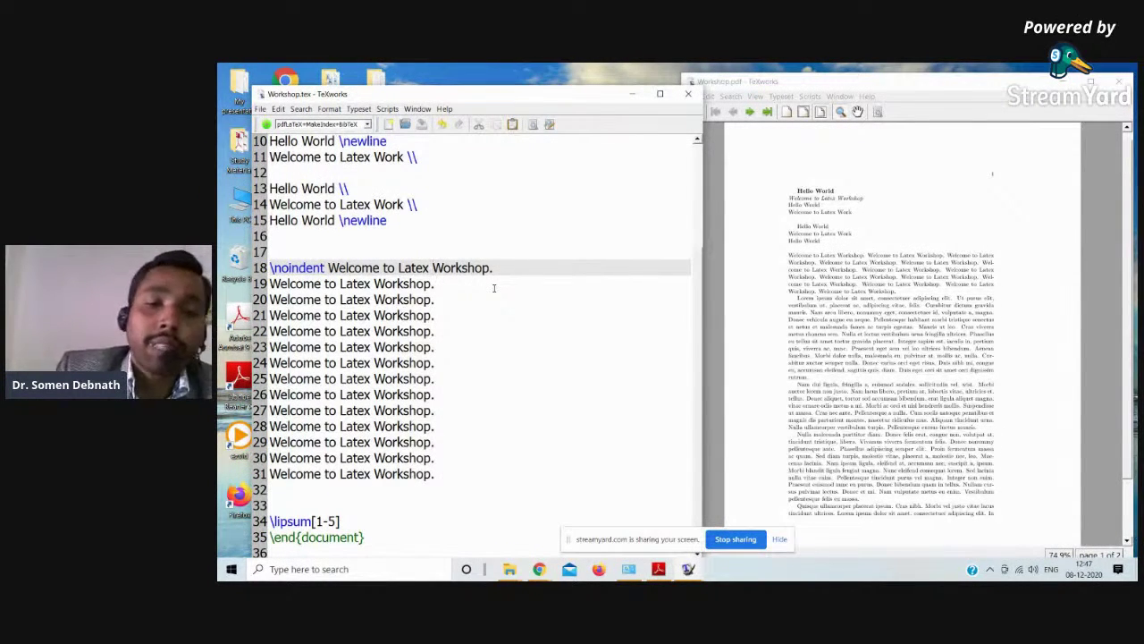
{"action": "type", "text": "\\hspa"}
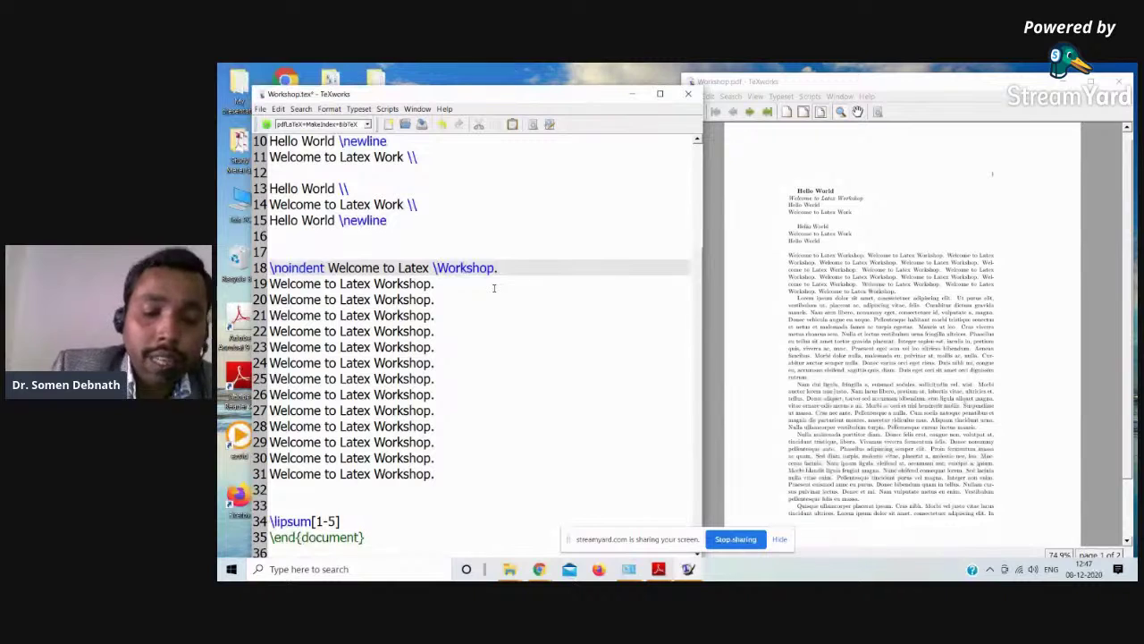
{"action": "type", "text": "ce"}
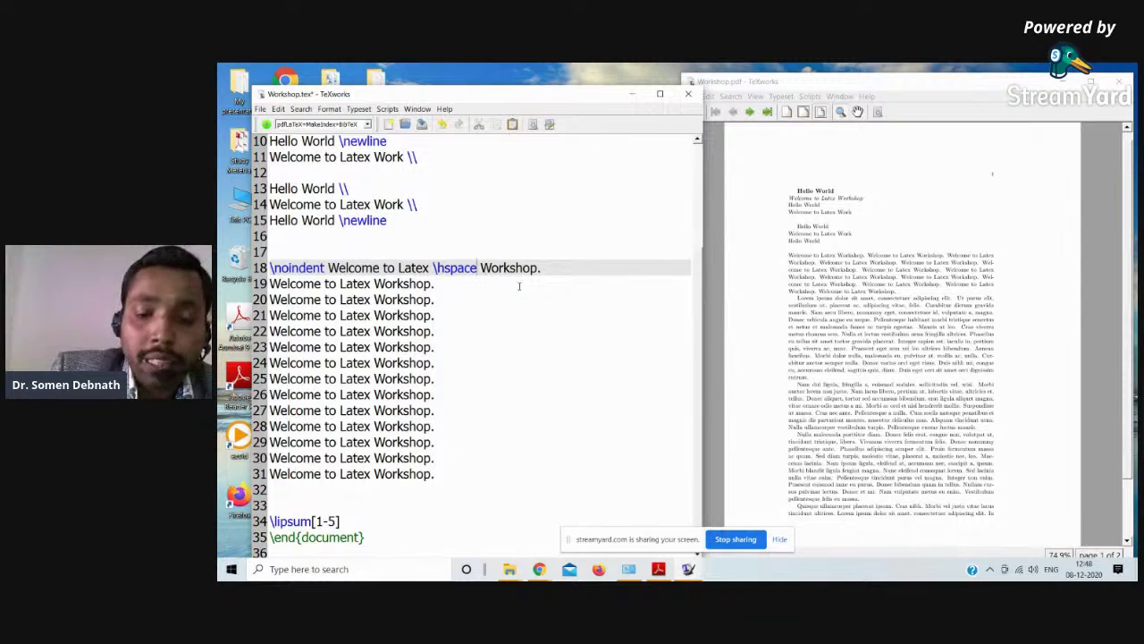
{"action": "type", "text": "90"}
{"action": "key", "text": "BackSpace"}
{"action": "key", "text": "BackSpace"}
{"action": "type", "text": "{}"}
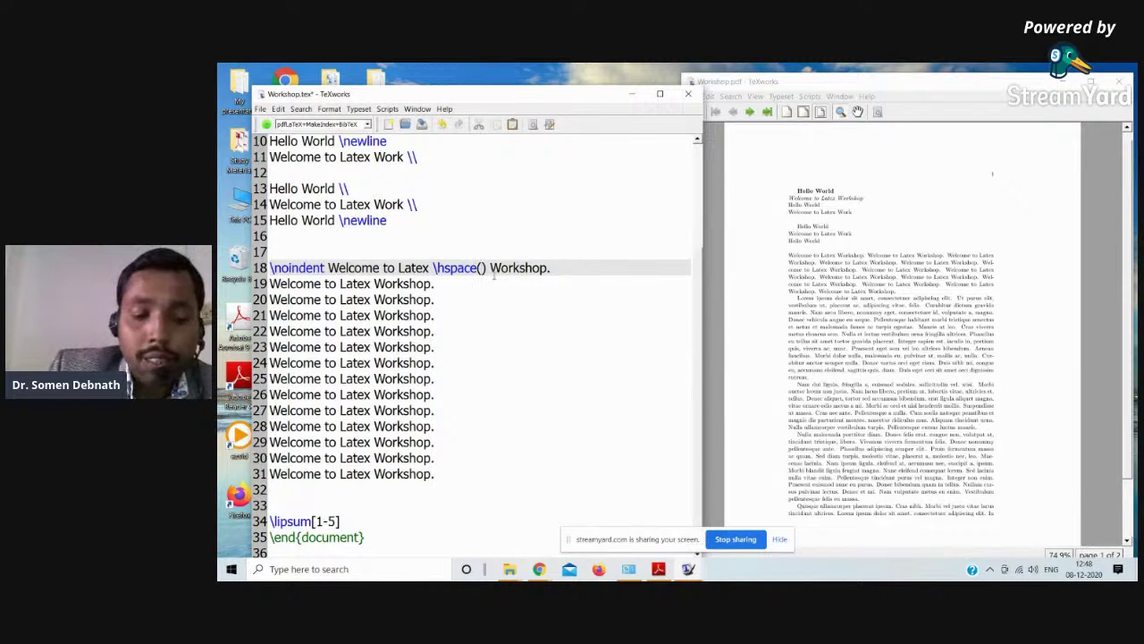
{"action": "type", "text": "10cm"}
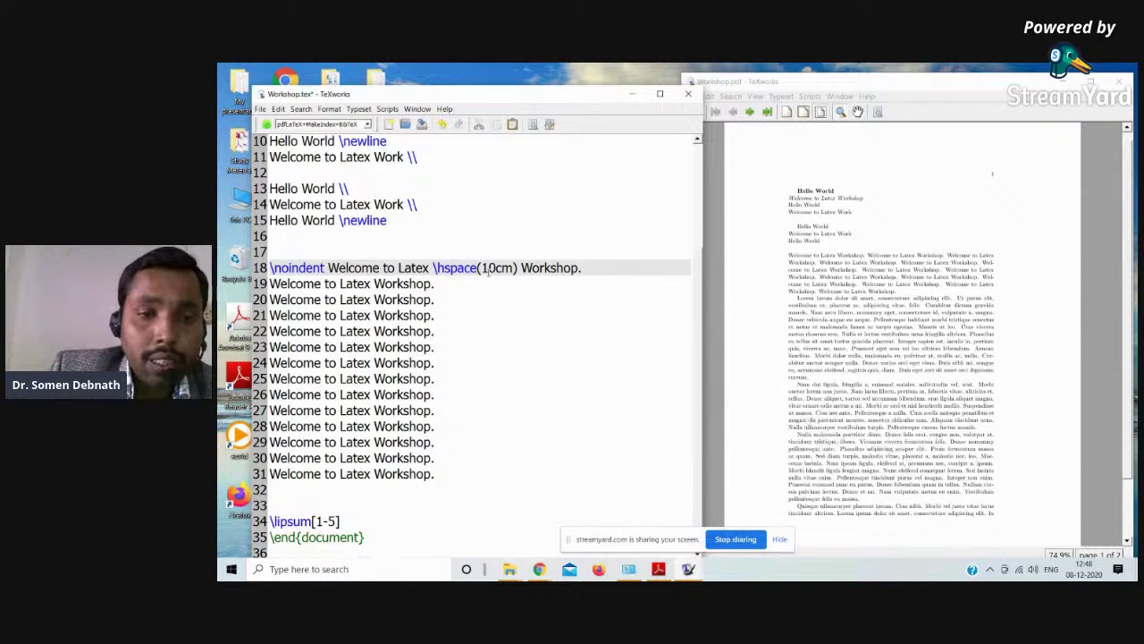
- Replace the parentheses around 10cm in the \hspace command with curly braces, and typeset the document
{"action": "left_click_drag", "start_coordinate": [484, 268], "coordinate": [480, 268]}
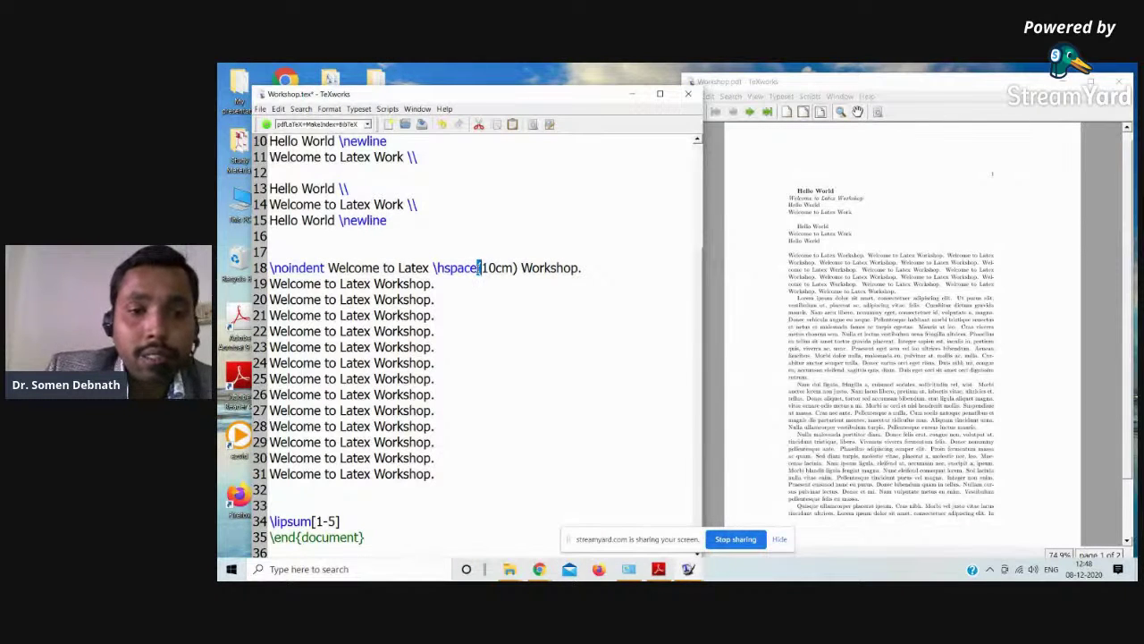
{"action": "type", "text": "{"}
{"action": "left_click_drag", "start_coordinate": [523, 268], "coordinate": [516, 269]}
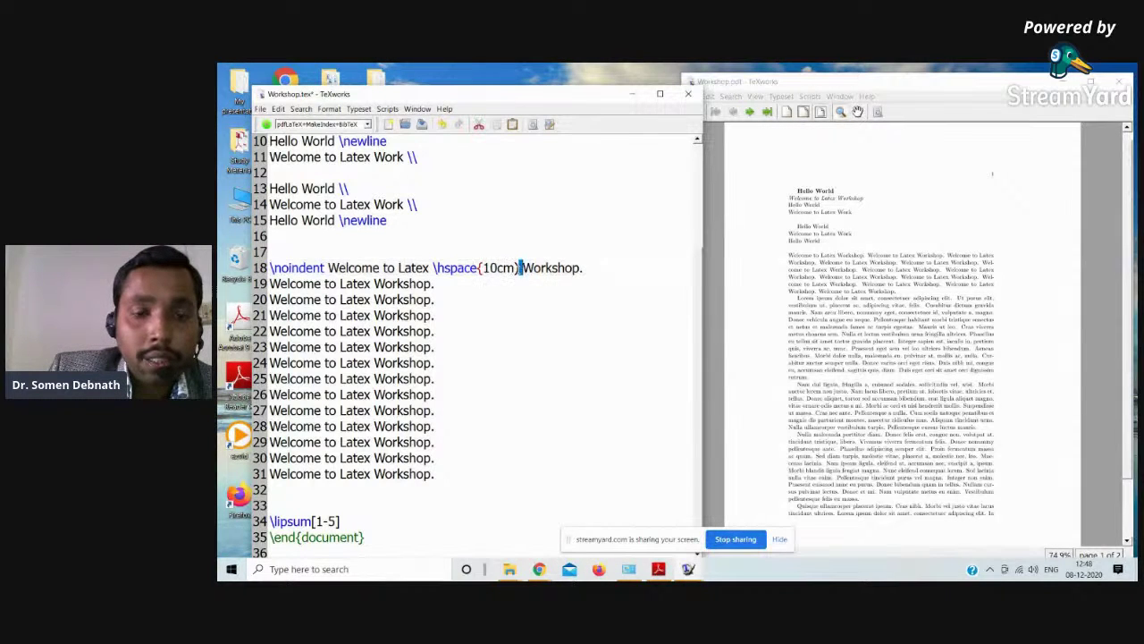
{"action": "type", "text": "}"}
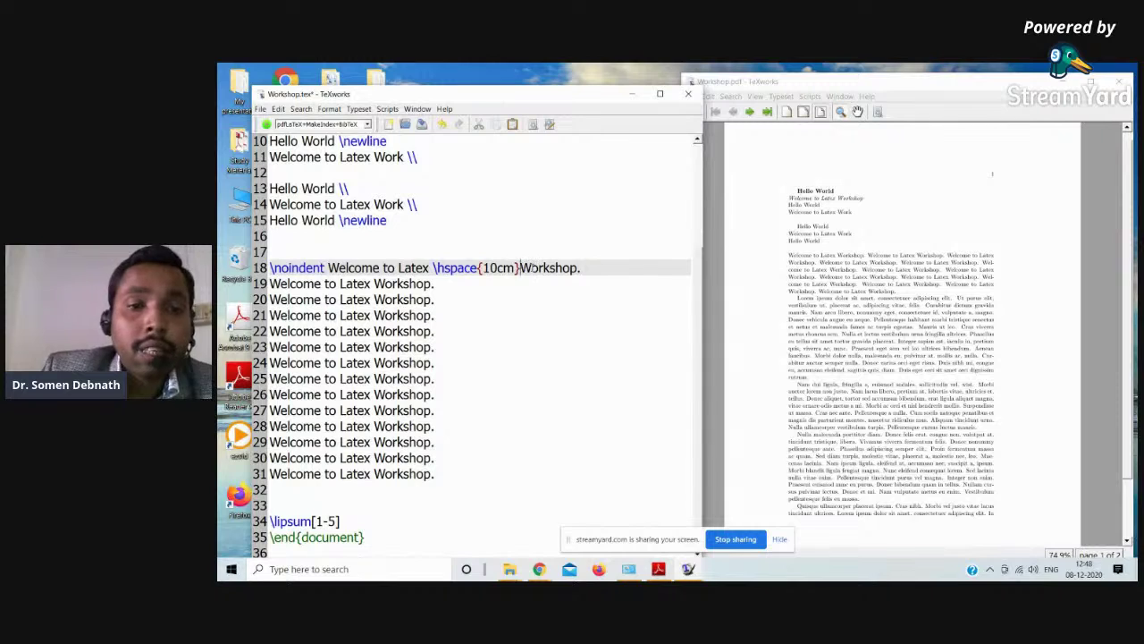
{"action": "left_click", "coordinate": [265, 125]}
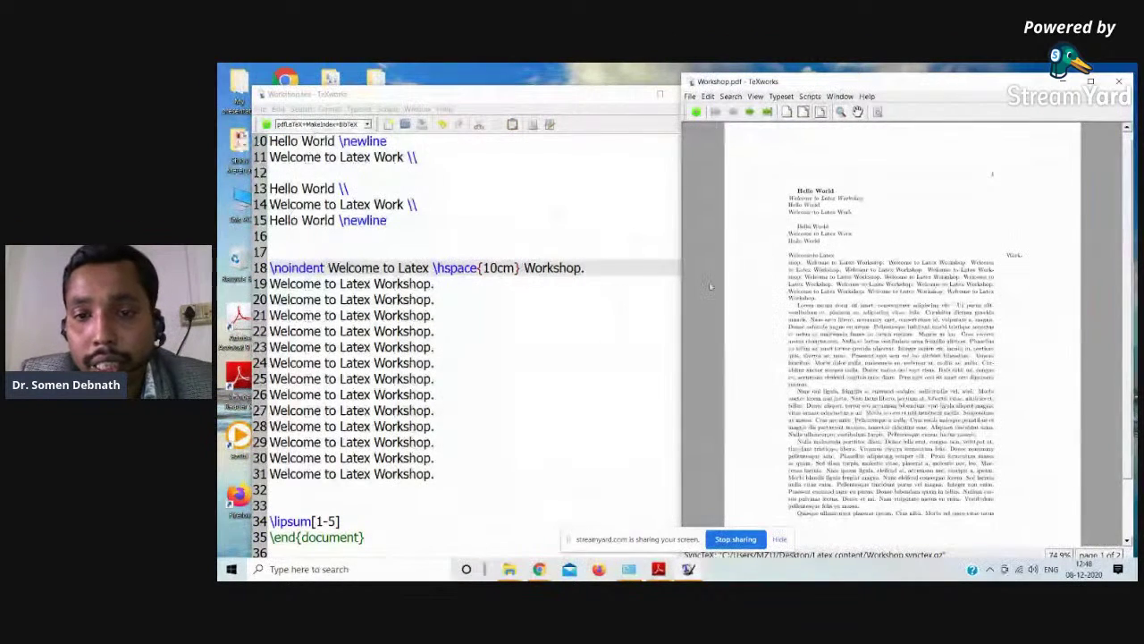
{"action": "left_click_drag", "start_coordinate": [824, 258], "coordinate": [805, 263]}
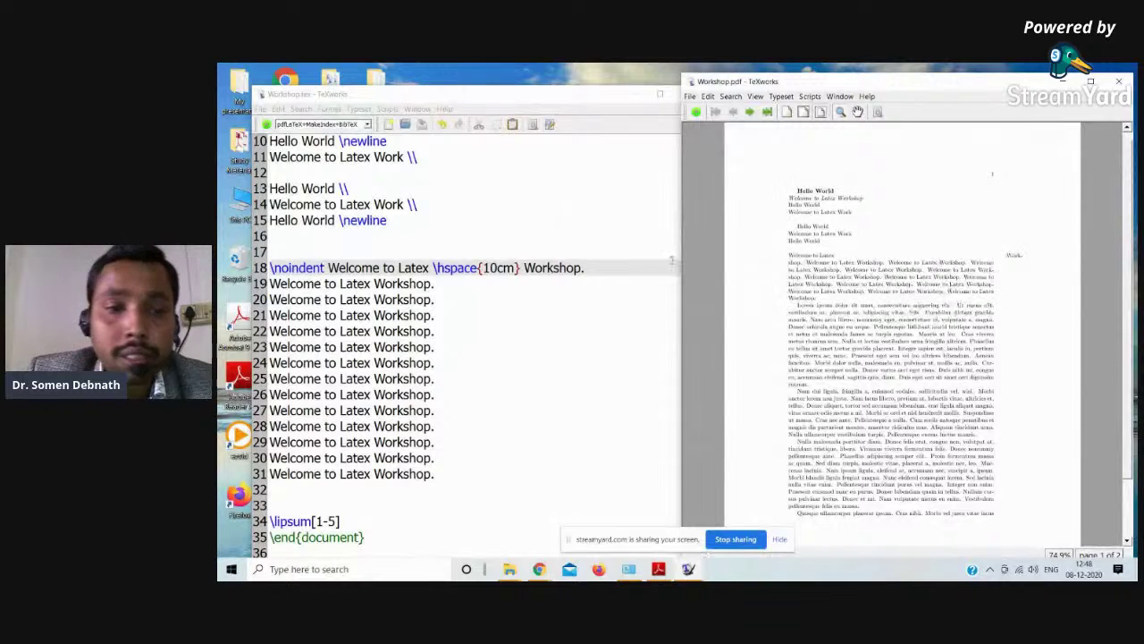
- Set the \hspace length on line 18 to 5cm and typeset the document
{"action": "left_click_drag", "start_coordinate": [488, 267], "coordinate": [484, 267]}
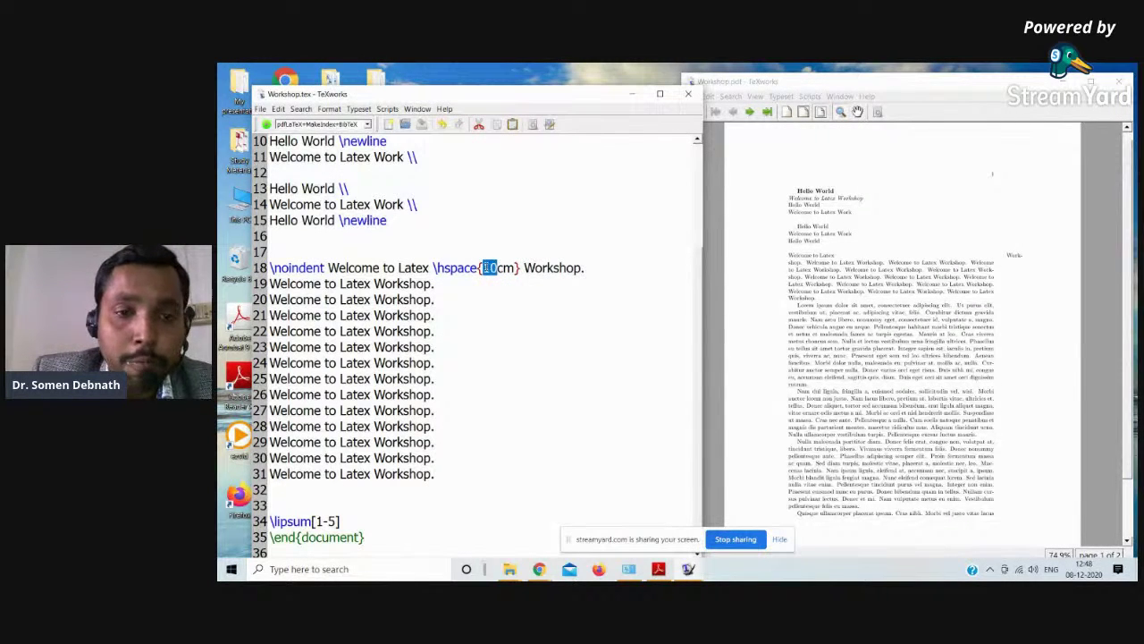
{"action": "type", "text": "5"}
{"action": "key", "text": "ctrl+t"}
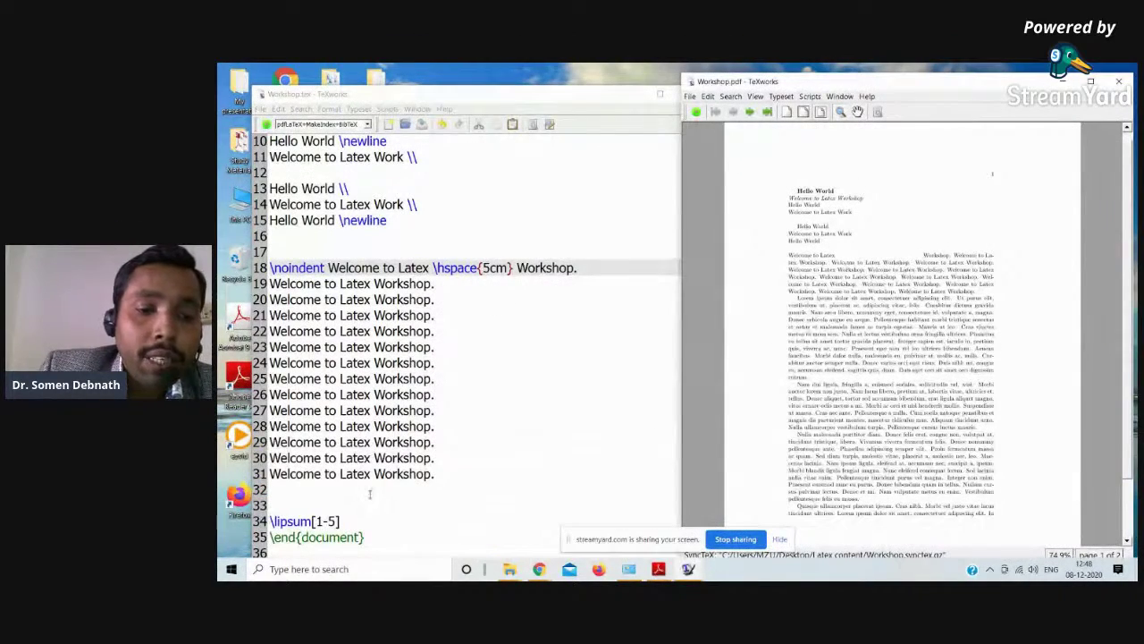
- Add \vspace{5cm} on a new line 25 by adapting a copy of the \hspace{5cm} command, and typeset the document
{"action": "left_click", "coordinate": [439, 333]}
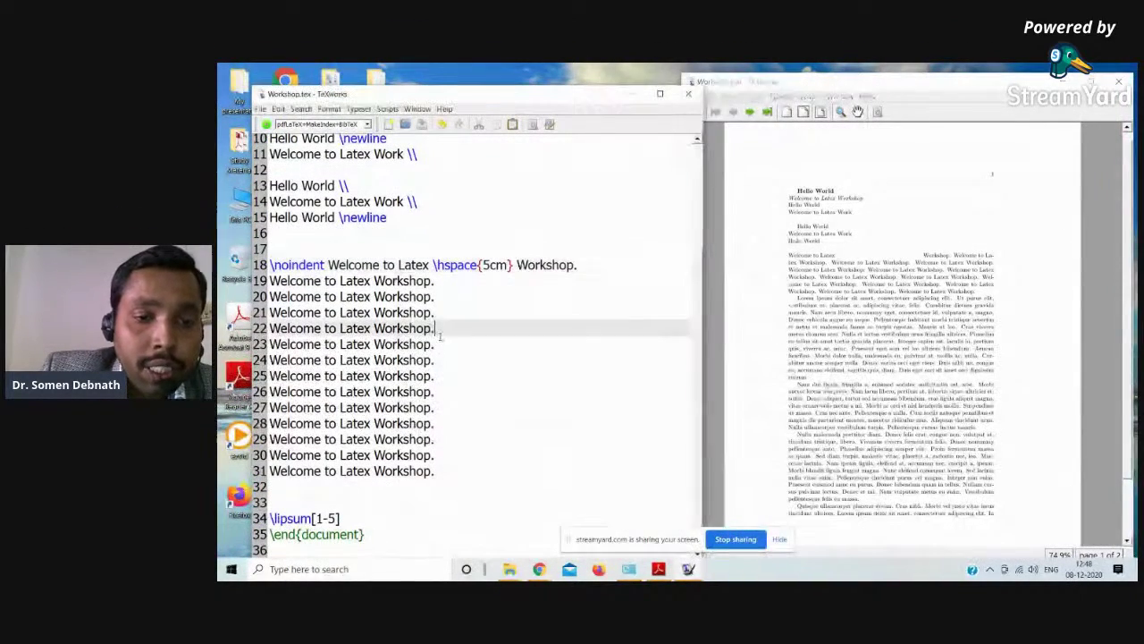
{"action": "left_click", "coordinate": [444, 362]}
{"action": "key", "text": "Return"}
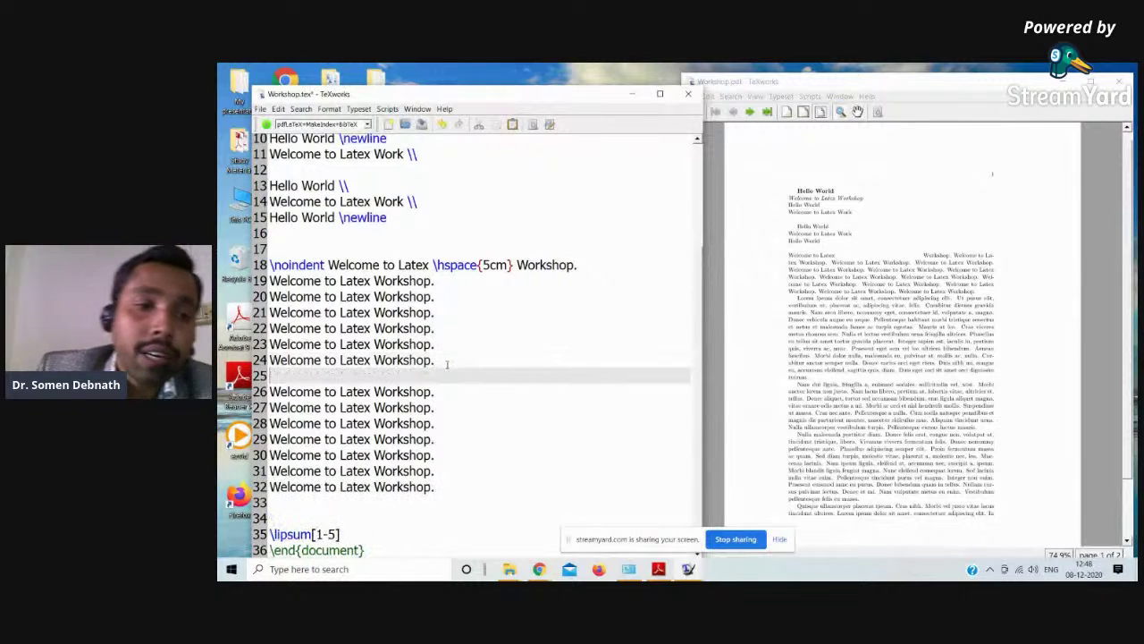
{"action": "left_click_drag", "start_coordinate": [433, 265], "coordinate": [516, 264]}
{"action": "key", "text": "ctrl+c"}
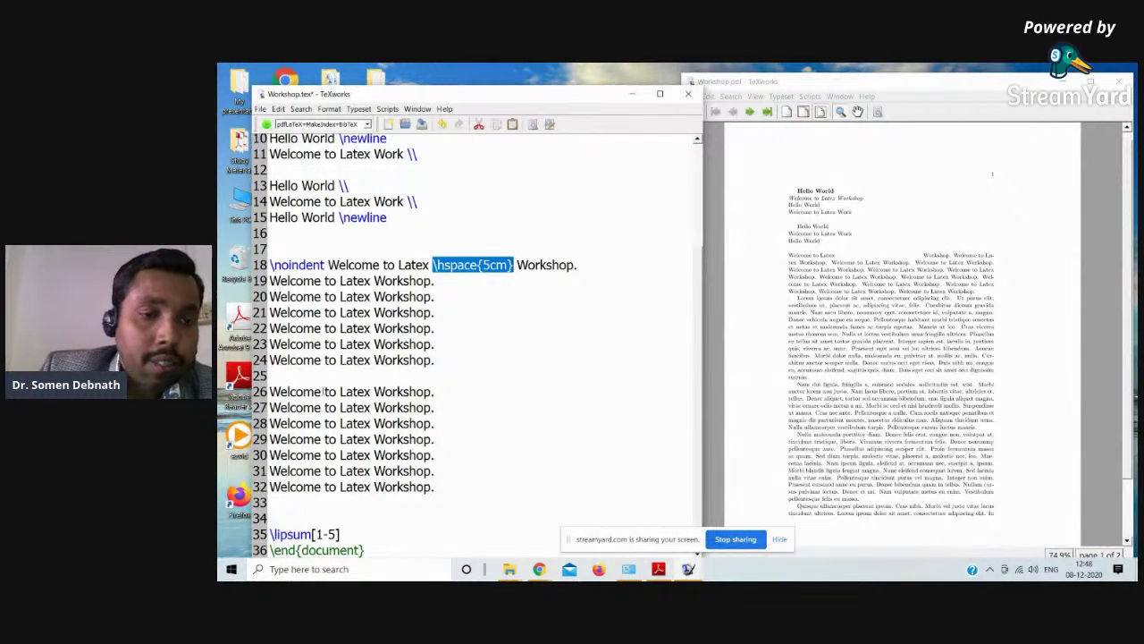
{"action": "left_click", "coordinate": [273, 376]}
{"action": "key", "text": "ctrl+v"}
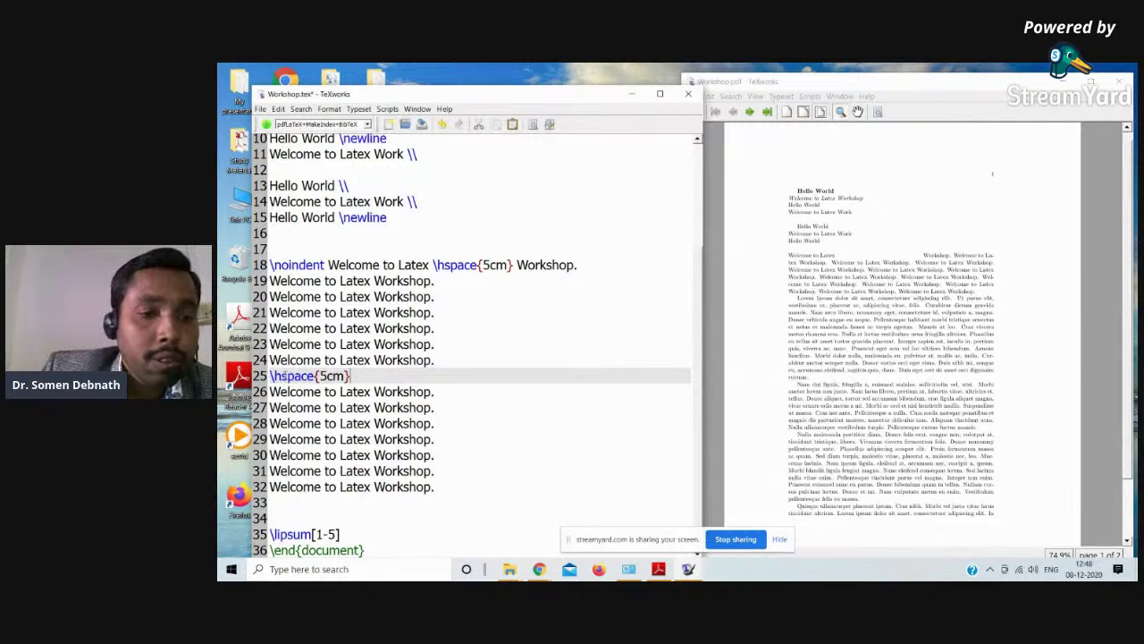
{"action": "left_click_drag", "start_coordinate": [277, 376], "coordinate": [270, 376]}
{"action": "type", "text": "v"}
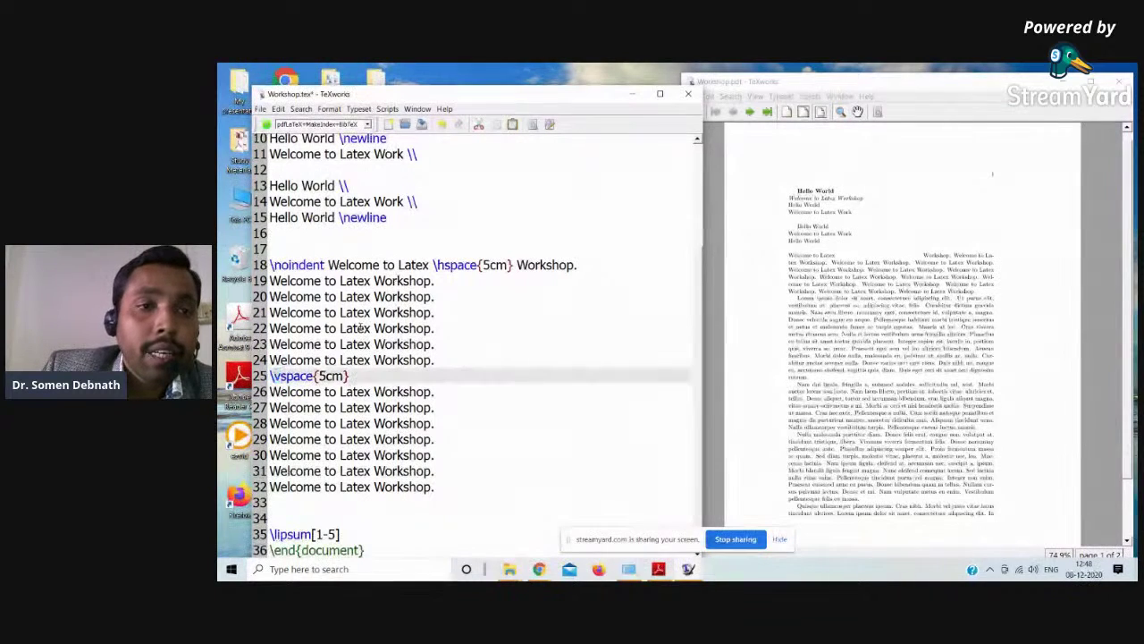
{"action": "left_click", "coordinate": [266, 124]}
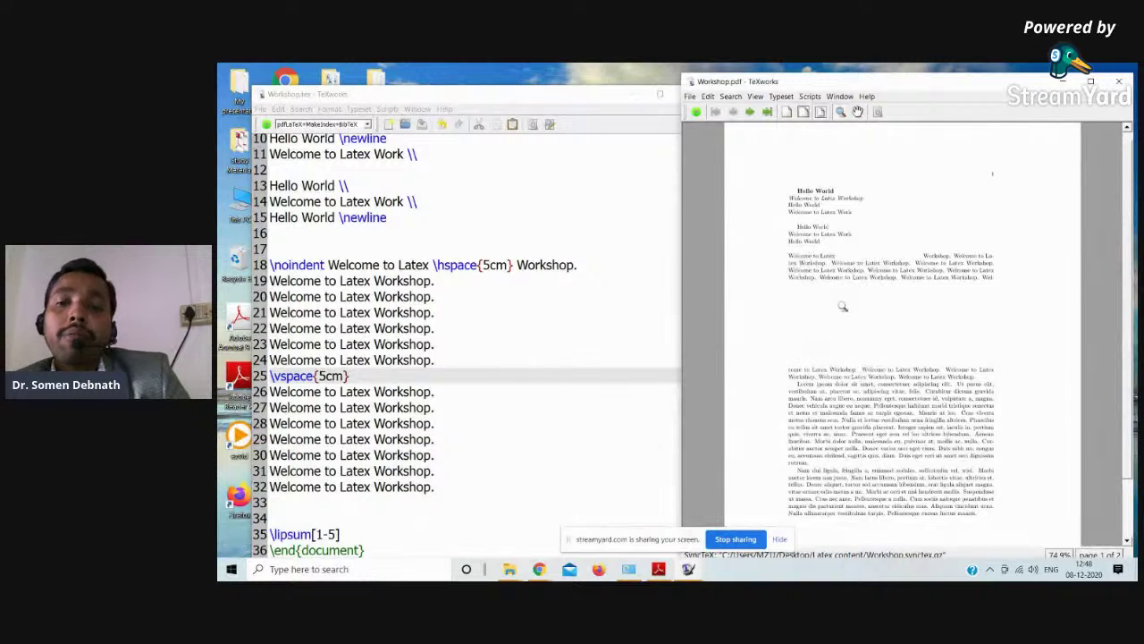
- Enter \par on a new line 26 below the \vspace{5cm} command
{"action": "left_click", "coordinate": [390, 393]}
{"action": "left_click", "coordinate": [567, 374]}
{"action": "scroll", "coordinate": [483, 354], "scroll_direction": "down", "scroll_amount": 1}
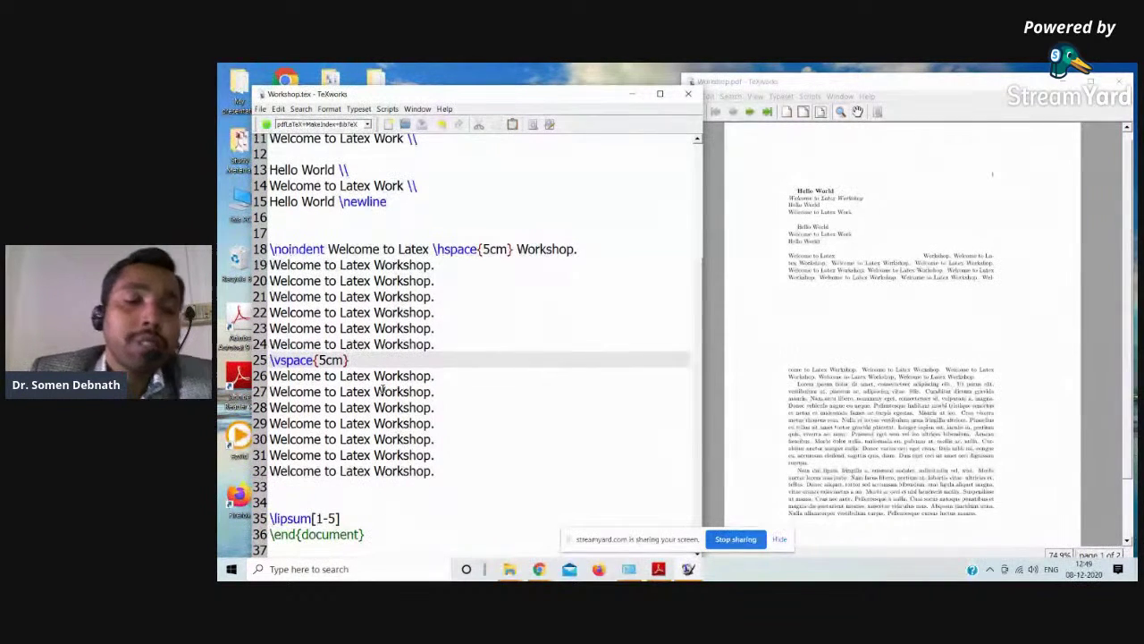
{"action": "key", "text": "Return"}
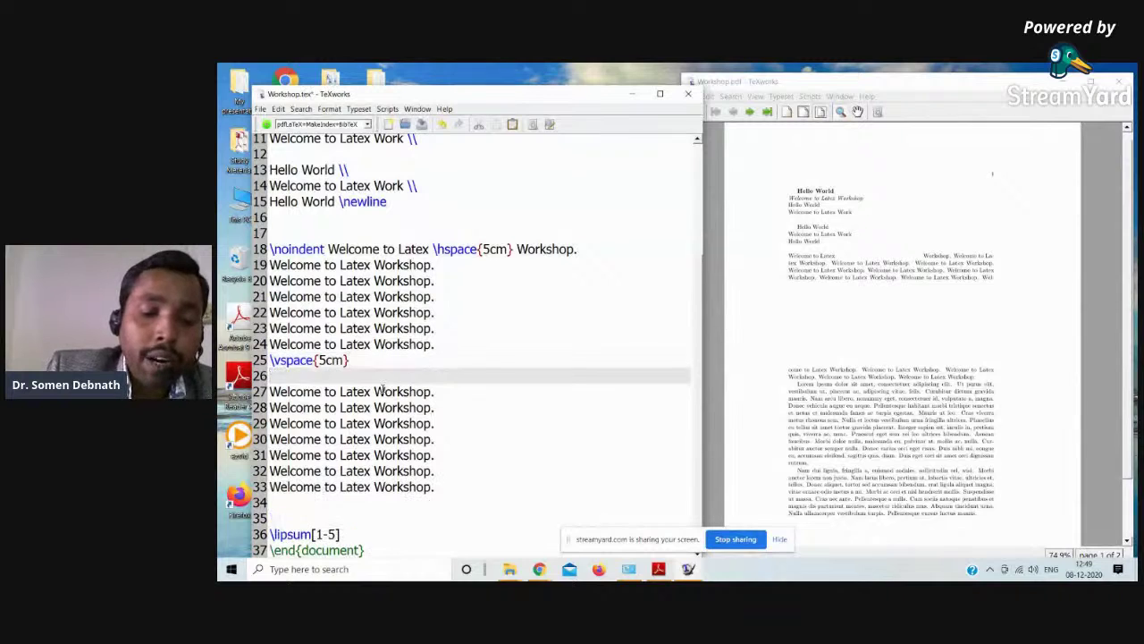
{"action": "type", "text": "\\par"}
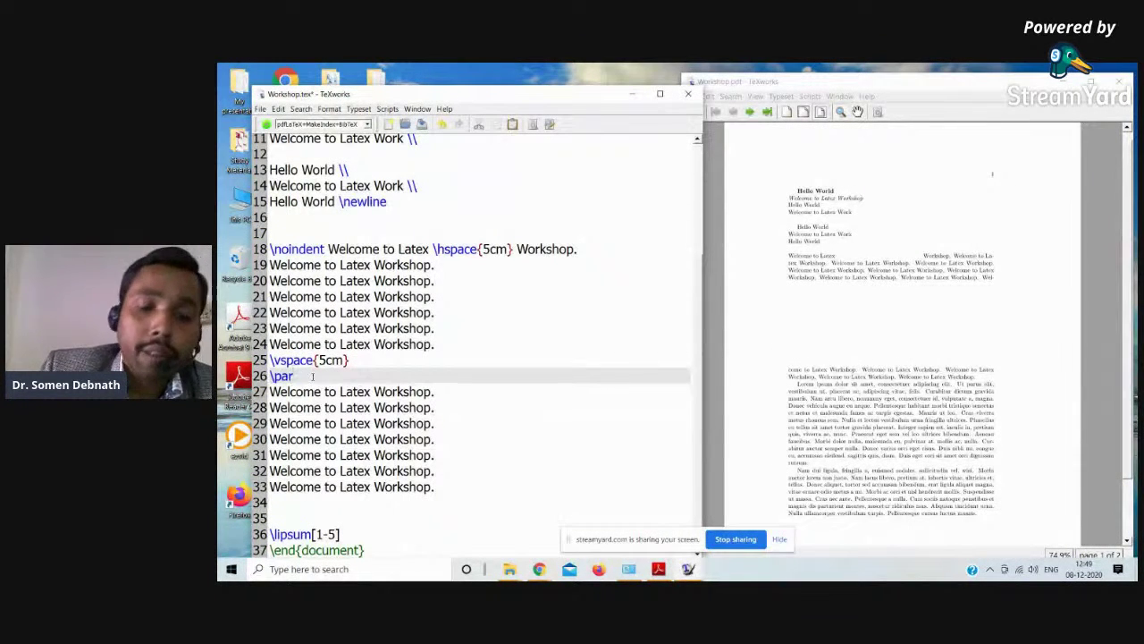
- Add the \hfill and \vfill commands after \par on line 26
{"action": "type", "text": "  \\hfill"}
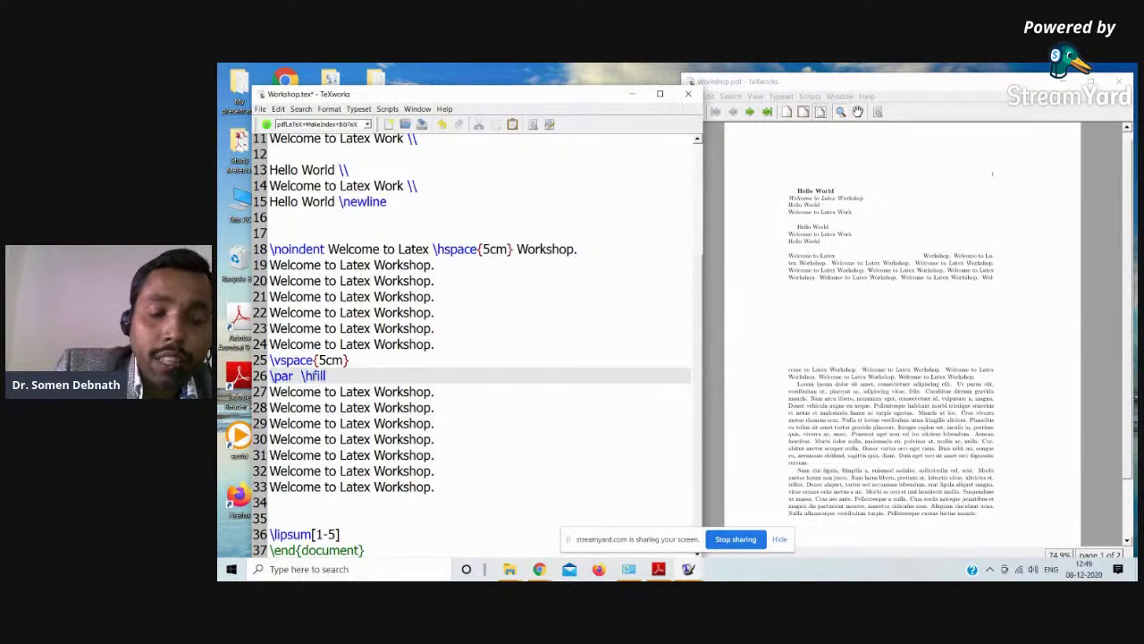
{"action": "type", "text": " \\v"}
{"action": "type", "text": "fill"}
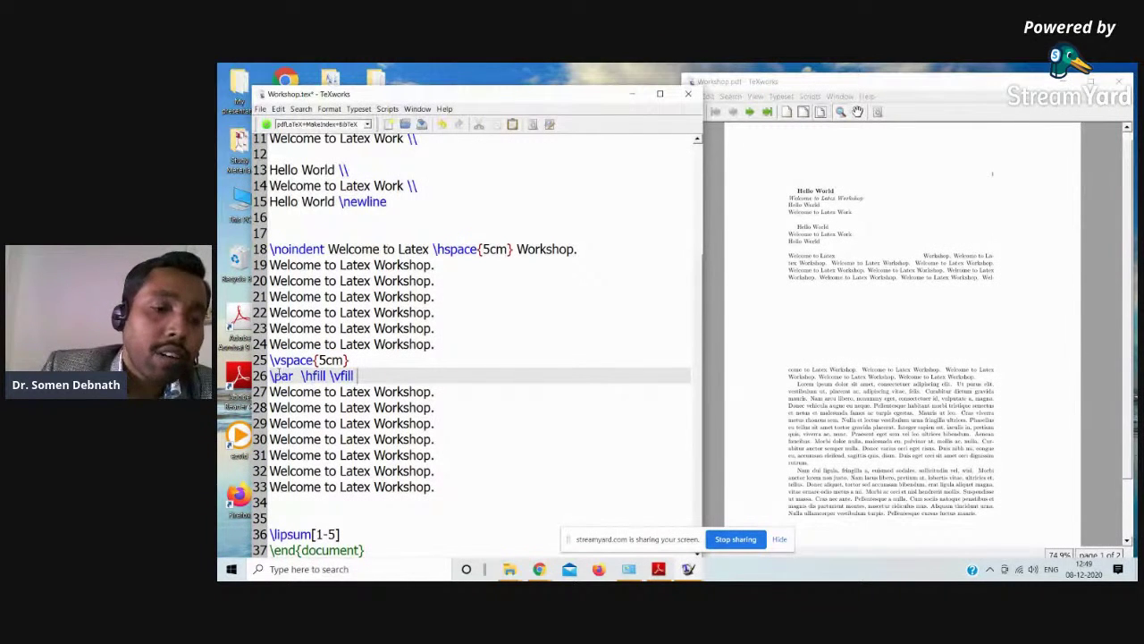
- Comment out the \par \hfill \vfill line and the \vspace{5cm} line with %, and typeset the document
{"action": "left_click", "coordinate": [271, 375]}
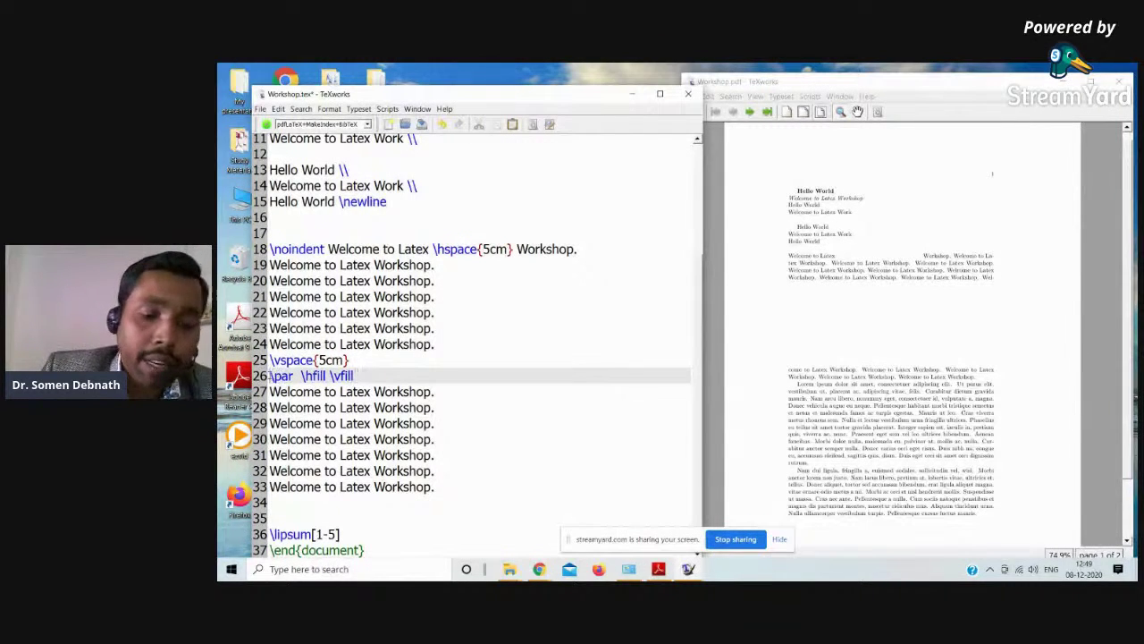
{"action": "type", "text": "%"}
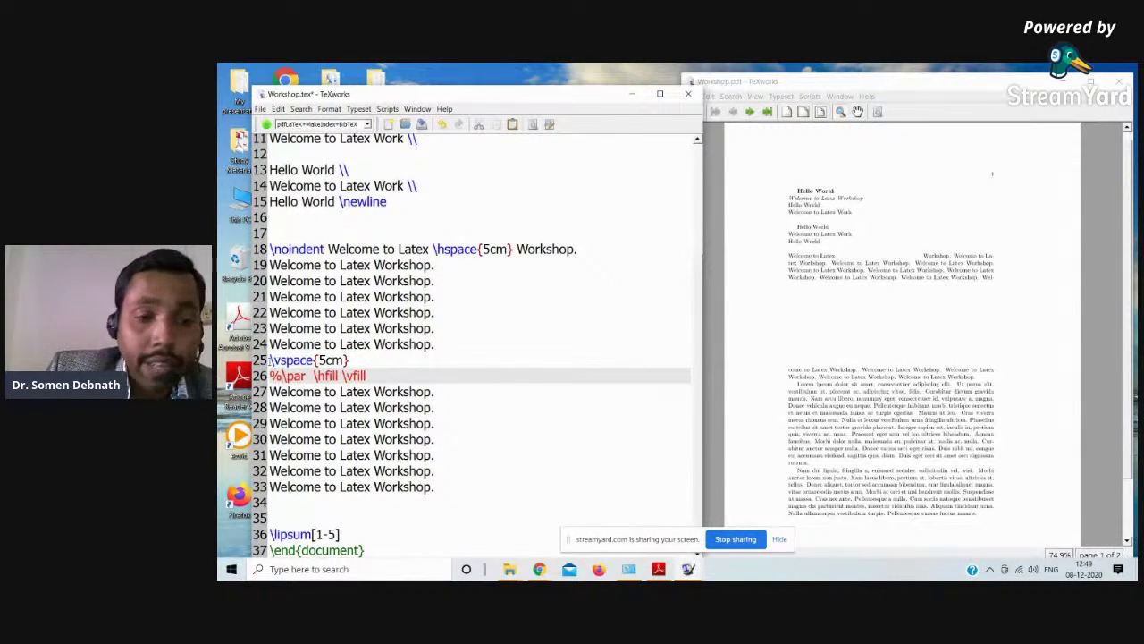
{"action": "left_click", "coordinate": [270, 359]}
{"action": "type", "text": "%"}
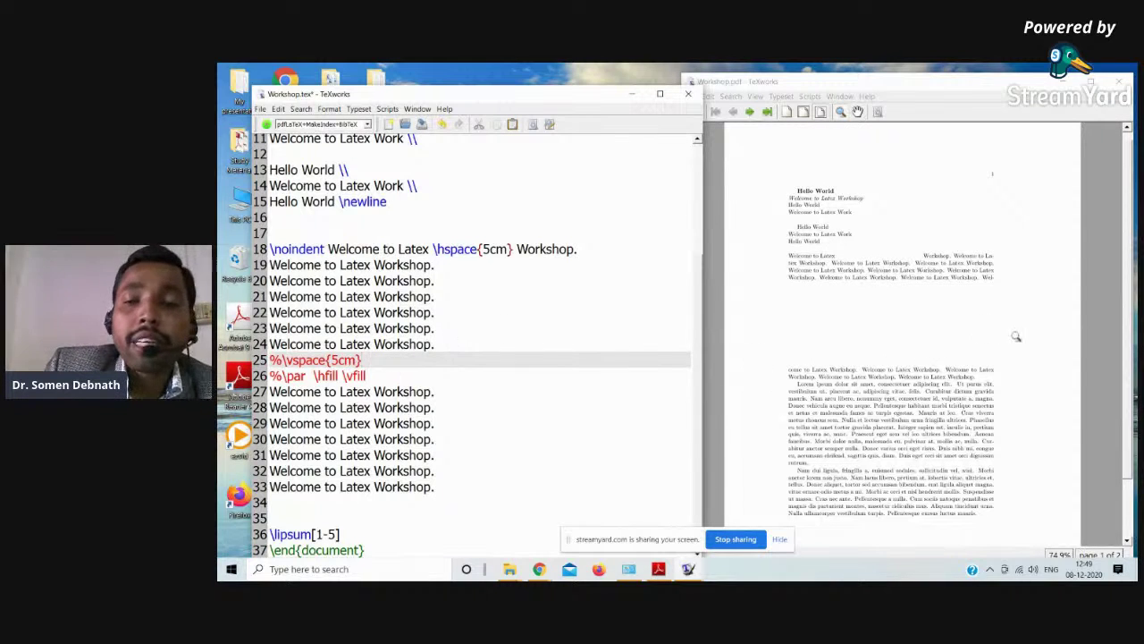
{"action": "left_click", "coordinate": [267, 124]}
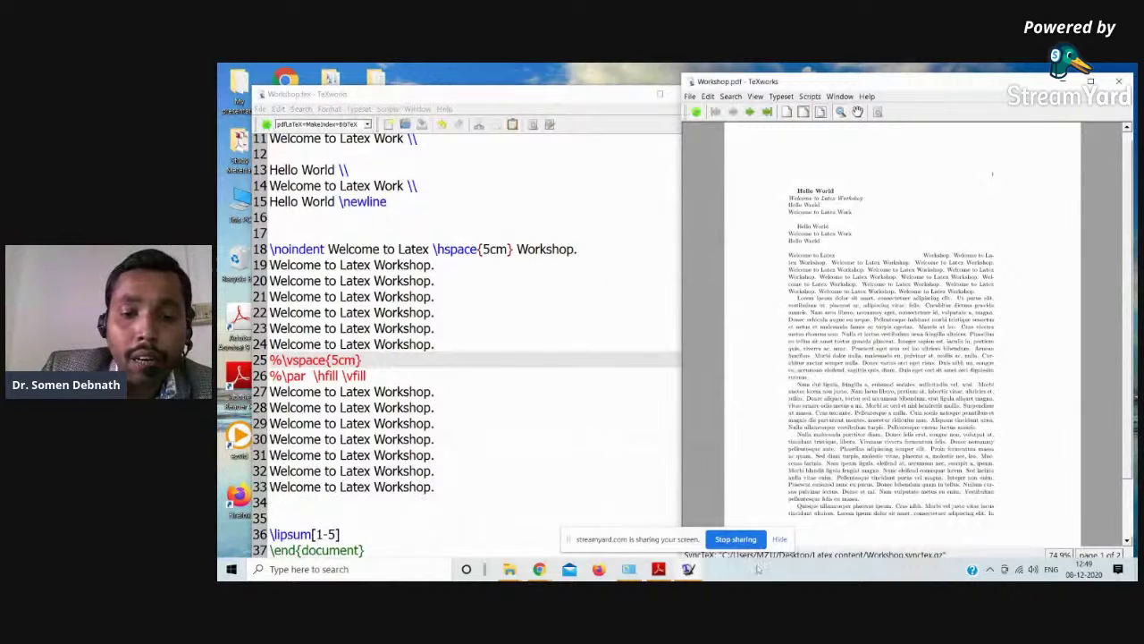
- Switch to Latex_Slides.pdf in Adobe Reader and review the Lists and Text Color slide for the list and colour syntax
{"action": "left_click", "coordinate": [658, 570]}
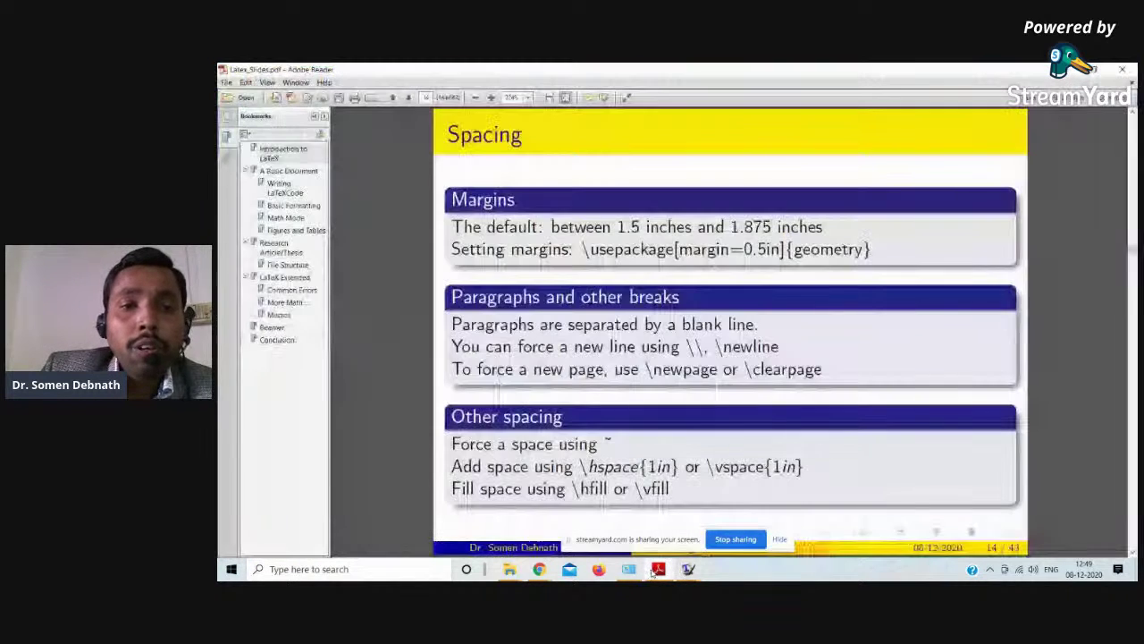
{"action": "scroll", "coordinate": [692, 403], "scroll_direction": "down", "scroll_amount": 2}
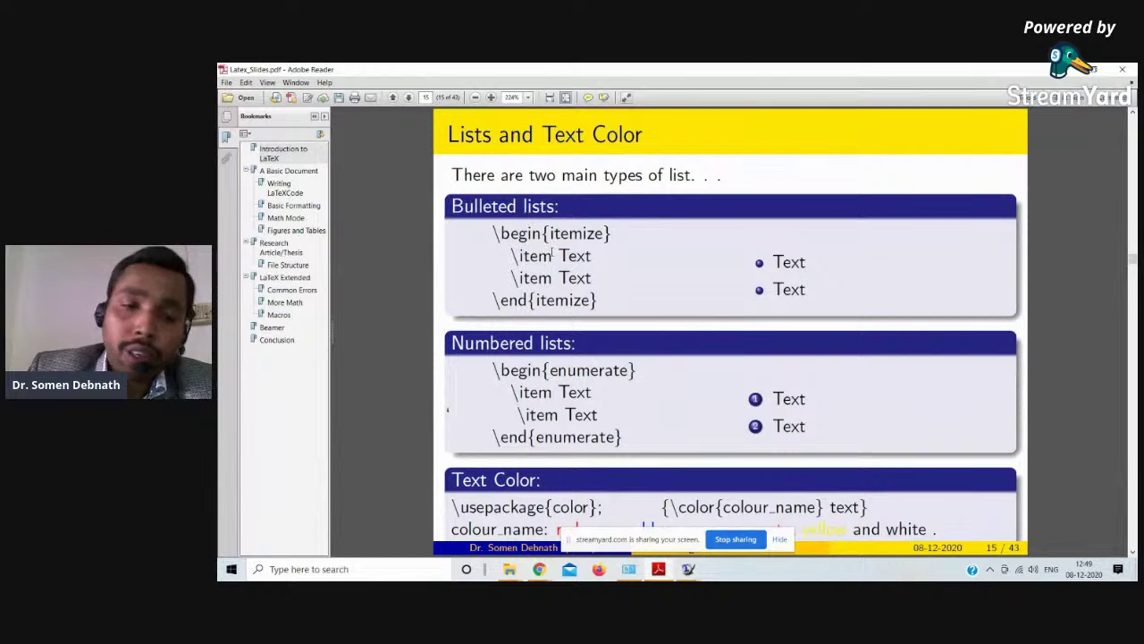
{"action": "left_click", "coordinate": [1073, 74]}
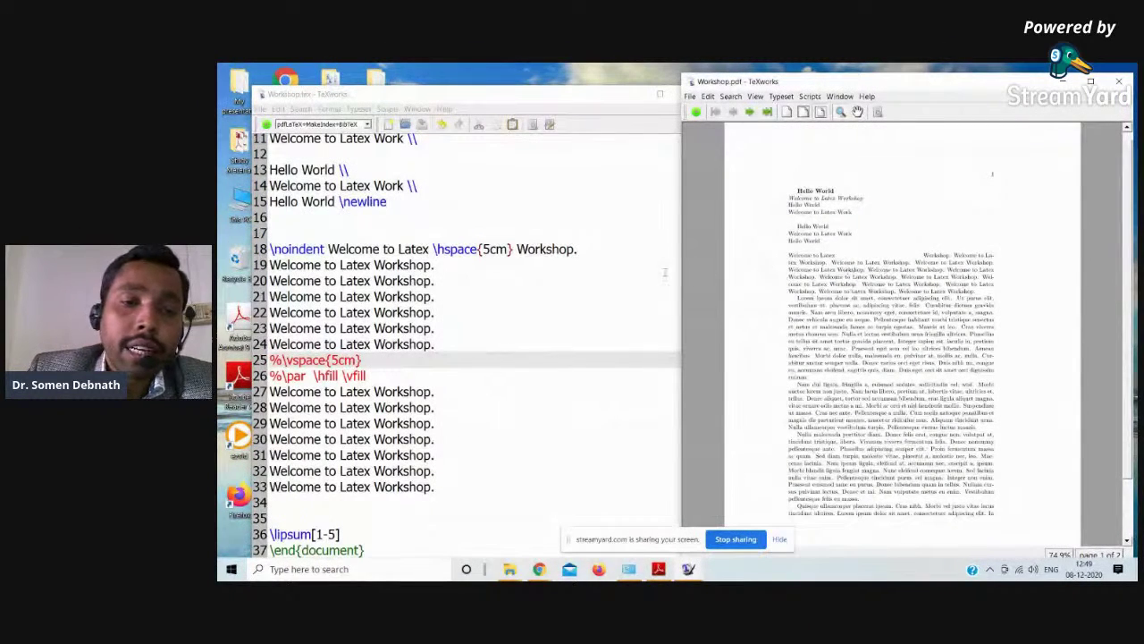
- Insert an empty \usepackage{} command on a new line 4 below \usepackage{lipsum} in Workshop.tex
{"action": "left_click", "coordinate": [465, 328]}
{"action": "scroll", "coordinate": [500, 288], "scroll_direction": "up", "scroll_amount": 3}
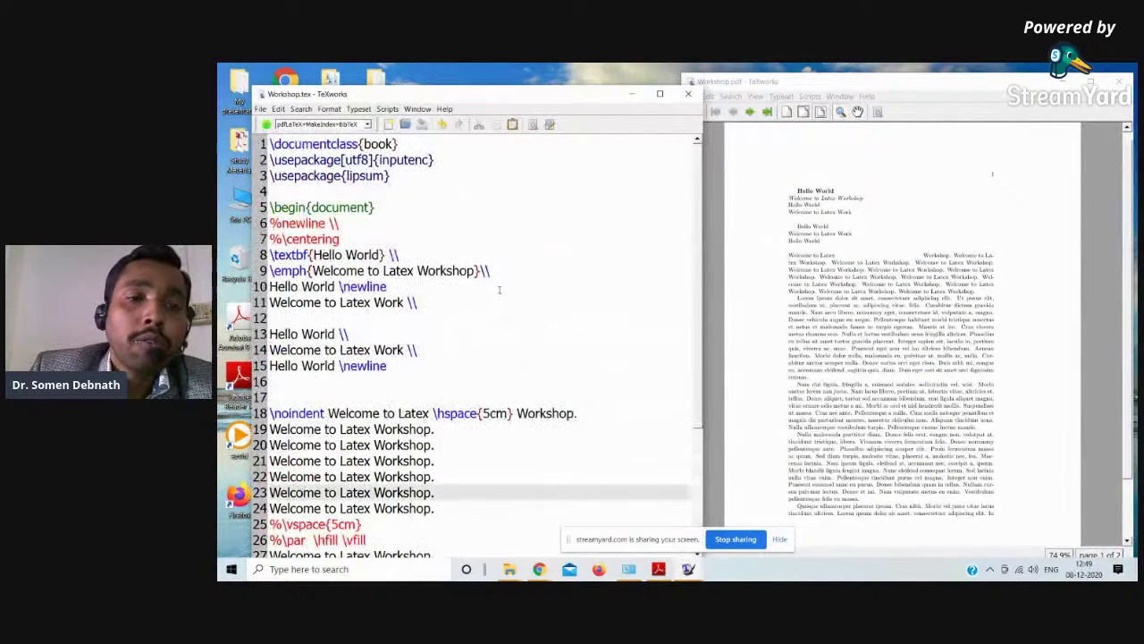
{"action": "left_click", "coordinate": [404, 183]}
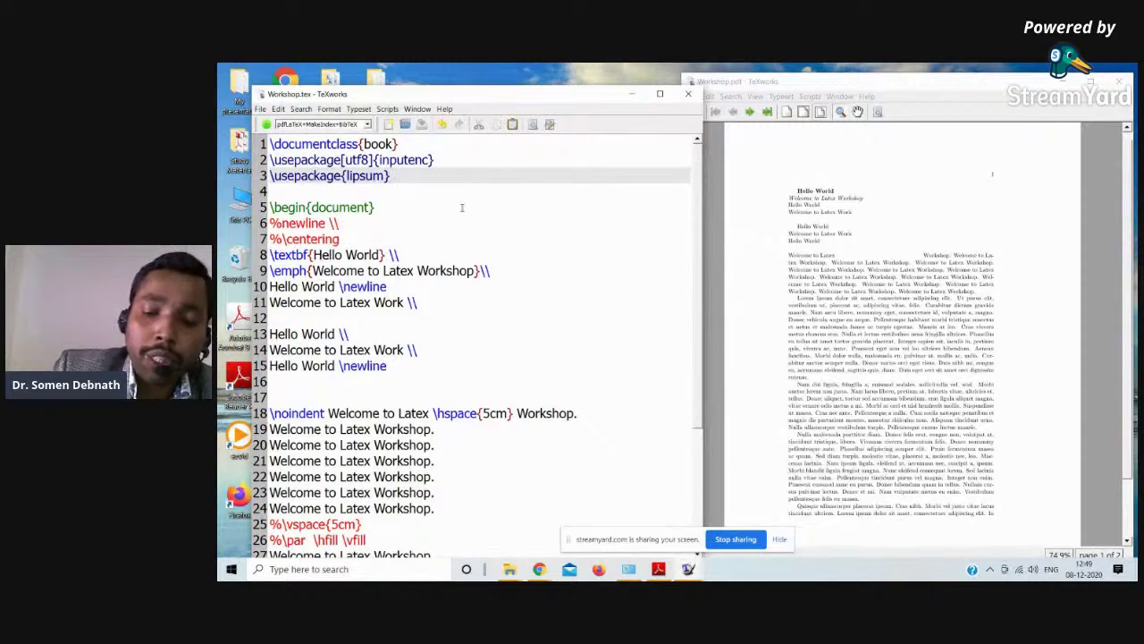
{"action": "key", "text": "Return"}
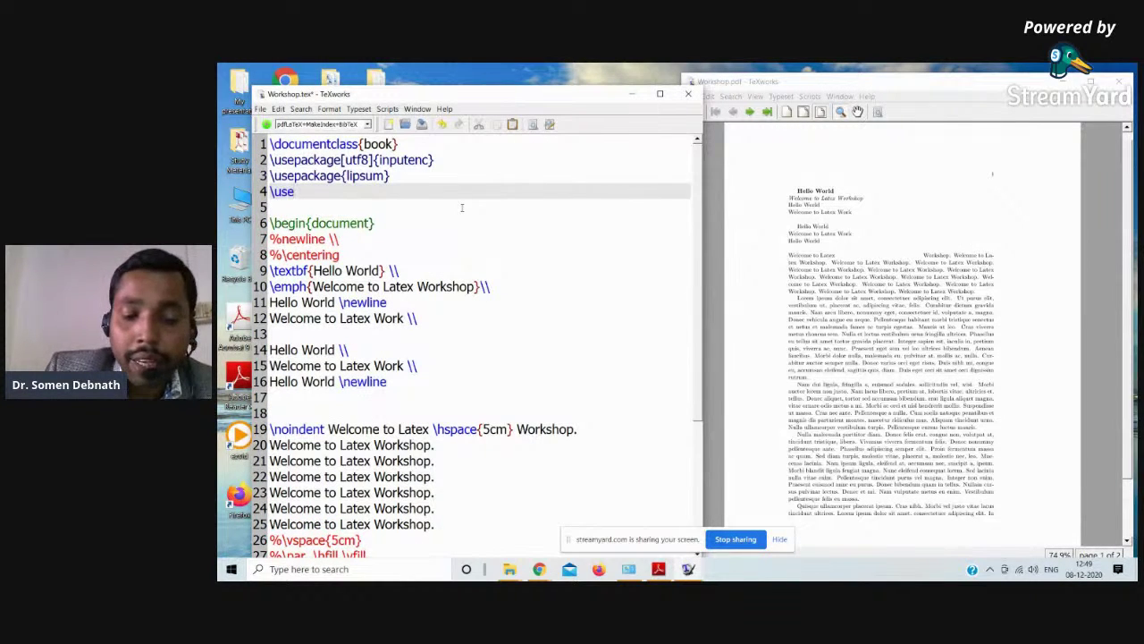
{"action": "type", "text": "\\use"}
{"action": "key", "text": "Tab"}
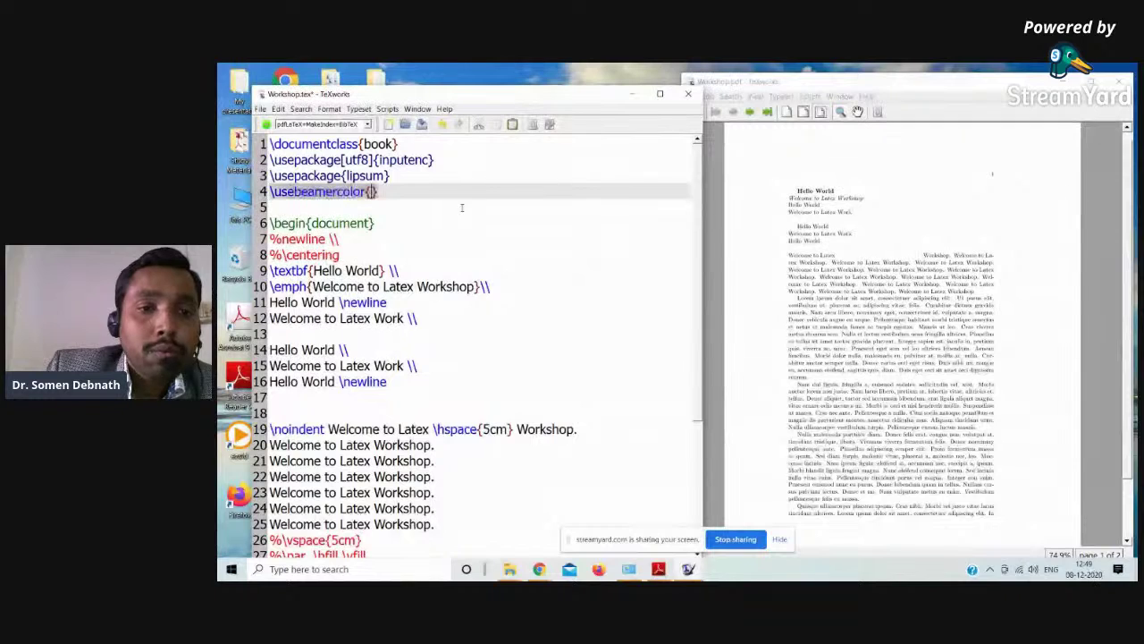
{"action": "key", "text": "Tab"}
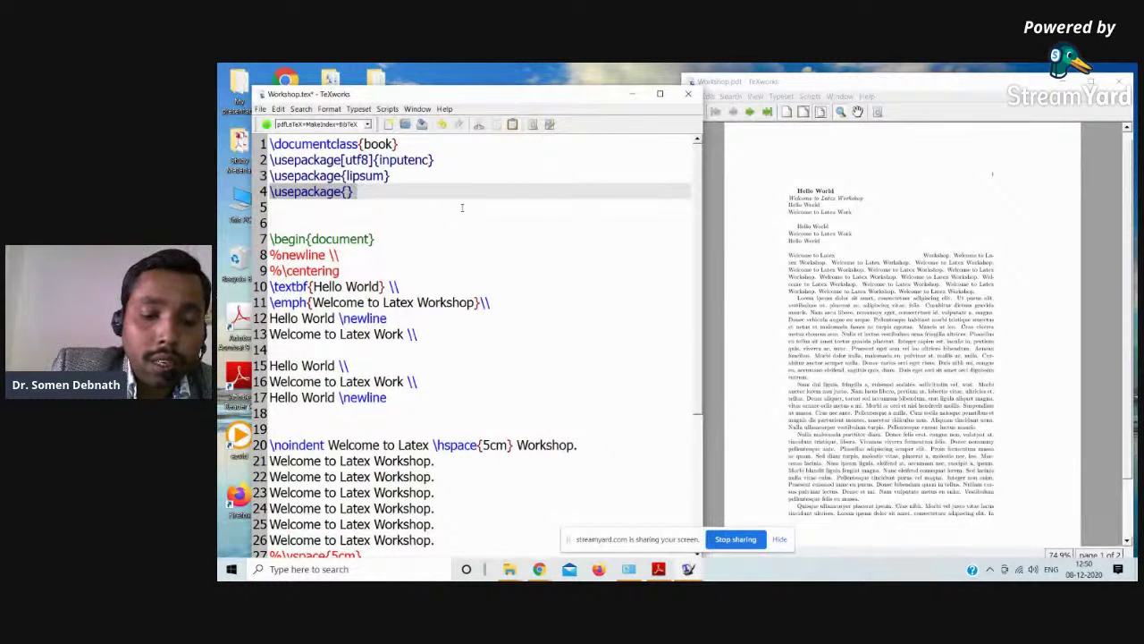
- Enter xcolor as the package name in the empty \usepackage command on line 4, and typeset the document
{"action": "type", "text": "clor"}
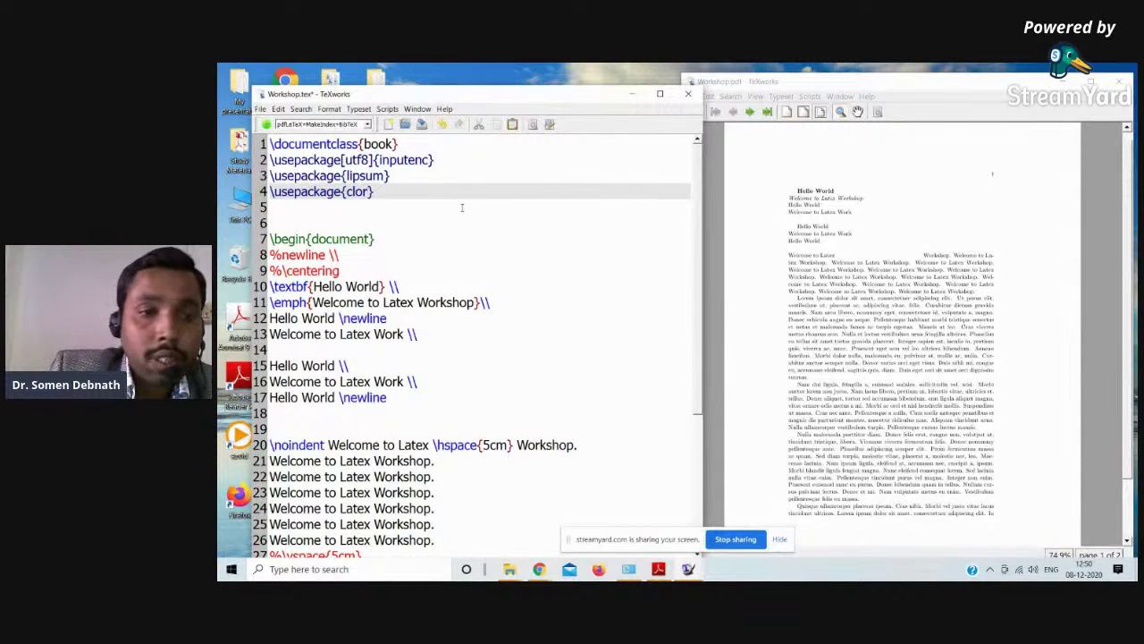
{"action": "key", "text": "BackSpace"}
{"action": "key", "text": "BackSpace"}
{"action": "key", "text": "BackSpace"}
{"action": "key", "text": "BackSpace"}
{"action": "type", "text": "x"}
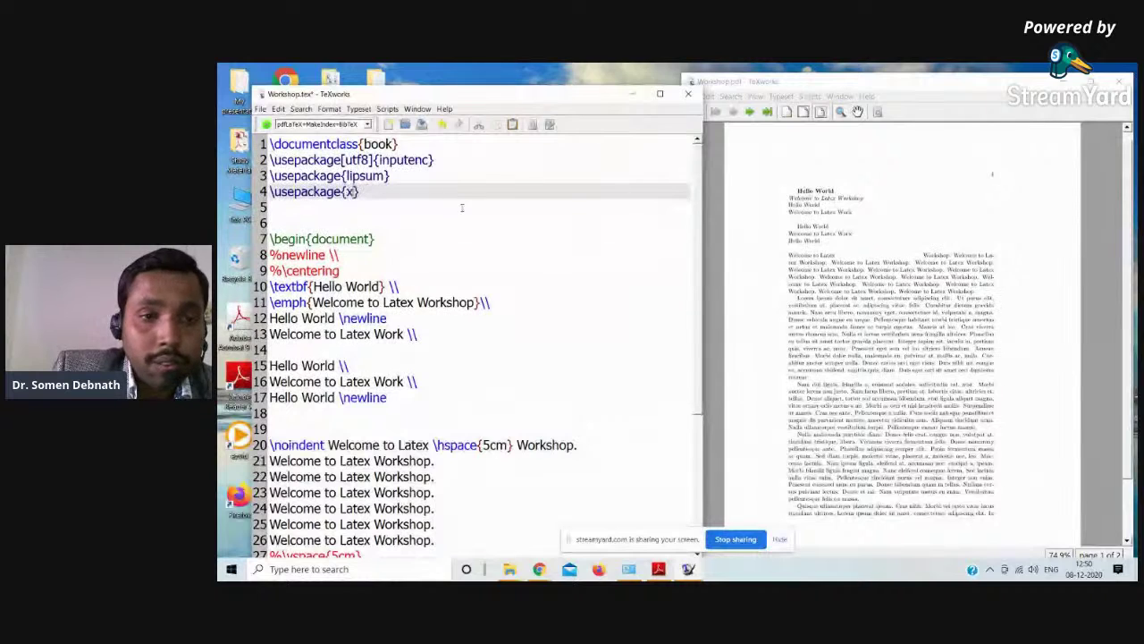
{"action": "type", "text": "color"}
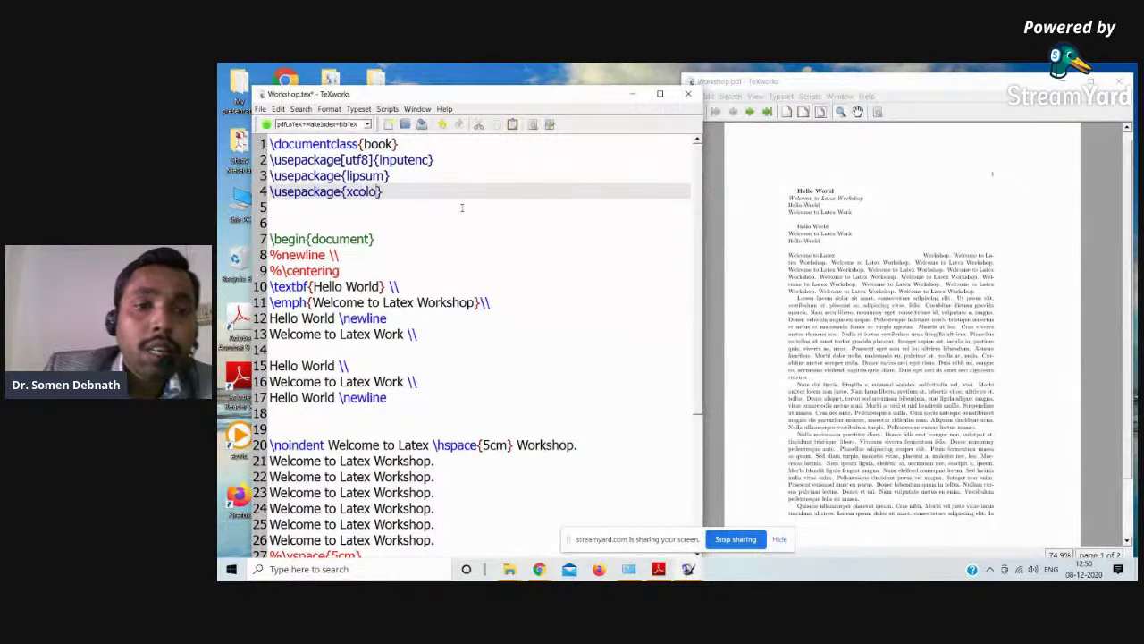
{"action": "left_click", "coordinate": [471, 215]}
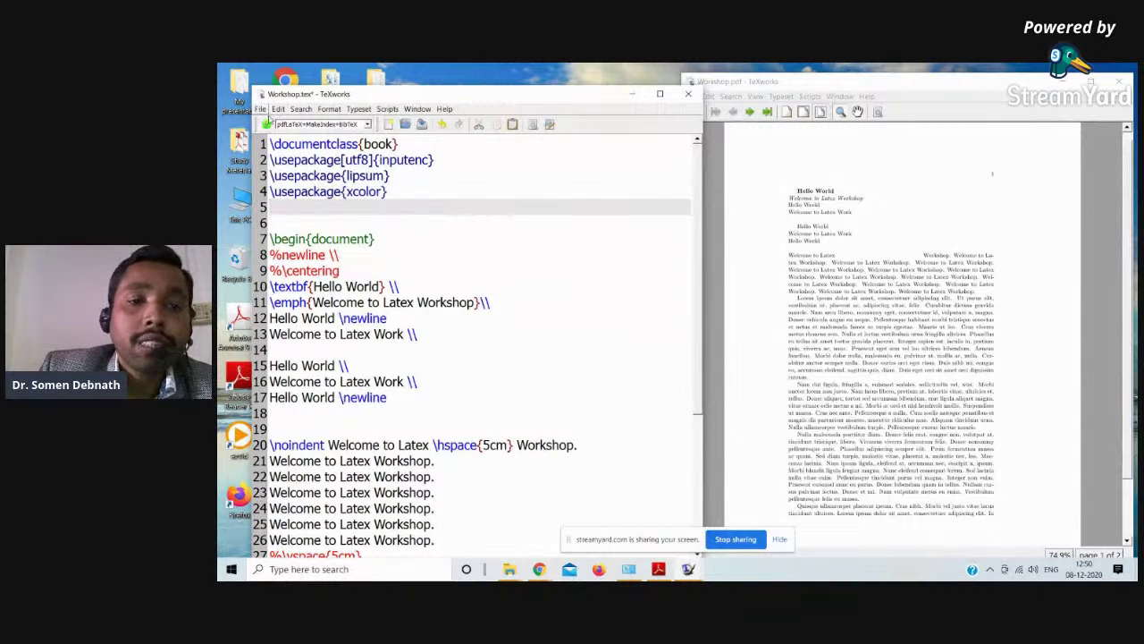
{"action": "left_click", "coordinate": [268, 124]}
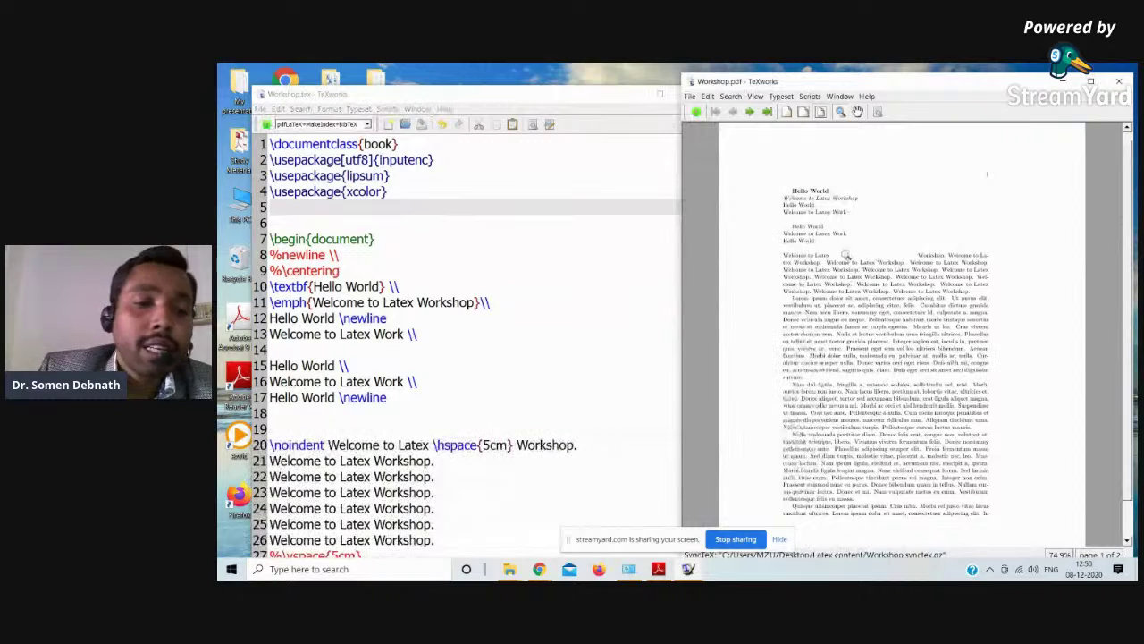
- Insert \color{red} directly before "Welcome to Latex Workshop." on line 29, below the commented-out spacing commands
{"action": "scroll", "coordinate": [607, 334], "scroll_direction": "down", "scroll_amount": 1}
{"action": "scroll", "coordinate": [607, 333], "scroll_direction": "down", "scroll_amount": 3}
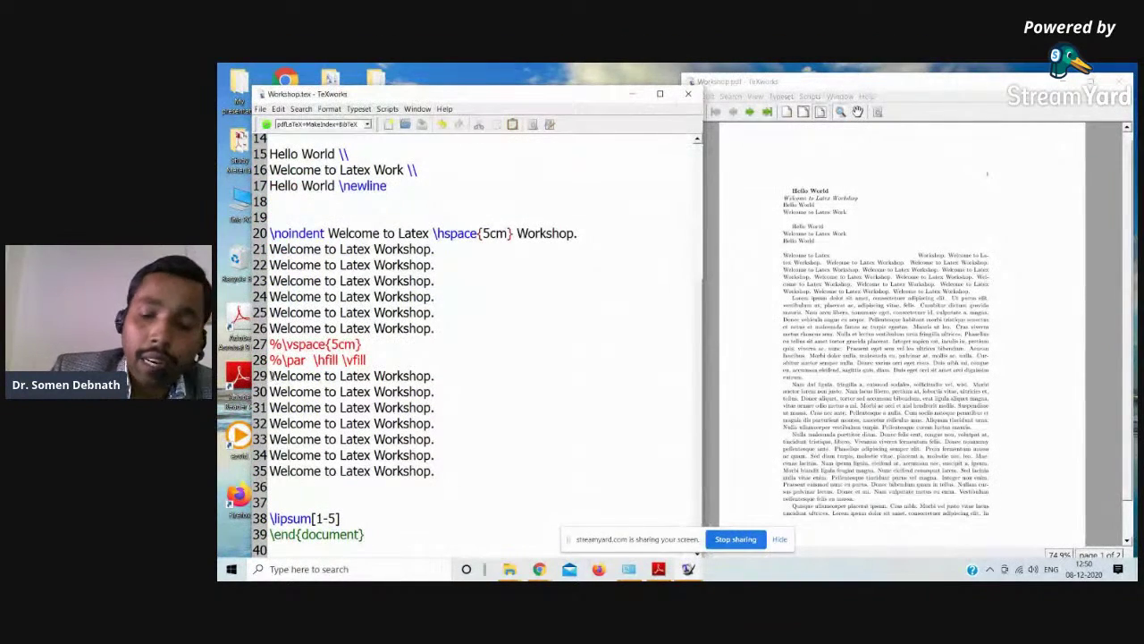
{"action": "left_click", "coordinate": [328, 382]}
{"action": "key", "text": "Home"}
{"action": "type", "text": "\\"}
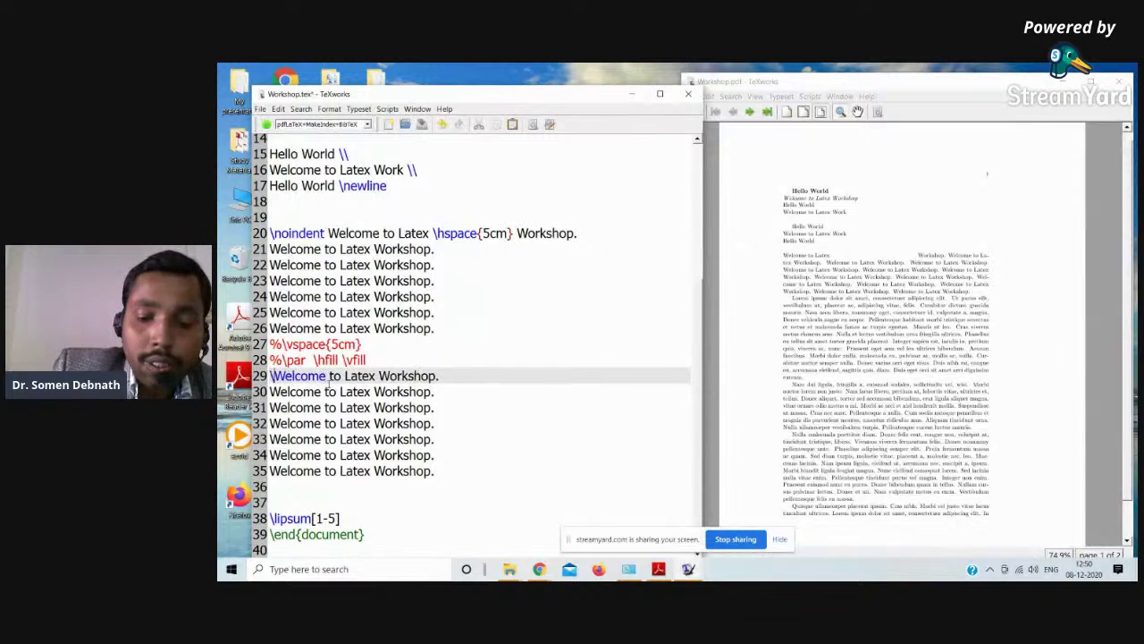
{"action": "type", "text": "clot"}
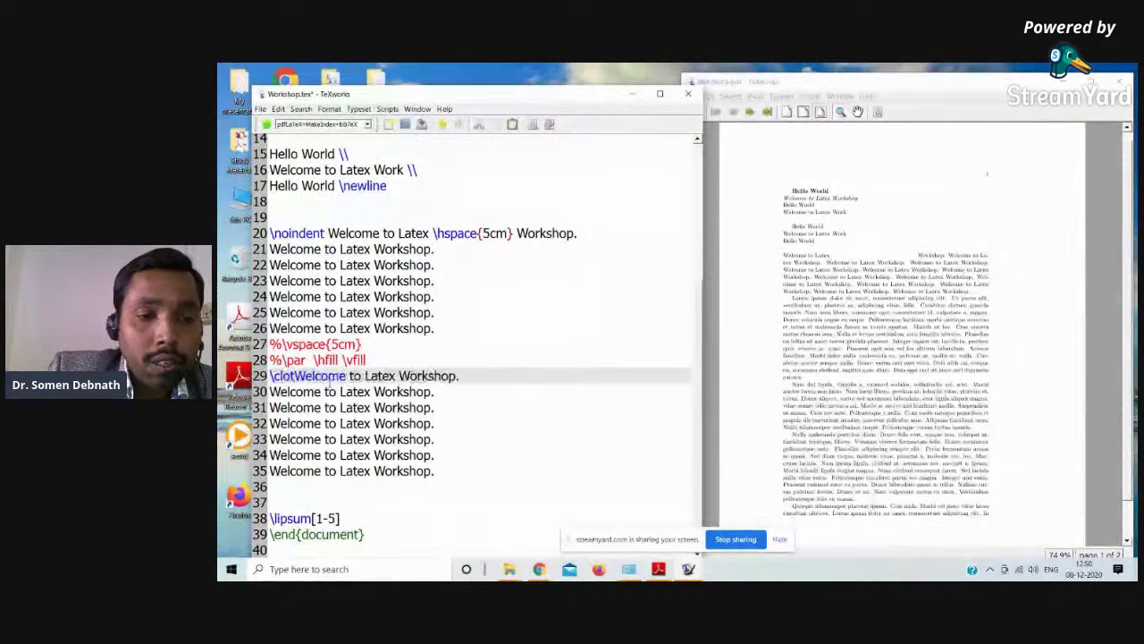
{"action": "key", "text": "BackSpace"}
{"action": "key", "text": "BackSpace"}
{"action": "type", "text": "olor"}
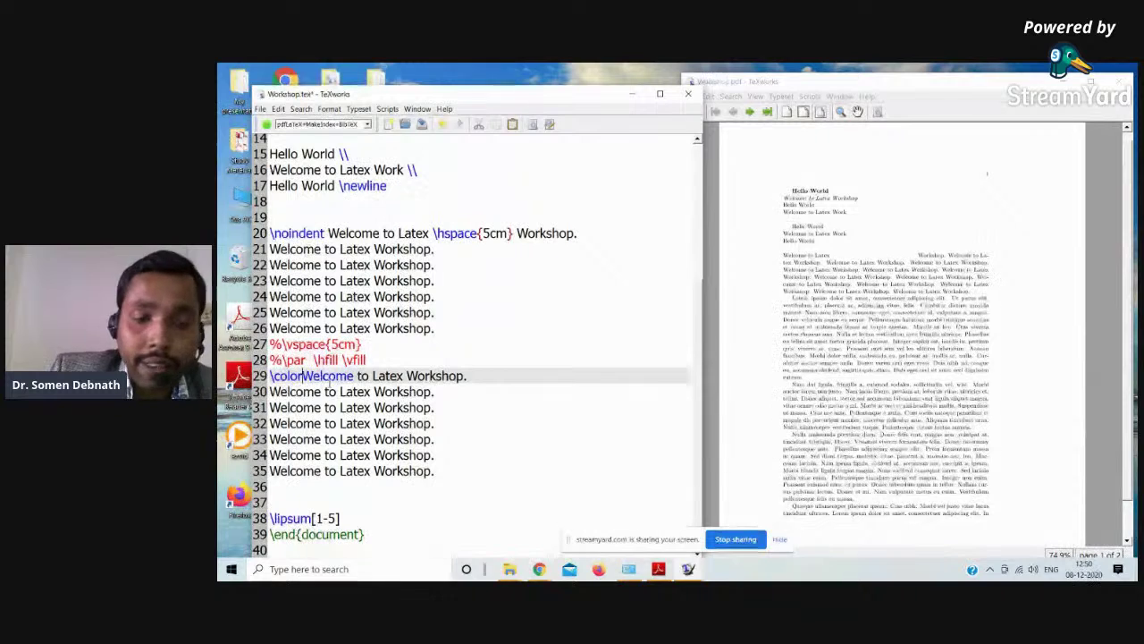
{"action": "type", "text": "{}re"}
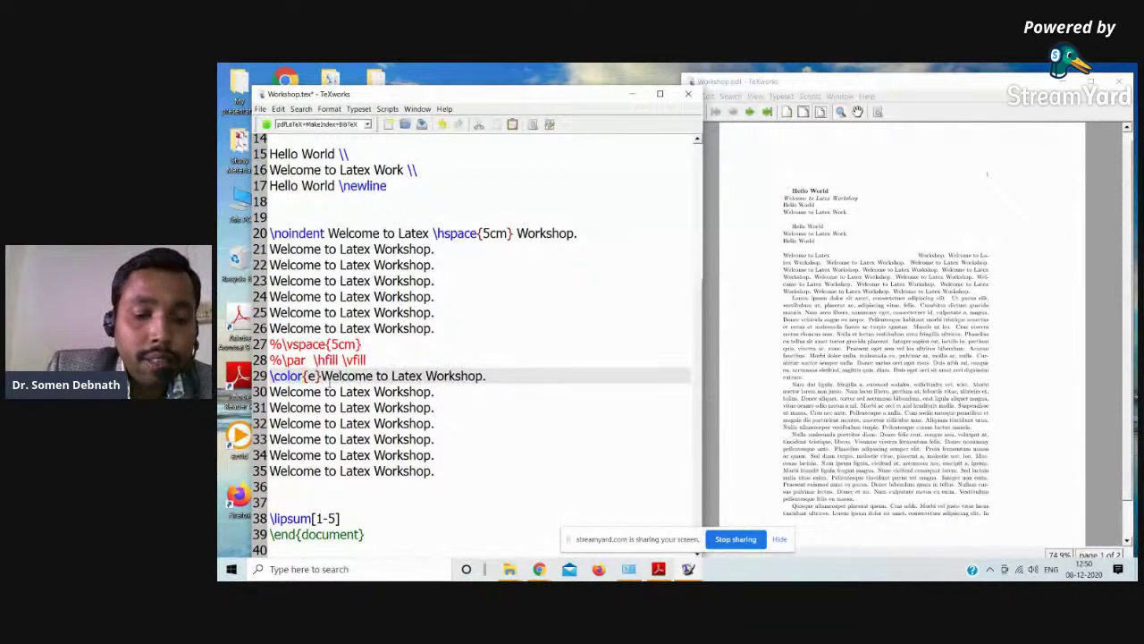
{"action": "type", "text": "d"}
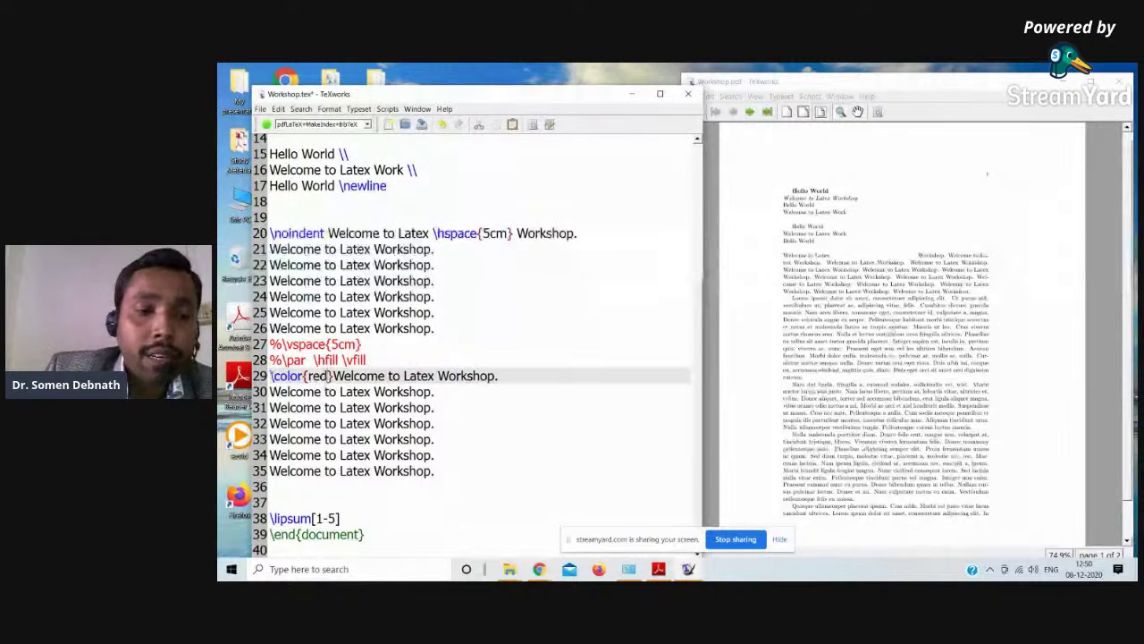
- Enclose the \color{red} command and its sentence on line 29 in curly braces, and typeset the document
{"action": "key", "text": "Home"}
{"action": "type", "text": "{"}
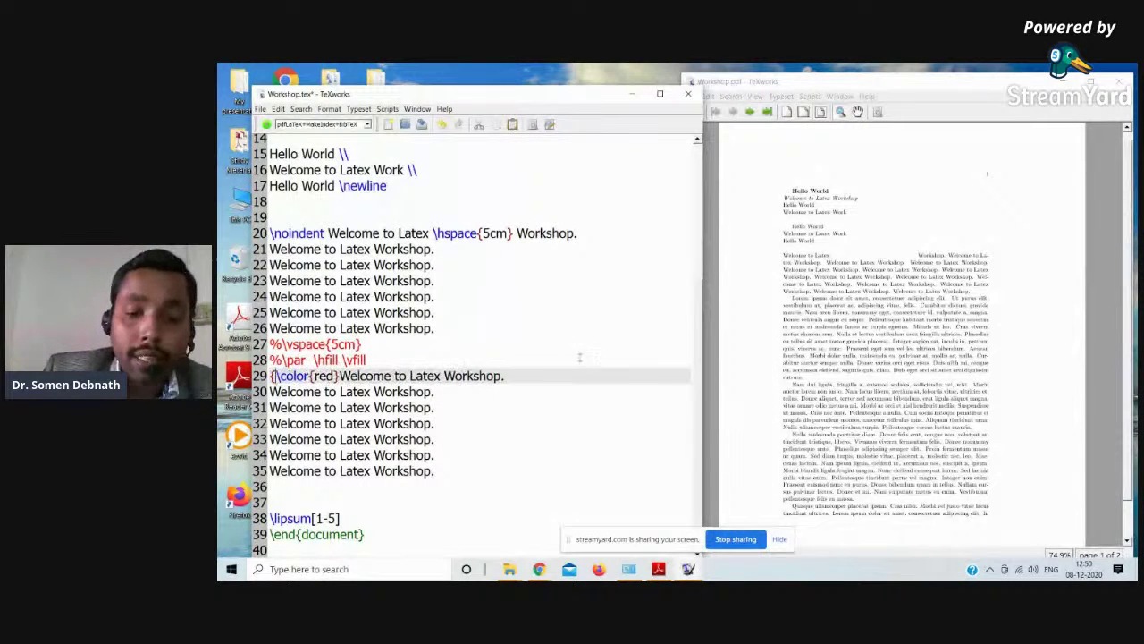
{"action": "left_click", "coordinate": [531, 379]}
{"action": "type", "text": "}"}
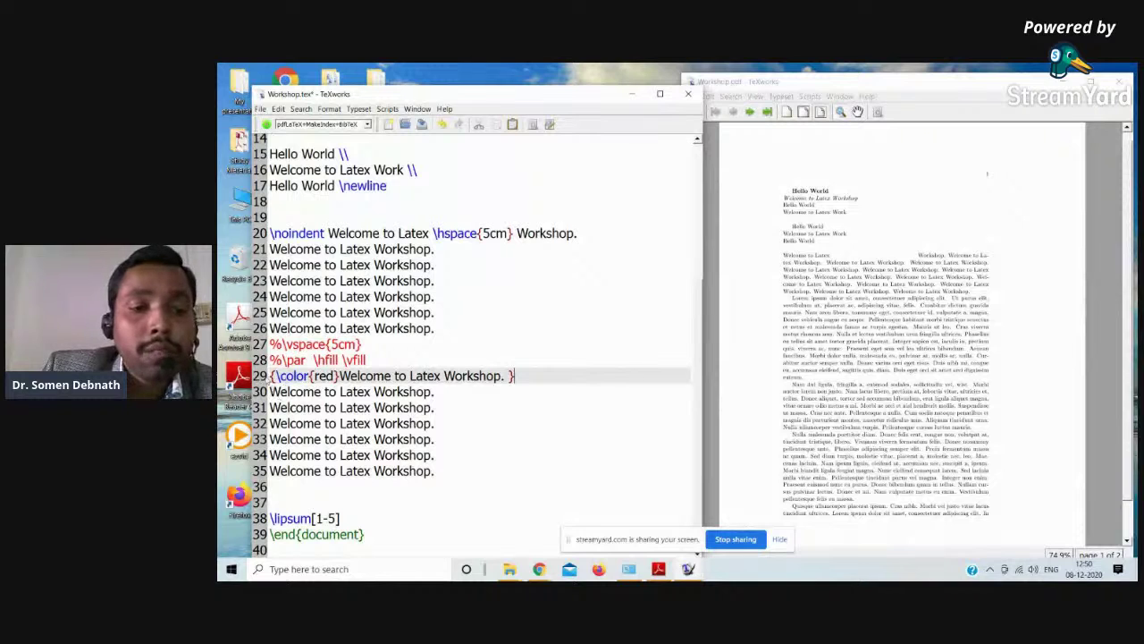
{"action": "left_click_drag", "start_coordinate": [270, 375], "coordinate": [528, 375]}
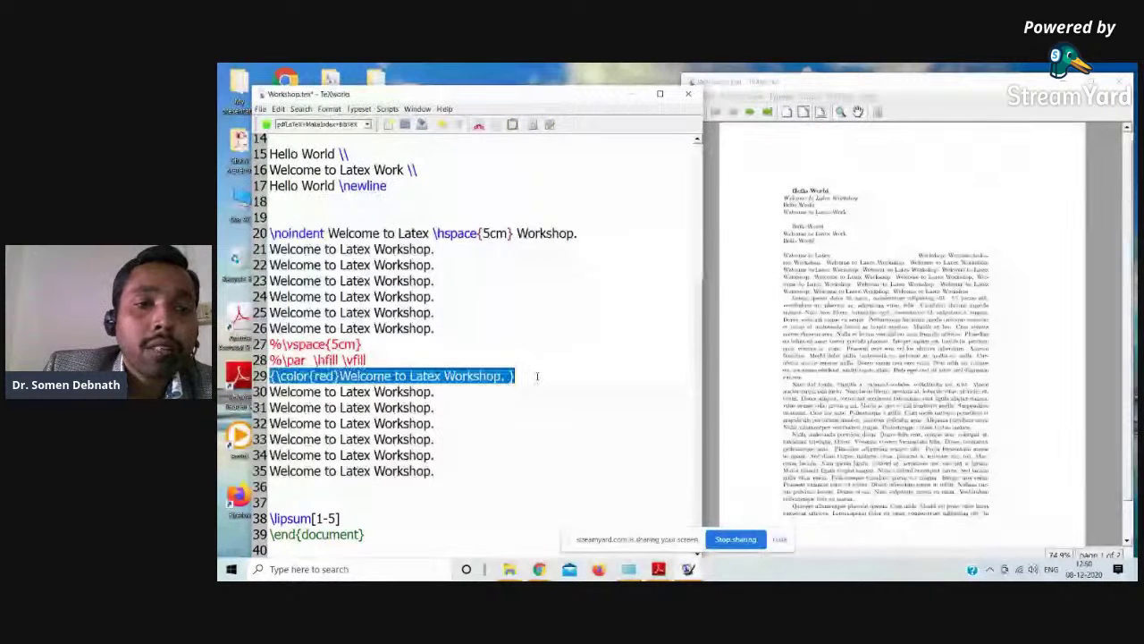
{"action": "key", "text": "ctrl+t"}
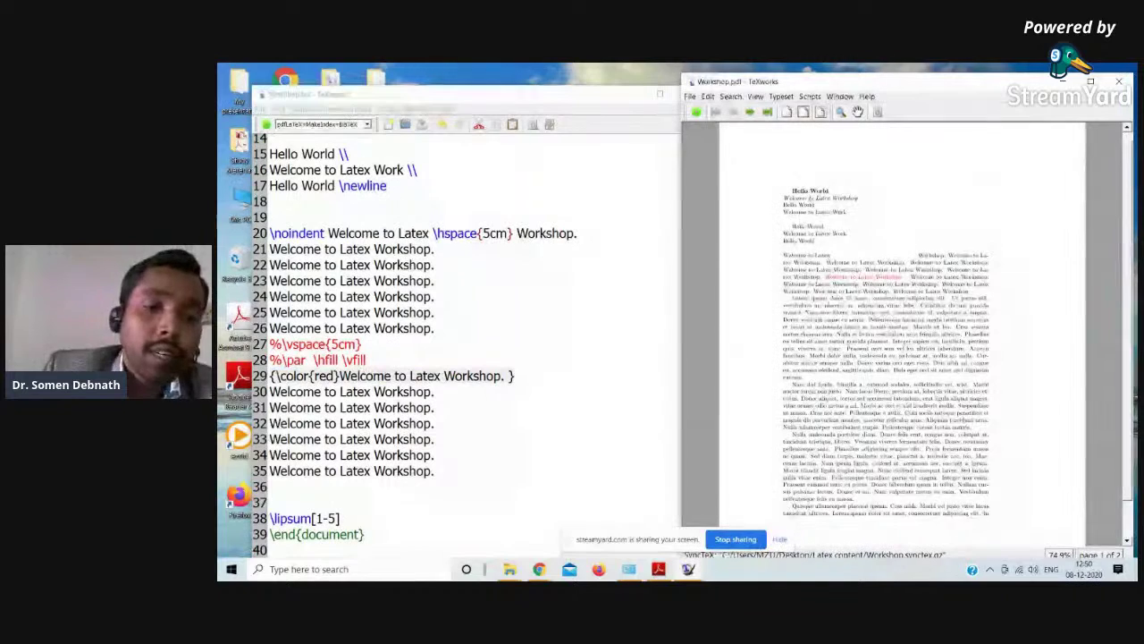
{"action": "key", "text": "ctrl+apostrophe"}
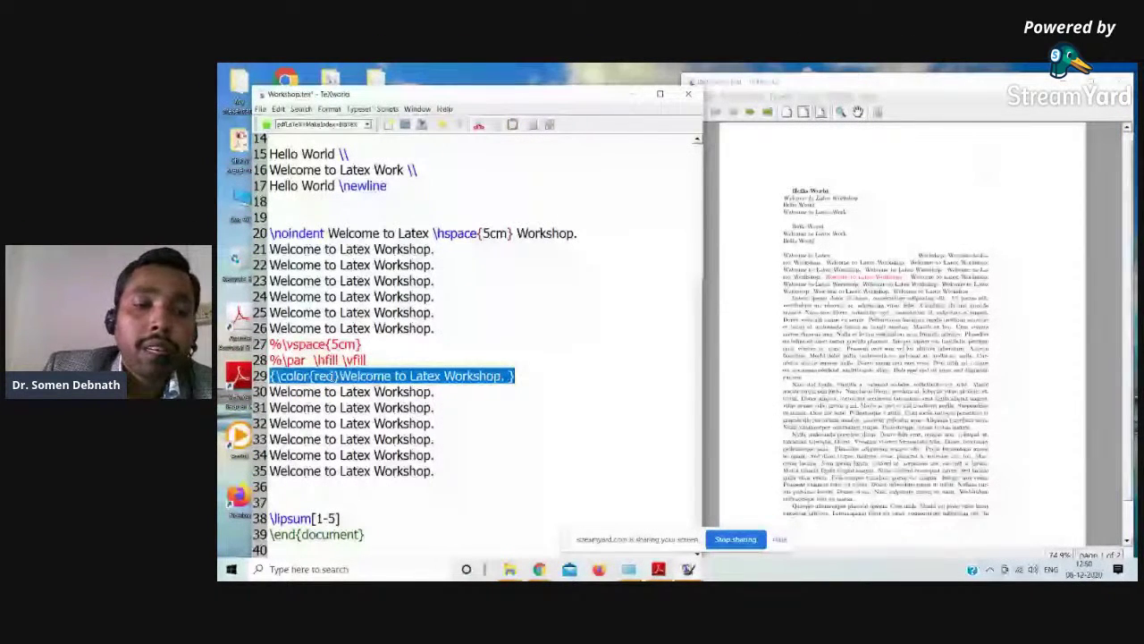
- Change the colour name on line 29 to blue, and typeset the document
{"action": "left_click", "coordinate": [328, 392]}
{"action": "left_click_drag", "start_coordinate": [325, 375], "coordinate": [312, 376]}
{"action": "type", "text": "blue"}
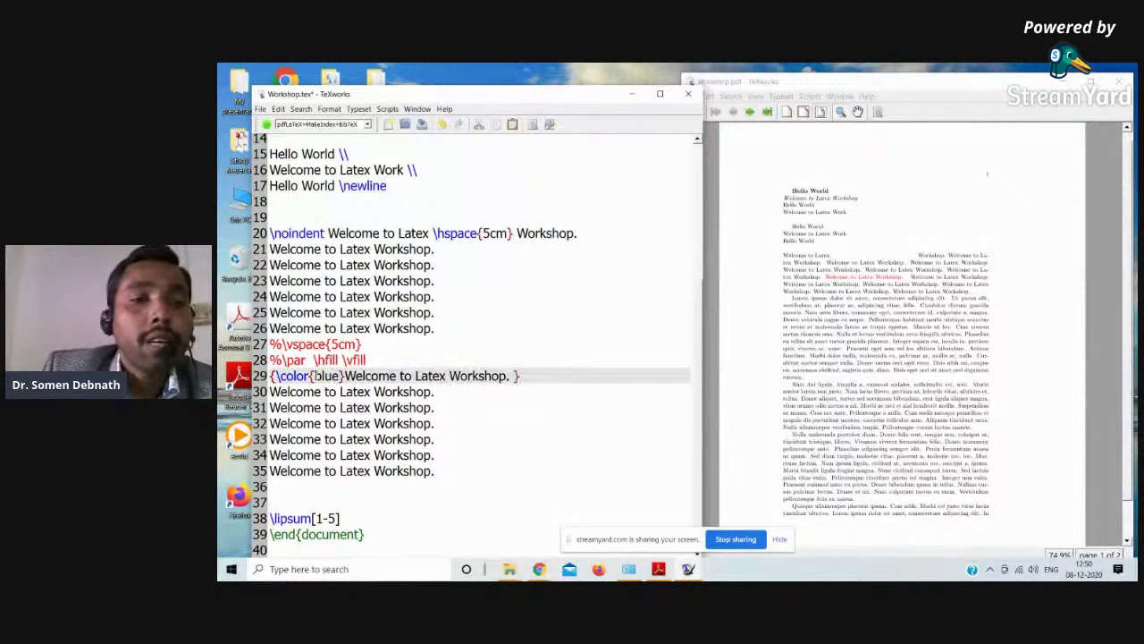
{"action": "left_click", "coordinate": [265, 124]}
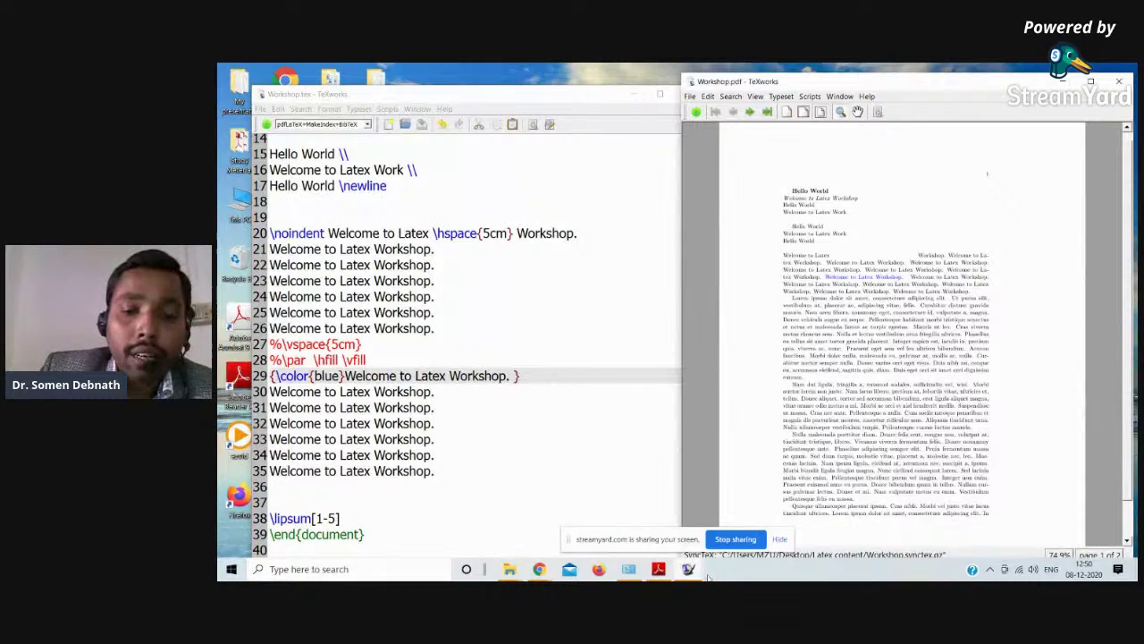
- Insert an itemize environment with one \item below line 35's "Welcome to Latex Workshop.", and remove the placeholder bullet after \end{itemize}
{"action": "left_click", "coordinate": [659, 569]}
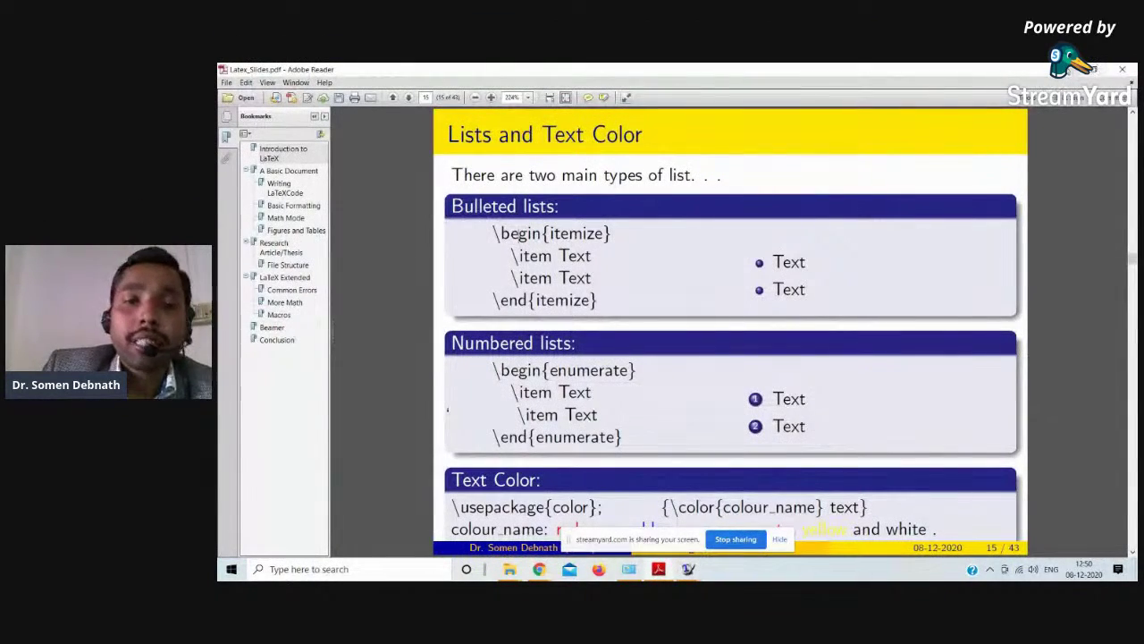
{"action": "key", "text": "alt+Tab"}
{"action": "left_click", "coordinate": [479, 326]}
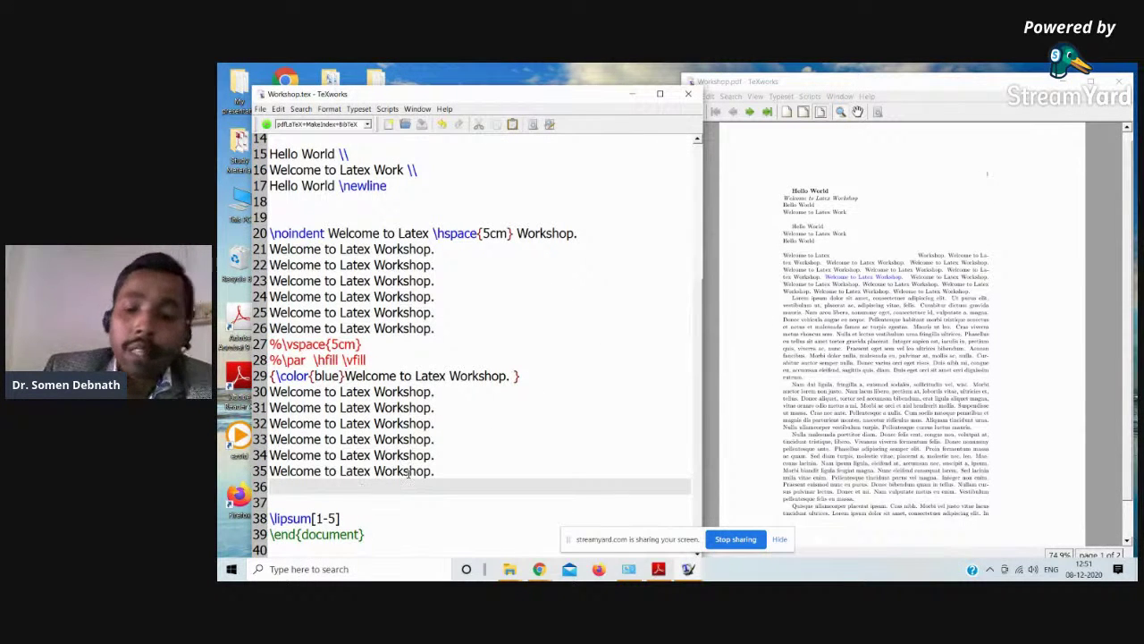
{"action": "key", "text": "Return"}
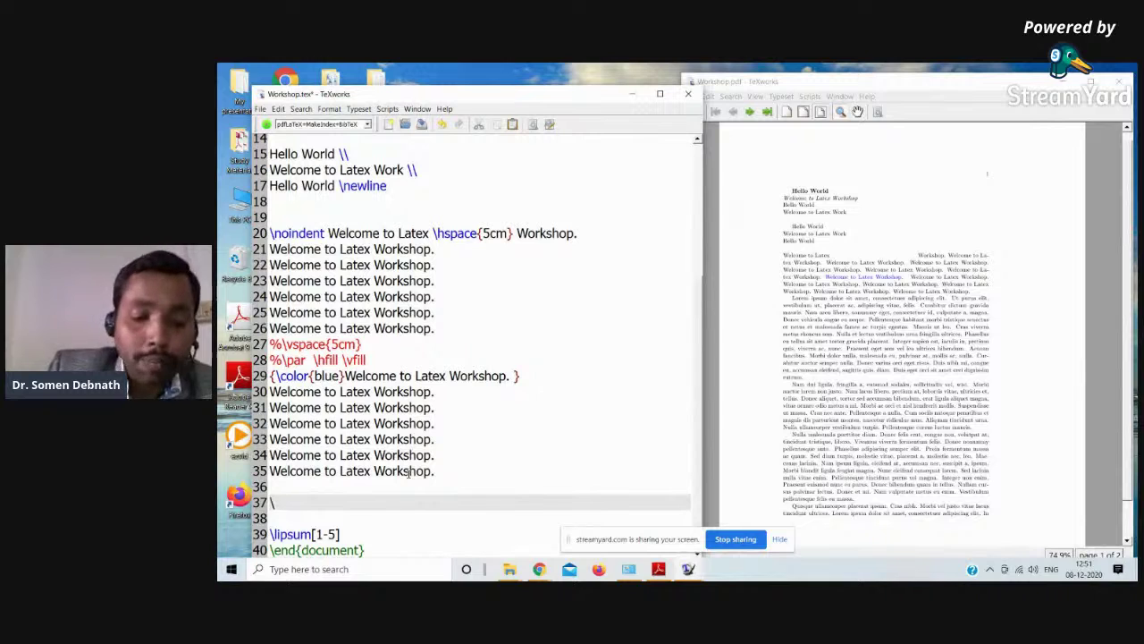
{"action": "type", "text": "\\be"}
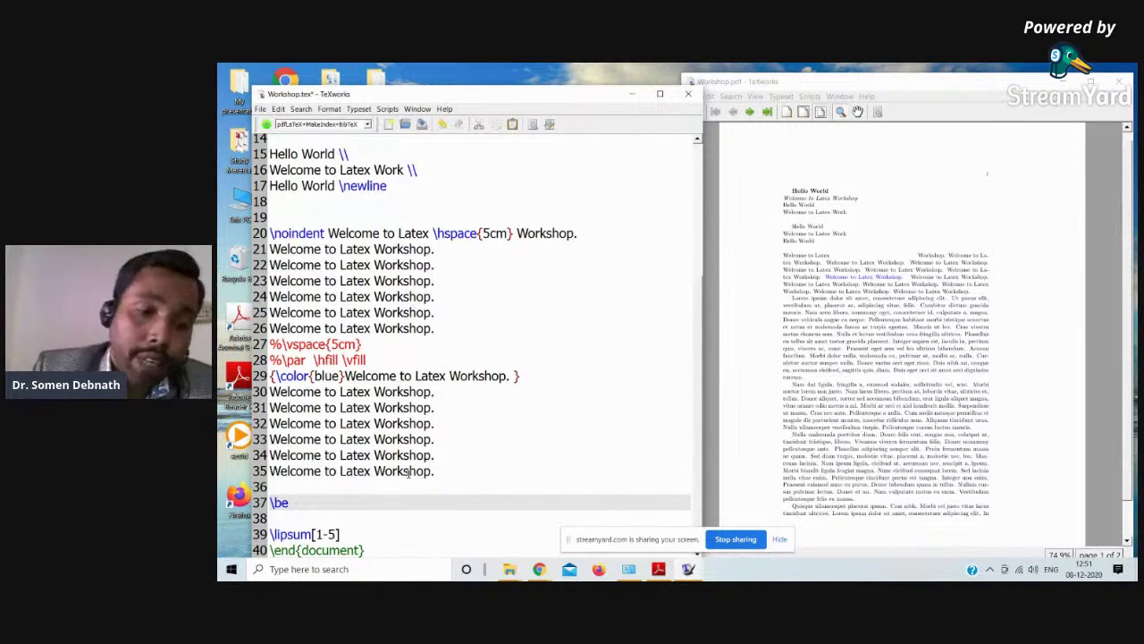
{"action": "type", "text": "g"}
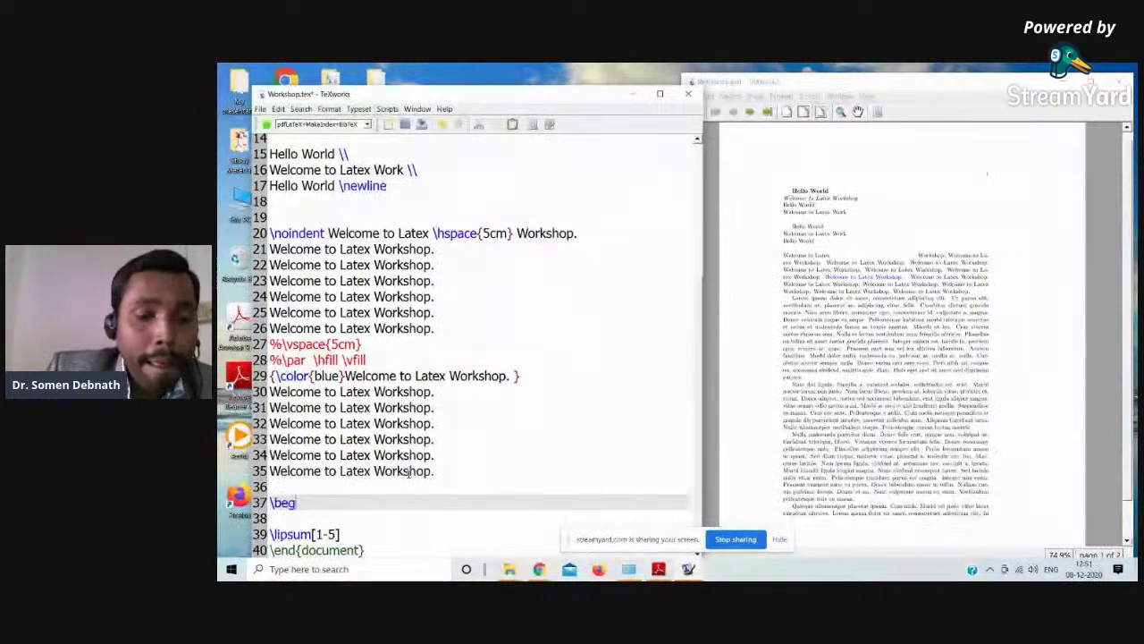
{"action": "type", "text": "in{"}
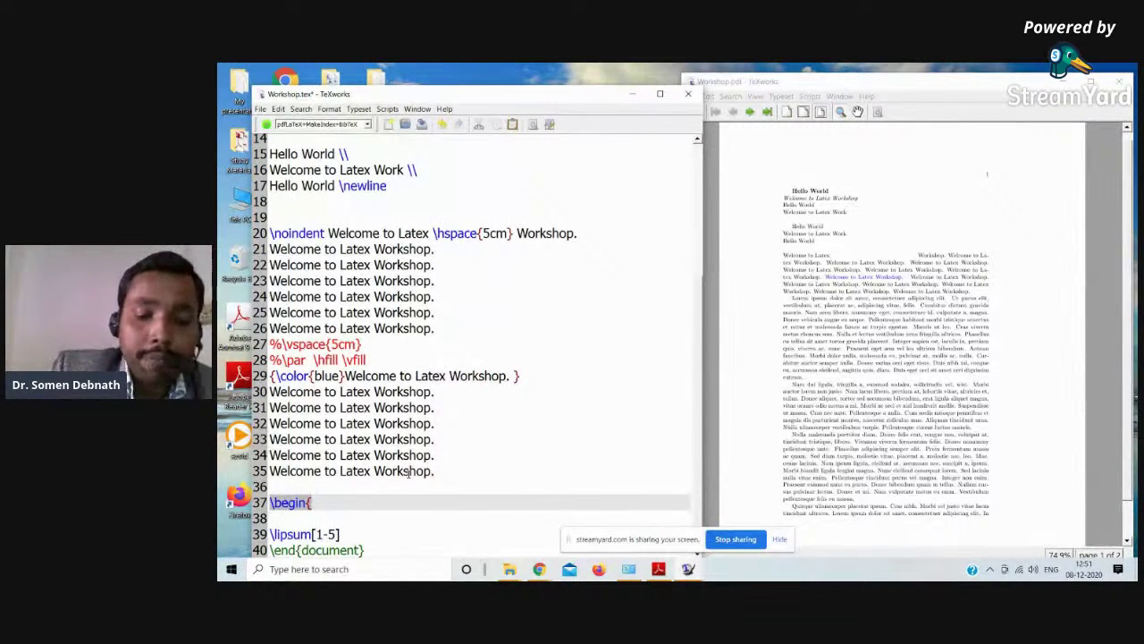
{"action": "type", "text": "ite"}
{"action": "key", "text": "Tab"}
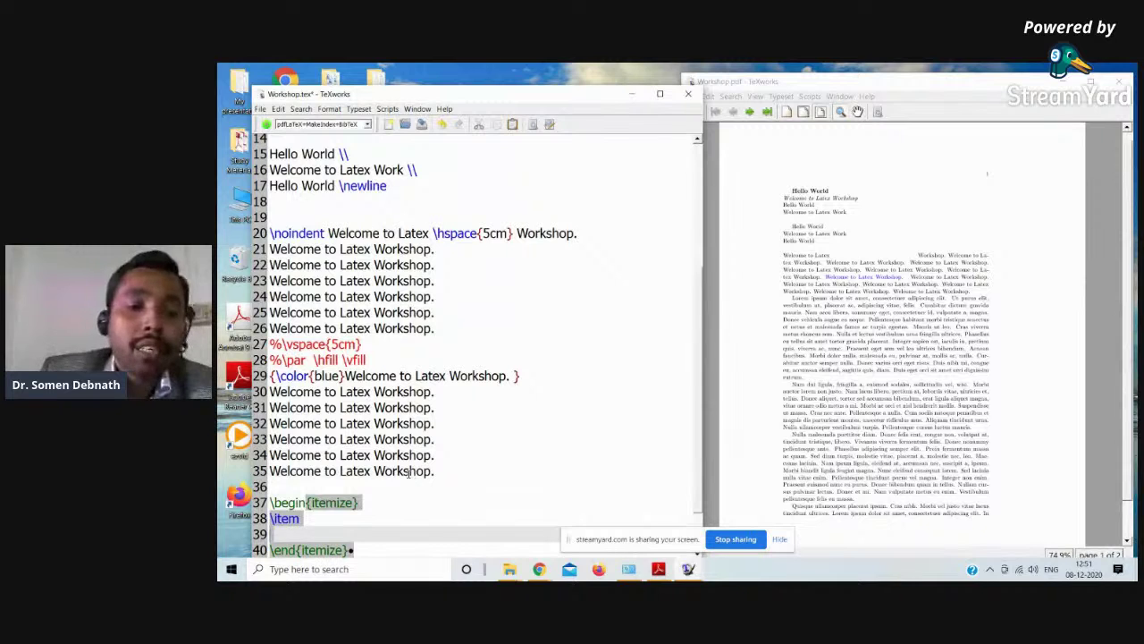
{"action": "scroll", "coordinate": [409, 474], "scroll_direction": "down", "scroll_amount": 2}
{"action": "left_click", "coordinate": [379, 486]}
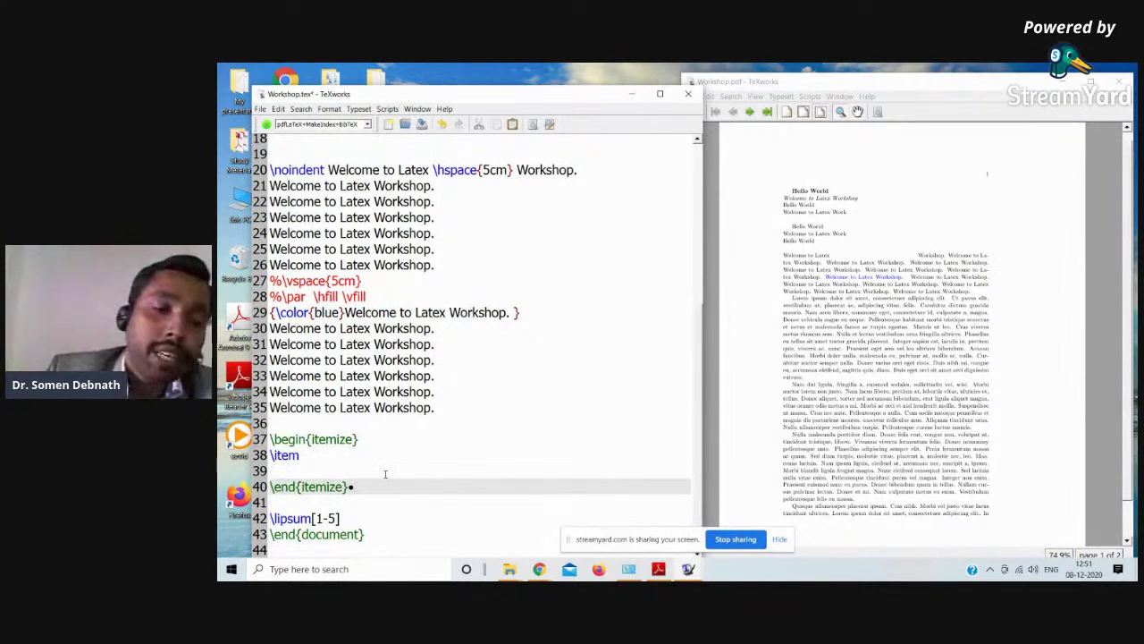
{"action": "key", "text": "BackSpace"}
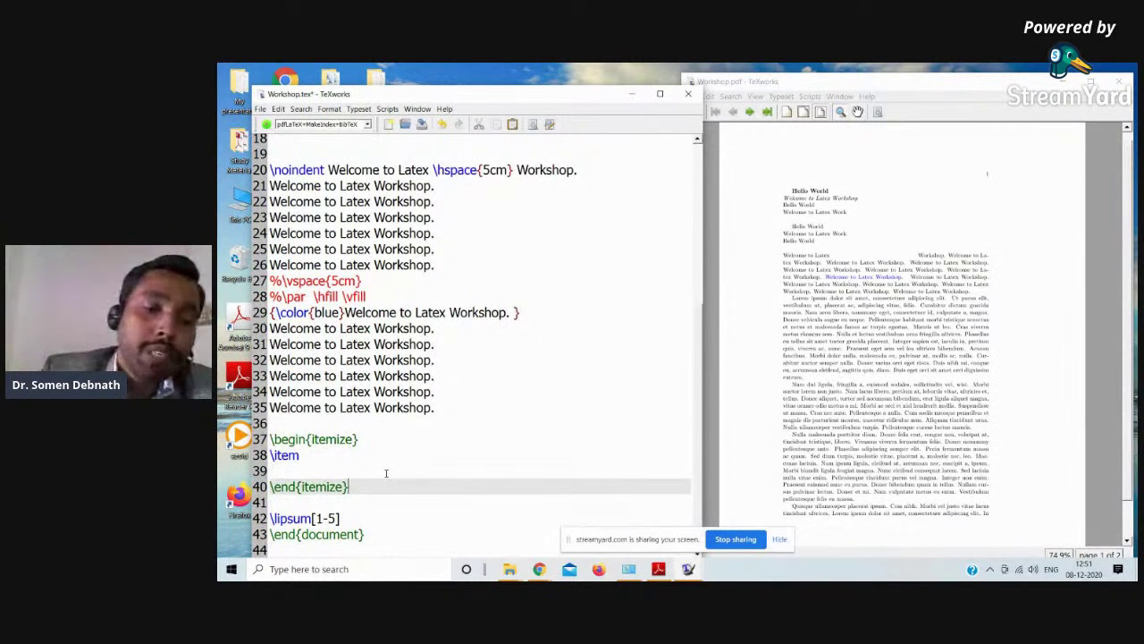
- Enter dsghdksfhjlk as the first list item's text, and add a second \item with the text dfhfdhj
{"action": "left_click", "coordinate": [324, 454]}
{"action": "type", "text": "dsghdksfhjlk"}
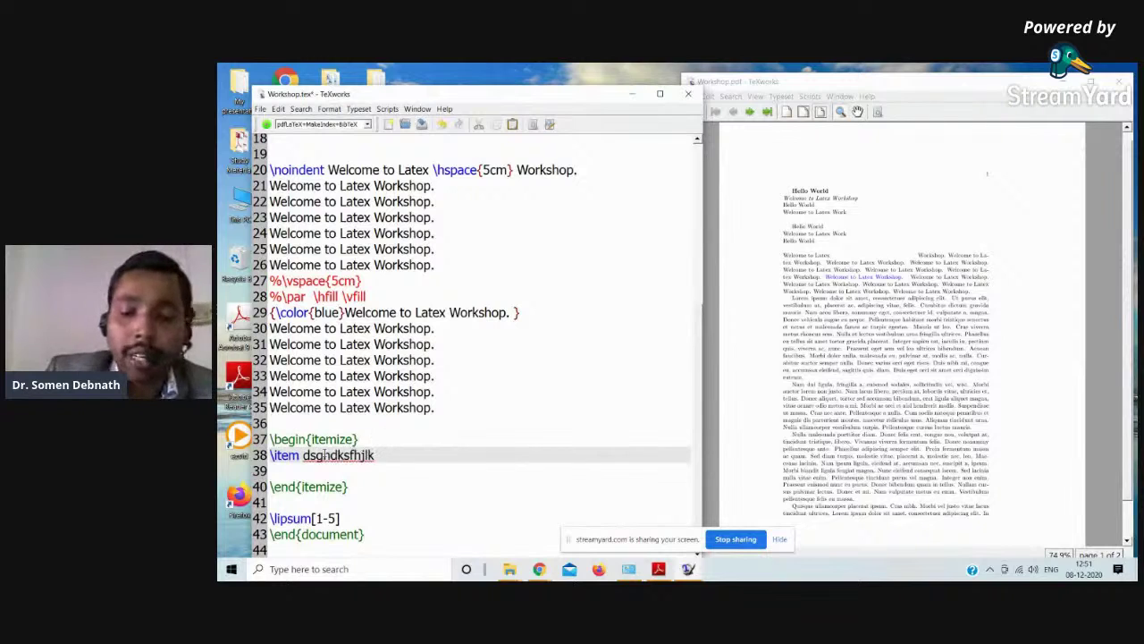
{"action": "key", "text": "Return"}
{"action": "type", "text": "\\i"}
{"action": "key", "text": "Tab"}
{"action": "key", "text": "Tab"}
{"action": "key", "text": "Tab"}
{"action": "key", "text": "Tab"}
{"action": "key", "text": "Tab"}
{"action": "key", "text": "Return"}
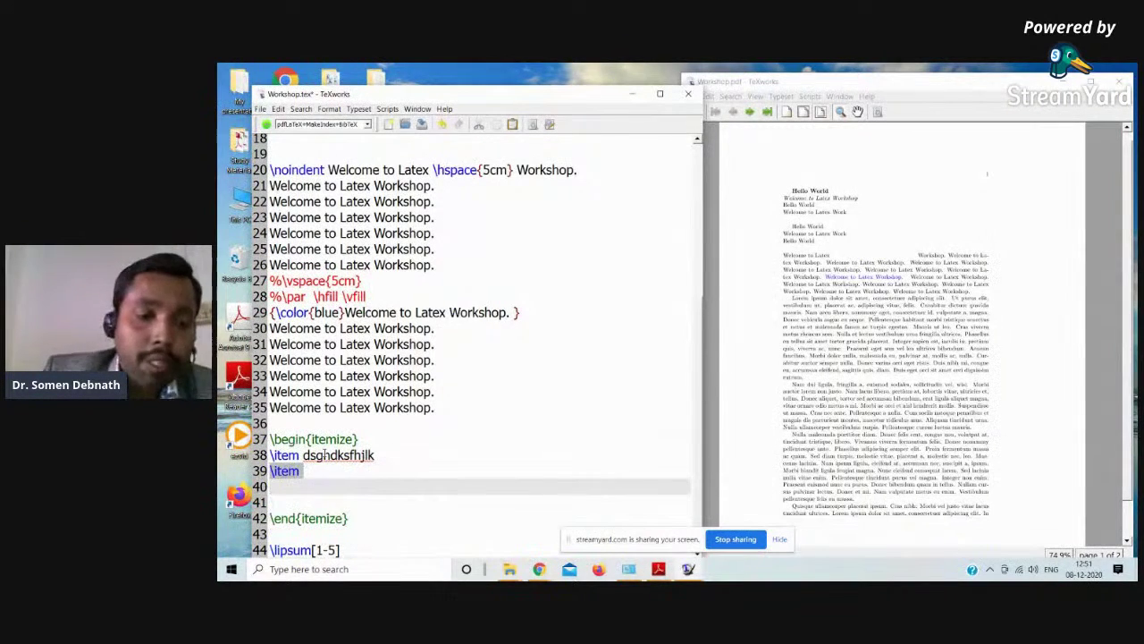
{"action": "left_click", "coordinate": [315, 475]}
{"action": "type", "text": "dfhfdhj"}
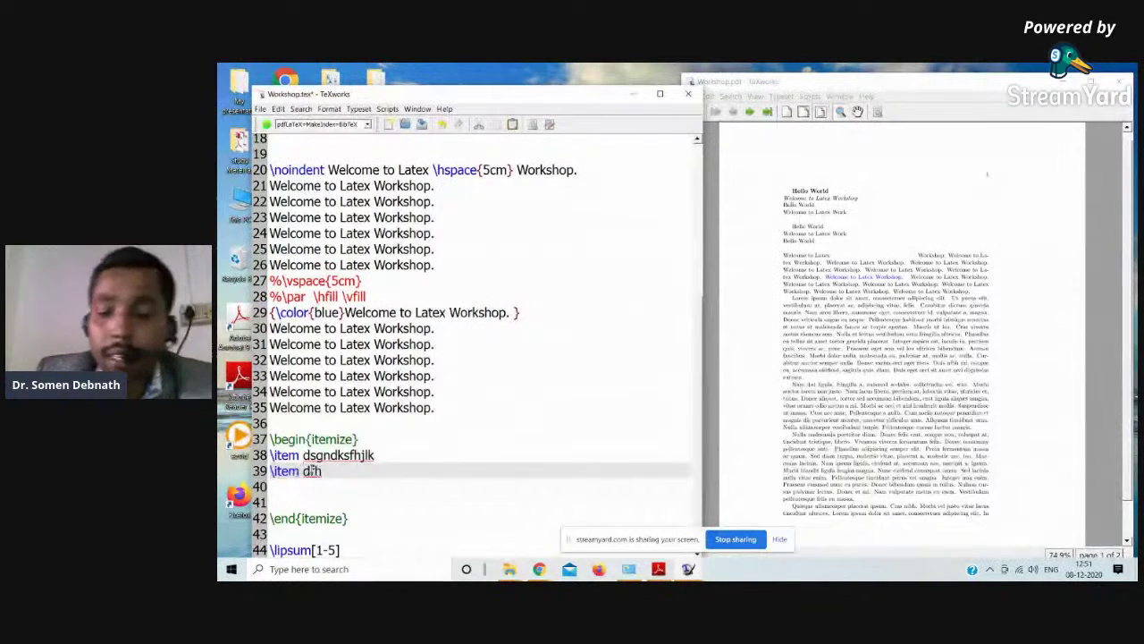
- Delete the blank lines before \end{itemize}, and typeset the document to check the bulleted list
{"action": "left_click", "coordinate": [289, 489]}
{"action": "key", "text": "Delete"}
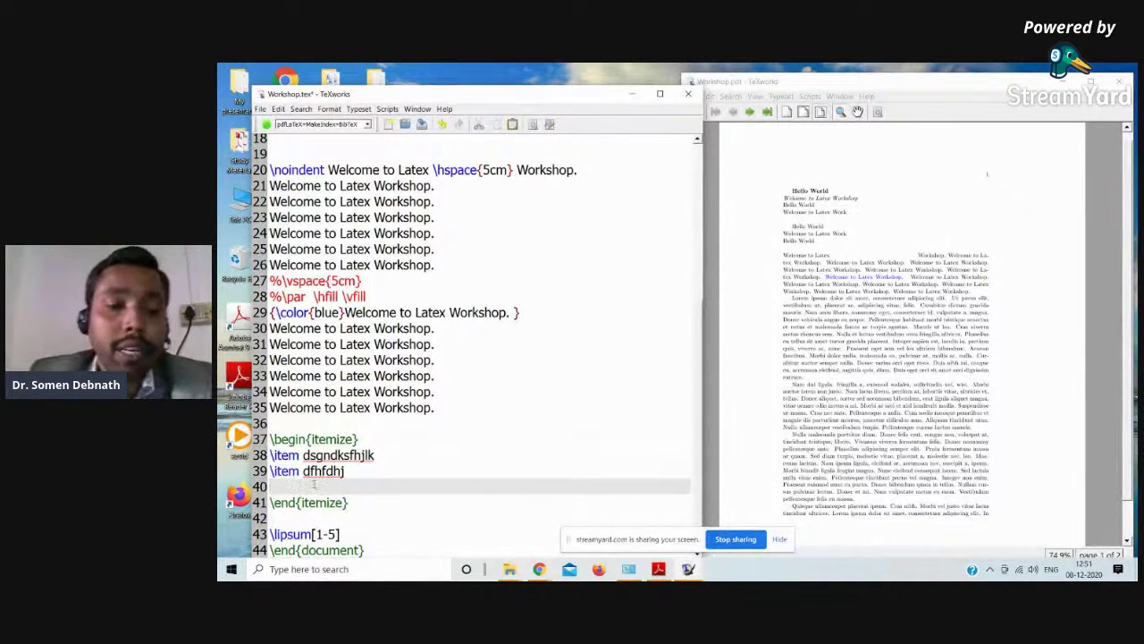
{"action": "key", "text": "Delete"}
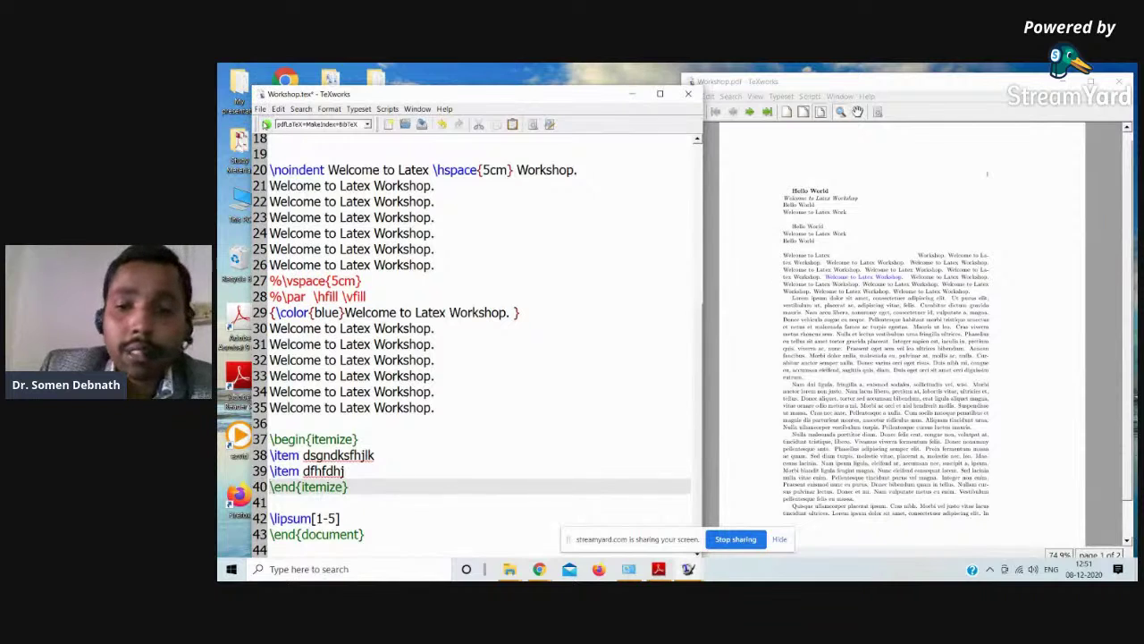
{"action": "key", "text": "ctrl+t"}
{"action": "left_click_drag", "start_coordinate": [803, 317], "coordinate": [809, 313]}
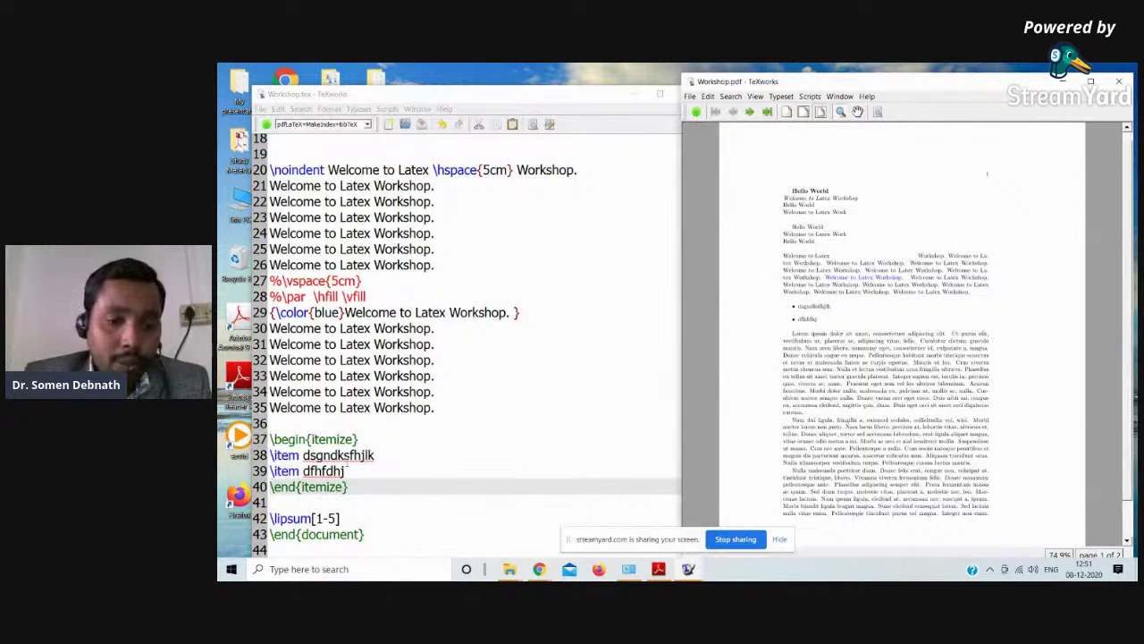
- Replace the first item's text on line 38 with a copy of the six "Welcome to Latex Workshop." lines 30 to 35
{"action": "left_click_drag", "start_coordinate": [435, 408], "coordinate": [270, 328]}
{"action": "key", "text": "ctrl+c"}
{"action": "left_click_drag", "start_coordinate": [404, 455], "coordinate": [303, 455]}
{"action": "key", "text": "ctrl+v"}
{"action": "scroll", "coordinate": [356, 489], "scroll_direction": "down", "scroll_amount": 2}
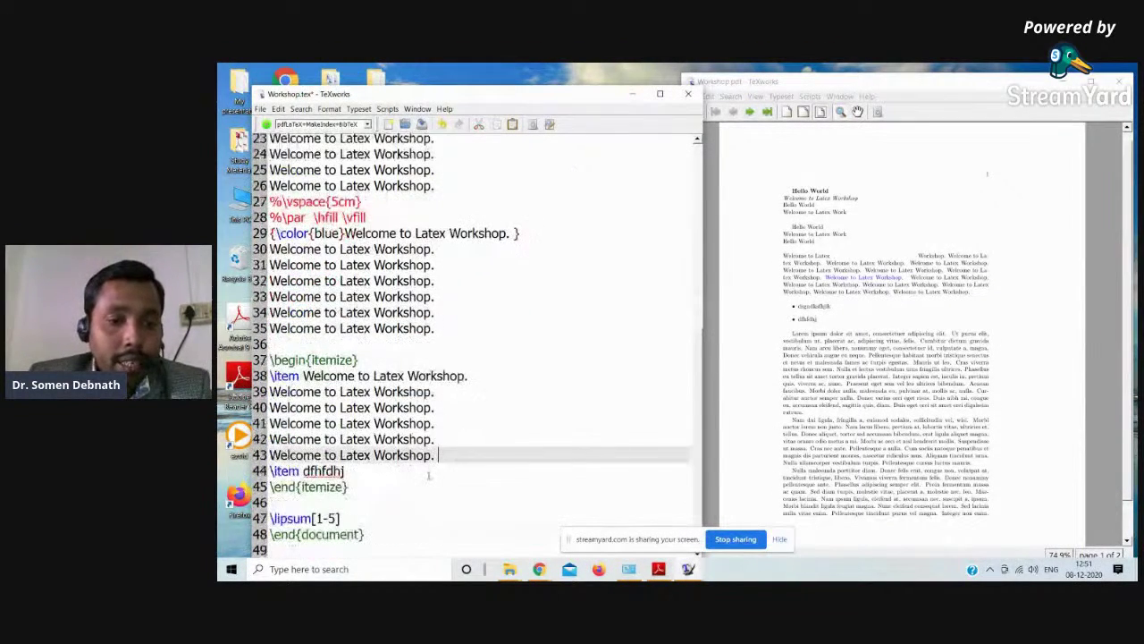
- Replace the second item's text dfhfdhj with the same copied "Welcome to Latex Workshop." lines, and typeset the document
{"action": "double_click", "coordinate": [345, 471]}
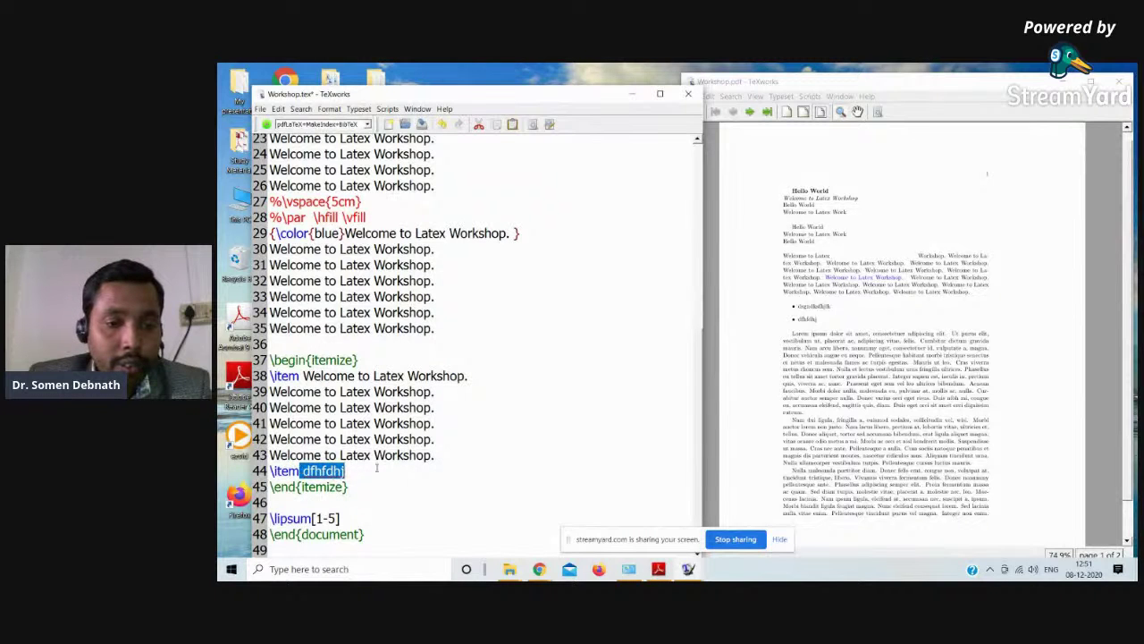
{"action": "left_click", "coordinate": [377, 467]}
{"action": "key", "text": "ctrl+shift+Left"}
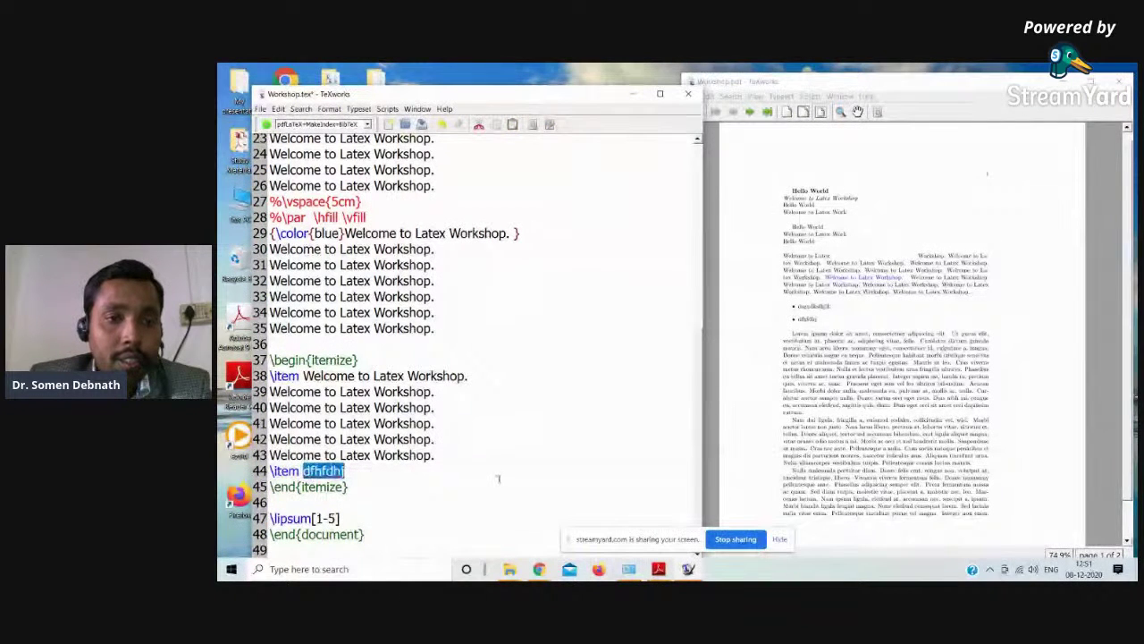
{"action": "scroll", "coordinate": [421, 410], "scroll_direction": "up", "scroll_amount": 4}
{"action": "scroll", "coordinate": [400, 333], "scroll_direction": "up", "scroll_amount": 4}
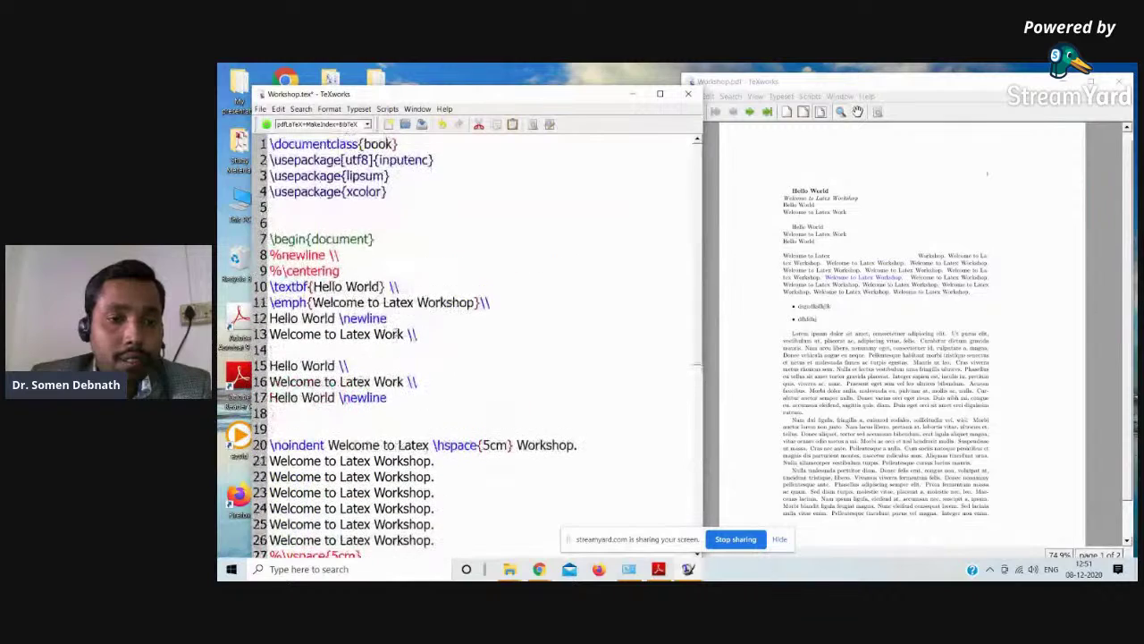
{"action": "scroll", "coordinate": [392, 473], "scroll_direction": "down", "scroll_amount": 8}
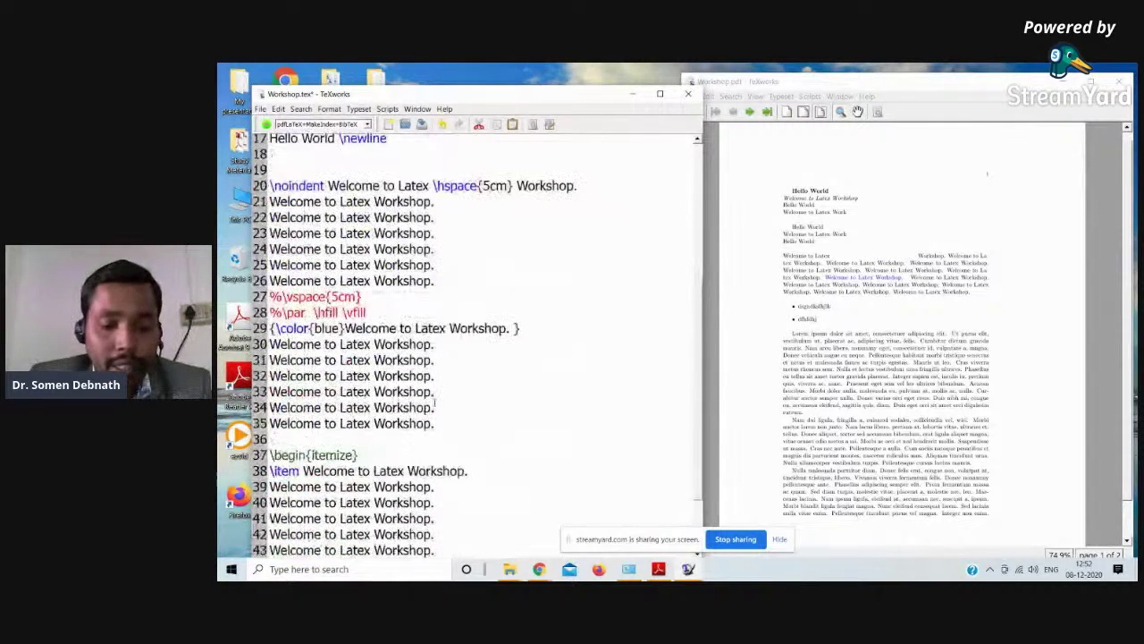
{"action": "key", "text": "ctrl+v"}
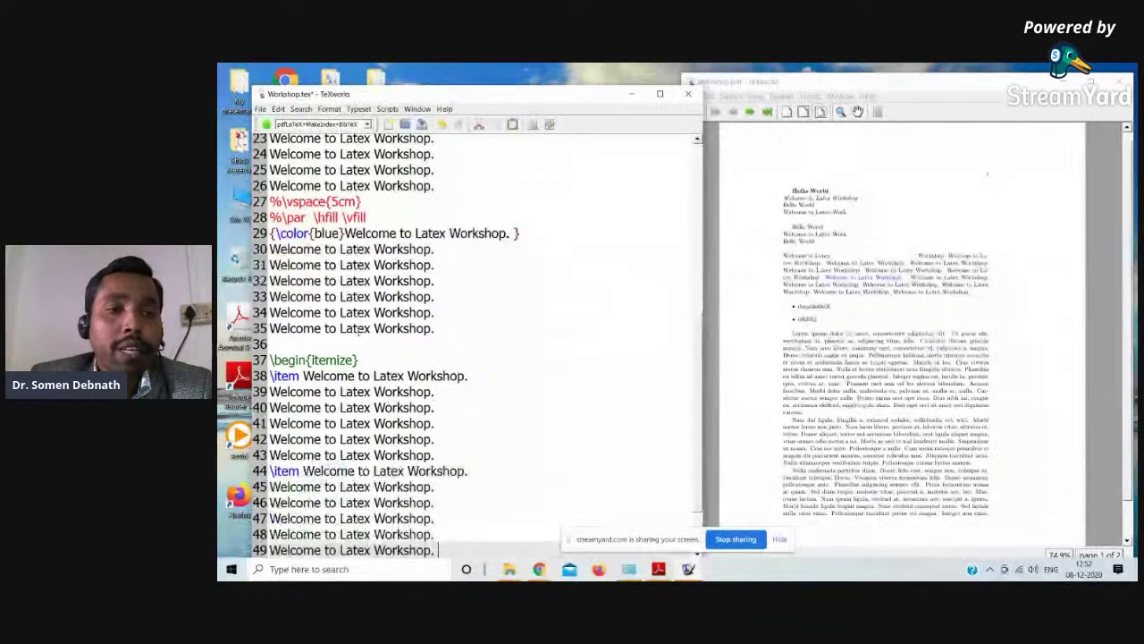
{"action": "key", "text": "ctrl+t"}
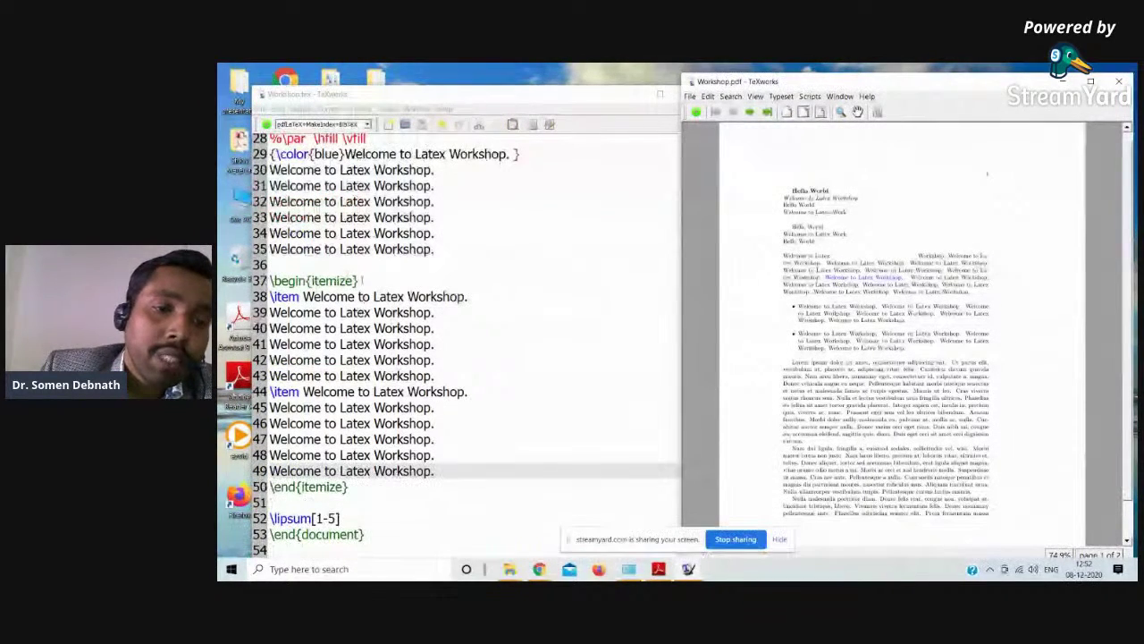
- Add the optional label [a.] directly after the first \item command on line 38
{"action": "left_click", "coordinate": [300, 296]}
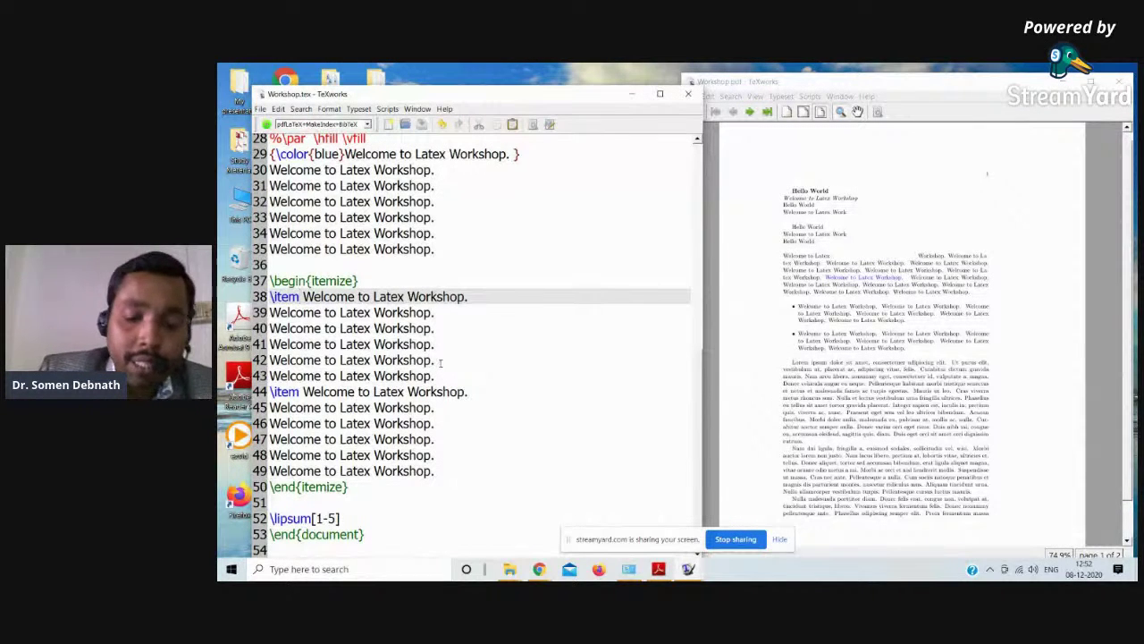
{"action": "type", "text": "9"}
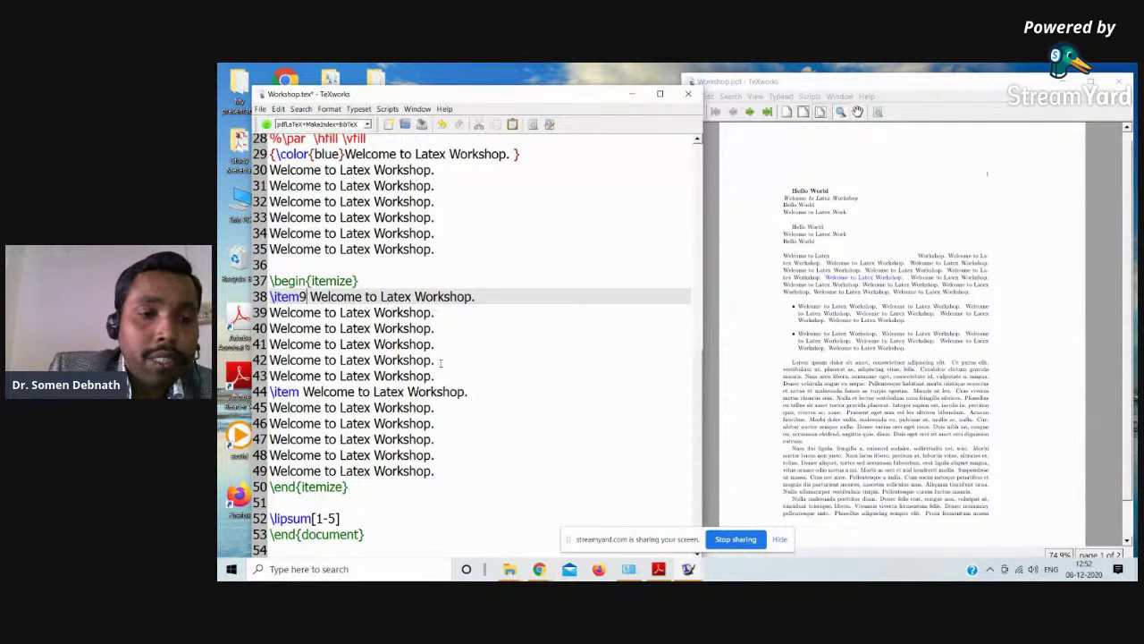
{"action": "key", "text": "BackSpace"}
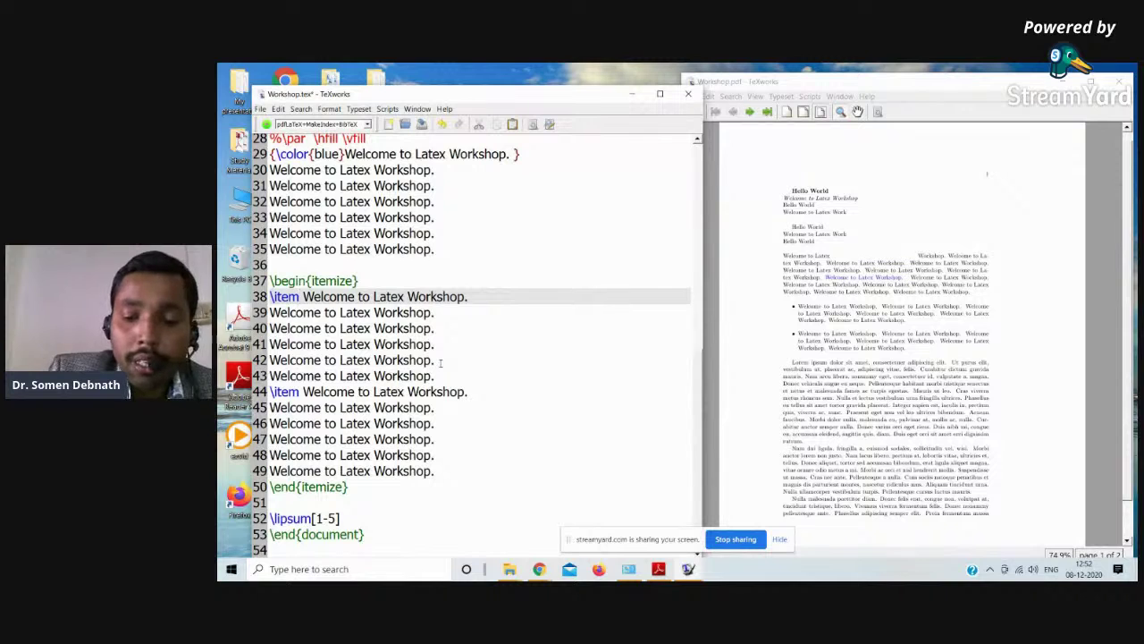
{"action": "type", "text": "[]"}
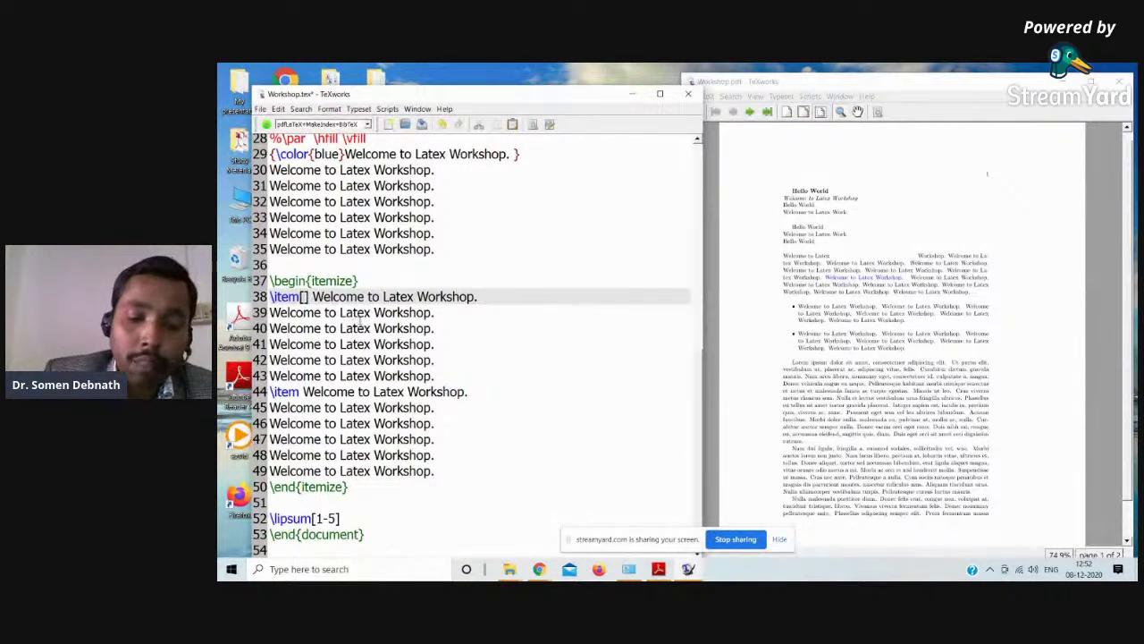
{"action": "type", "text": "a"}
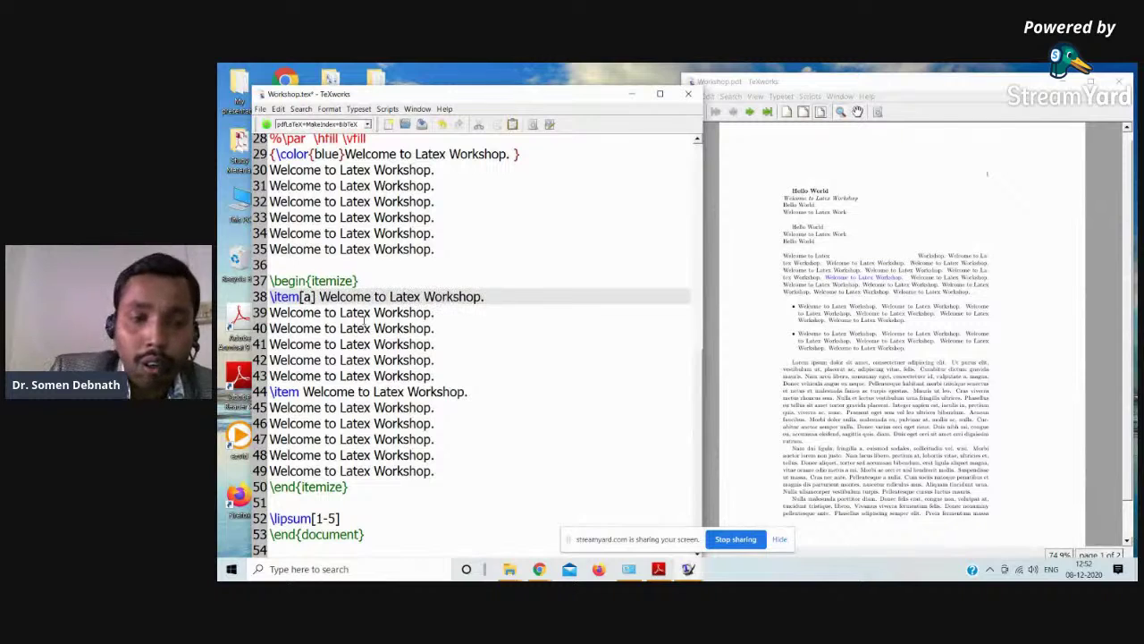
{"action": "type", "text": "."}
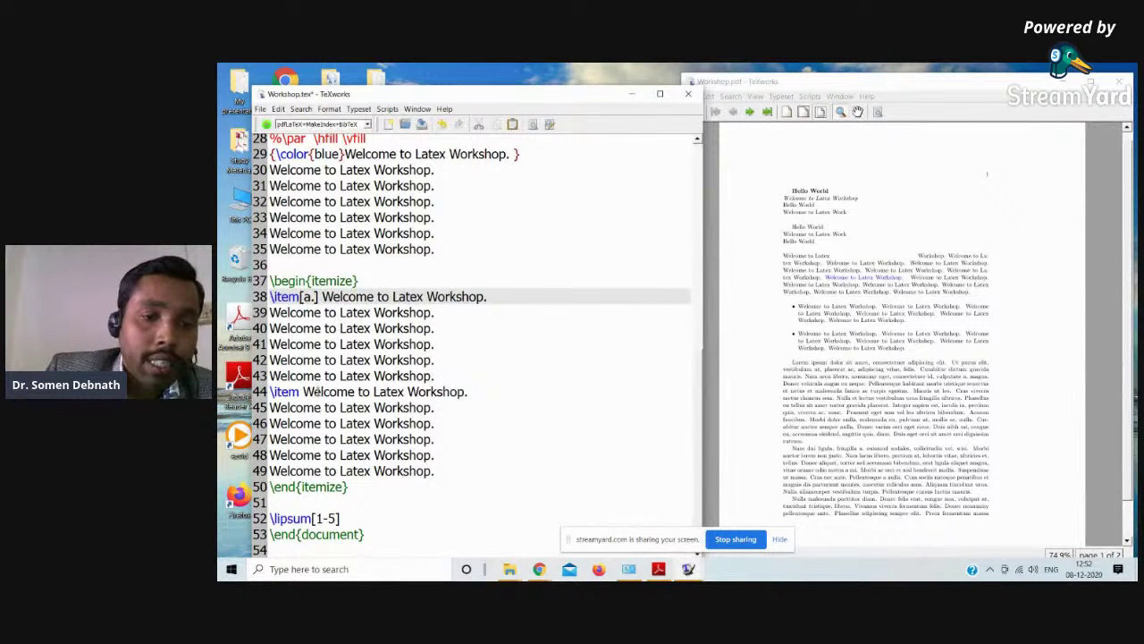
- Add the optional label [b.] after the second \item command on line 44, and typeset the document to check both labels
{"action": "left_click", "coordinate": [300, 392]}
{"action": "type", "text": "[b."}
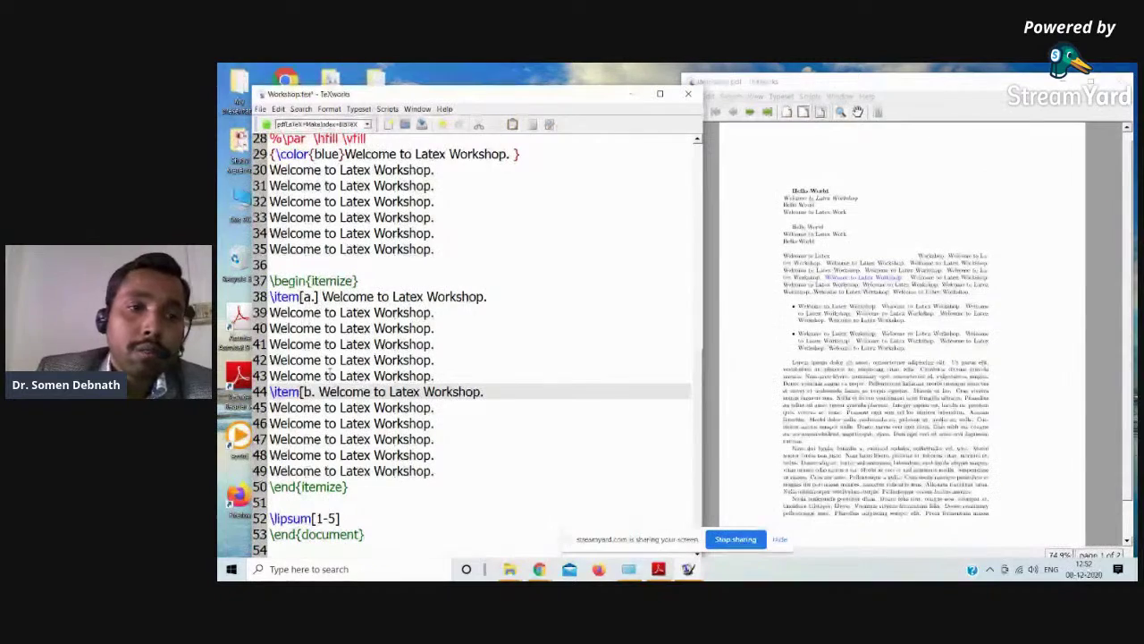
{"action": "type", "text": "]"}
{"action": "key", "text": "ctrl+t"}
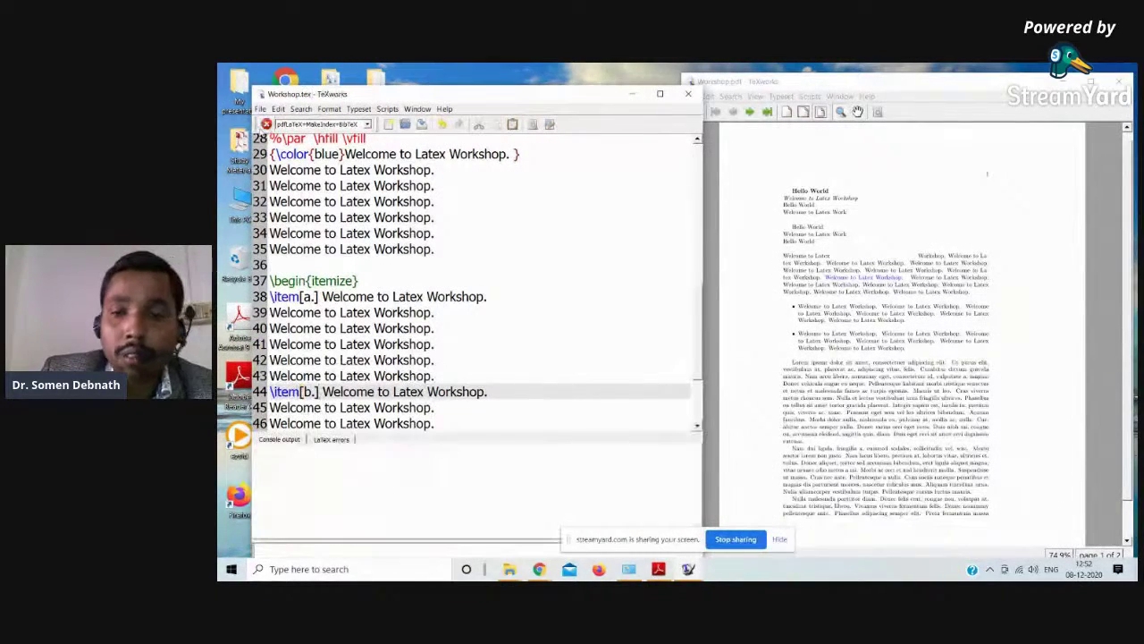
{"action": "left_click", "coordinate": [798, 310]}
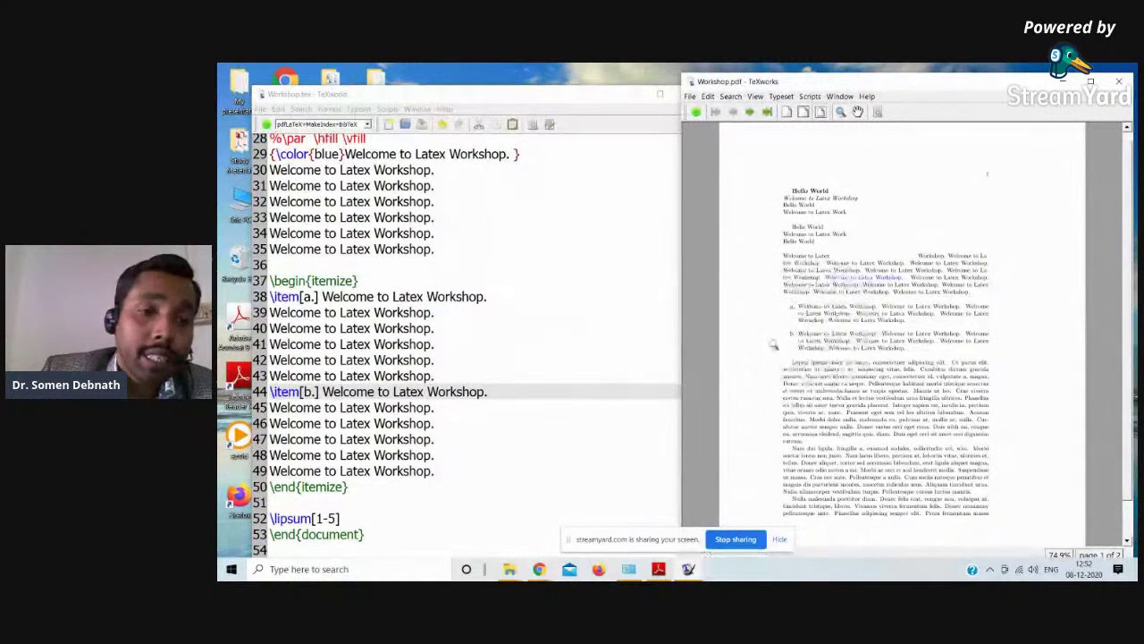
- Replace the [a.] and [b.] item labels on lines 38 and 44 with [*], and typeset the document
{"action": "left_click", "coordinate": [317, 393]}
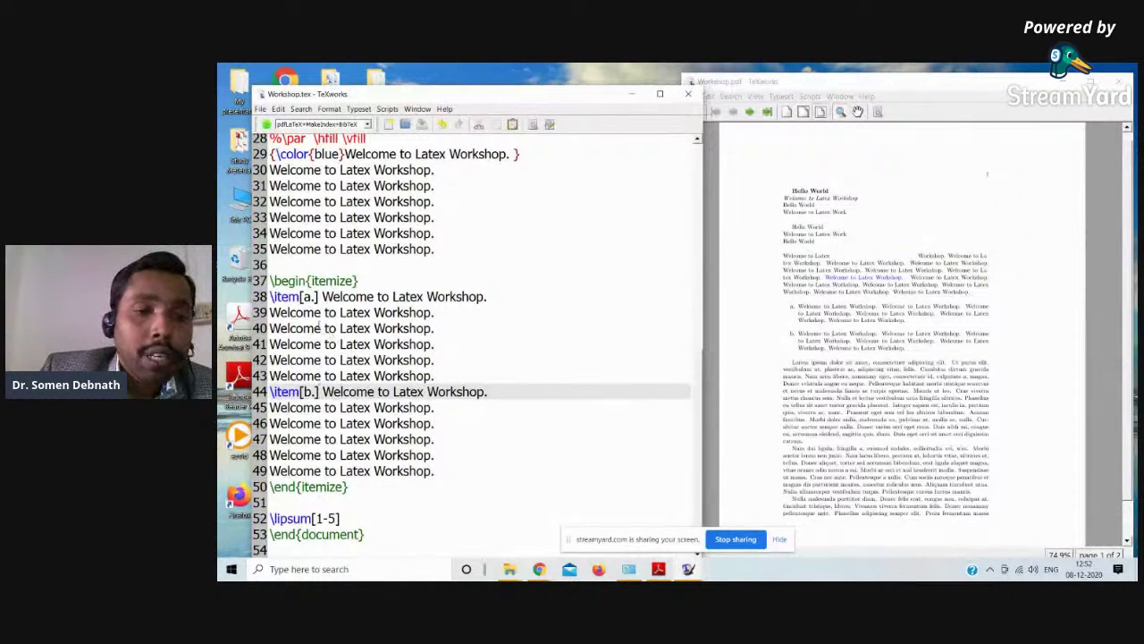
{"action": "double_click", "coordinate": [309, 297]}
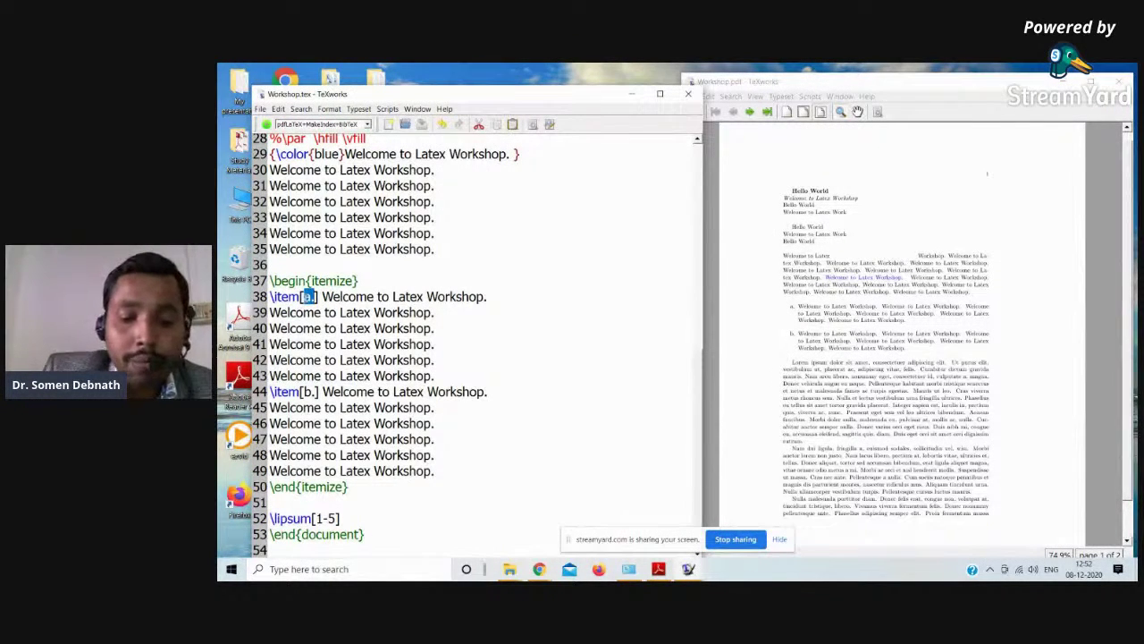
{"action": "type", "text": "*"}
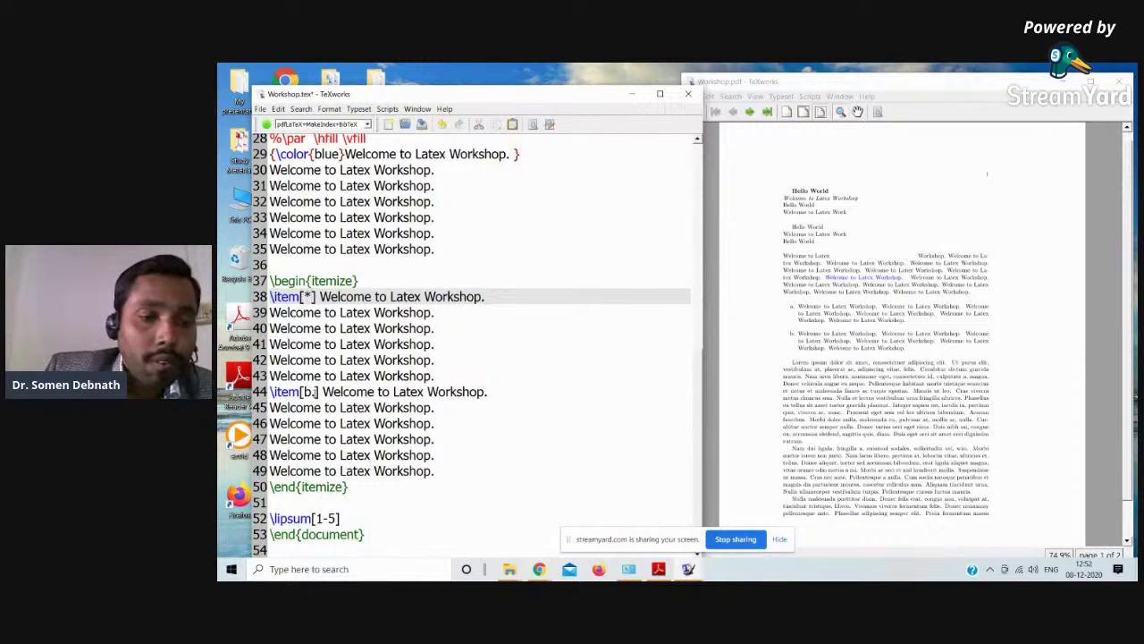
{"action": "double_click", "coordinate": [309, 392]}
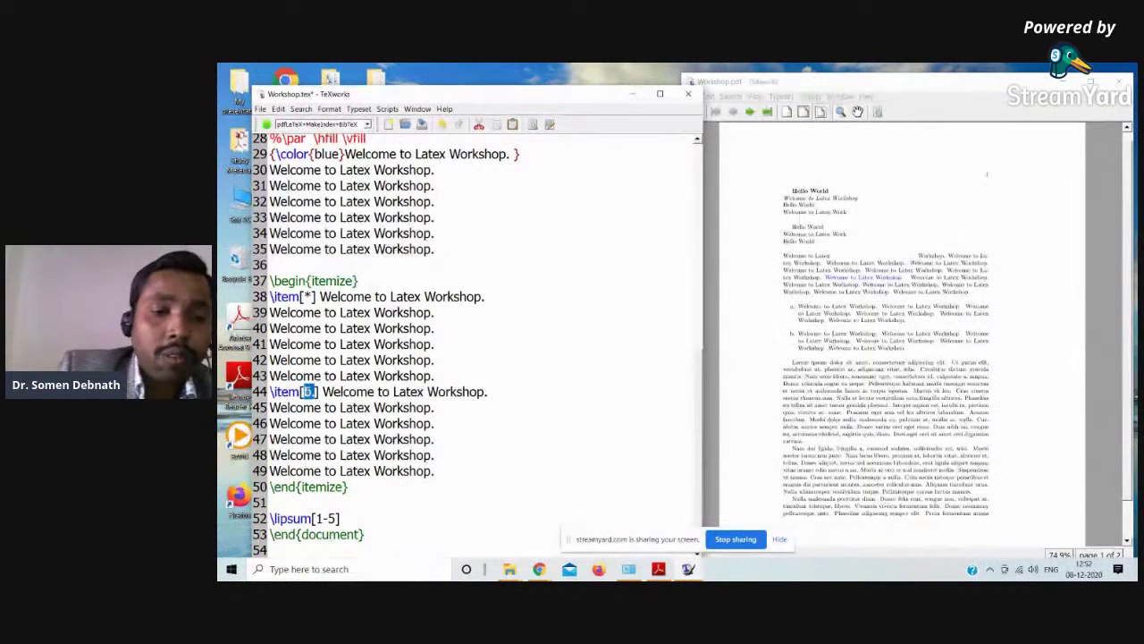
{"action": "type", "text": "*"}
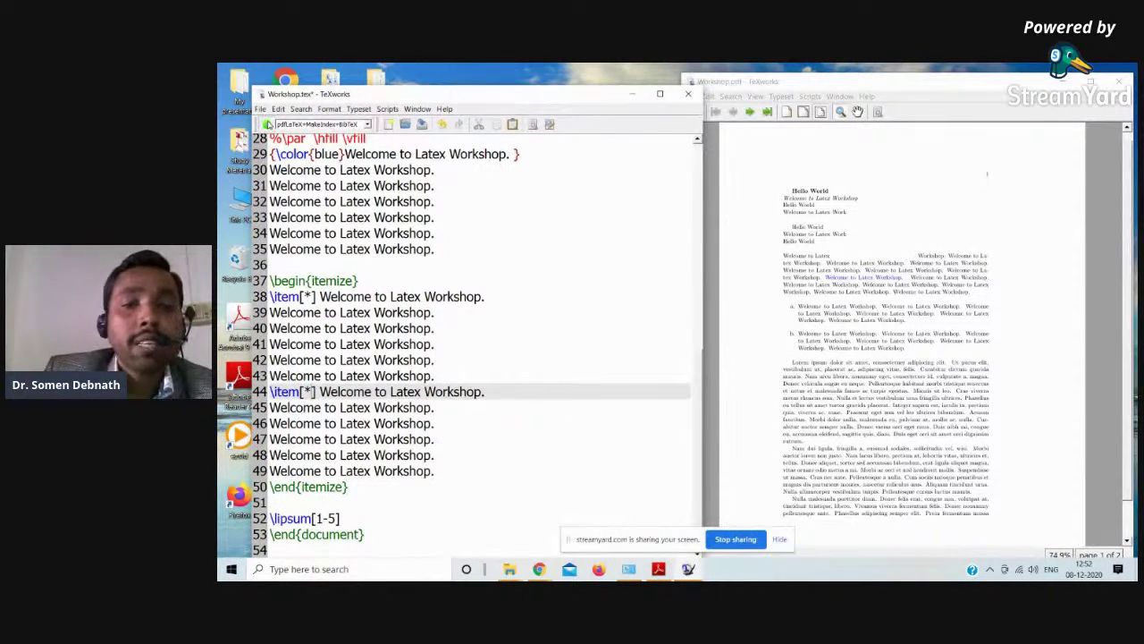
{"action": "left_click", "coordinate": [267, 124]}
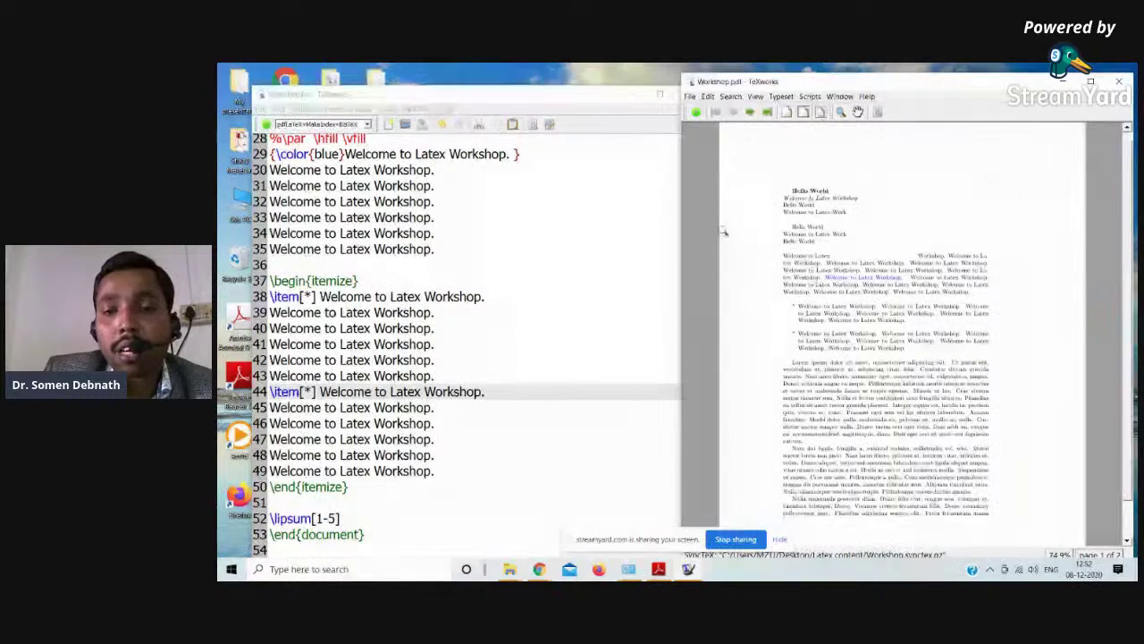
{"action": "left_click", "coordinate": [457, 332]}
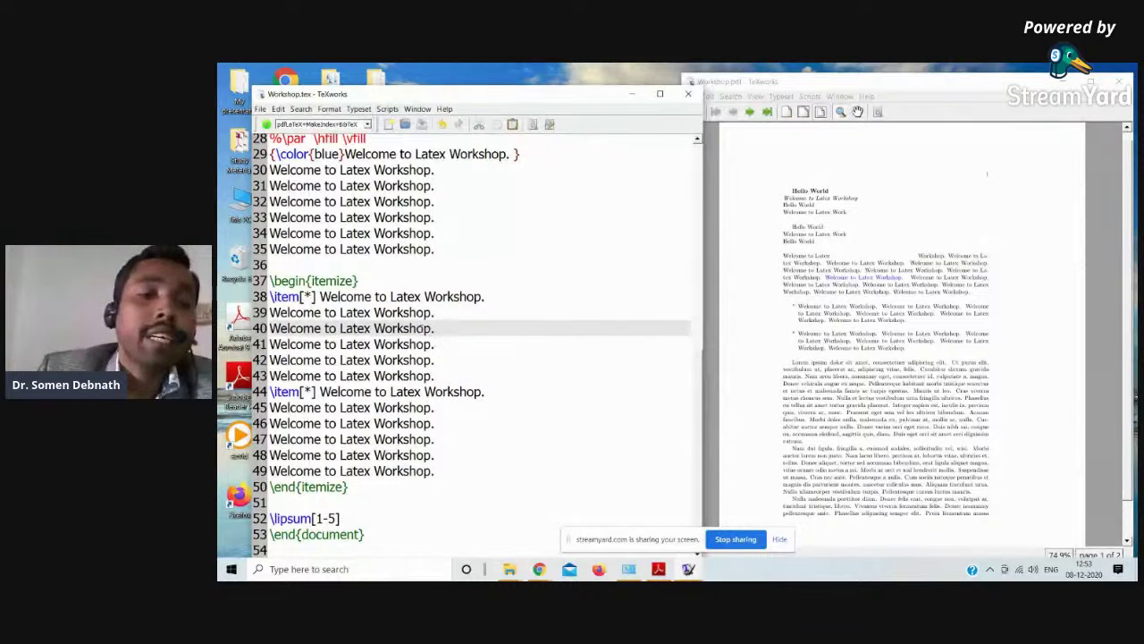
{"action": "double_click", "coordinate": [308, 296]}
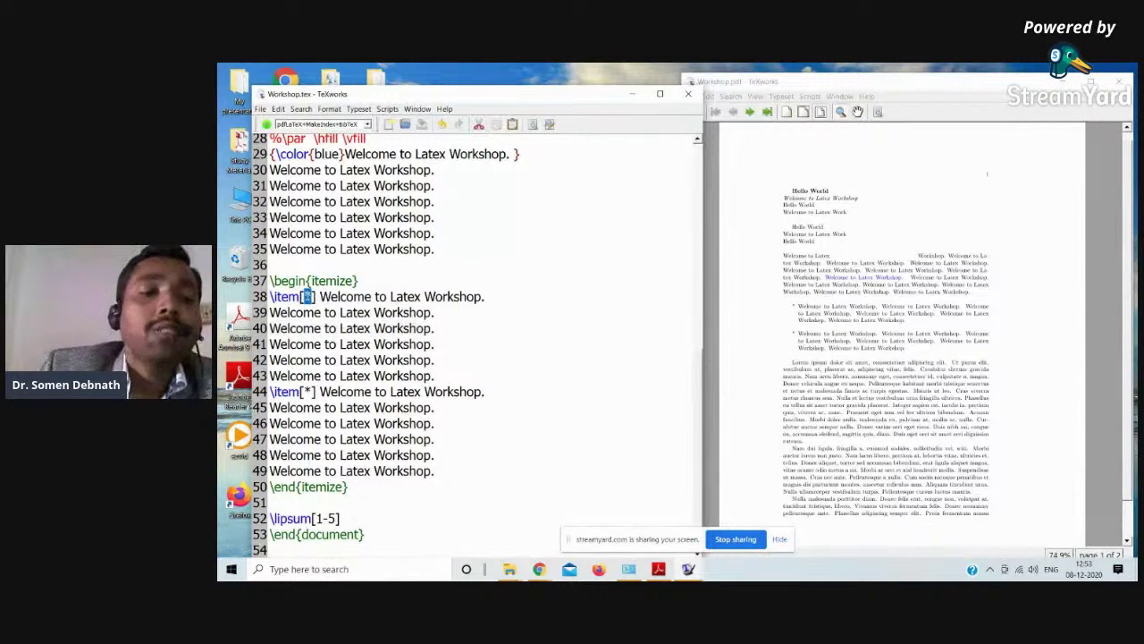
{"action": "left_click", "coordinate": [343, 309]}
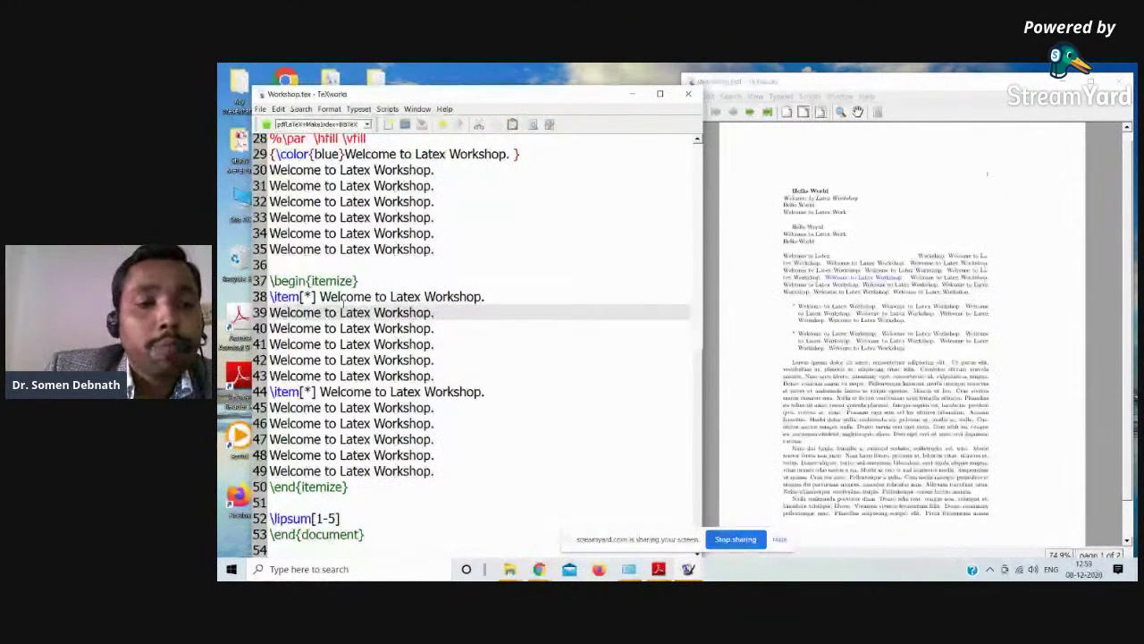
{"action": "left_click", "coordinate": [393, 284]}
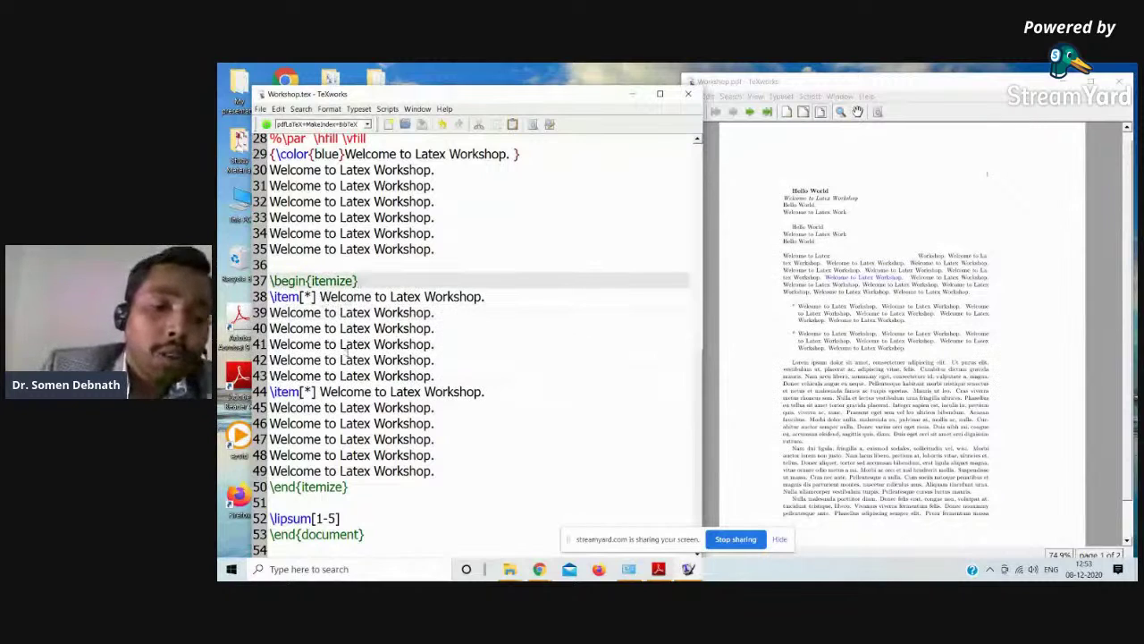
{"action": "left_click", "coordinate": [357, 487]}
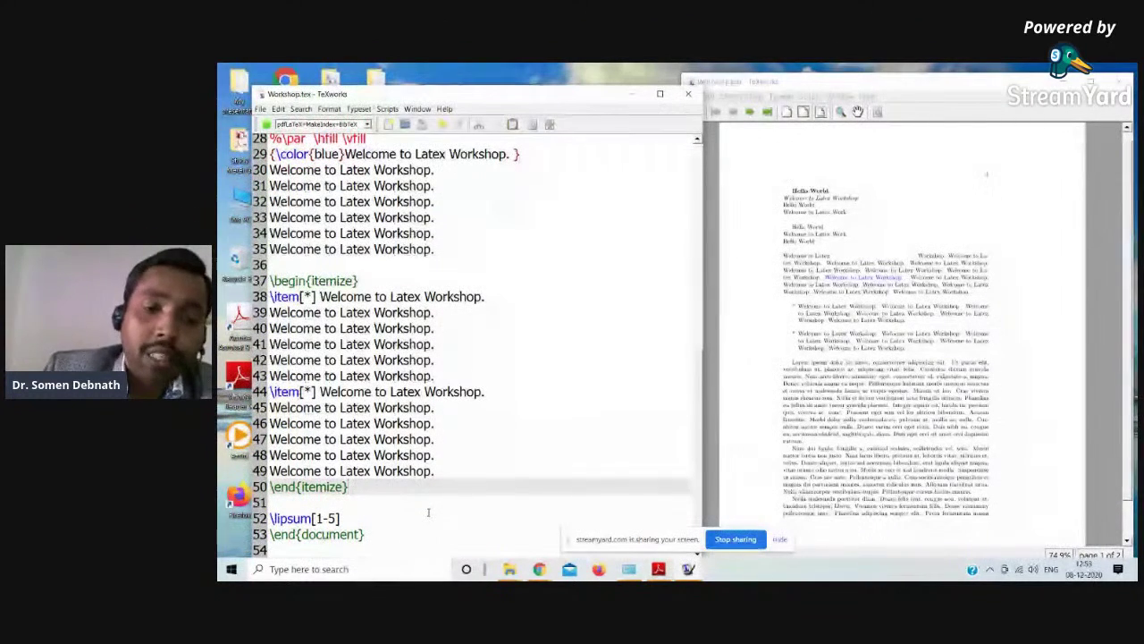
- Insert an enumerate environment on a new line after line 49, nested inside the itemize list before \end{itemize}
{"action": "left_click", "coordinate": [444, 474]}
{"action": "key", "text": "Return"}
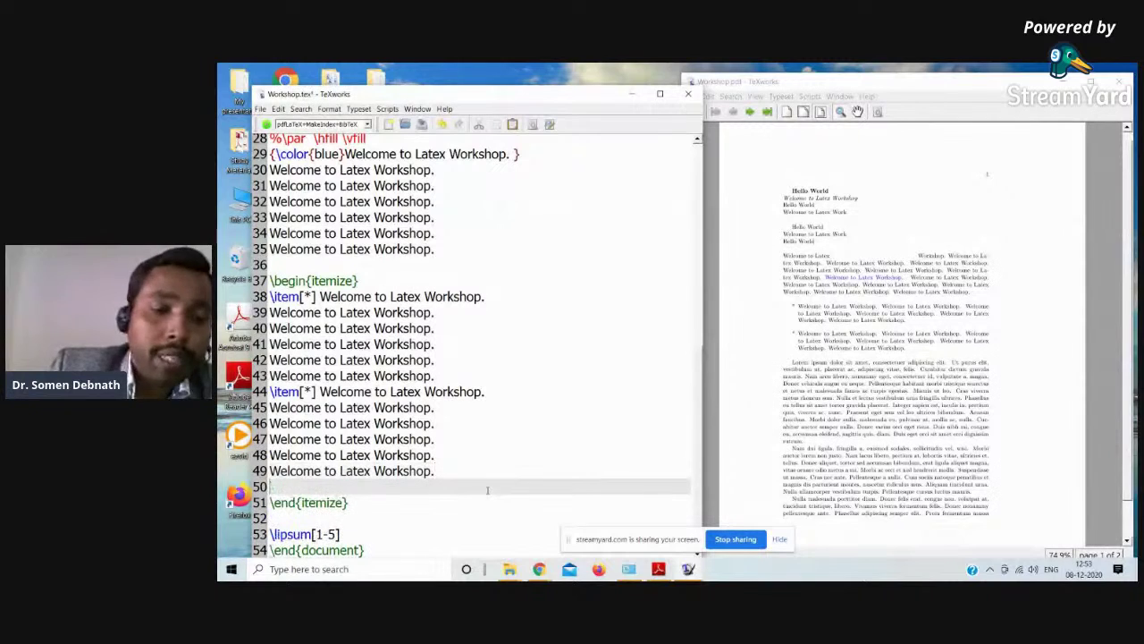
{"action": "type", "text": "\\beg"}
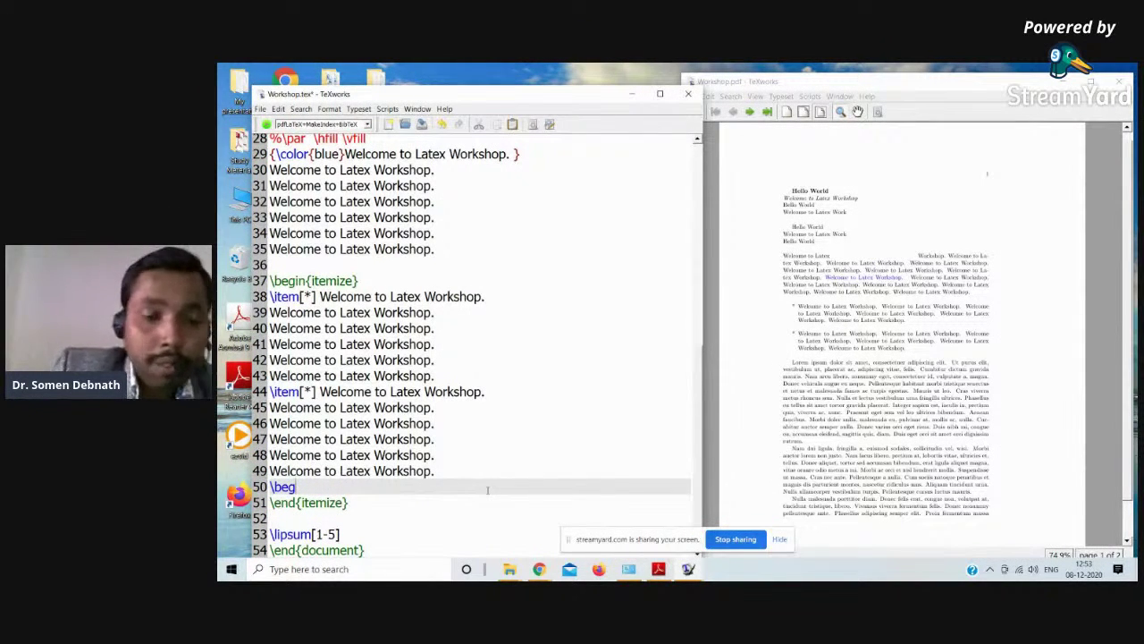
{"action": "type", "text": "in{"}
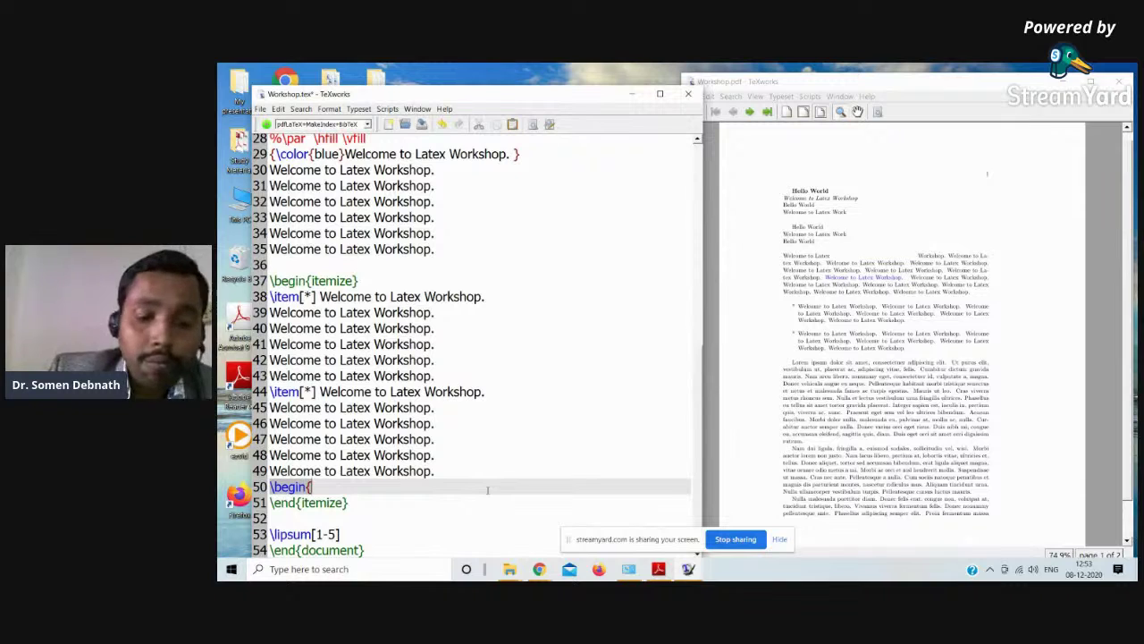
{"action": "type", "text": "ite"}
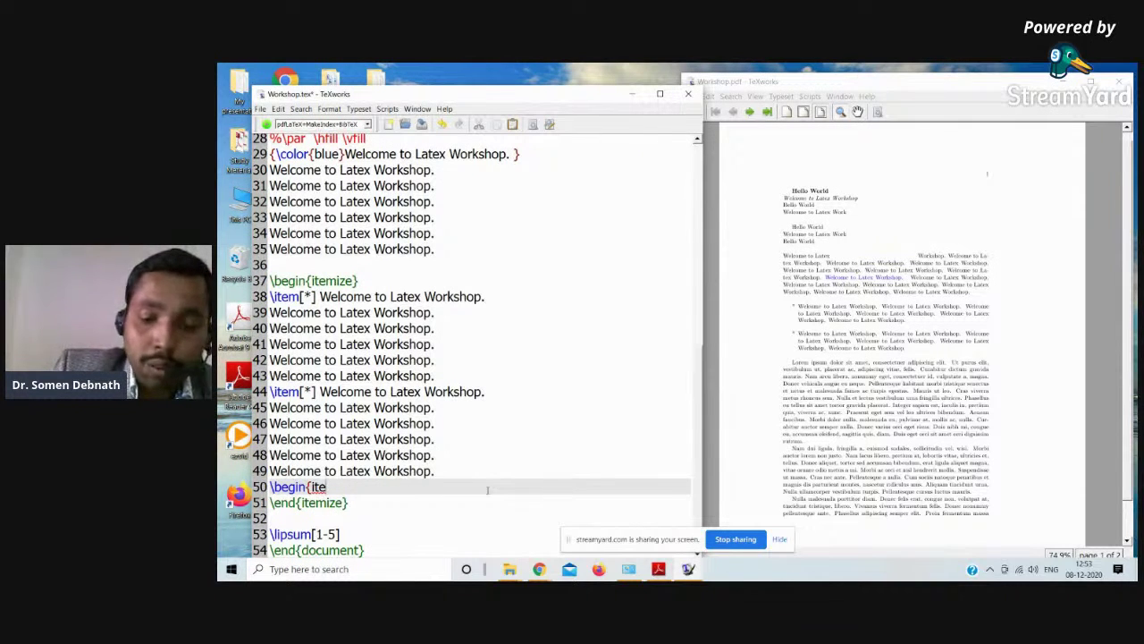
{"action": "key", "text": "BackSpace"}
{"action": "key", "text": "BackSpace"}
{"action": "key", "text": "BackSpace"}
{"action": "type", "text": "e"}
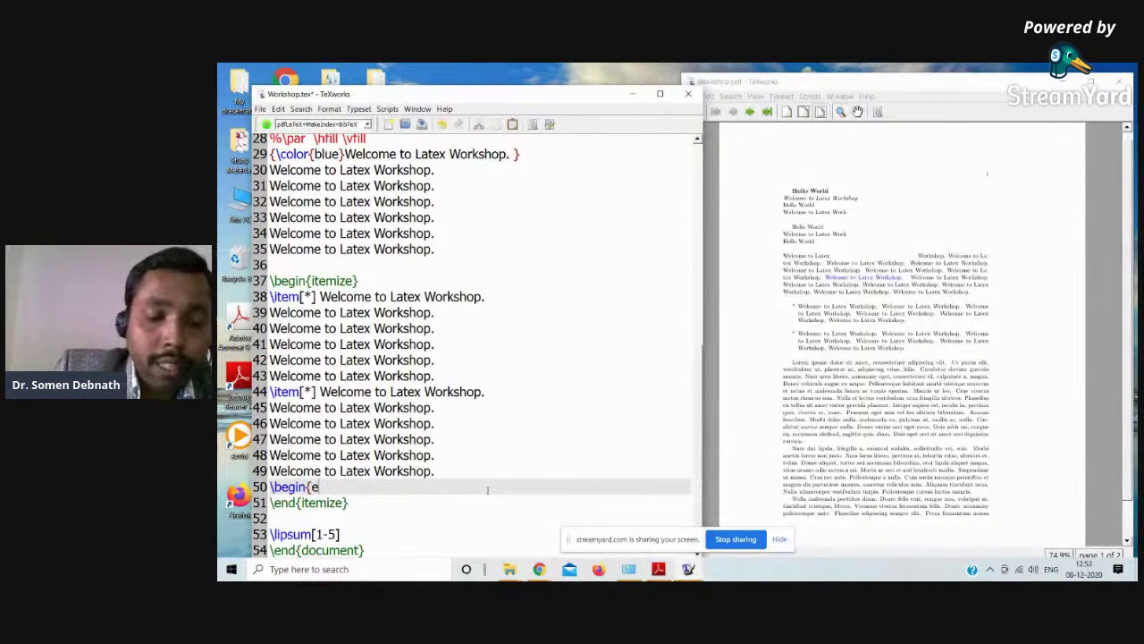
{"action": "type", "text": "n"}
{"action": "key", "text": "Tab"}
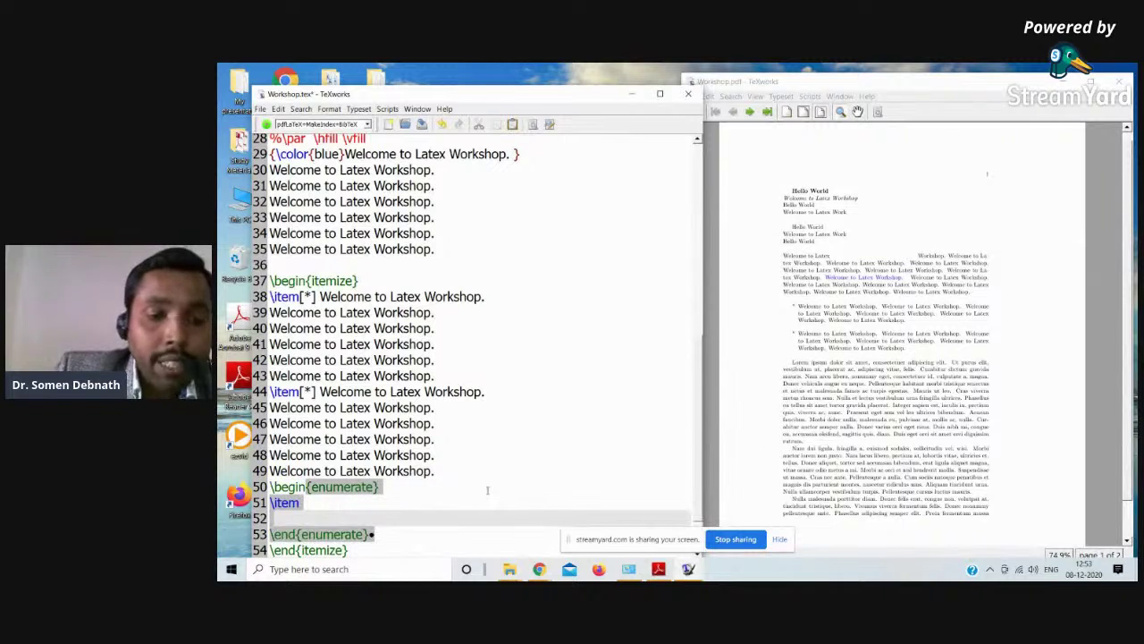
{"action": "scroll", "coordinate": [487, 490], "scroll_direction": "down", "scroll_amount": 1}
{"action": "left_click", "coordinate": [402, 472]}
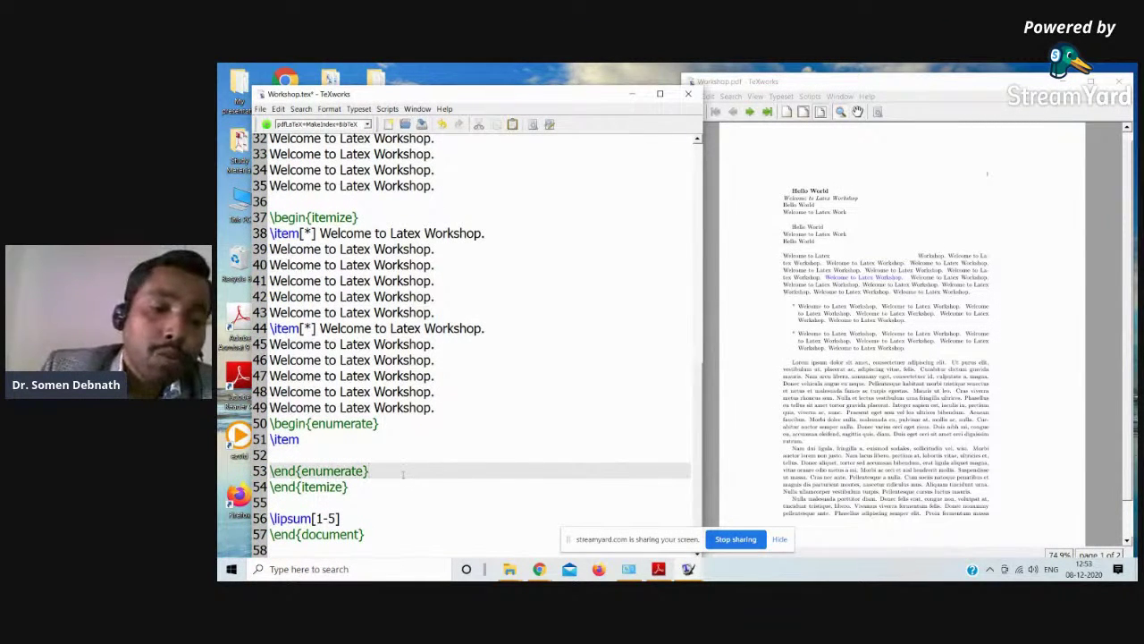
- Fill the enumerate list with the item text djghkjdf and a second \item reading djfgdfhfgjgf
{"action": "left_click", "coordinate": [312, 439]}
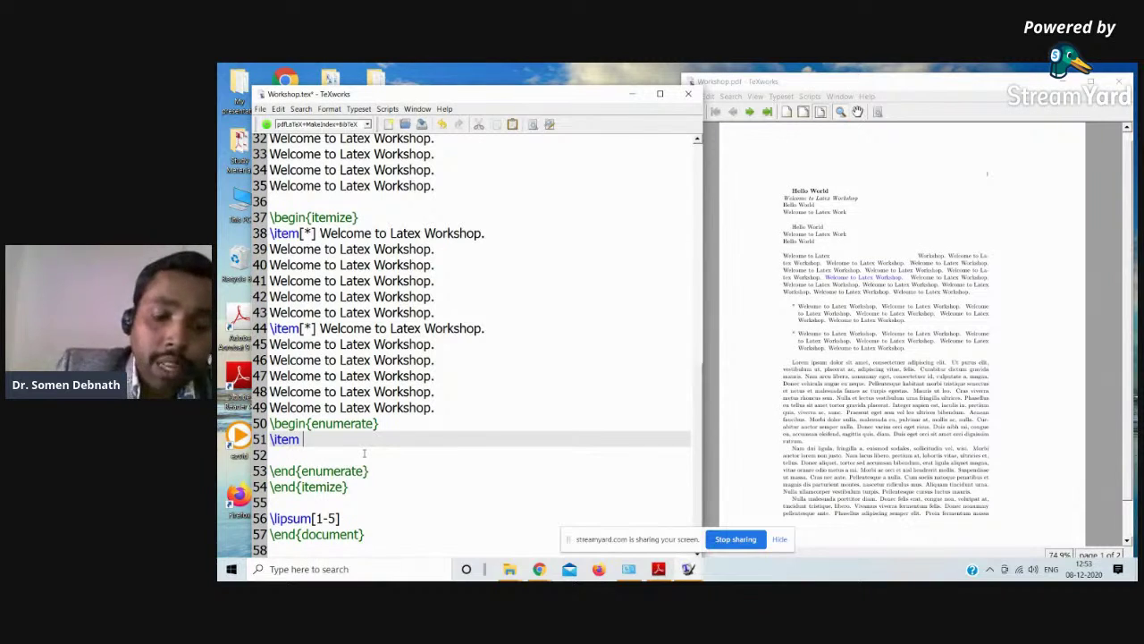
{"action": "type", "text": "djghkjdf"}
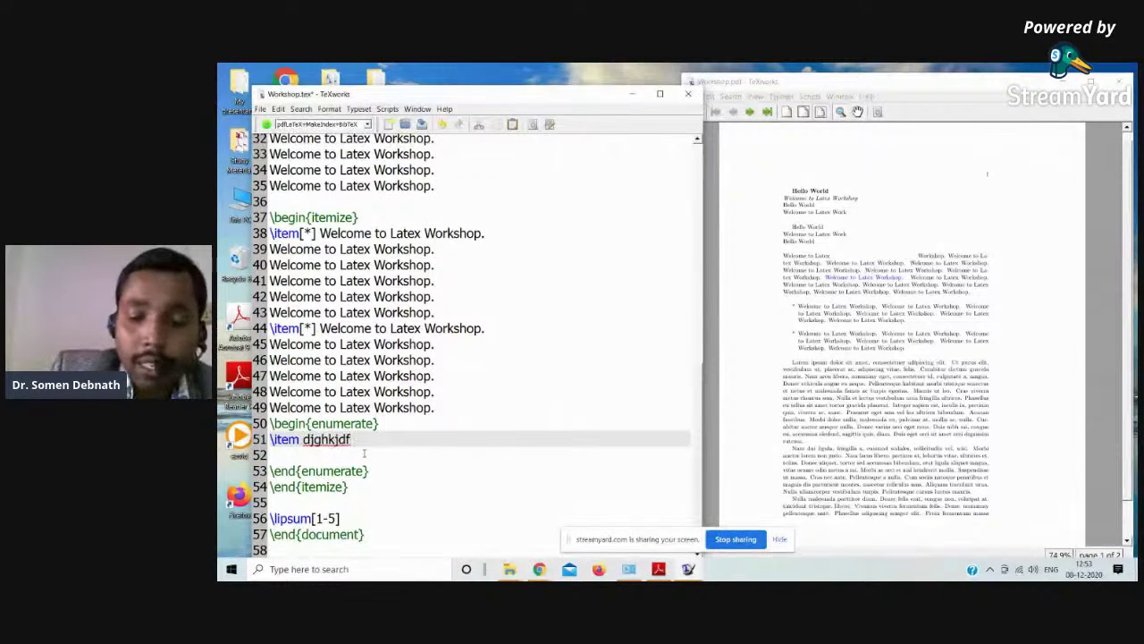
{"action": "key", "text": "Return"}
{"action": "type", "text": "\\ite"}
{"action": "key", "text": "Tab"}
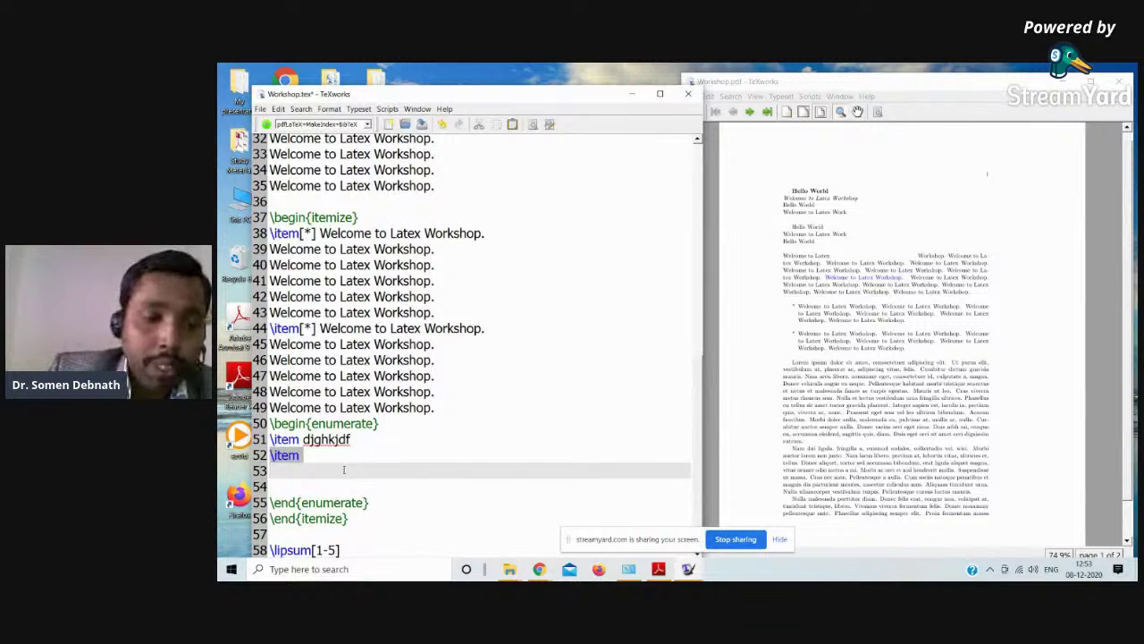
{"action": "left_click_drag", "start_coordinate": [343, 470], "coordinate": [332, 459]}
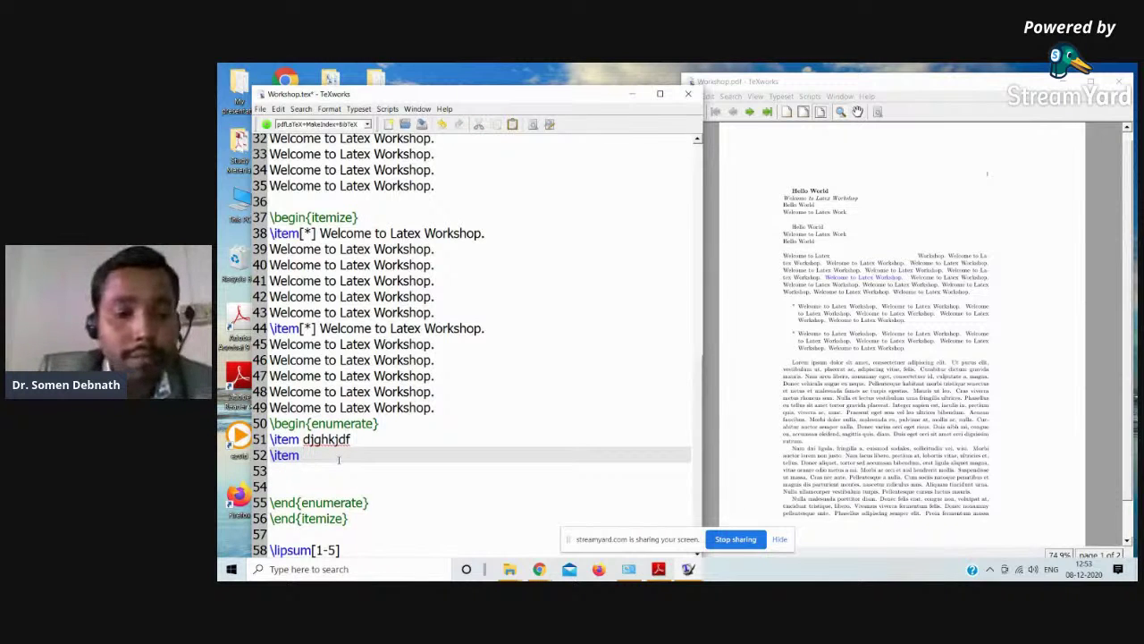
{"action": "type", "text": "djfgdfh"}
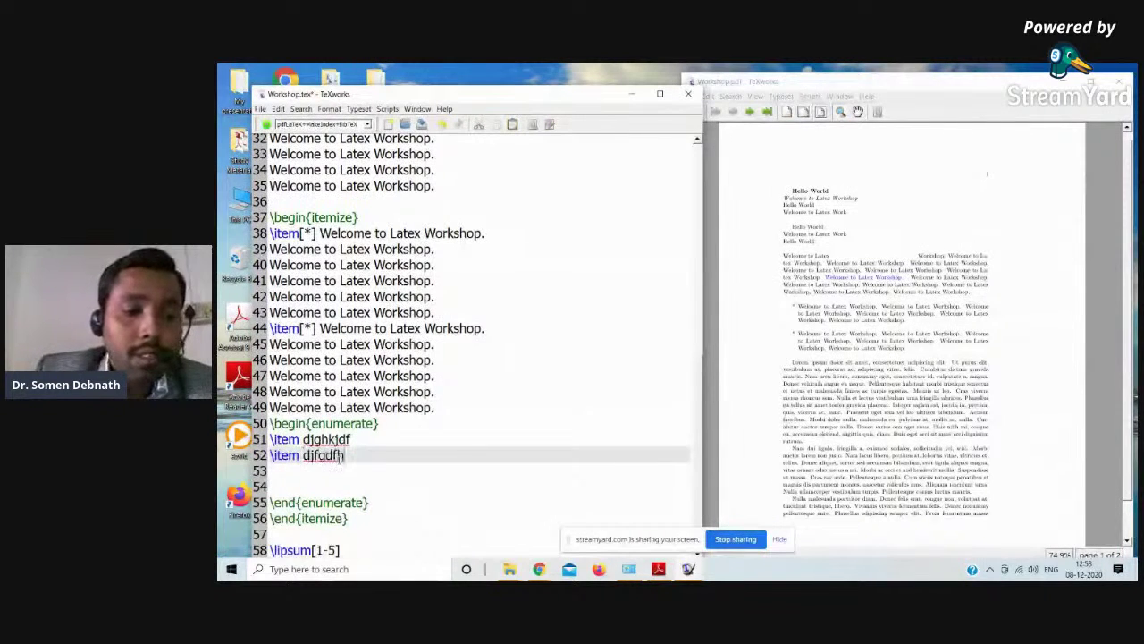
{"action": "type", "text": "fgjgf"}
- Remove the two blank lines before \end{enumerate}, and typeset the document to inspect the nested numbered list in the PDF
{"action": "left_click", "coordinate": [304, 485]}
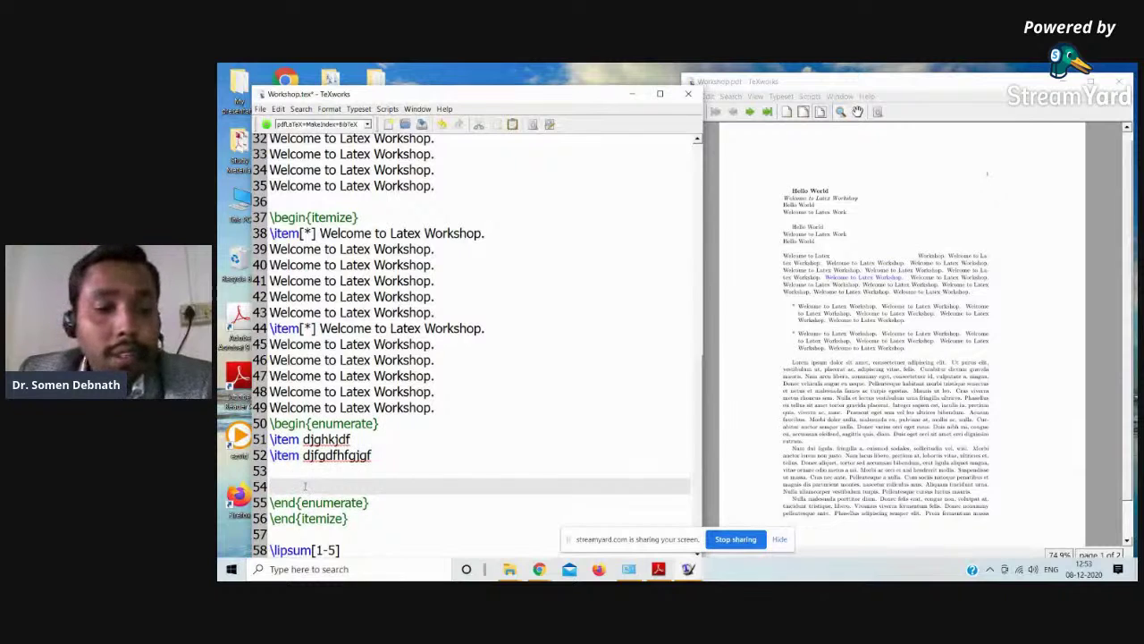
{"action": "key", "text": "BackSpace"}
{"action": "key", "text": "BackSpace"}
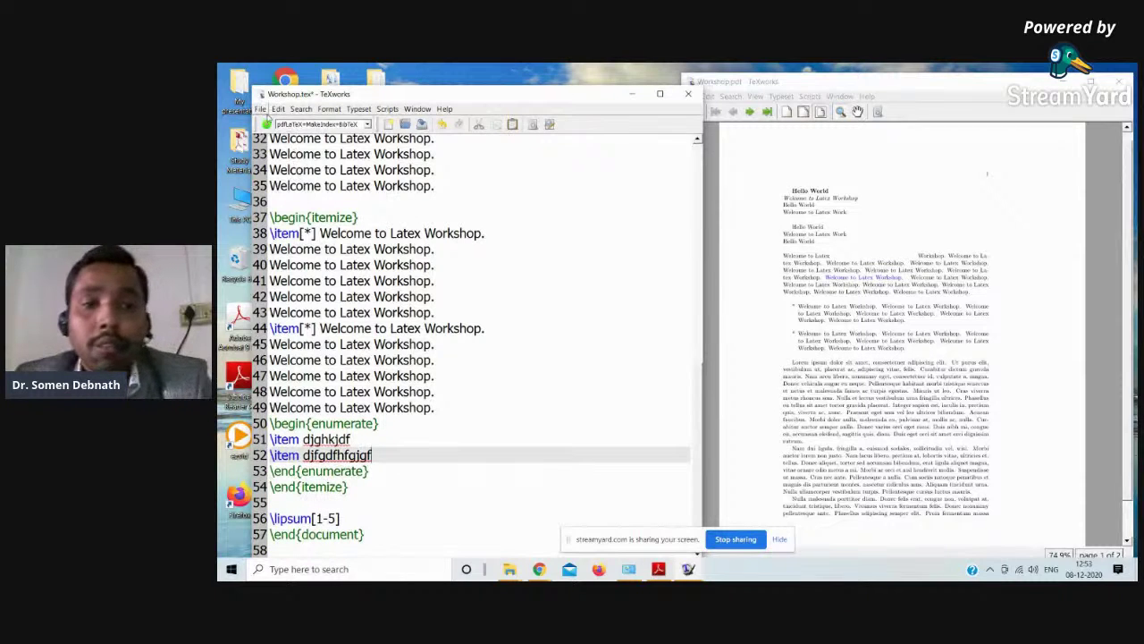
{"action": "left_click", "coordinate": [267, 124]}
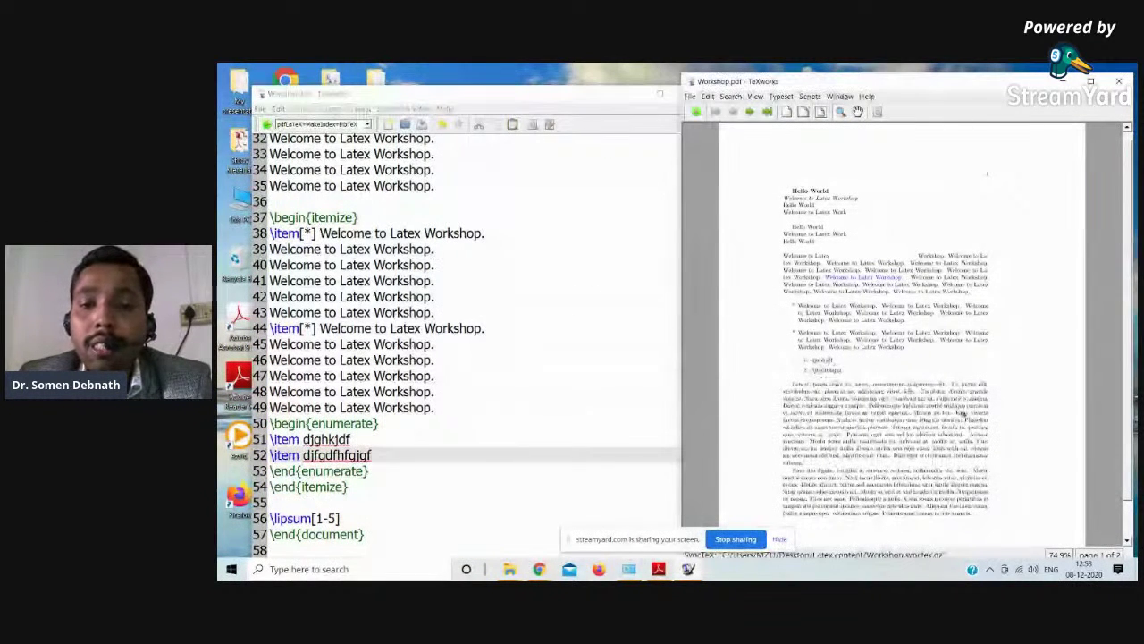
{"action": "left_click_drag", "start_coordinate": [827, 333], "coordinate": [789, 313]}
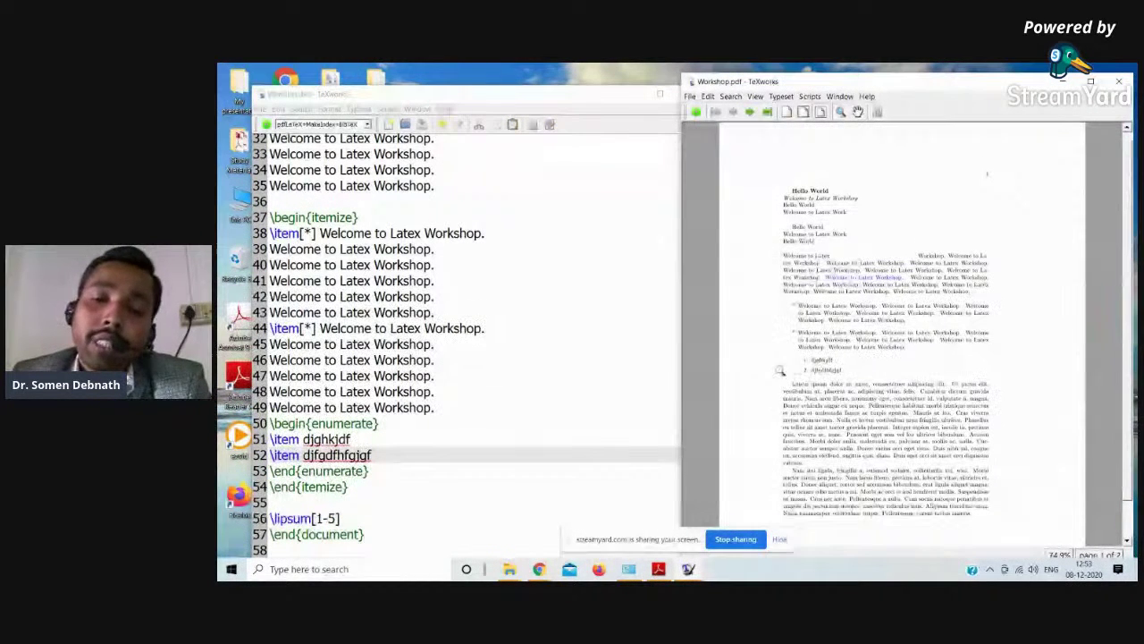
{"action": "left_click_drag", "start_coordinate": [828, 364], "coordinate": [832, 367]}
- Switch to Latex_Slides.pdf in Adobe Reader and review the {\color{colour_name} text} syntax on the Lists and Text Color slide
{"action": "left_click", "coordinate": [658, 570]}
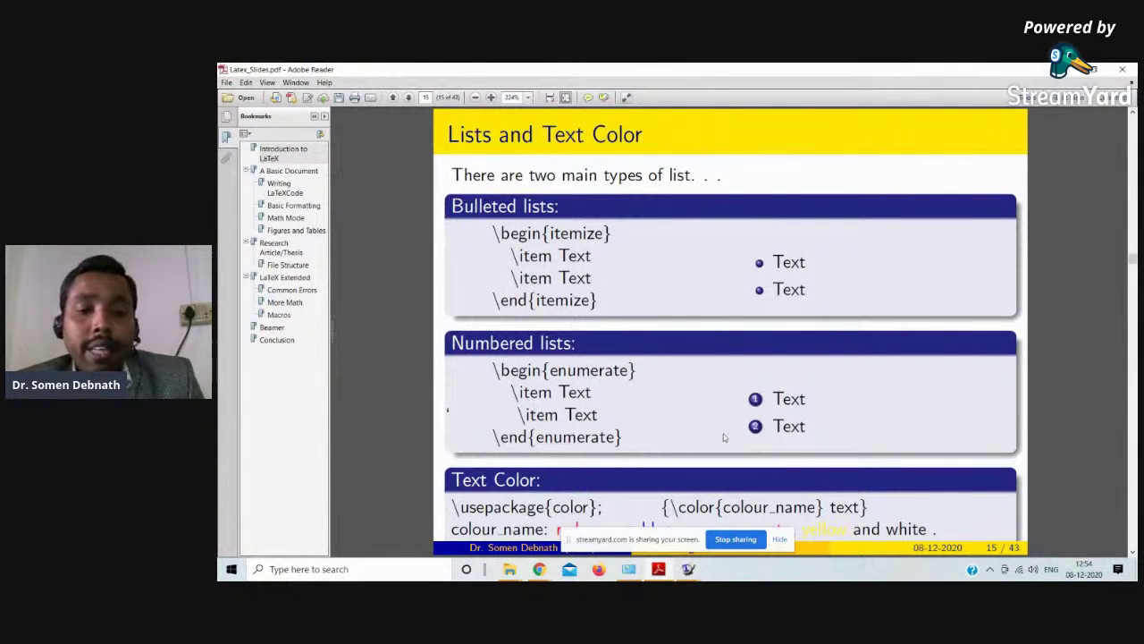
{"action": "left_click_drag", "start_coordinate": [684, 544], "coordinate": [1023, 275]}
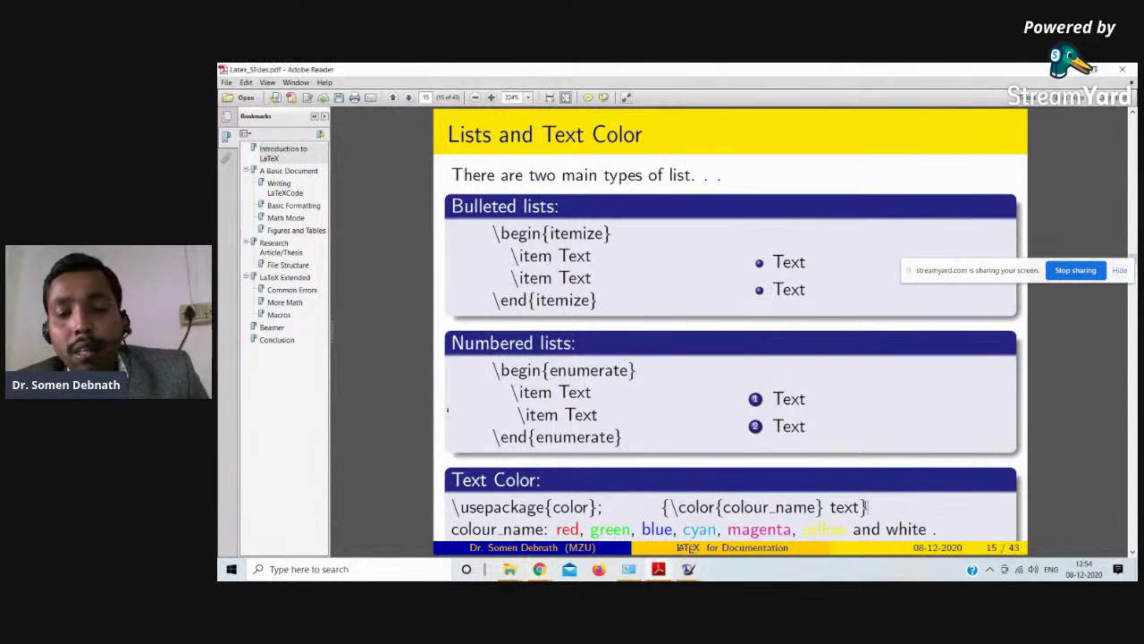
{"action": "left_click_drag", "start_coordinate": [866, 506], "coordinate": [663, 506]}
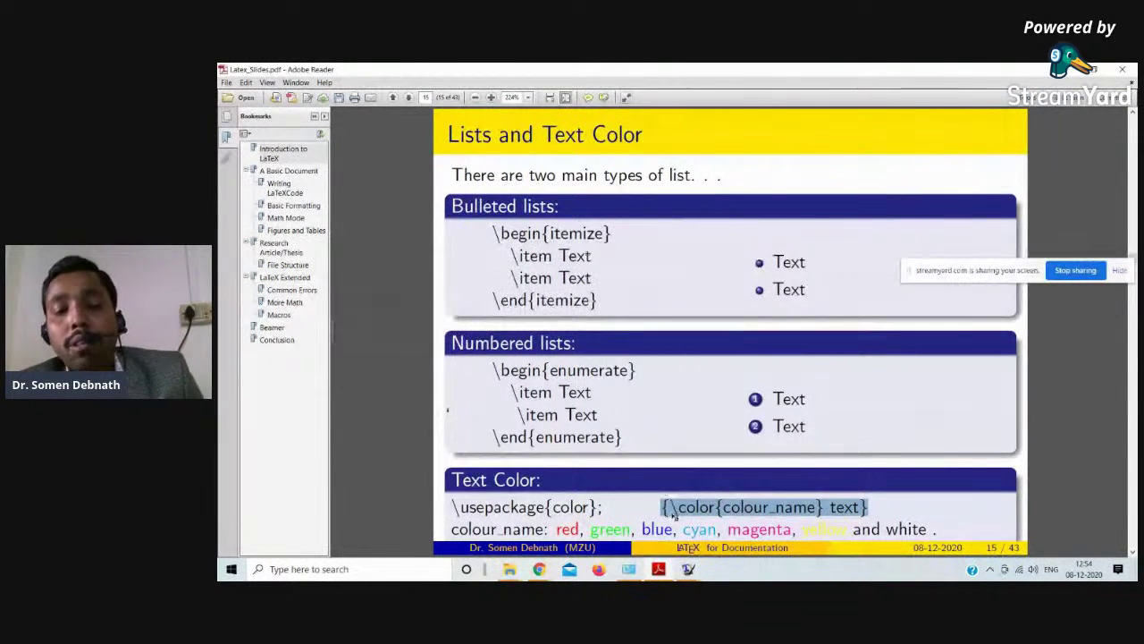
{"action": "left_click", "coordinate": [671, 513]}
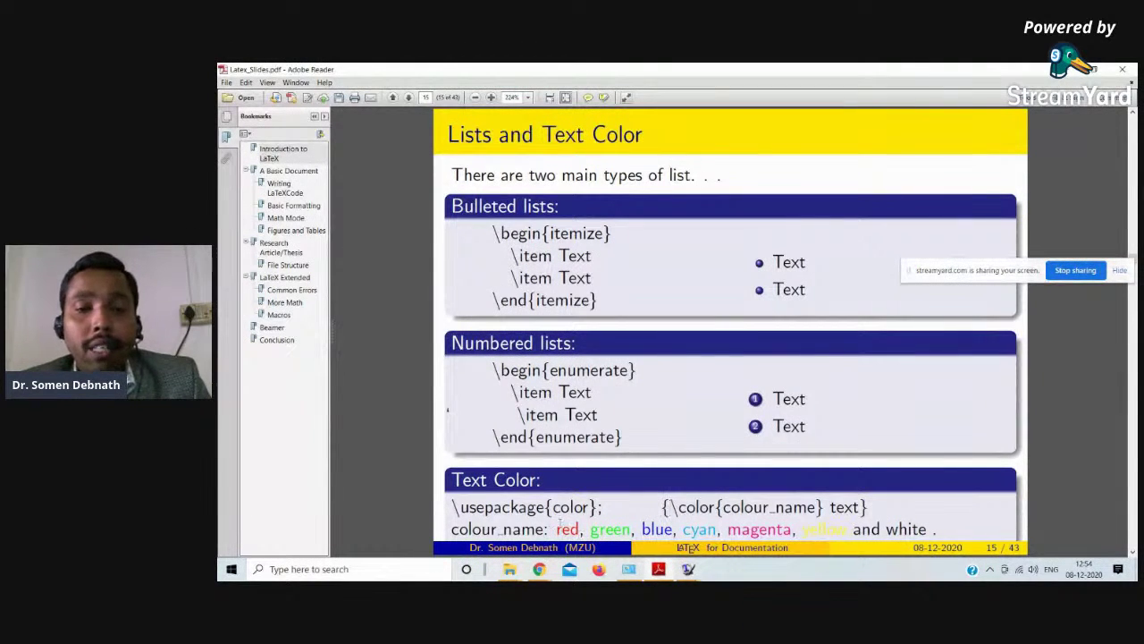
- View the In-line Equation commands on slide 16, and switch back to Workshop.tex in TeXworks
{"action": "key", "text": "Right"}
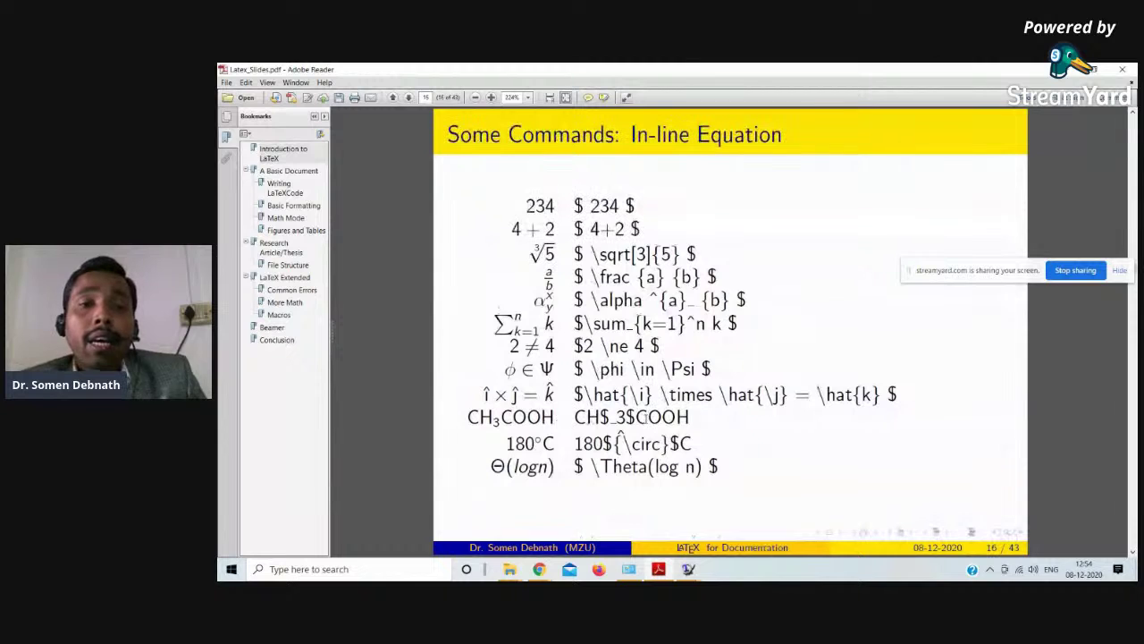
{"action": "key", "text": "Left"}
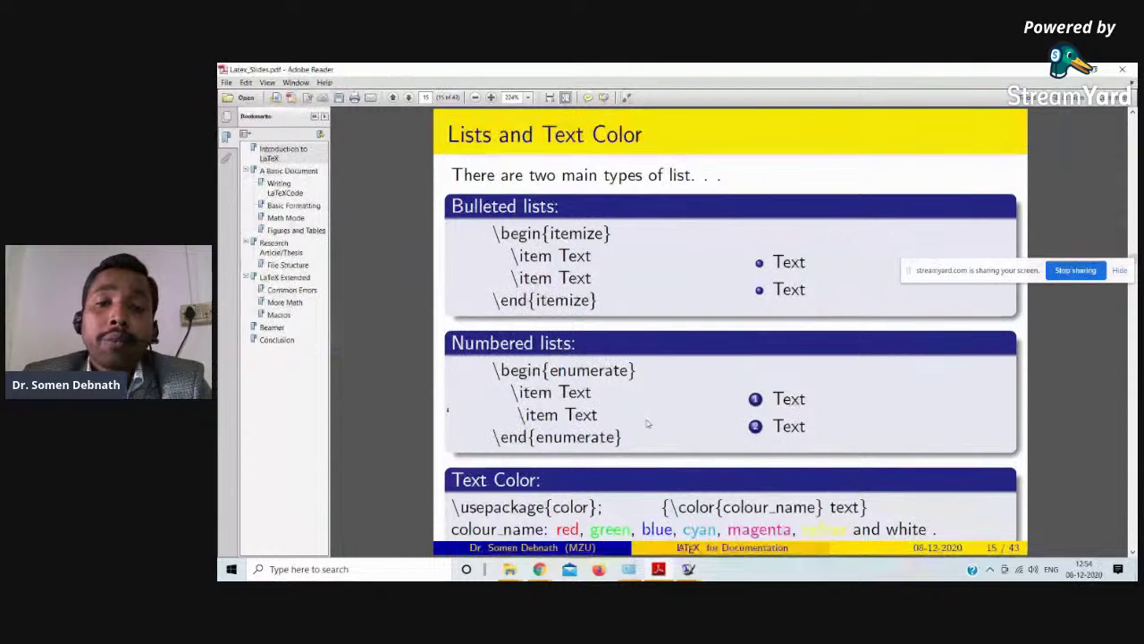
{"action": "key", "text": "Right"}
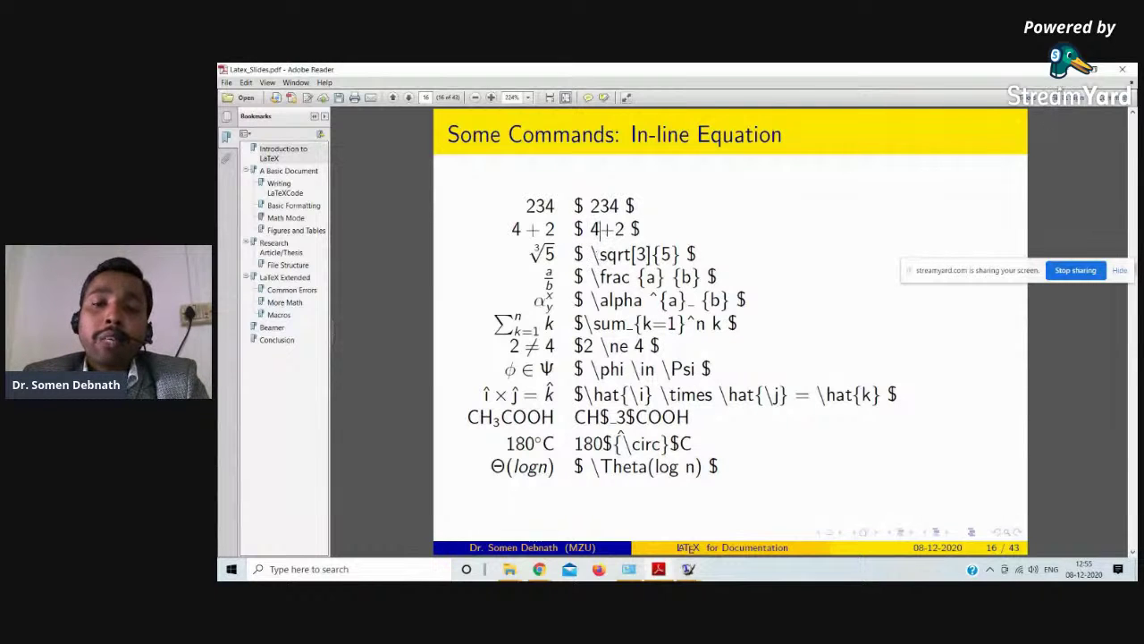
{"action": "key", "text": "alt+Tab"}
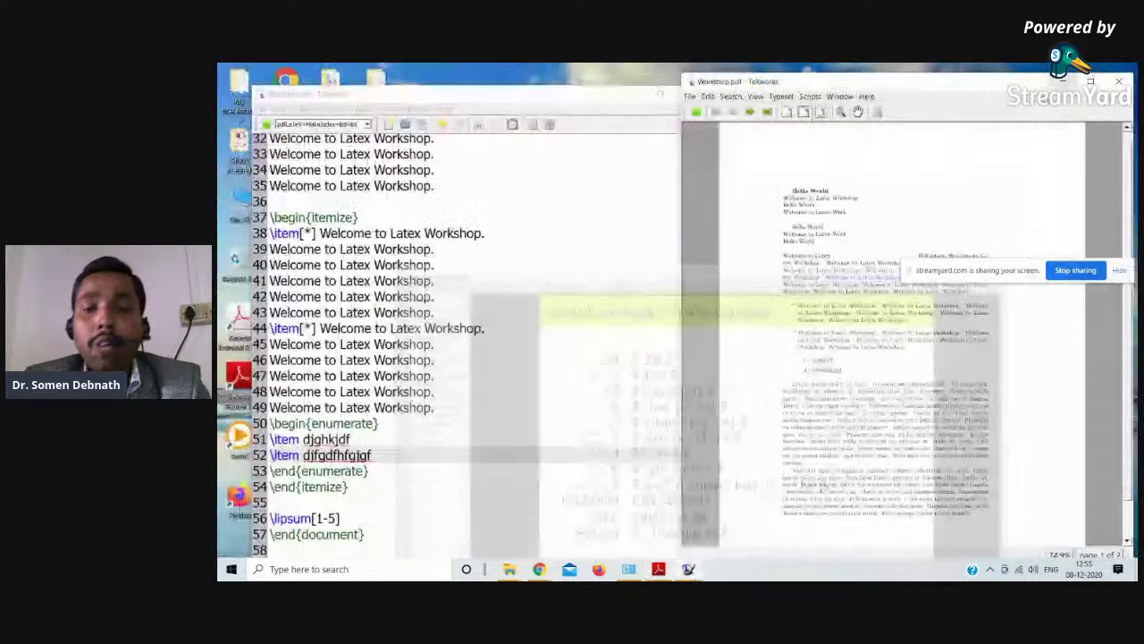
- Insert an empty in-line math pair $$ between "Welcome to" and "Latex Workshop." on line 43, the last line of the first bullet
{"action": "left_click", "coordinate": [767, 358], "text": "ctrl"}
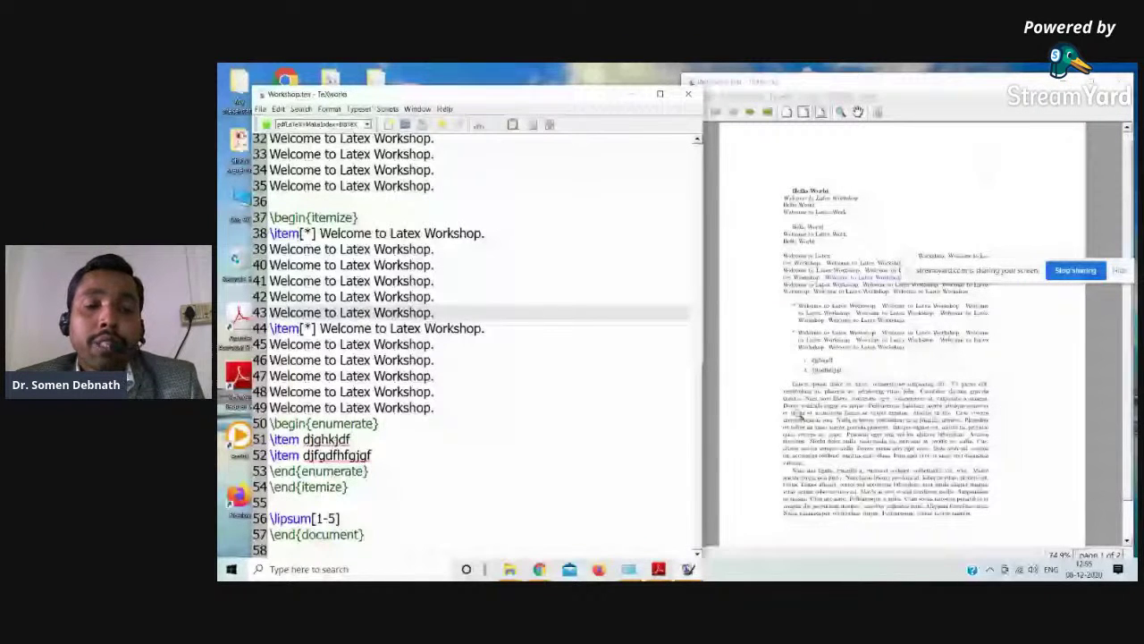
{"action": "key", "text": "Down"}
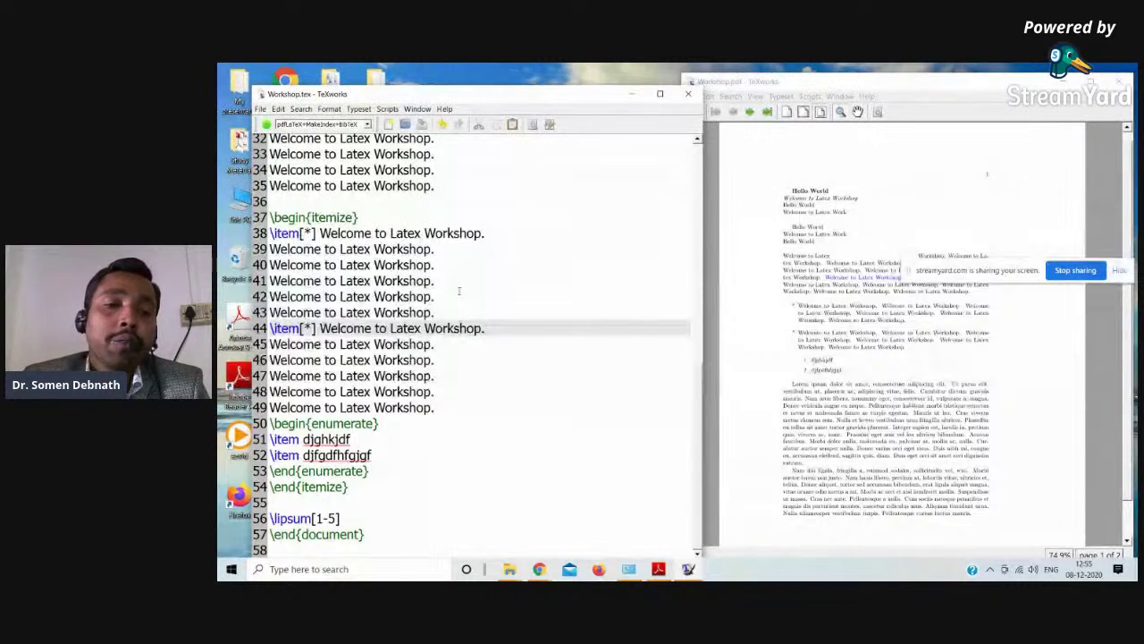
{"action": "left_click", "coordinate": [323, 312]}
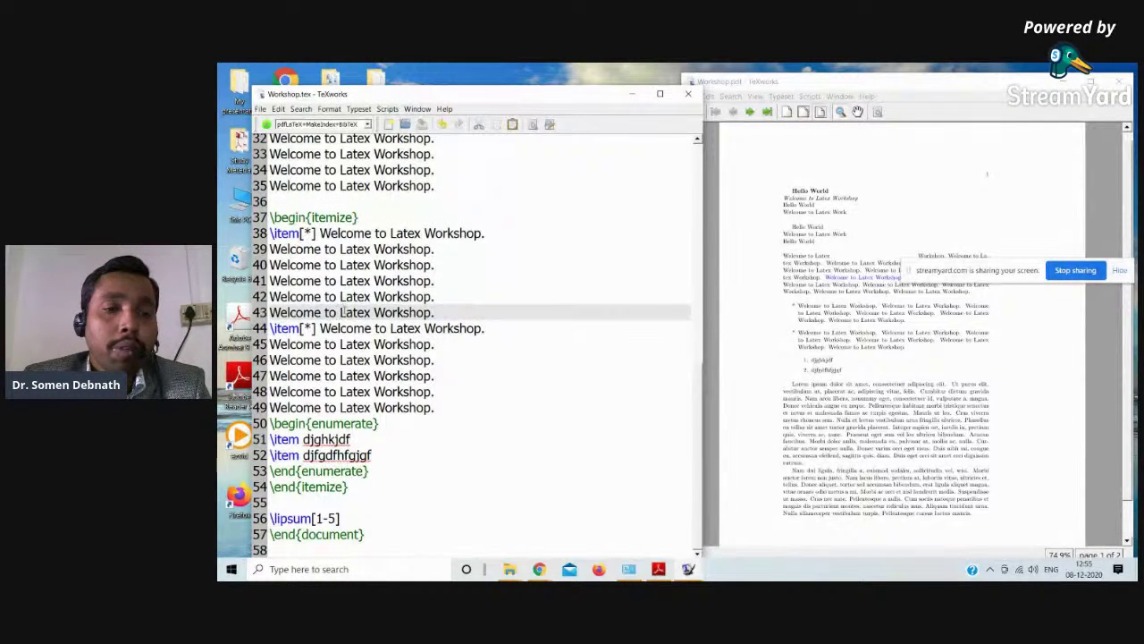
{"action": "left_click", "coordinate": [338, 312]}
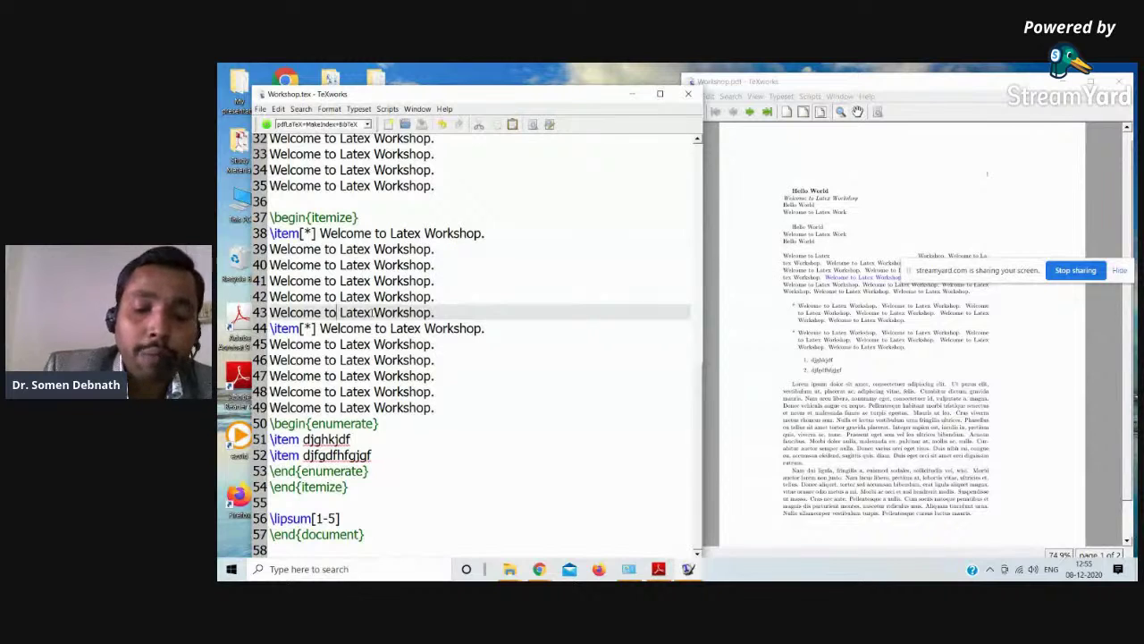
{"action": "type", "text": "$$$"}
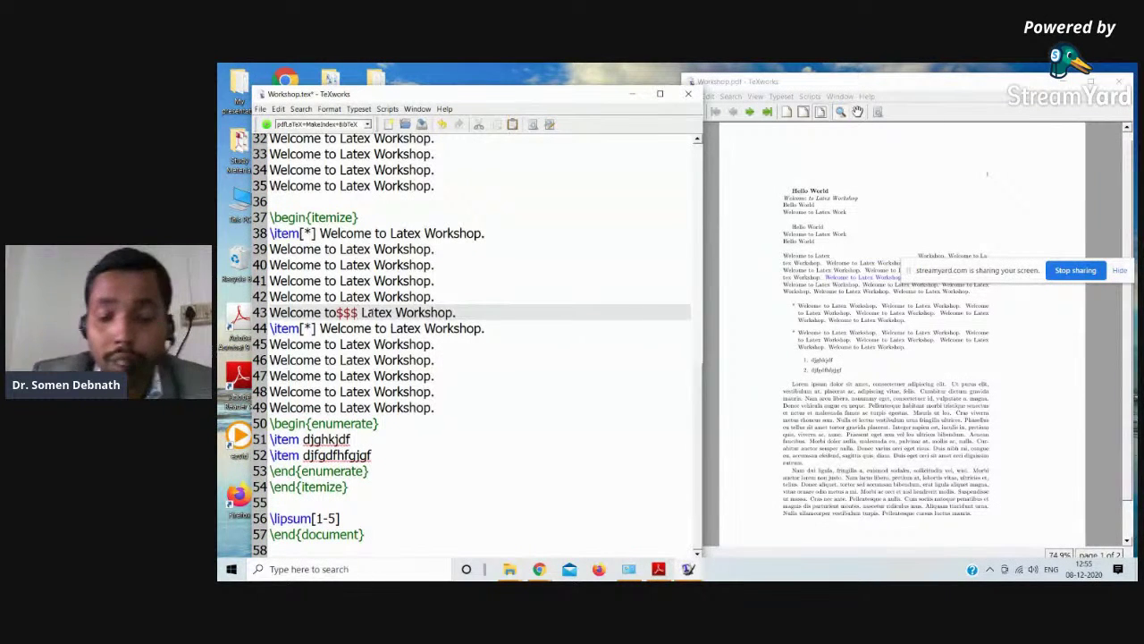
{"action": "key", "text": "Left"}
{"action": "key", "text": "Left"}
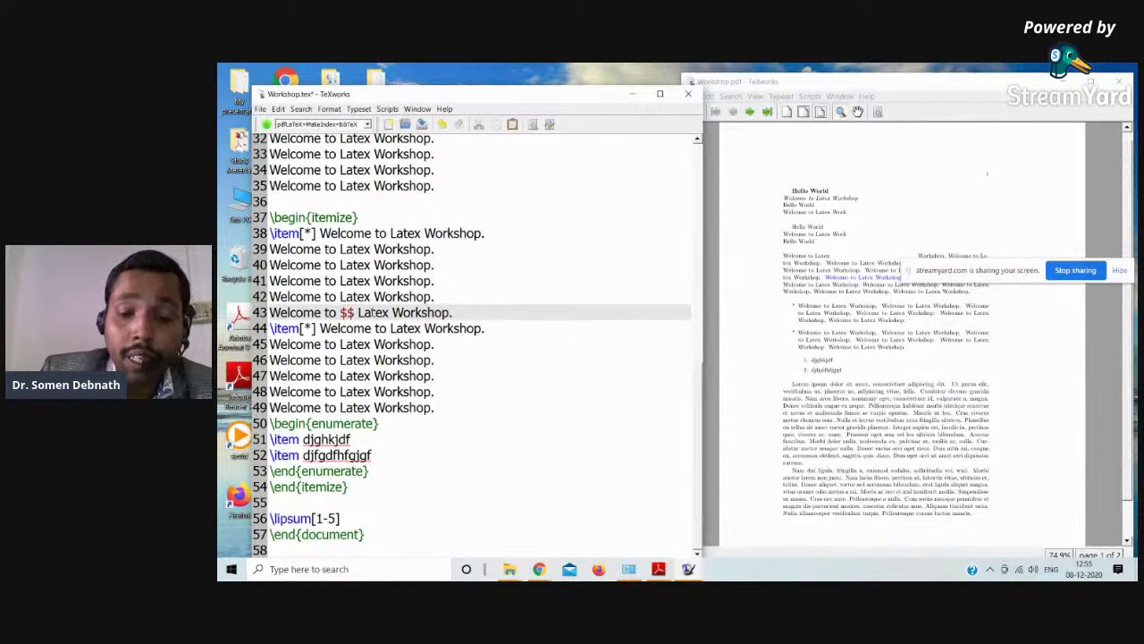
- Enter the equation y=x^2_ between the dollar signs on line 43
{"action": "type", "text": "y=x^"}
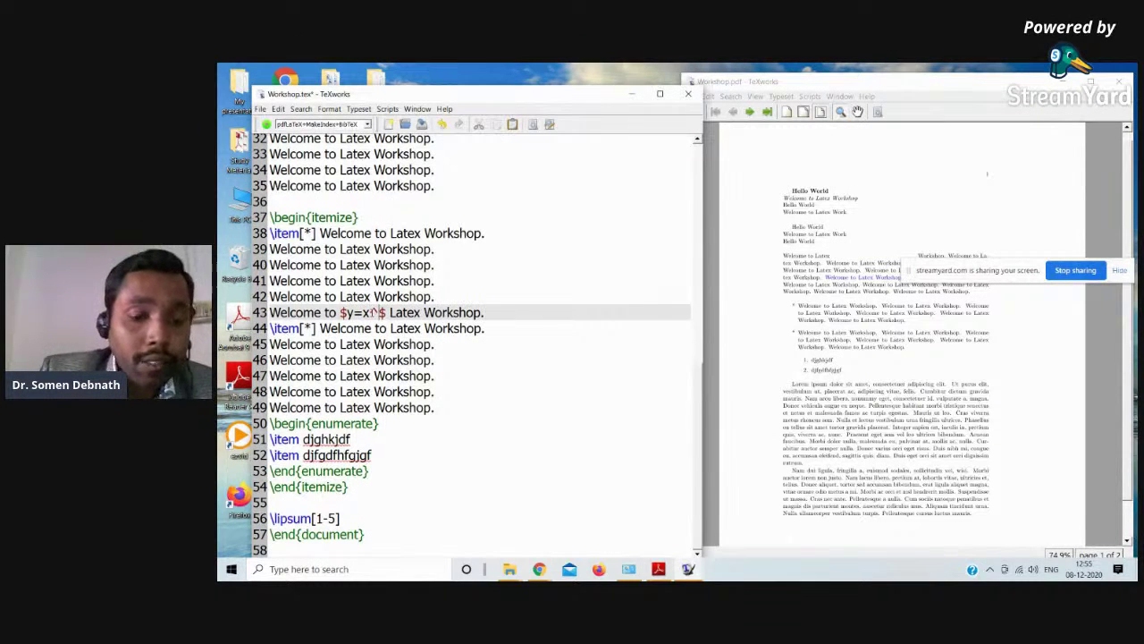
{"action": "type", "text": "2=2"}
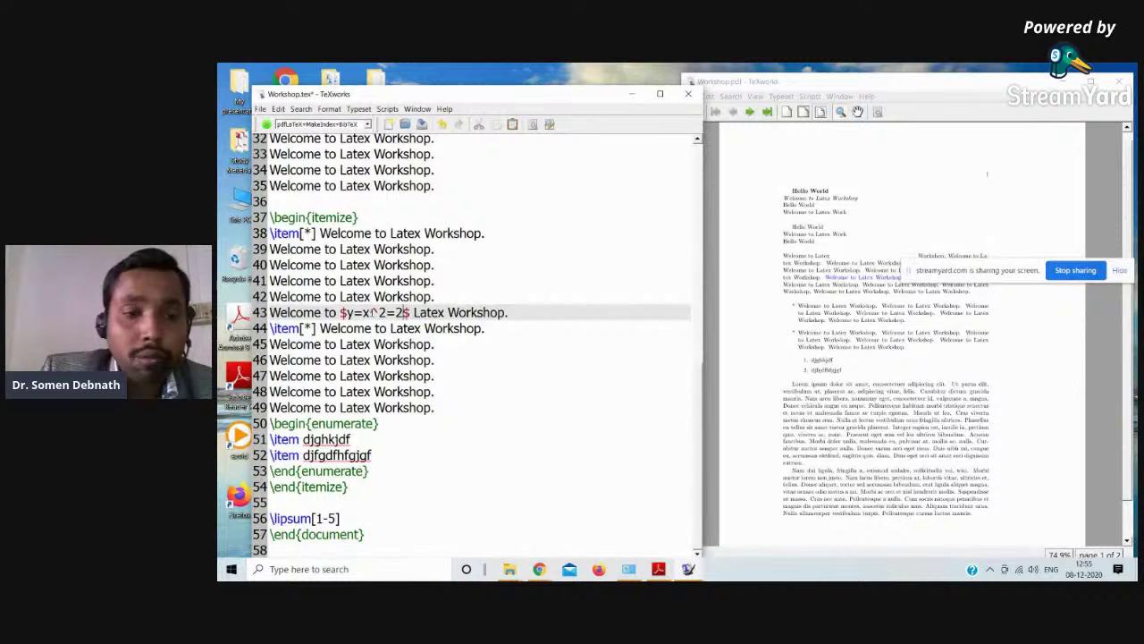
{"action": "key", "text": "BackSpace"}
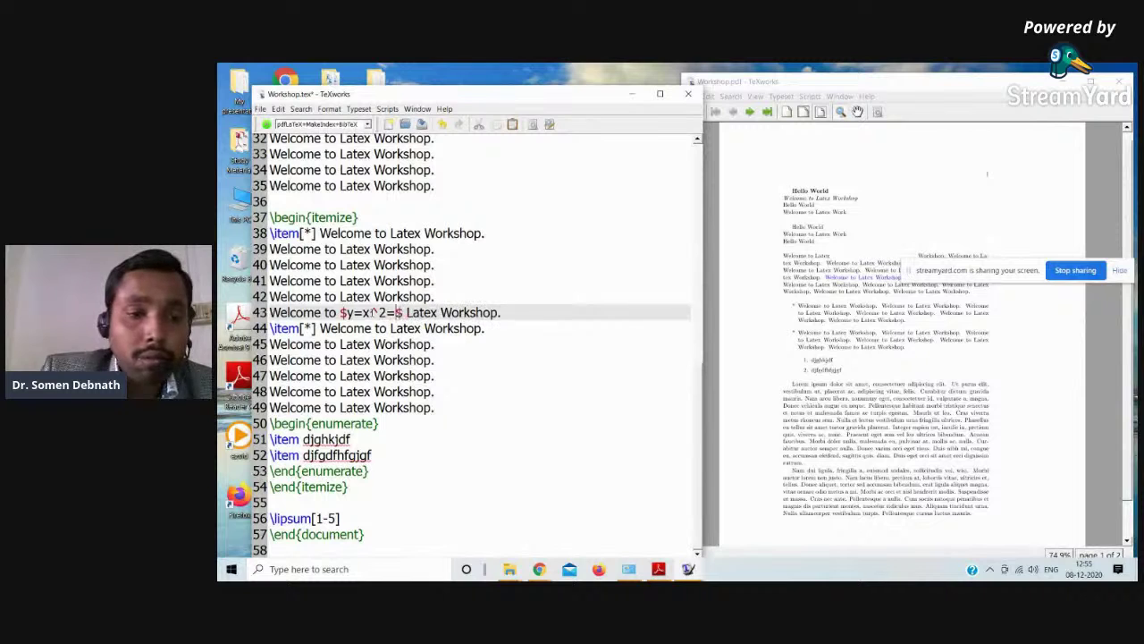
{"action": "type", "text": "_"}
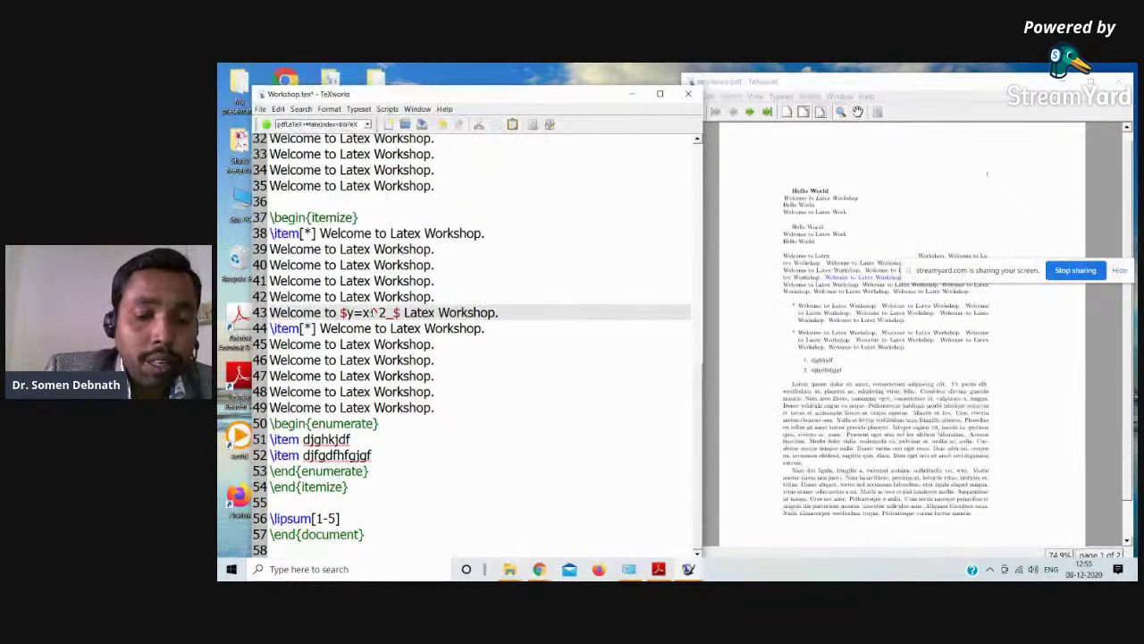
- Complete the inline equation on line 43 as $y=x^2+2$ and typeset the document
{"action": "key", "text": "BackSpace"}
{"action": "type", "text": "+2"}
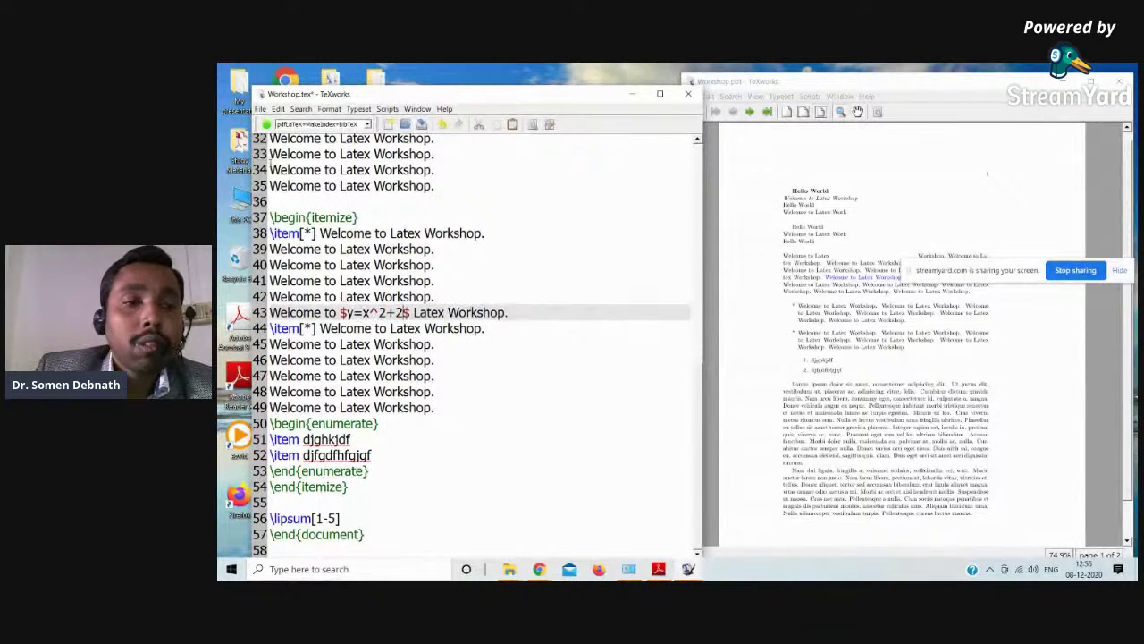
{"action": "left_click", "coordinate": [265, 125]}
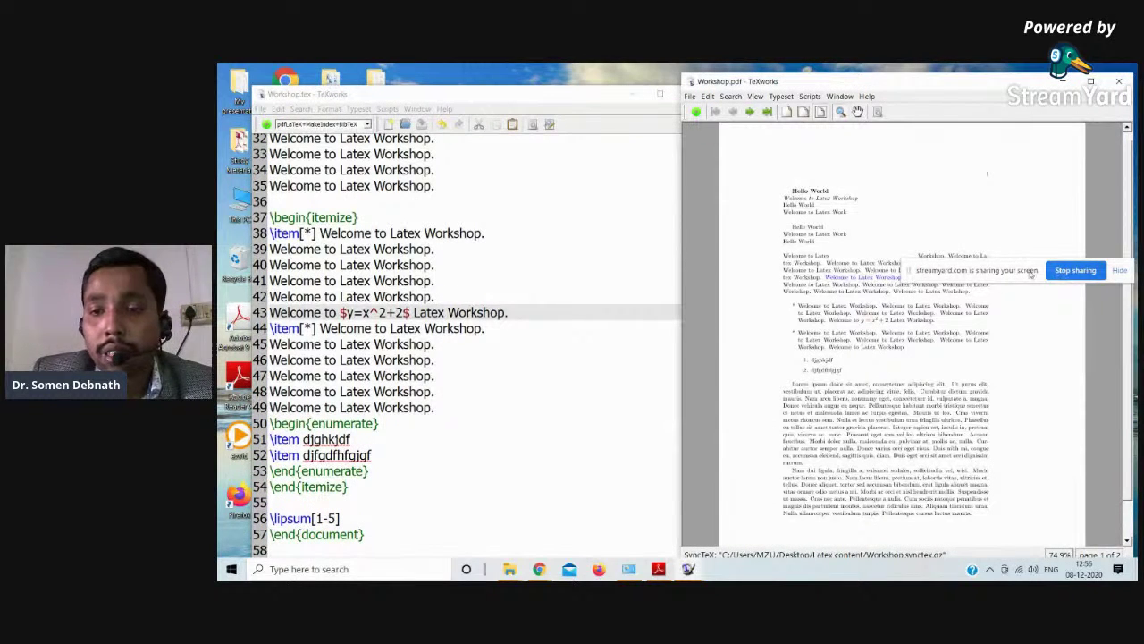
- Inspect the typeset y = x^2 + 2 equation in the PDF preview with the magnifier and in full-screen view
{"action": "right_click", "coordinate": [869, 281]}
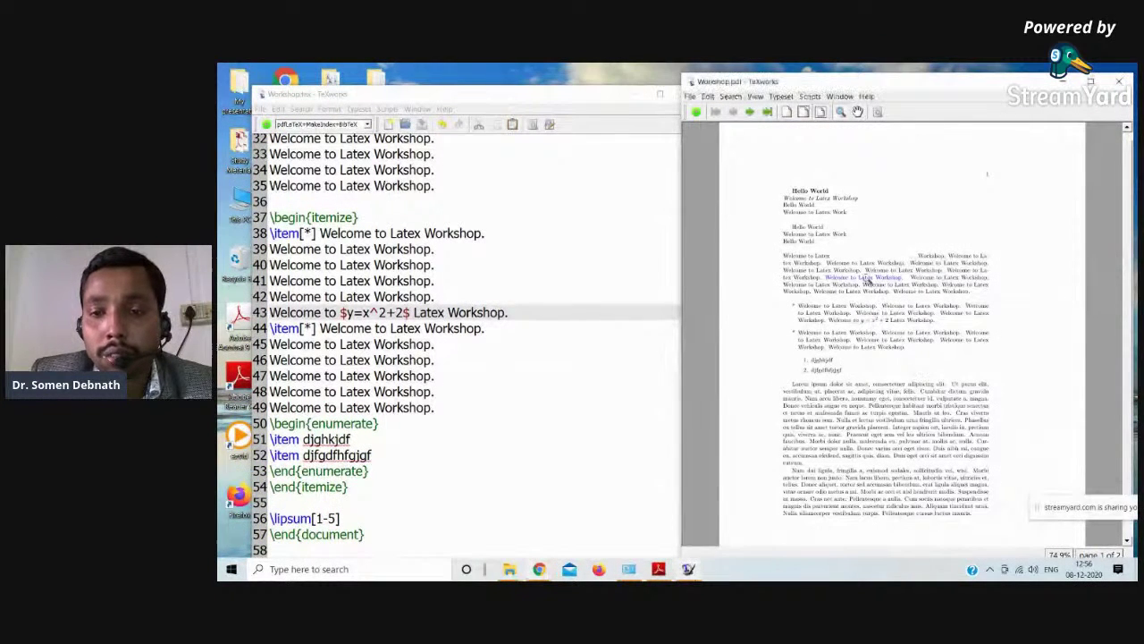
{"action": "left_click", "coordinate": [863, 343]}
{"action": "left_click", "coordinate": [870, 288]}
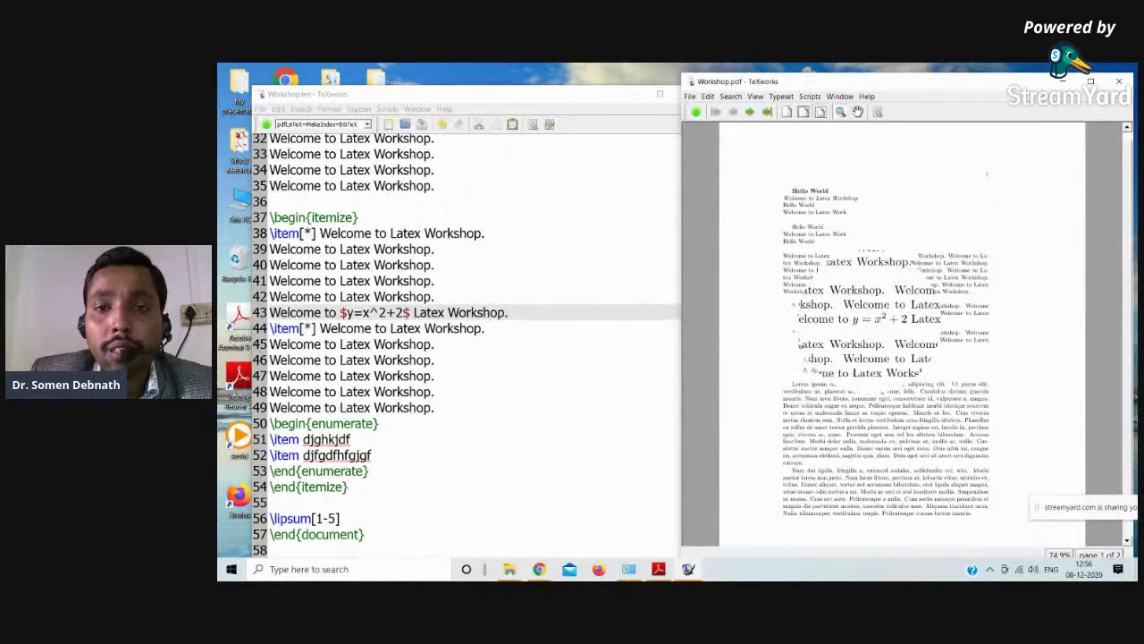
{"action": "left_click", "coordinate": [755, 95]}
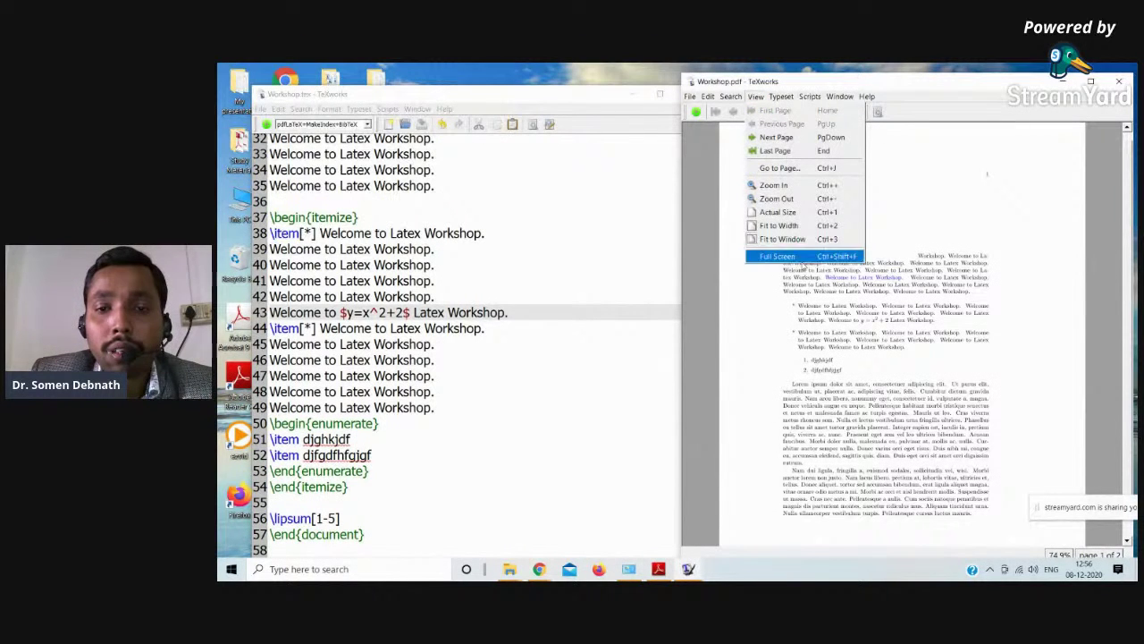
{"action": "left_click", "coordinate": [798, 258]}
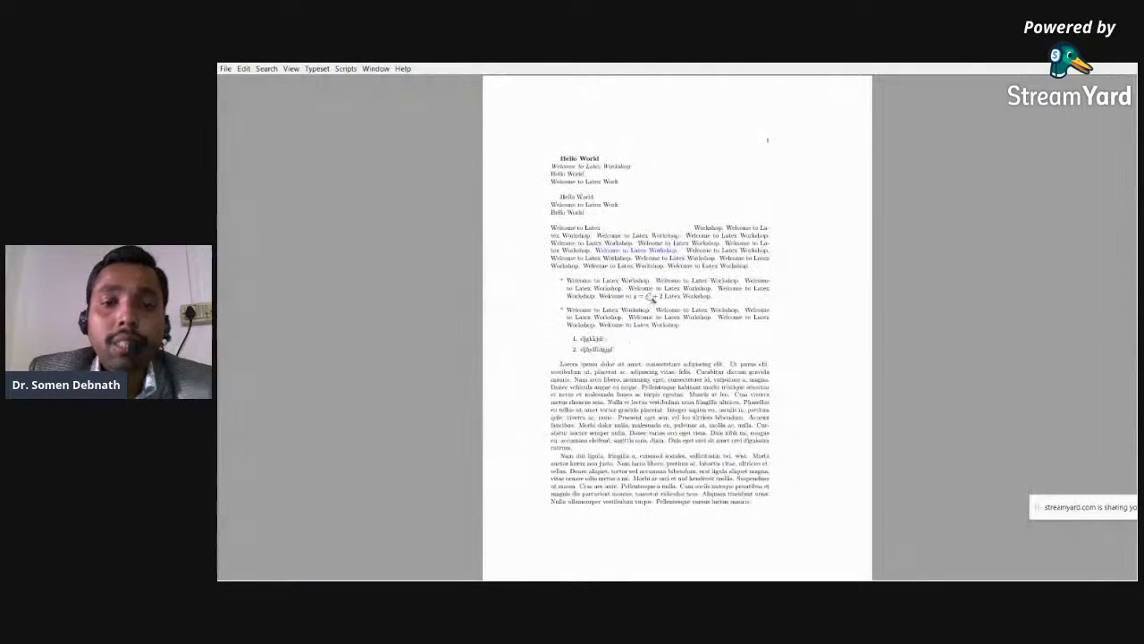
{"action": "left_click", "coordinate": [643, 294]}
{"action": "mouse_move", "coordinate": [643, 294]}
{"action": "left_mouse_down"}
{"action": "mouse_move", "coordinate": [652, 281]}
{"action": "mouse_move", "coordinate": [656, 311]}
{"action": "left_mouse_up"}
{"action": "left_click", "coordinate": [642, 296]}
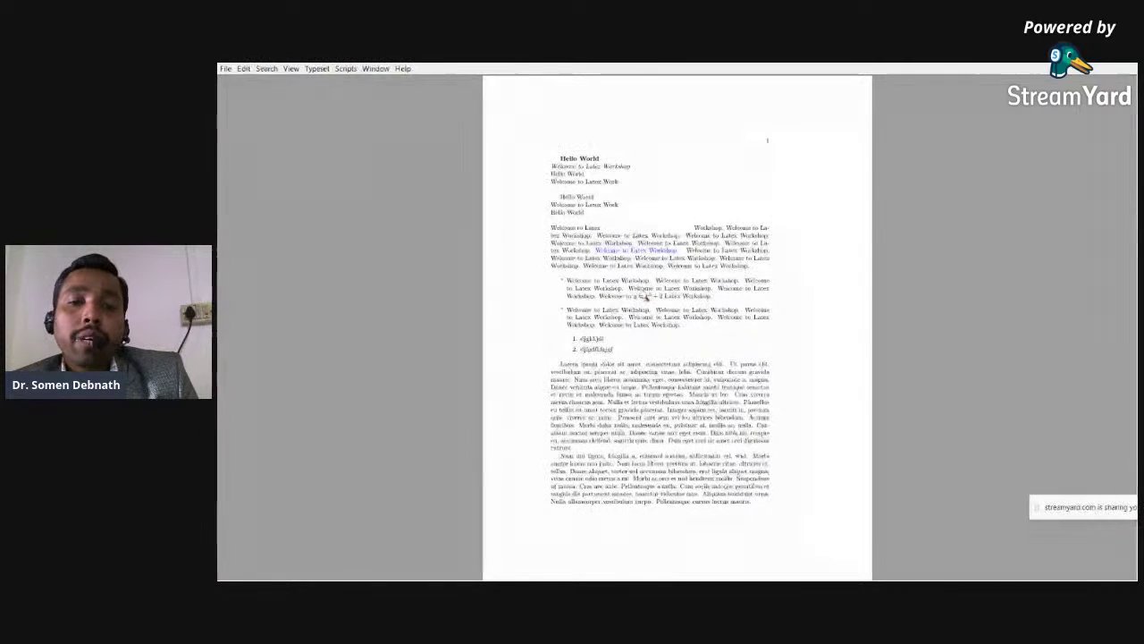
- Jump from the rendered equation to its source line and examine the $y=x^2+2$ code
{"action": "right_click", "coordinate": [641, 295]}
{"action": "left_click", "coordinate": [684, 299]}
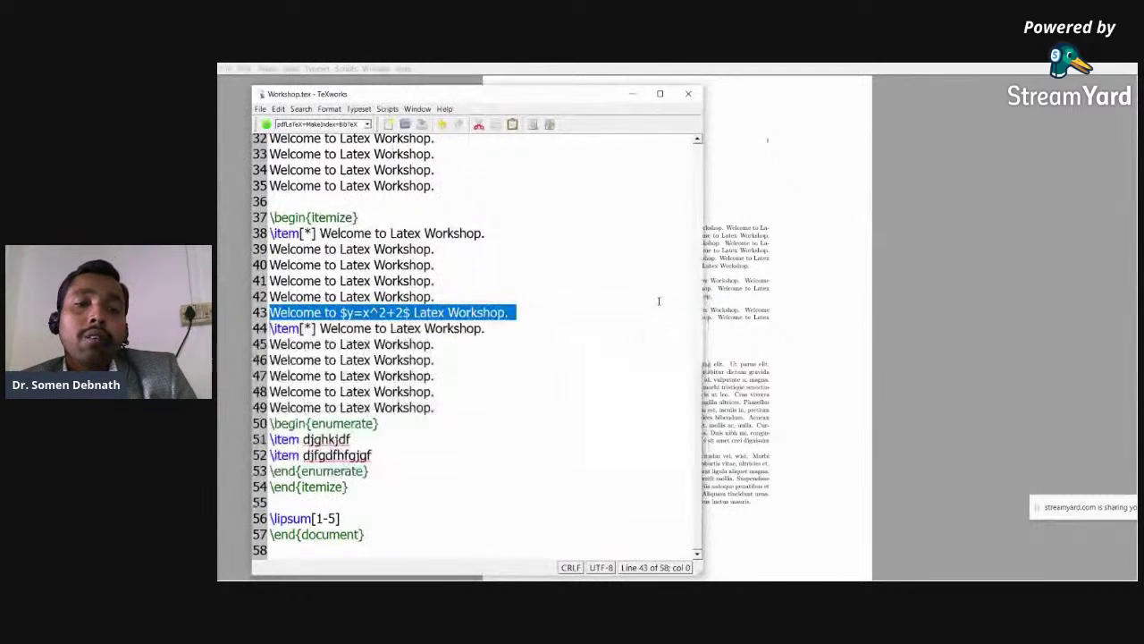
{"action": "left_click", "coordinate": [496, 335]}
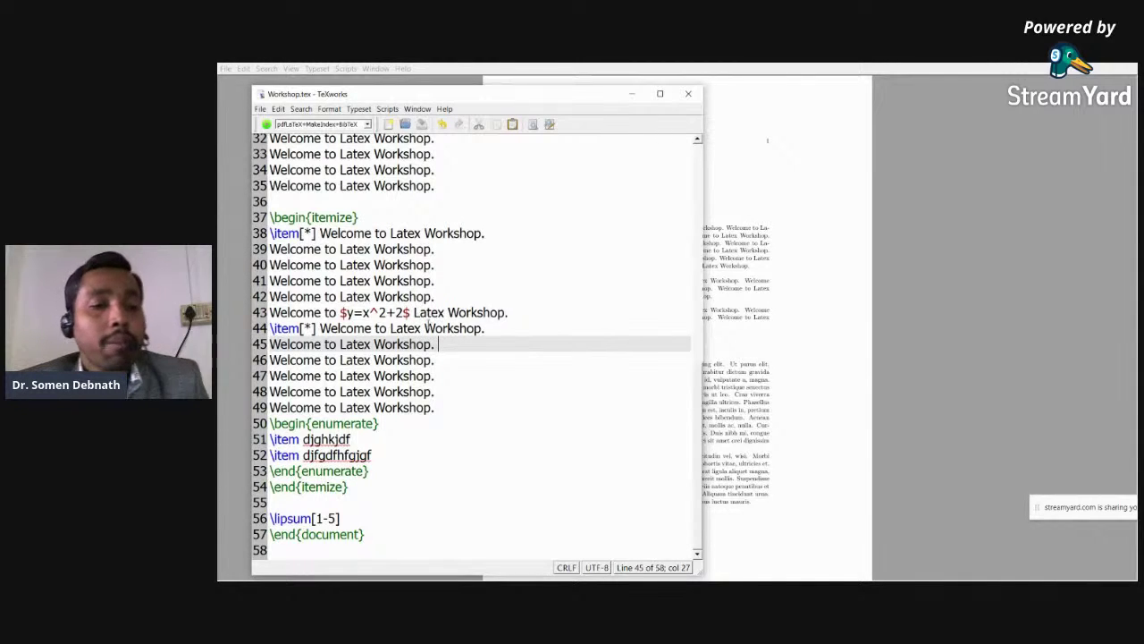
{"action": "left_click", "coordinate": [395, 312]}
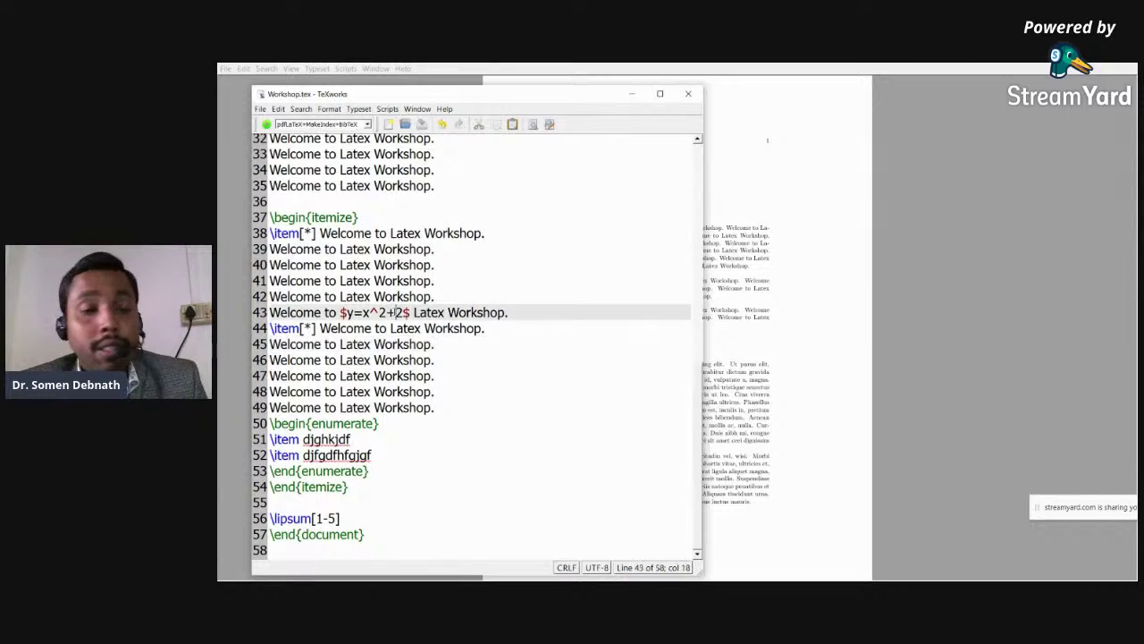
{"action": "left_click", "coordinate": [414, 313]}
- Return to the PDF preview and leave full-screen view
{"action": "left_click", "coordinate": [799, 289]}
{"action": "left_click", "coordinate": [227, 69]}
{"action": "mouse_move", "coordinate": [292, 69]}
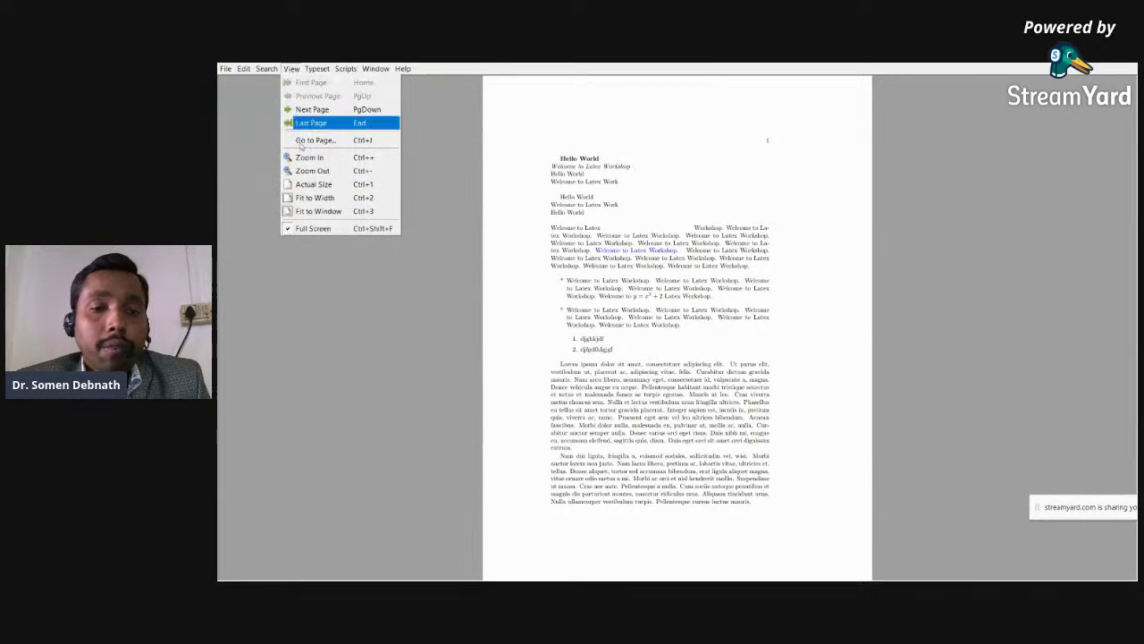
{"action": "left_click", "coordinate": [322, 229]}
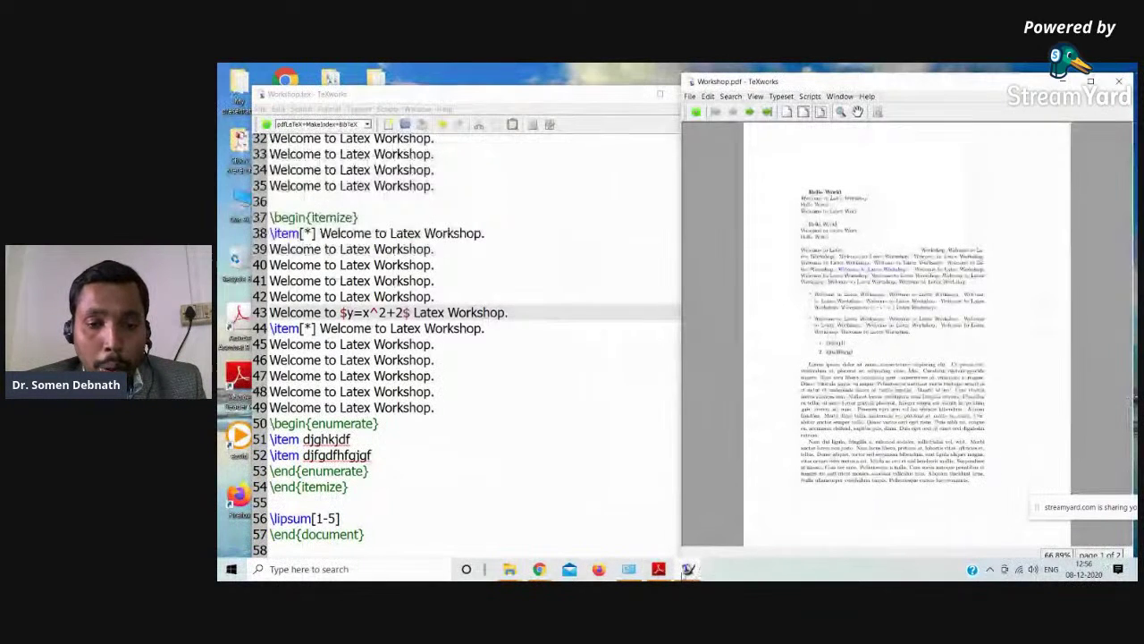
- Switch to Latex_Slides.pdf in Adobe Reader and examine the in-line equation commands for 234 and 4+2
{"action": "left_click", "coordinate": [659, 570]}
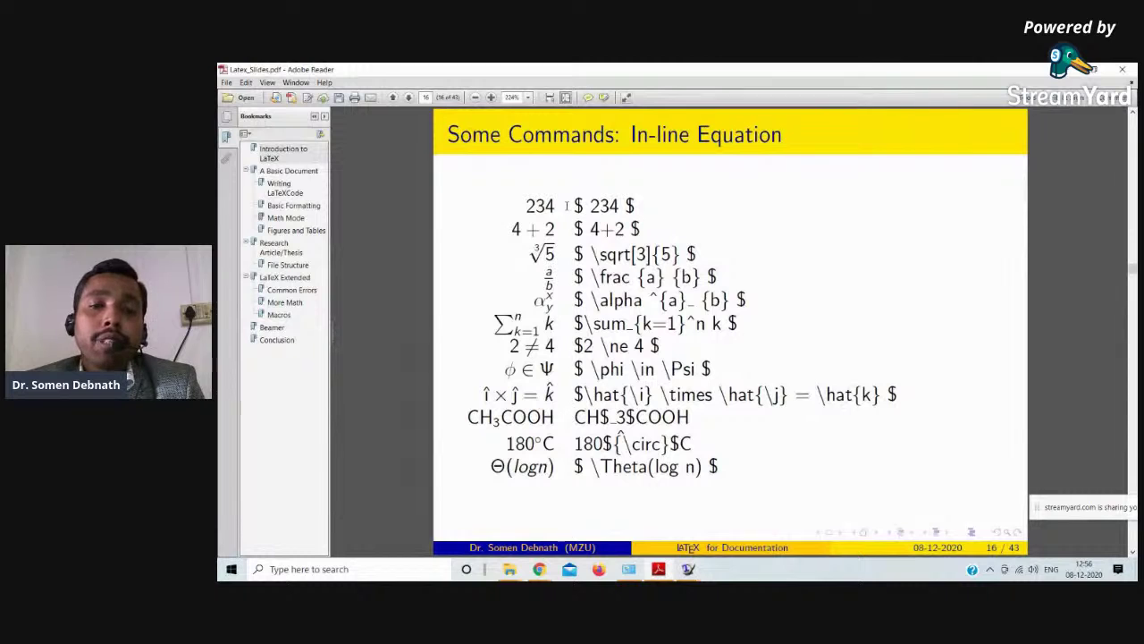
{"action": "left_click", "coordinate": [612, 223]}
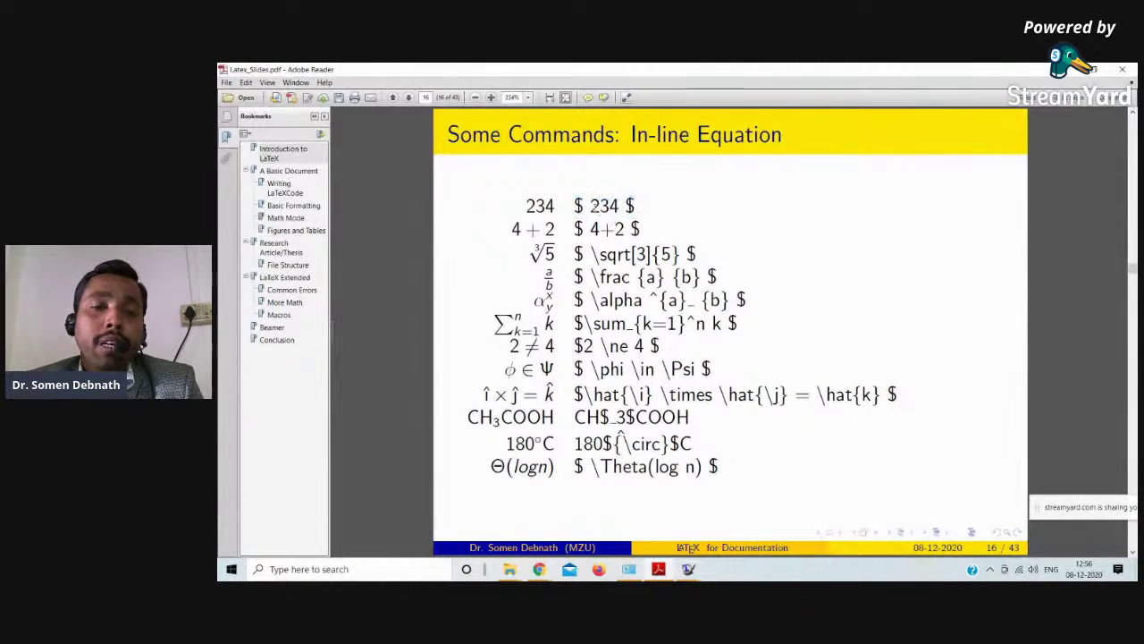
{"action": "left_click", "coordinate": [610, 207]}
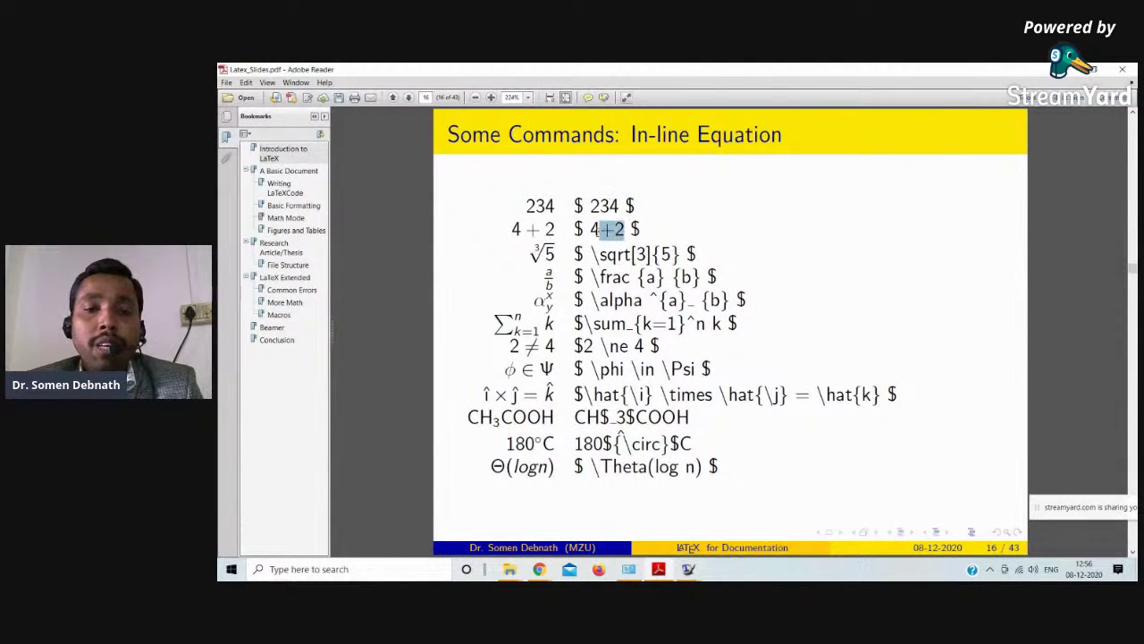
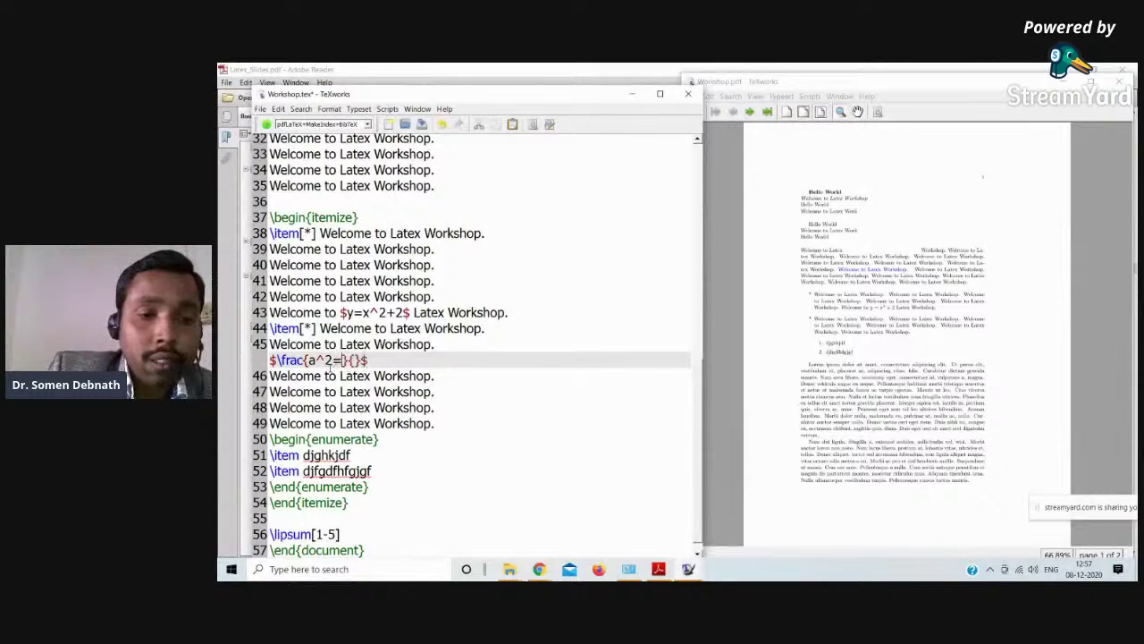
- Complete the inline fraction below line 45 as $\frac{a^2+5}{y}$ and typeset the document
{"action": "key", "text": "BackSpace"}
{"action": "type", "text": "+5"}
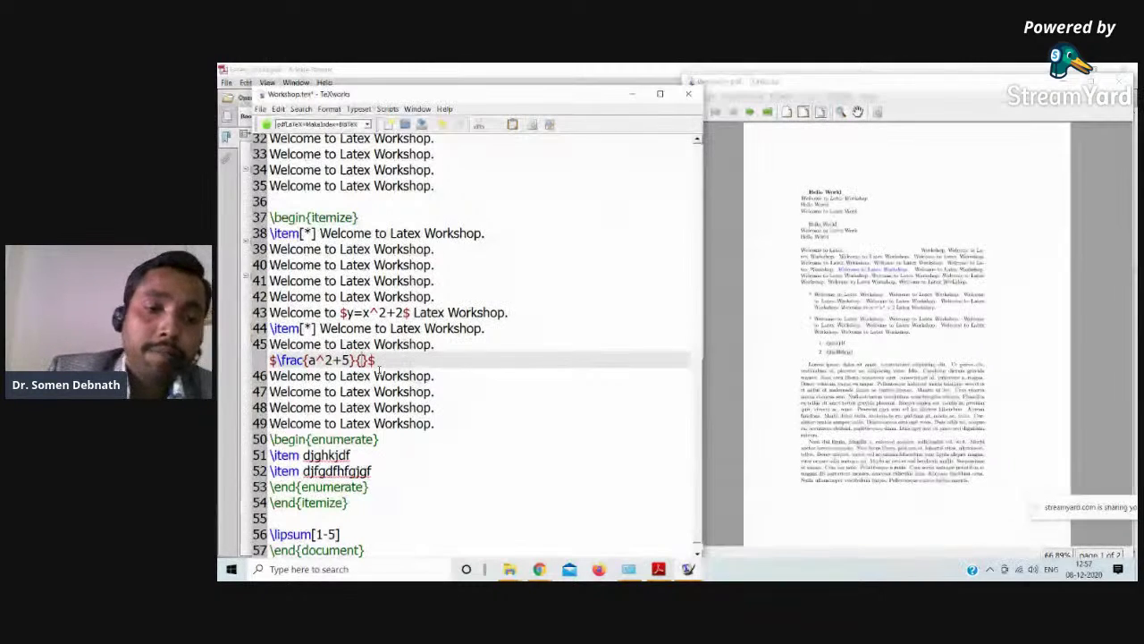
{"action": "type", "text": "y"}
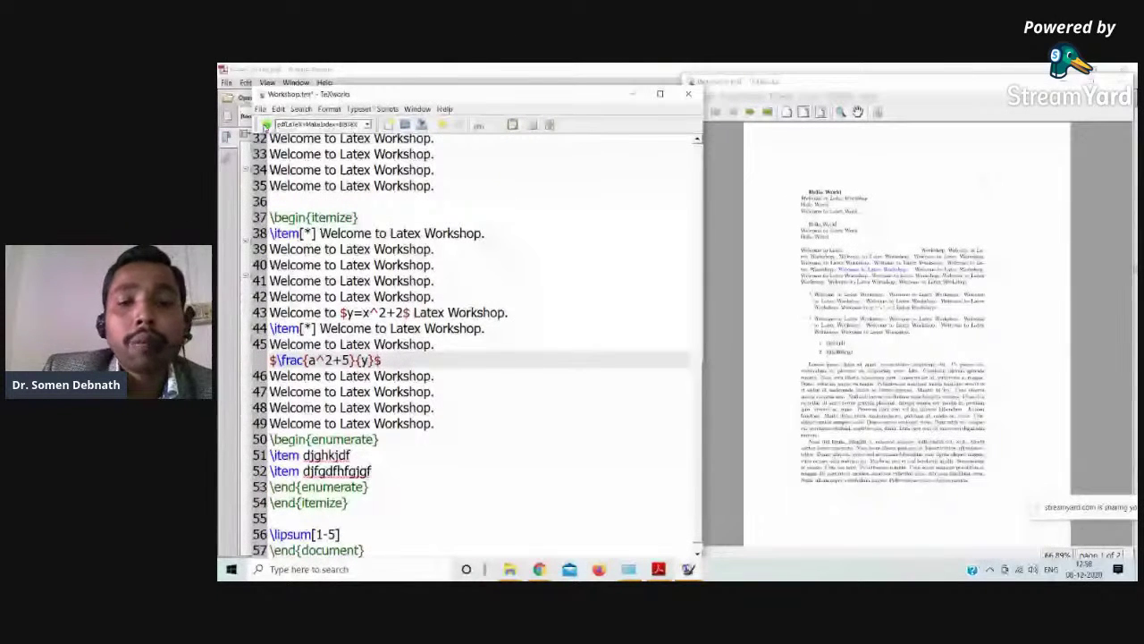
{"action": "left_click", "coordinate": [265, 125]}
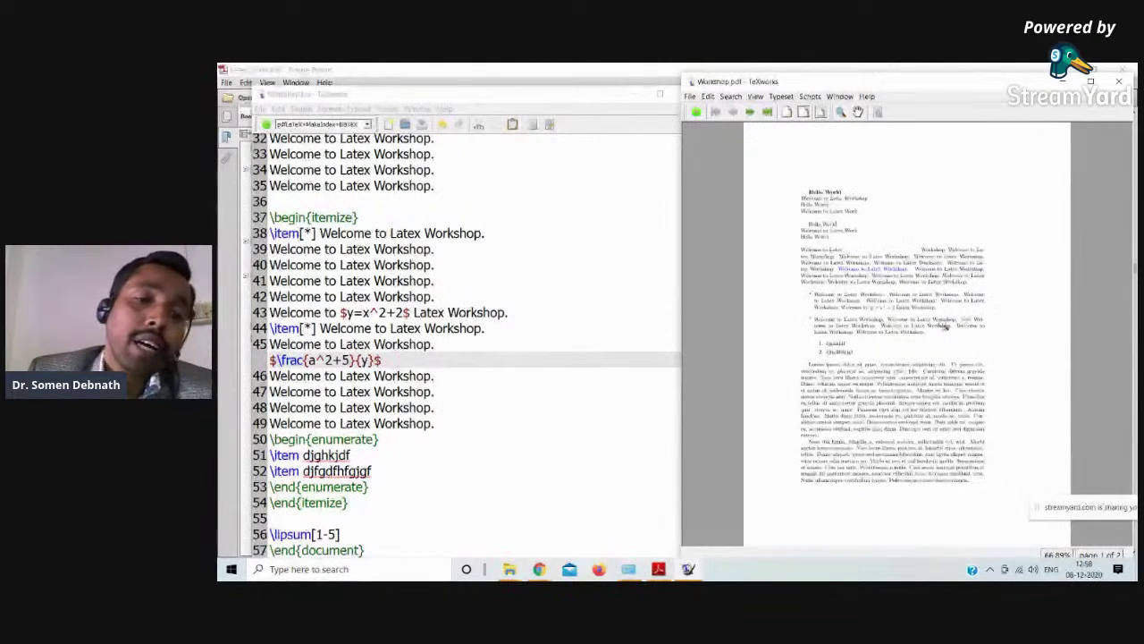
{"action": "left_click", "coordinate": [470, 364]}
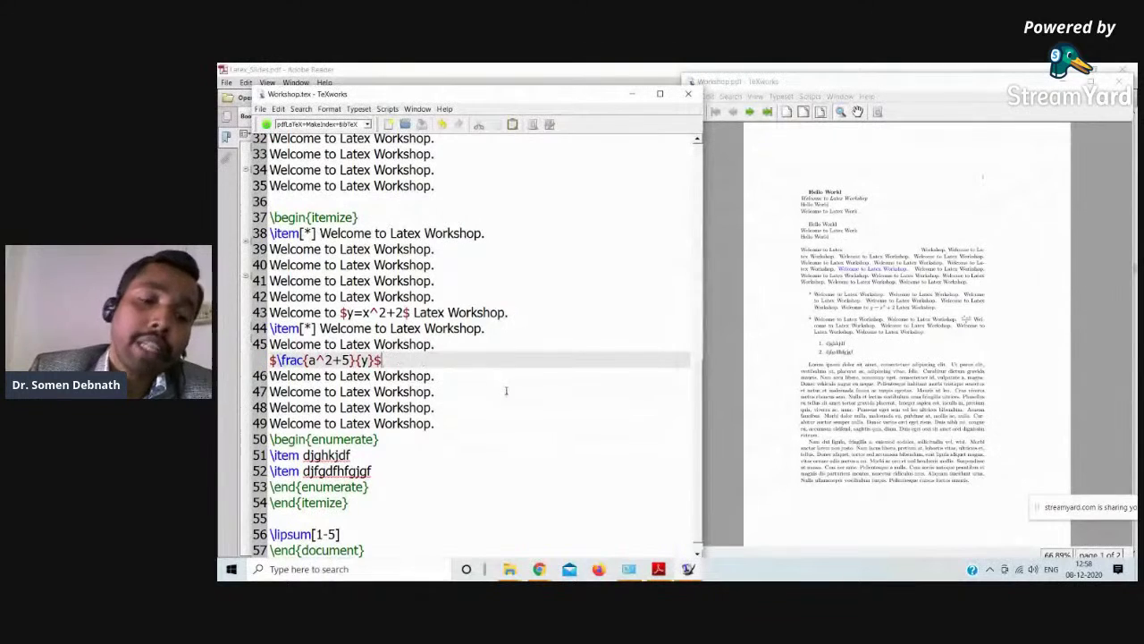
- Consult the Equations slide in Latex_Slides.pdf in Adobe Reader, and return to the LaTeX source in TeXworks
{"action": "left_click", "coordinate": [659, 568]}
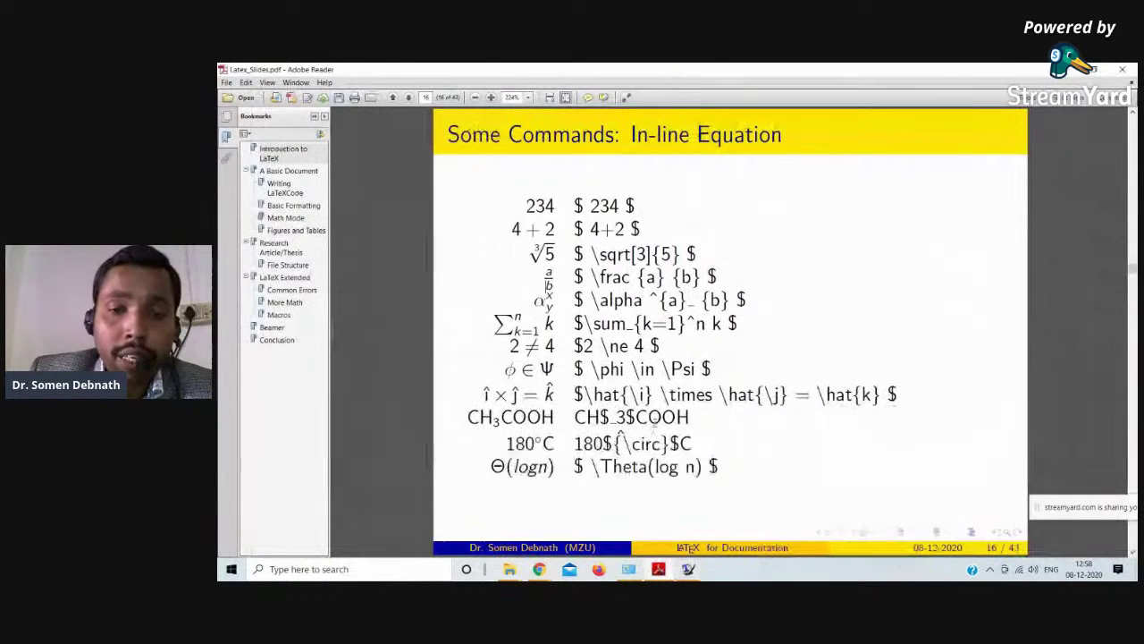
{"action": "scroll", "coordinate": [666, 428], "scroll_direction": "down", "scroll_amount": 1}
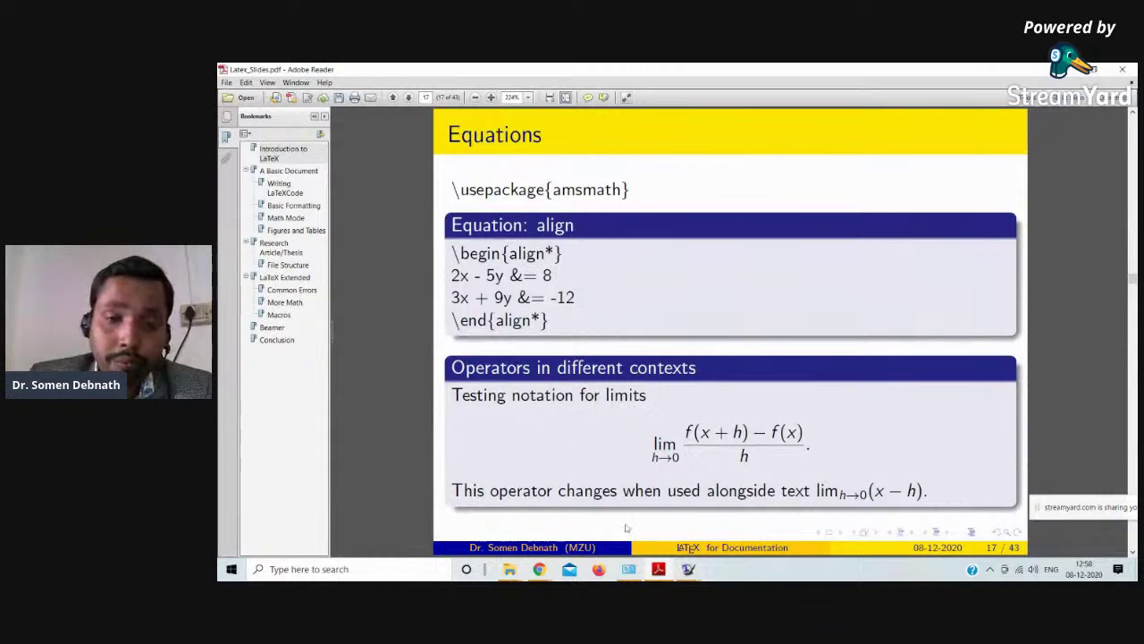
{"action": "left_click", "coordinate": [659, 569]}
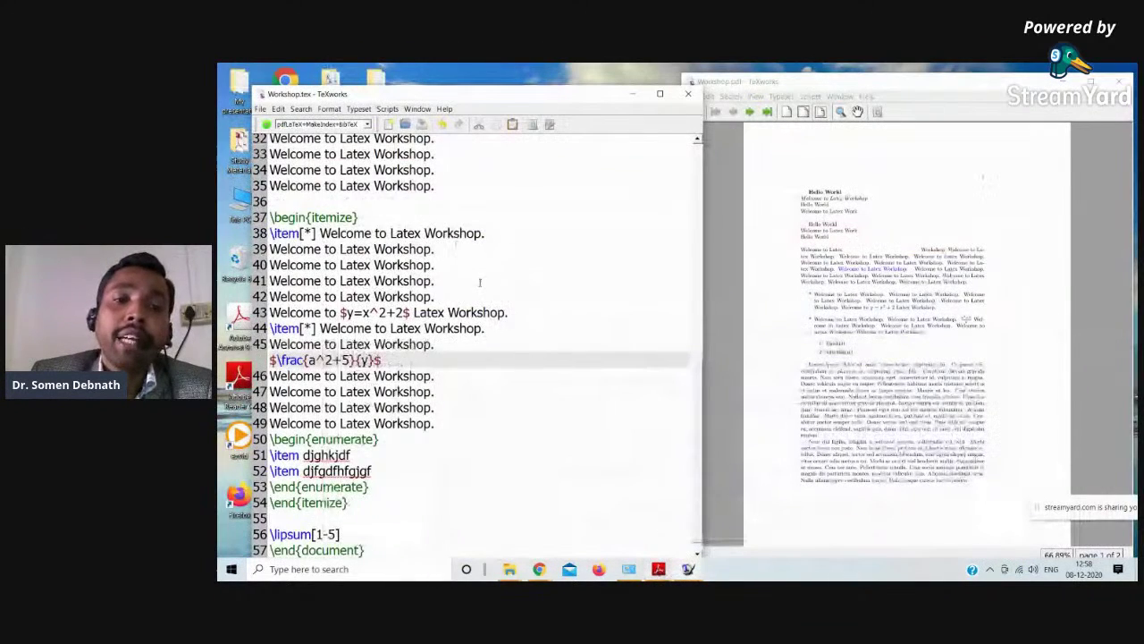
- Insert an empty \usepackage{} line below the xcolor package in the preamble
{"action": "scroll", "coordinate": [498, 273], "scroll_direction": "up", "scroll_amount": 10}
{"action": "left_click_drag", "start_coordinate": [586, 97], "coordinate": [556, 74]}
{"action": "left_click", "coordinate": [397, 174]}
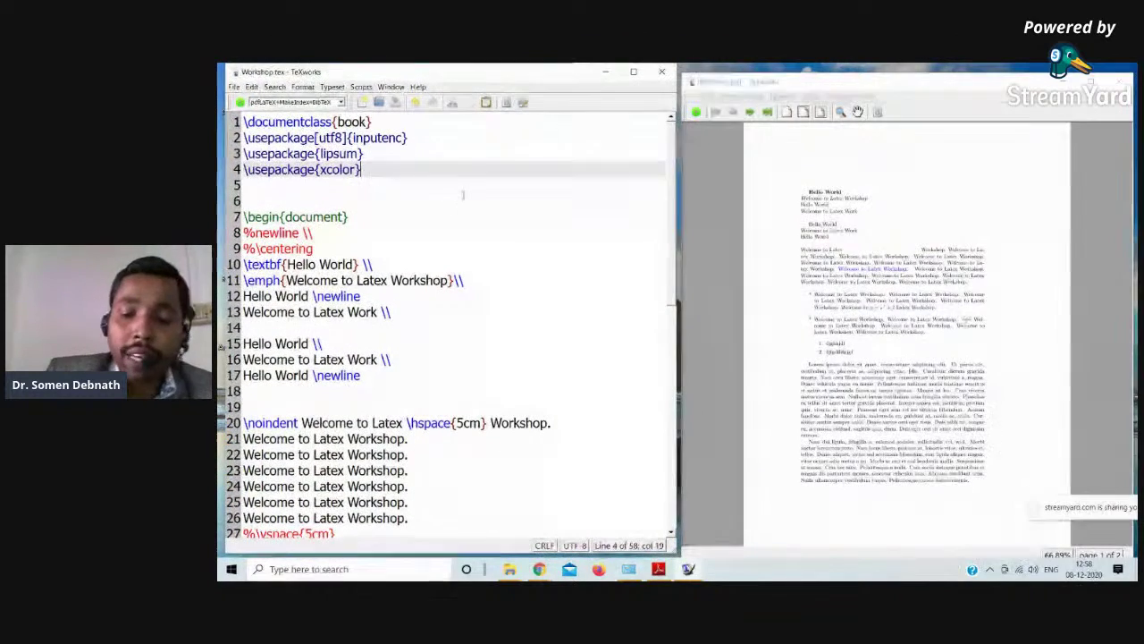
{"action": "key", "text": "Return"}
{"action": "type", "text": "\\use"}
{"action": "key", "text": "Tab"}
{"action": "key", "text": "Tab"}
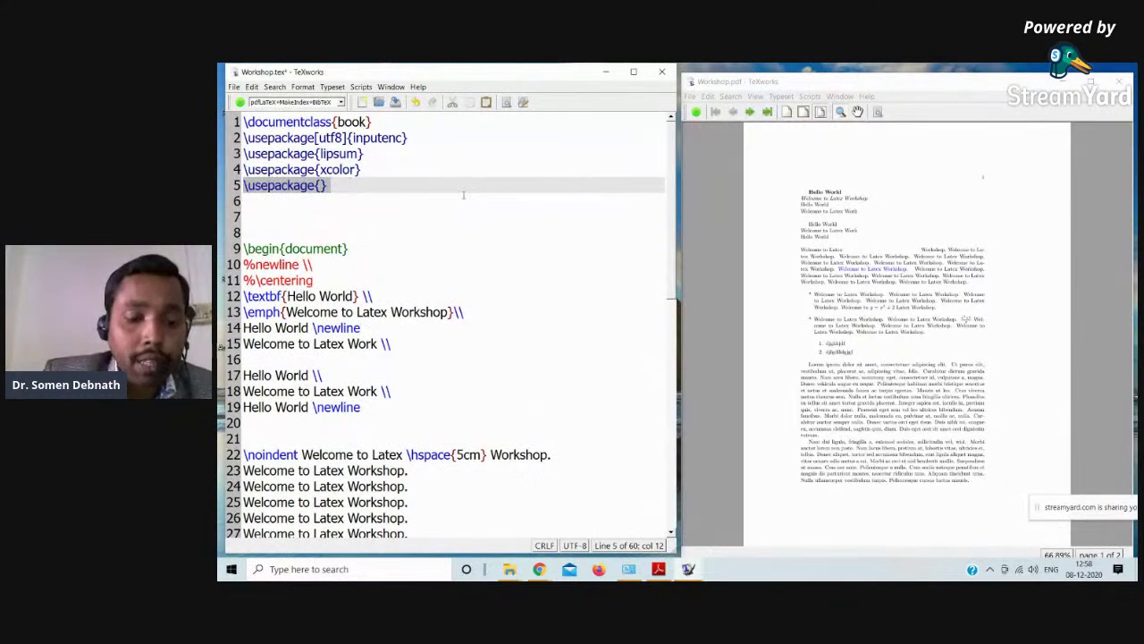
- Enter amsmath as the new package name, checking its spelling on the Equations slide, and typeset the document
{"action": "type", "text": "asm"}
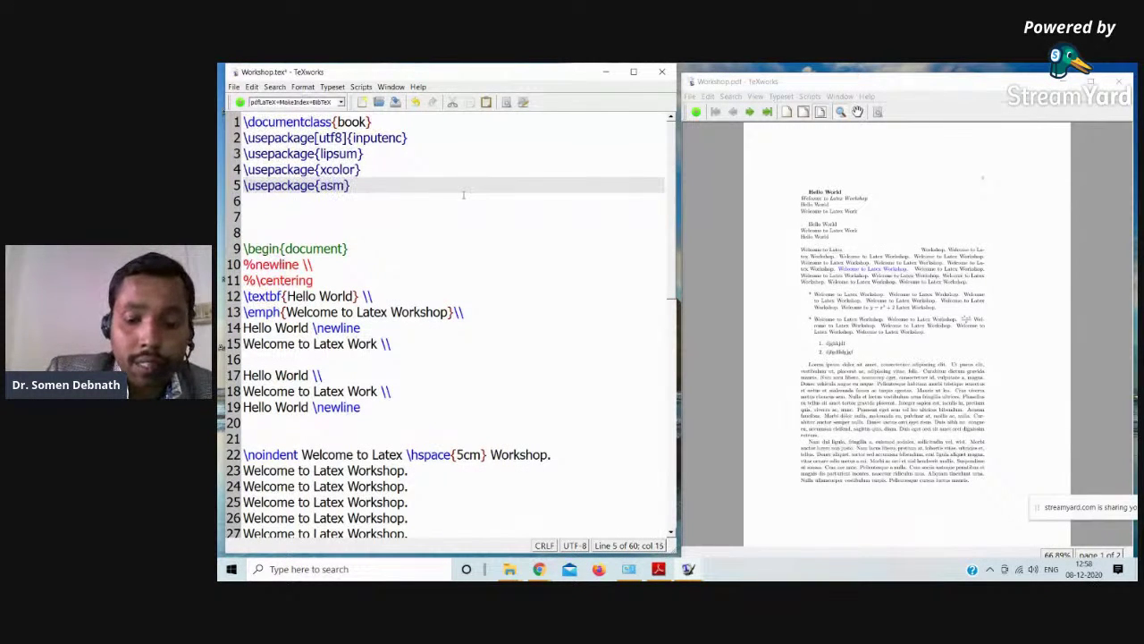
{"action": "key", "text": "BackSpace"}
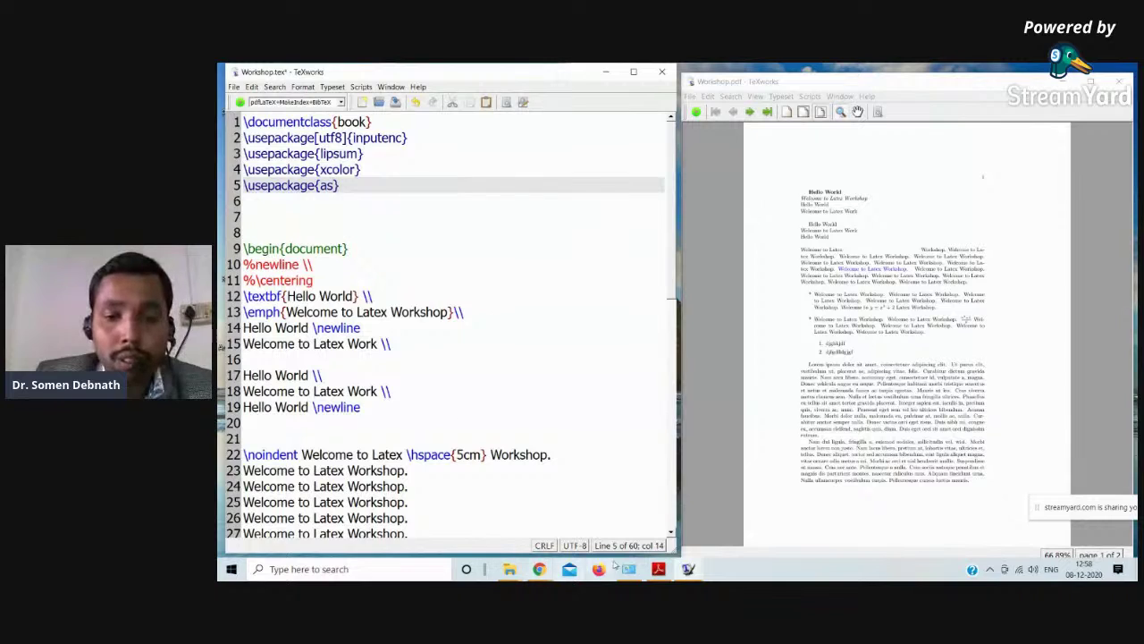
{"action": "left_click", "coordinate": [658, 568]}
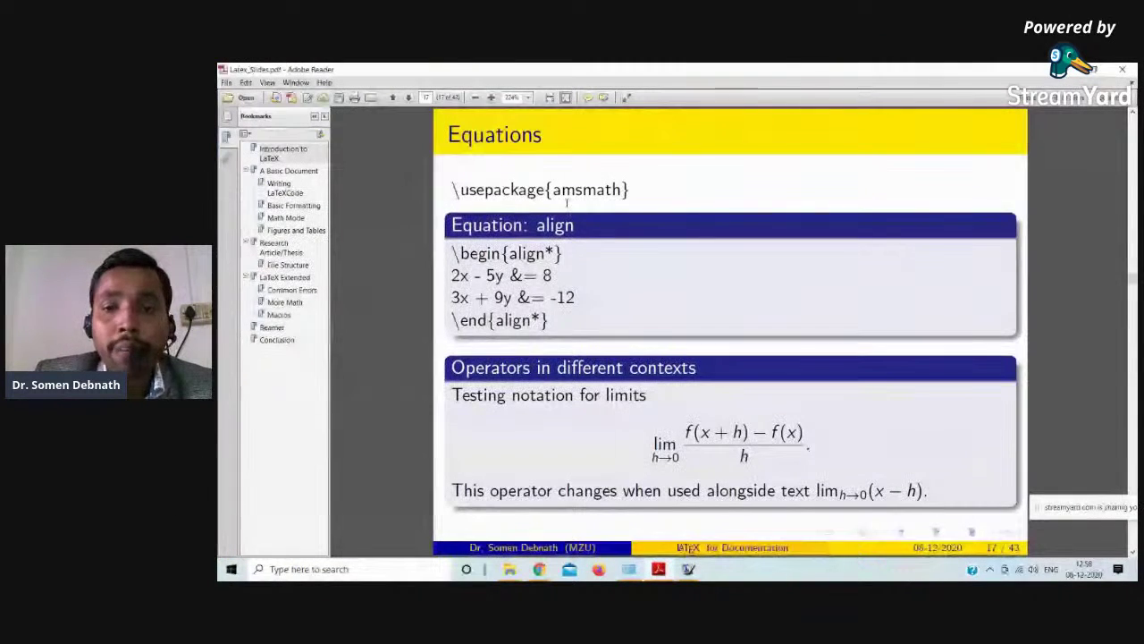
{"action": "left_click", "coordinate": [1073, 69]}
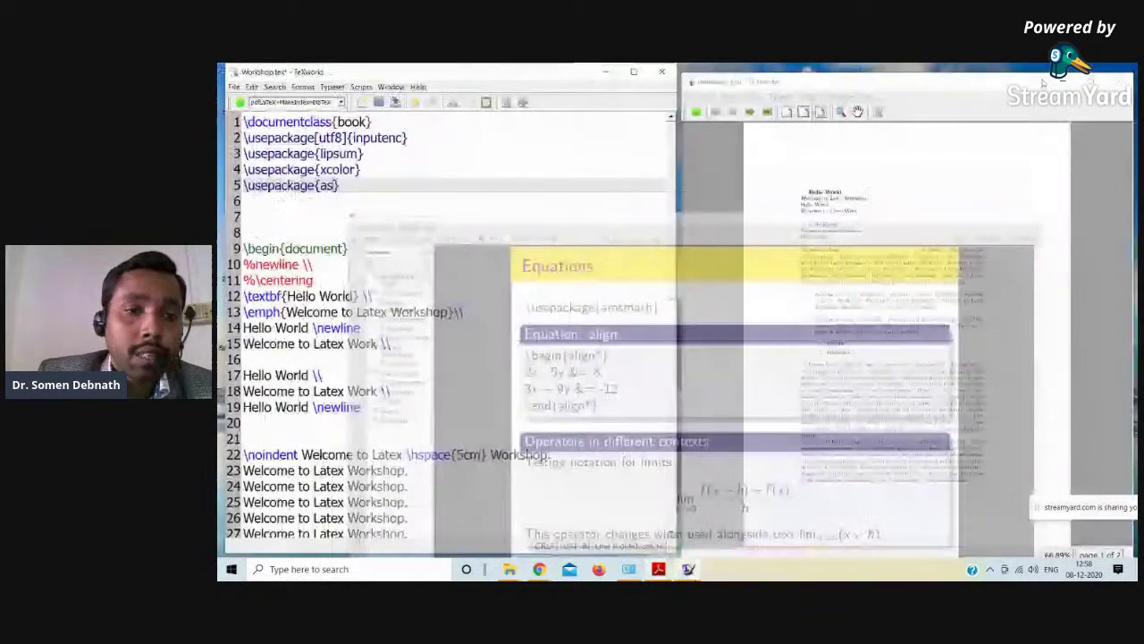
{"action": "key", "text": "BackSpace"}
{"action": "type", "text": "msmath"}
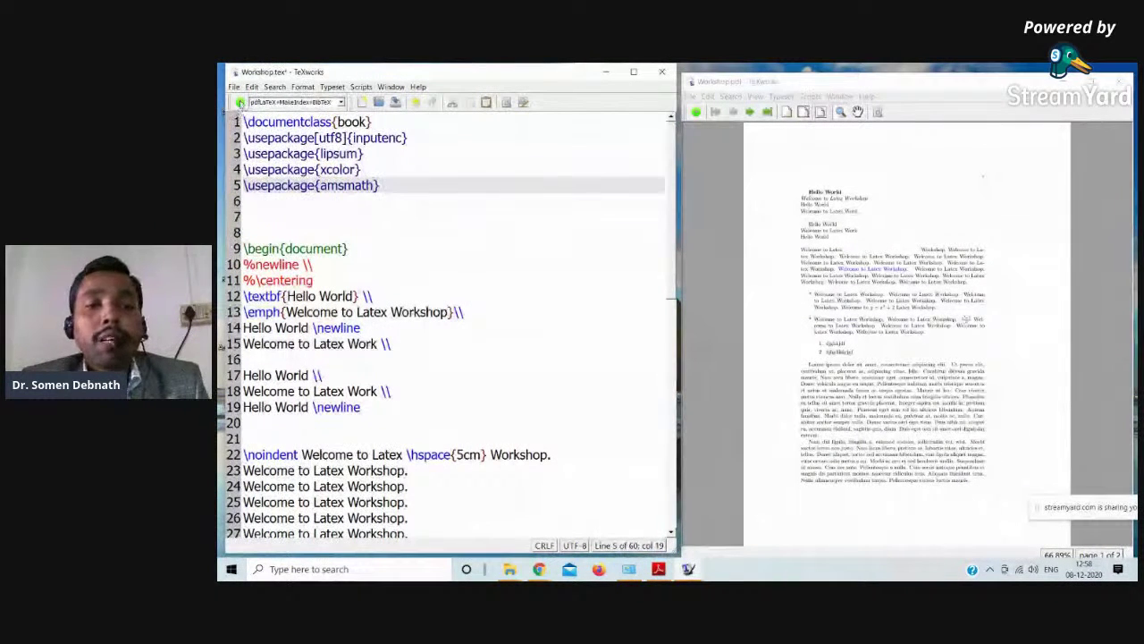
{"action": "left_click", "coordinate": [239, 102]}
- Delete the blank lines between the amsmath package line and \begin{document}
{"action": "left_click", "coordinate": [278, 216]}
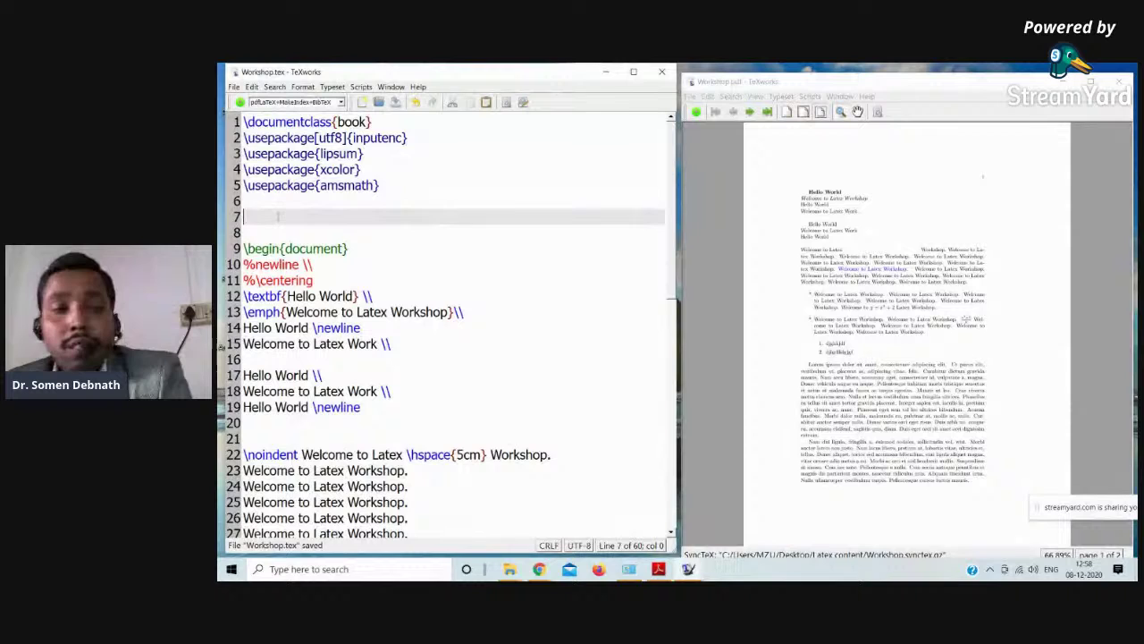
{"action": "key", "text": "BackSpace"}
{"action": "key", "text": "BackSpace"}
{"action": "left_click", "coordinate": [263, 217]}
{"action": "left_click", "coordinate": [254, 205]}
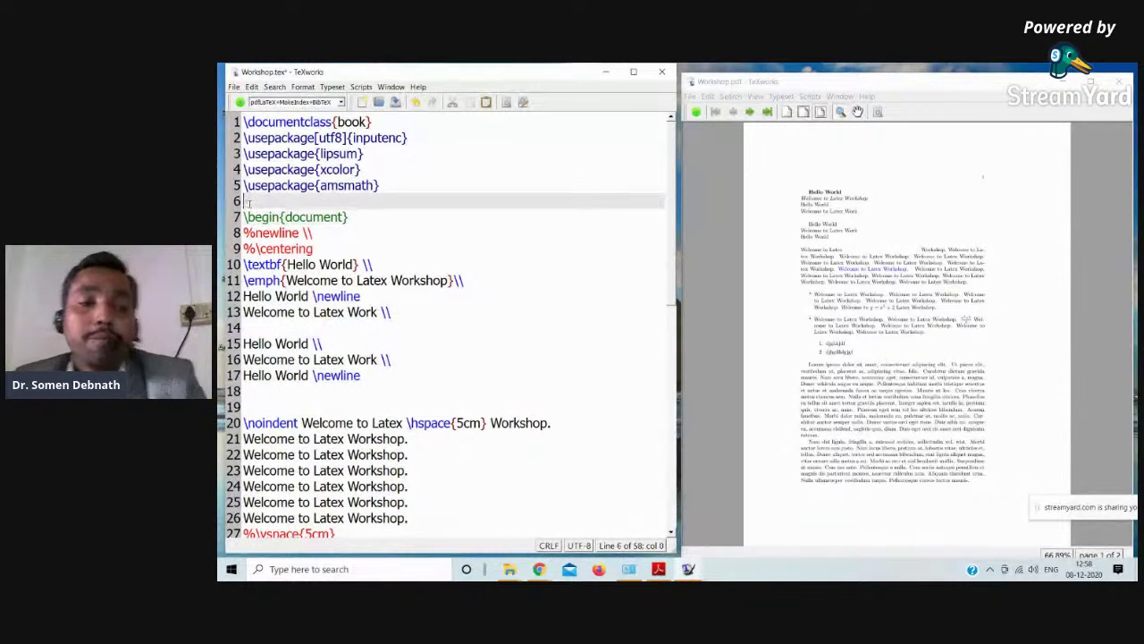
{"action": "key", "text": "BackSpace"}
{"action": "scroll", "coordinate": [377, 255], "scroll_direction": "down", "scroll_amount": 1}
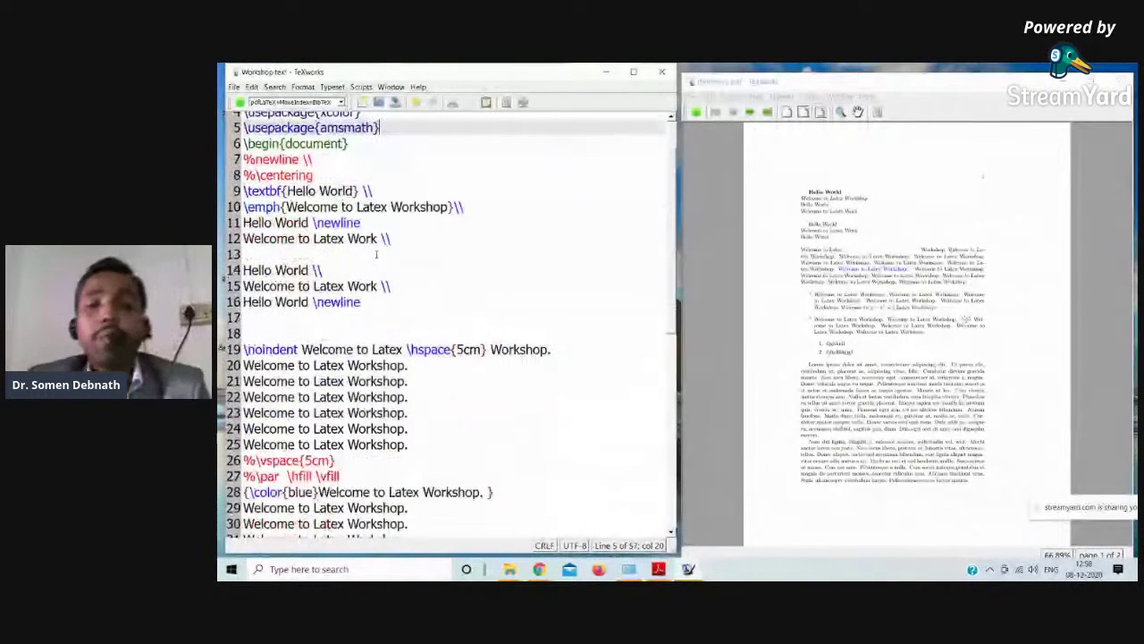
{"action": "scroll", "coordinate": [376, 254], "scroll_direction": "down", "scroll_amount": 1}
{"action": "left_click", "coordinate": [362, 305]}
{"action": "right_click", "coordinate": [851, 303]}
{"action": "left_click", "coordinate": [881, 306]}
{"action": "left_click", "coordinate": [372, 341]}
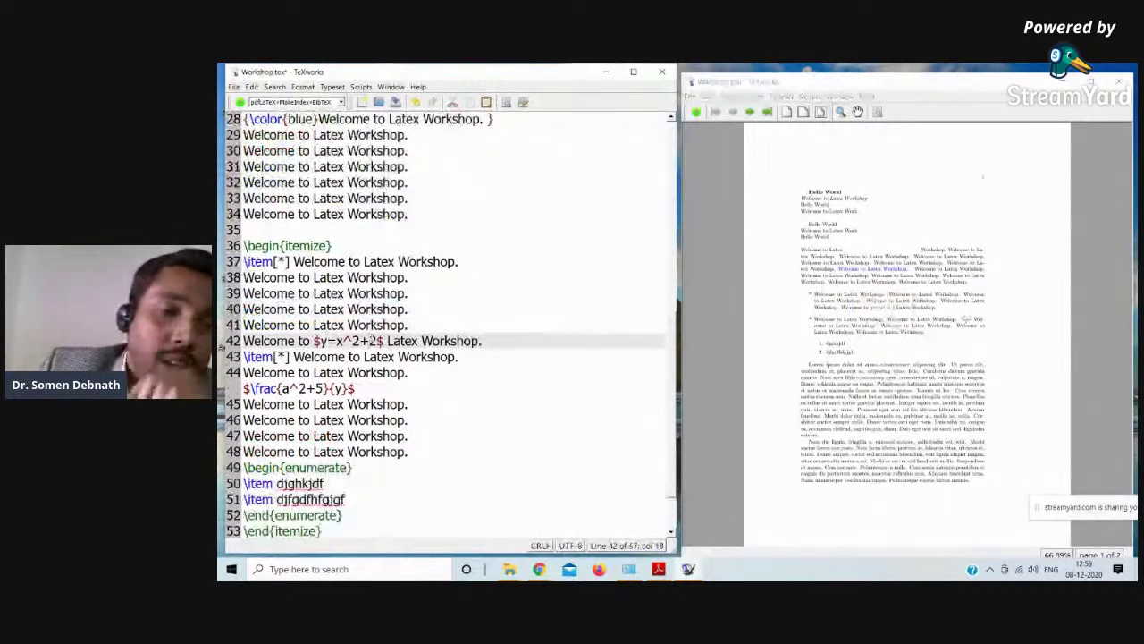
{"action": "left_click", "coordinate": [373, 388]}
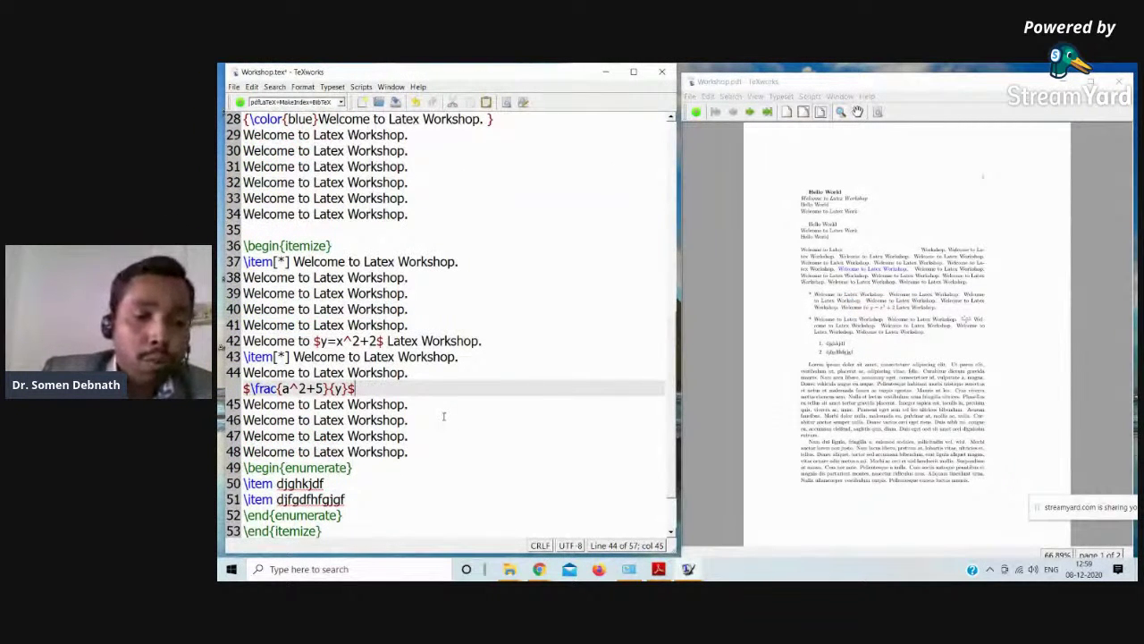
{"action": "left_click", "coordinate": [417, 406]}
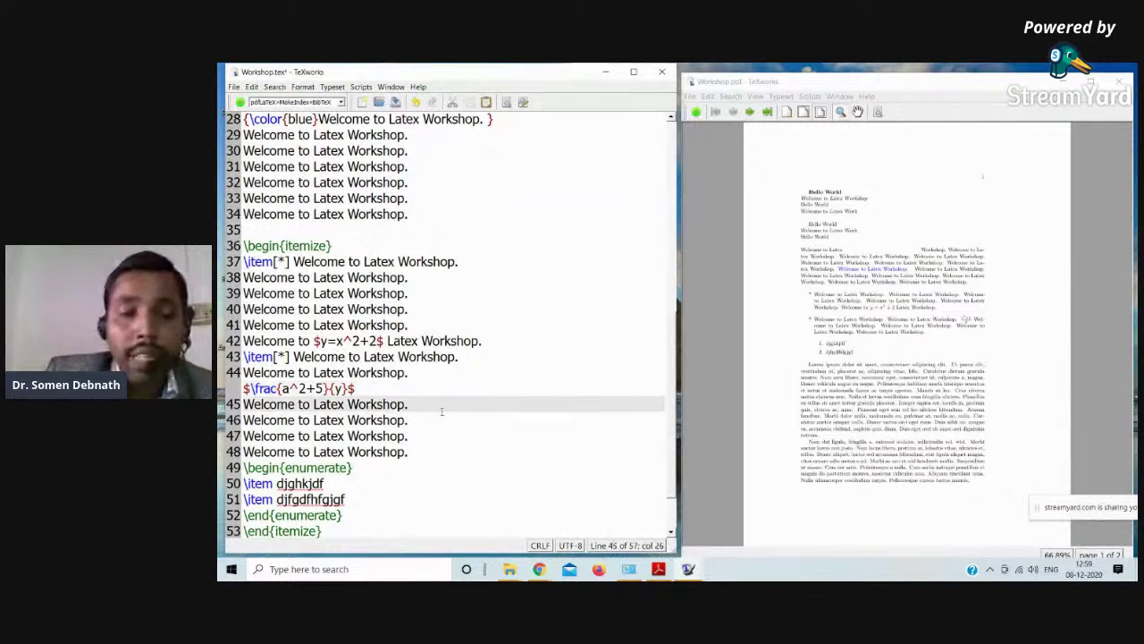
{"action": "key", "text": "Return"}
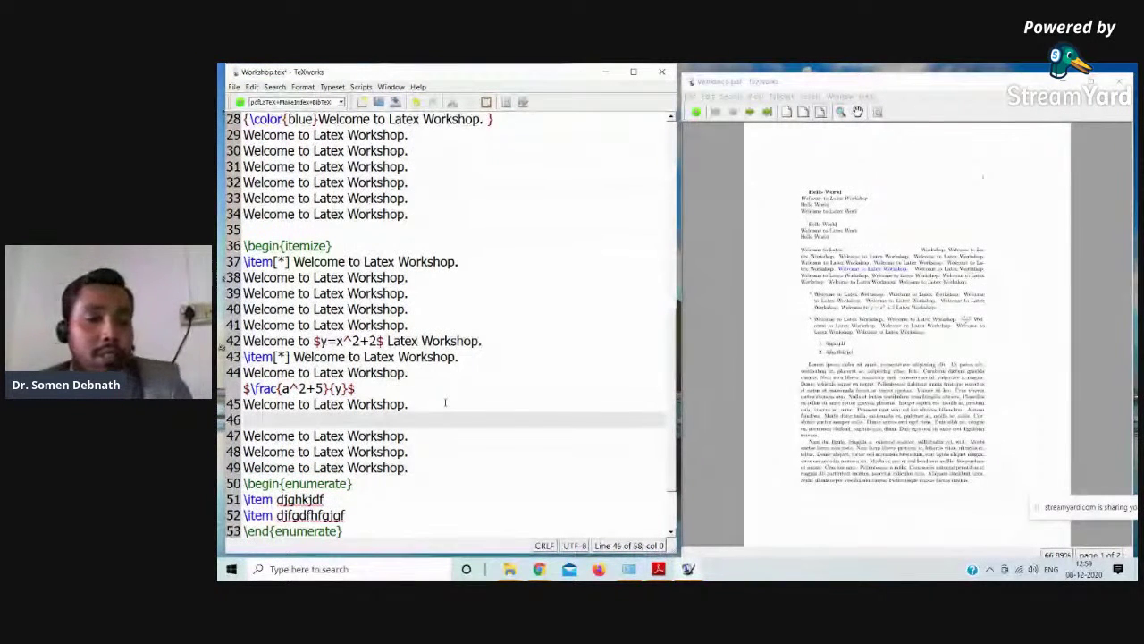
{"action": "key", "text": "BackSpace"}
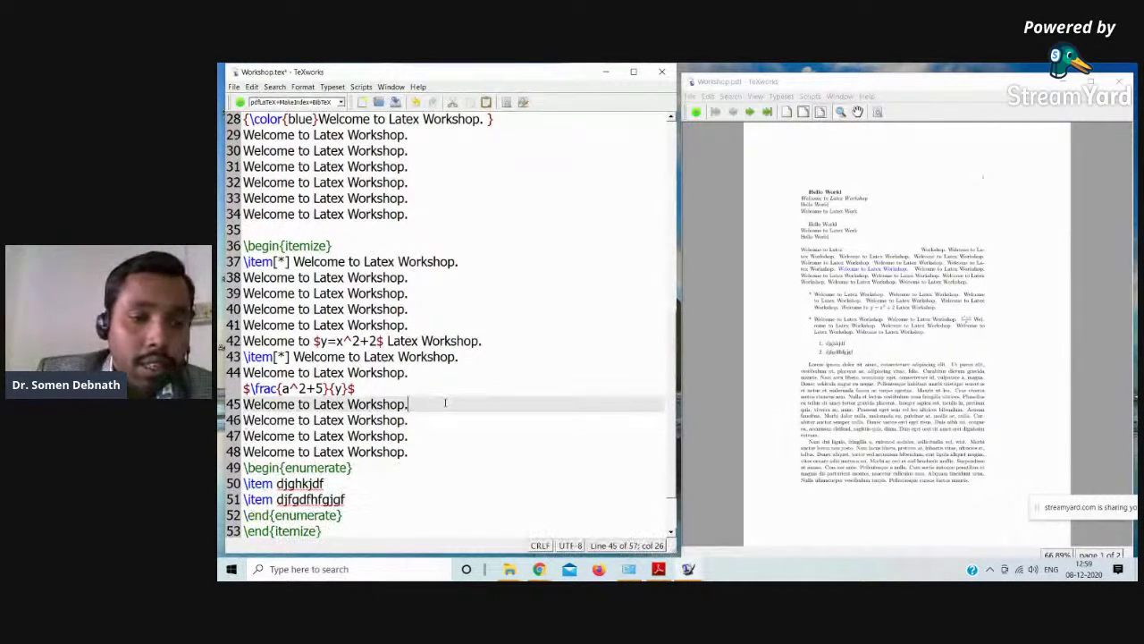
- Insert an empty line after the second plain "Welcome to Latex Workshop." line below the blue-coloured text
{"action": "scroll", "coordinate": [424, 387], "scroll_direction": "up", "scroll_amount": 2}
{"action": "left_click", "coordinate": [408, 265]}
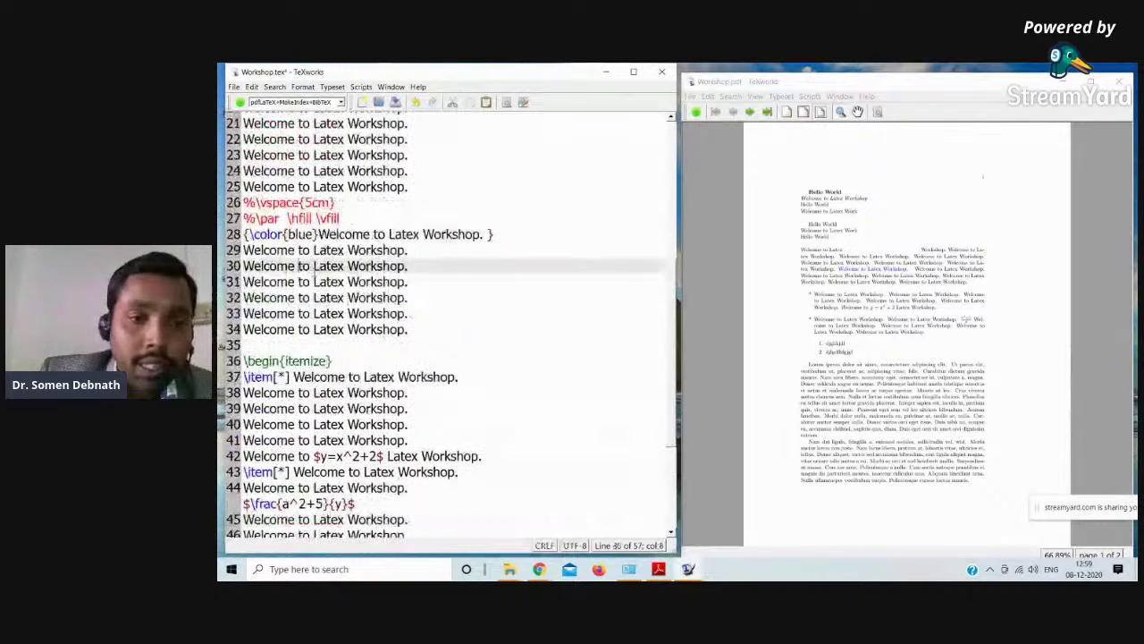
{"action": "key", "text": "Return"}
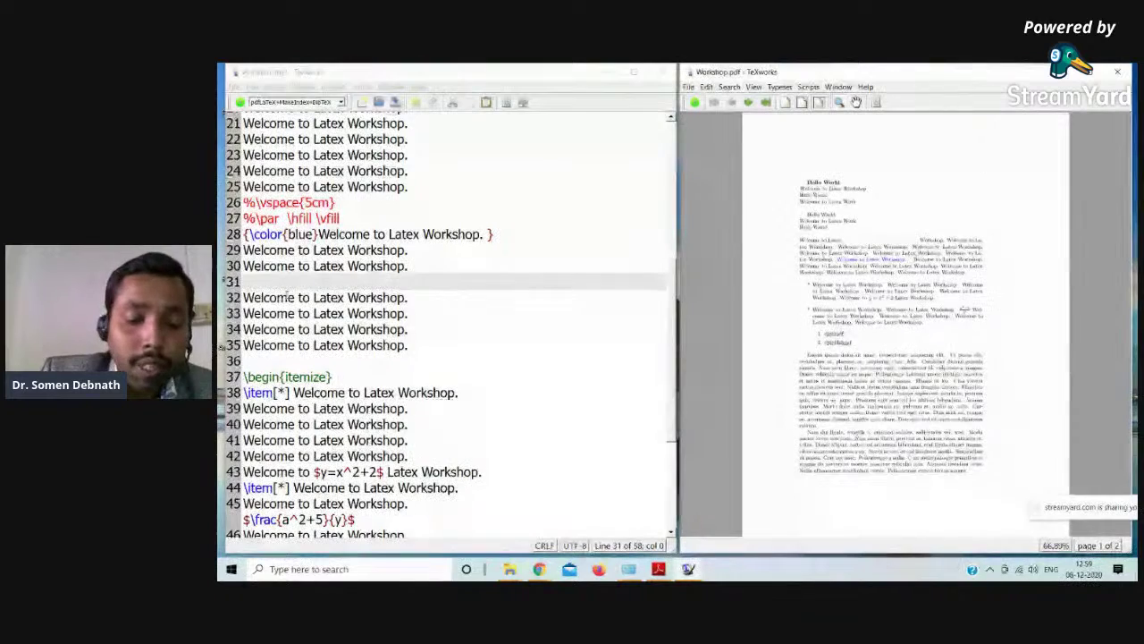
{"action": "scroll", "coordinate": [286, 295], "scroll_direction": "up", "scroll_amount": 1}
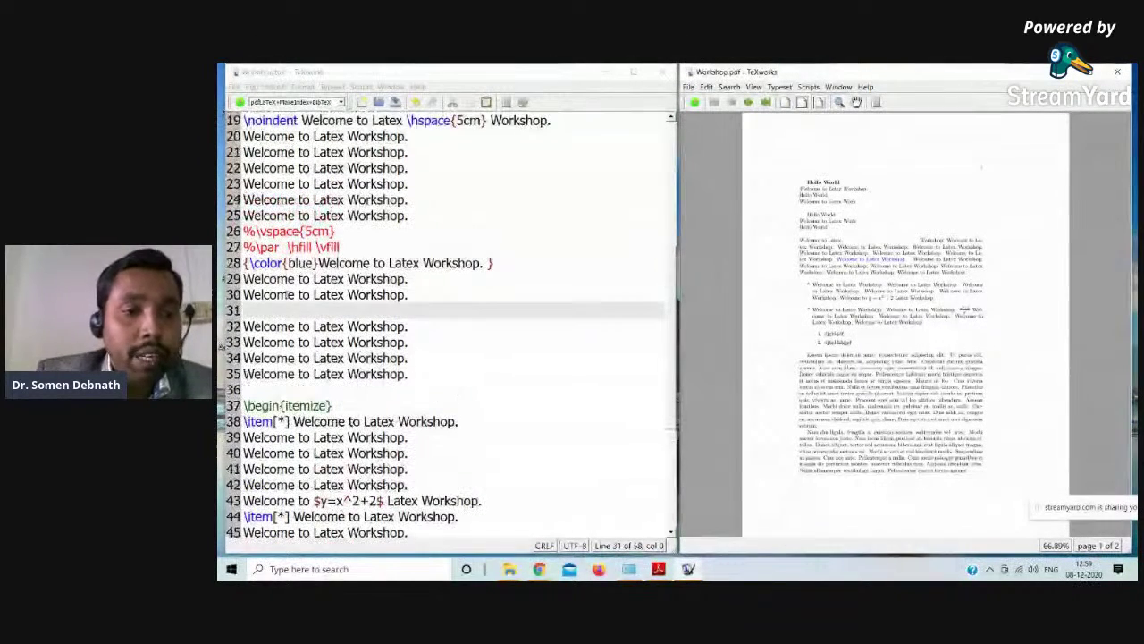
{"action": "left_click", "coordinate": [257, 308]}
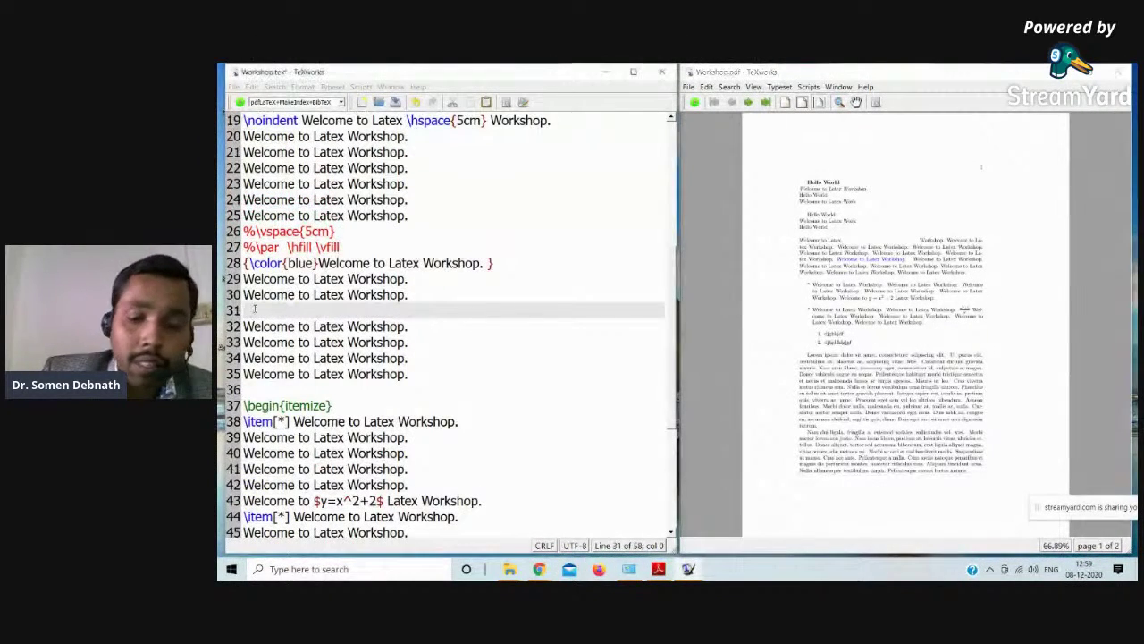
- Create an equation environment on the empty line, removing the placeholder bullet after \end{equation} and the leading space before \begin{equation}
{"action": "type", "text": "\\be"}
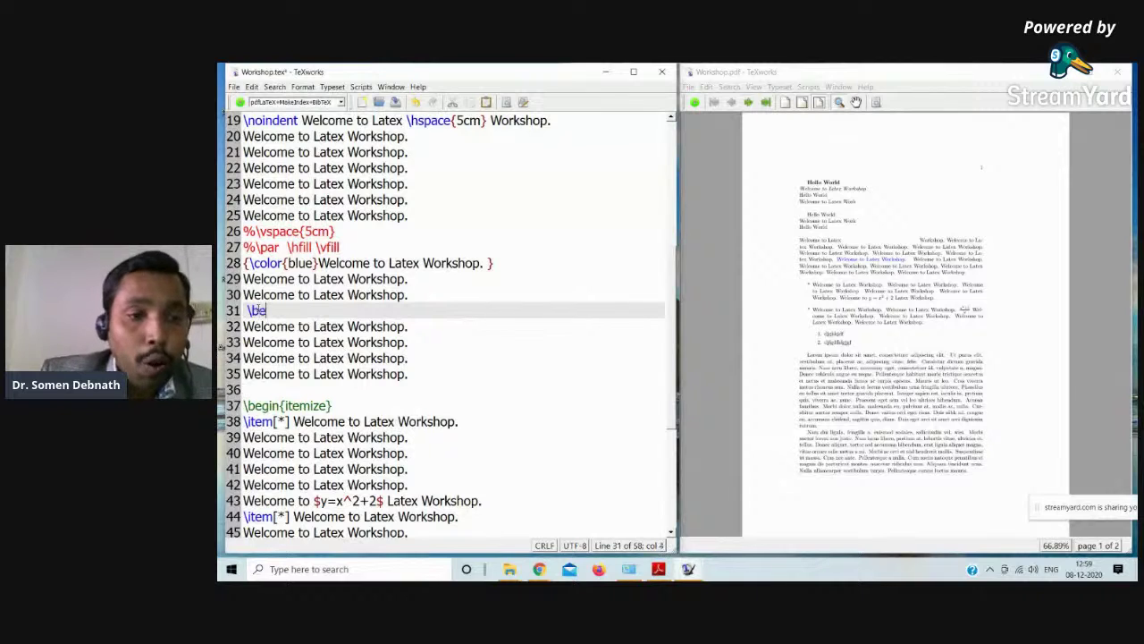
{"action": "key", "text": "Tab"}
{"action": "key", "text": "Tab"}
{"action": "key", "text": "Tab"}
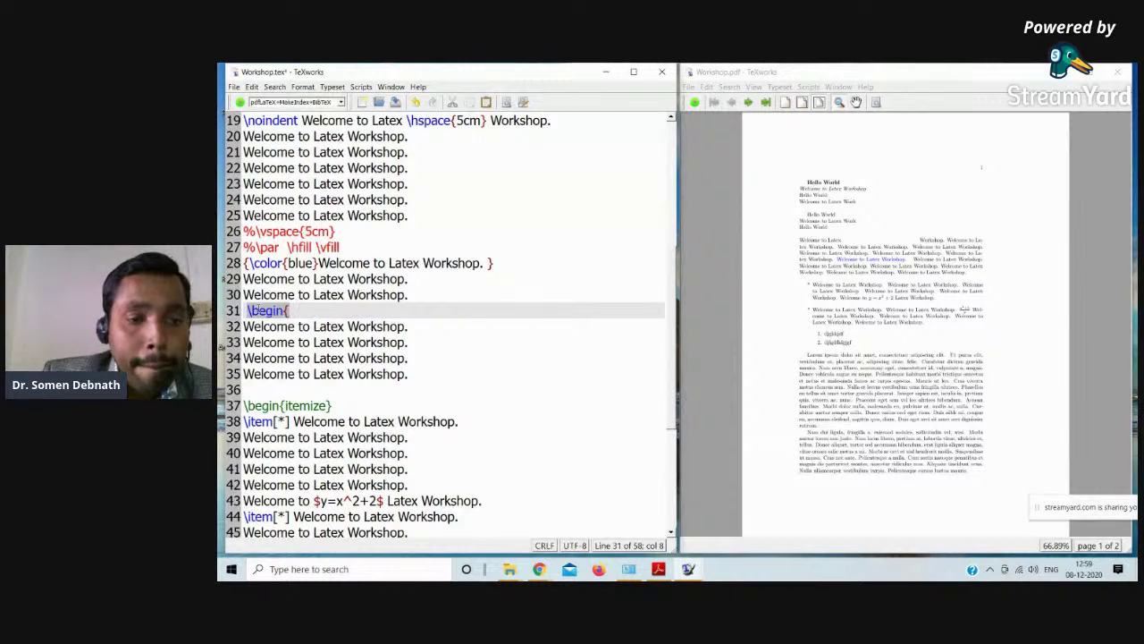
{"action": "type", "text": "e"}
{"action": "type", "text": "qu"}
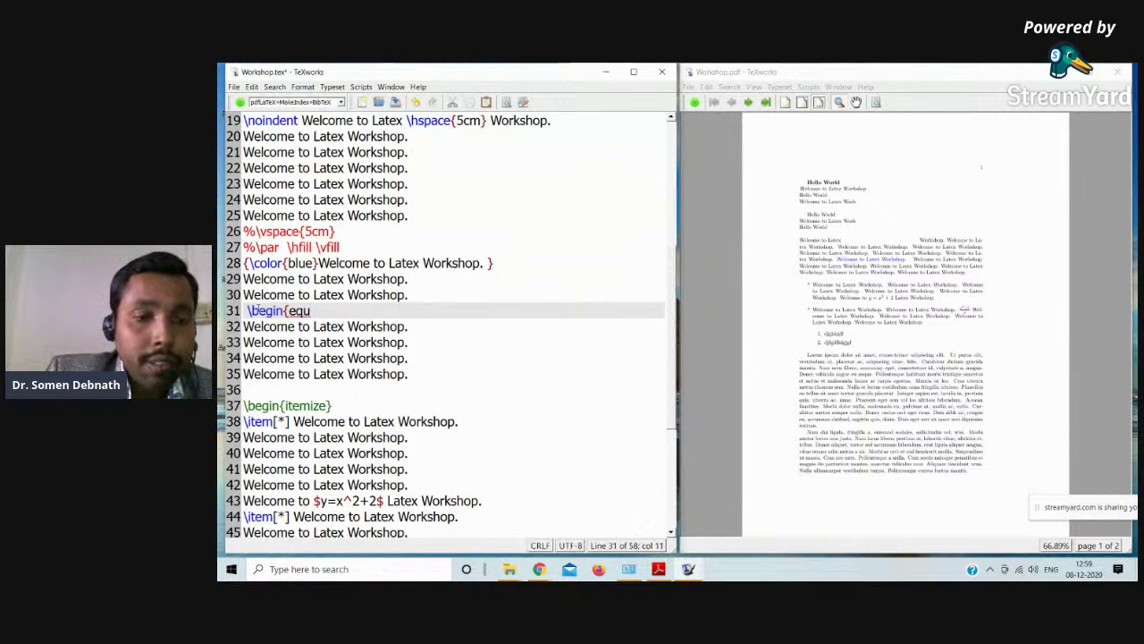
{"action": "key", "text": "Tab"}
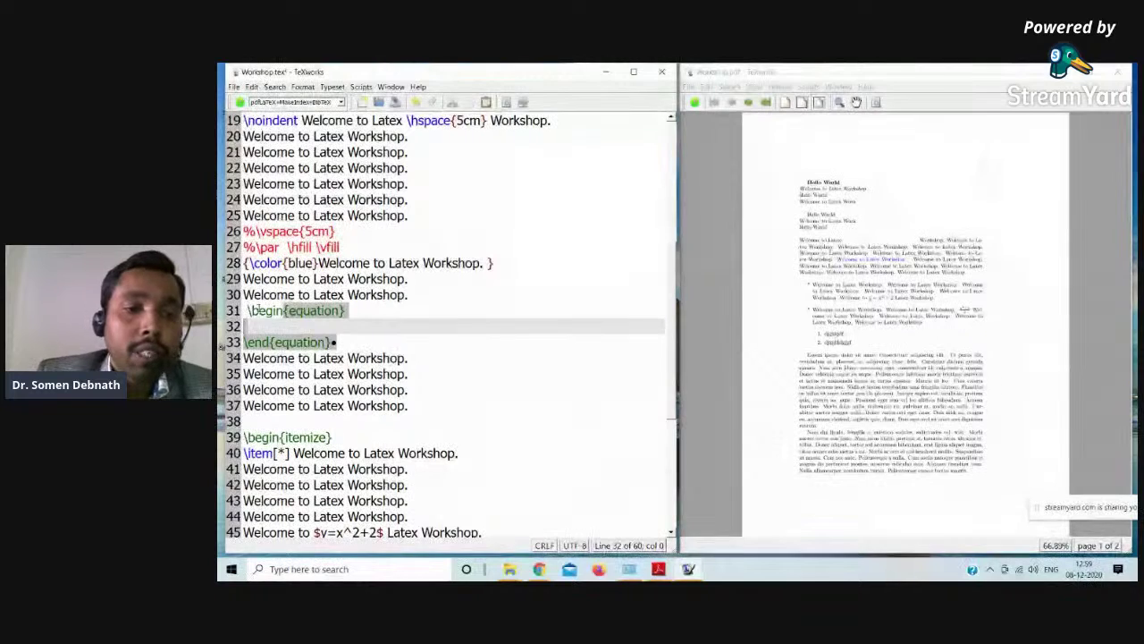
{"action": "left_click", "coordinate": [386, 348]}
{"action": "key", "text": "BackSpace"}
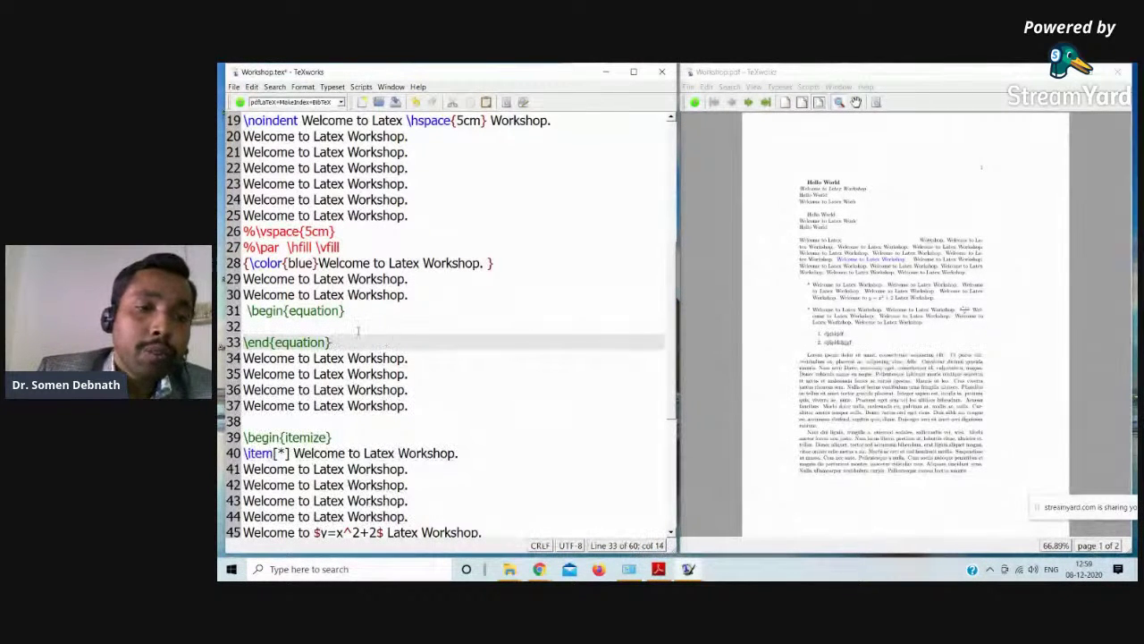
{"action": "left_click", "coordinate": [245, 310]}
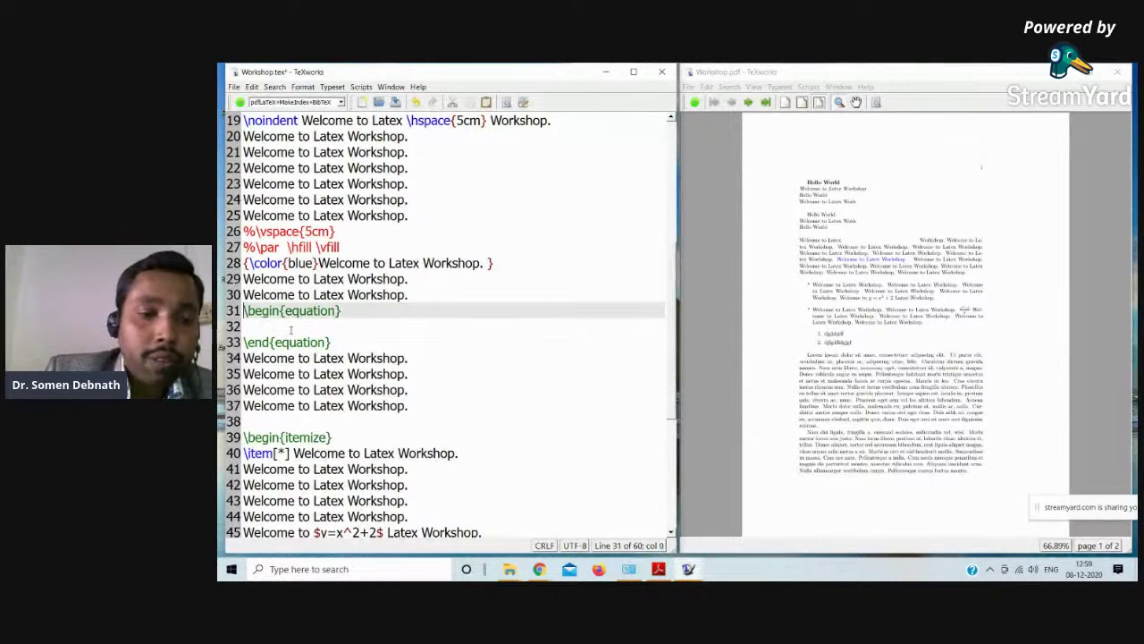
- Copy the fraction \frac{a^2+5}{y} from the itemized list into the equation environment, and typeset the document
{"action": "scroll", "coordinate": [290, 330], "scroll_direction": "down", "scroll_amount": 2}
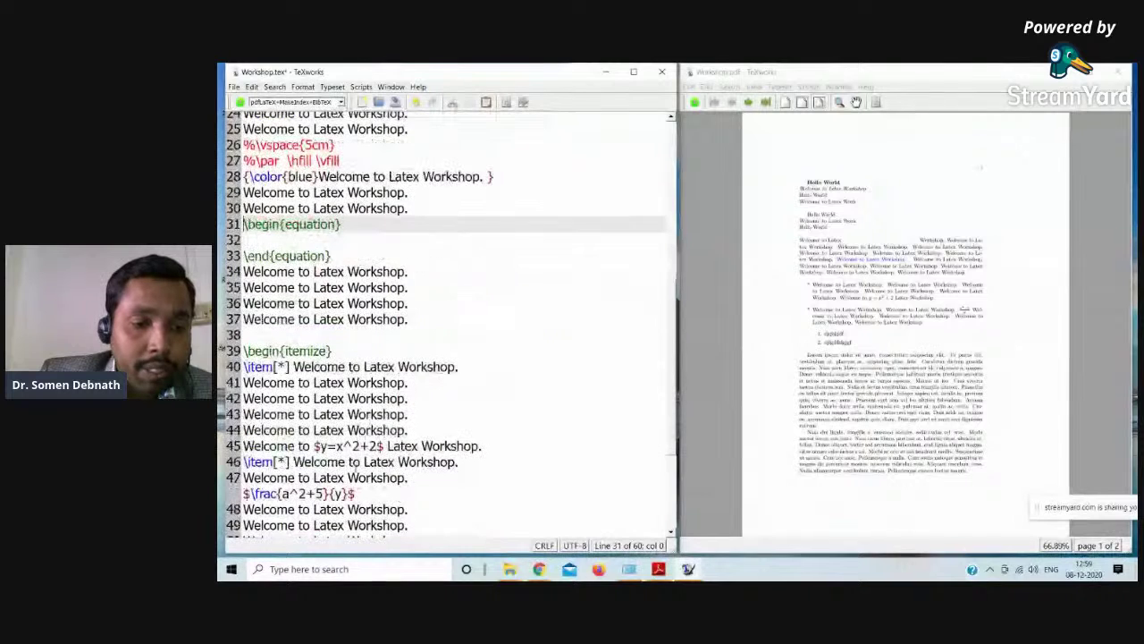
{"action": "left_click_drag", "start_coordinate": [251, 493], "coordinate": [349, 493]}
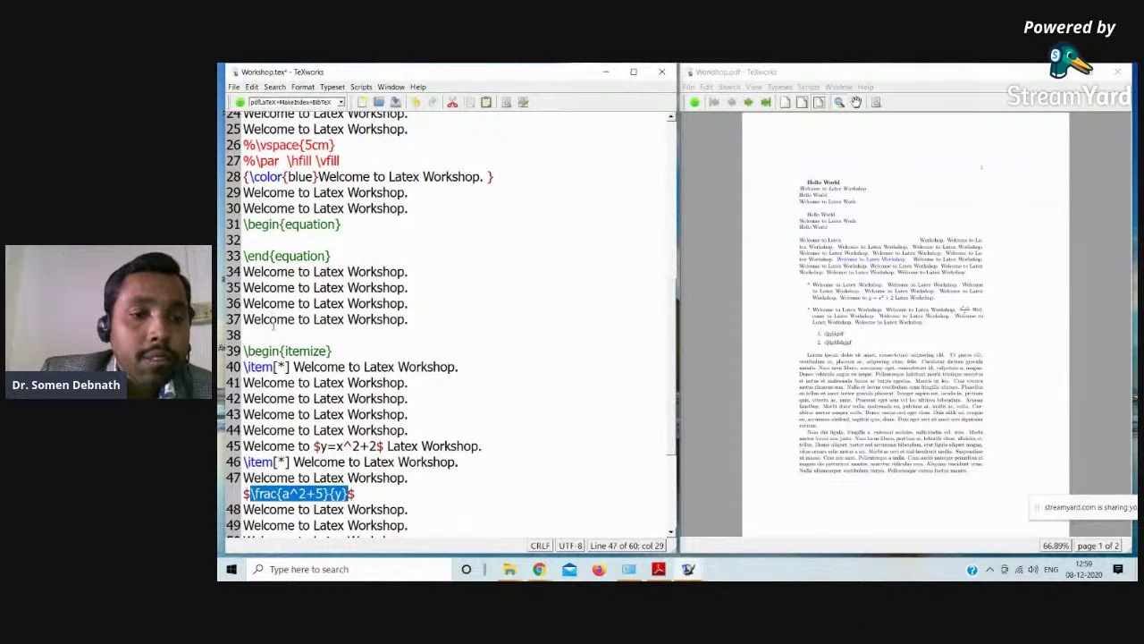
{"action": "left_click", "coordinate": [269, 243]}
{"action": "type", "text": "\\frac{a^2+5}{y}"}
{"action": "key", "text": "ctrl+t"}
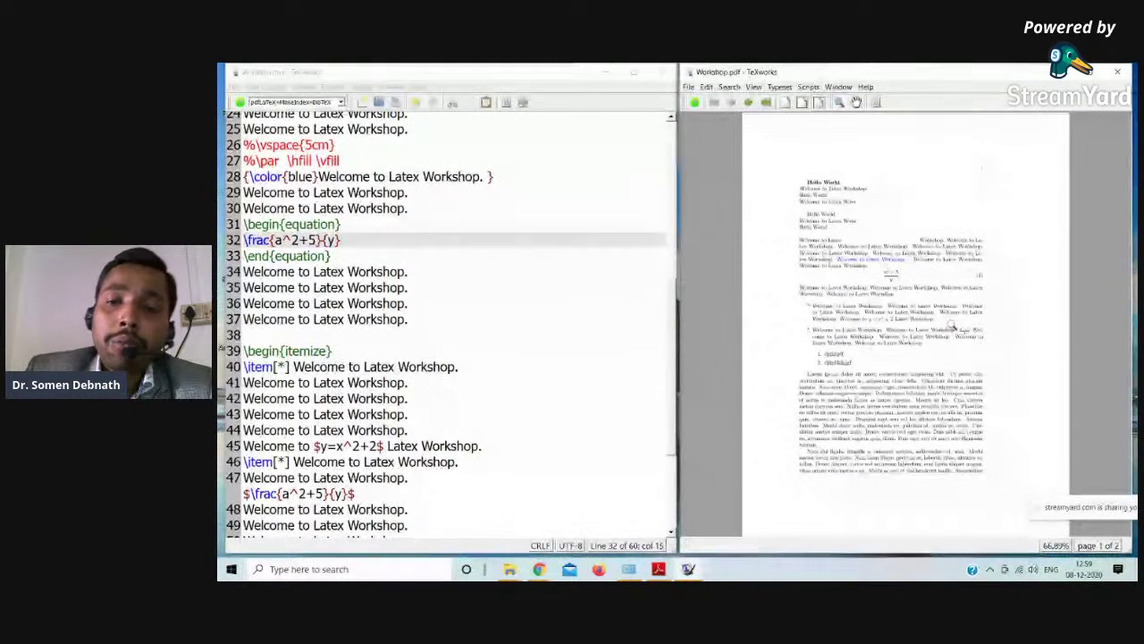
{"action": "left_click_drag", "start_coordinate": [980, 275], "coordinate": [980, 276]}
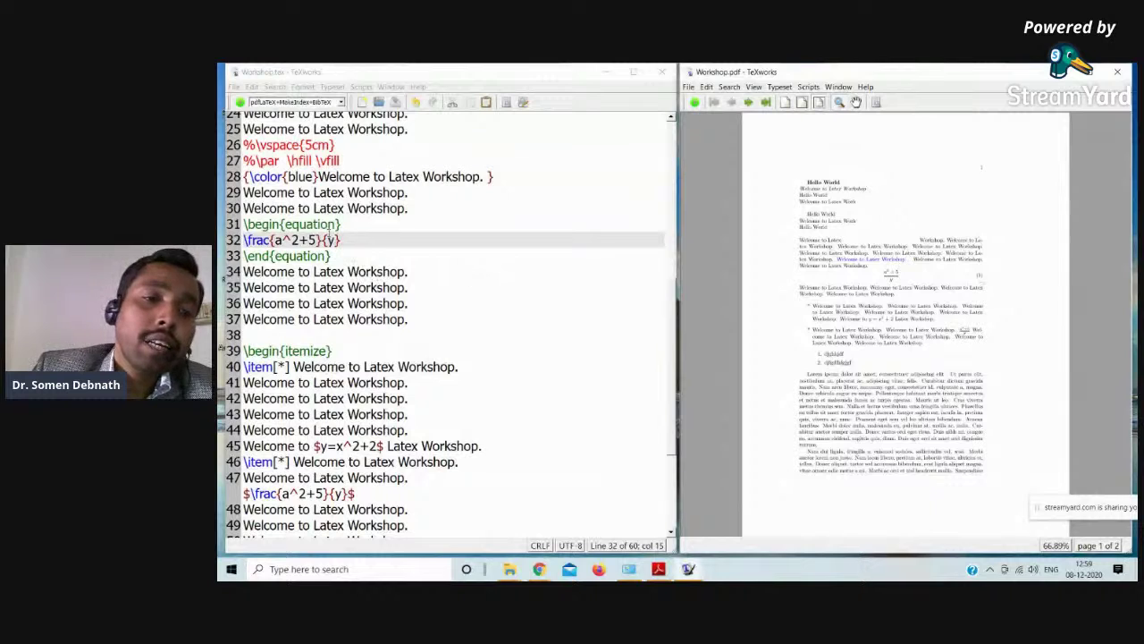
- Change the environment to the unnumbered equation* in both its begin and end lines, and typeset the document
{"action": "left_click", "coordinate": [339, 225]}
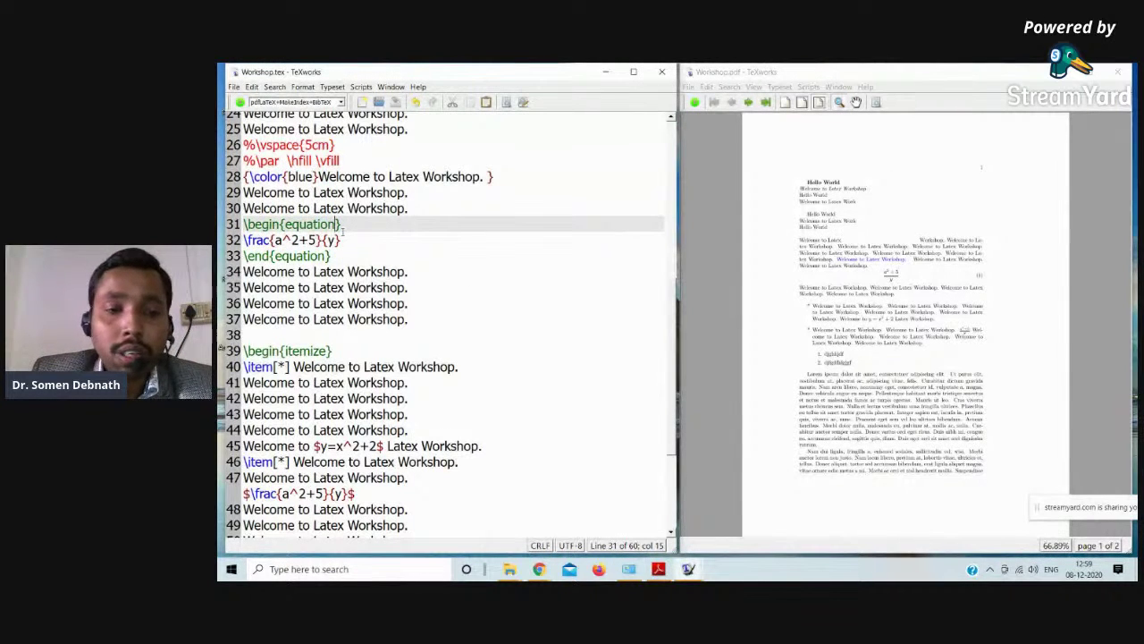
{"action": "type", "text": "*"}
{"action": "left_click", "coordinate": [327, 256]}
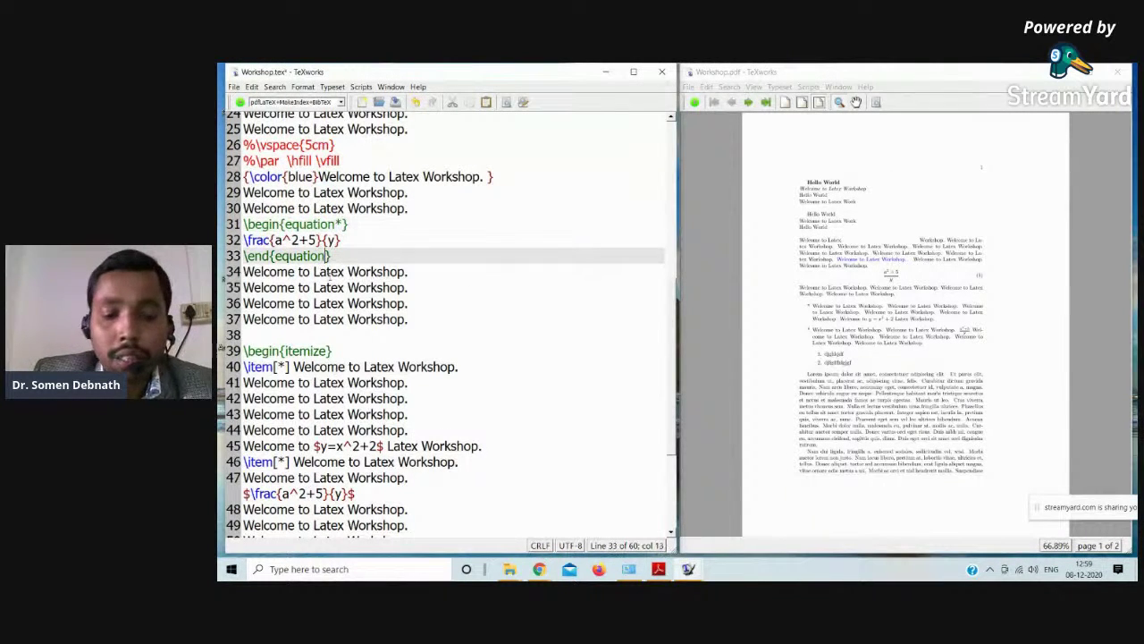
{"action": "type", "text": "*"}
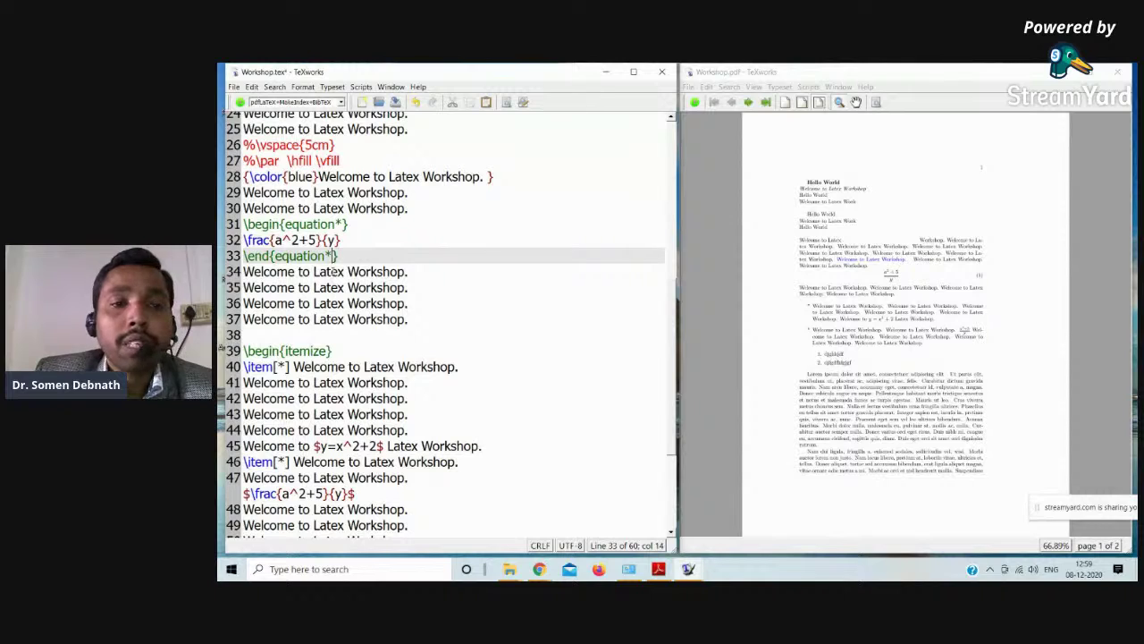
{"action": "key", "text": "ctrl+t"}
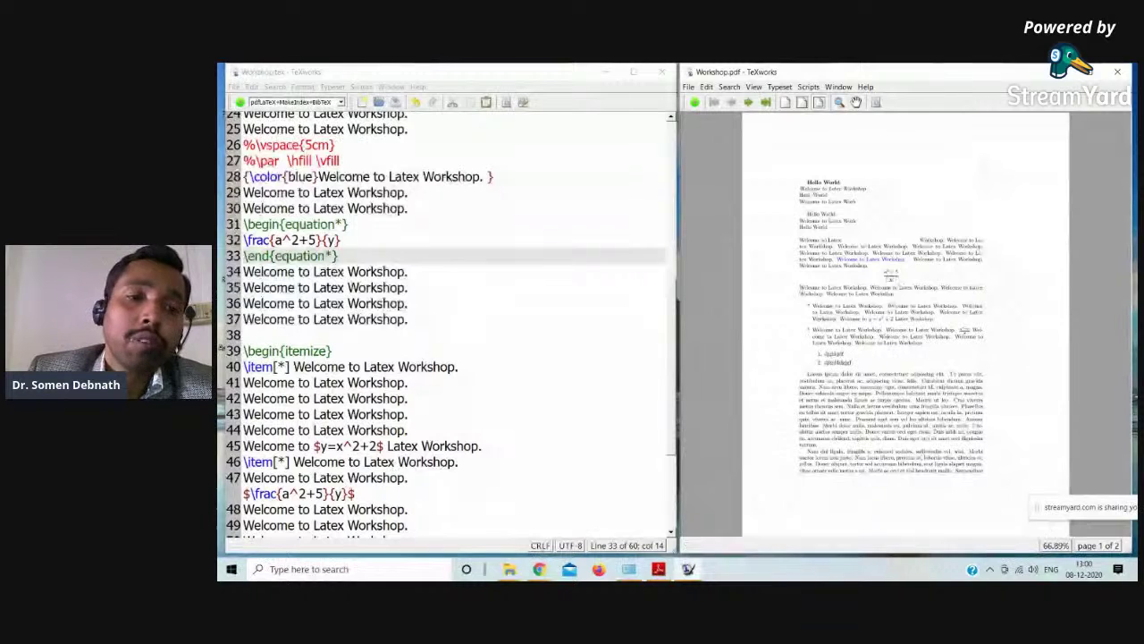
- Insert a blank line below \end{equation*}, and consult the align example on the Equations slide of Latex_Slides.pdf in Adobe Reader before returning to TeXworks
{"action": "left_click", "coordinate": [353, 255]}
{"action": "left_click", "coordinate": [352, 240]}
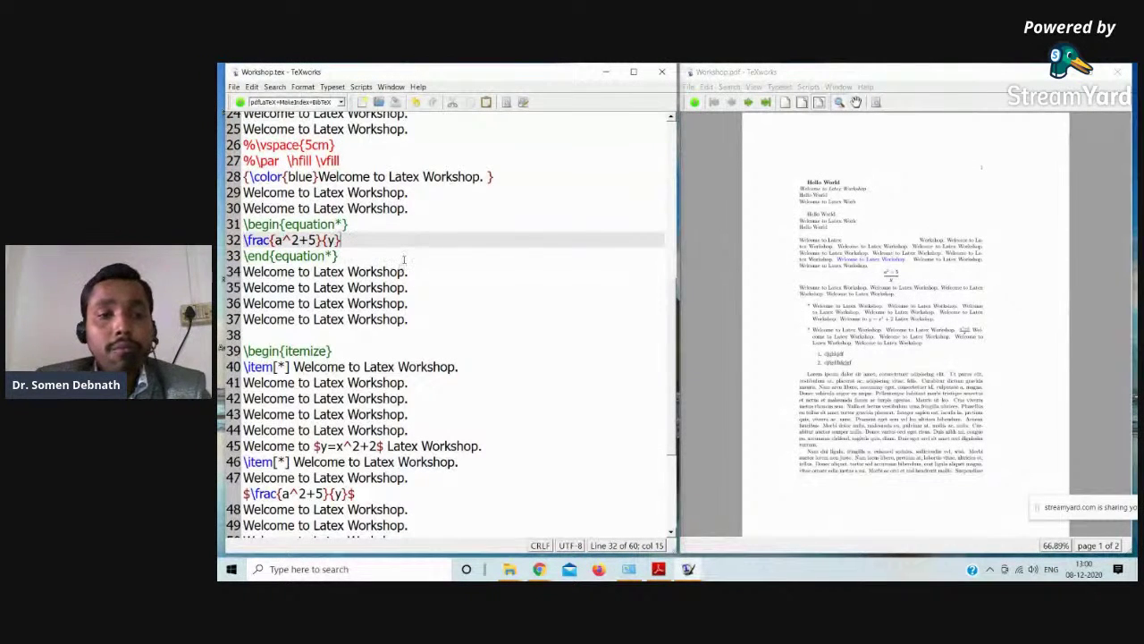
{"action": "left_click", "coordinate": [367, 260]}
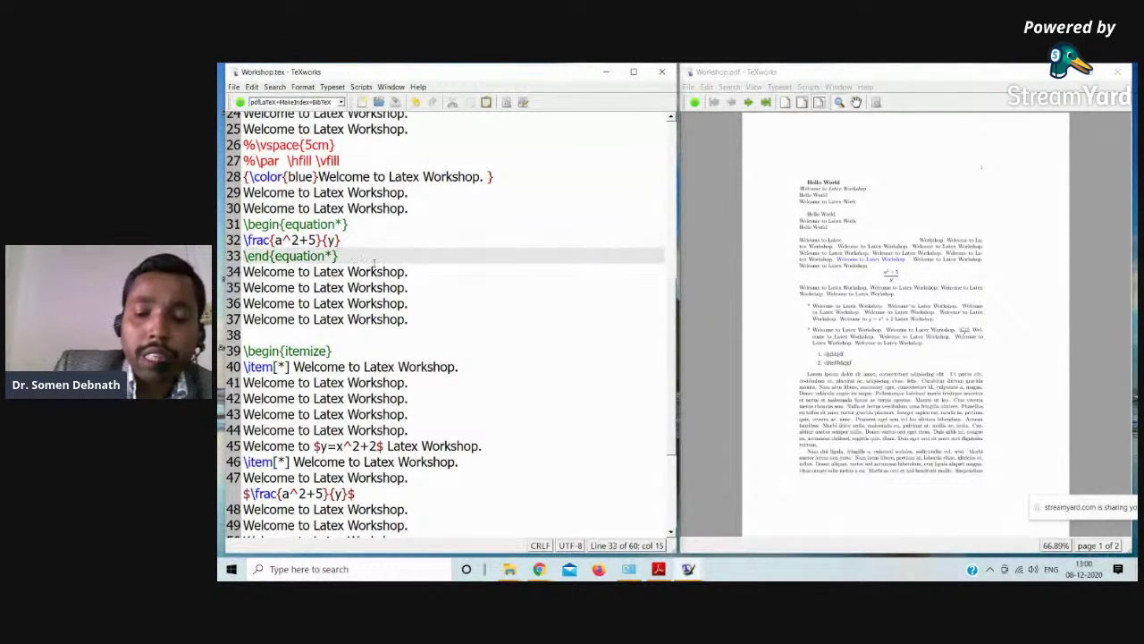
{"action": "key", "text": "Return"}
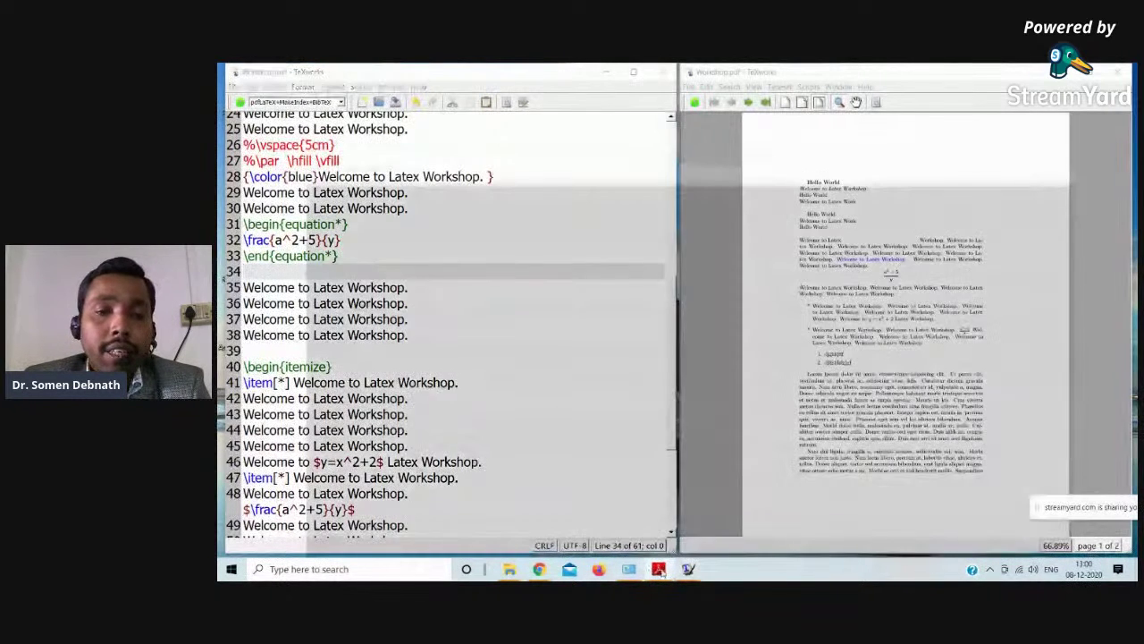
{"action": "left_click", "coordinate": [658, 569]}
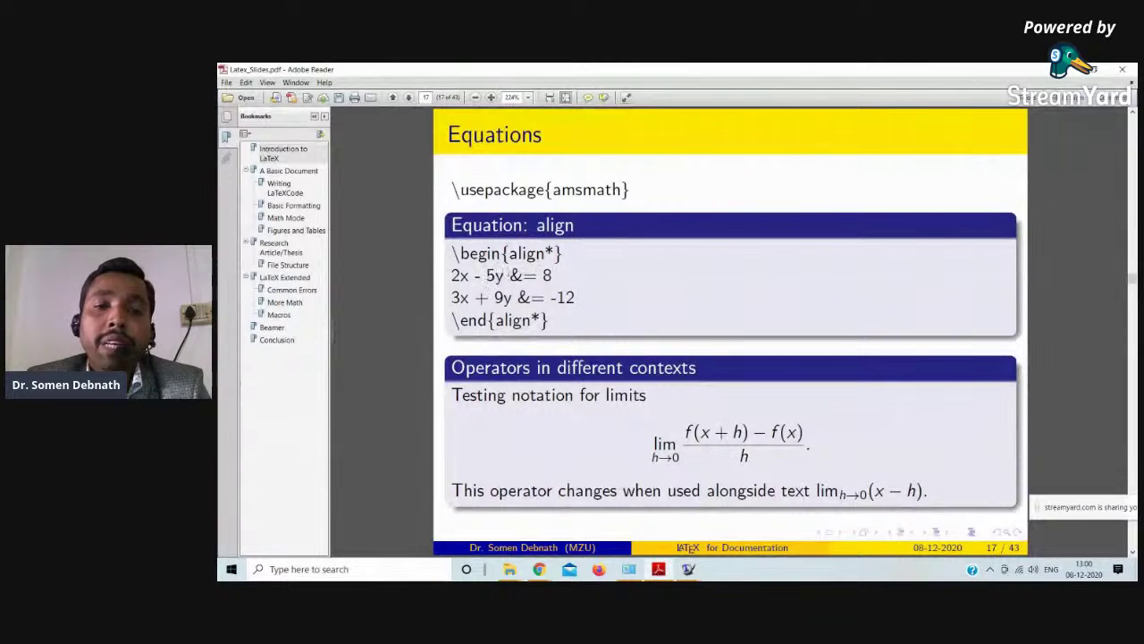
{"action": "left_click", "coordinate": [1068, 70]}
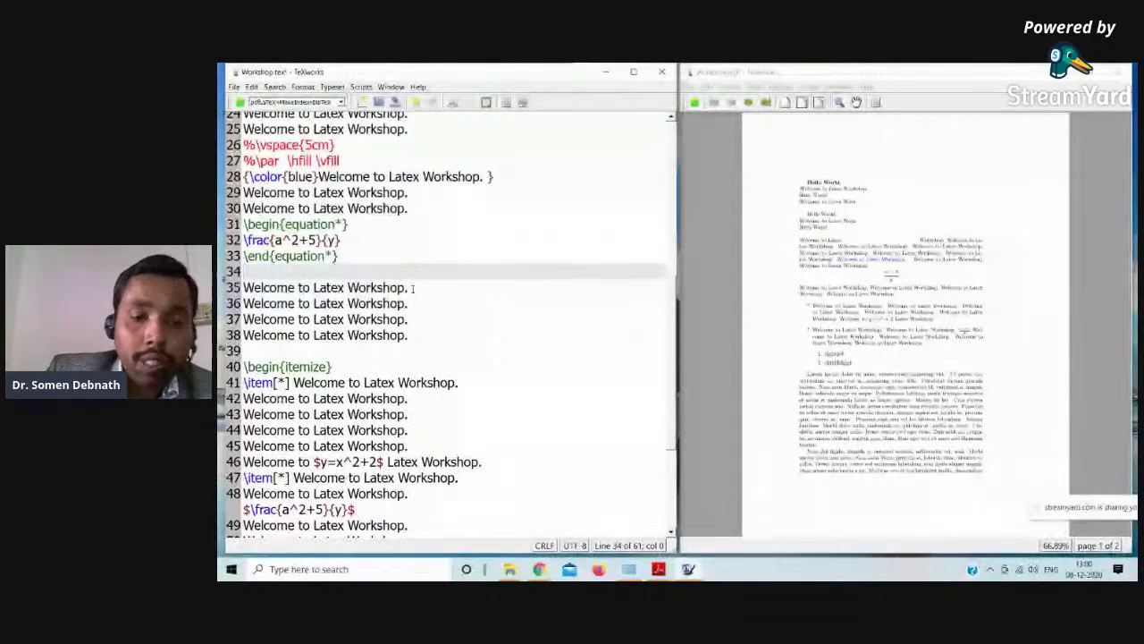
- Create an align environment below the first text line after \end{equation*}, rechecking the slide example and removing the placeholder bullet after \end{align}
{"action": "key", "text": "Down"}
{"action": "key", "text": "End"}
{"action": "key", "text": "Return"}
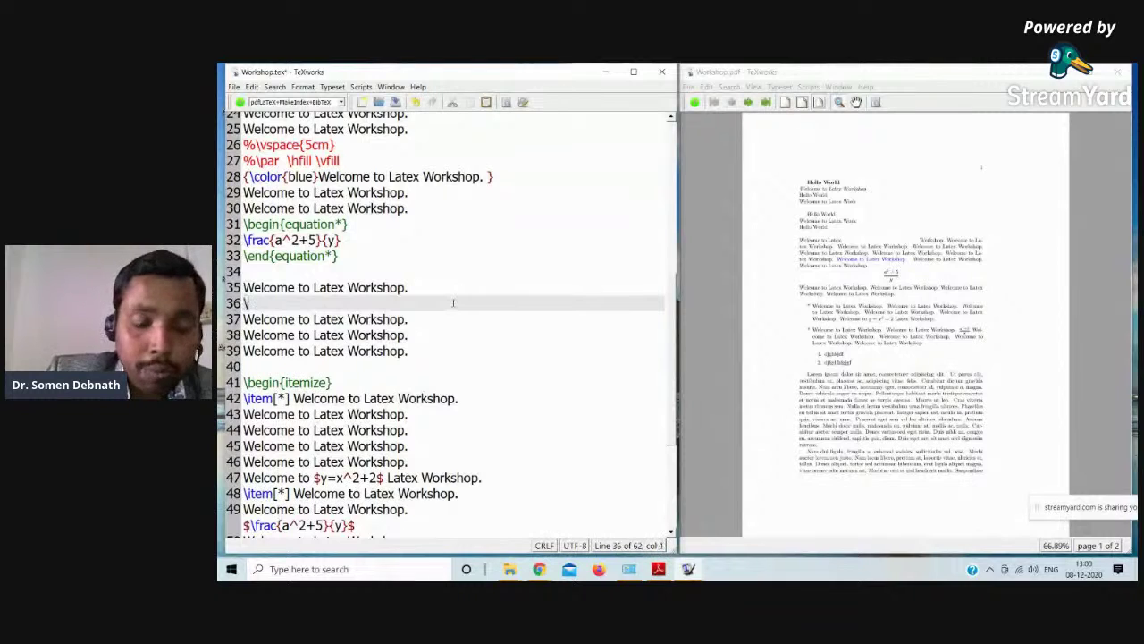
{"action": "type", "text": "\\begin"}
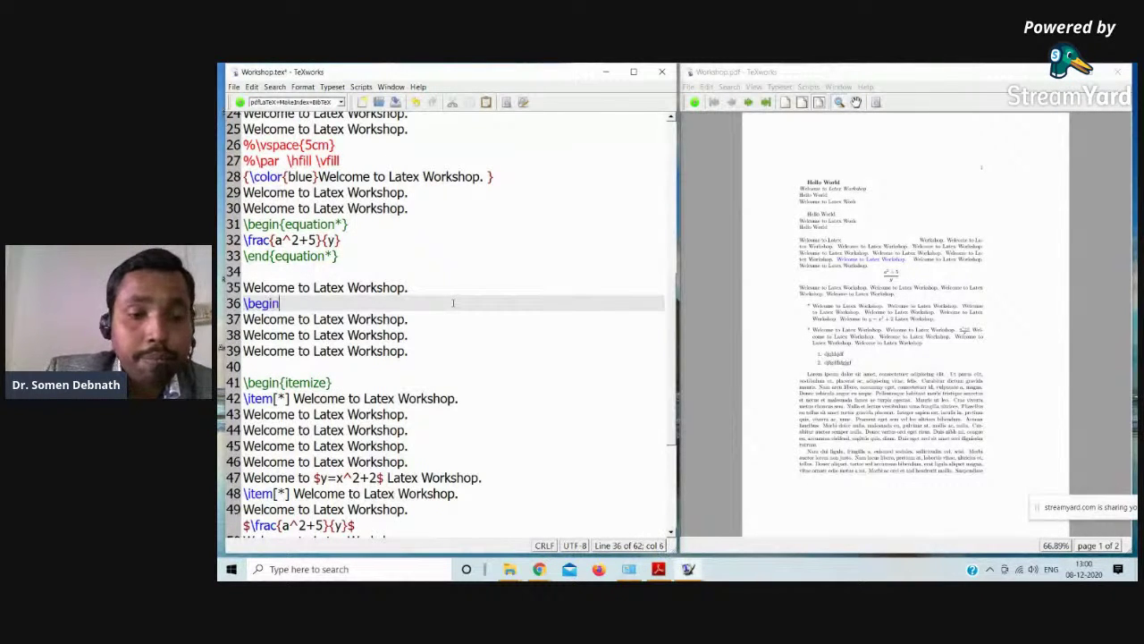
{"action": "type", "text": "{a"}
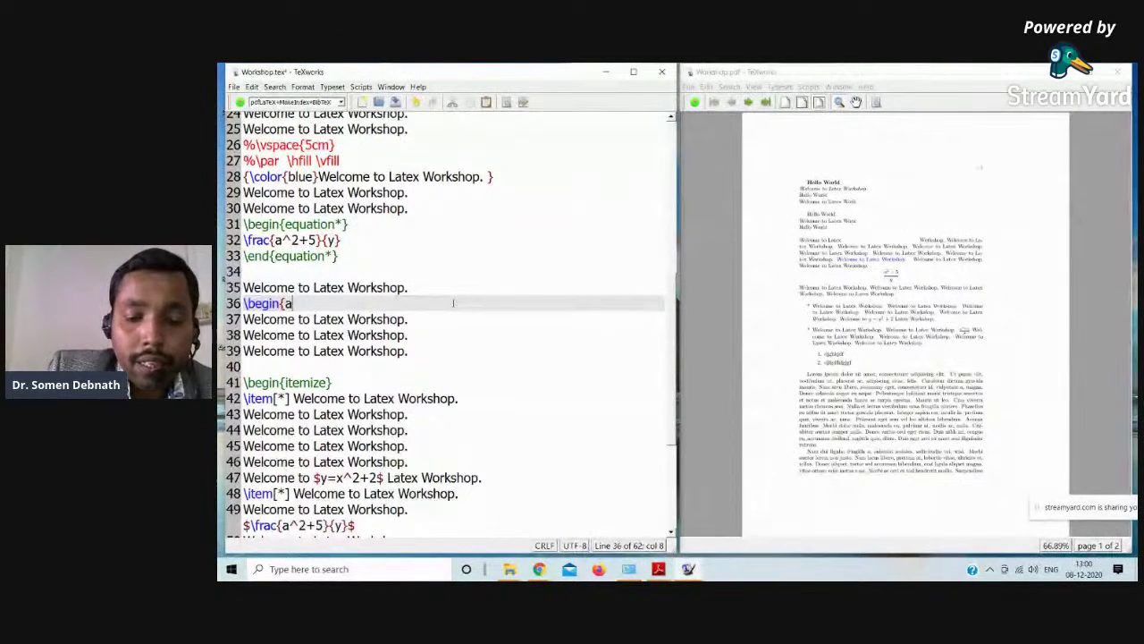
{"action": "type", "text": "gl"}
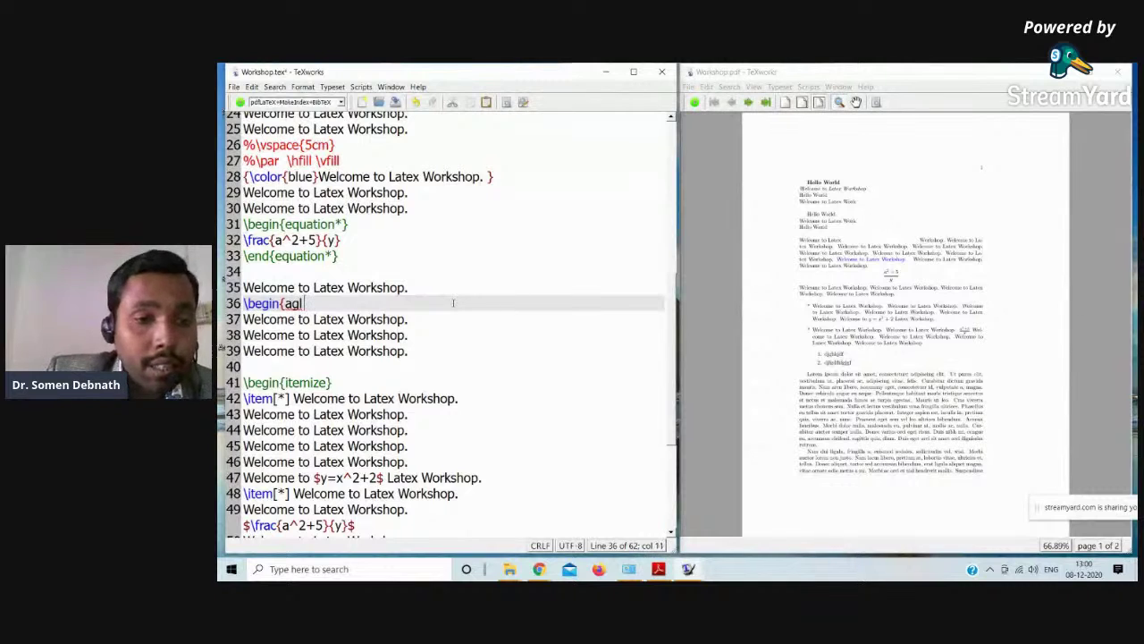
{"action": "key", "text": "BackSpace"}
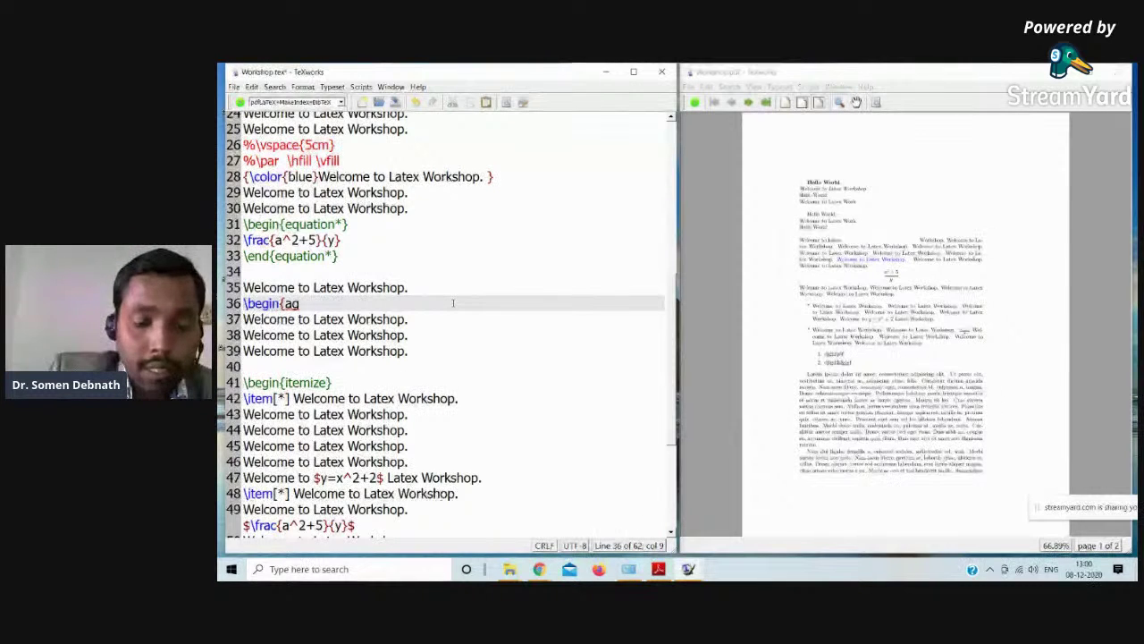
{"action": "key", "text": "BackSpace"}
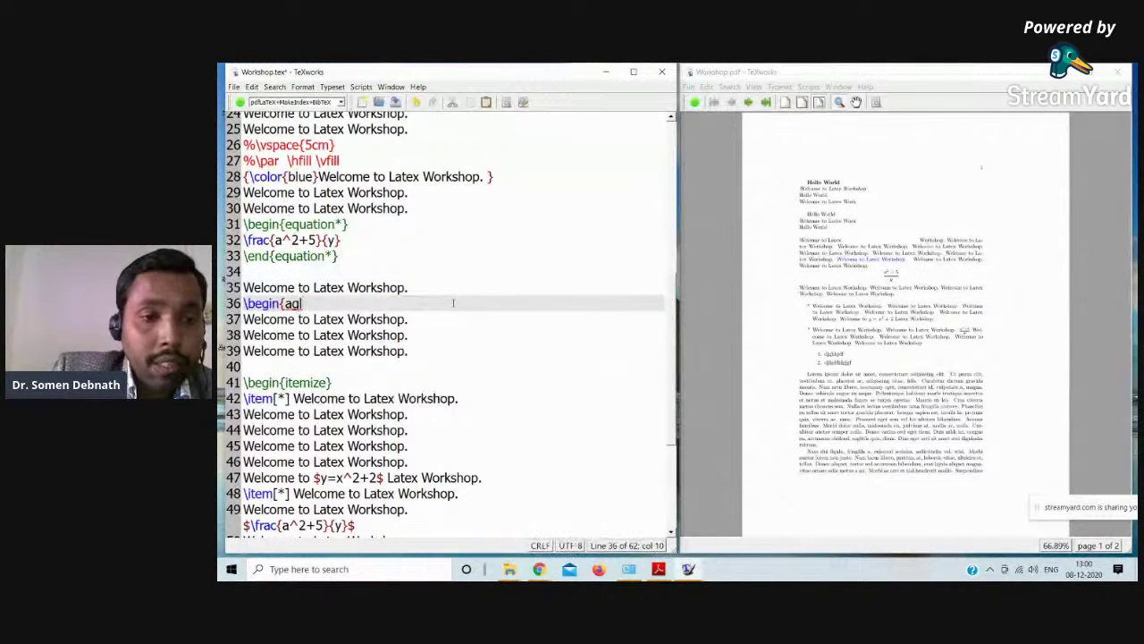
{"action": "left_click", "coordinate": [657, 568]}
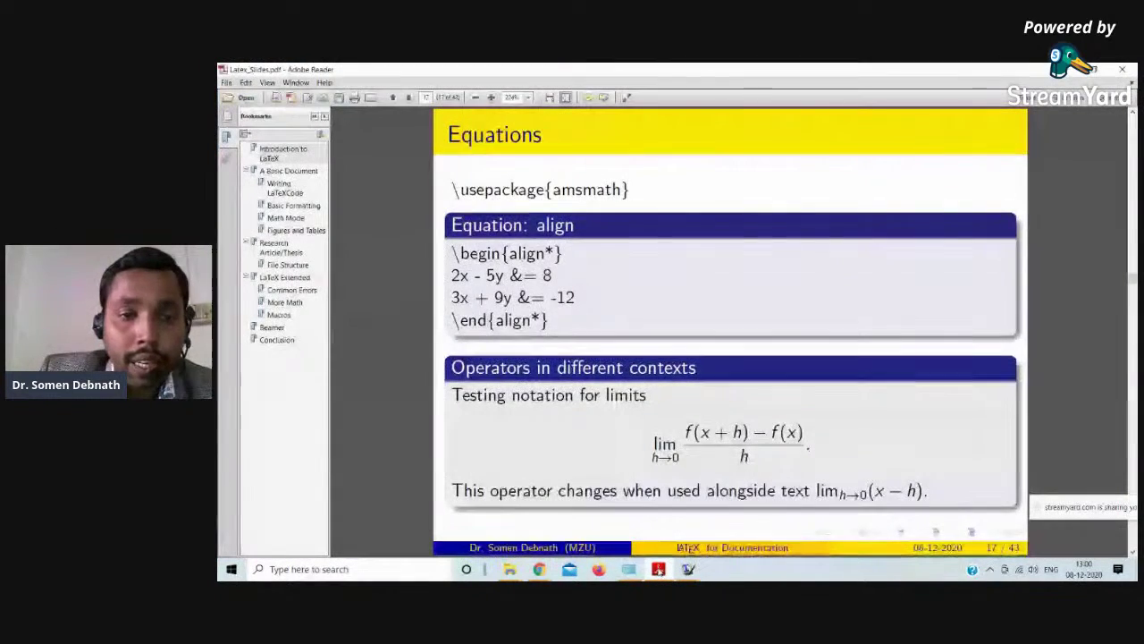
{"action": "left_click", "coordinate": [658, 569]}
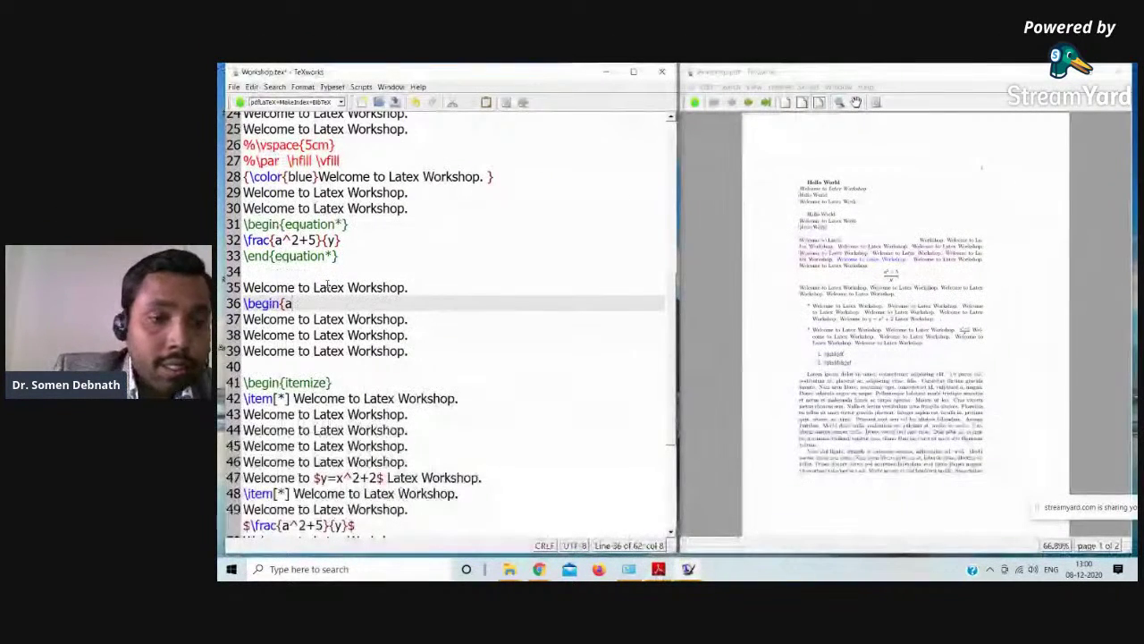
{"action": "key", "text": "Tab"}
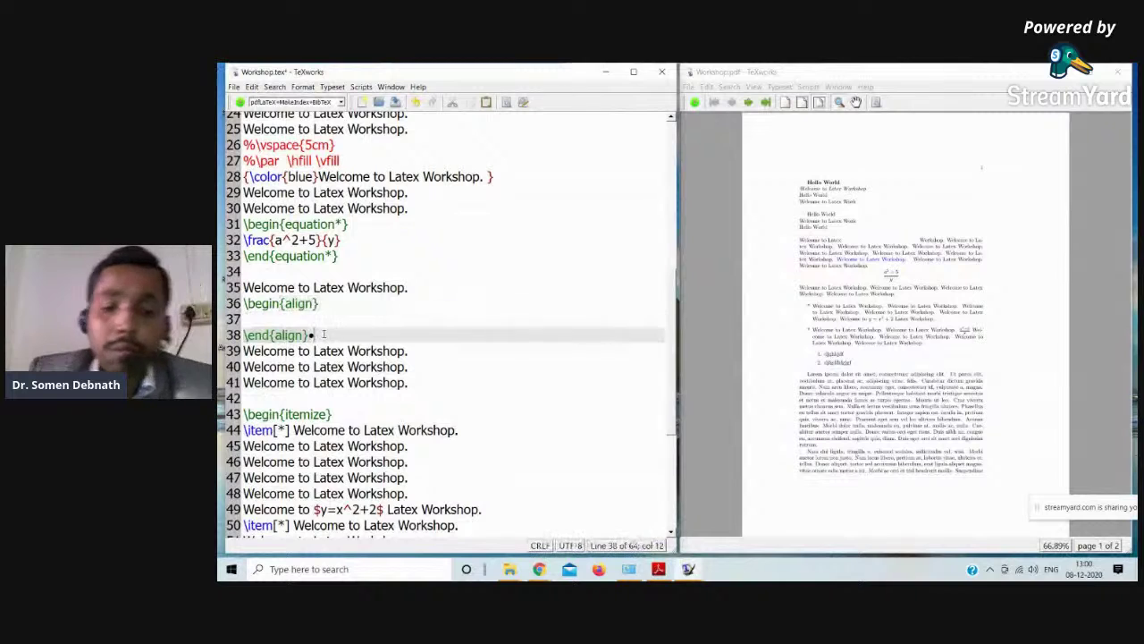
{"action": "left_click", "coordinate": [289, 318]}
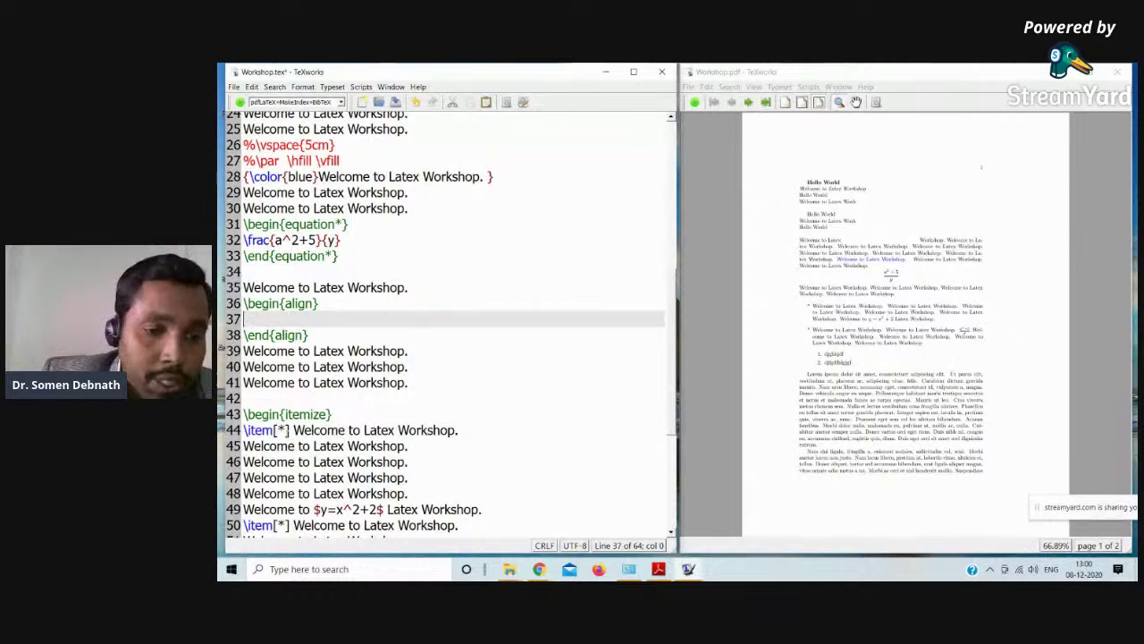
- Copy the formula y=x^2+2 from the itemized list into the align environment, and change its constant to 5
{"action": "scroll", "coordinate": [336, 427], "scroll_direction": "down", "scroll_amount": 1}
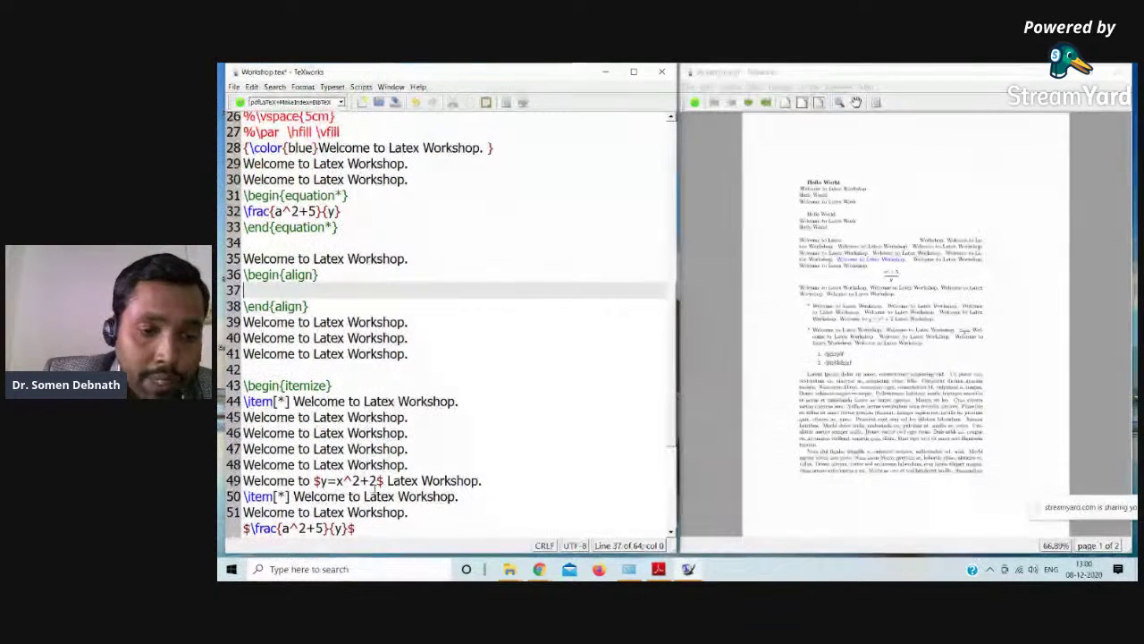
{"action": "left_click_drag", "start_coordinate": [379, 483], "coordinate": [329, 482]}
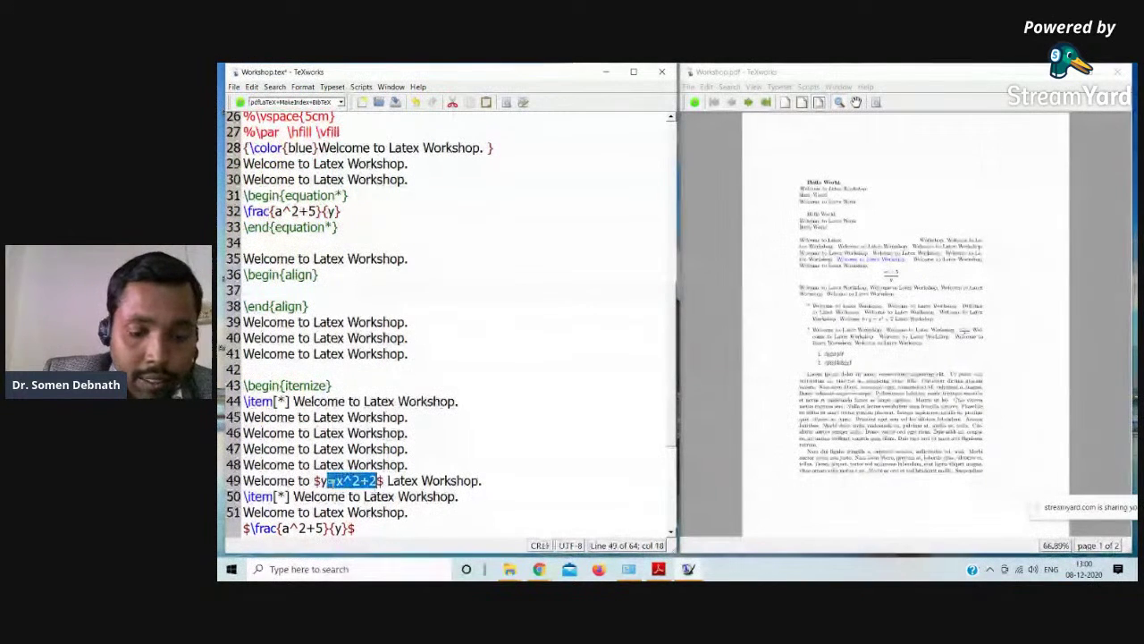
{"action": "left_click", "coordinate": [266, 293]}
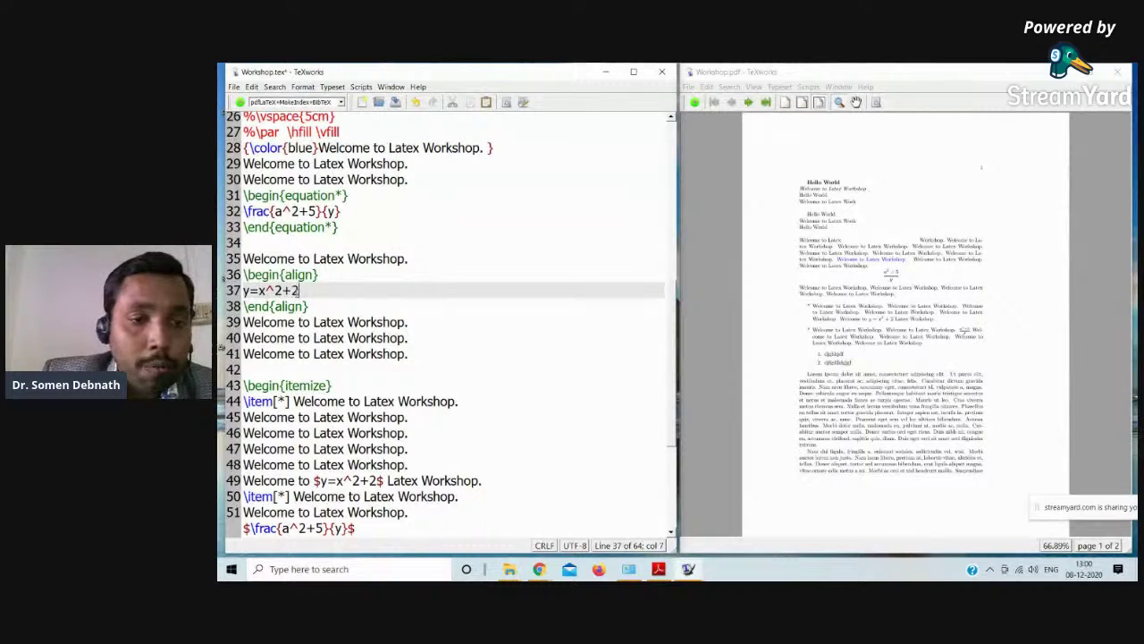
{"action": "type", "text": "y=x^2+2"}
{"action": "key", "text": "shift+Left"}
{"action": "type", "text": "5"}
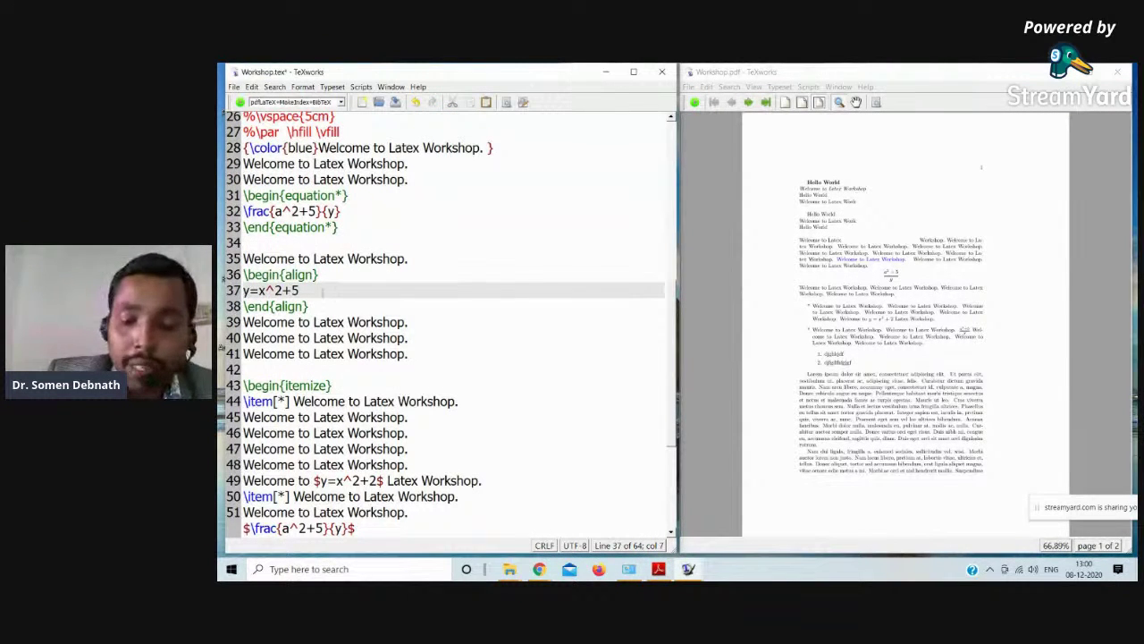
- Duplicate y=x^2+5 on a second line inside the align environment, and edit the copy to 5y=7x^2+10
{"action": "key", "text": "Return"}
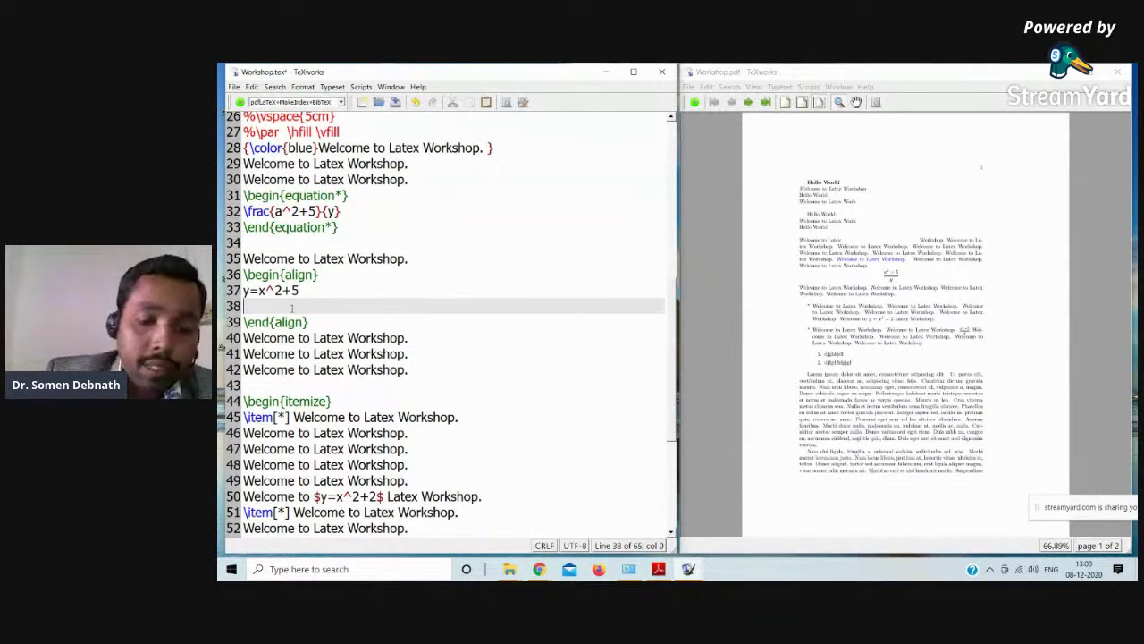
{"action": "left_click_drag", "start_coordinate": [300, 290], "coordinate": [243, 291]}
{"action": "key", "text": "ctrl+c"}
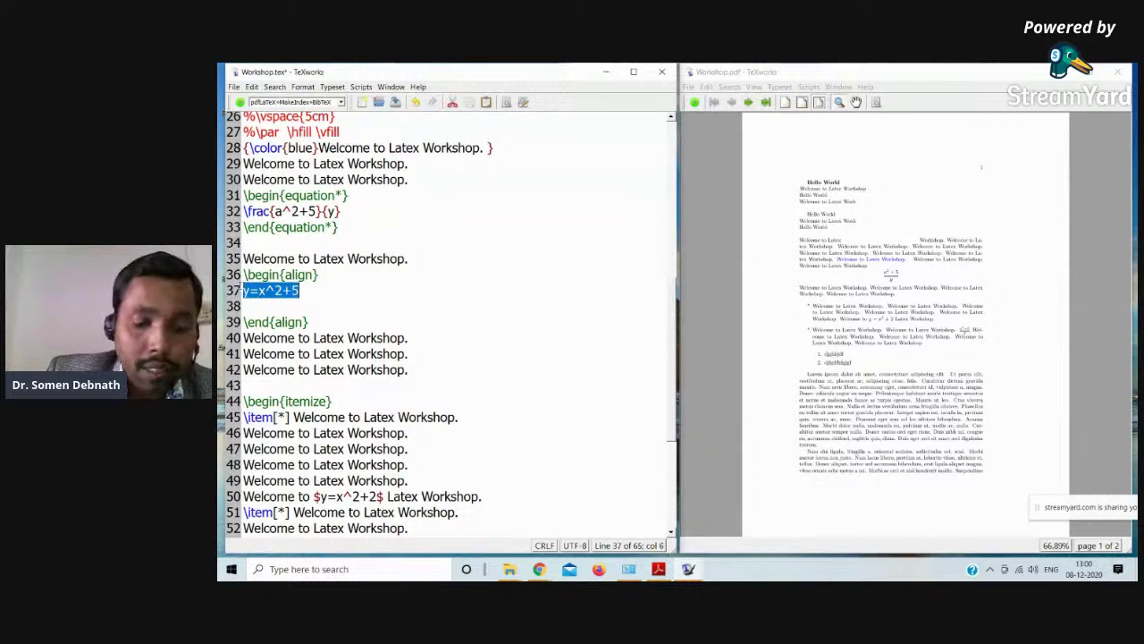
{"action": "left_click", "coordinate": [258, 306]}
{"action": "key", "text": "ctrl+v"}
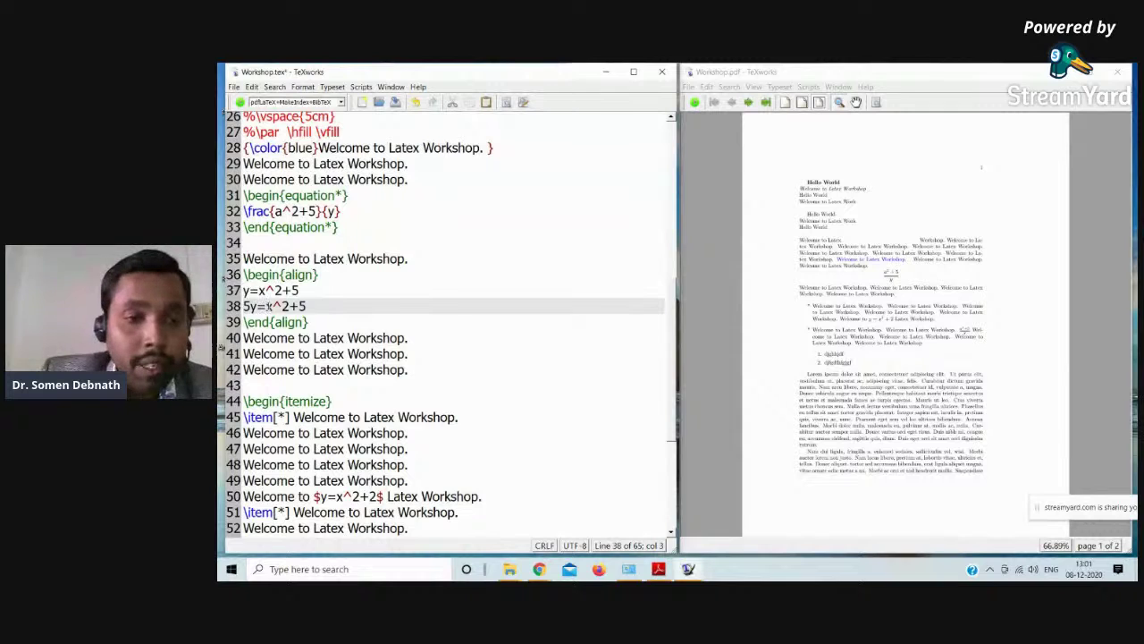
{"action": "left_click_drag", "start_coordinate": [313, 306], "coordinate": [306, 306]}
{"action": "type", "text": "10"}
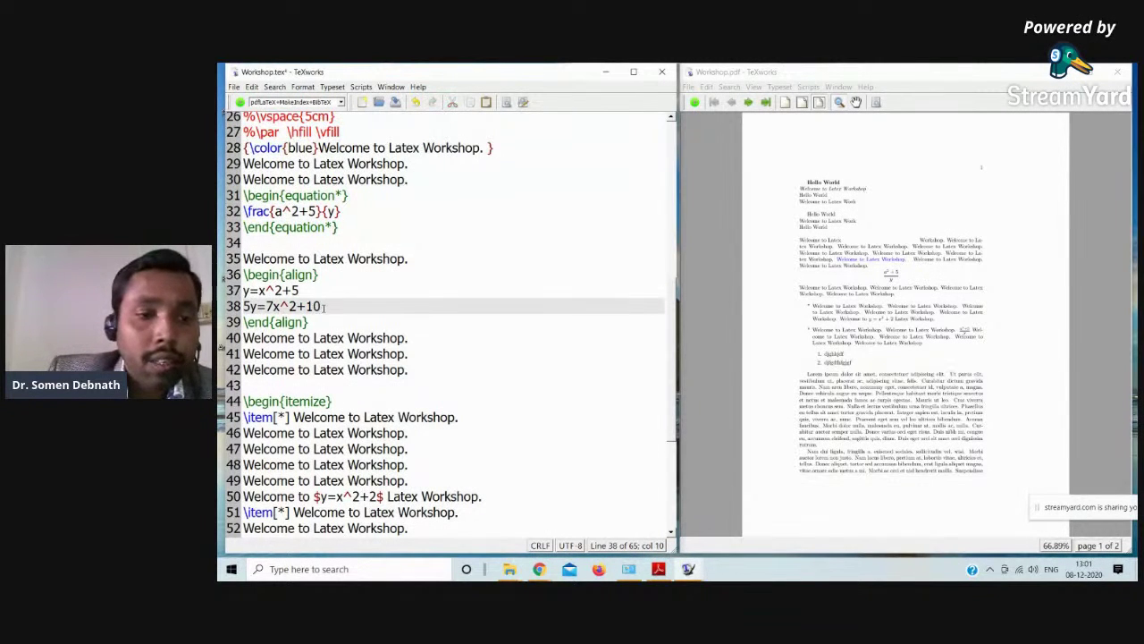
- Consult the align example in Latex_Slides.pdf in Adobe Reader, and insert & before = in the first TeXworks equation and before y in the second
{"action": "key", "text": "Up"}
{"action": "left_click", "coordinate": [658, 569]}
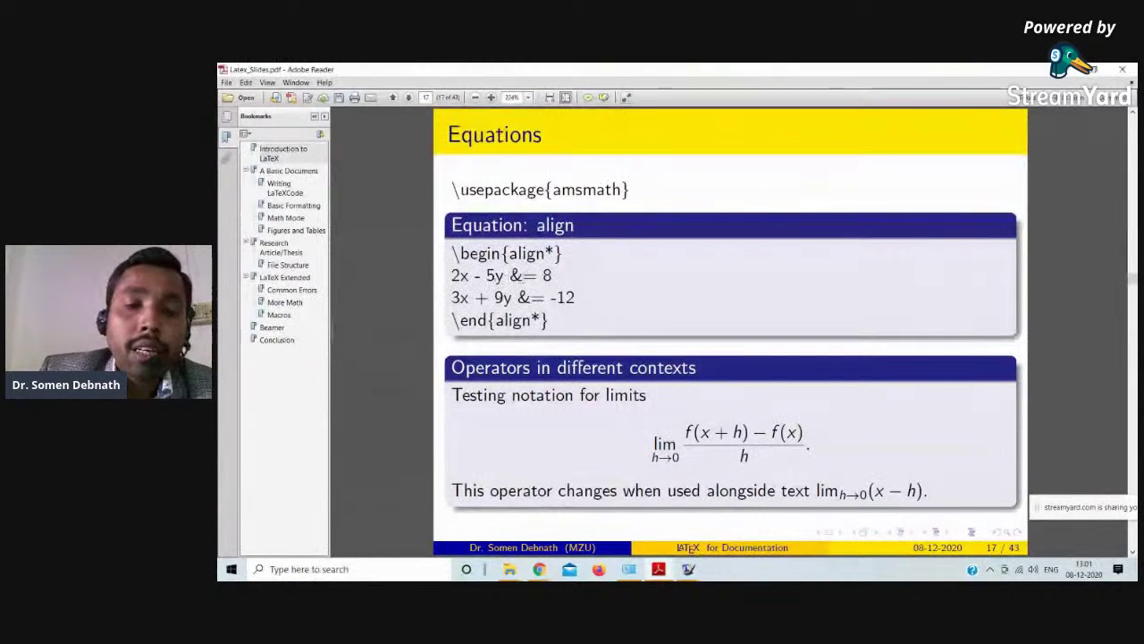
{"action": "left_click_drag", "start_coordinate": [523, 276], "coordinate": [511, 276]}
{"action": "left_click", "coordinate": [529, 293]}
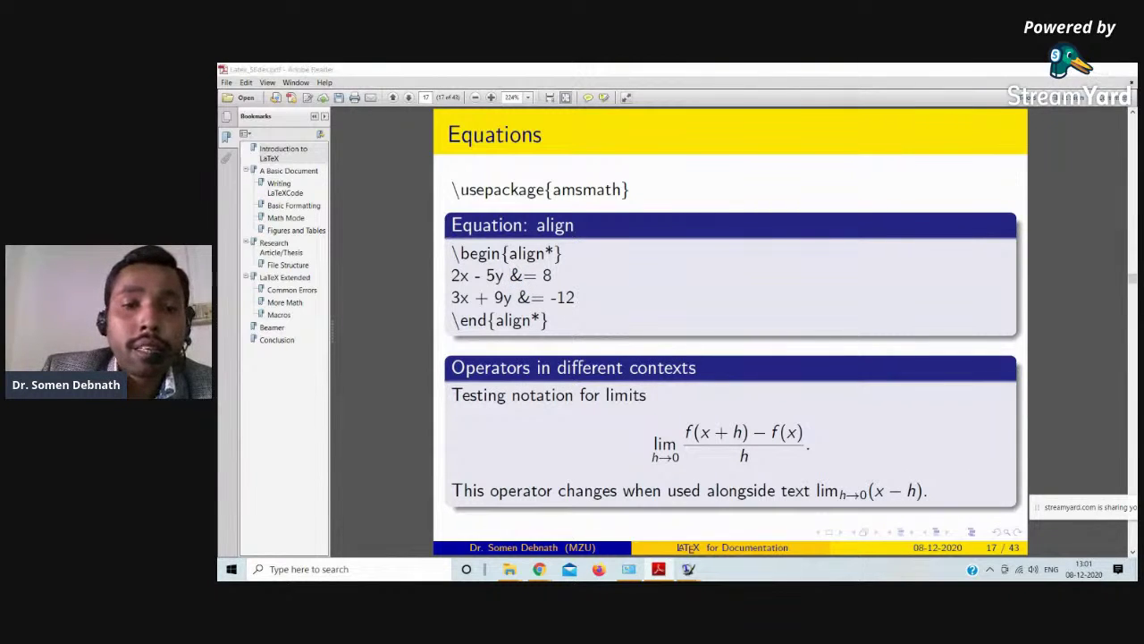
{"action": "left_click", "coordinate": [1093, 70]}
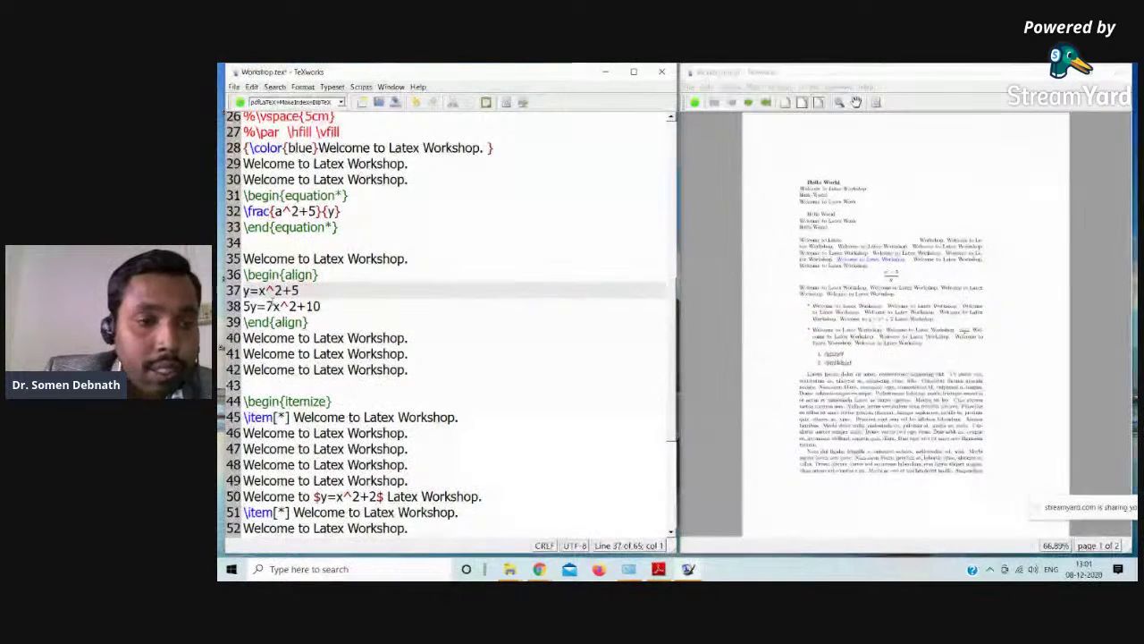
{"action": "type", "text": "&"}
{"action": "left_click", "coordinate": [252, 305]}
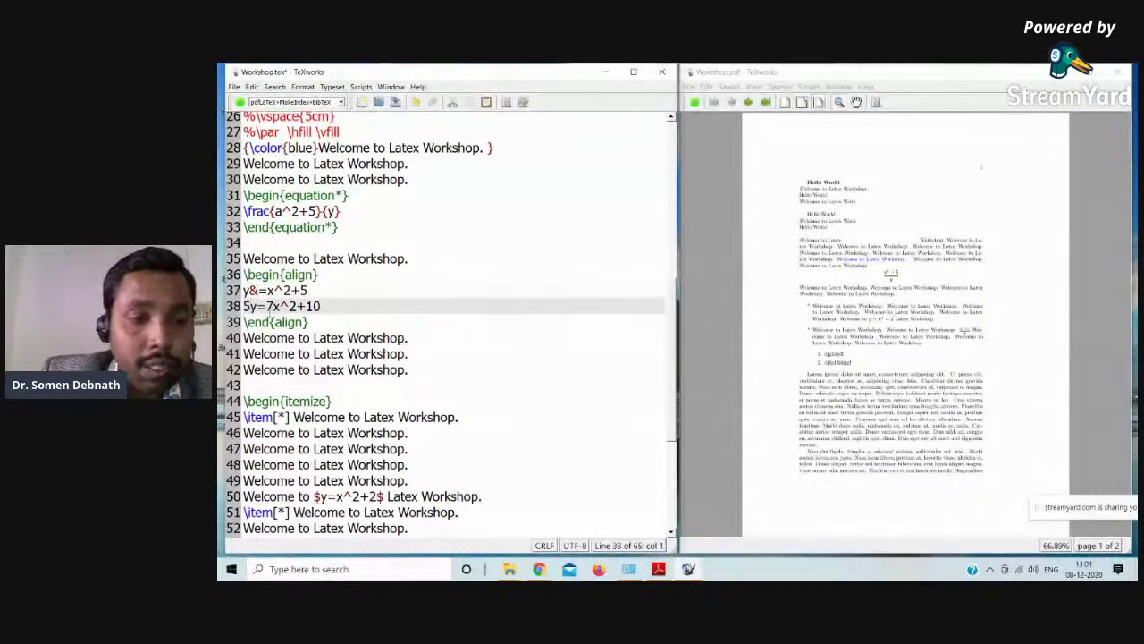
{"action": "type", "text": "&"}
- End the first equation in the align environment with the line break \\, and typeset the document
{"action": "left_click", "coordinate": [324, 291]}
{"action": "type", "text": "\\\\"}
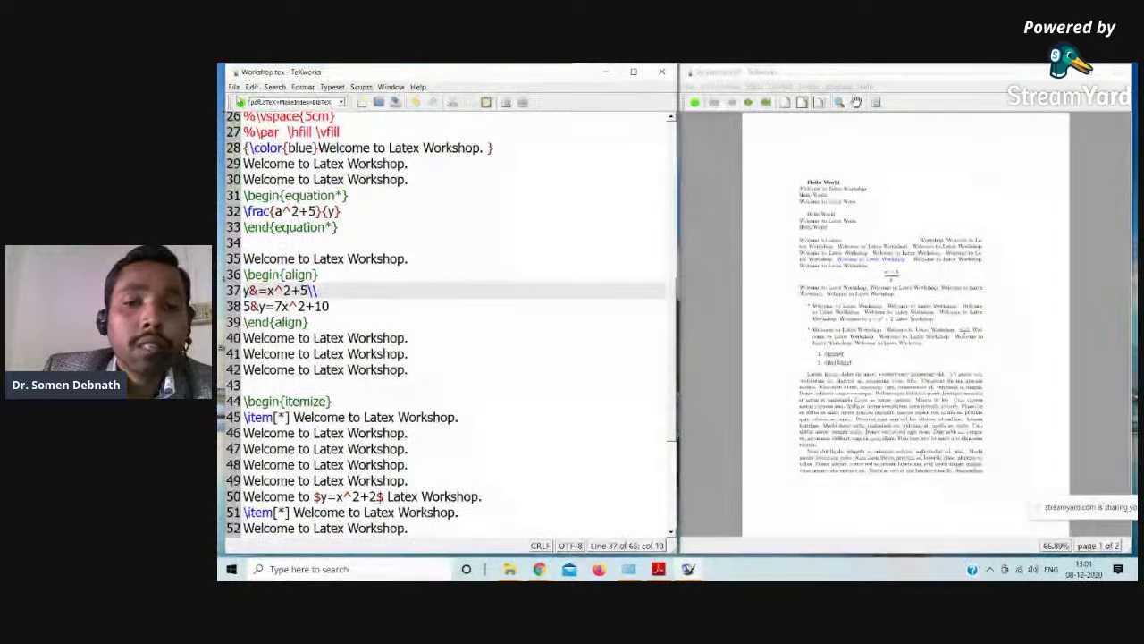
{"action": "left_click", "coordinate": [240, 102]}
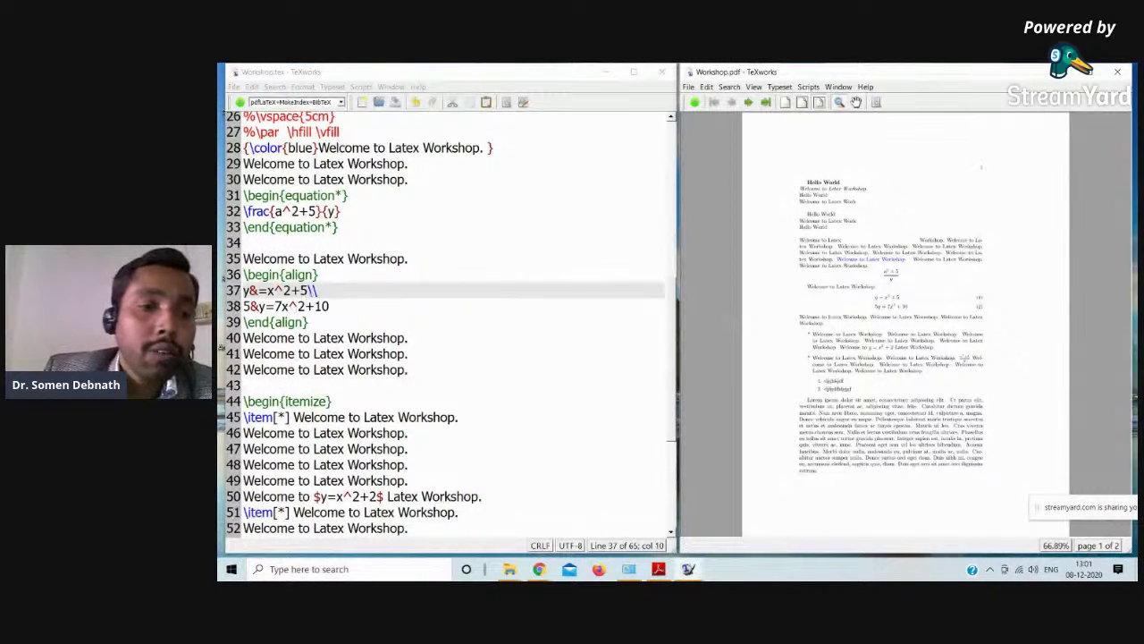
- Change the environment to the unnumbered align* in both its begin and end lines, typeset the document, and magnify the equations in the PDF preview
{"action": "left_click", "coordinate": [319, 274]}
{"action": "type", "text": "*"}
{"action": "left_click", "coordinate": [306, 322]}
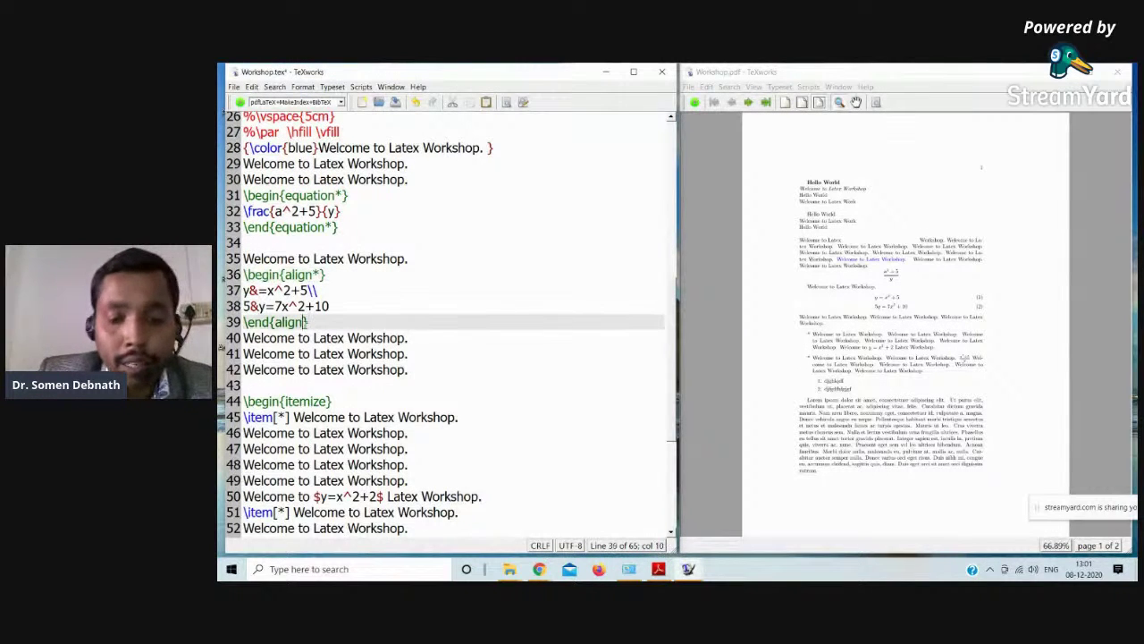
{"action": "type", "text": "*"}
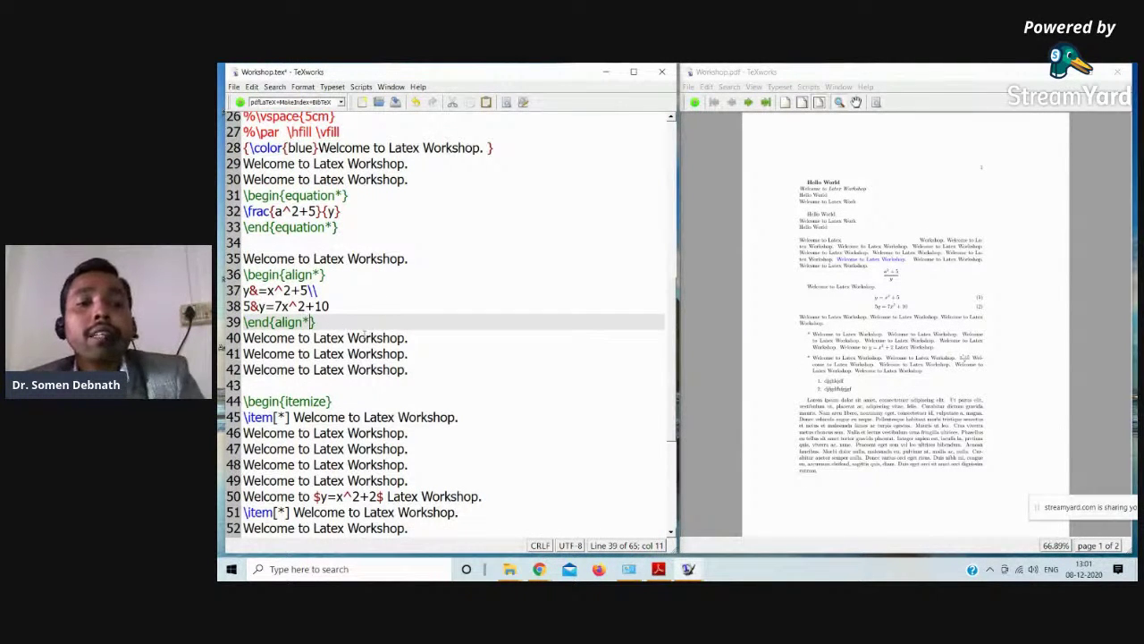
{"action": "key", "text": "ctrl+t"}
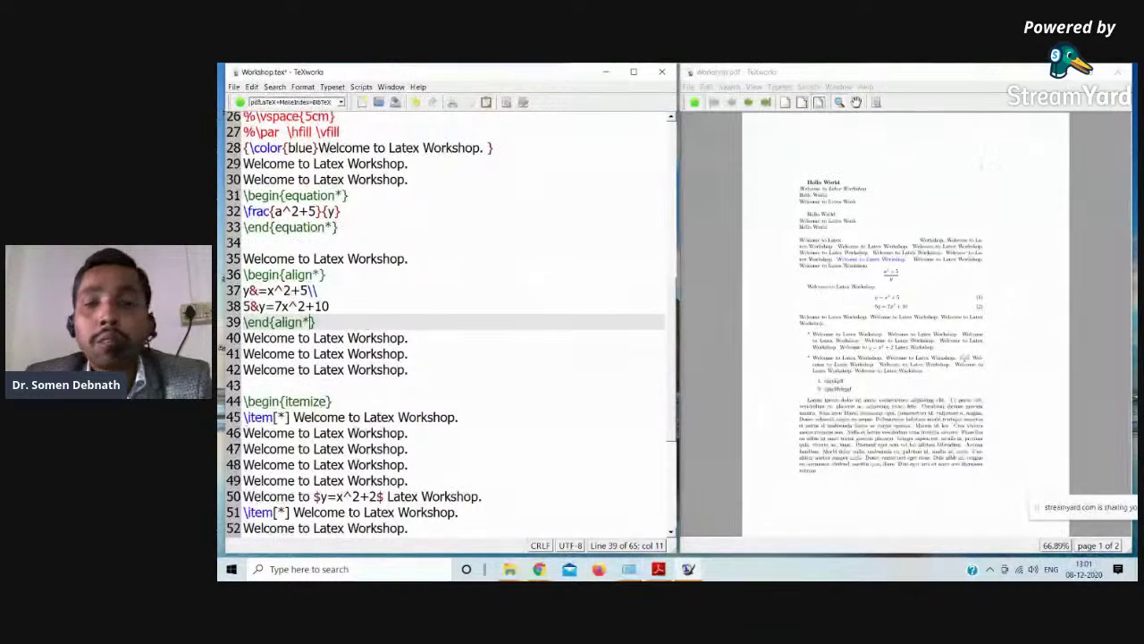
{"action": "left_click", "coordinate": [901, 291]}
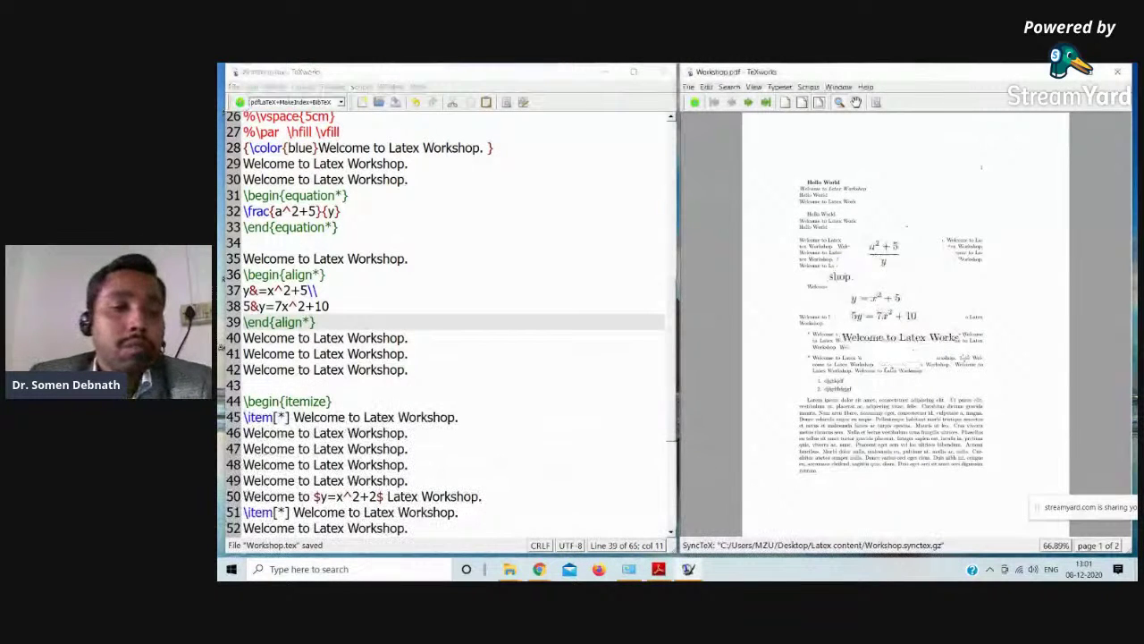
{"action": "left_click", "coordinate": [899, 300], "text": "ctrl"}
- Duplicate the equation 5&y=7x^2+10 on a new line above \end{align*}, and set the copy's constant to 13
{"action": "left_click_drag", "start_coordinate": [243, 306], "coordinate": [329, 306]}
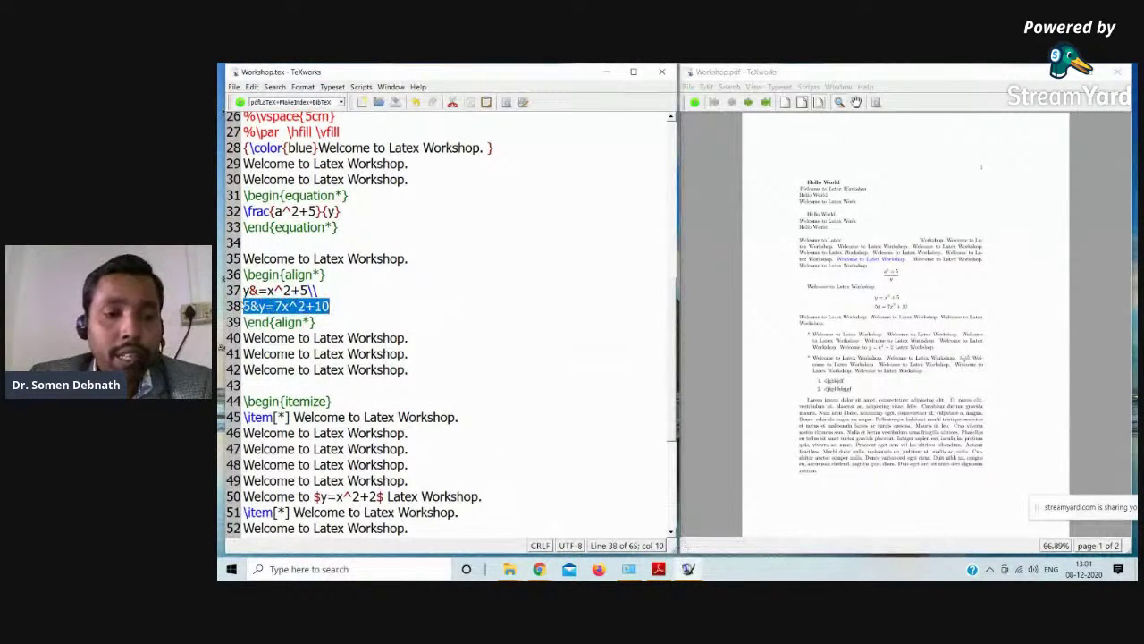
{"action": "key", "text": "ctrl+c"}
{"action": "key", "text": "End"}
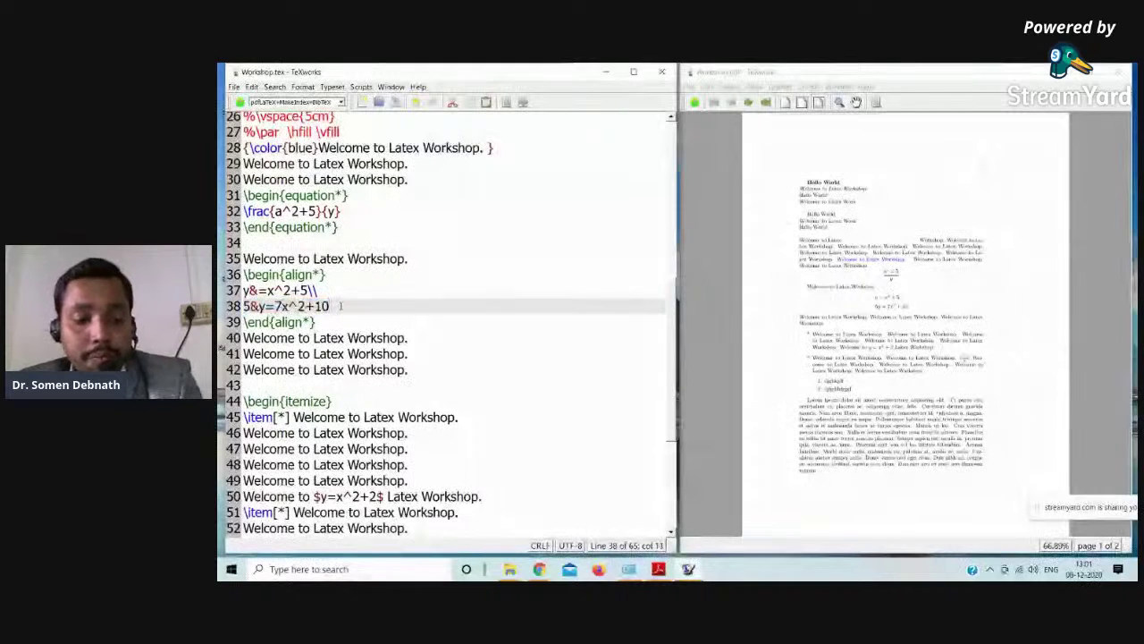
{"action": "key", "text": "Return"}
{"action": "key", "text": "ctrl+v"}
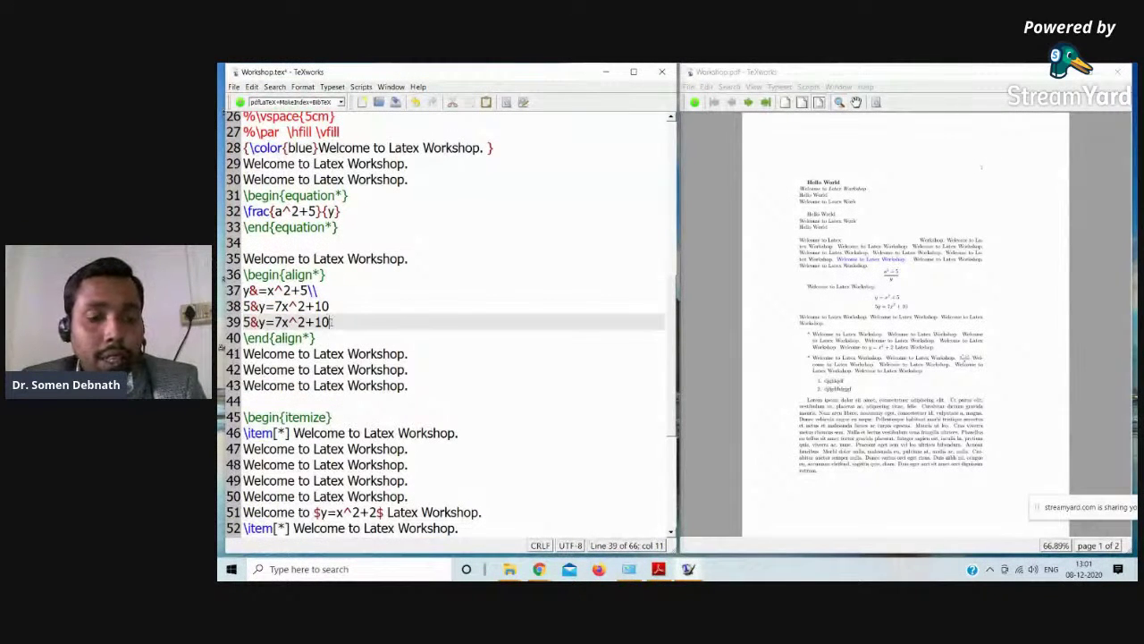
{"action": "left_click_drag", "start_coordinate": [329, 322], "coordinate": [316, 322]}
{"action": "type", "text": "13"}
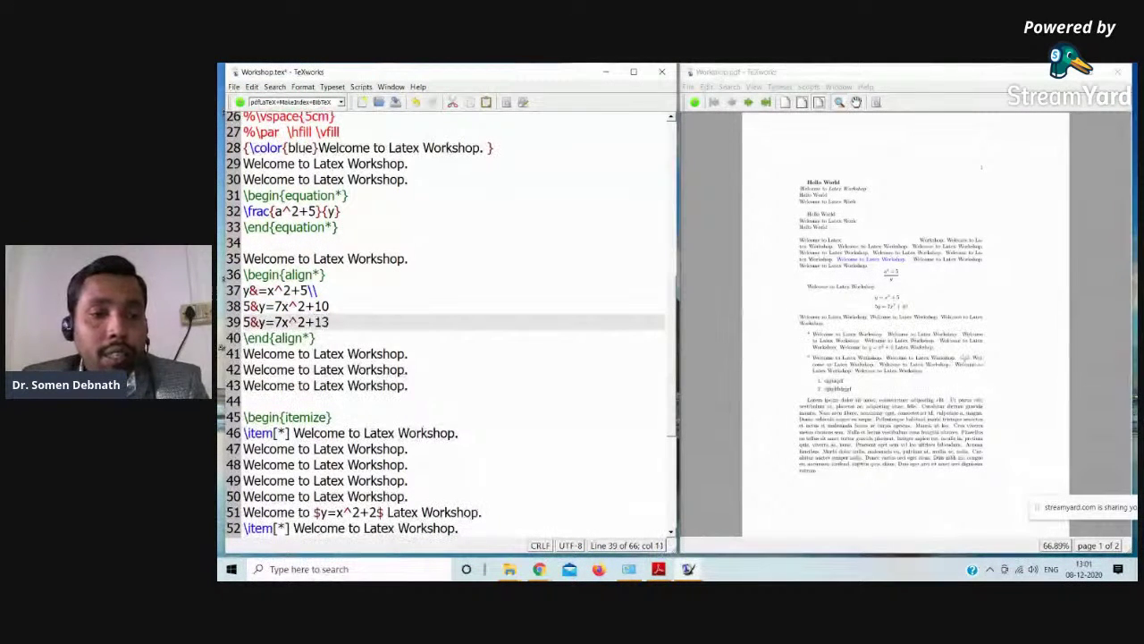
{"action": "left_click_drag", "start_coordinate": [305, 322], "coordinate": [298, 321]}
{"action": "type", "text": "8"}
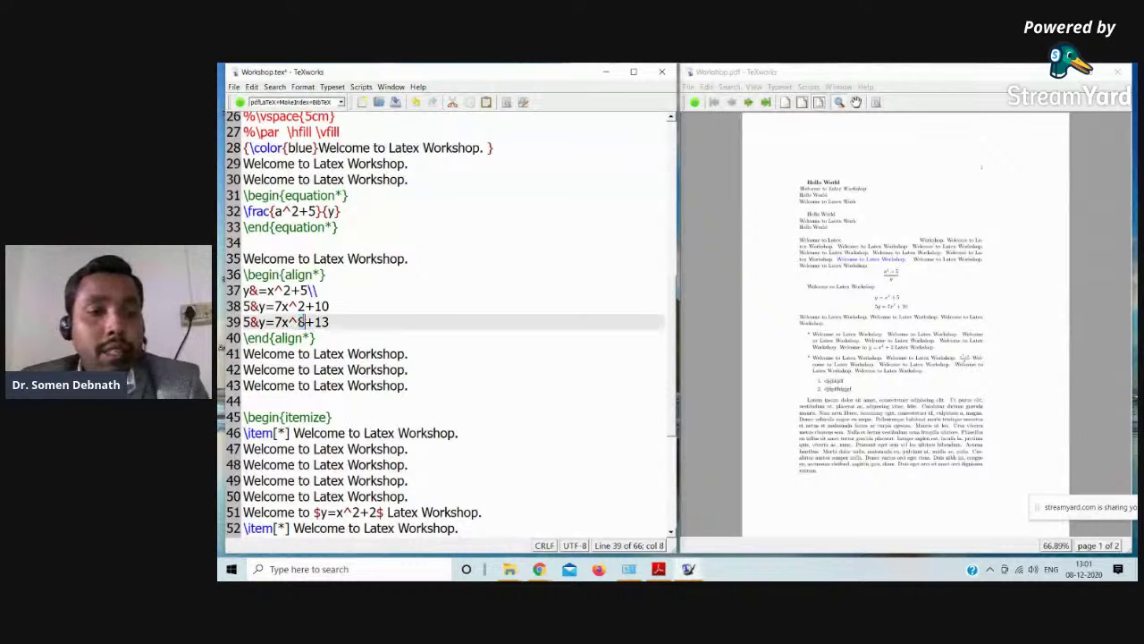
{"action": "key", "text": "BackSpace"}
{"action": "type", "text": "2"}
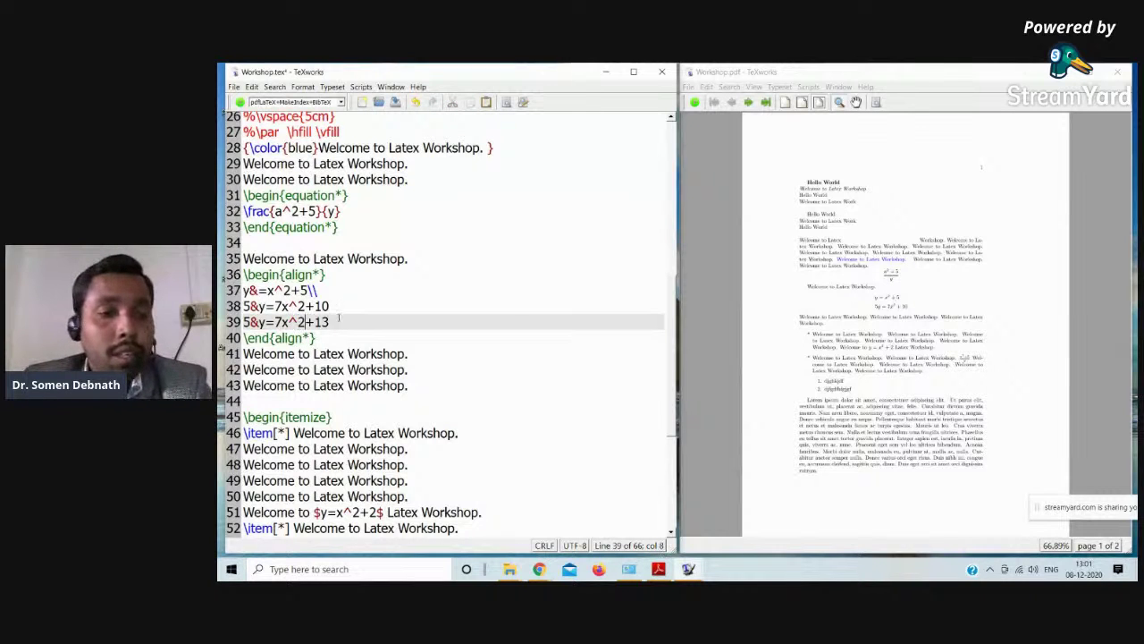
- Change the x^2 coefficient in the third align* equation to 9, and move the second equation's & to just before =
{"action": "left_click_drag", "start_coordinate": [284, 322], "coordinate": [244, 322]}
{"action": "type", "text": "9"}
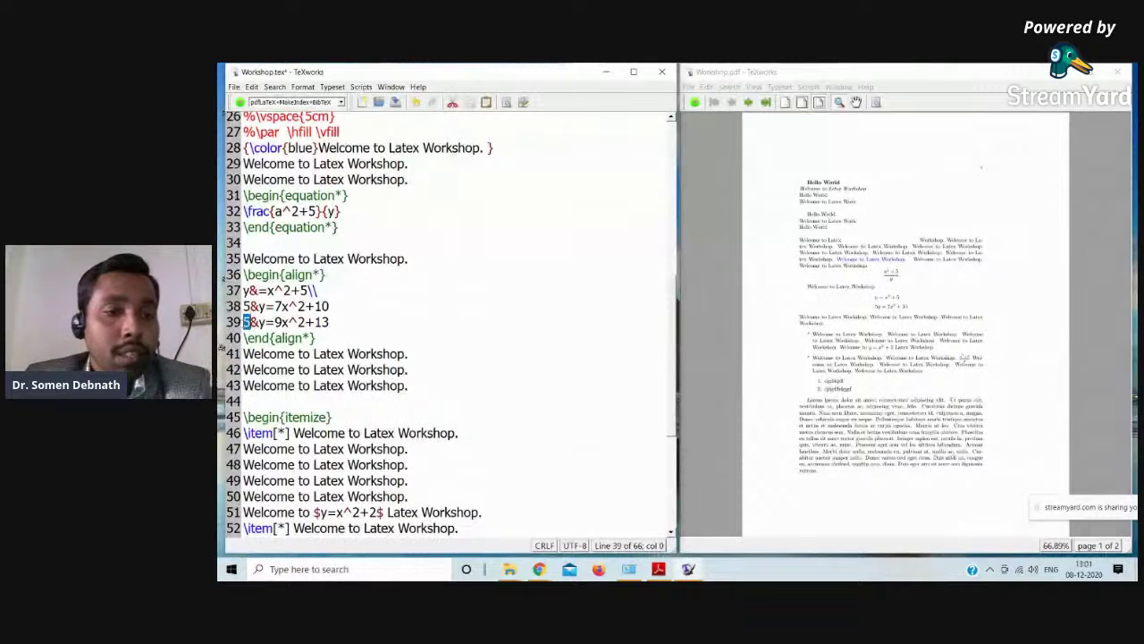
{"action": "left_click", "coordinate": [257, 322]}
{"action": "key", "text": "Up"}
{"action": "key", "text": "BackSpace"}
{"action": "left_click", "coordinate": [259, 306]}
{"action": "type", "text": "&"}
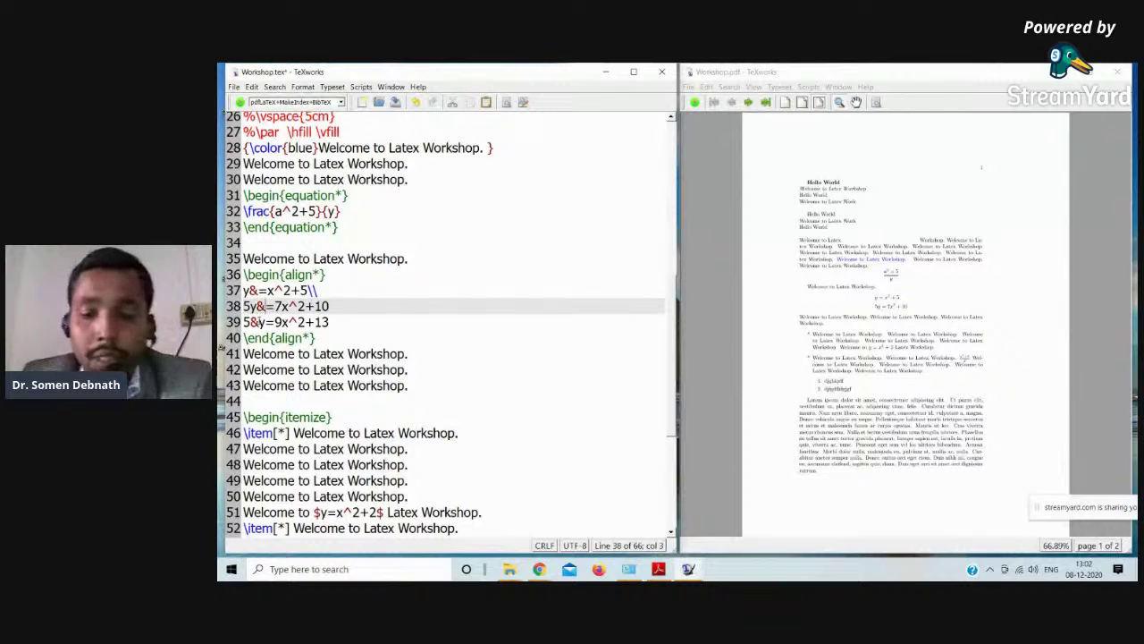
- Move the & in the third align* equation to just before =, and change its y coefficient to 3
{"action": "key", "text": "Down"}
{"action": "key", "text": "Left"}
{"action": "key", "text": "BackSpace"}
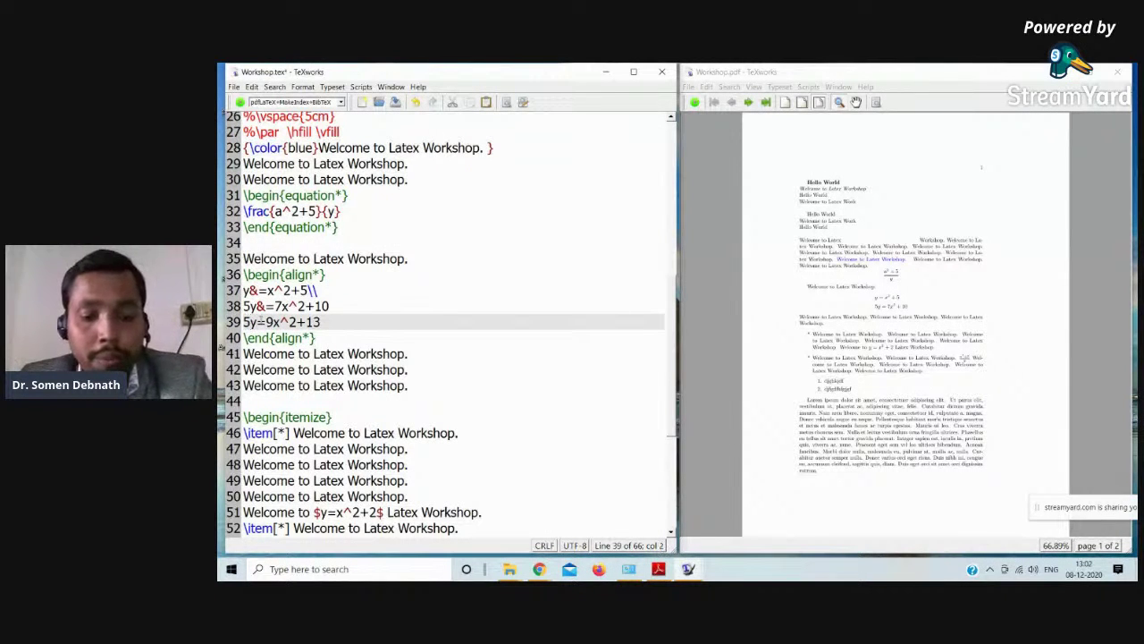
{"action": "type", "text": "&"}
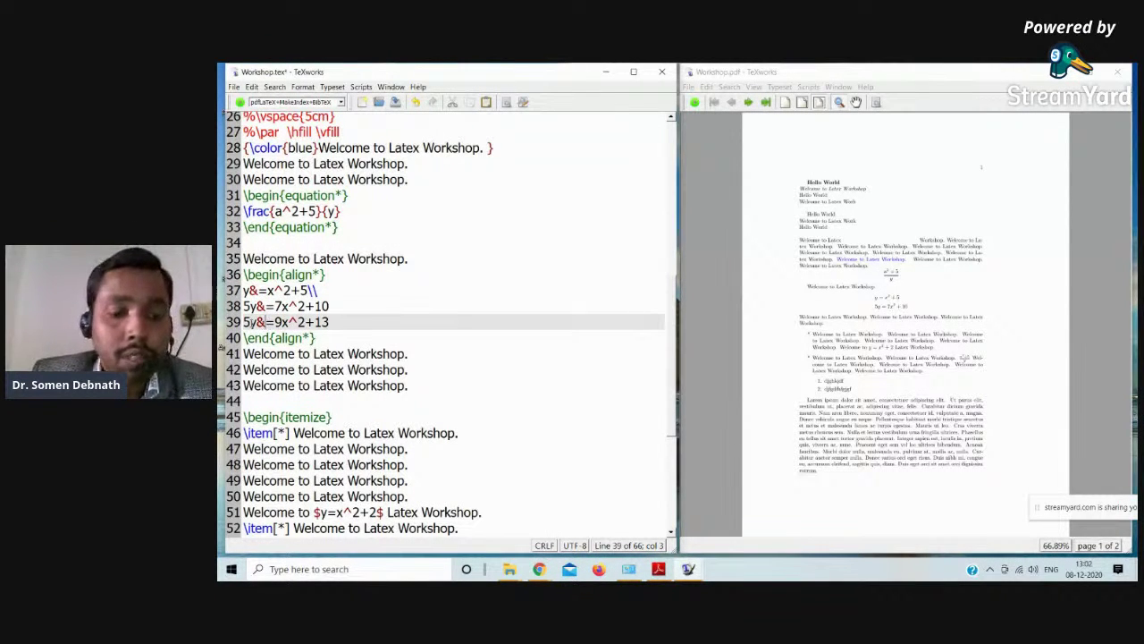
{"action": "key", "text": "Home"}
{"action": "key", "text": "Delete"}
{"action": "type", "text": "3"}
{"action": "key", "text": "Left"}
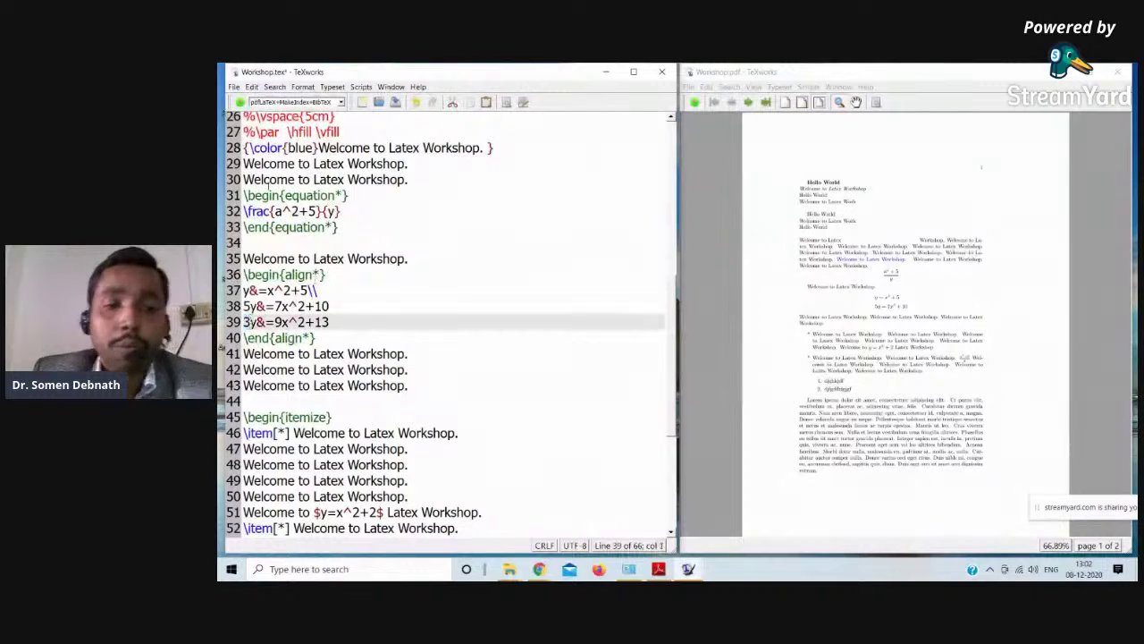
- End the second align* equation with the line break \\, typeset the document, and magnify the aligned equations in the PDF preview
{"action": "left_click", "coordinate": [347, 306]}
{"action": "type", "text": "\\\\"}
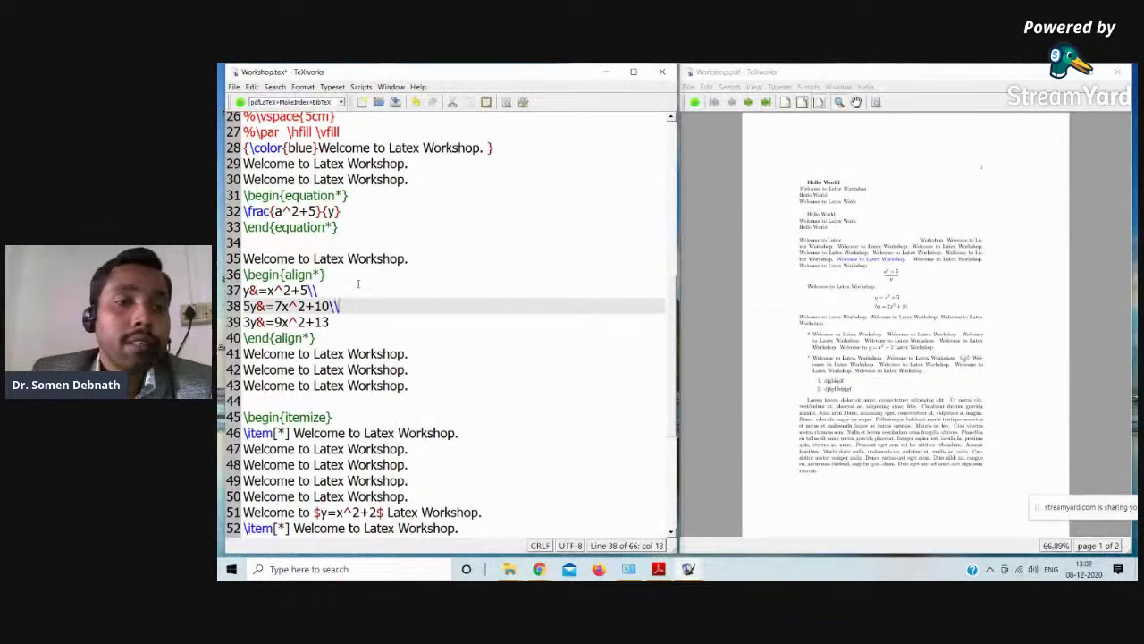
{"action": "left_click", "coordinate": [240, 102]}
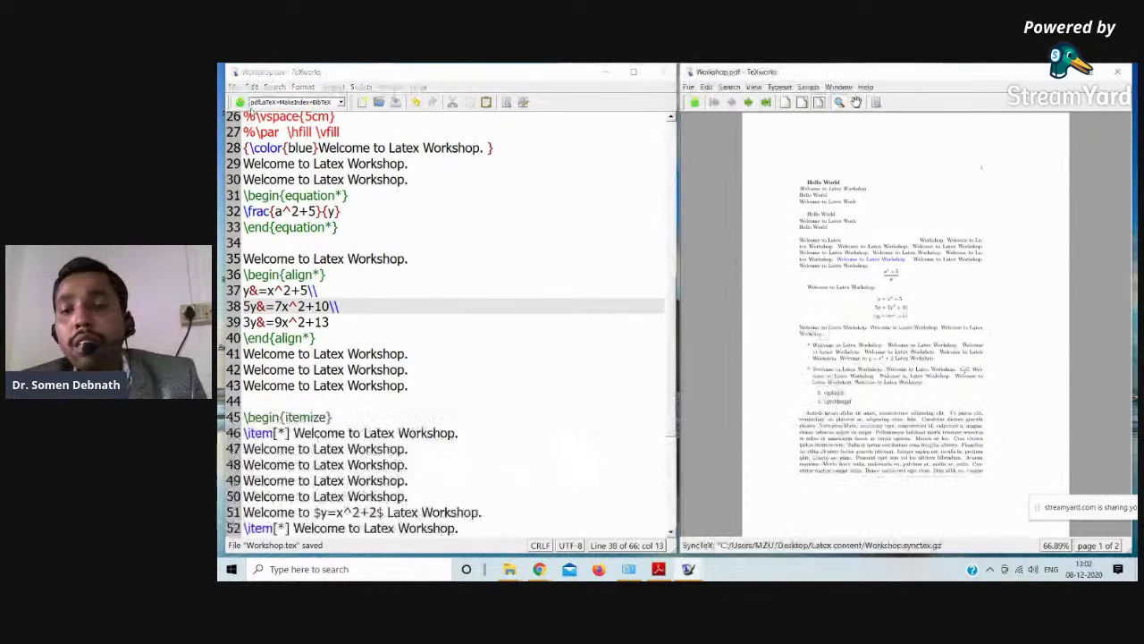
{"action": "left_click", "coordinate": [891, 299]}
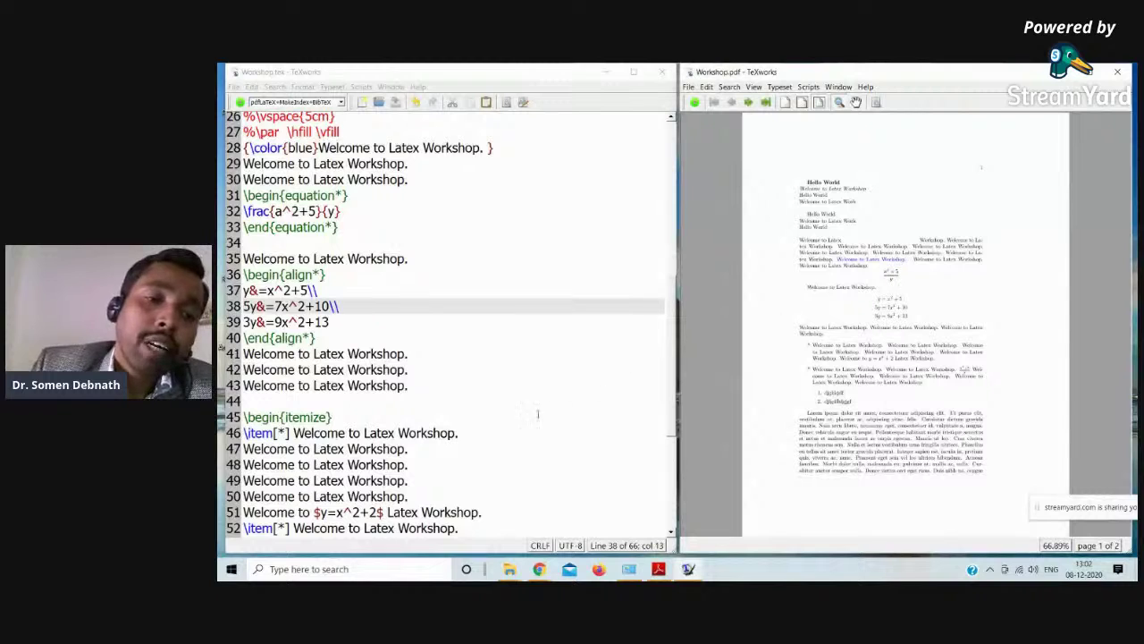
- Replace x with \alpha in the first align* equation
{"action": "left_click", "coordinate": [340, 326]}
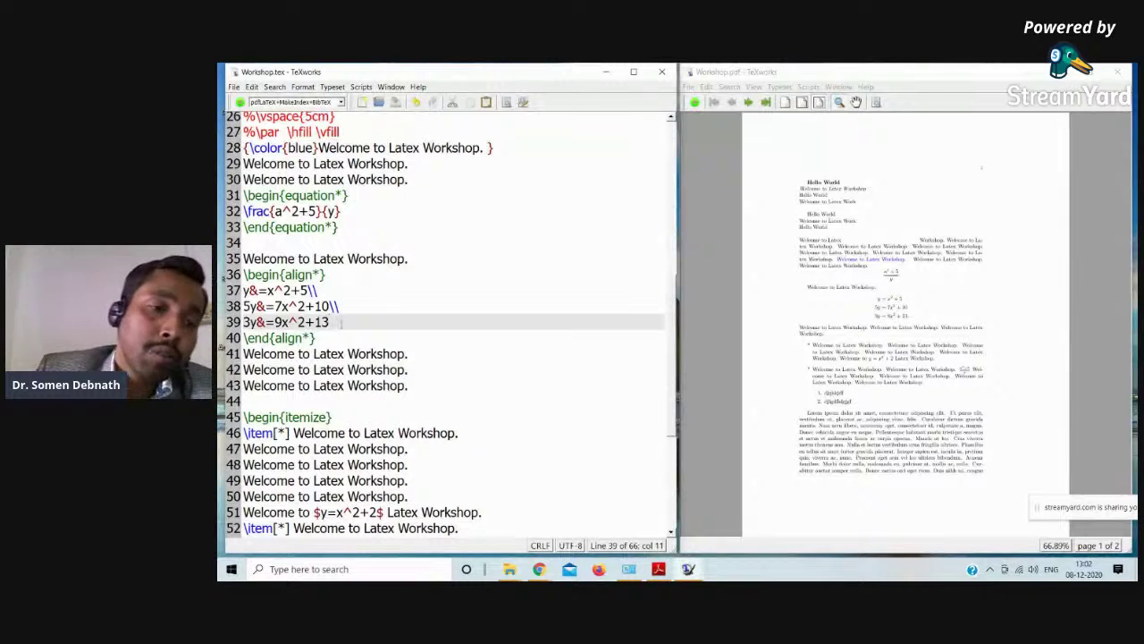
{"action": "left_click", "coordinate": [269, 291]}
{"action": "type", "text": "\\al"}
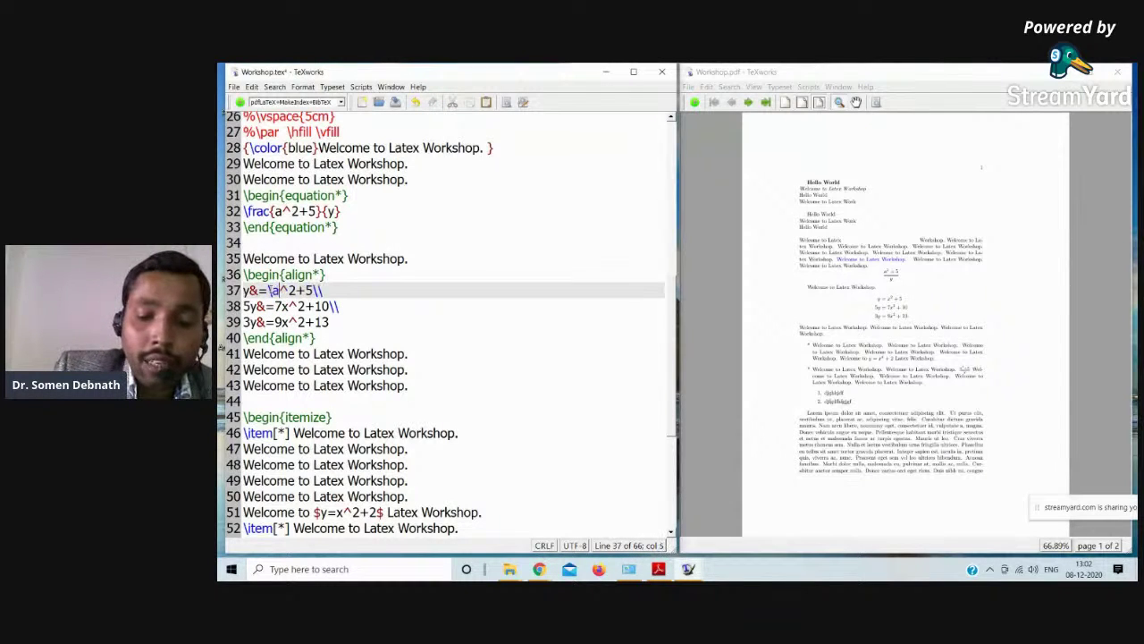
{"action": "type", "text": "p"}
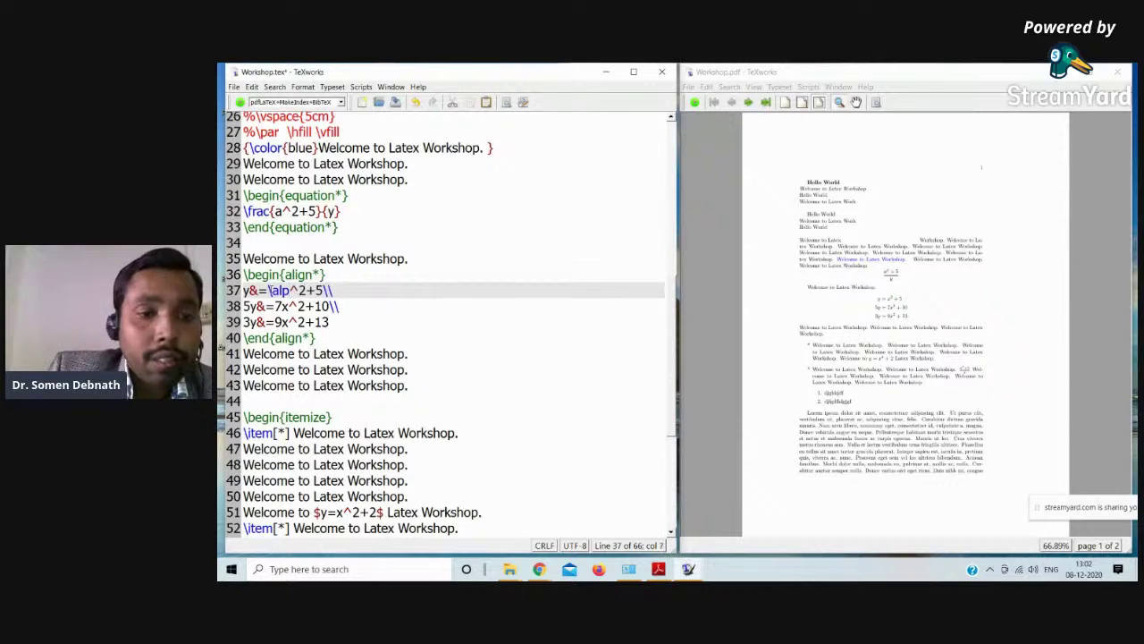
{"action": "type", "text": "ha"}
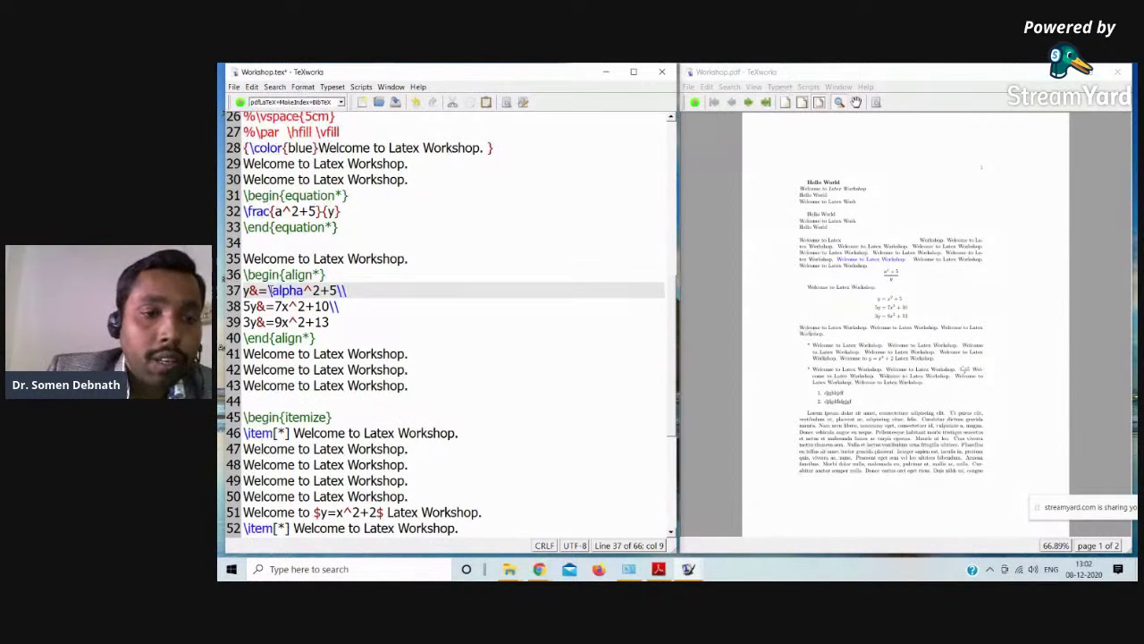
- Replace x with \beta in the second align* equation and with \gamma in the third
{"action": "left_click_drag", "start_coordinate": [281, 307], "coordinate": [288, 307]}
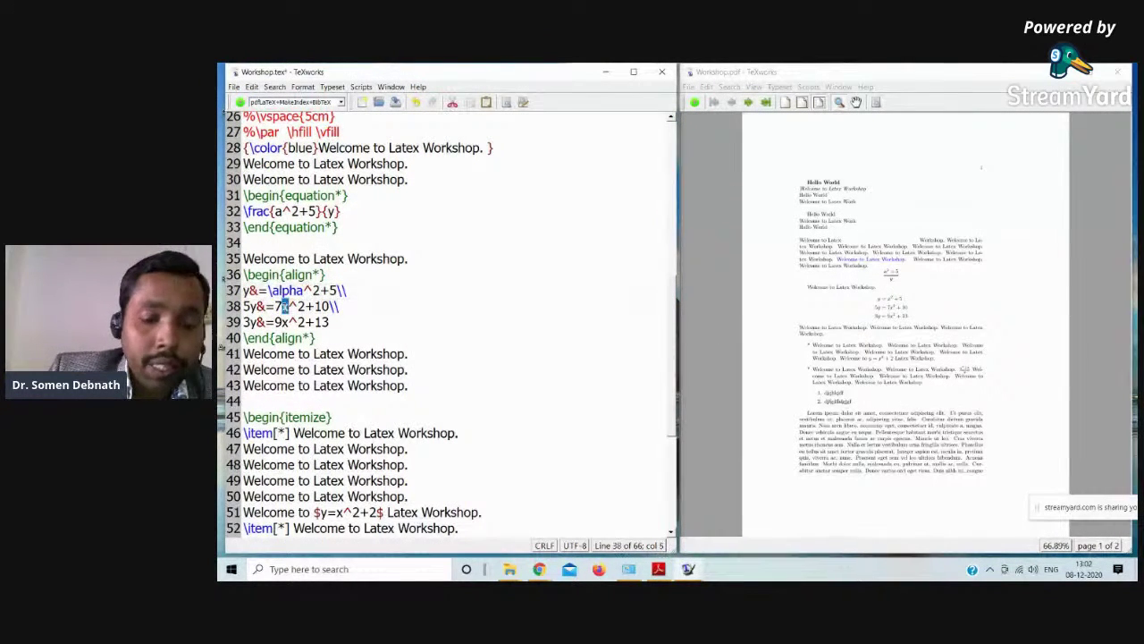
{"action": "type", "text": "\\be"}
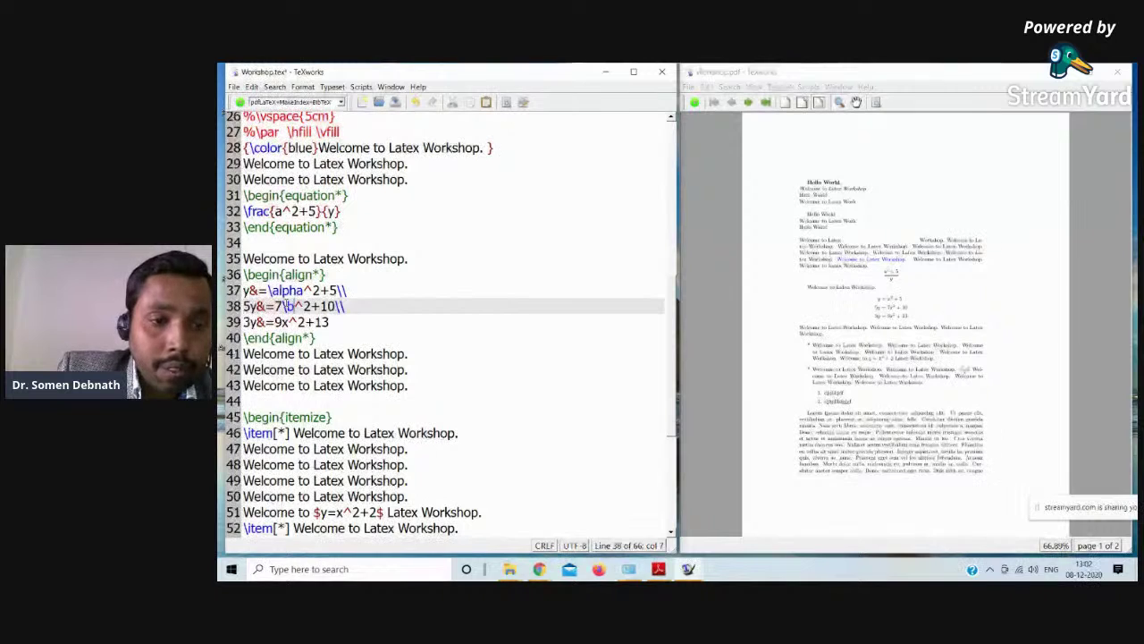
{"action": "type", "text": "ta"}
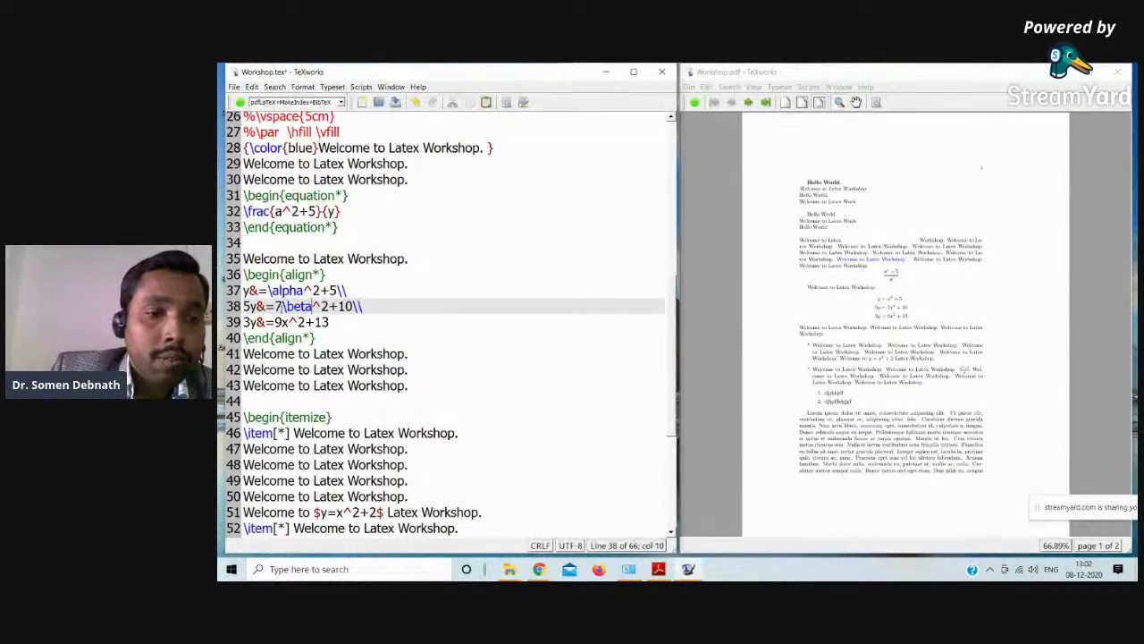
{"action": "left_click_drag", "start_coordinate": [288, 322], "coordinate": [281, 322]}
{"action": "type", "text": "\\ga"}
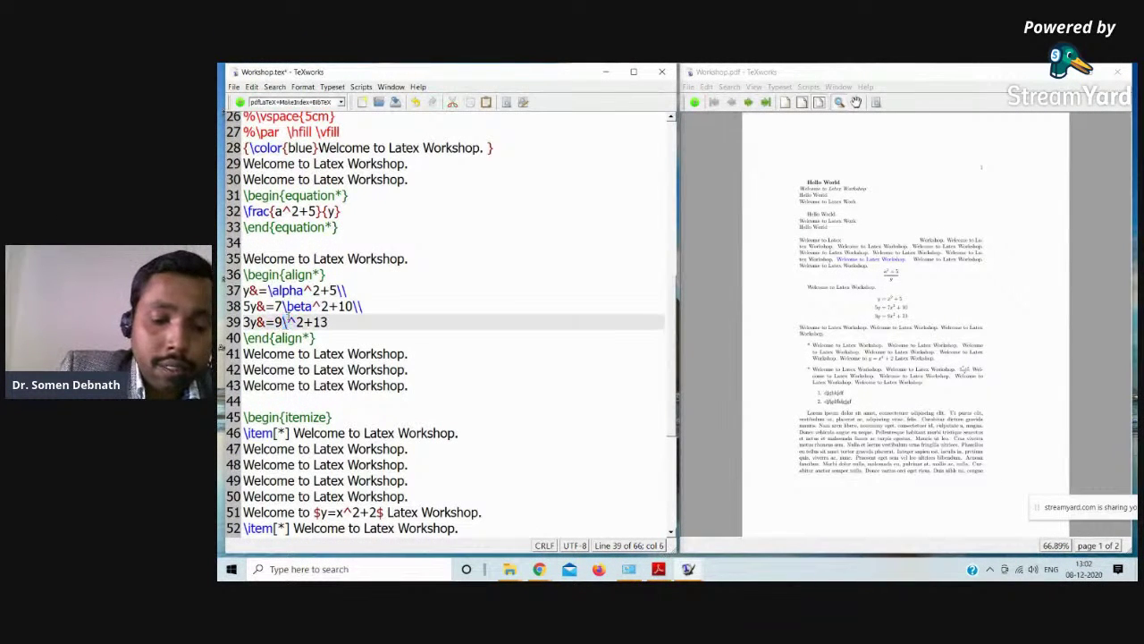
{"action": "type", "text": "mma"}
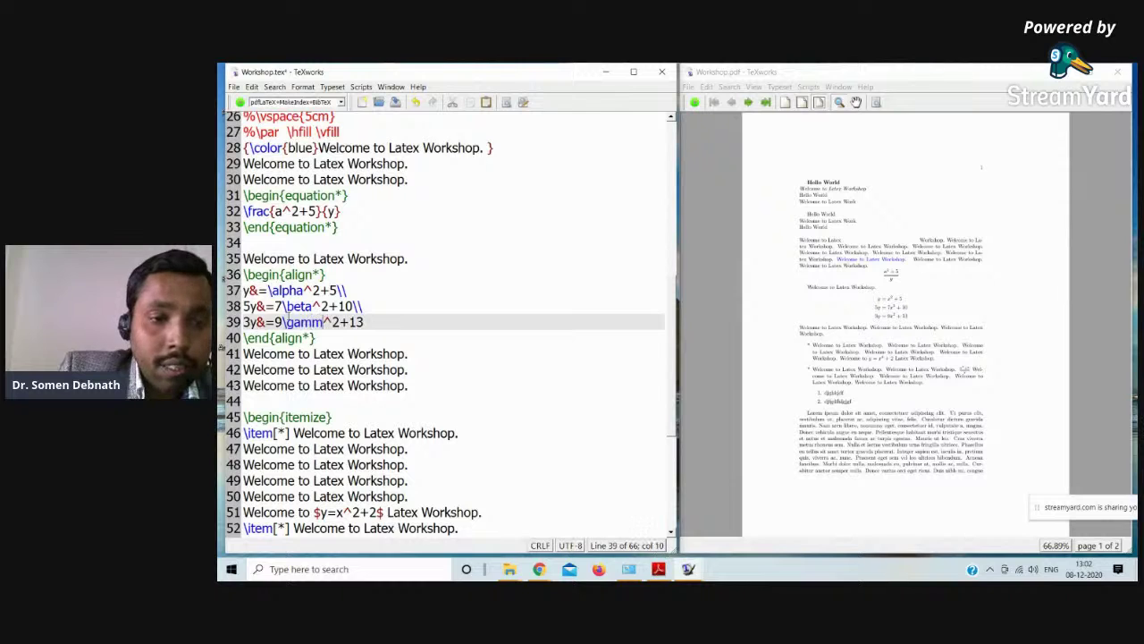
- Typeset the document and magnify the Greek letters in the PDF preview's aligned equations
{"action": "left_click", "coordinate": [240, 101]}
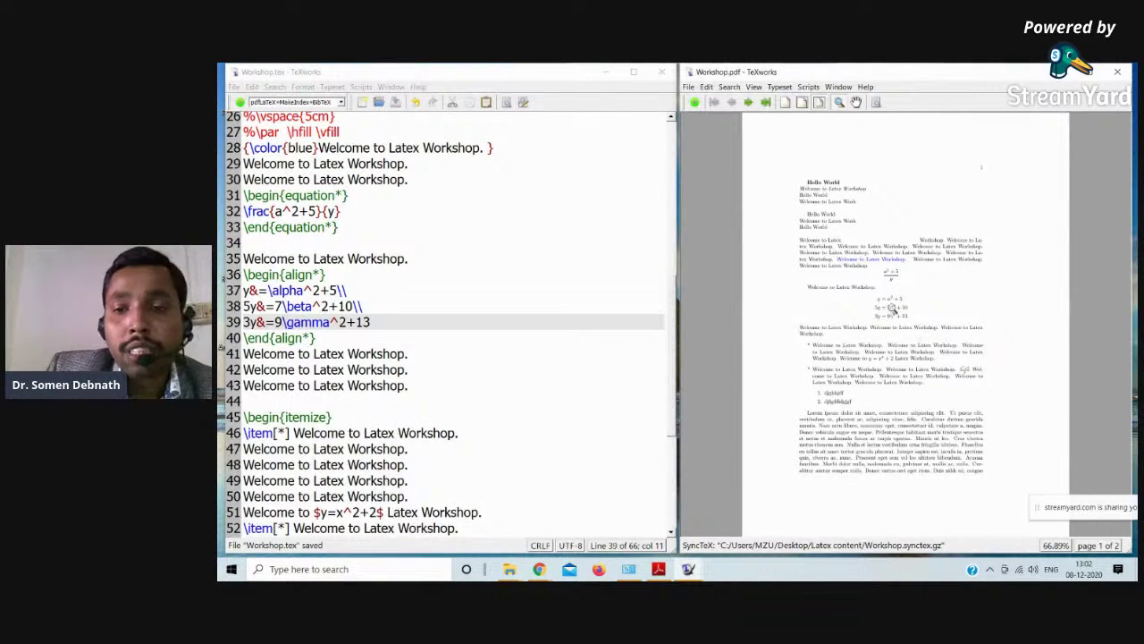
{"action": "left_click_drag", "start_coordinate": [889, 307], "coordinate": [885, 317]}
{"action": "left_click", "coordinate": [393, 341]}
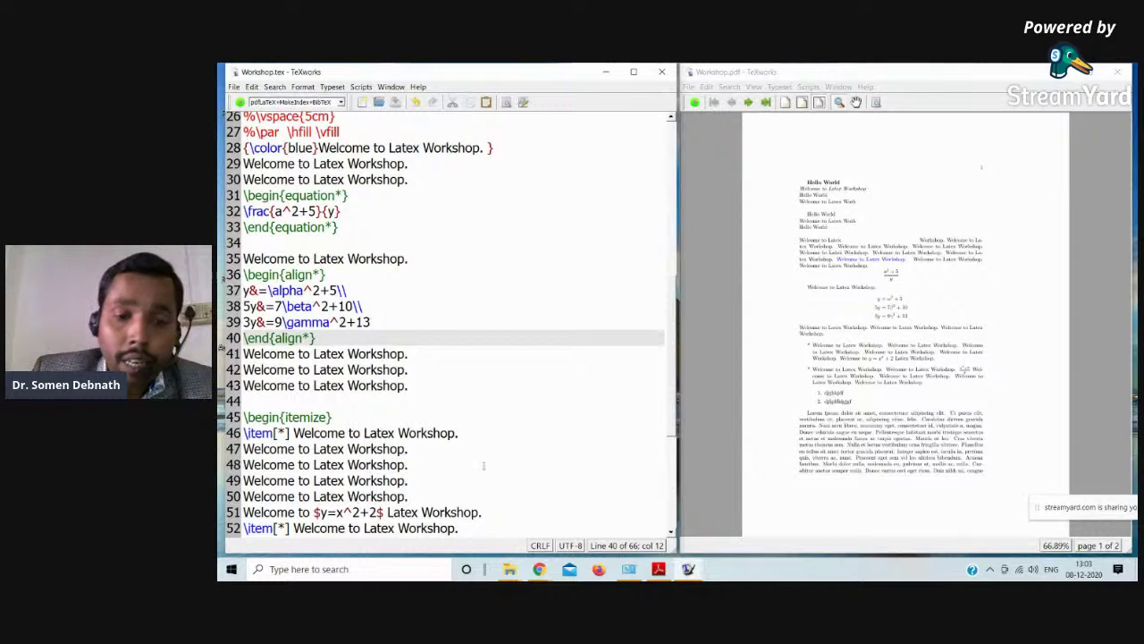
- Switch to Latex_Slides.pdf in Adobe Reader, review the Type Setting Math and Figures and Tables slides, and return to TeXworks
{"action": "left_click", "coordinate": [658, 569]}
{"action": "scroll", "coordinate": [634, 307], "scroll_direction": "down", "scroll_amount": 1}
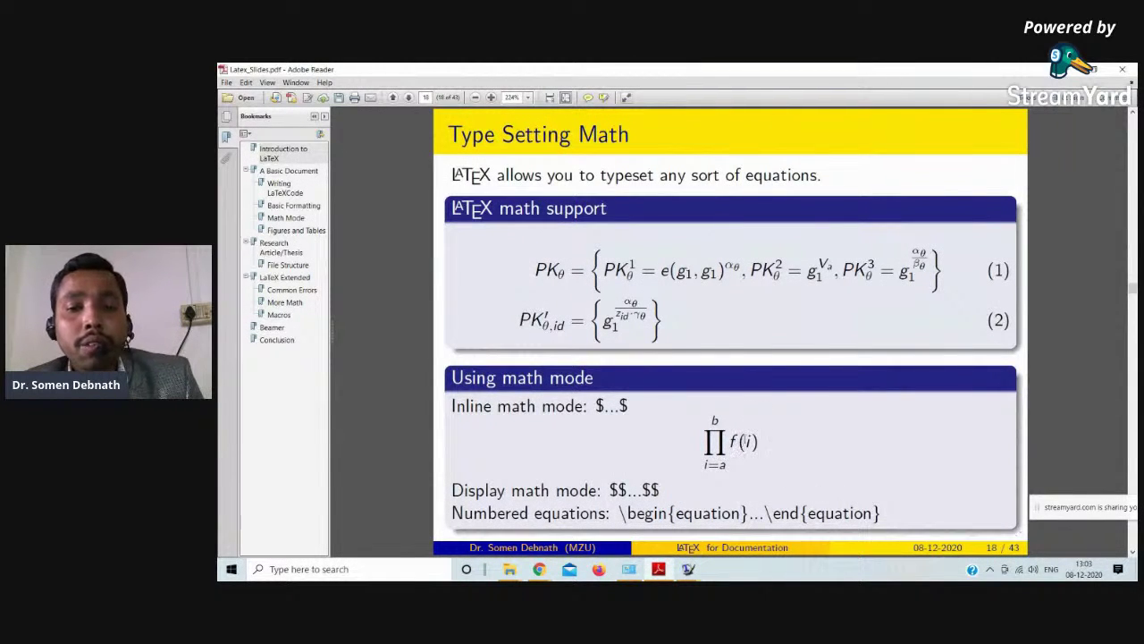
{"action": "scroll", "coordinate": [761, 394], "scroll_direction": "down", "scroll_amount": 1}
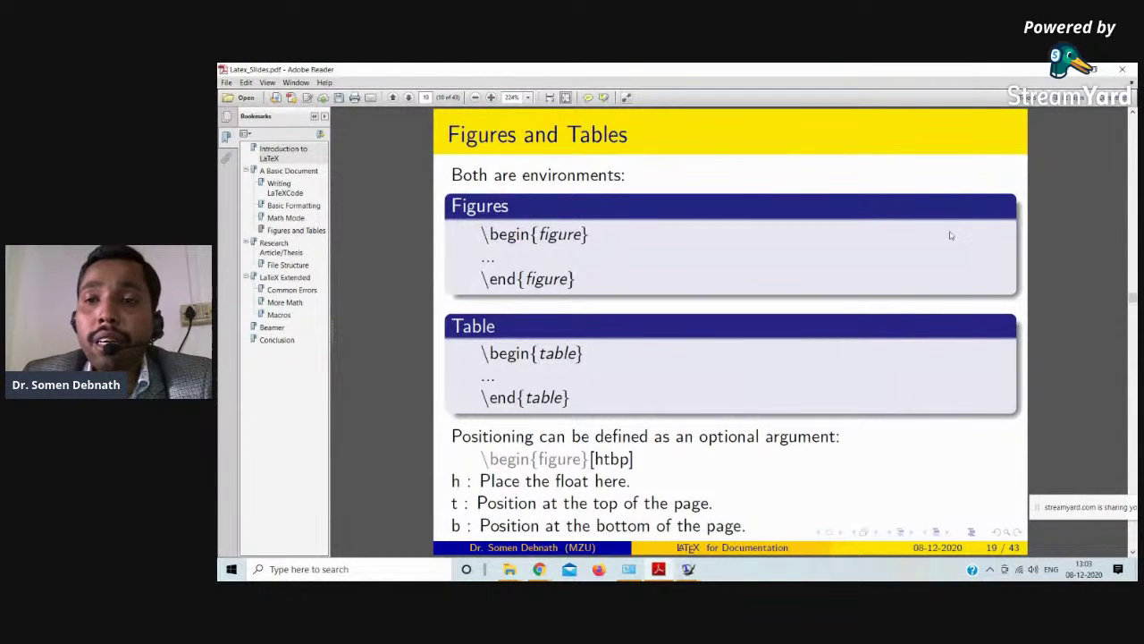
{"action": "left_click", "coordinate": [1070, 68]}
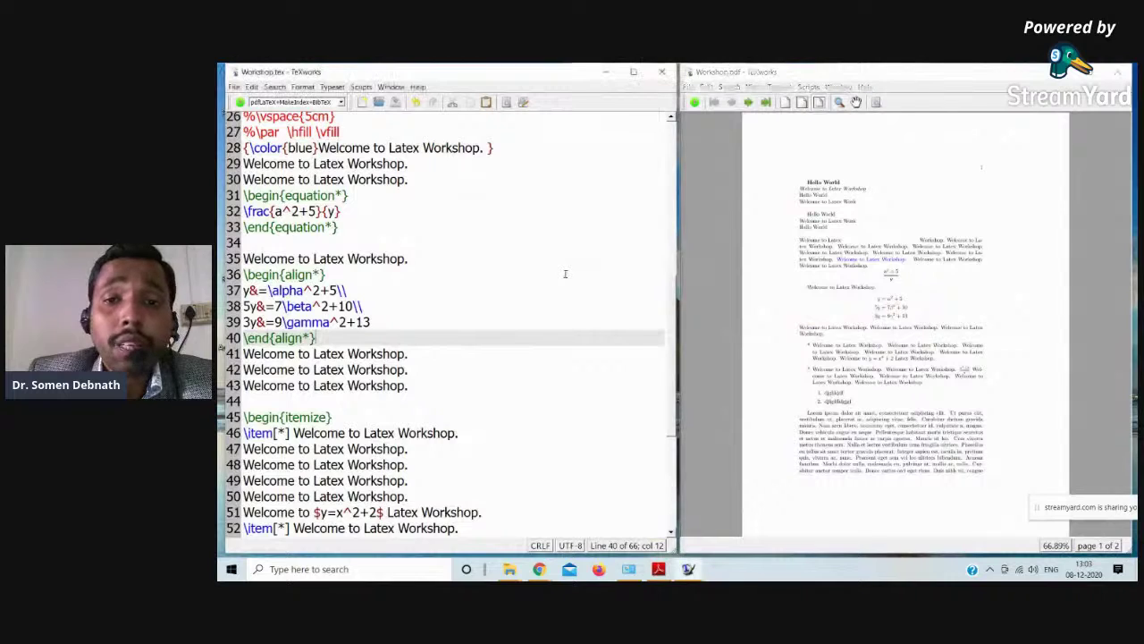
- Minimize the source editor window, and bring it back by jumping to the source from the text near the fraction in the PDF preview
{"action": "left_click", "coordinate": [605, 71]}
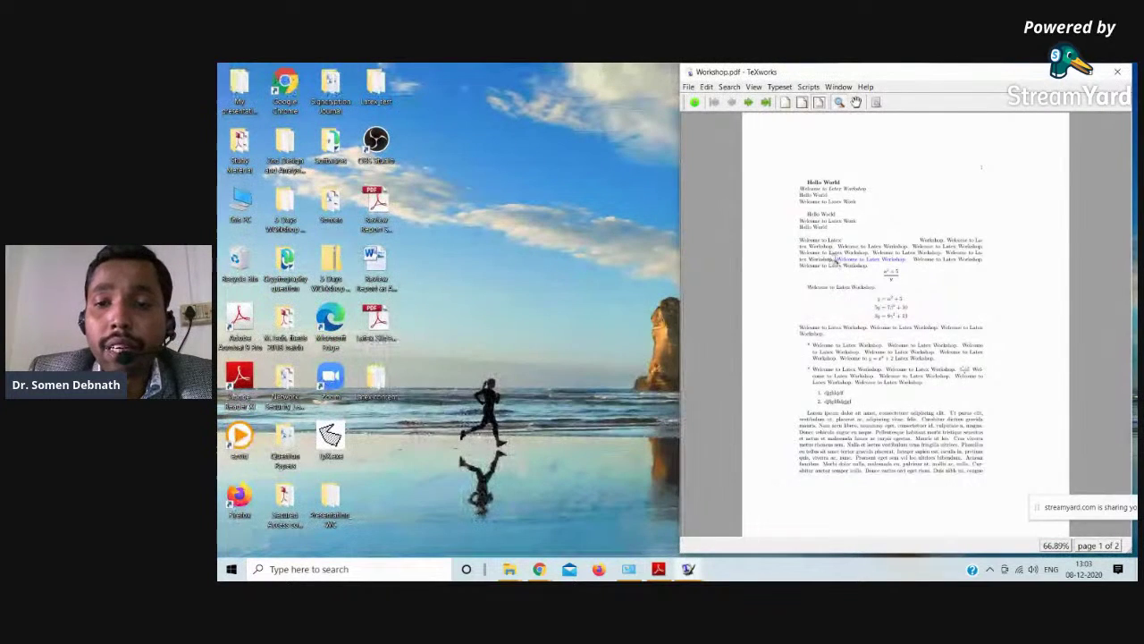
{"action": "right_click", "coordinate": [882, 291]}
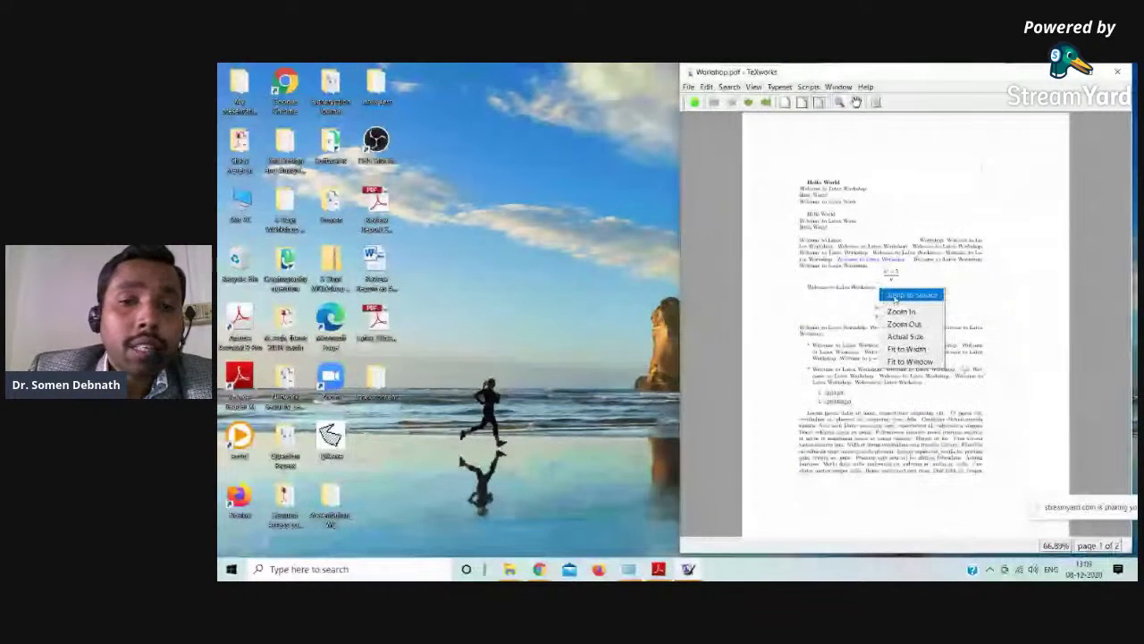
{"action": "left_click", "coordinate": [907, 295]}
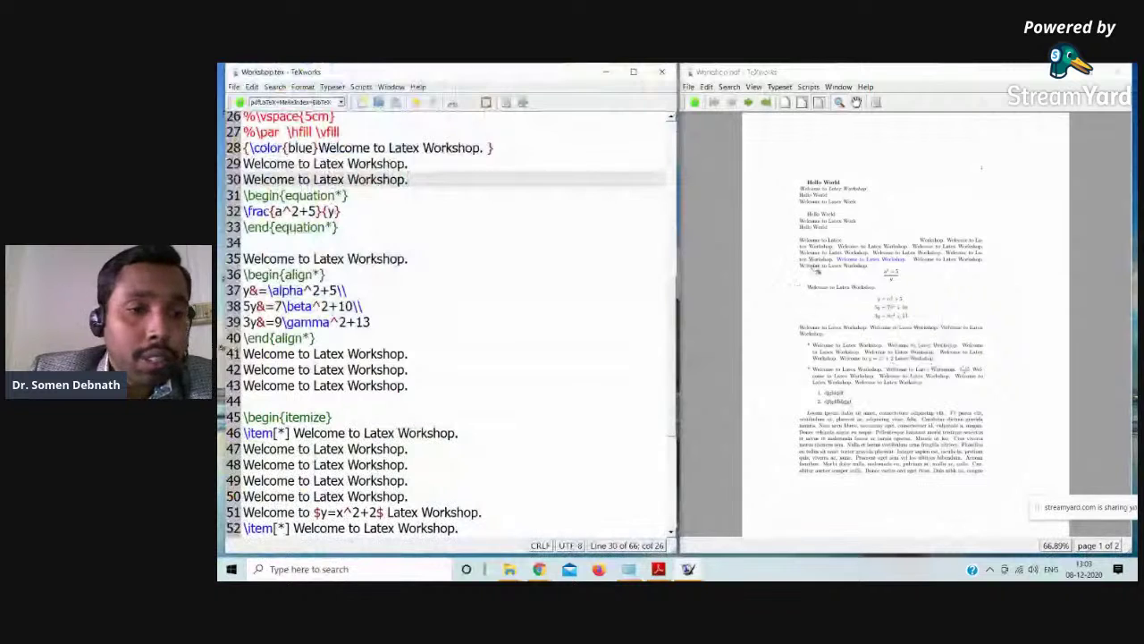
{"action": "scroll", "coordinate": [384, 322], "scroll_direction": "up", "scroll_amount": 1}
{"action": "scroll", "coordinate": [383, 322], "scroll_direction": "up", "scroll_amount": 1}
{"action": "right_click", "coordinate": [840, 238]}
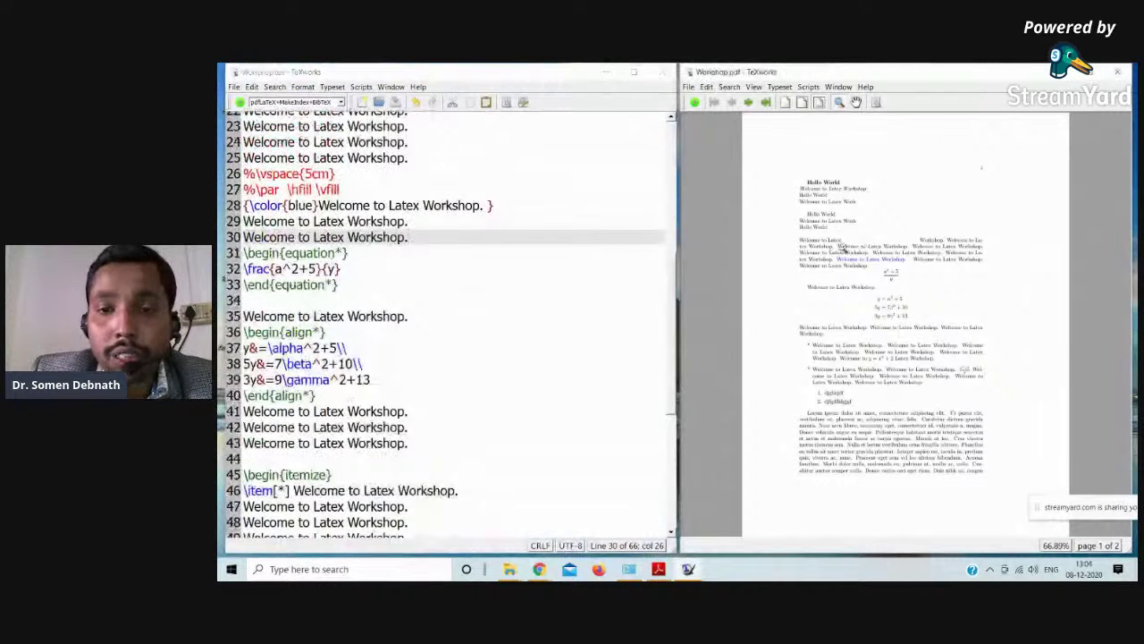
{"action": "key", "text": "Escape"}
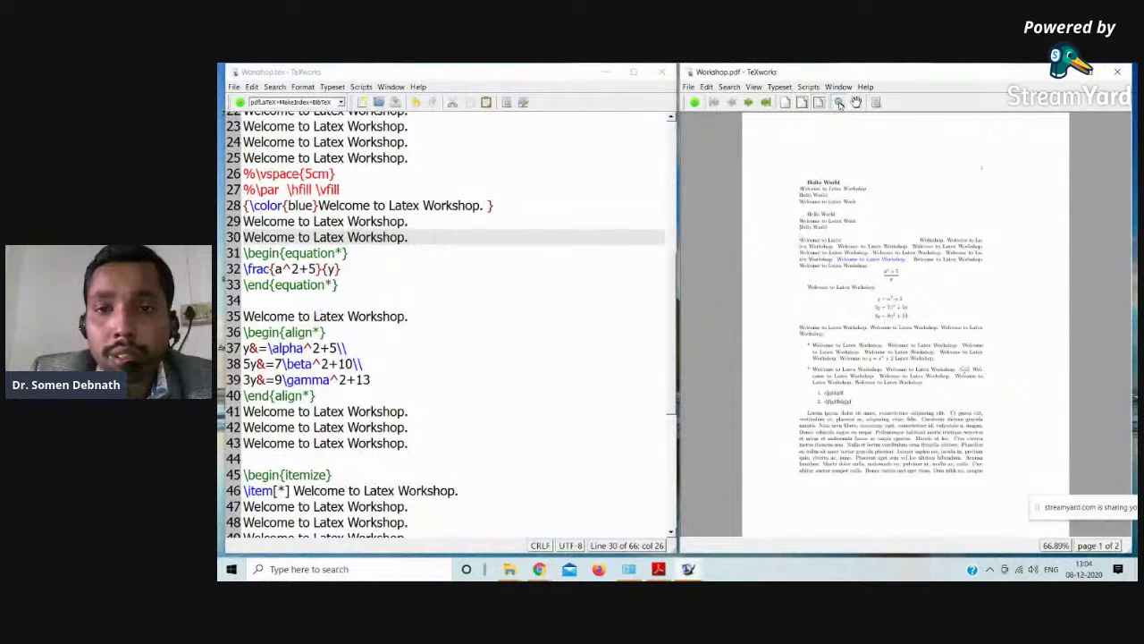
- Widen the PDF preview window, zoom it in to 133.79%, and review the typeset fraction, aligned equations and lists on page 1
{"action": "left_click", "coordinate": [753, 87]}
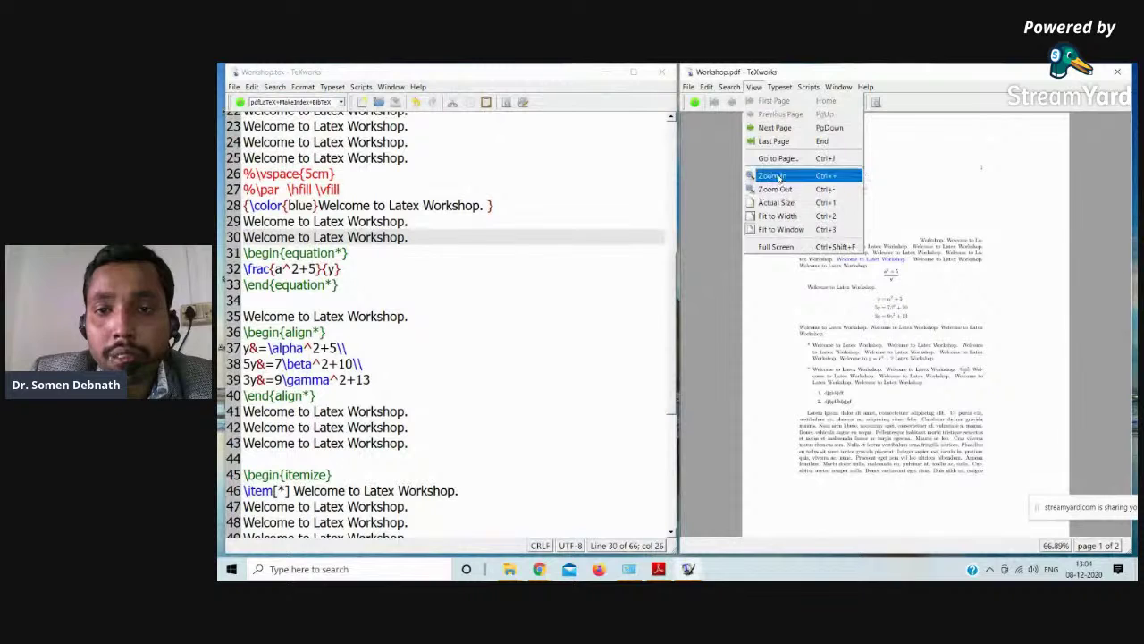
{"action": "left_click", "coordinate": [772, 176]}
{"action": "scroll", "coordinate": [885, 250], "scroll_direction": "up", "scroll_amount": 1}
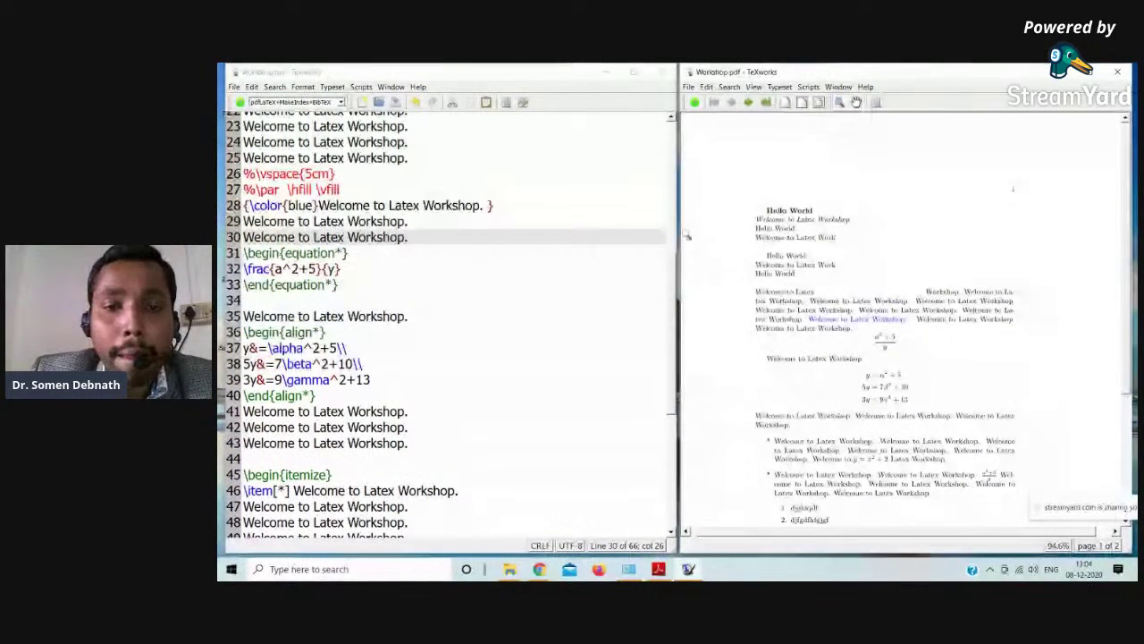
{"action": "left_click_drag", "start_coordinate": [681, 238], "coordinate": [519, 237]}
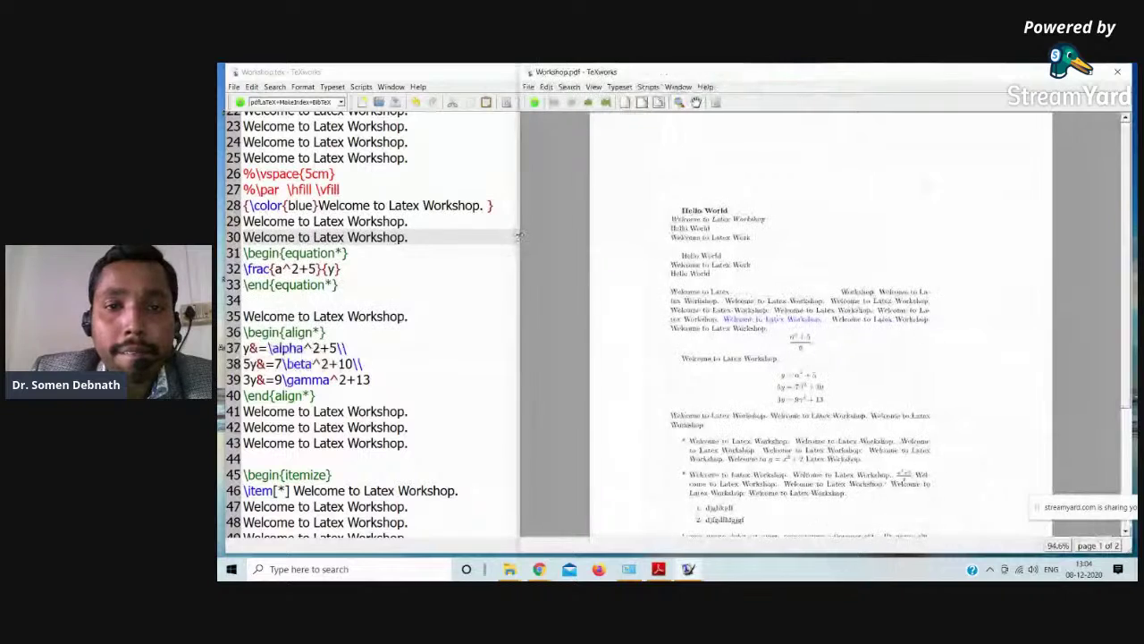
{"action": "left_click", "coordinate": [594, 86]}
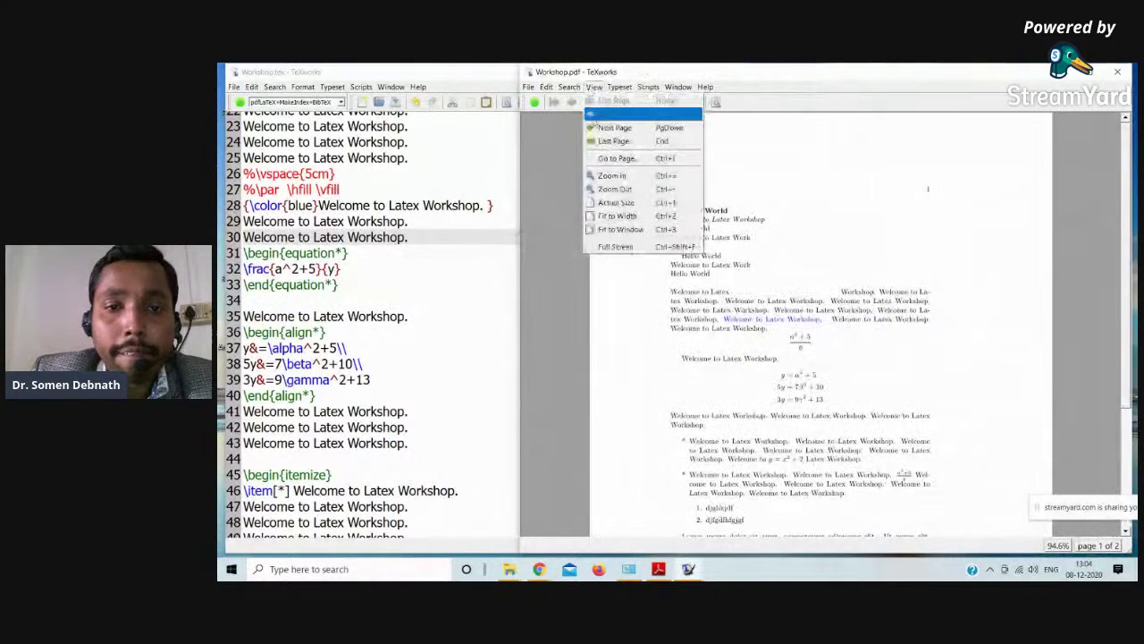
{"action": "left_click", "coordinate": [611, 175]}
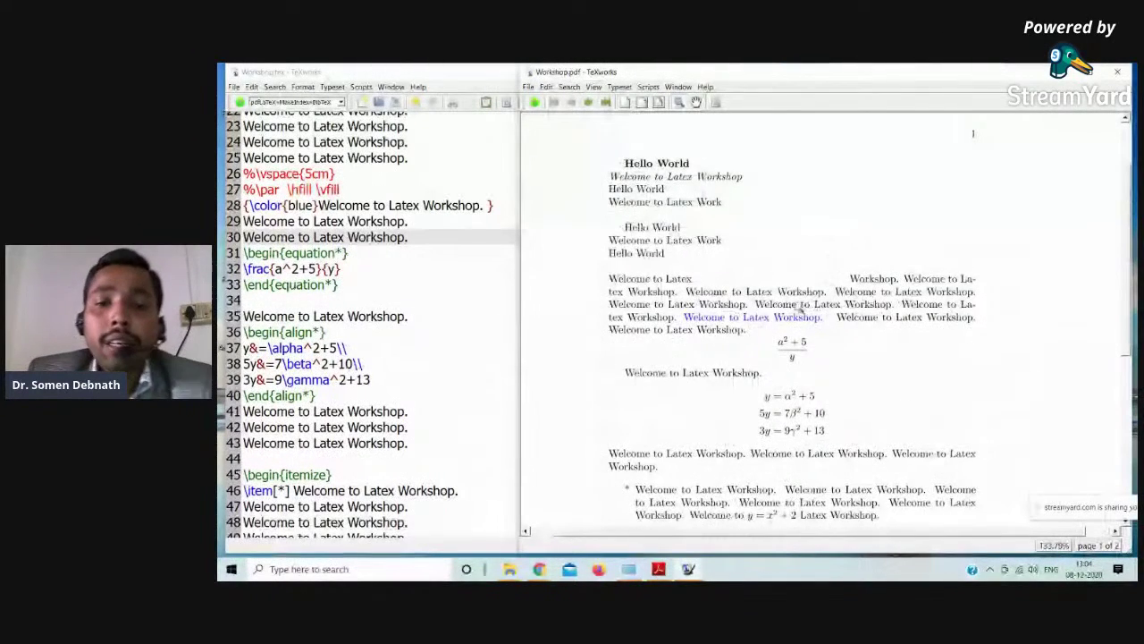
{"action": "scroll", "coordinate": [800, 307], "scroll_direction": "down", "scroll_amount": 3}
{"action": "scroll", "coordinate": [802, 308], "scroll_direction": "down", "scroll_amount": 9}
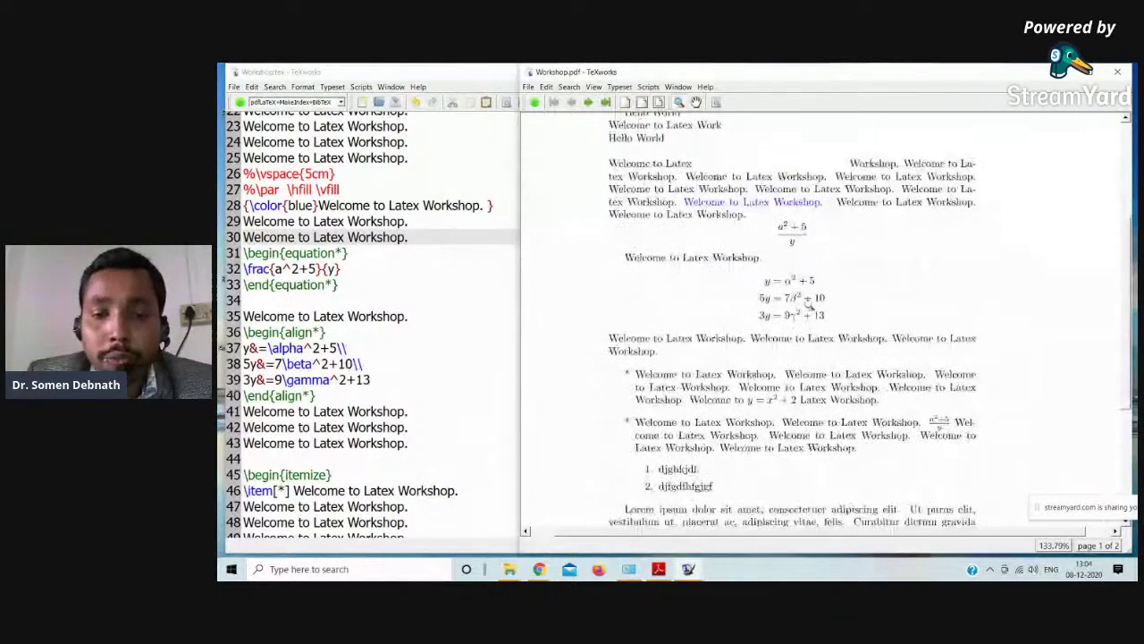
{"action": "scroll", "coordinate": [806, 312], "scroll_direction": "up", "scroll_amount": 8}
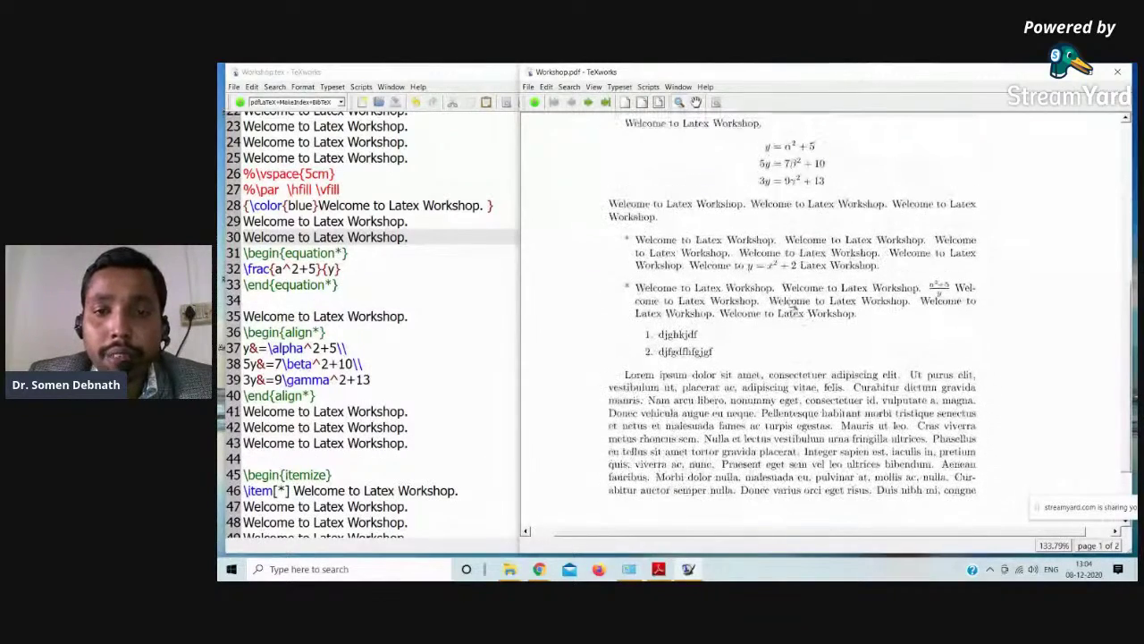
{"action": "scroll", "coordinate": [755, 251], "scroll_direction": "up", "scroll_amount": 1}
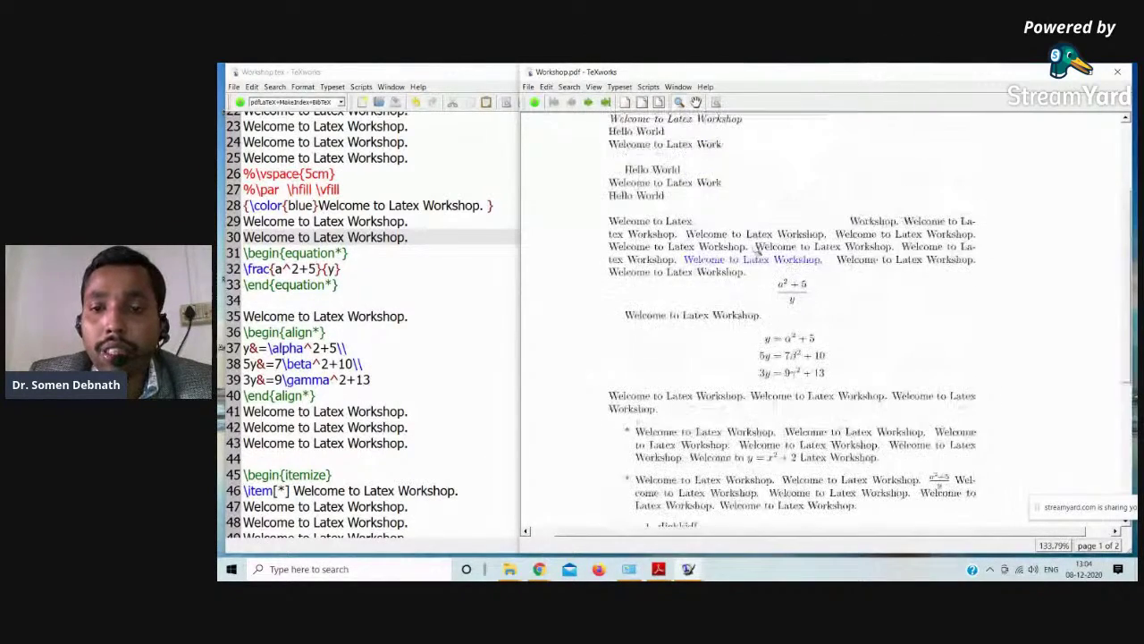
- Jump to the source from the paragraph above the fraction in the PDF preview and delete the two blank lines above the \noindent line
{"action": "right_click", "coordinate": [888, 230]}
{"action": "left_click", "coordinate": [916, 238]}
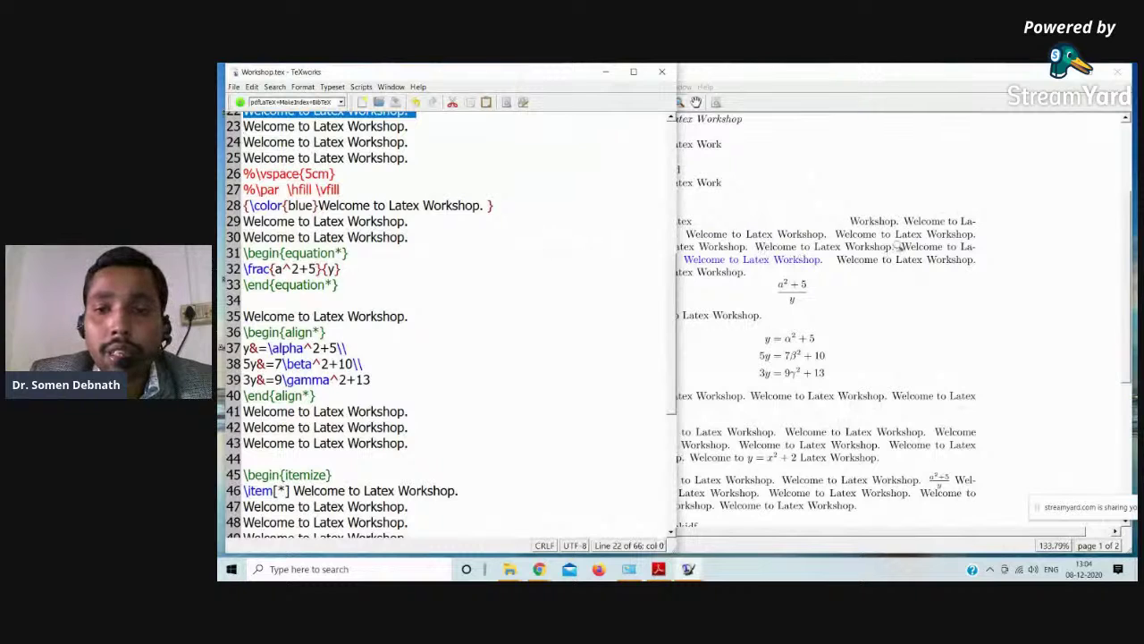
{"action": "right_click", "coordinate": [856, 225]}
{"action": "left_click", "coordinate": [860, 236]}
{"action": "left_click", "coordinate": [492, 234]}
{"action": "left_click", "coordinate": [399, 325]}
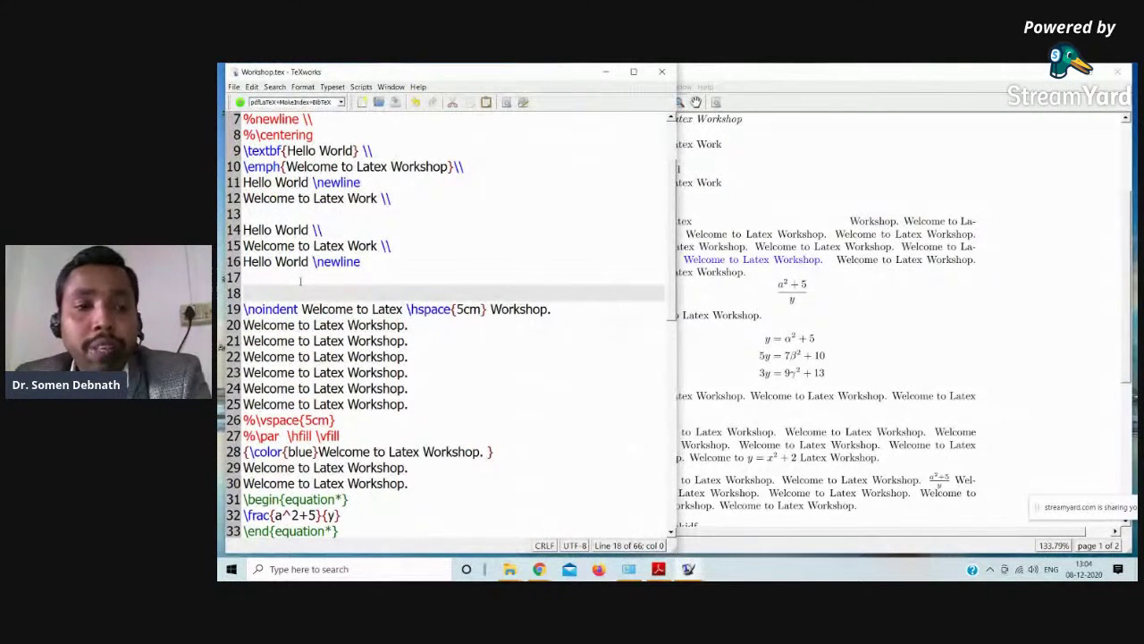
{"action": "key", "text": "BackSpace"}
{"action": "key", "text": "BackSpace"}
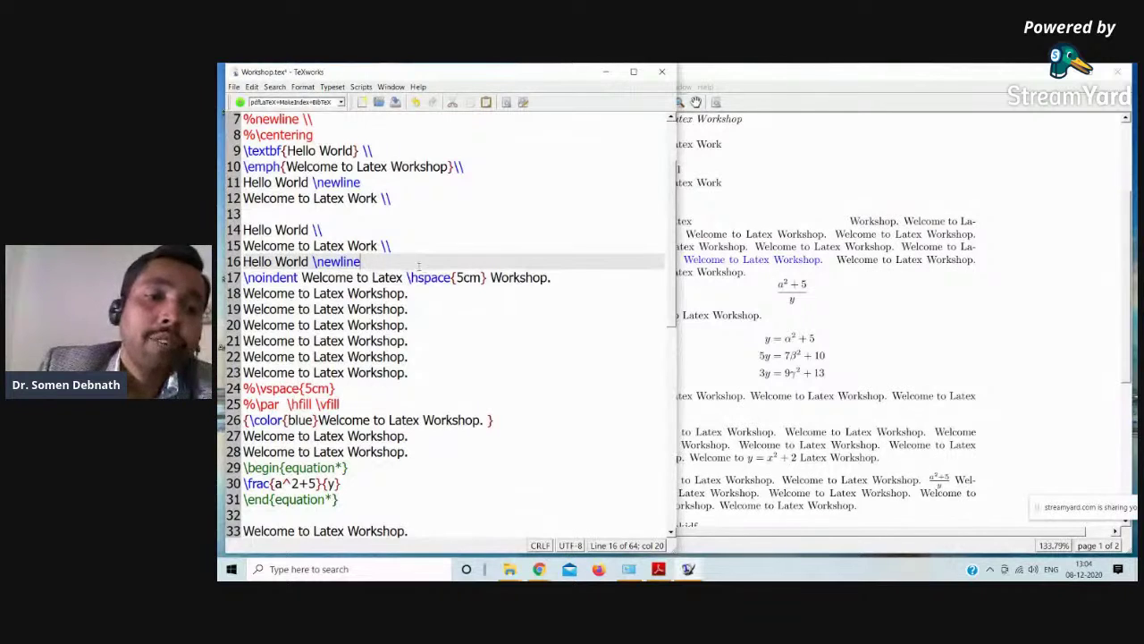
- Insert a \usepackage{} line below the amsmath package in the preamble and begin its package name with g
{"action": "scroll", "coordinate": [407, 266], "scroll_direction": "up", "scroll_amount": 2}
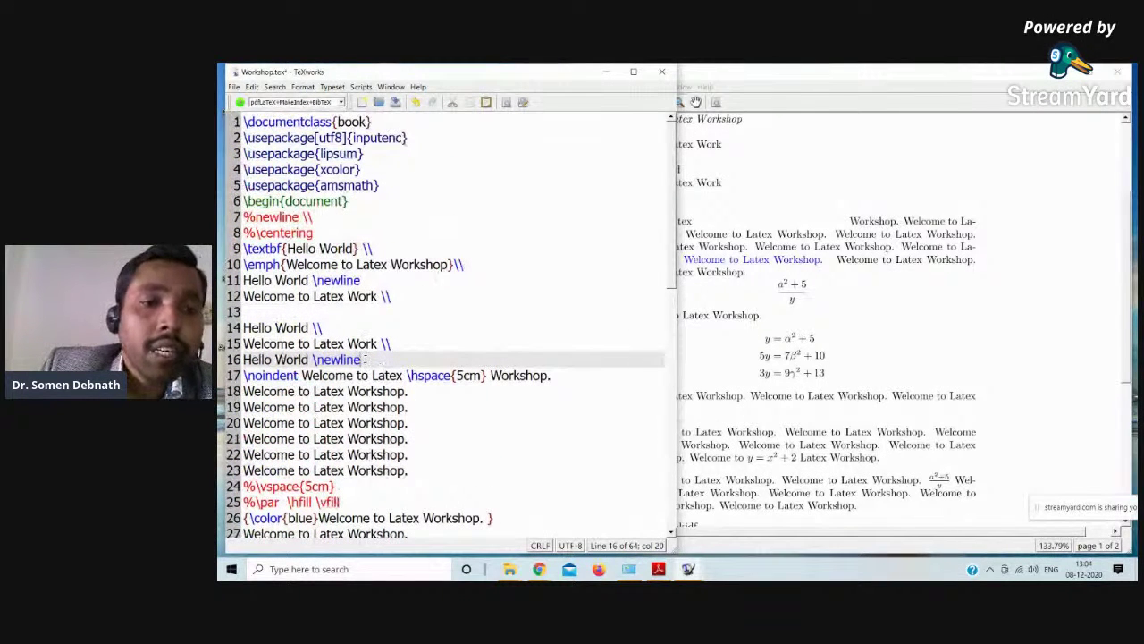
{"action": "left_click", "coordinate": [407, 186]}
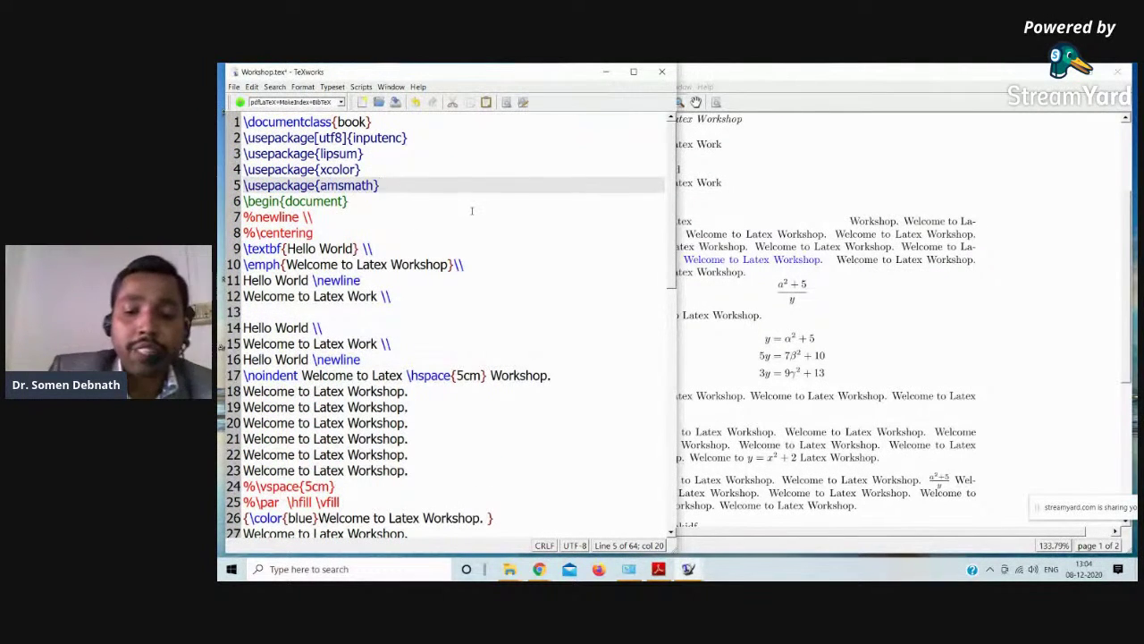
{"action": "key", "text": "Return"}
{"action": "type", "text": "\\"}
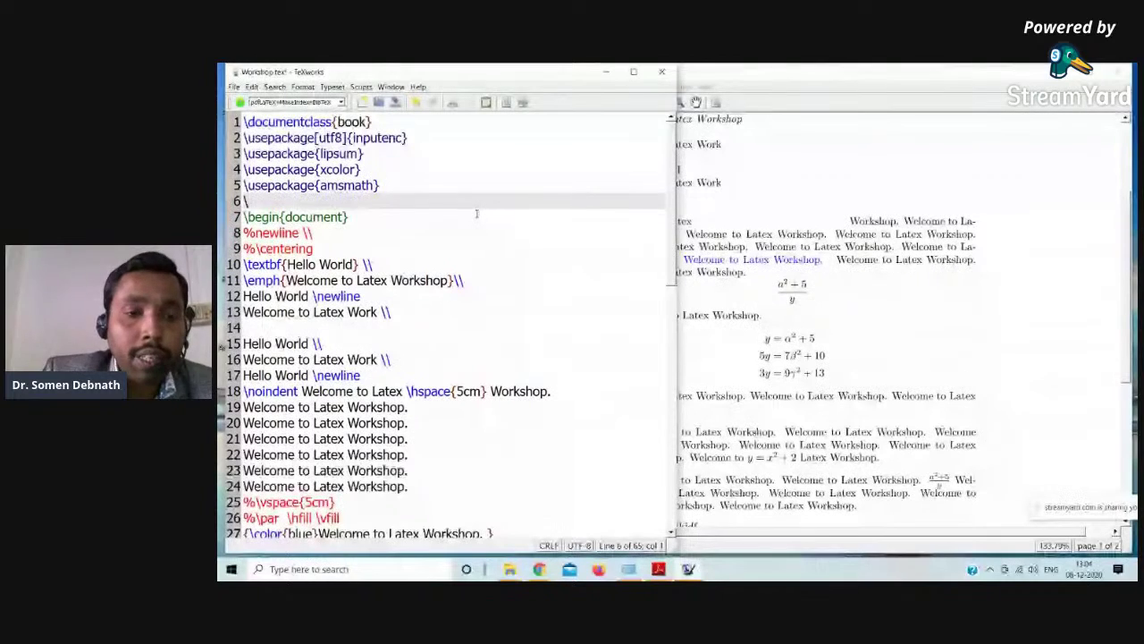
{"action": "type", "text": "use"}
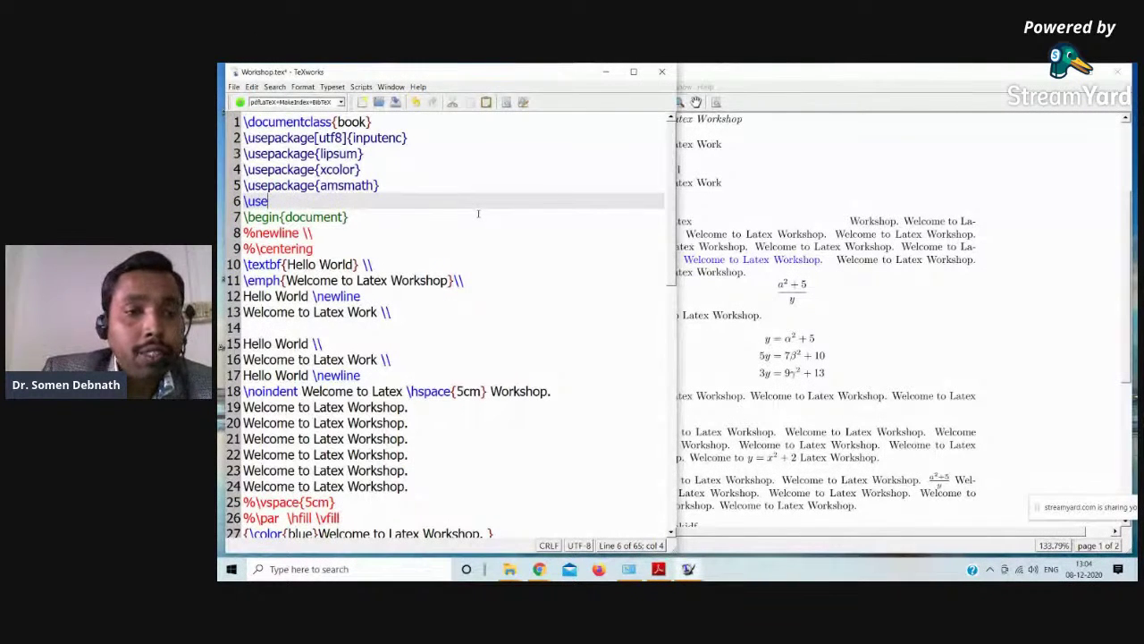
{"action": "key", "text": "Tab"}
{"action": "key", "text": "Tab"}
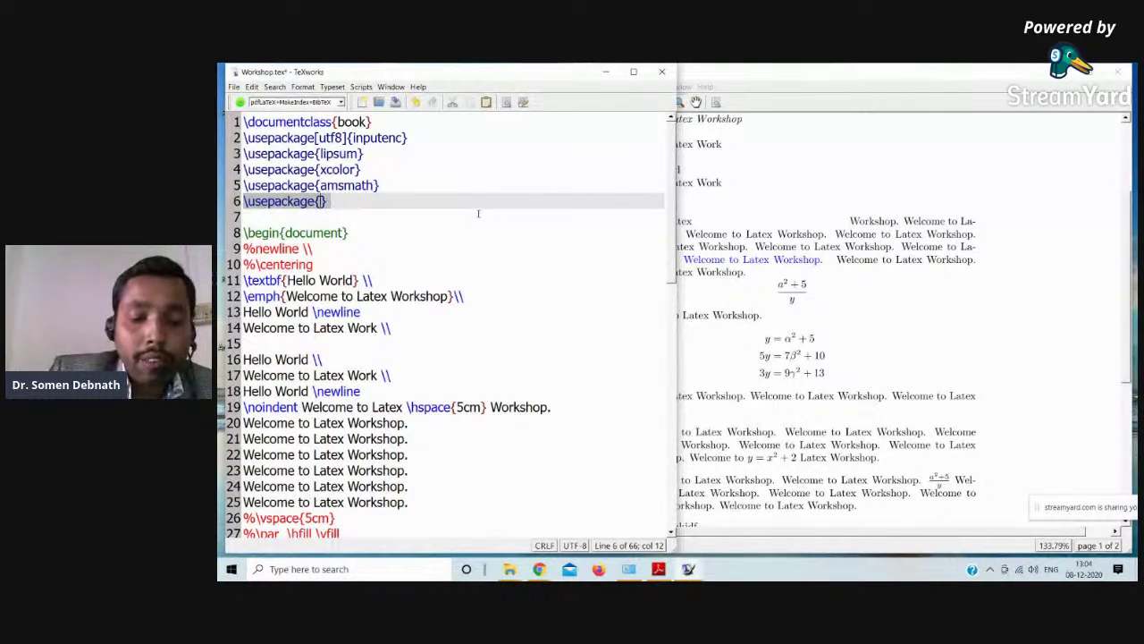
{"action": "type", "text": "g"}
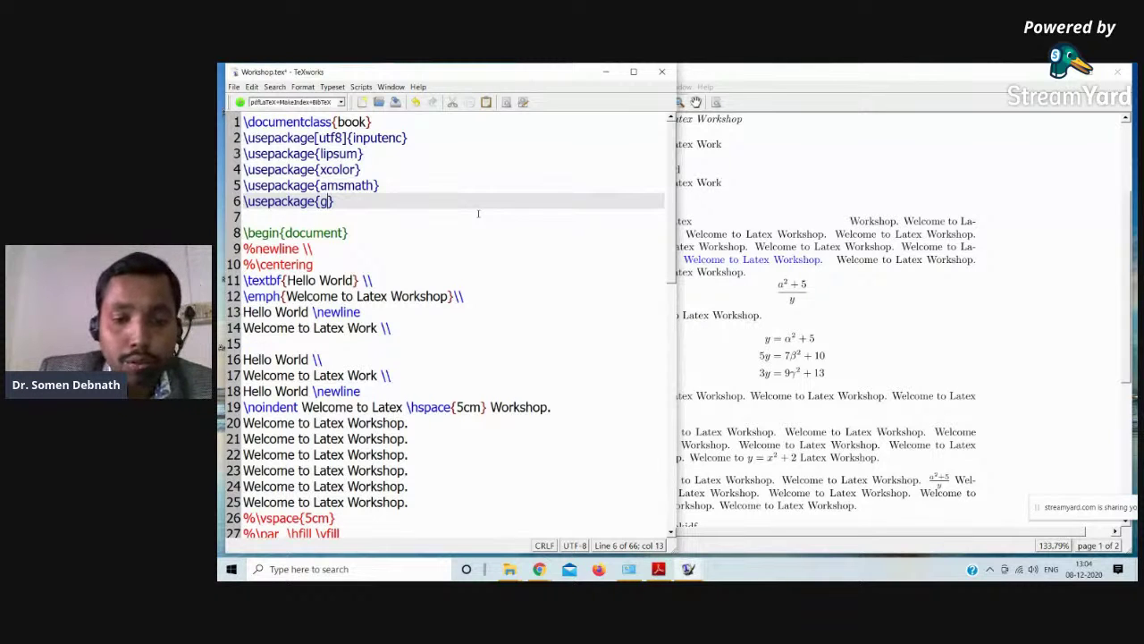
- Switch to Latex_Slides.pdf in Adobe Reader, look through the math, Figure and Formatting Tables slides, and return to TeXworks
{"action": "key", "text": "alt+Tab"}
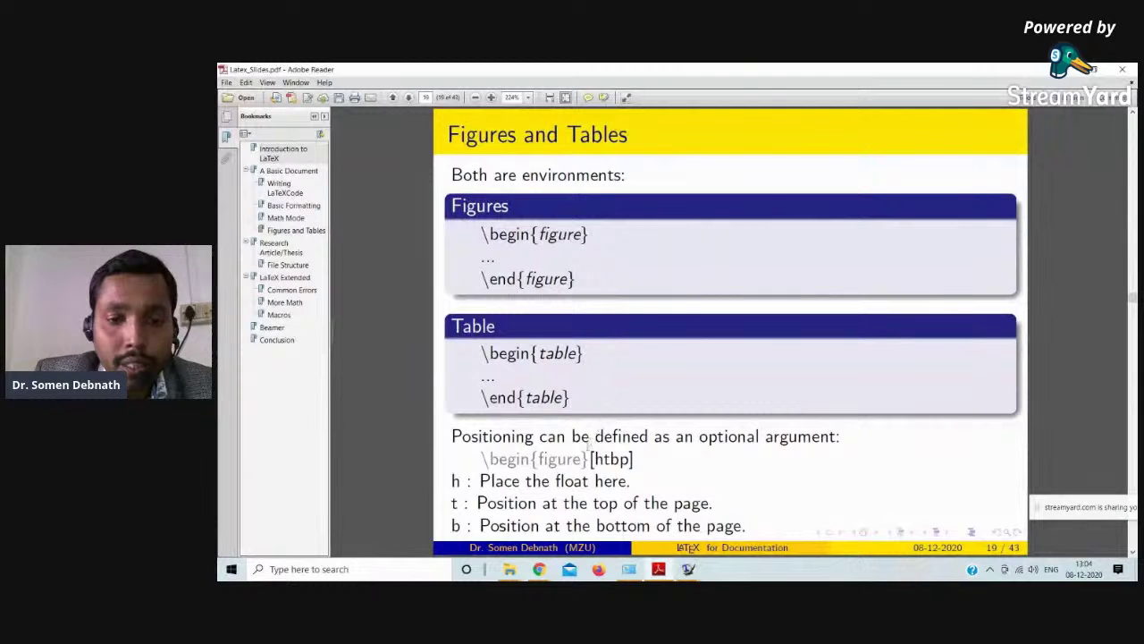
{"action": "key", "text": "Left"}
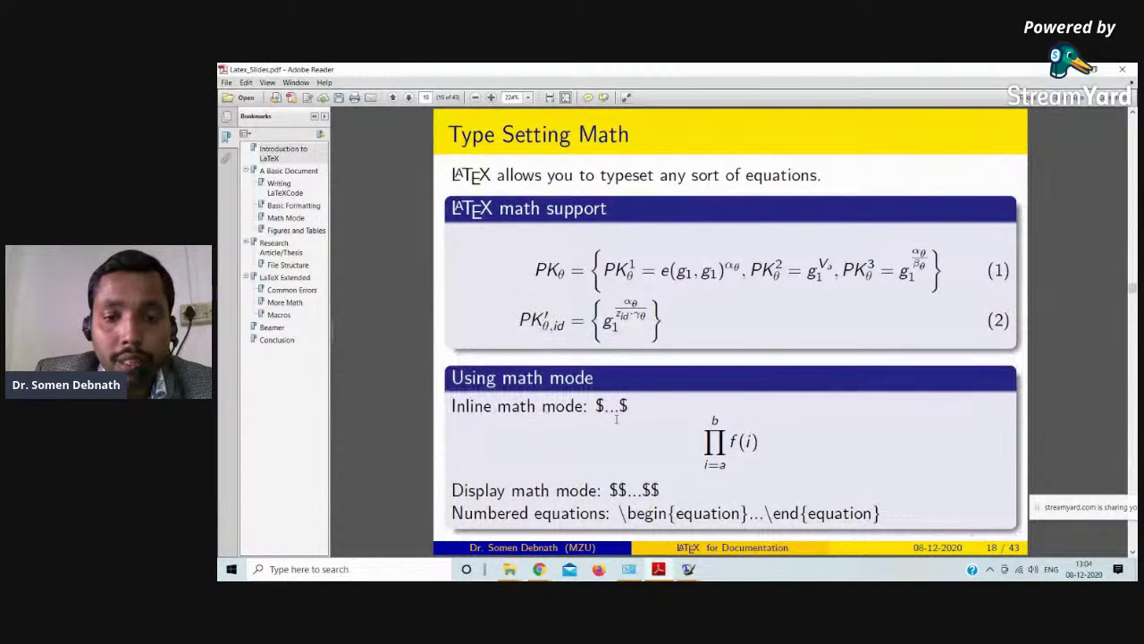
{"action": "key", "text": "Right"}
{"action": "key", "text": "Right"}
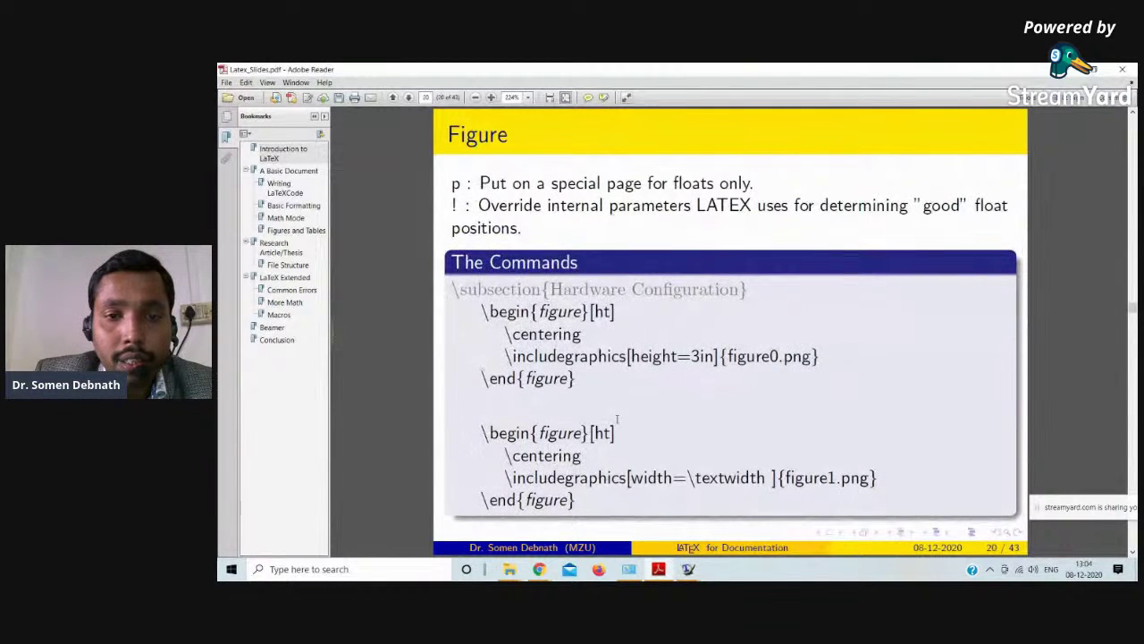
{"action": "key", "text": "Right"}
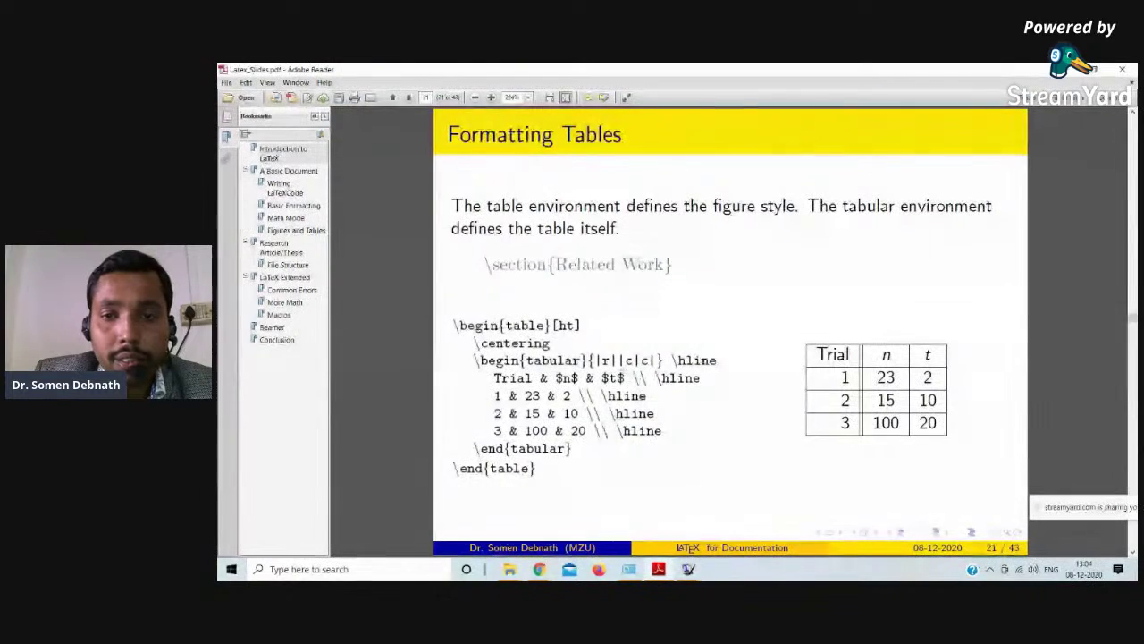
{"action": "key", "text": "Left"}
{"action": "key", "text": "Left"}
{"action": "key", "text": "Left"}
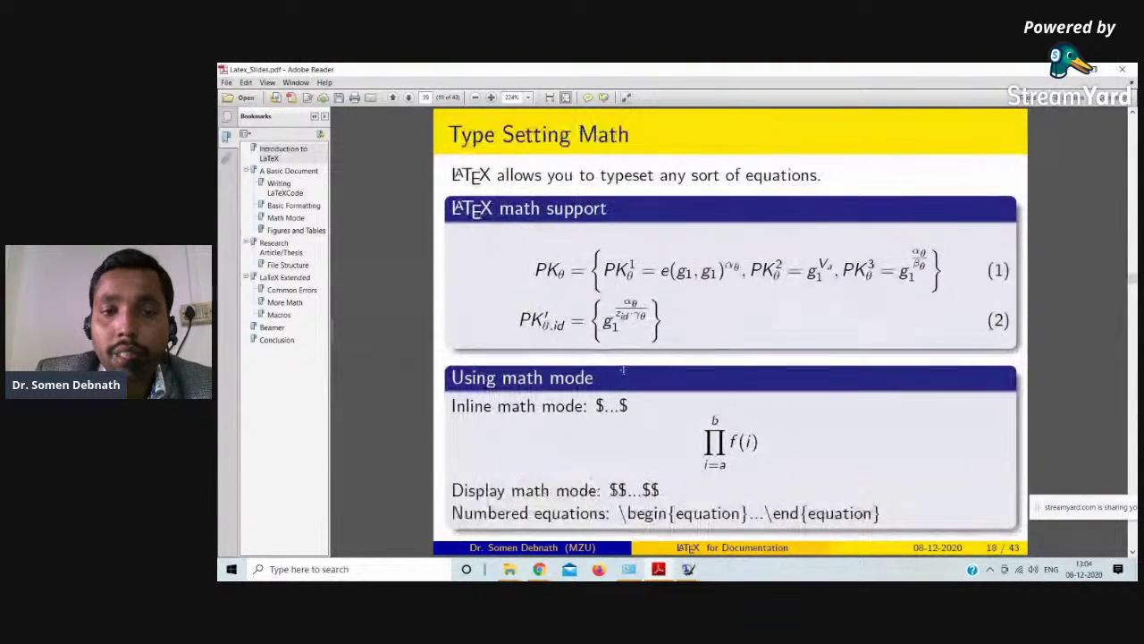
{"action": "key", "text": "Left"}
{"action": "key", "text": "alt+Tab"}
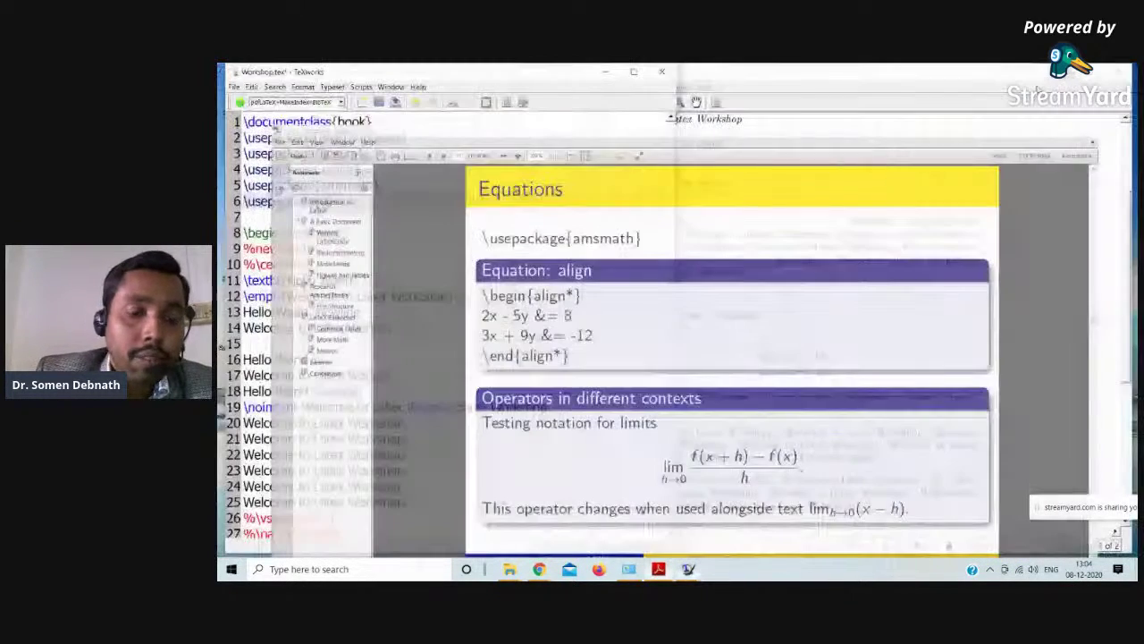
- Complete the new preamble package name as graphicx, typeset the document, and place the cursor on the blank line above the second Hello World block
{"action": "type", "text": "raphicx}"}
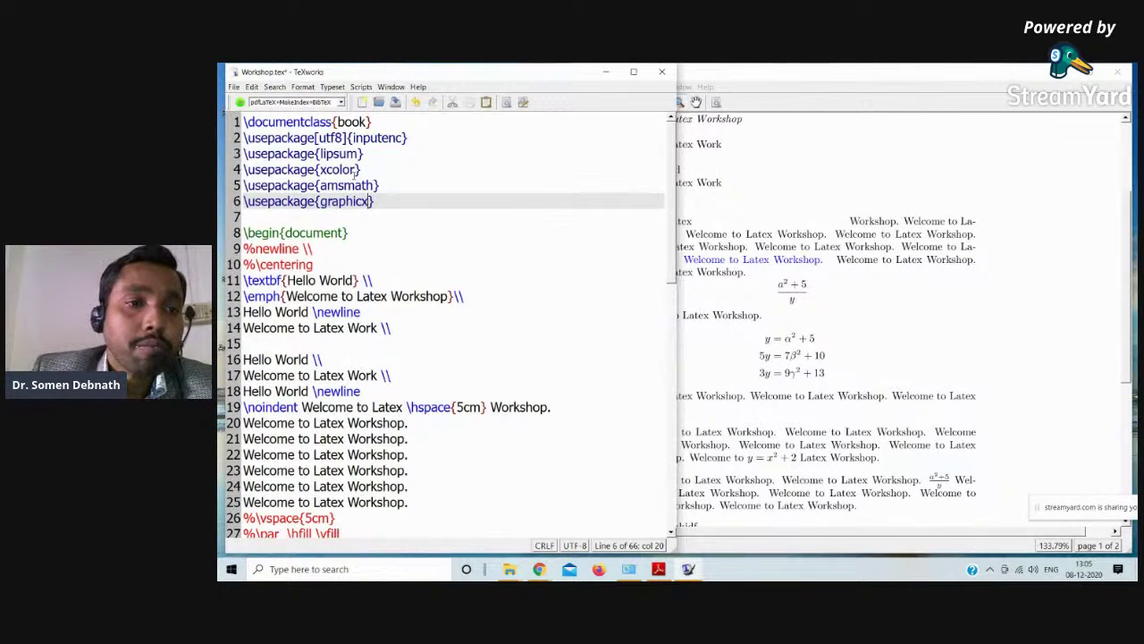
{"action": "key", "text": "ctrl+t"}
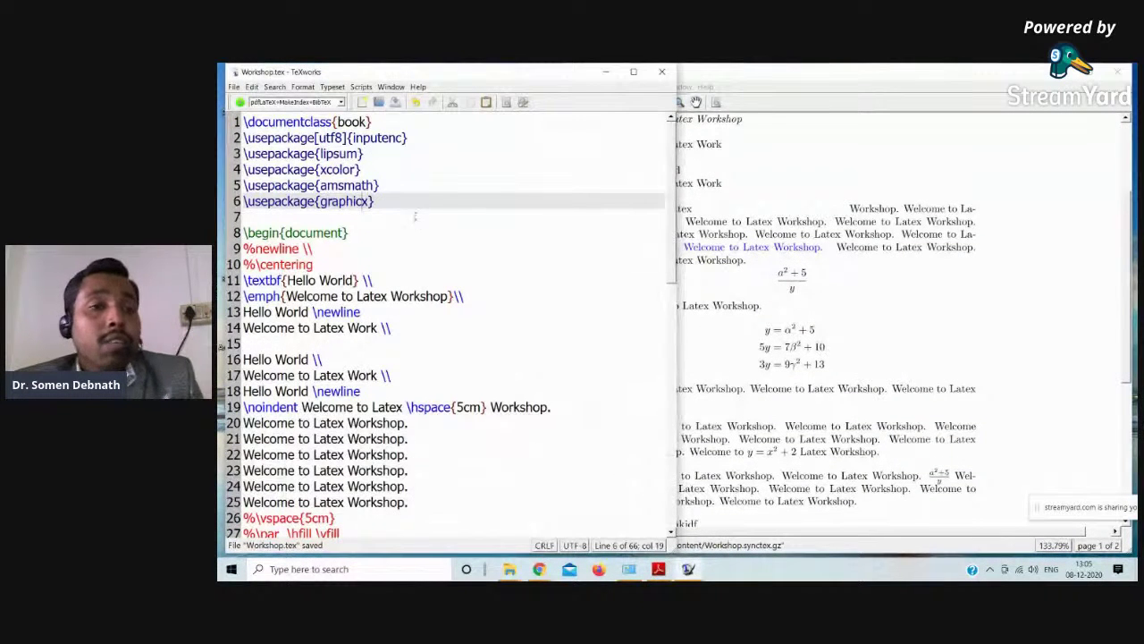
{"action": "key", "text": "Left"}
{"action": "key", "text": "Left"}
{"action": "key", "text": "Left"}
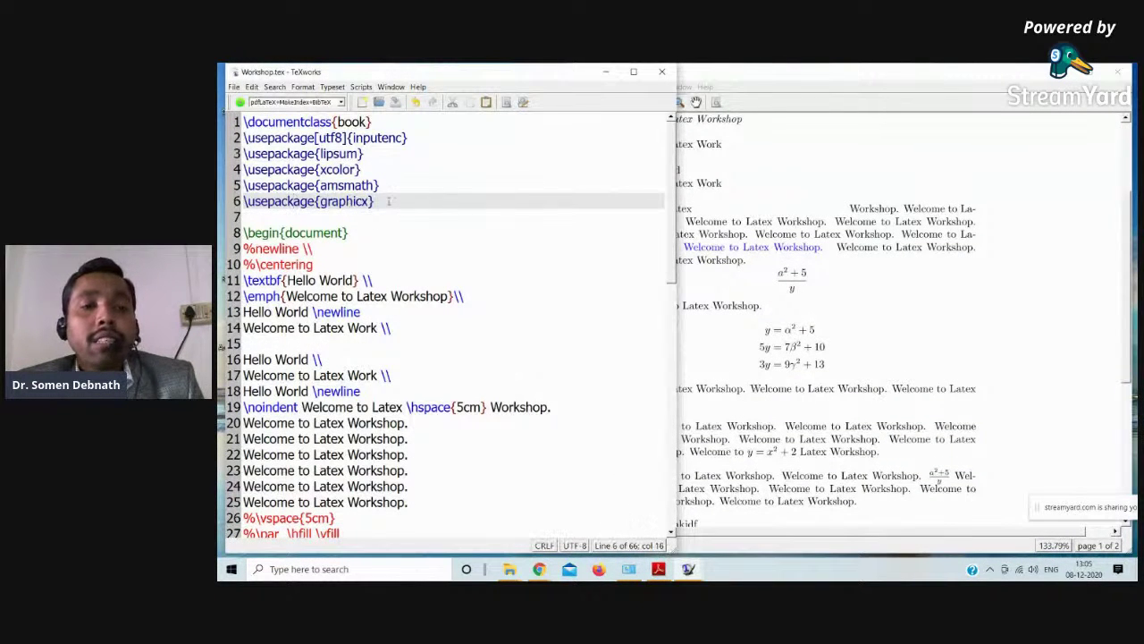
{"action": "scroll", "coordinate": [446, 258], "scroll_direction": "down", "scroll_amount": 5}
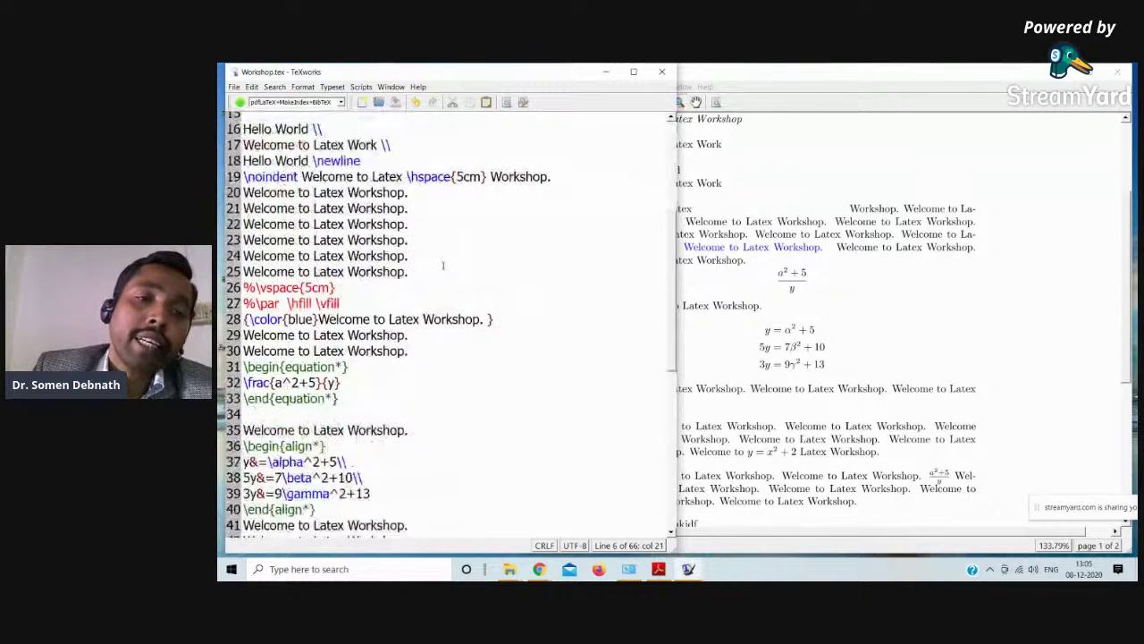
{"action": "scroll", "coordinate": [353, 283], "scroll_direction": "up", "scroll_amount": 4}
{"action": "left_click", "coordinate": [354, 282]}
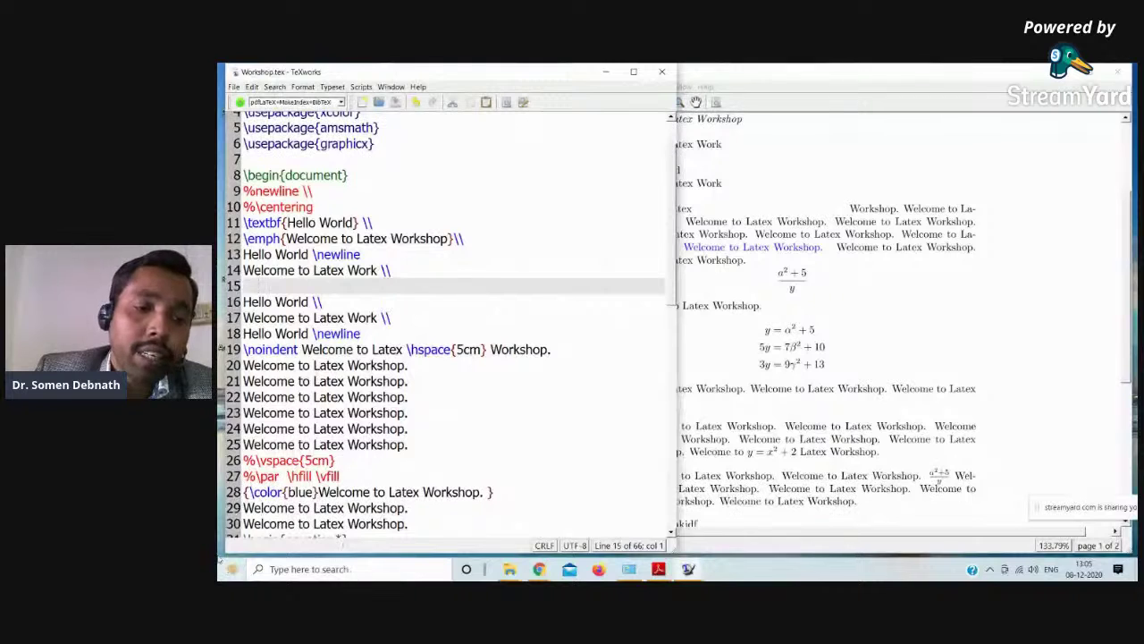
- Open the Snipping Tool, capture a rectangular area spanning the source editor and PDF preview, and open the snip's Save As dialog
{"action": "left_click", "coordinate": [233, 569]}
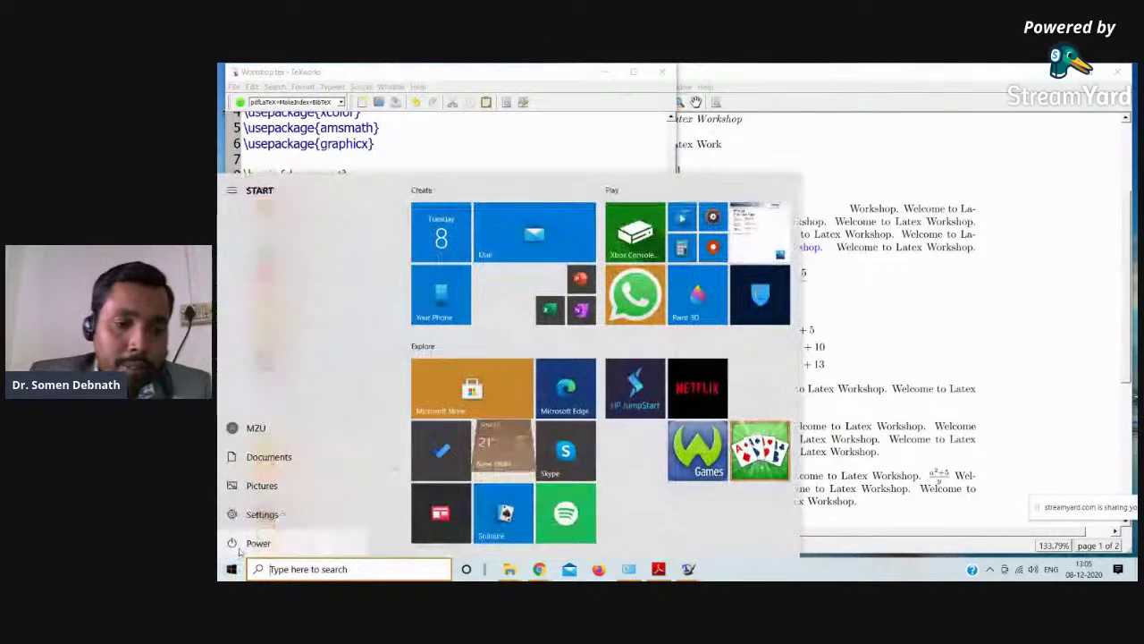
{"action": "type", "text": "snip"}
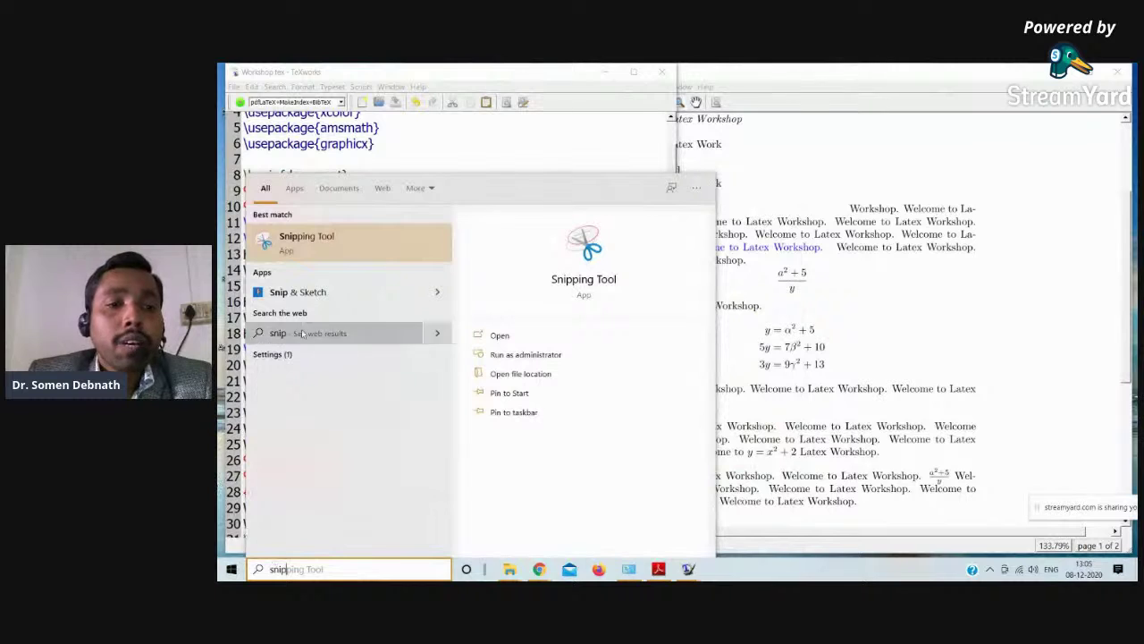
{"action": "left_click", "coordinate": [326, 236]}
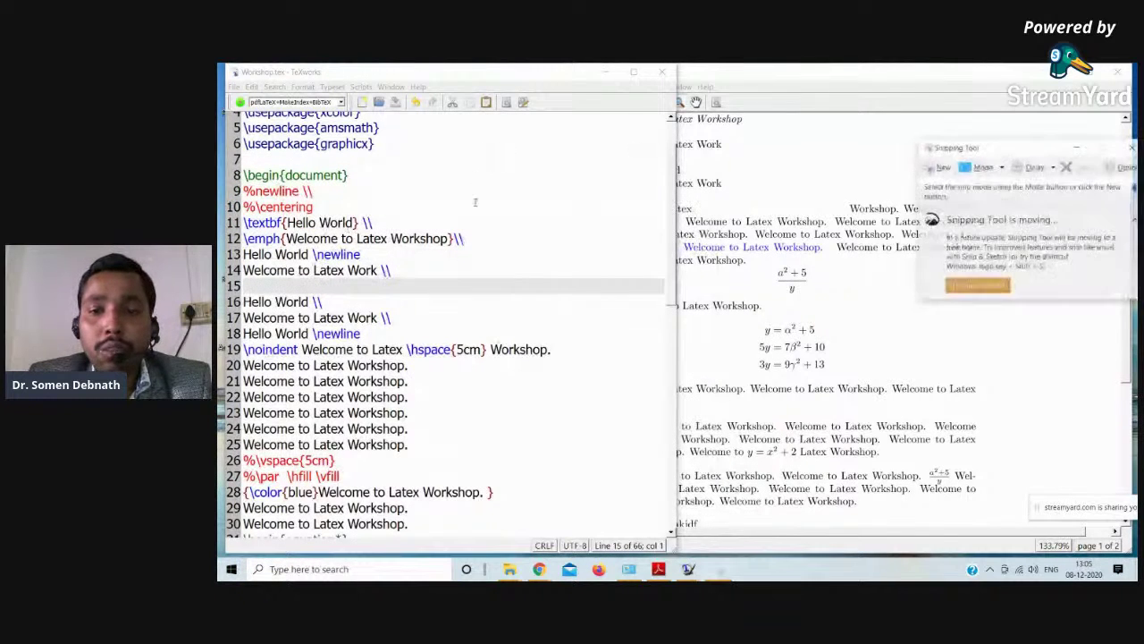
{"action": "left_click", "coordinate": [939, 166]}
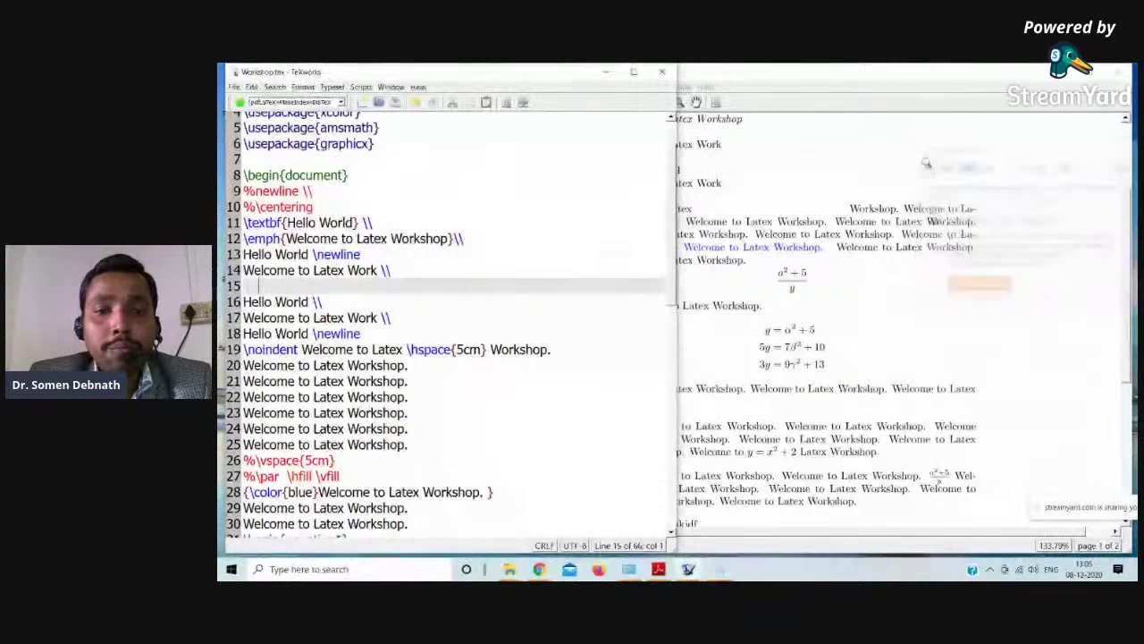
{"action": "left_click_drag", "start_coordinate": [495, 170], "coordinate": [899, 397]}
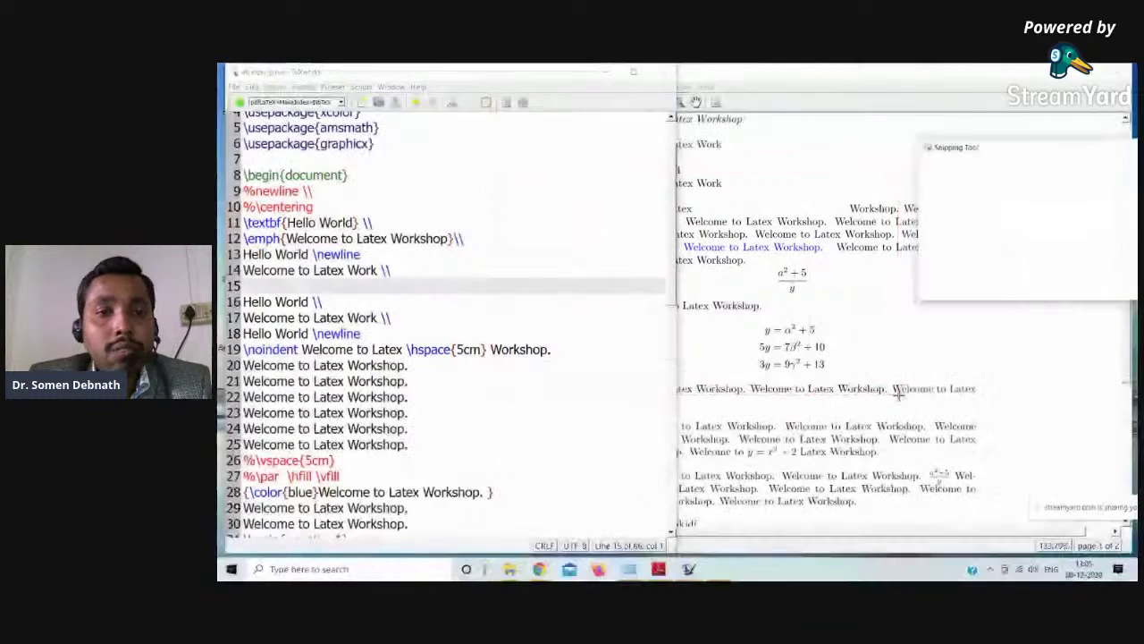
{"action": "left_click", "coordinate": [446, 86]}
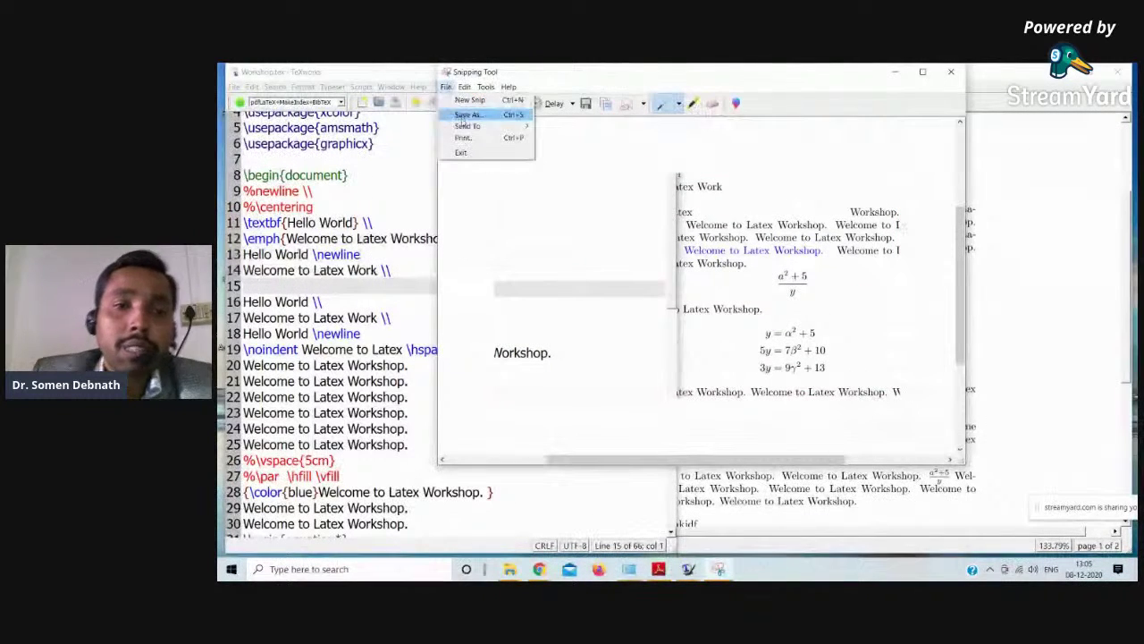
{"action": "left_click", "coordinate": [471, 116]}
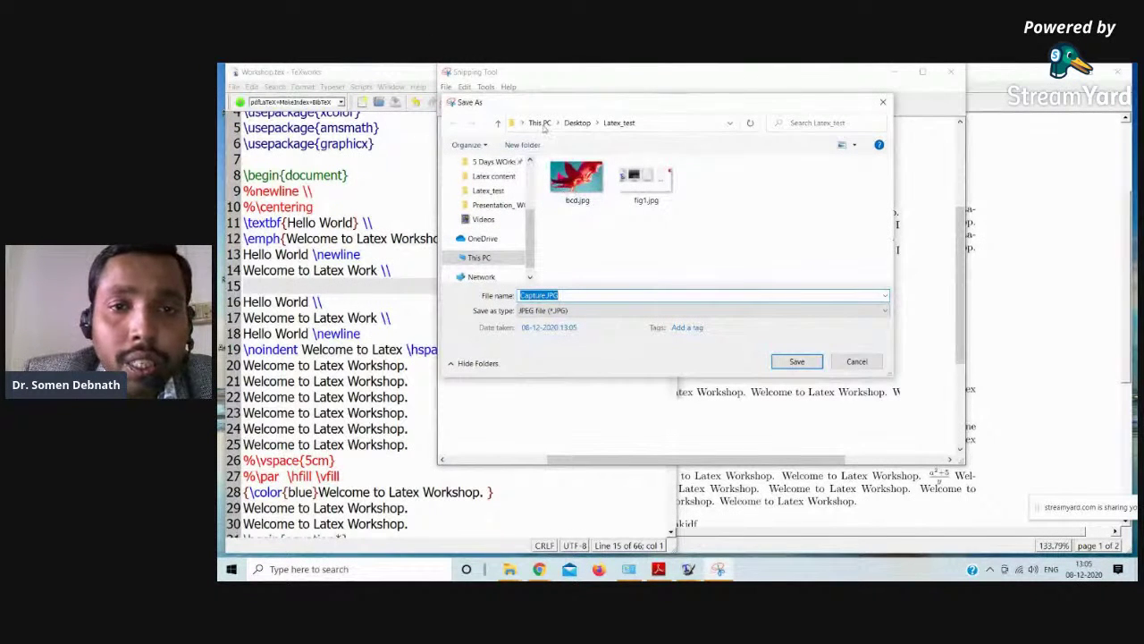
- Minimize the source editor, then check the files in the Latex content folder on the desktop and close it
{"action": "left_click", "coordinate": [438, 118]}
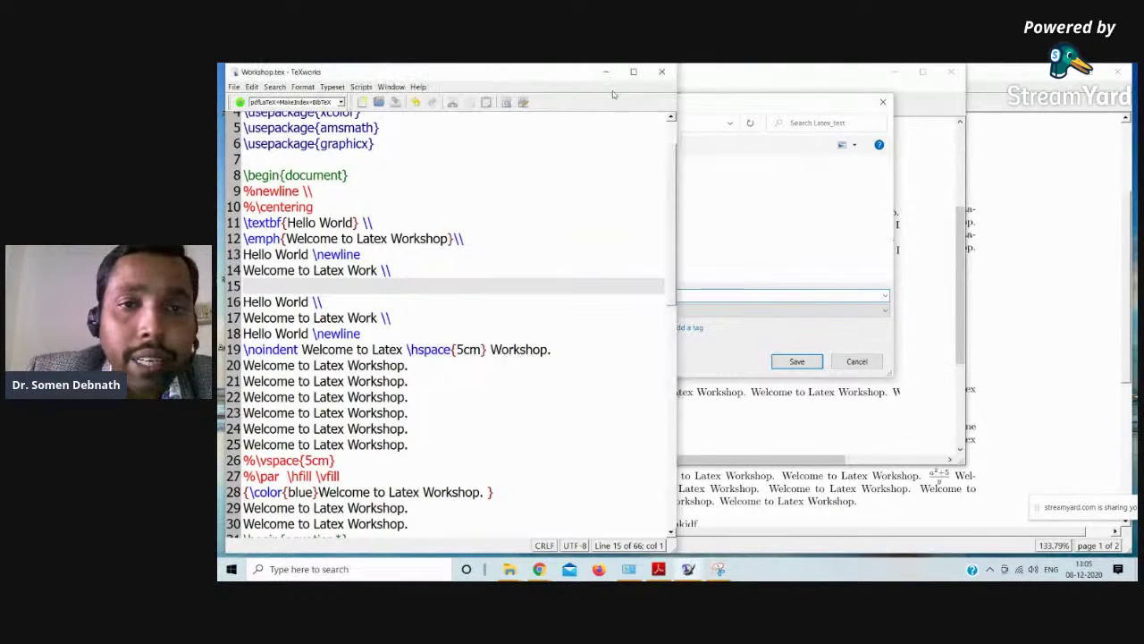
{"action": "left_click", "coordinate": [608, 72]}
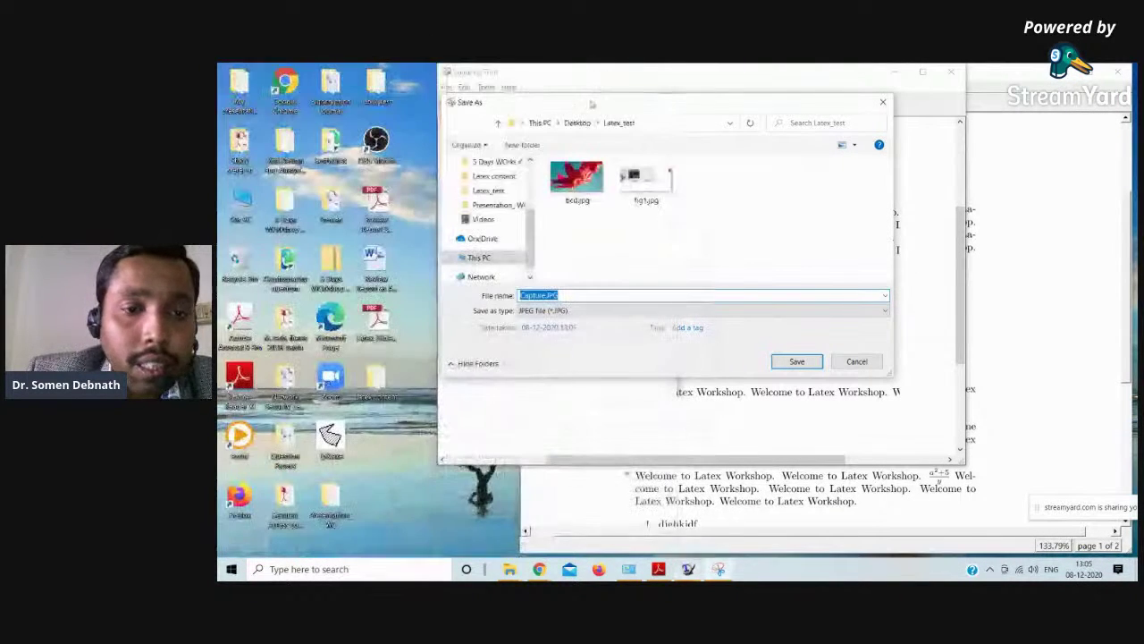
{"action": "left_click", "coordinate": [379, 384]}
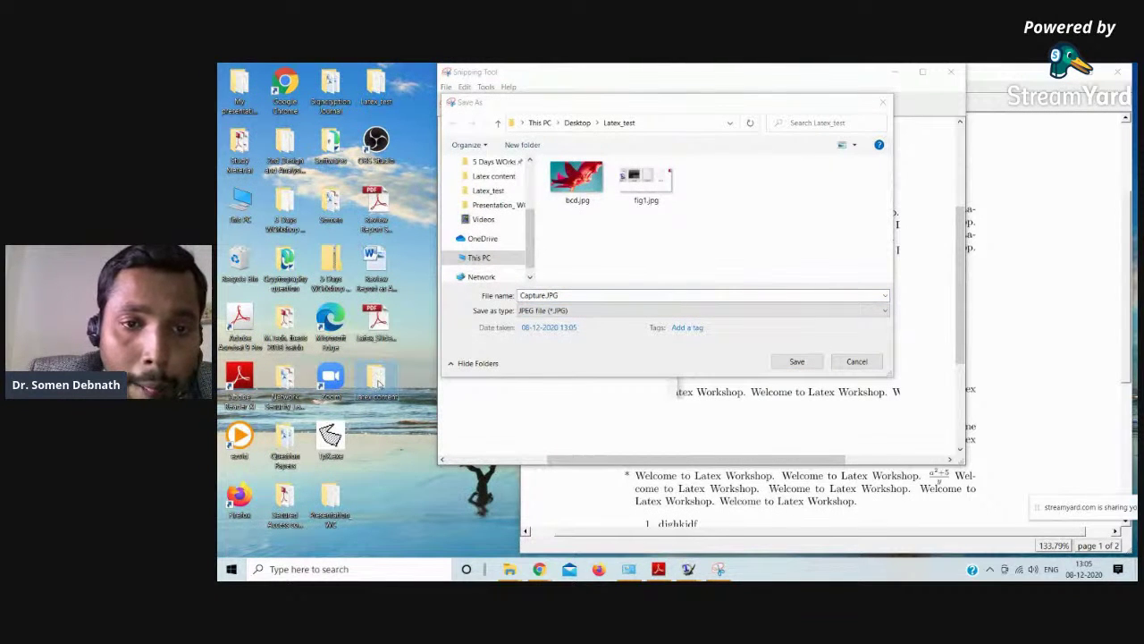
{"action": "double_click", "coordinate": [379, 384]}
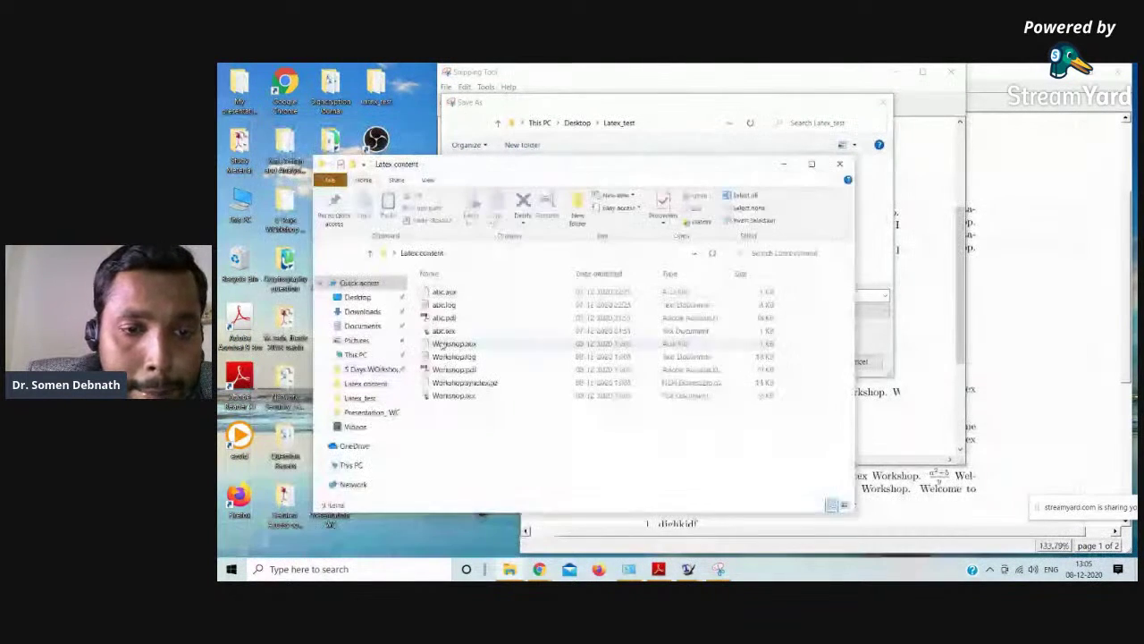
{"action": "left_click", "coordinate": [839, 163]}
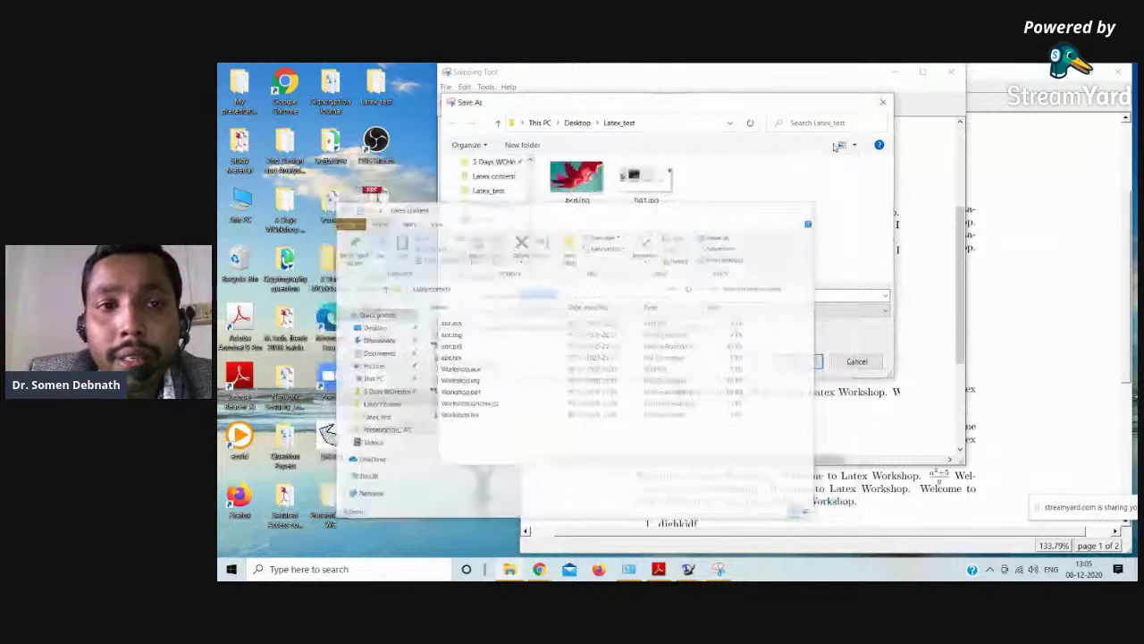
- Bring the PDF preview forward and open the Latex_test folder from the desktop
{"action": "left_click", "coordinate": [984, 150]}
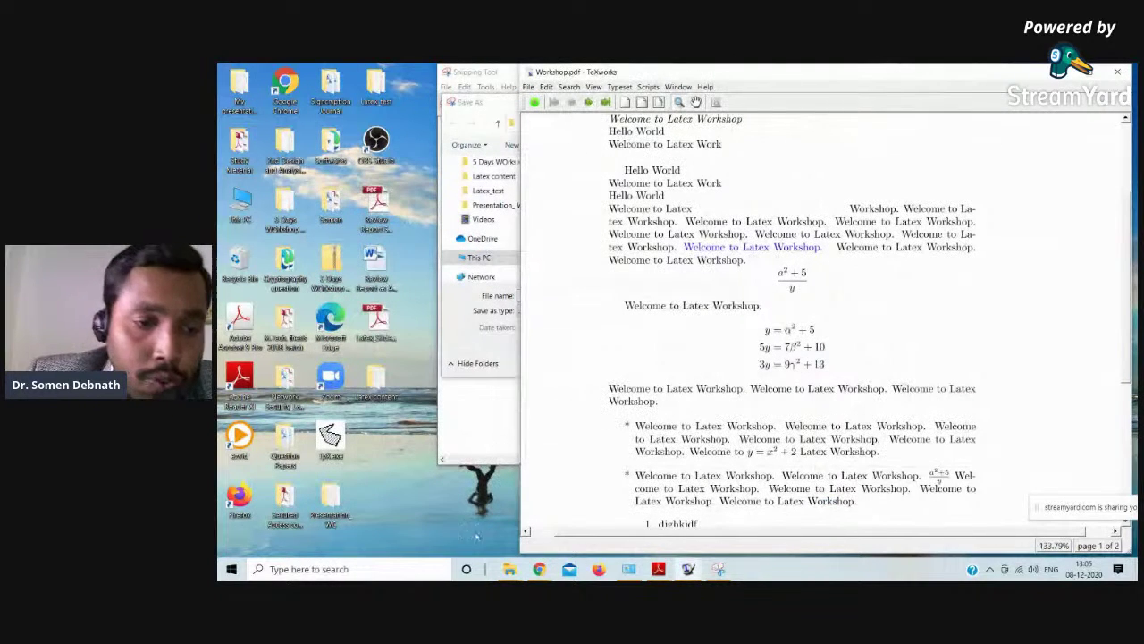
{"action": "left_click", "coordinate": [372, 96]}
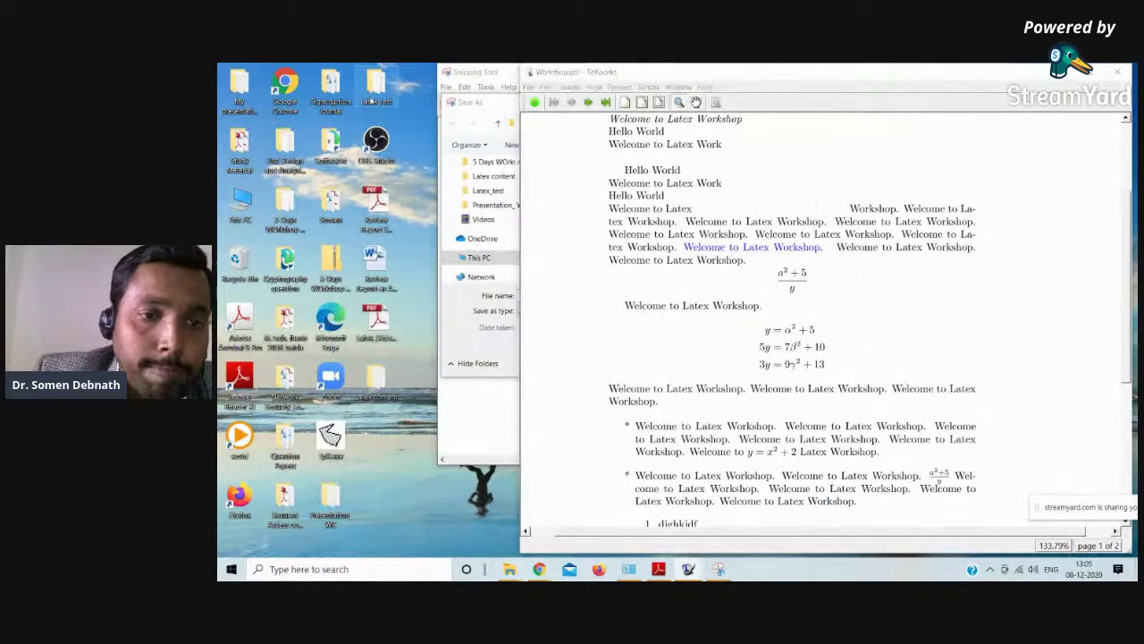
{"action": "double_click", "coordinate": [372, 96]}
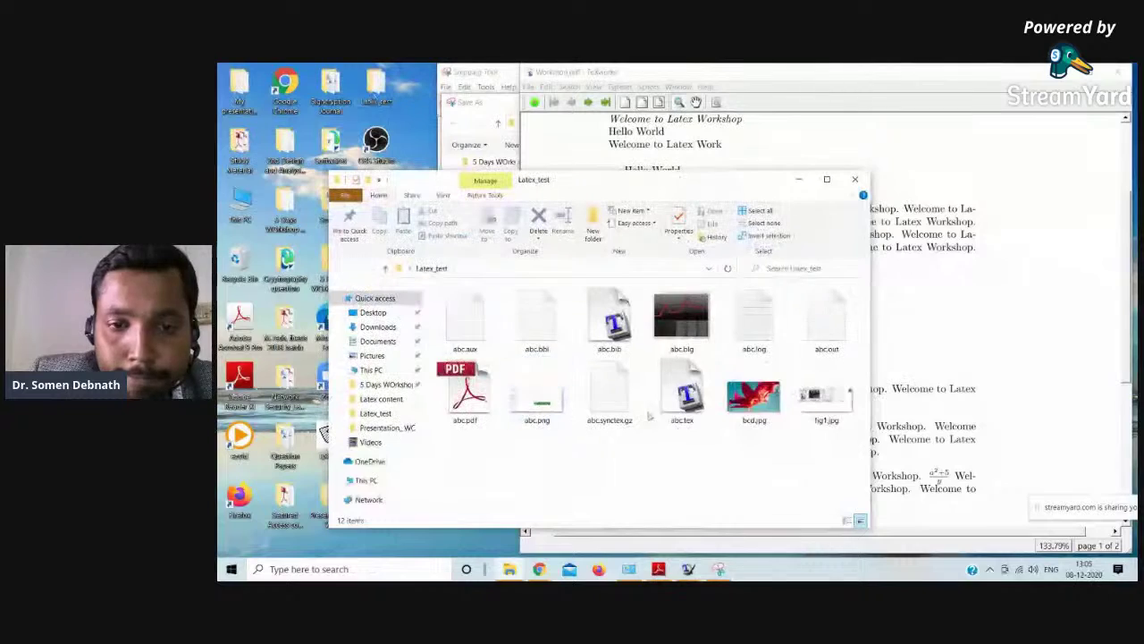
- Close the Latex_test folder, then check the files in the desktop's Latex content folder and close it
{"action": "left_click", "coordinate": [854, 179]}
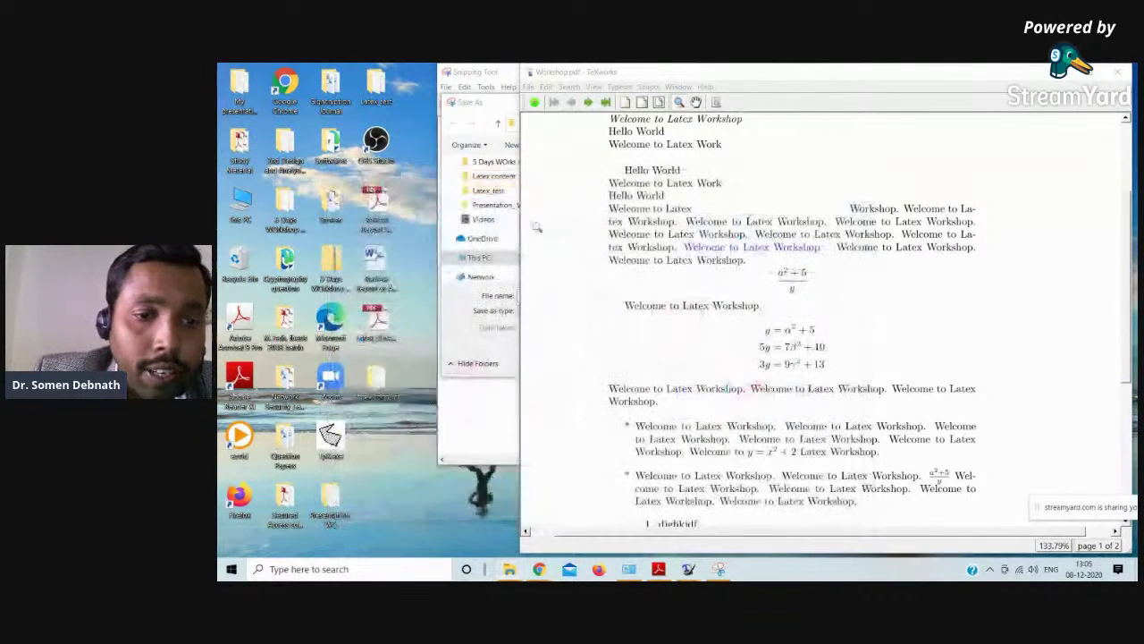
{"action": "double_click", "coordinate": [380, 382]}
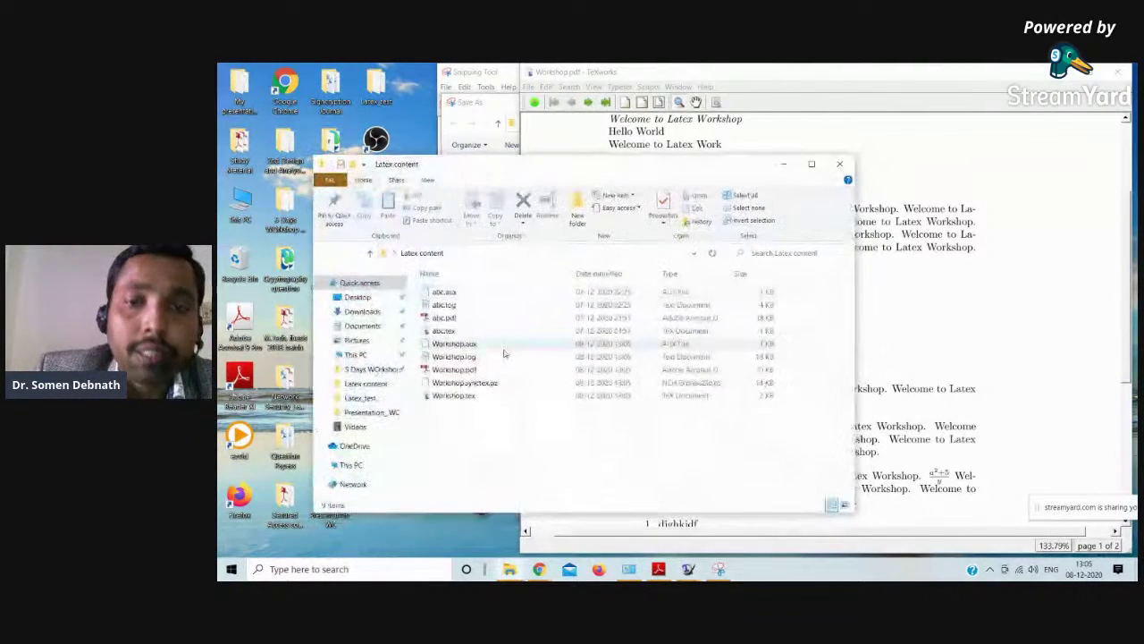
{"action": "left_click", "coordinate": [839, 163]}
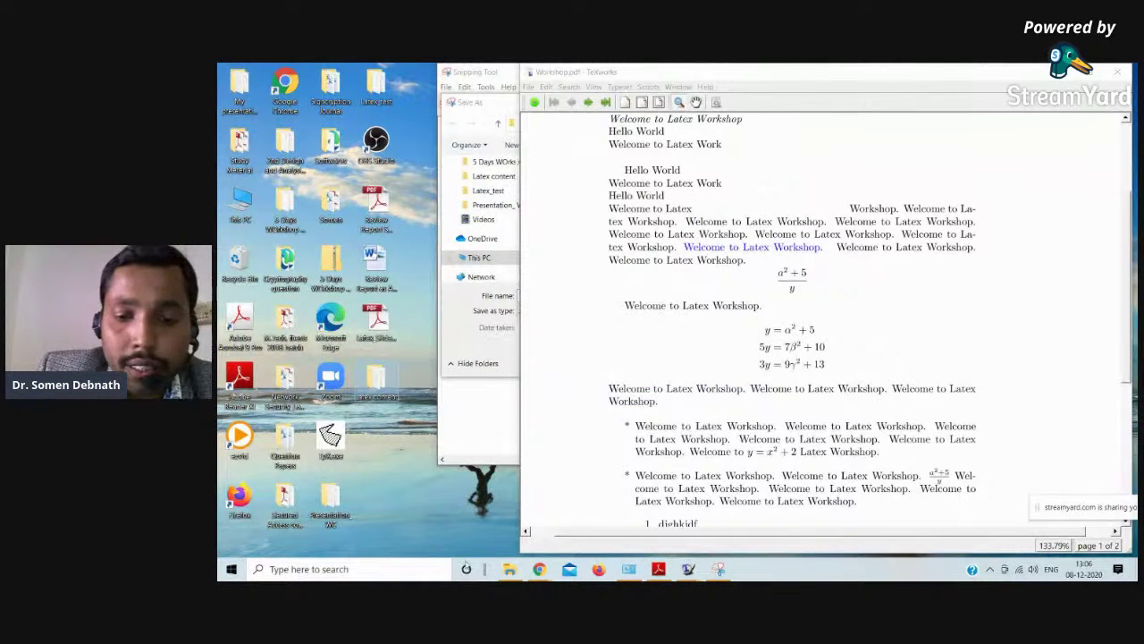
- Return to the Snipping Tool, save the snip as fig1.jpg in the Latex content folder on the desktop, and close the tool
{"action": "left_click", "coordinate": [719, 568]}
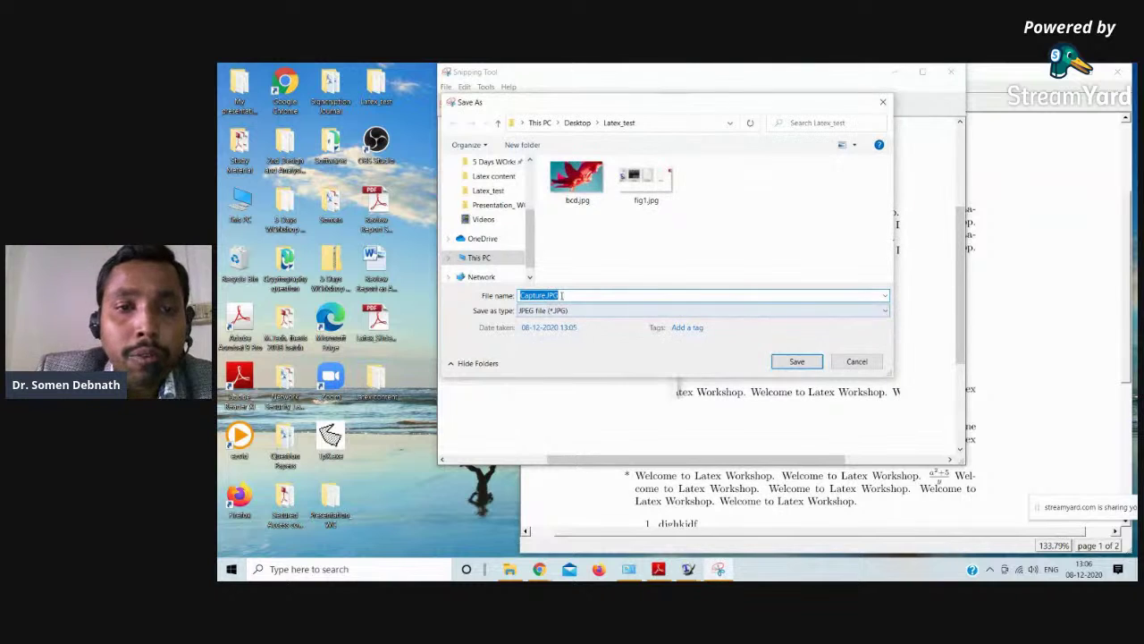
{"action": "left_click", "coordinate": [577, 125]}
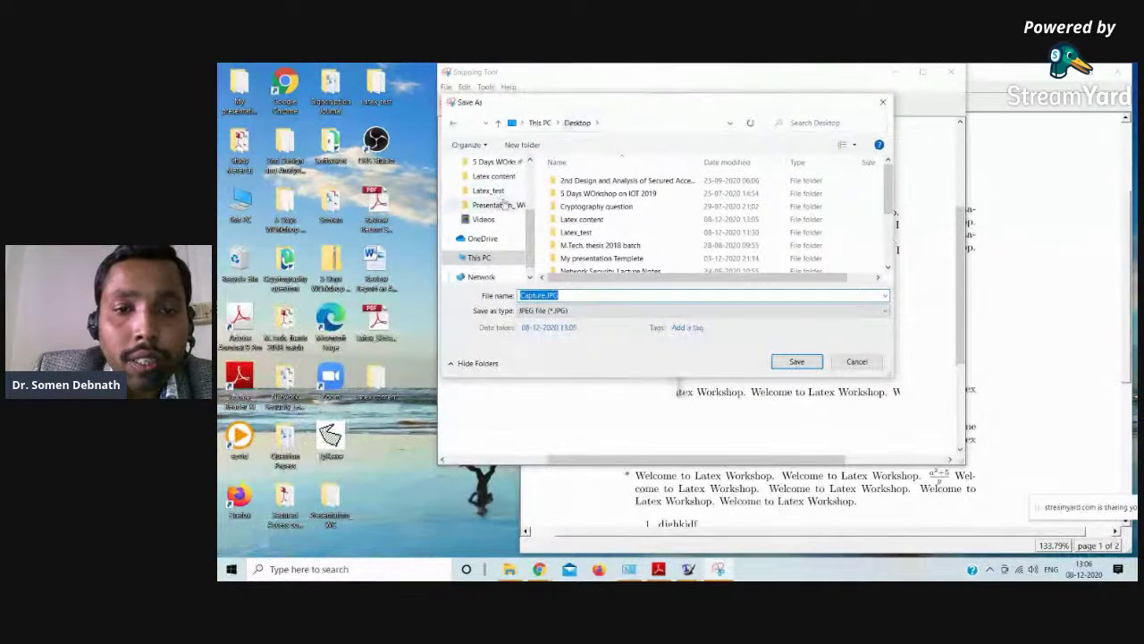
{"action": "double_click", "coordinate": [583, 219]}
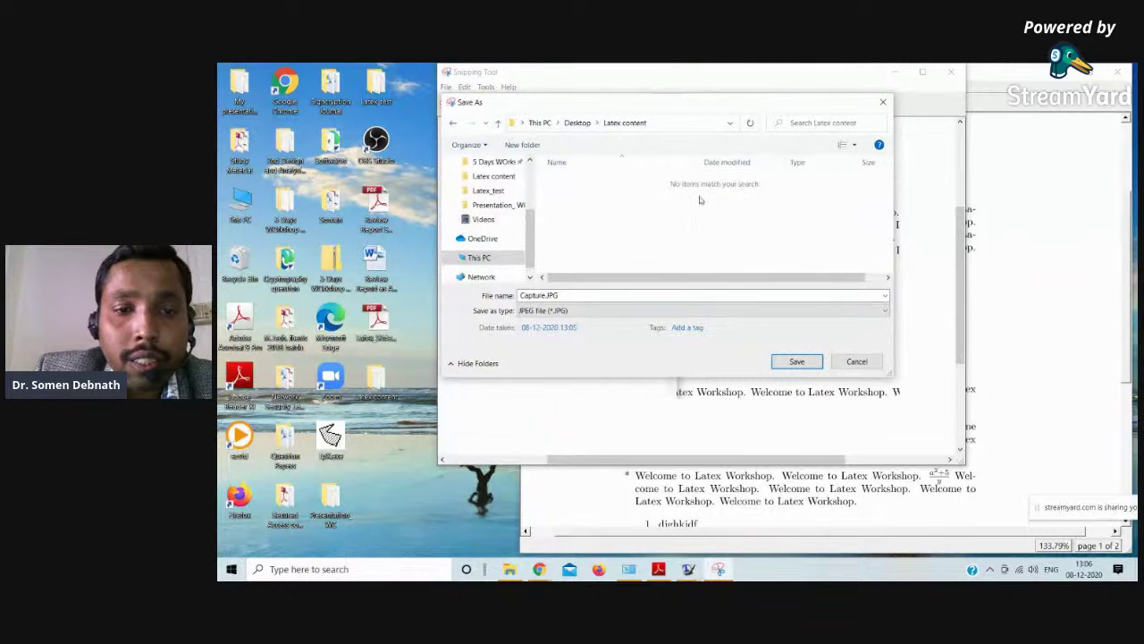
{"action": "double_click", "coordinate": [570, 296]}
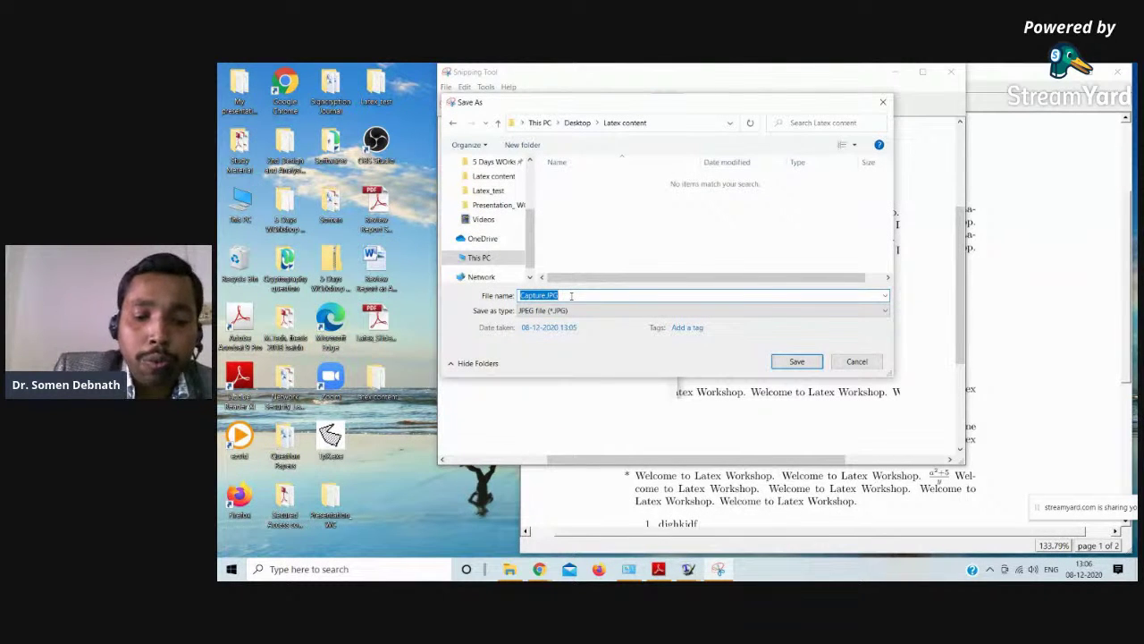
{"action": "type", "text": "fig1."}
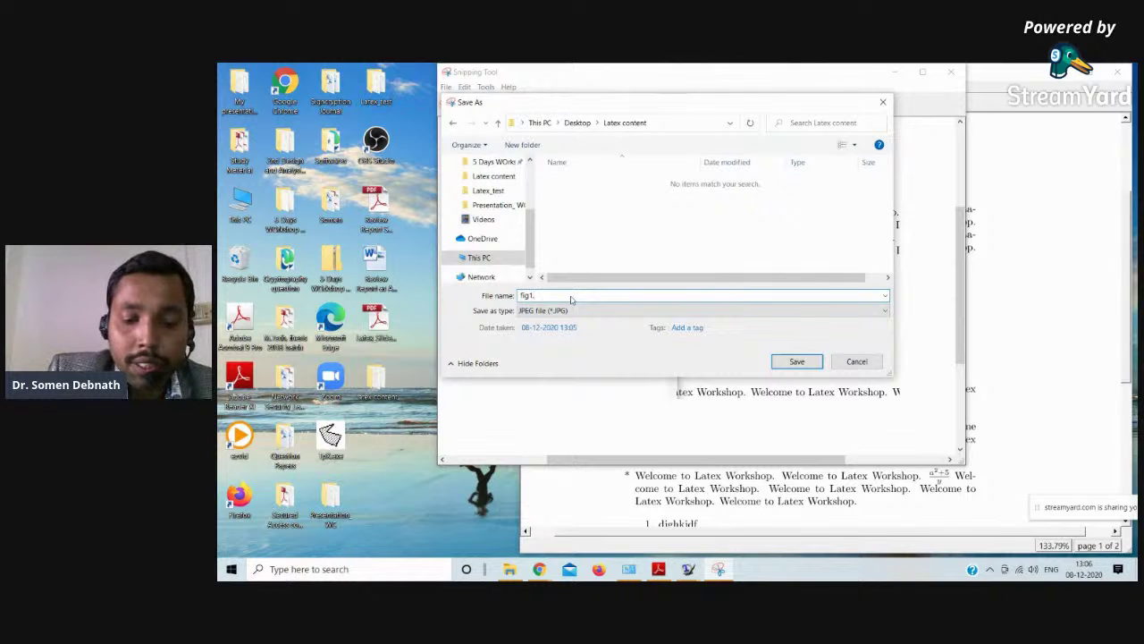
{"action": "type", "text": "jp"}
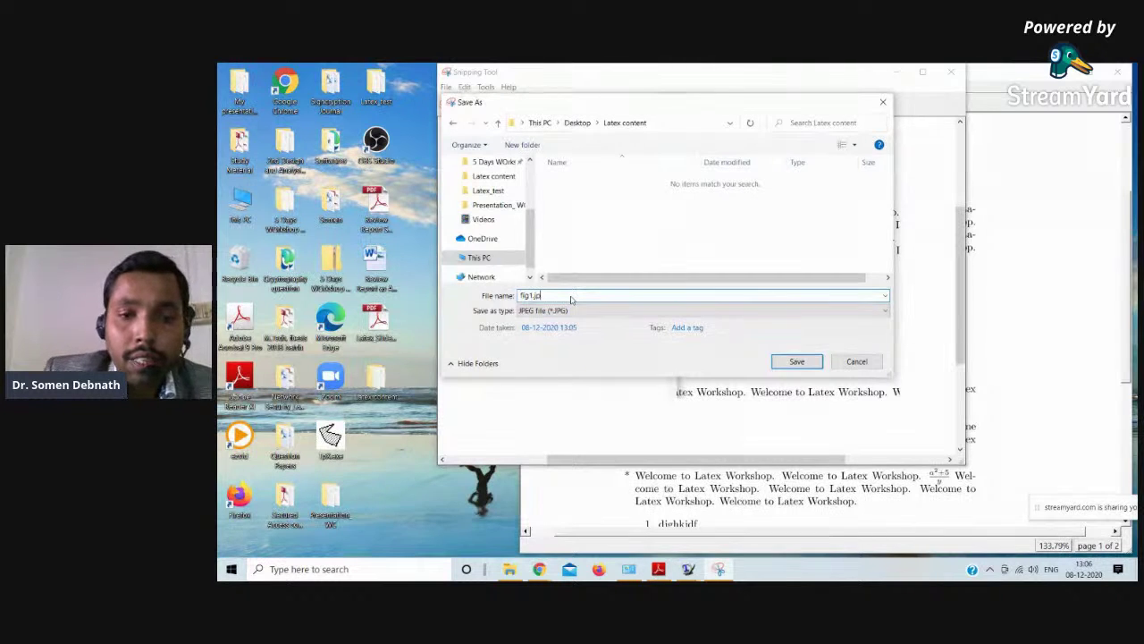
{"action": "type", "text": "g"}
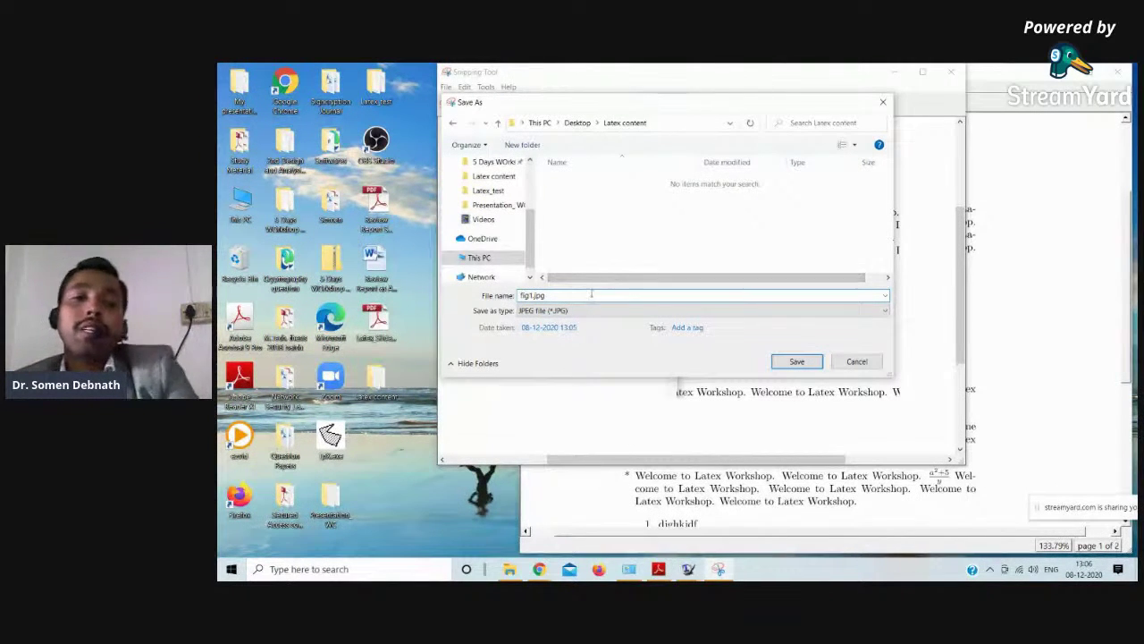
{"action": "left_click", "coordinate": [797, 362]}
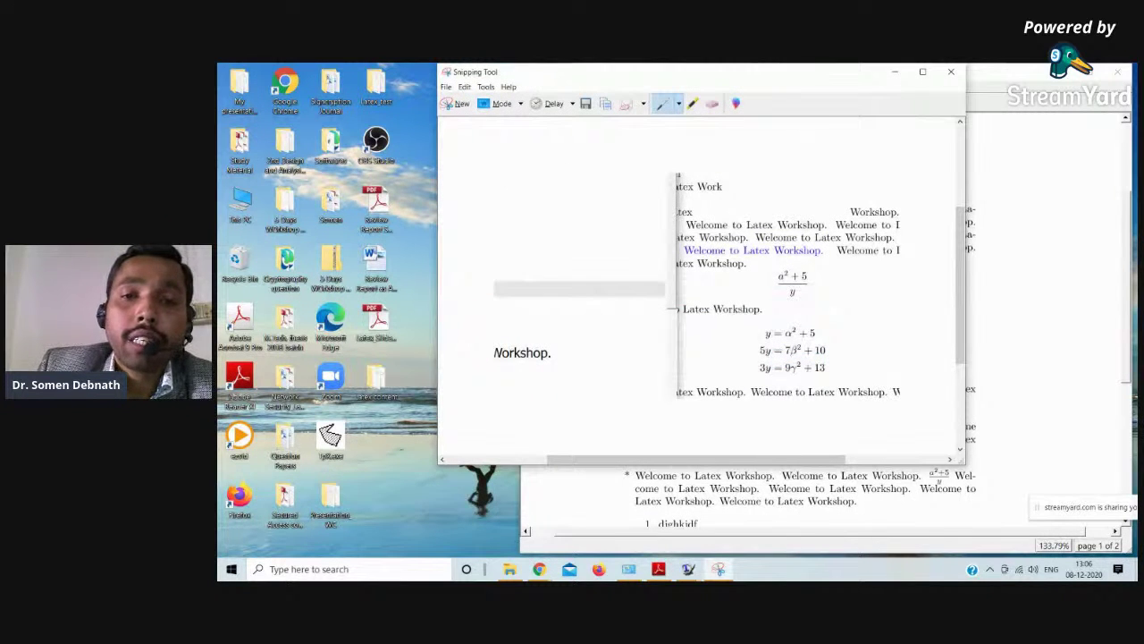
{"action": "left_click", "coordinate": [950, 71]}
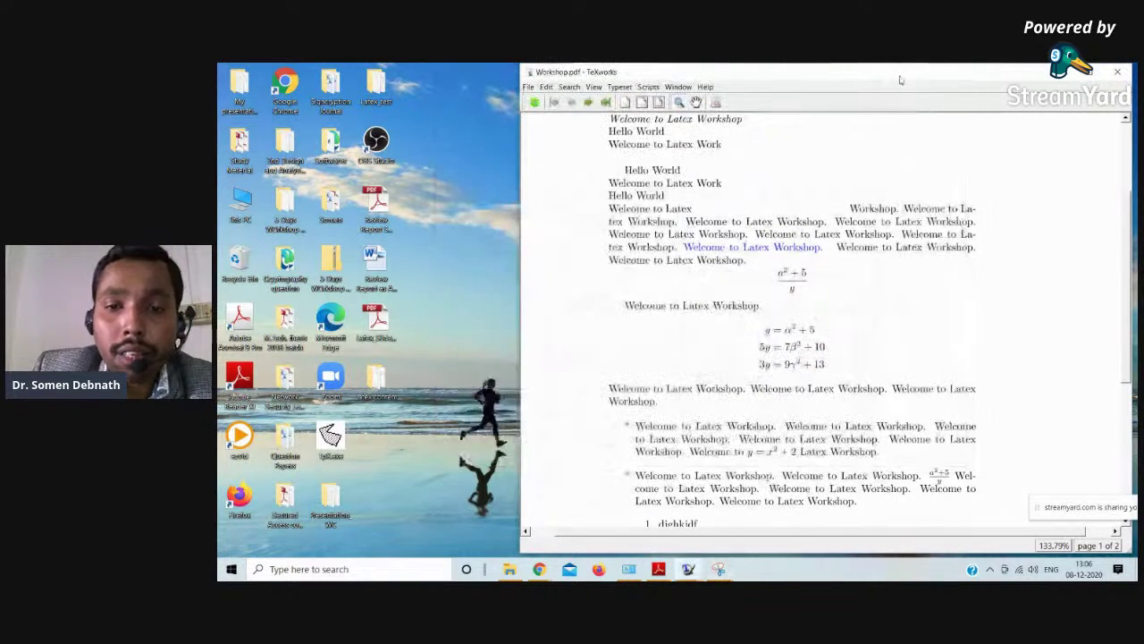
- Jump from the PDF preview to the source and remove the \\ breaks from lines 14, 16 and 17 and the blank line 15
{"action": "right_click", "coordinate": [775, 219]}
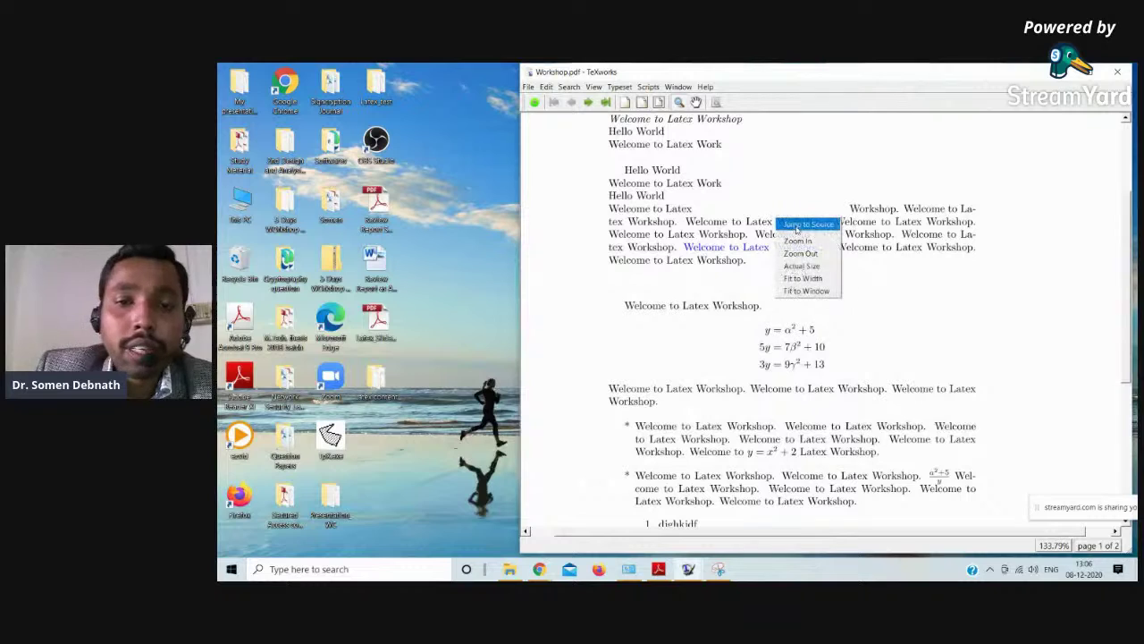
{"action": "left_click", "coordinate": [804, 225]}
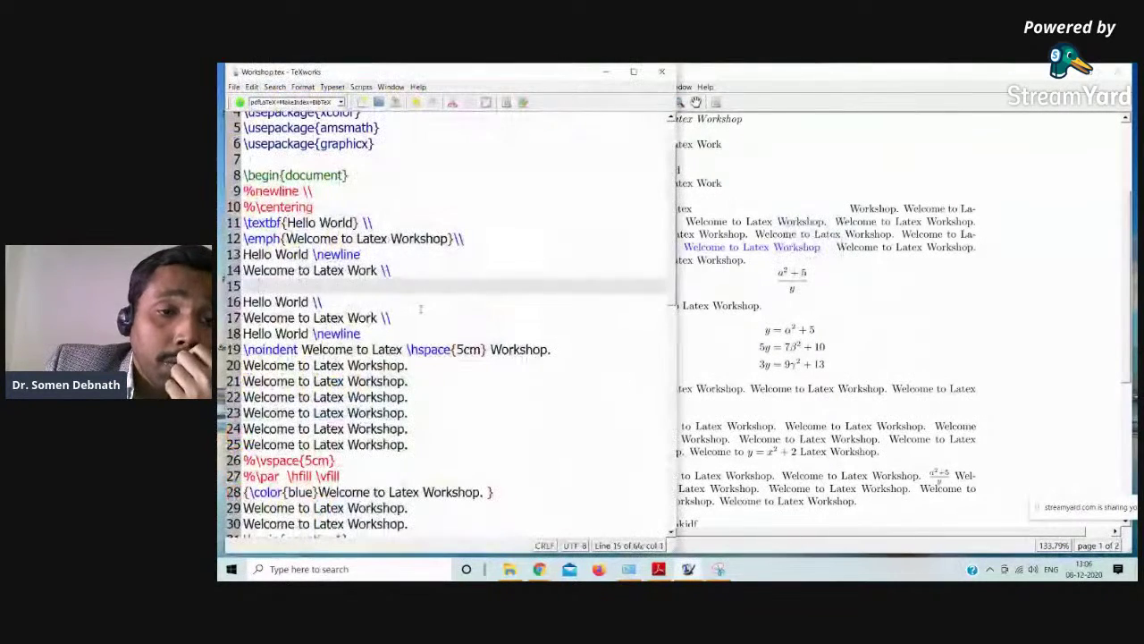
{"action": "left_click", "coordinate": [330, 321]}
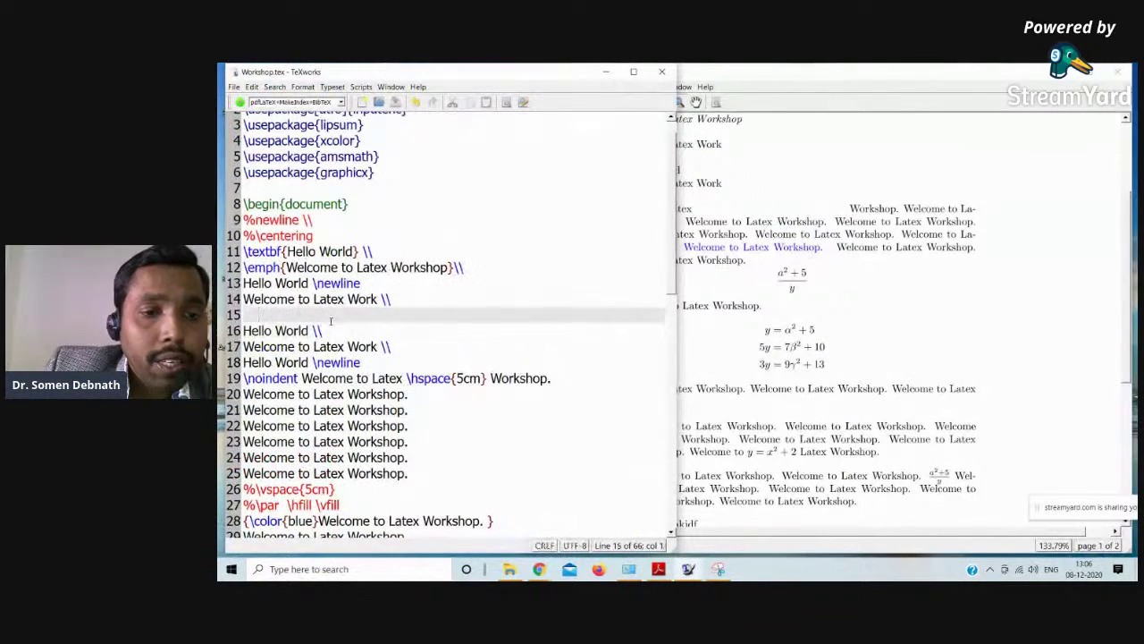
{"action": "left_click_drag", "start_coordinate": [334, 331], "coordinate": [312, 330]}
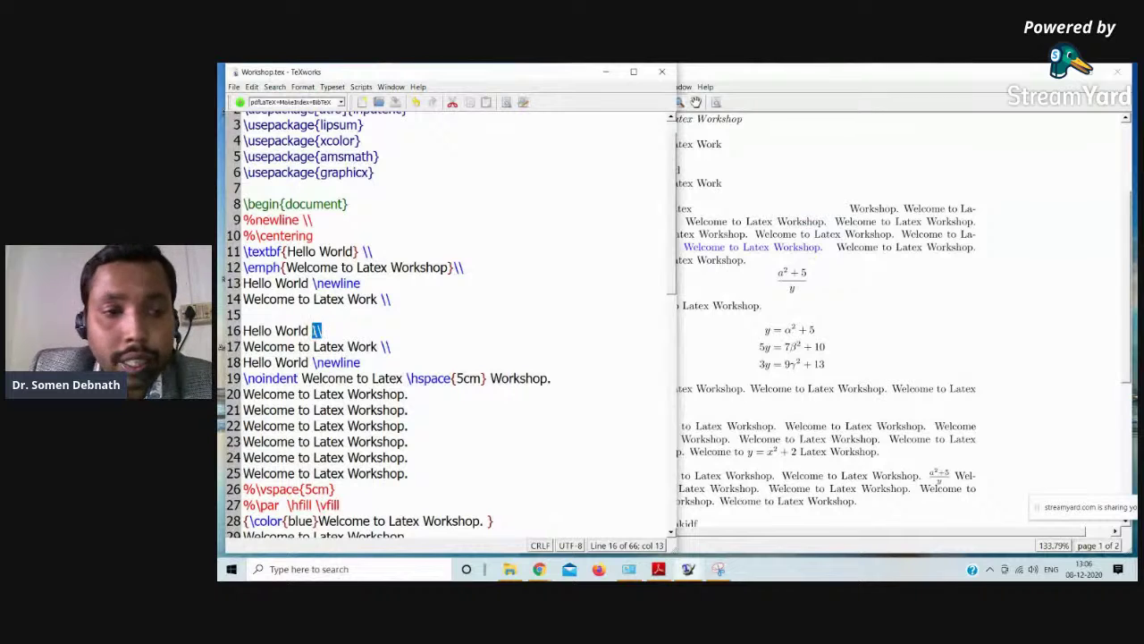
{"action": "key", "text": "BackSpace"}
{"action": "left_click_drag", "start_coordinate": [395, 346], "coordinate": [381, 347]}
{"action": "key", "text": "BackSpace"}
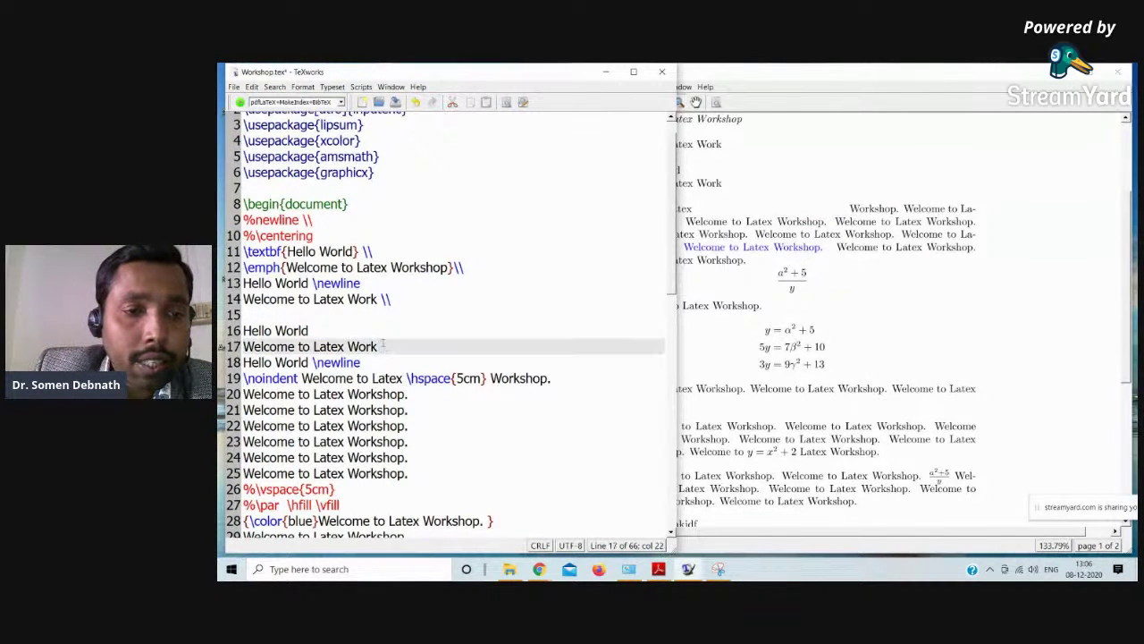
{"action": "left_click_drag", "start_coordinate": [394, 300], "coordinate": [380, 301]}
{"action": "key", "text": "BackSpace"}
{"action": "left_click", "coordinate": [304, 330]}
{"action": "left_click", "coordinate": [290, 315]}
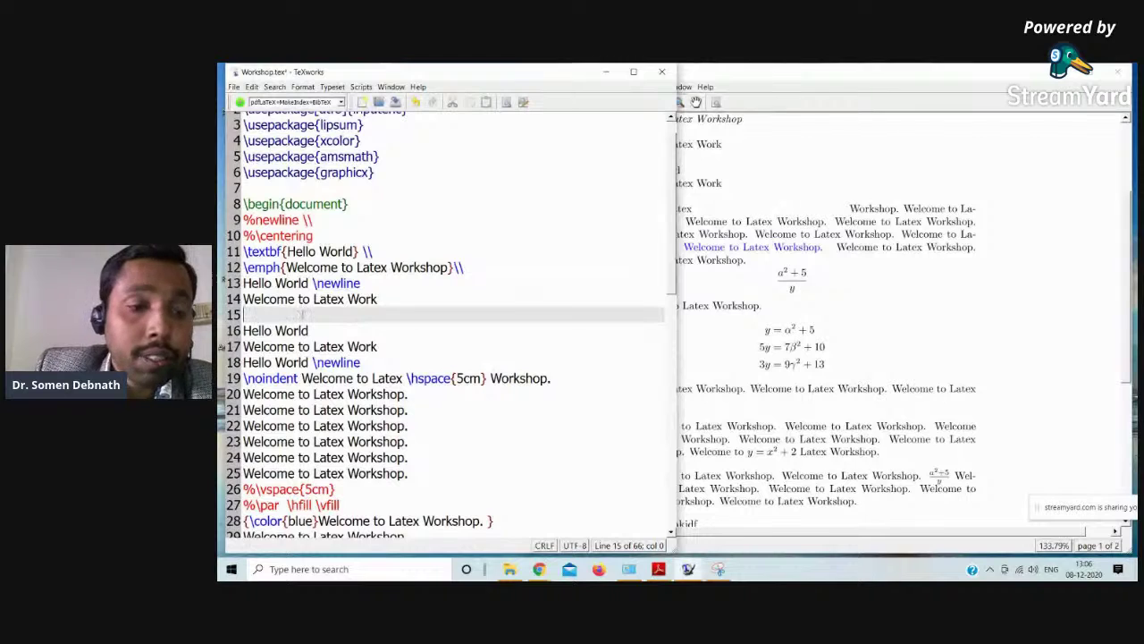
{"action": "key", "text": "BackSpace"}
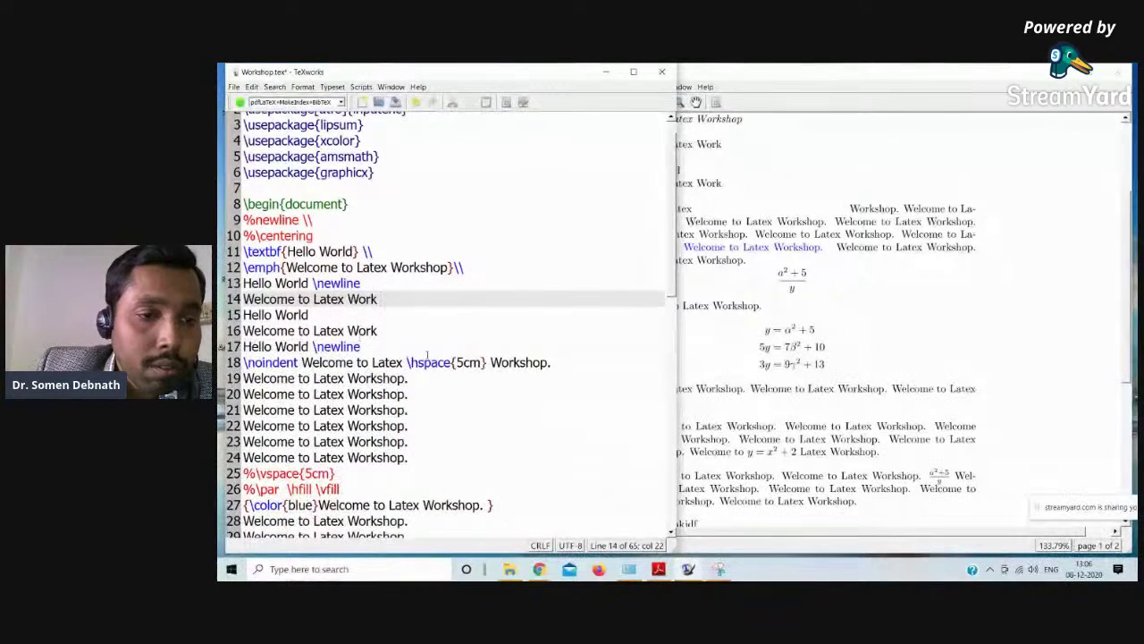
- Remove \noindent and \hspace{5cm} from line 18 and \newline from line 17, then typeset the document
{"action": "scroll", "coordinate": [304, 314], "scroll_direction": "down", "scroll_amount": 1}
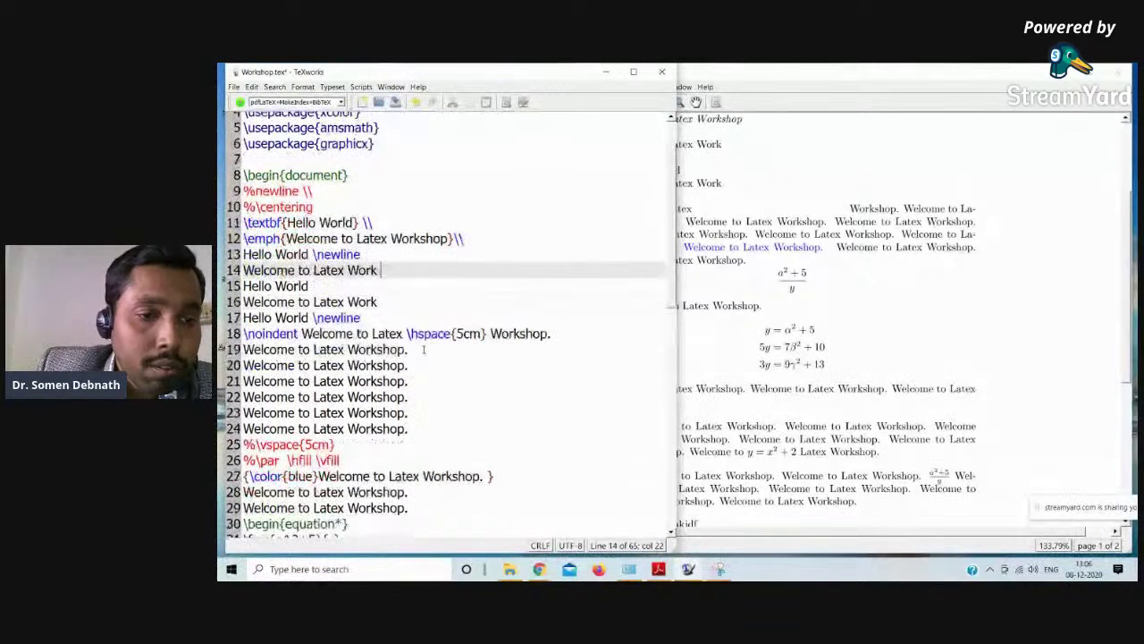
{"action": "double_click", "coordinate": [295, 334]}
{"action": "key", "text": "BackSpace"}
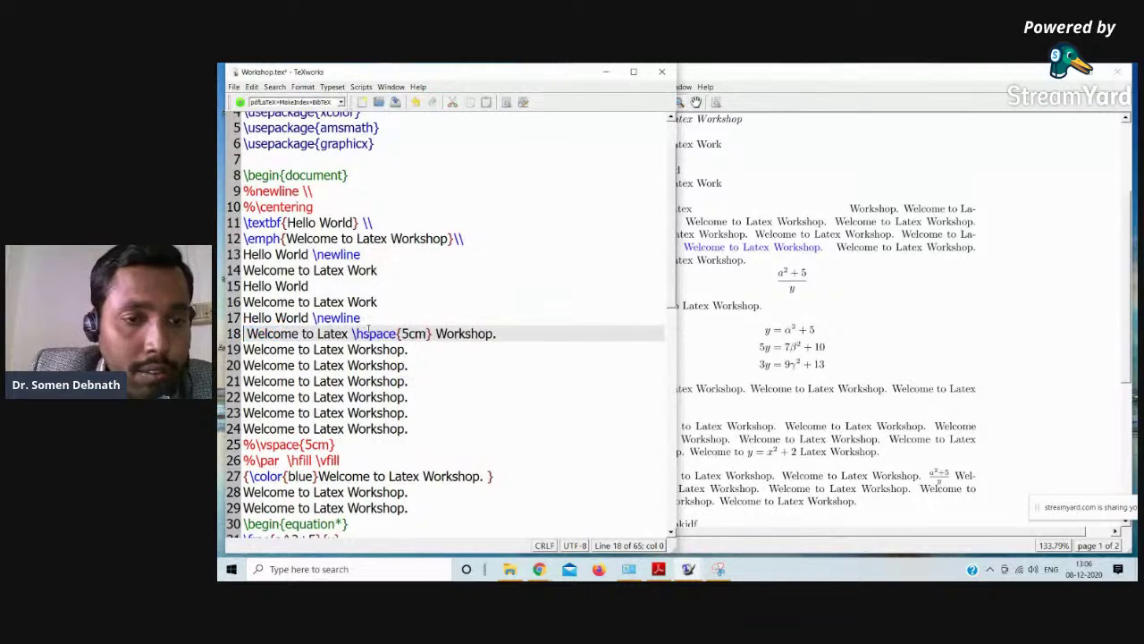
{"action": "left_click", "coordinate": [383, 322]}
{"action": "key", "text": "shift+Left"}
{"action": "key", "text": "shift+Left"}
{"action": "key", "text": "shift+Left"}
{"action": "key", "text": "shift+Left"}
{"action": "key", "text": "shift+Left"}
{"action": "key", "text": "shift+Left"}
{"action": "key", "text": "shift+Left"}
{"action": "key", "text": "shift+Left"}
{"action": "key", "text": "BackSpace"}
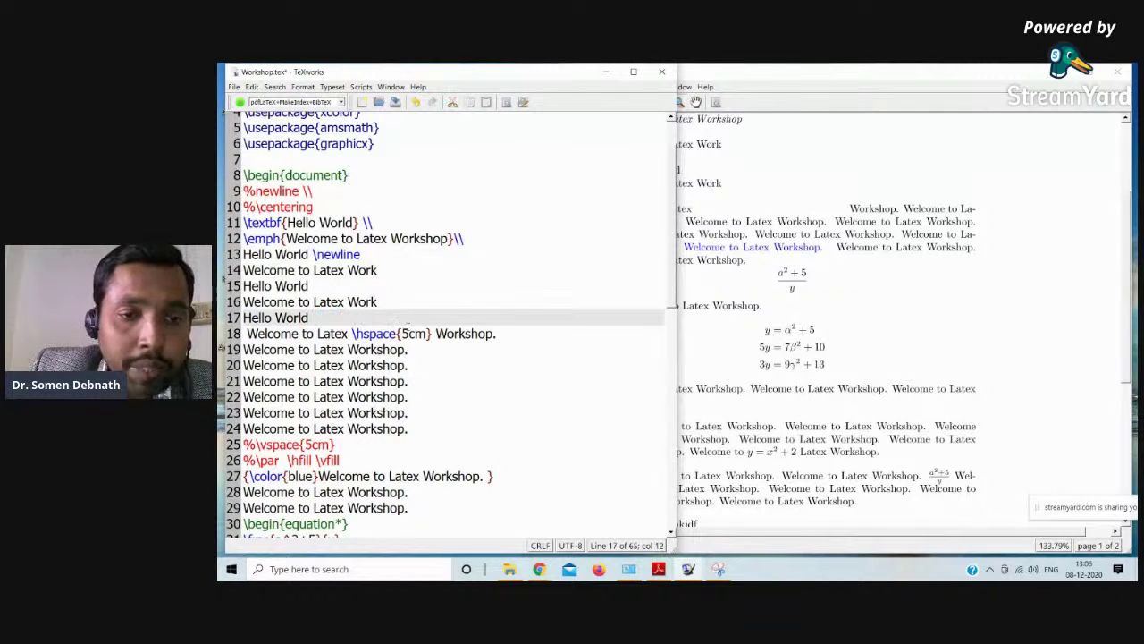
{"action": "left_click_drag", "start_coordinate": [401, 333], "coordinate": [350, 333]}
{"action": "key", "text": "BackSpace"}
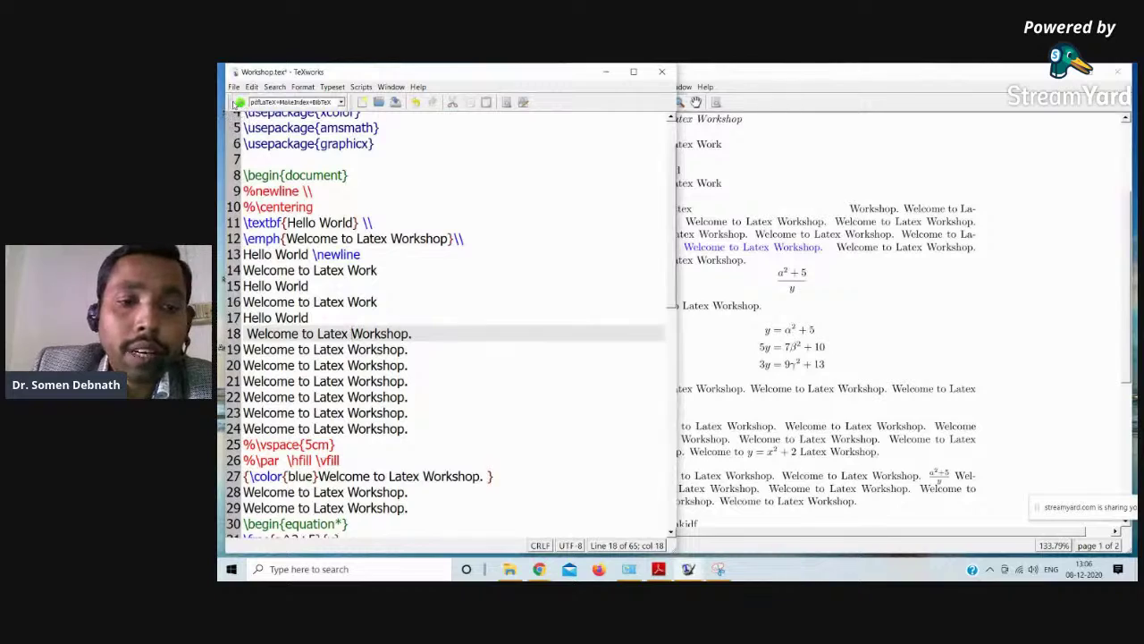
{"action": "left_click", "coordinate": [237, 102]}
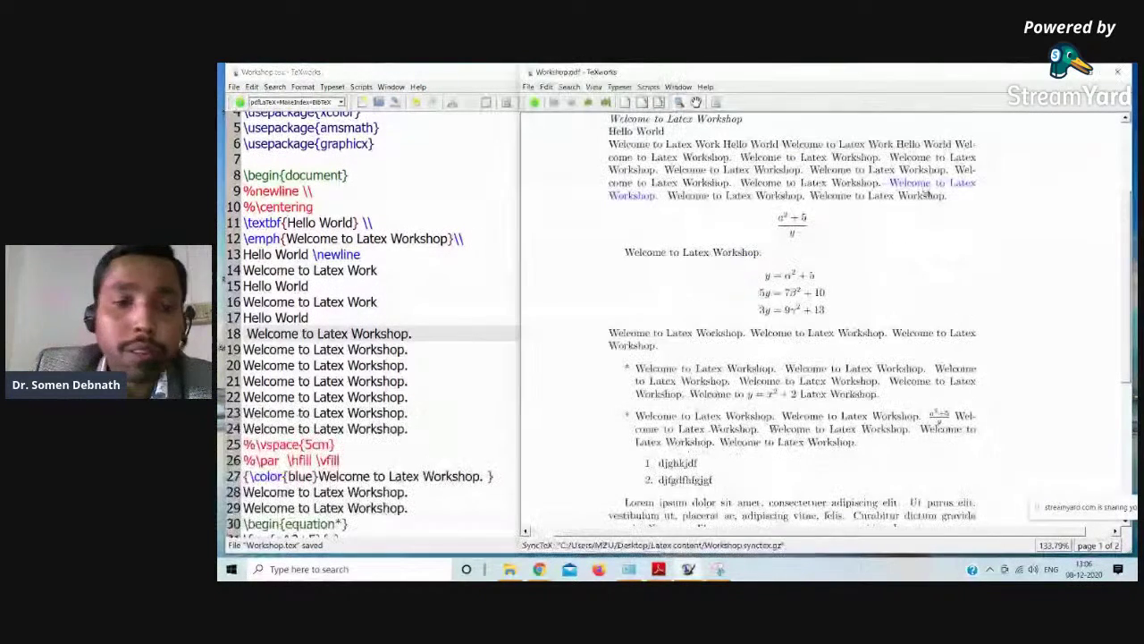
- Insert a blank line and an empty figure environment below the Welcome to Latex Workshop text on line 19
{"action": "left_click", "coordinate": [441, 352]}
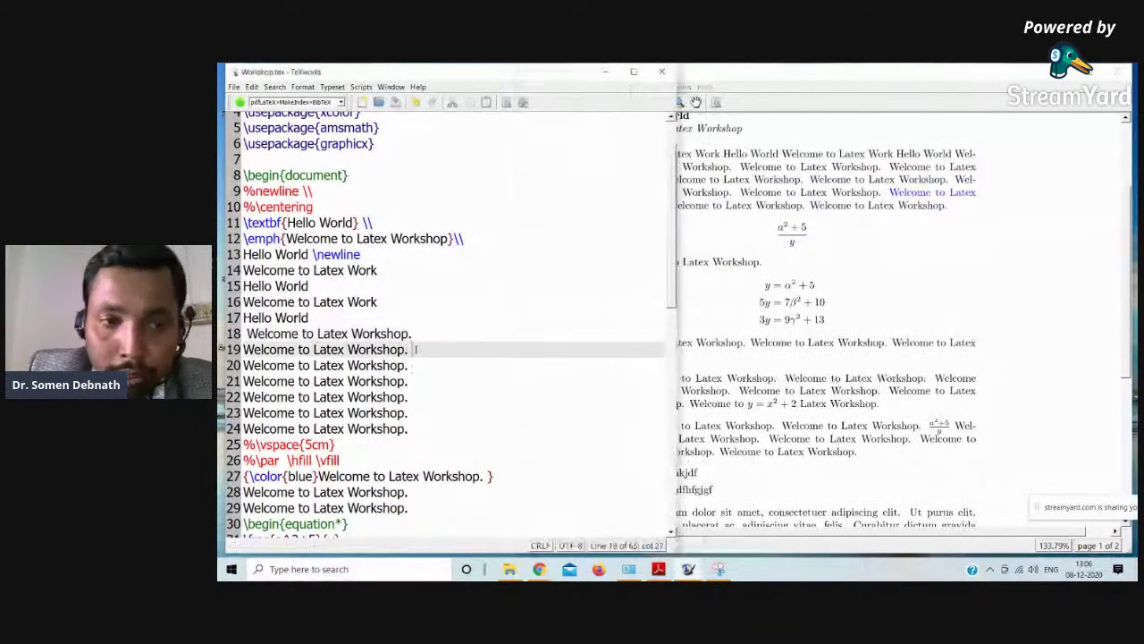
{"action": "key", "text": "Return"}
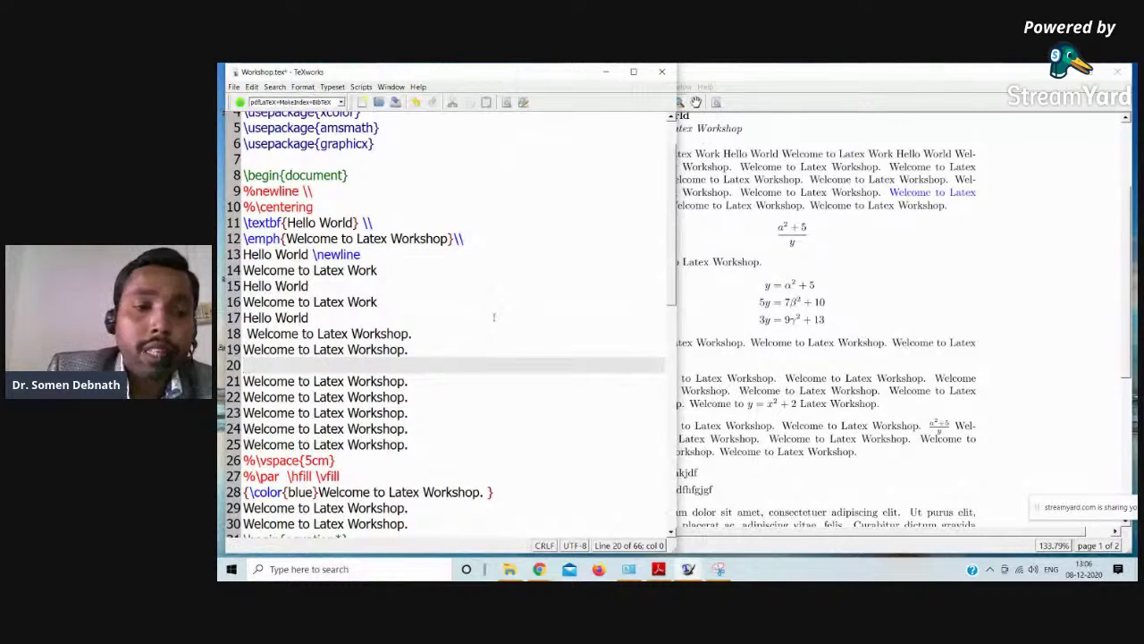
{"action": "key", "text": "Return"}
{"action": "type", "text": "\\begin{fig"}
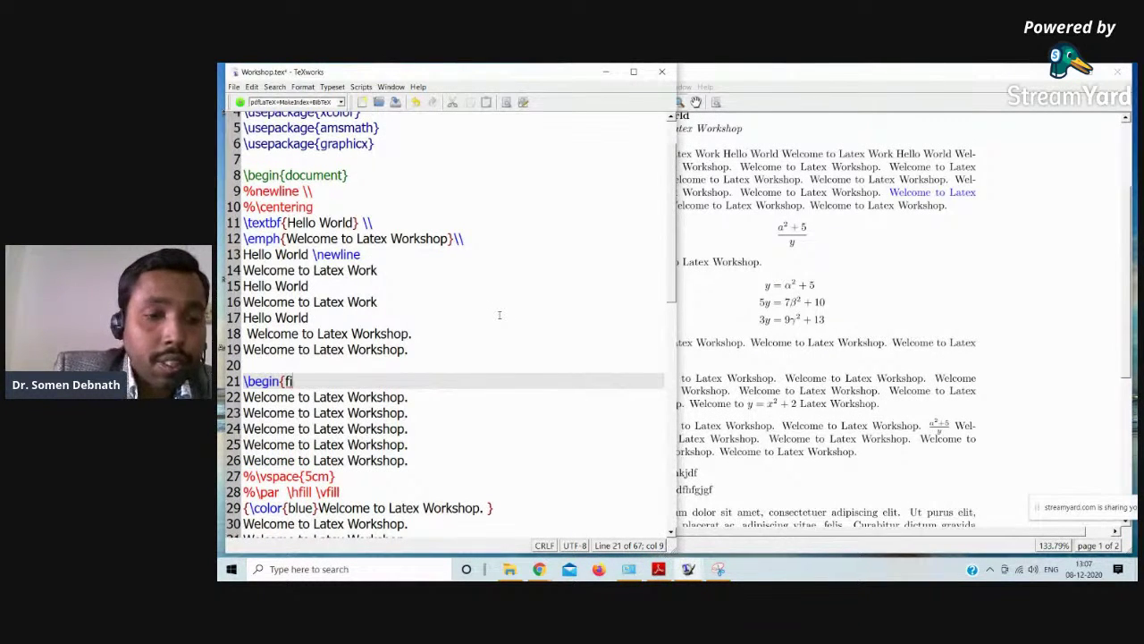
{"action": "key", "text": "Tab"}
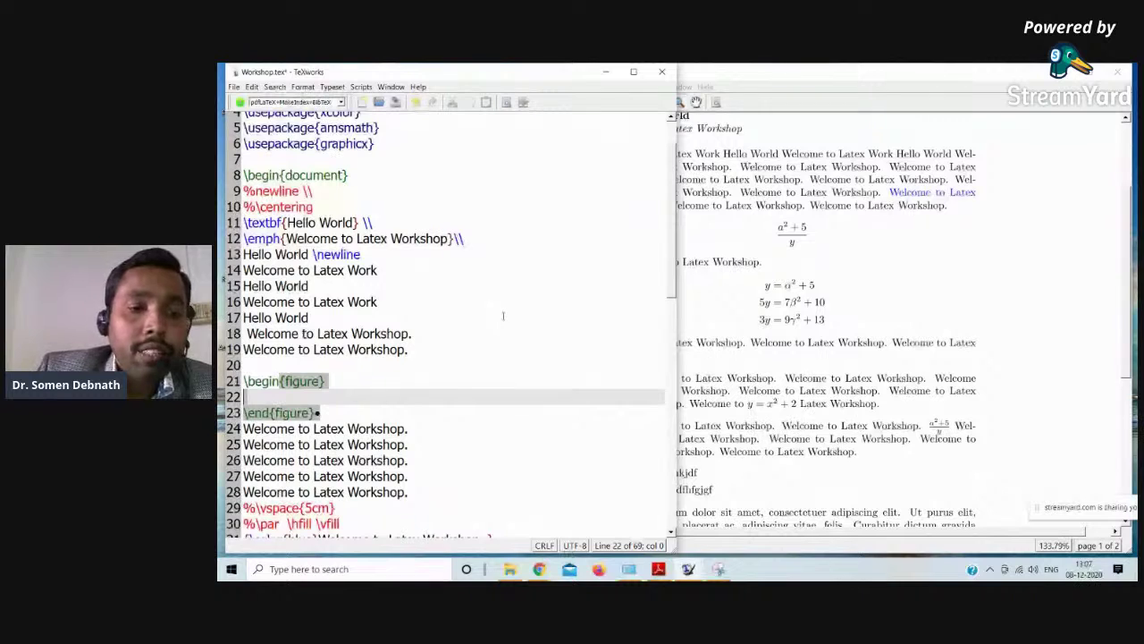
{"action": "key", "text": "Tab"}
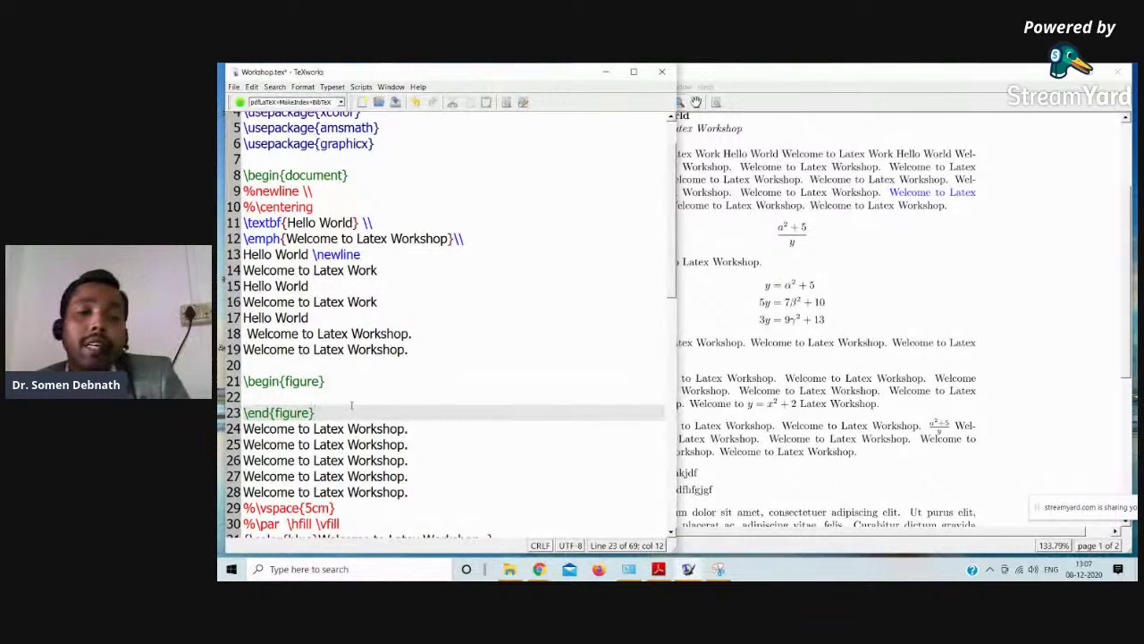
- Add a \centering command on the empty line inside the figure environment
{"action": "left_click", "coordinate": [279, 396]}
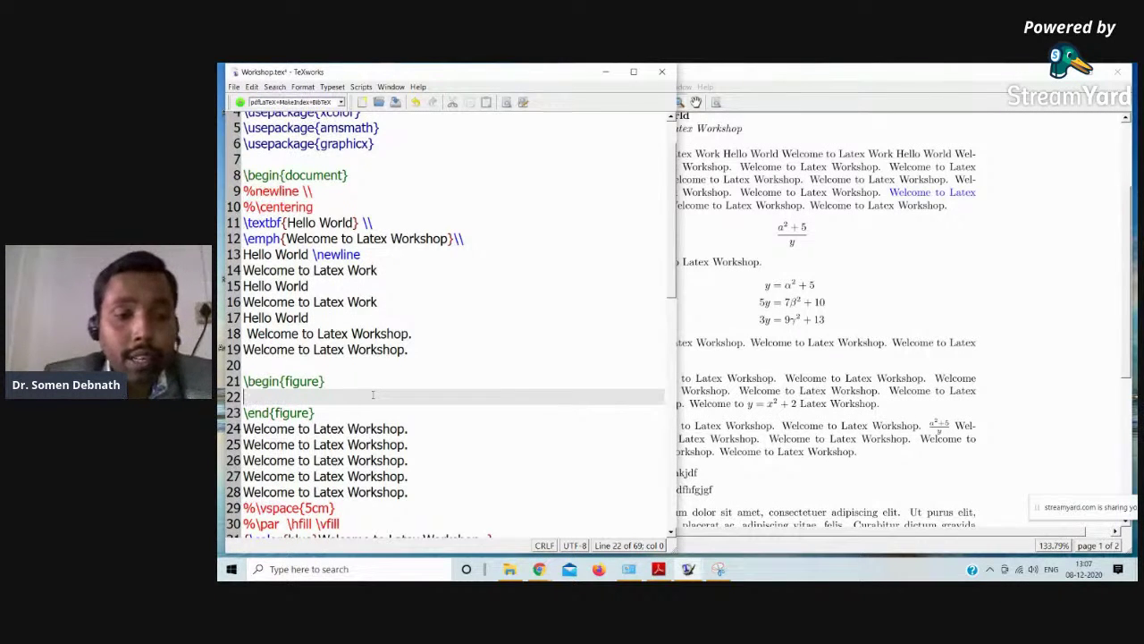
{"action": "type", "text": "\\cen"}
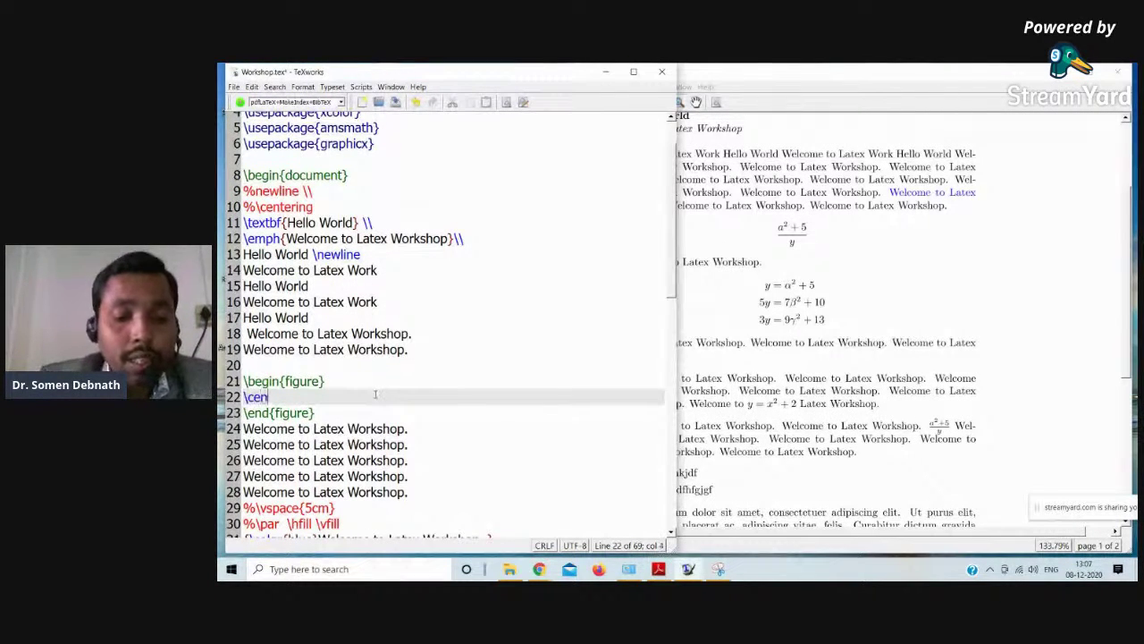
{"action": "type", "text": "ter"}
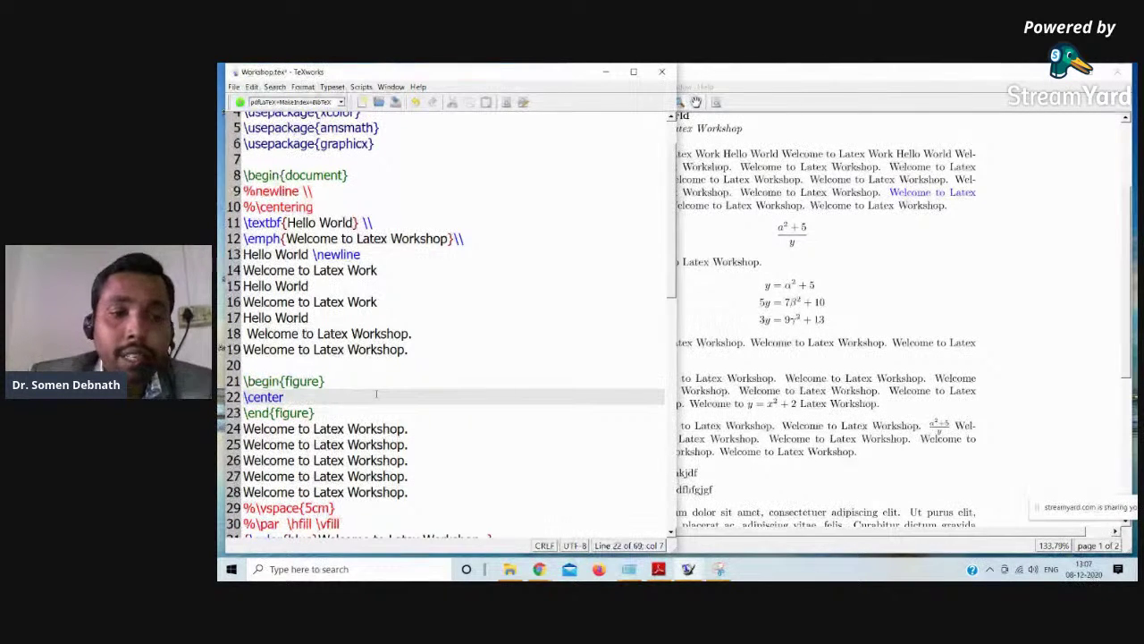
{"action": "type", "text": "ing"}
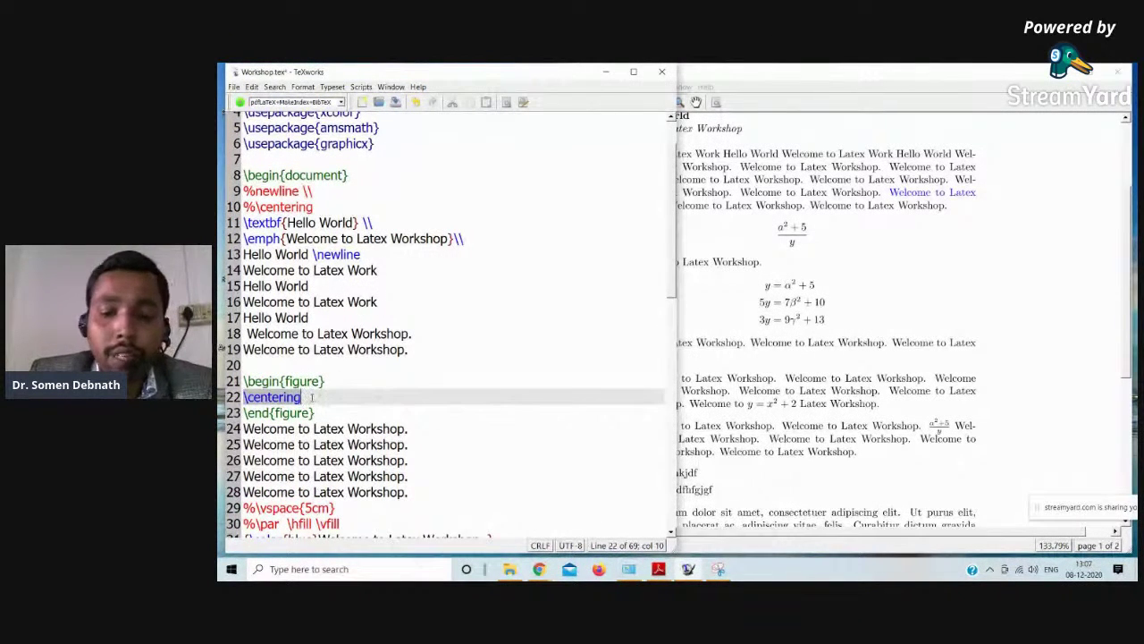
- Insert an \includegraphics{} command with empty braces below \centering in the figure environment
{"action": "key", "text": "Return"}
{"action": "type", "text": "\\inclu"}
{"action": "key", "text": "Tab"}
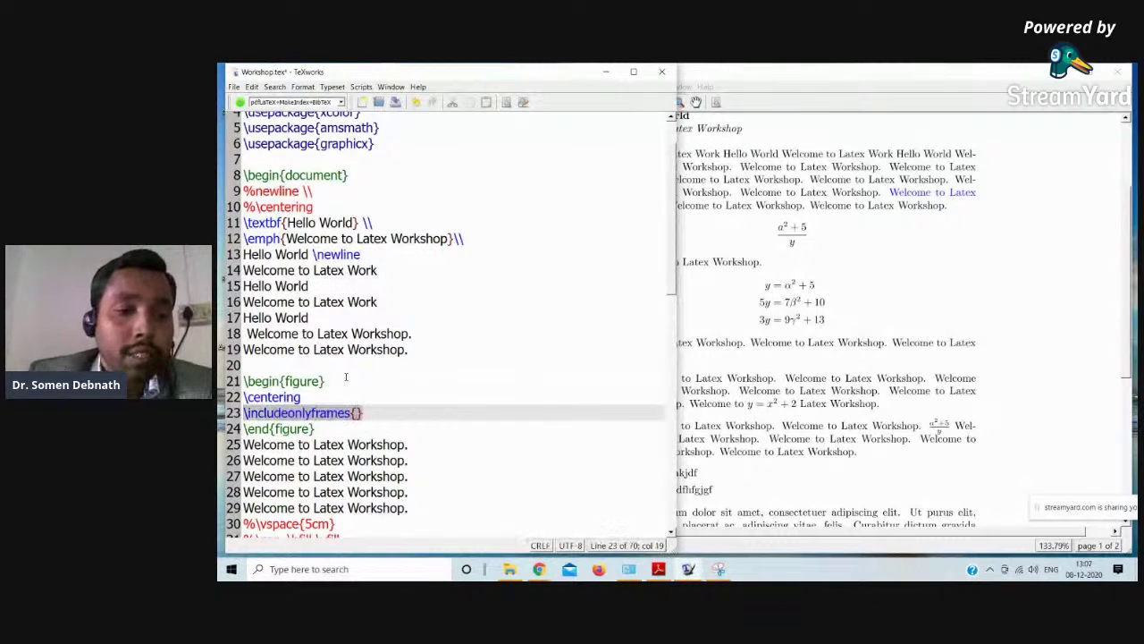
{"action": "key", "text": "Tab"}
{"action": "key", "text": "Tab"}
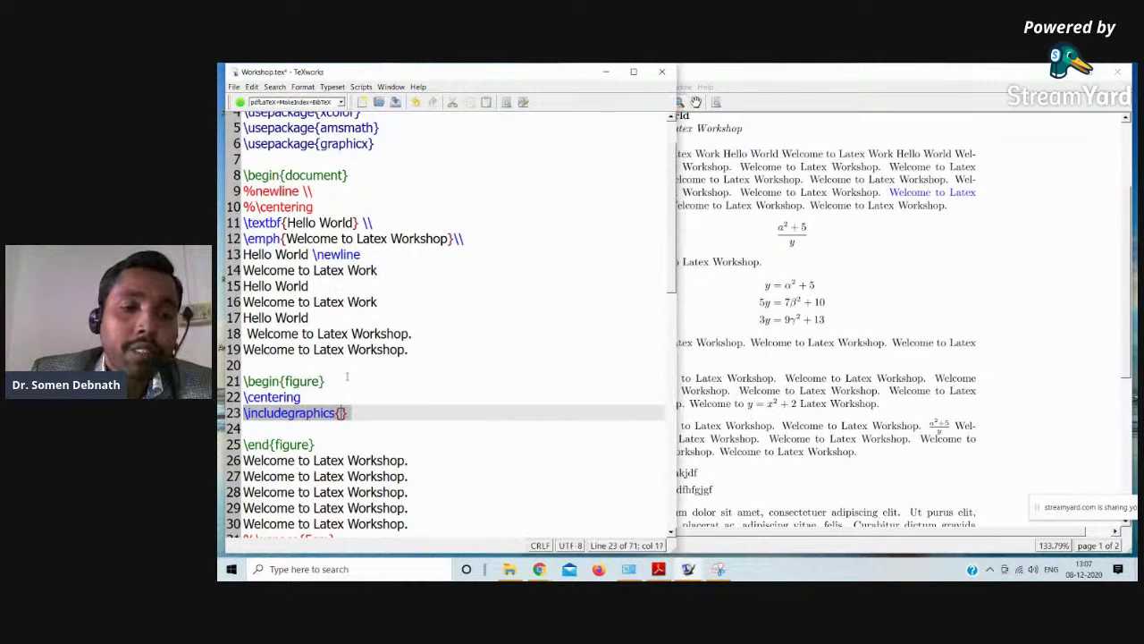
- Open the Latex content folder on the desktop and select fig1.jpg to check its file name
{"action": "left_click", "coordinate": [357, 422]}
{"action": "left_click", "coordinate": [341, 413]}
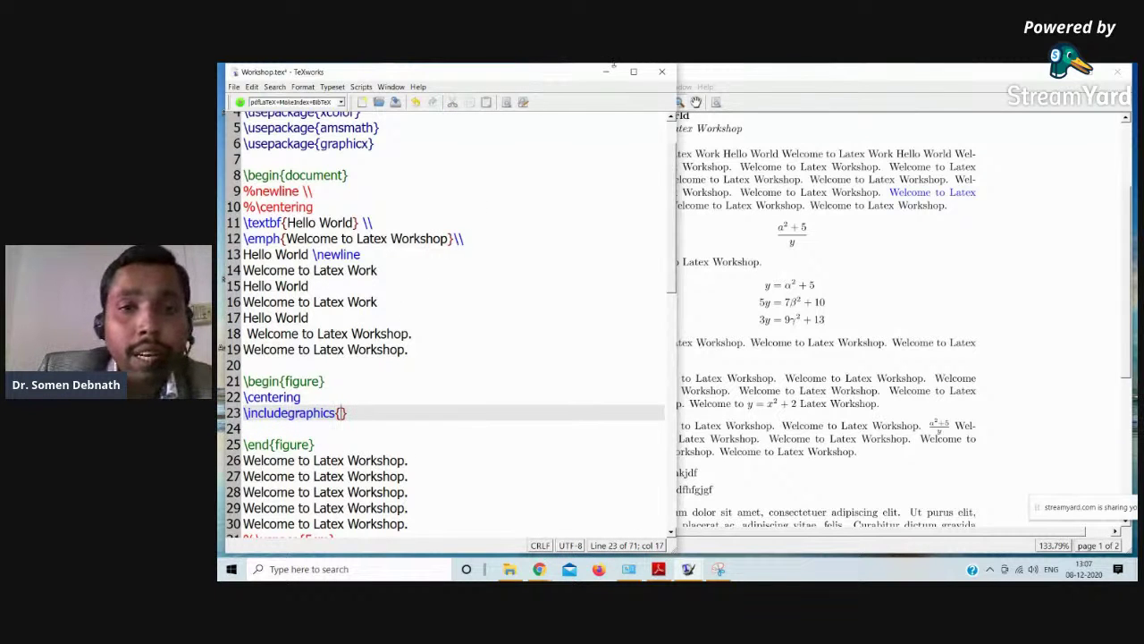
{"action": "left_click", "coordinate": [607, 71]}
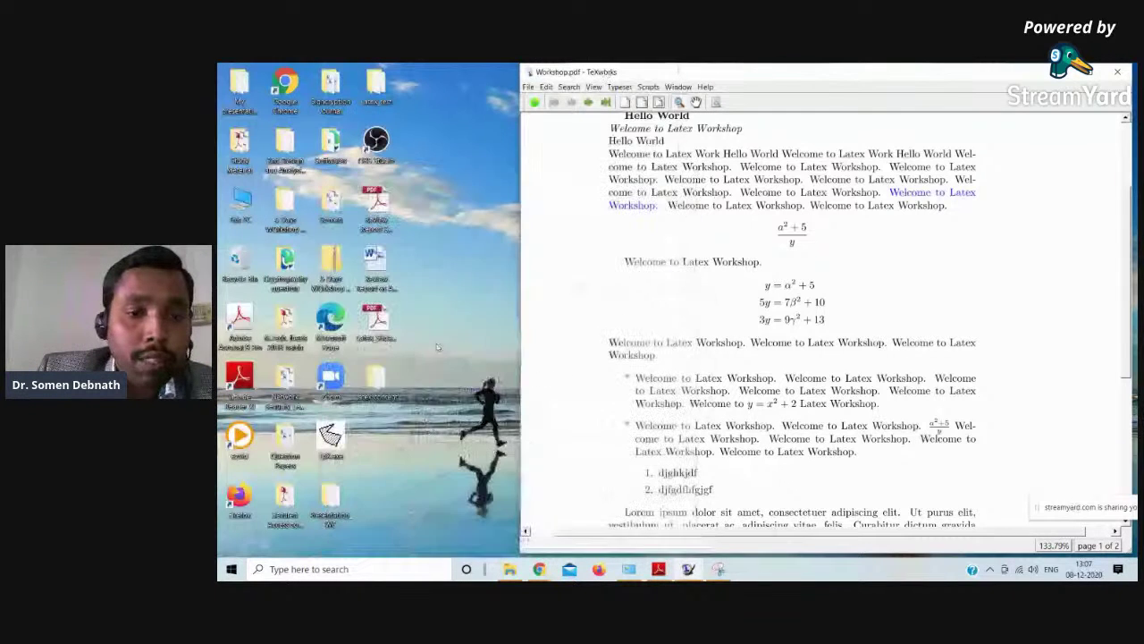
{"action": "double_click", "coordinate": [373, 380]}
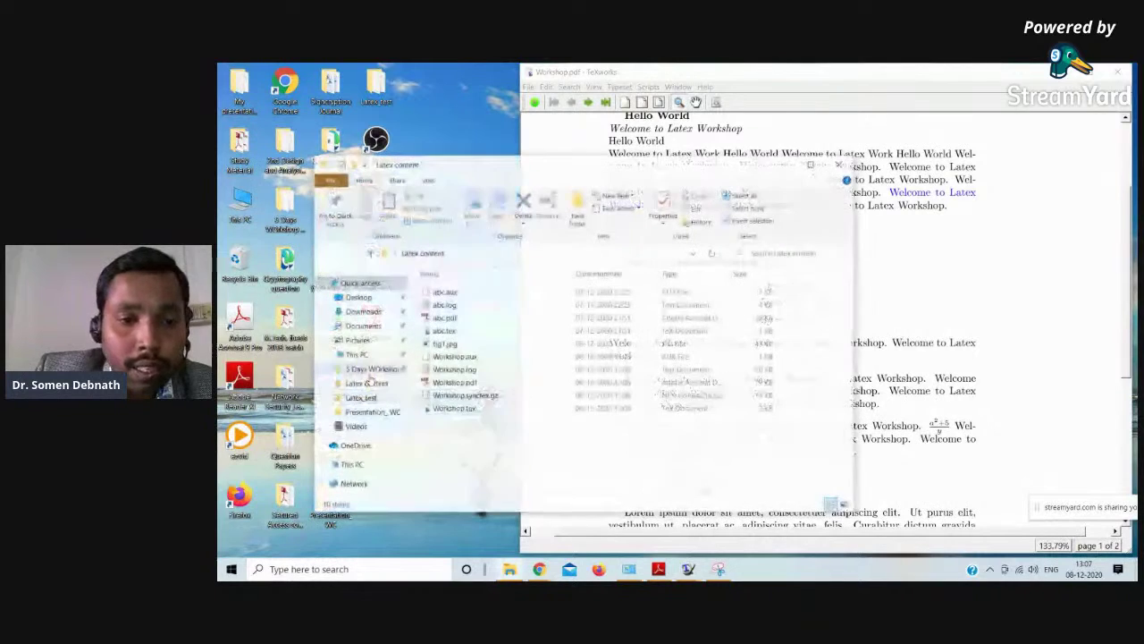
{"action": "left_click", "coordinate": [442, 345]}
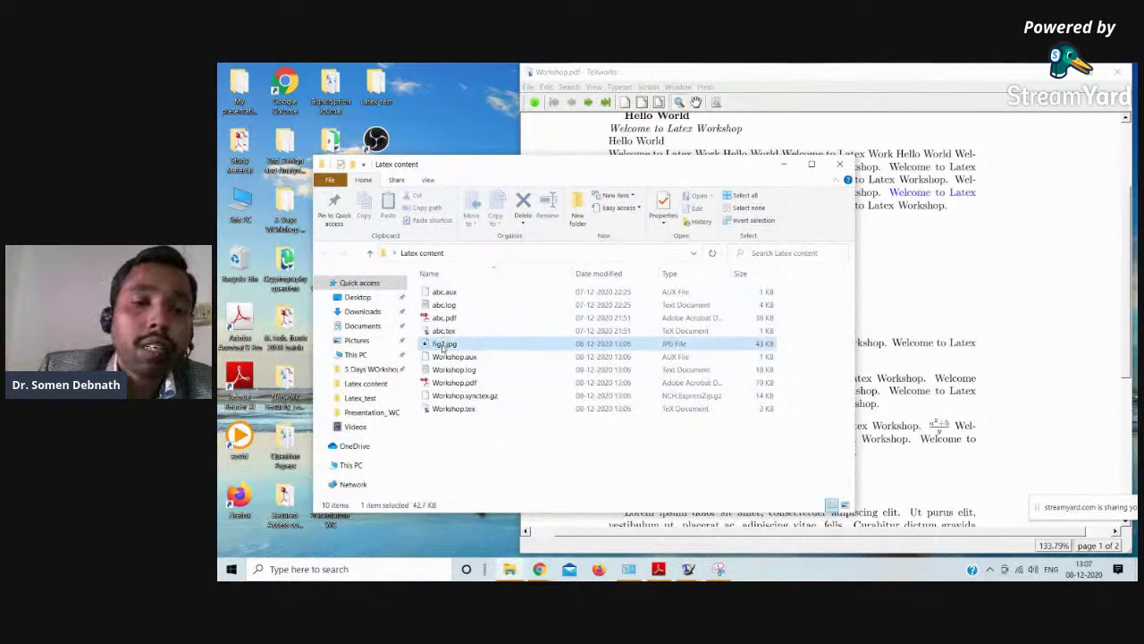
{"action": "left_click", "coordinate": [447, 345]}
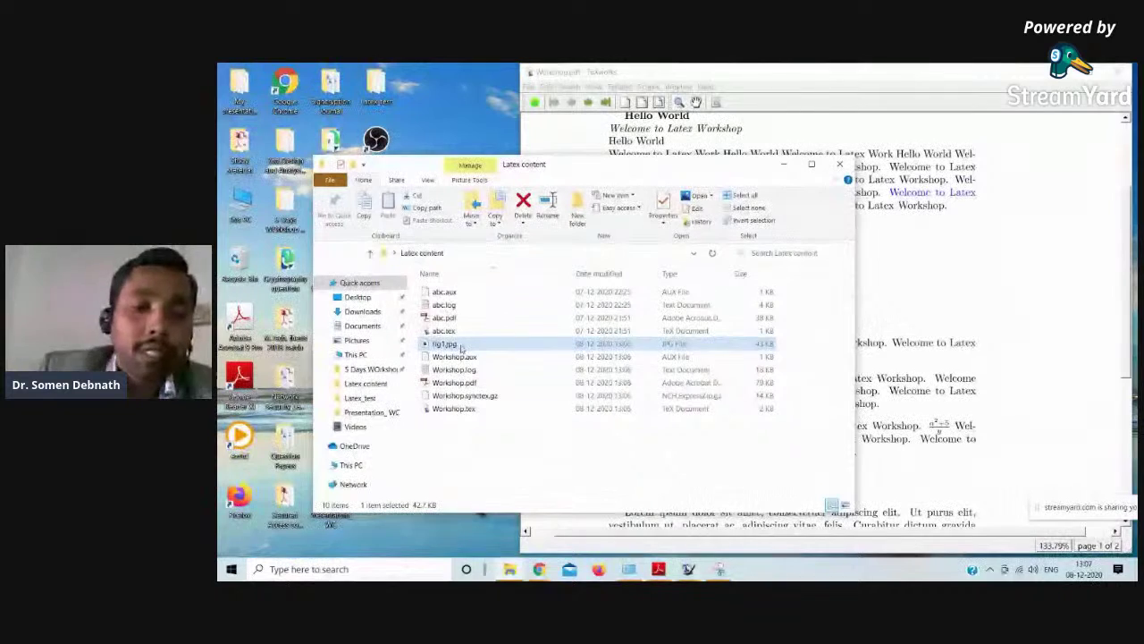
- Return to Workshop.tex, enter fig1.jpg in the \includegraphics braces and insert empty square brackets before them
{"action": "left_click", "coordinate": [1002, 183]}
{"action": "key", "text": "alt+Tab"}
{"action": "right_click", "coordinate": [881, 180]}
{"action": "left_click", "coordinate": [897, 183]}
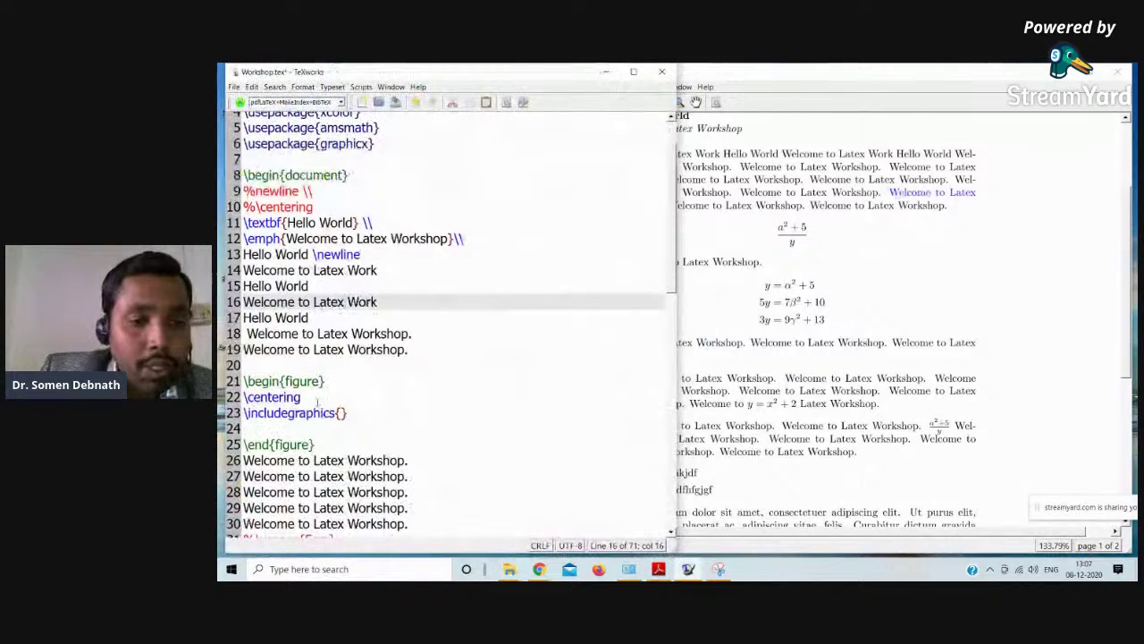
{"action": "left_click", "coordinate": [342, 413]}
{"action": "type", "text": "fig1.jpg"}
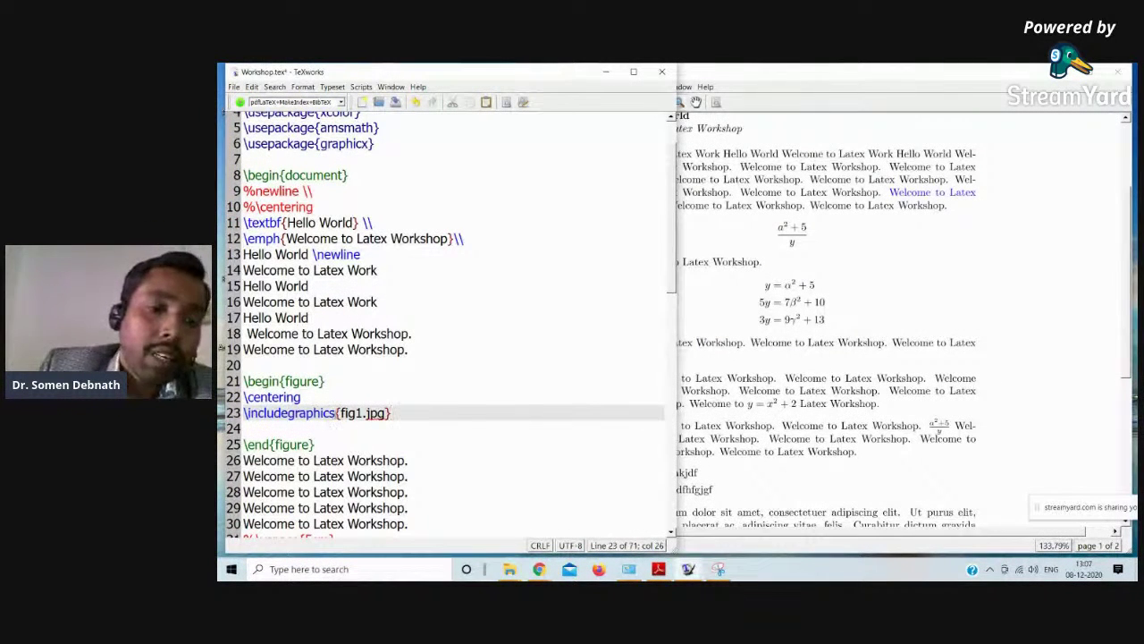
{"action": "type", "text": "[]"}
{"action": "key", "text": "Left"}
{"action": "type", "text": "h"}
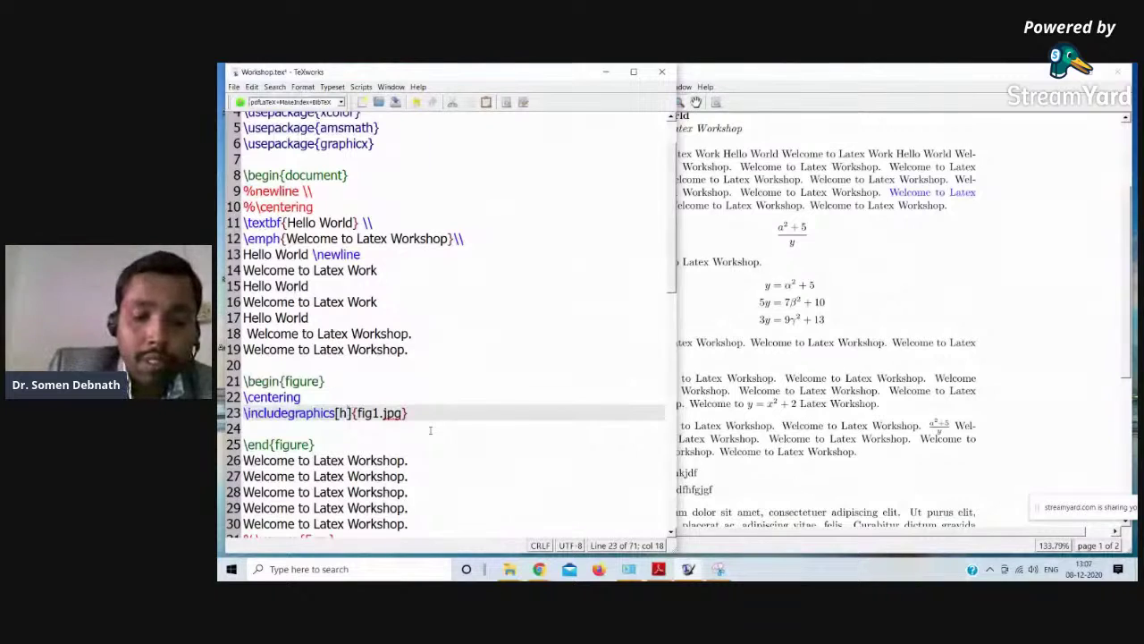
{"action": "key", "text": "BackSpace"}
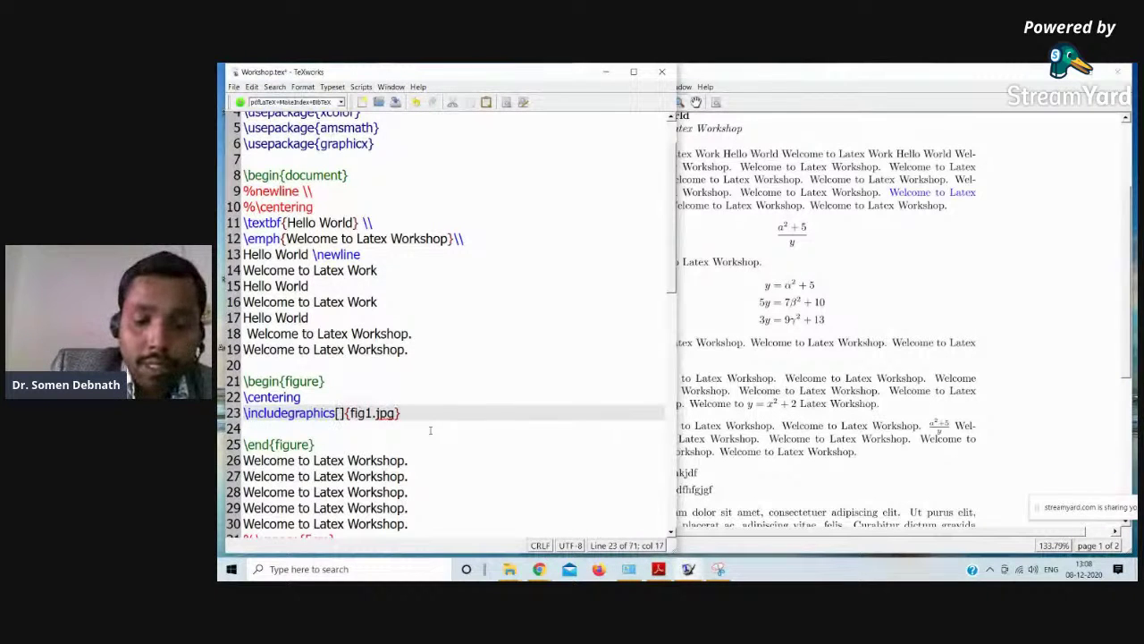
{"action": "type", "text": "wi"}
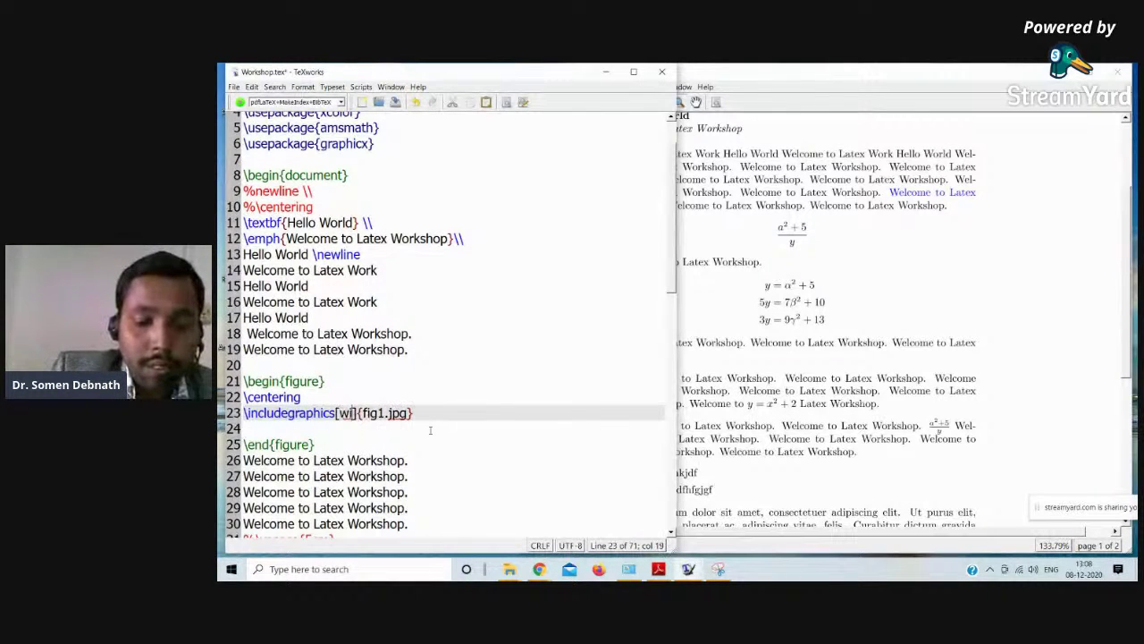
{"action": "key", "text": "BackSpace"}
{"action": "key", "text": "BackSpace"}
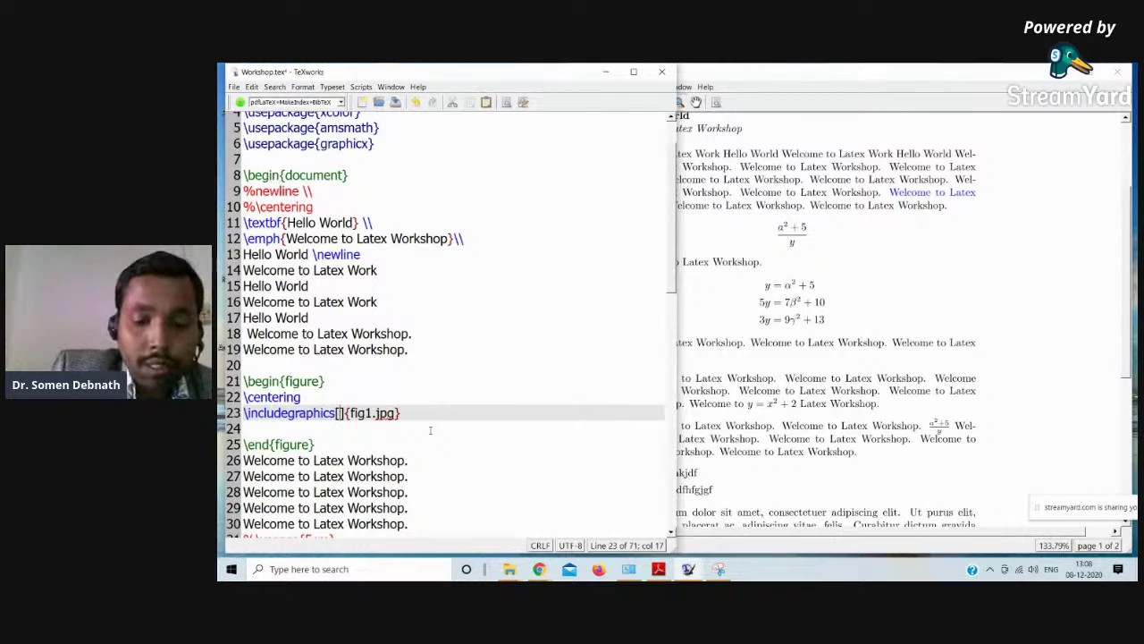
{"action": "type", "text": "h"}
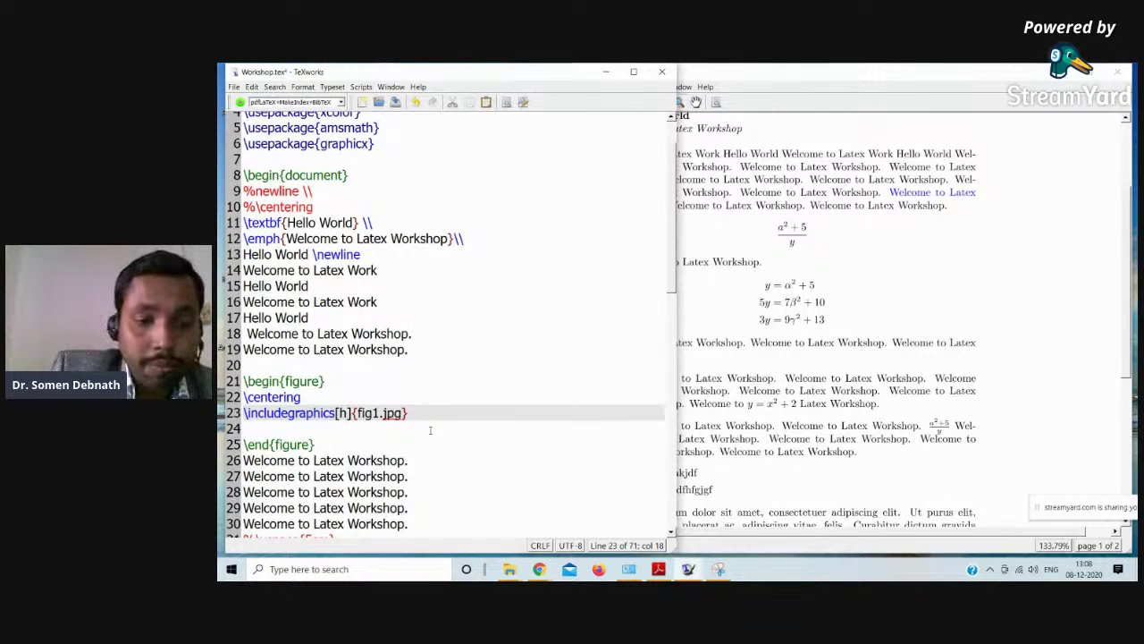
{"action": "type", "text": "ight"}
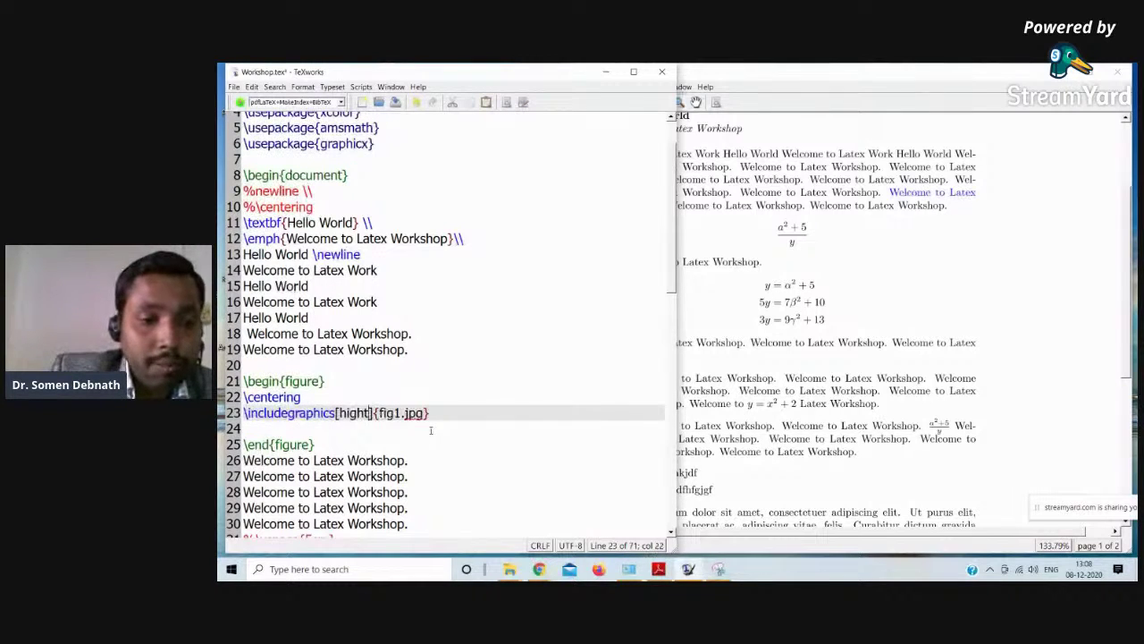
{"action": "key", "text": "BackSpace"}
{"action": "key", "text": "BackSpace"}
{"action": "key", "text": "BackSpace"}
{"action": "key", "text": "BackSpace"}
{"action": "key", "text": "BackSpace"}
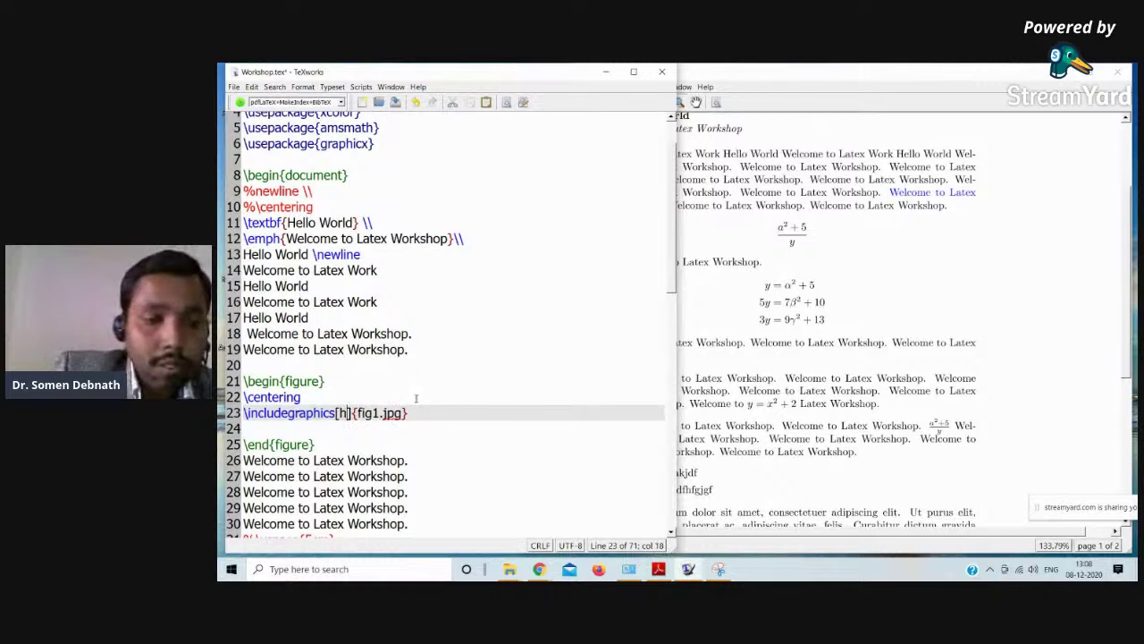
- Enter the option width= .5\textwidth in the square brackets of the \includegraphics command on line 23
{"action": "type", "text": "w"}
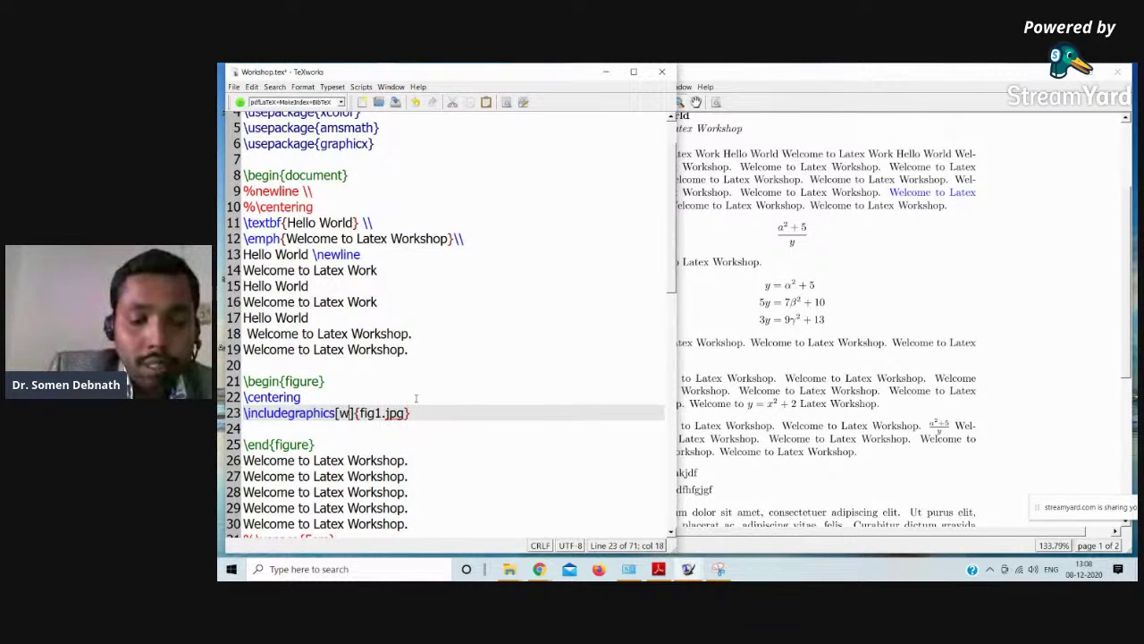
{"action": "type", "text": "idth"}
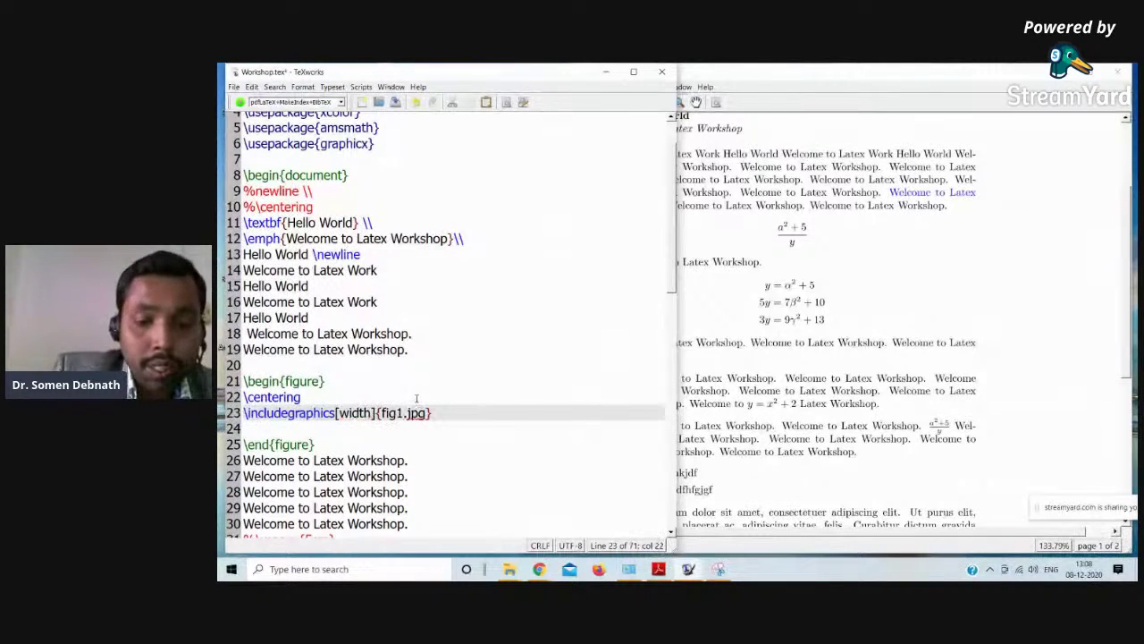
{"action": "type", "text": "= ."}
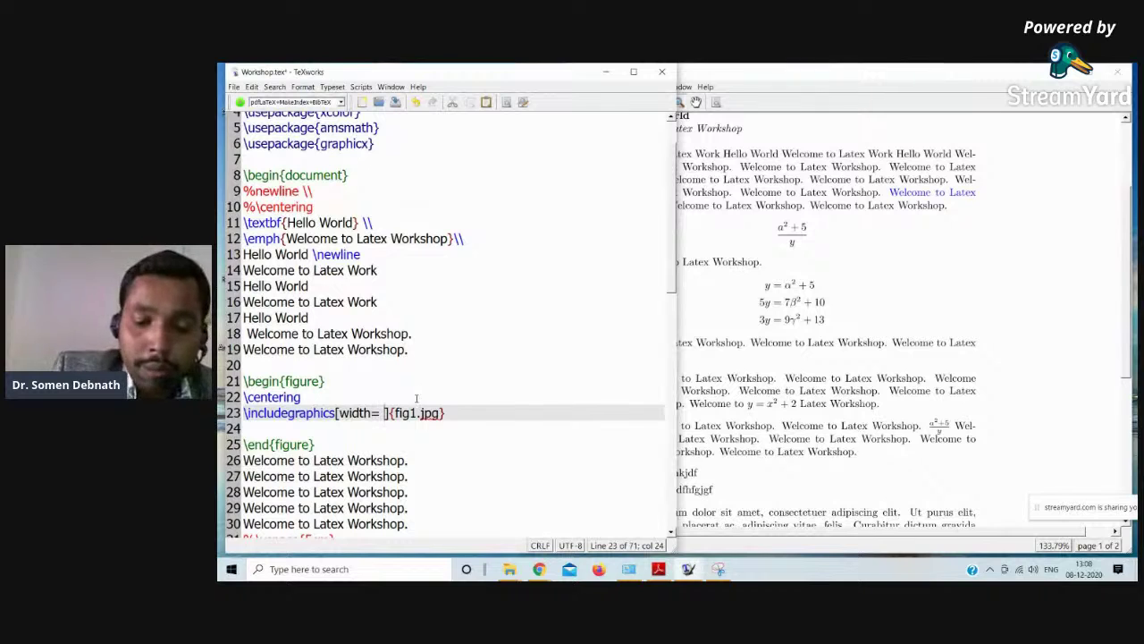
{"action": "type", "text": "5"}
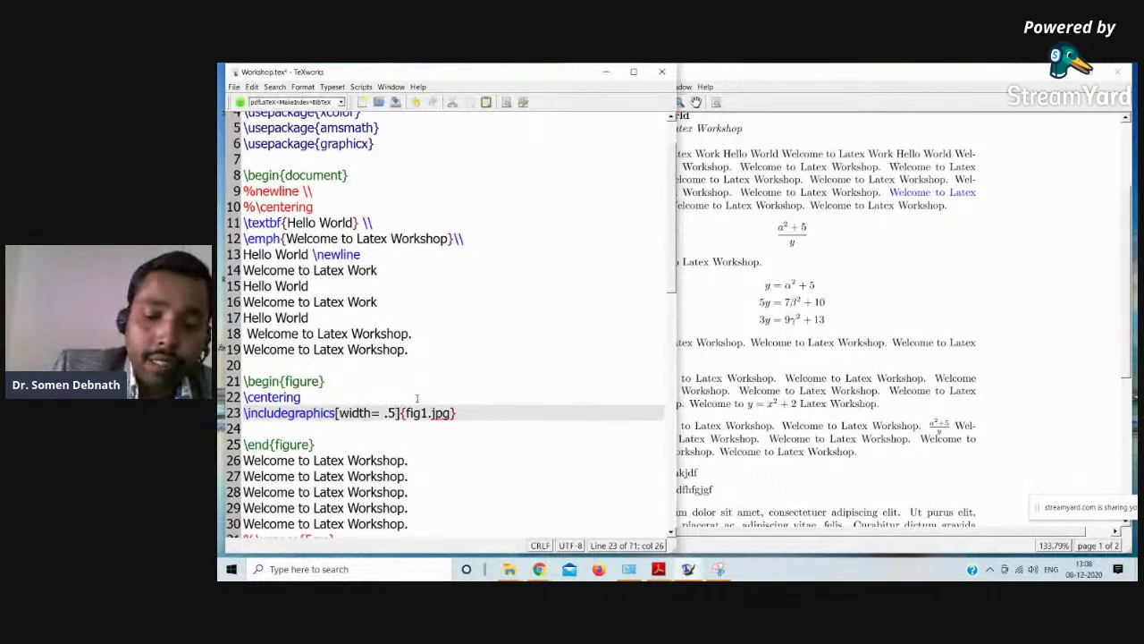
{"action": "type", "text": "\textwi"}
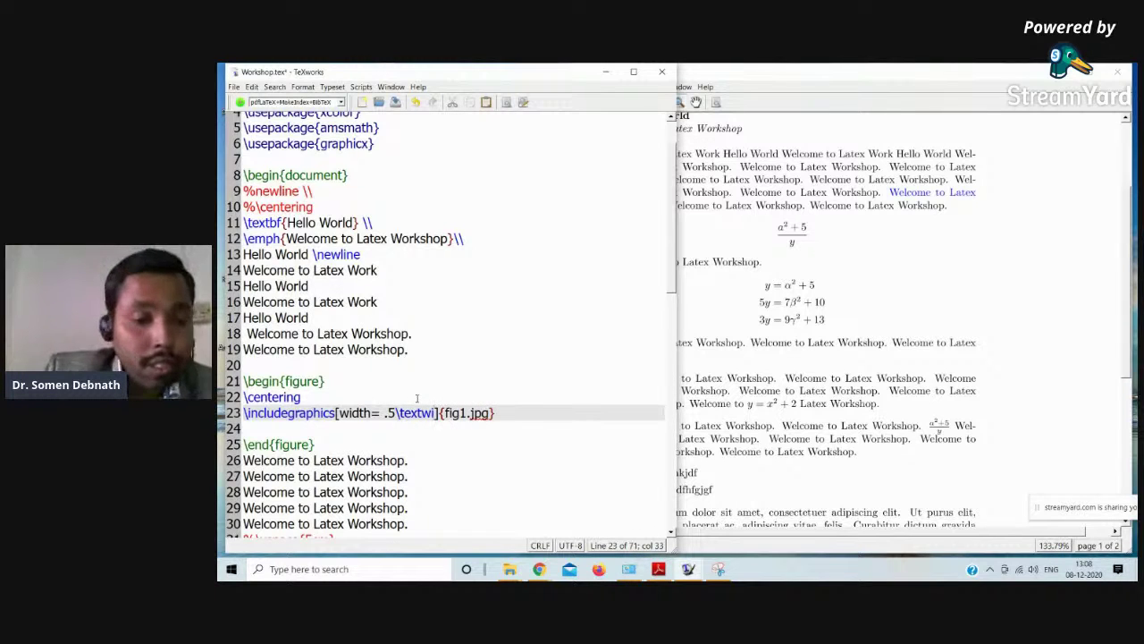
{"action": "key", "text": "Tab"}
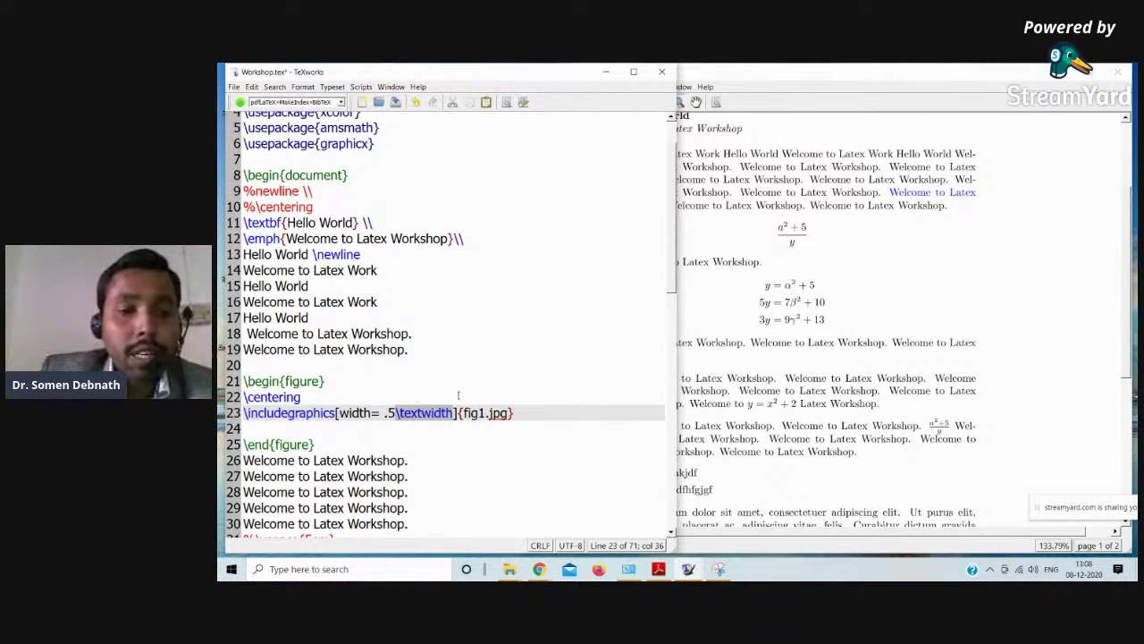
- Typeset the document and inspect the inserted figure in the PDF preview
{"action": "left_click", "coordinate": [457, 395]}
{"action": "key", "text": "ctrl+t"}
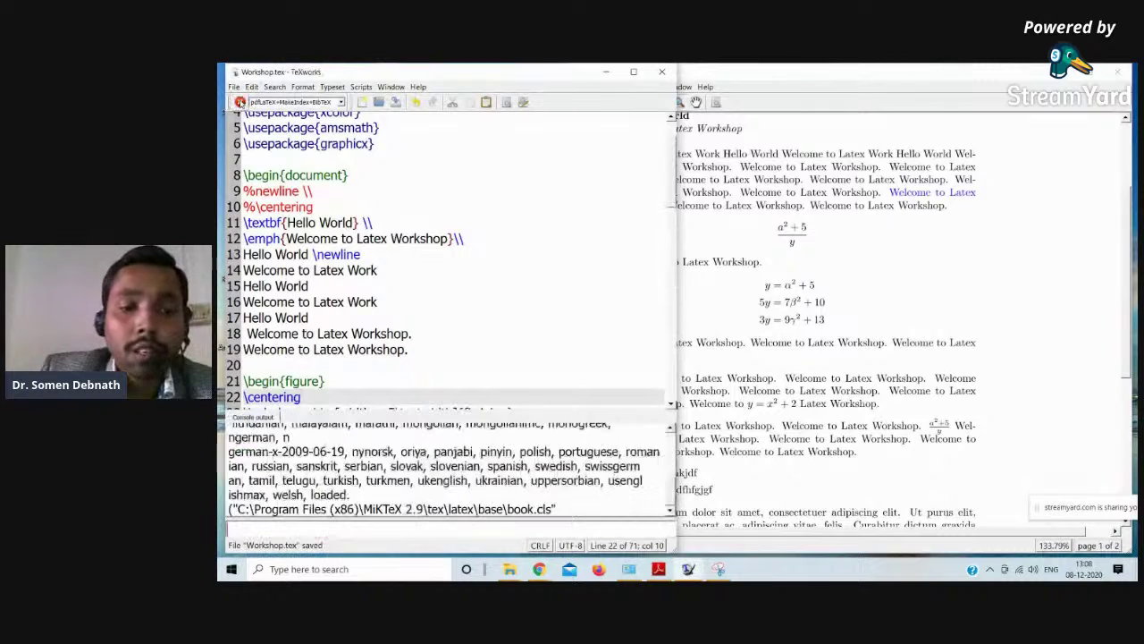
{"action": "scroll", "coordinate": [782, 243], "scroll_direction": "up", "scroll_amount": 2}
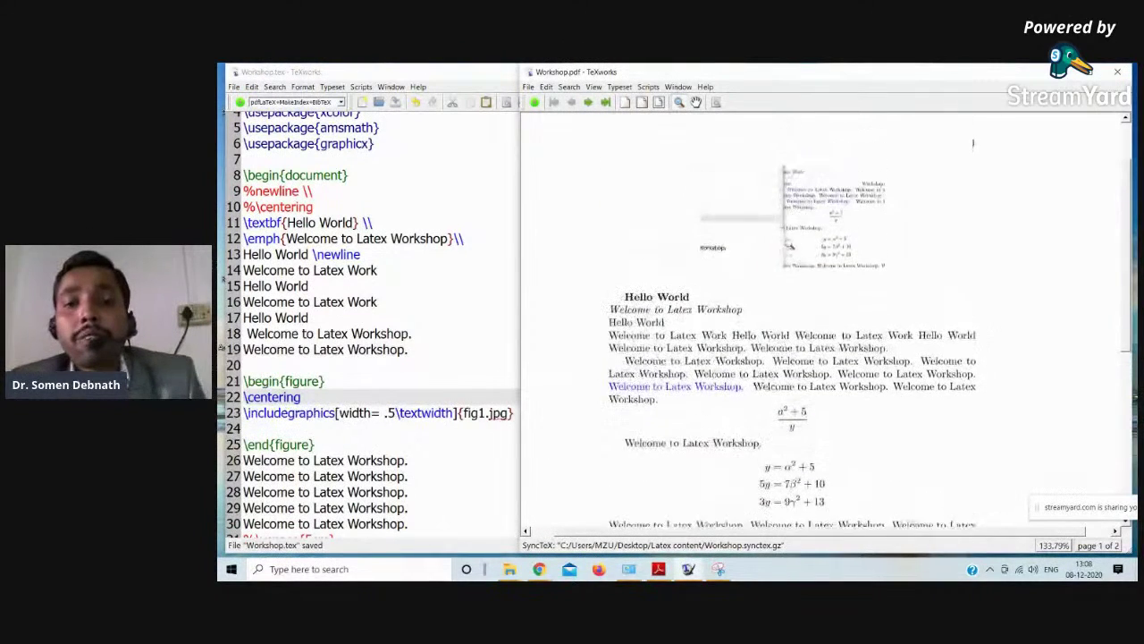
{"action": "mouse_move", "coordinate": [781, 244]}
{"action": "left_mouse_down"}
{"action": "mouse_move", "coordinate": [794, 255]}
{"action": "mouse_move", "coordinate": [778, 230]}
{"action": "mouse_move", "coordinate": [787, 233]}
{"action": "left_mouse_up"}
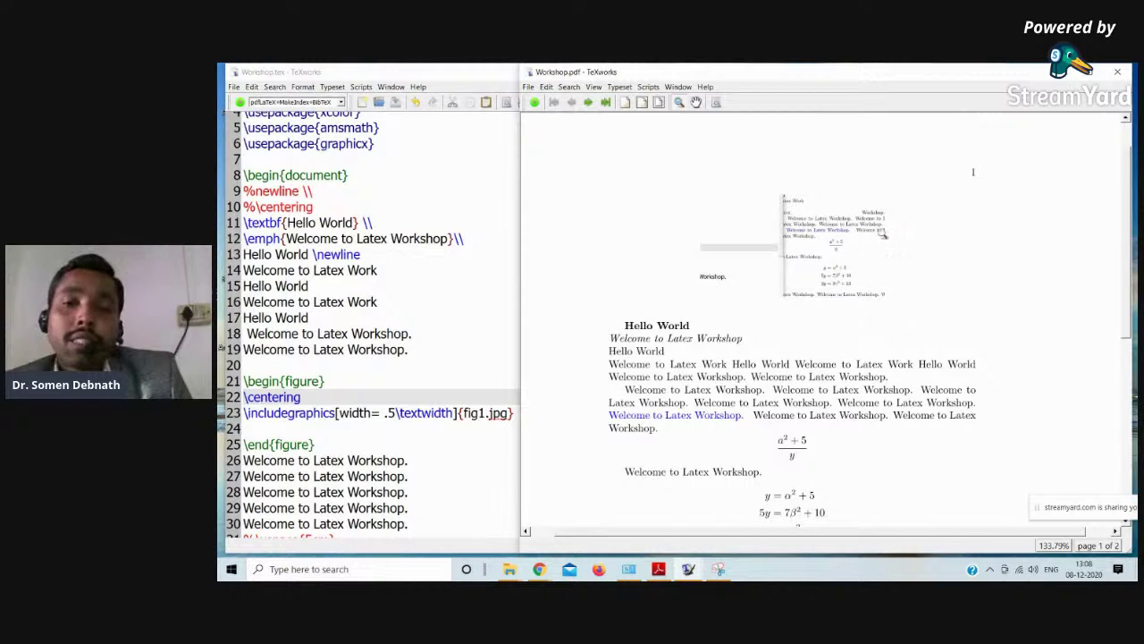
{"action": "left_click", "coordinate": [418, 423]}
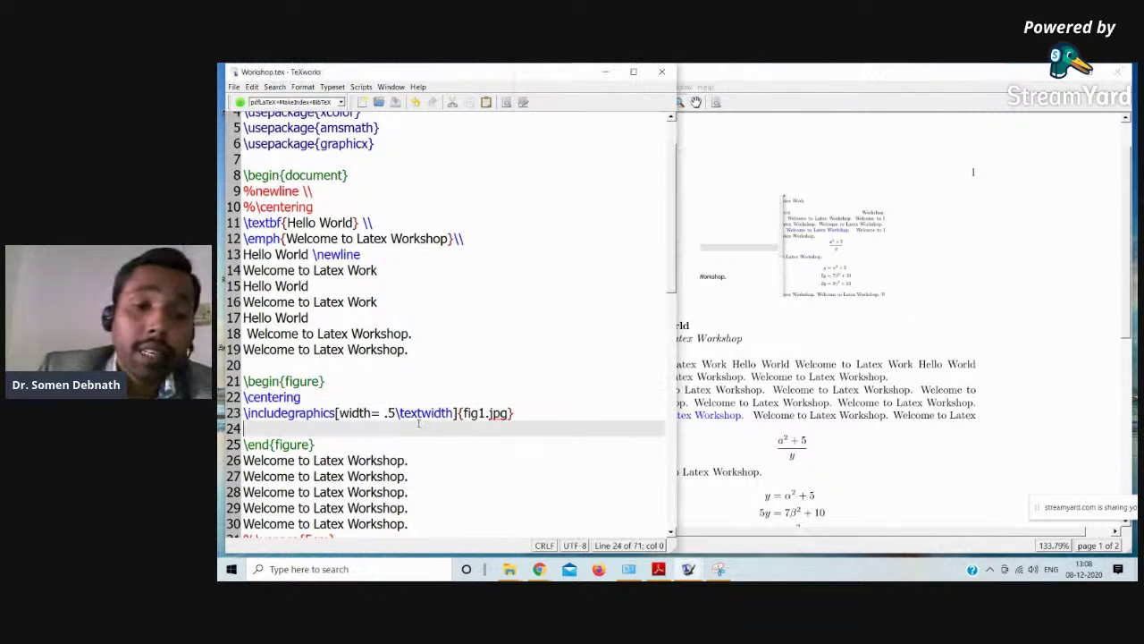
{"action": "left_click", "coordinate": [777, 240]}
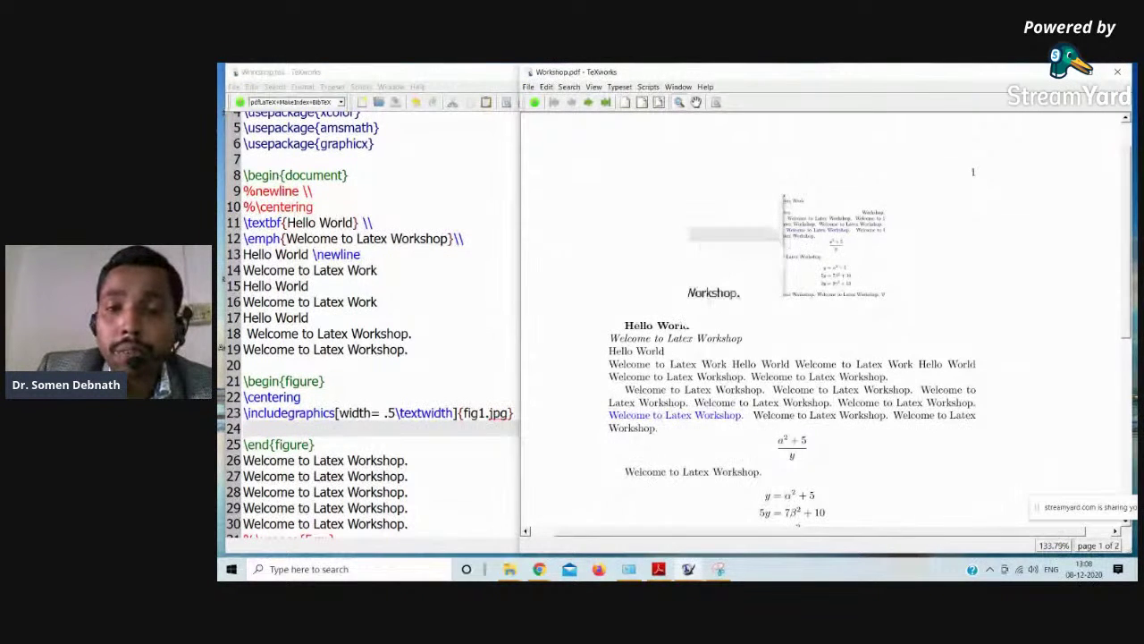
- Delete the blank line above \end{figure}, set the image width to .9\textwidth and typeset the document
{"action": "left_click", "coordinate": [393, 421]}
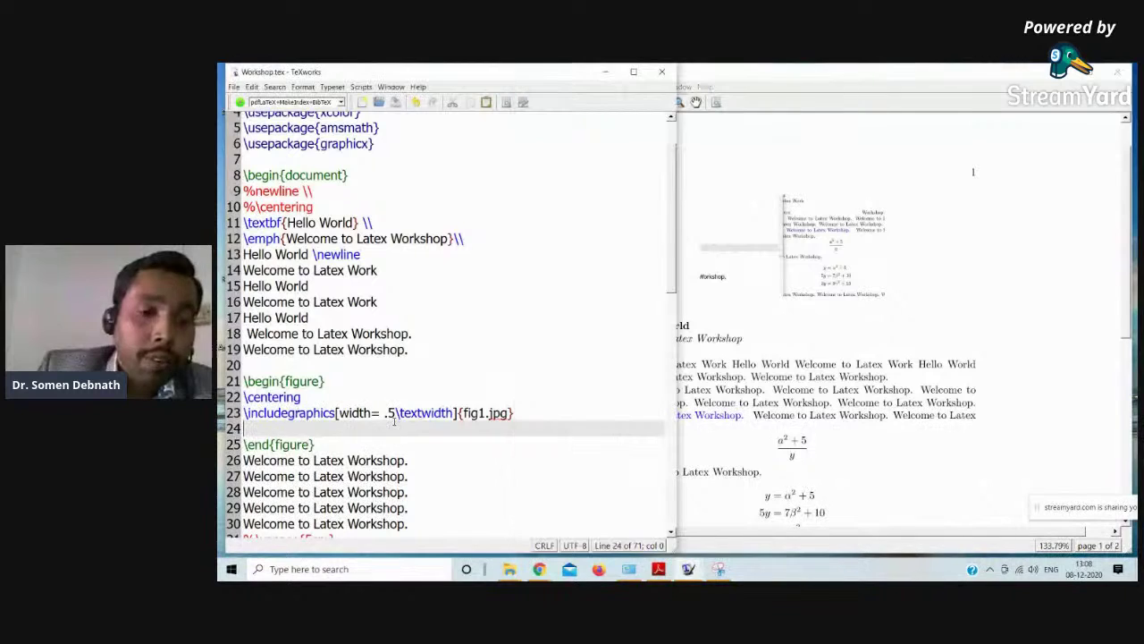
{"action": "key", "text": "BackSpace"}
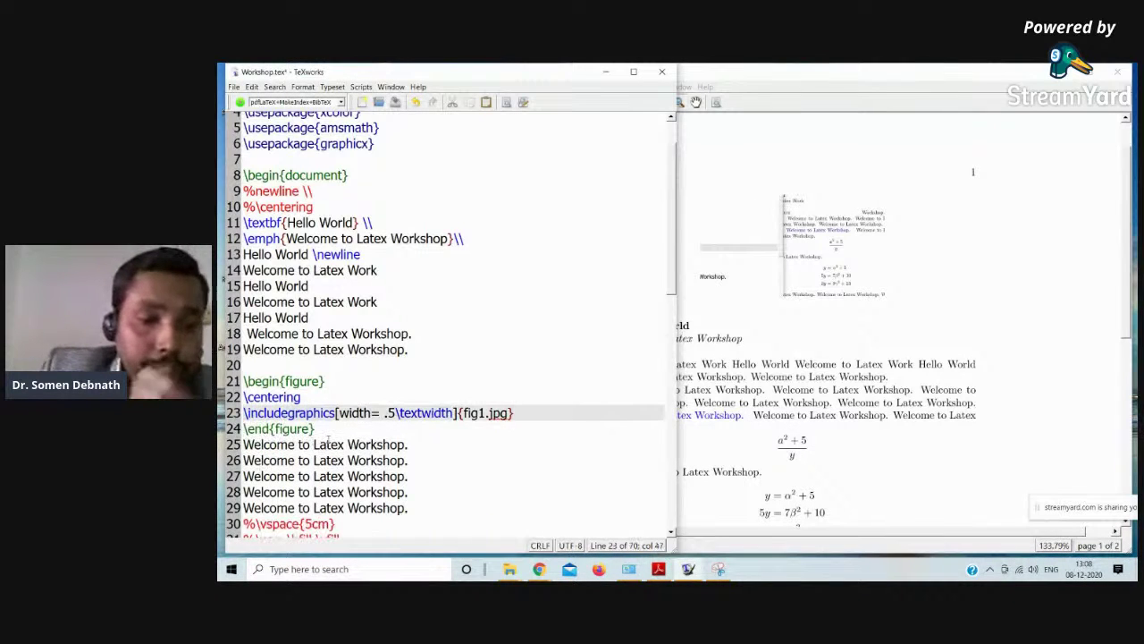
{"action": "double_click", "coordinate": [392, 413]}
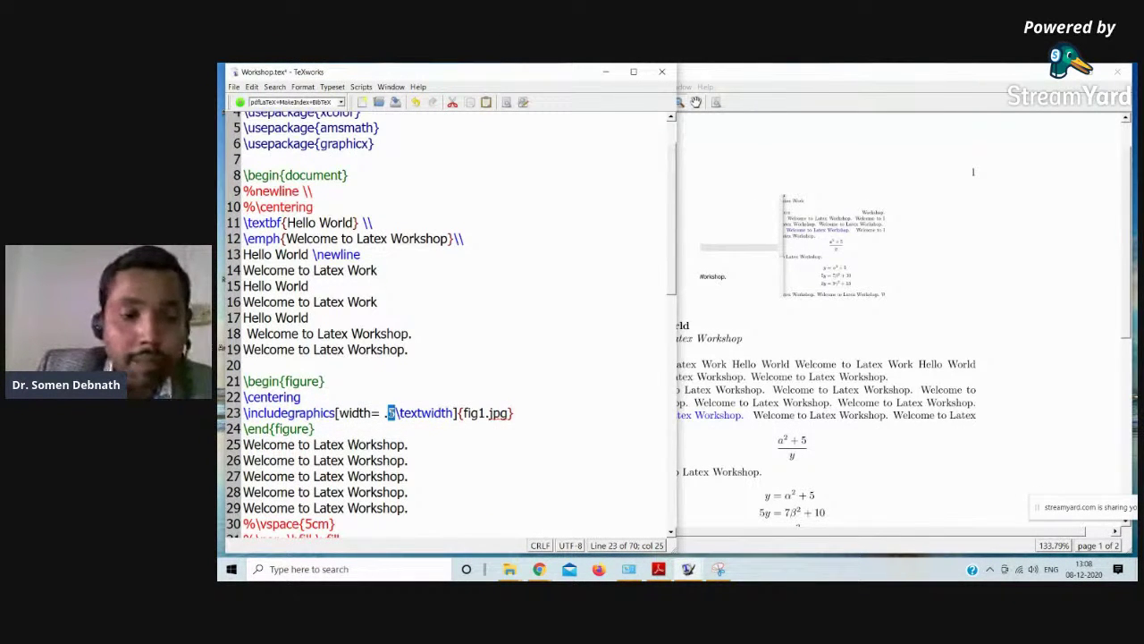
{"action": "type", "text": "9"}
{"action": "left_click", "coordinate": [238, 103]}
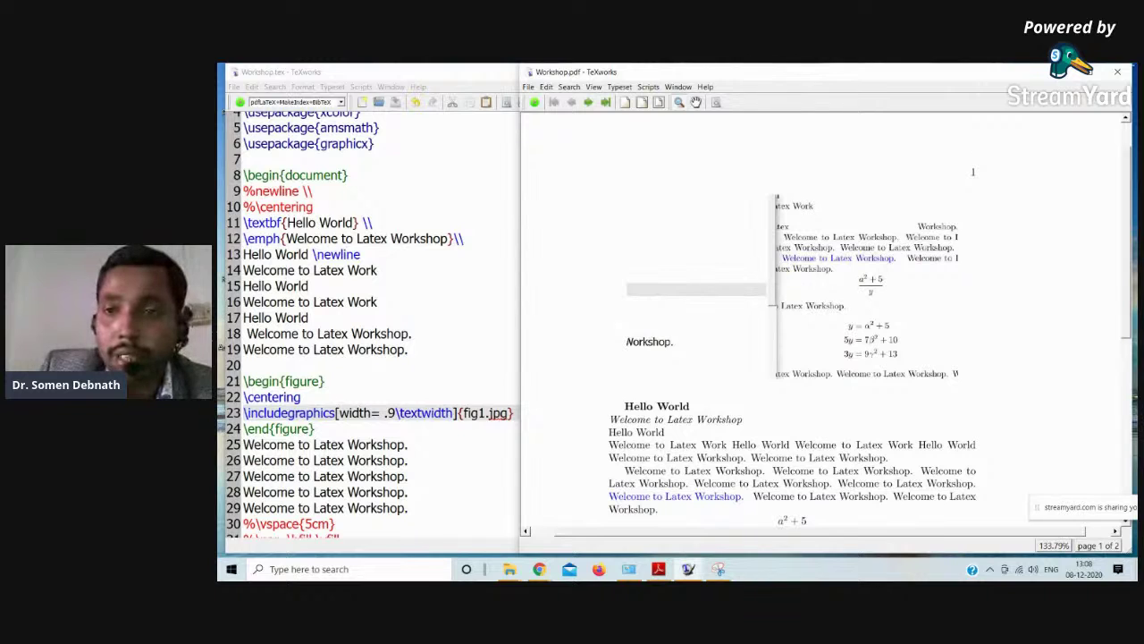
- Minimize the open windows, switch to Snipping Tool and capture the sea rocks area of the desktop wallpaper
{"action": "left_click", "coordinate": [1068, 71]}
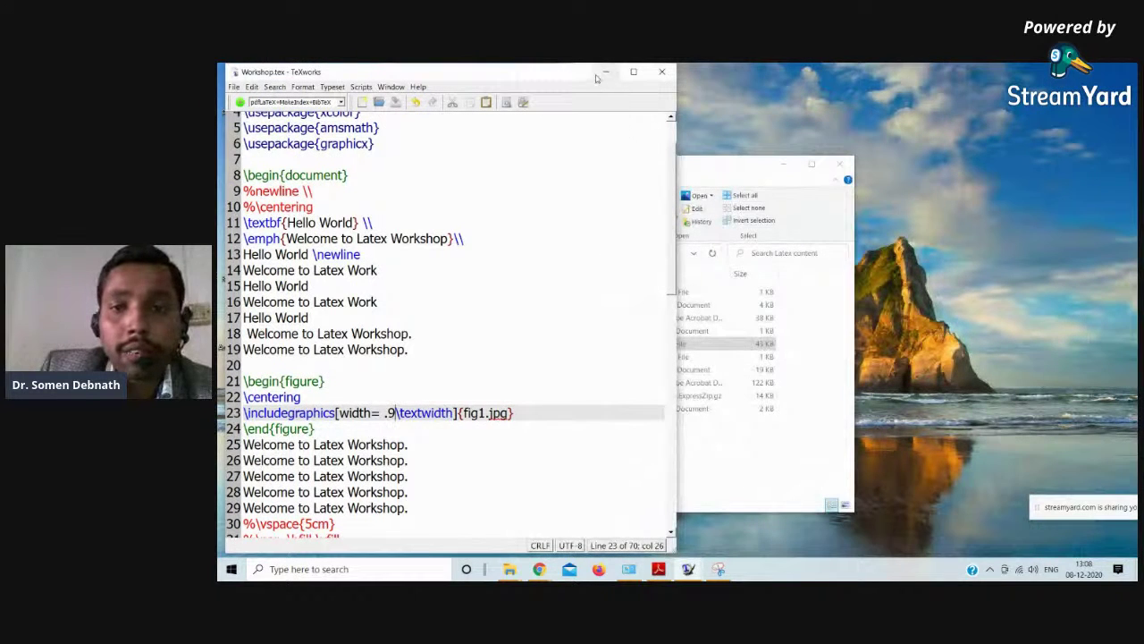
{"action": "left_click", "coordinate": [605, 73]}
{"action": "left_click", "coordinate": [782, 163]}
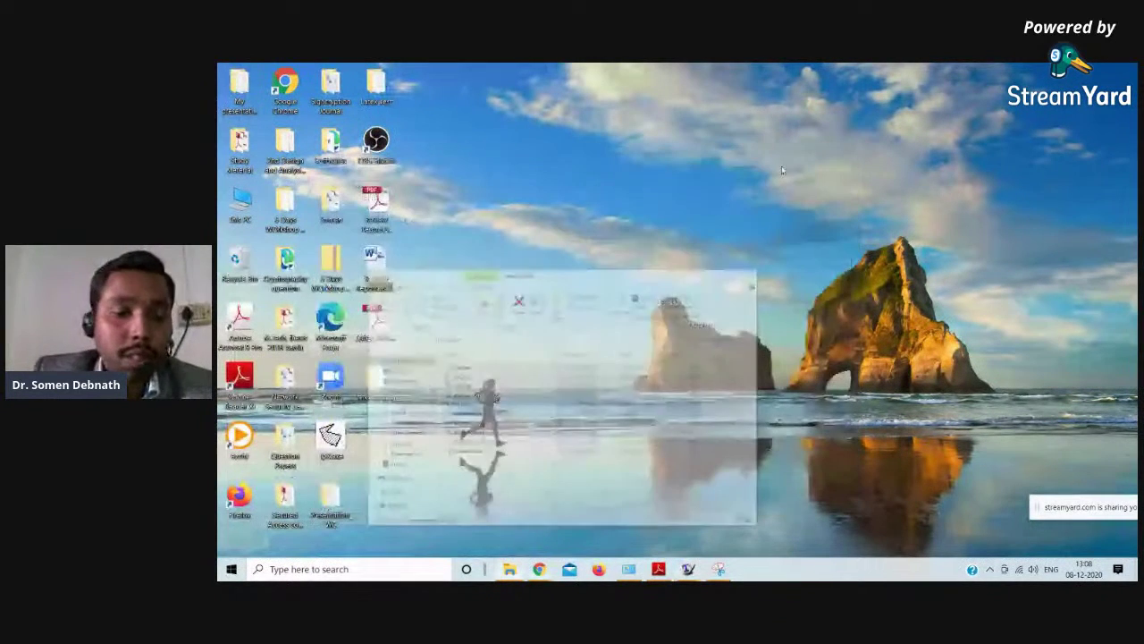
{"action": "left_click", "coordinate": [718, 569]}
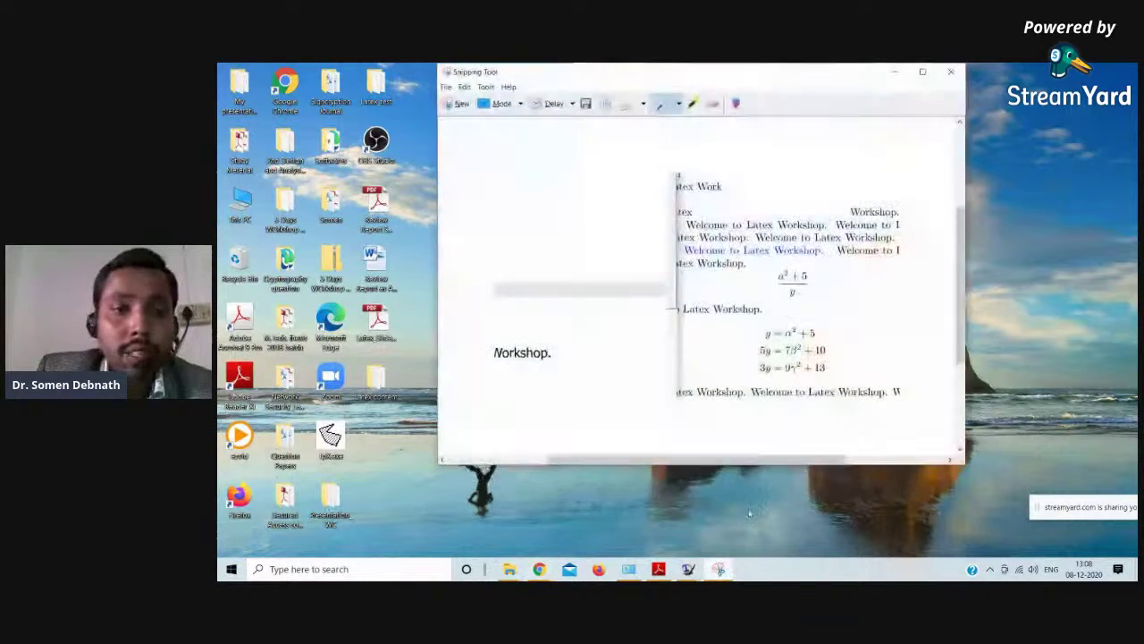
{"action": "left_click", "coordinate": [456, 104]}
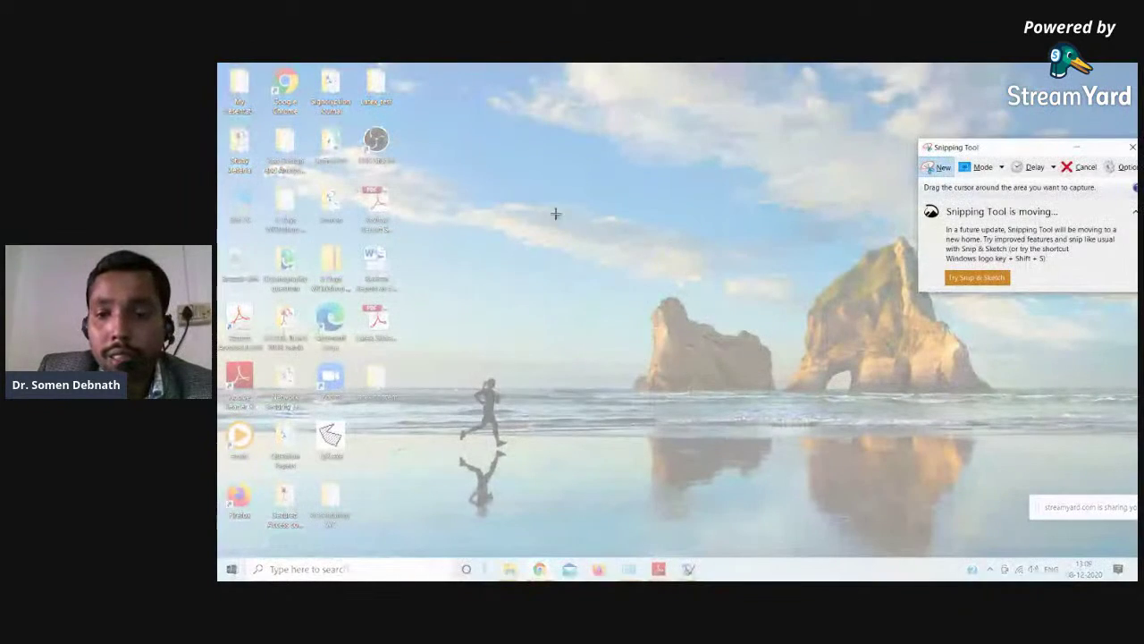
{"action": "left_click_drag", "start_coordinate": [582, 218], "coordinate": [1015, 430]}
- Save the captured snip as a JPEG file named fig2.jpg in the Latex content folder
{"action": "left_click", "coordinate": [534, 132]}
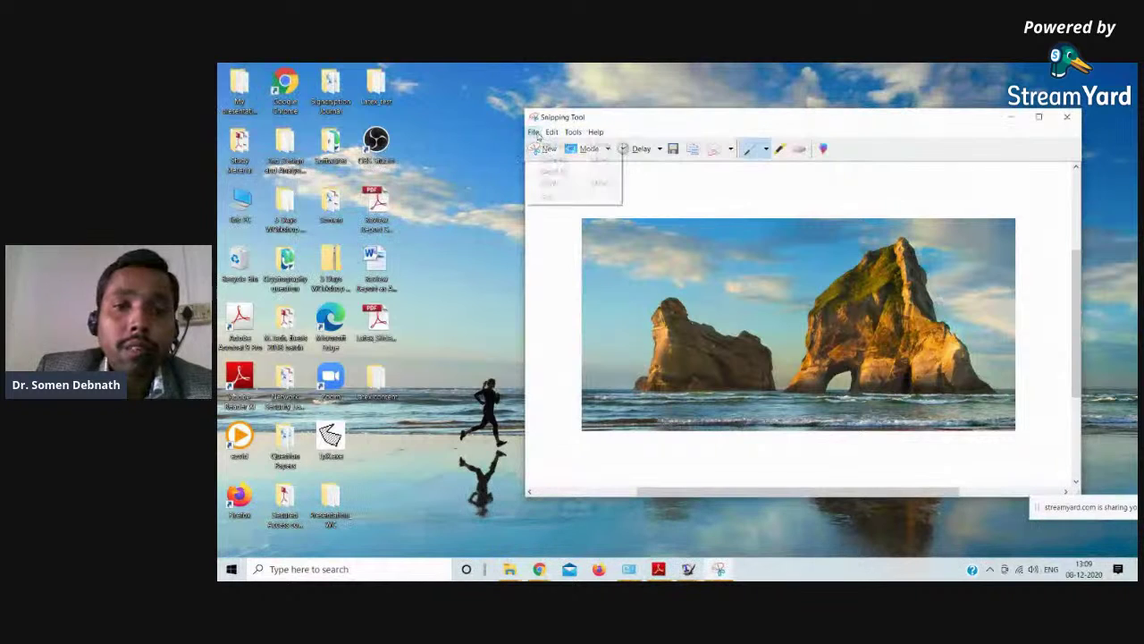
{"action": "left_click", "coordinate": [556, 160]}
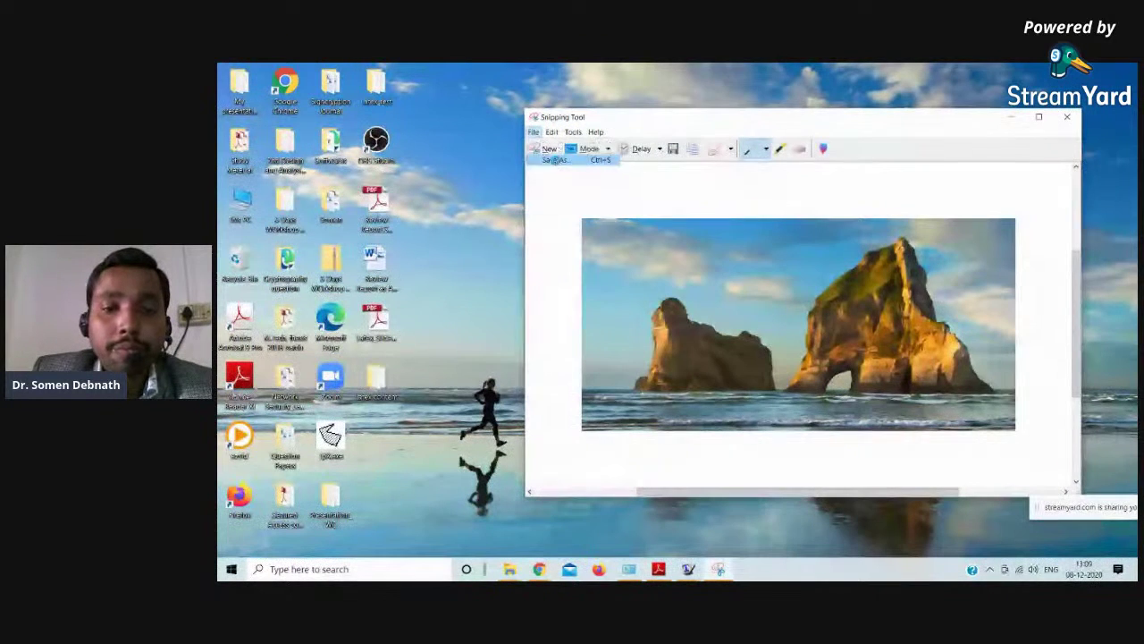
{"action": "left_click", "coordinate": [628, 341]}
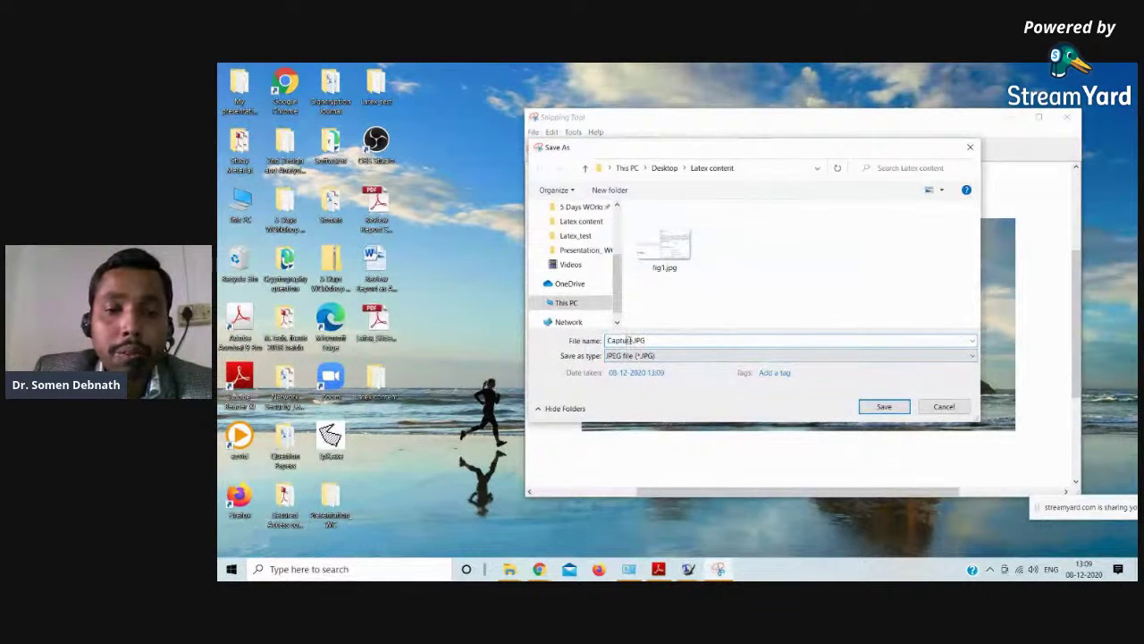
{"action": "double_click", "coordinate": [636, 341]}
{"action": "type", "text": "fig"}
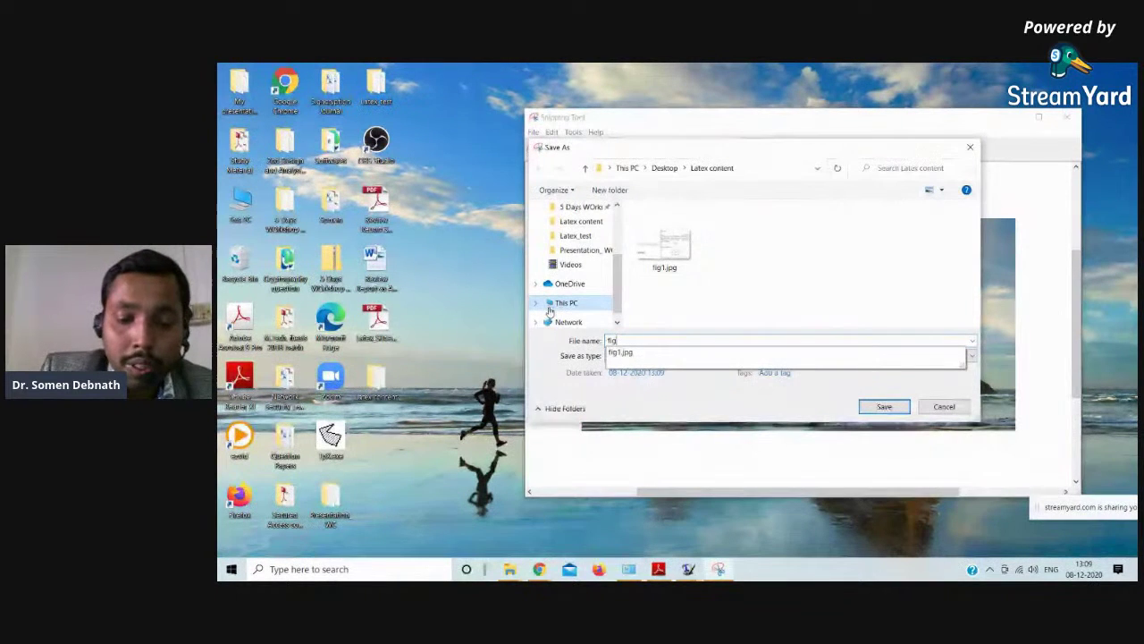
{"action": "type", "text": "2.jpg"}
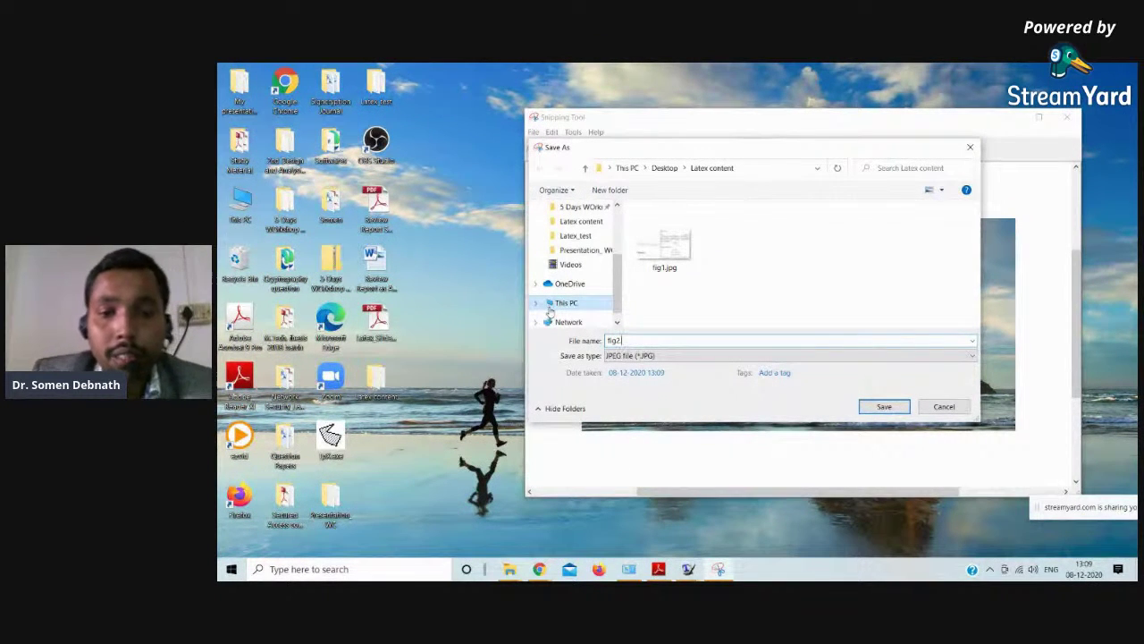
{"action": "left_click", "coordinate": [882, 406]}
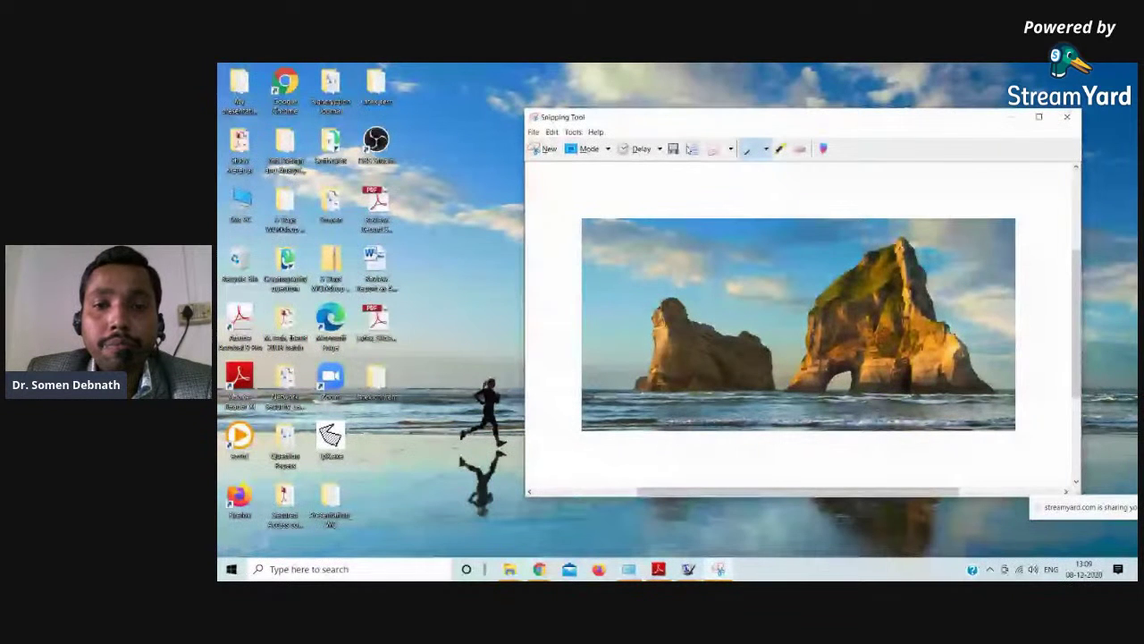
{"action": "left_click", "coordinate": [677, 150]}
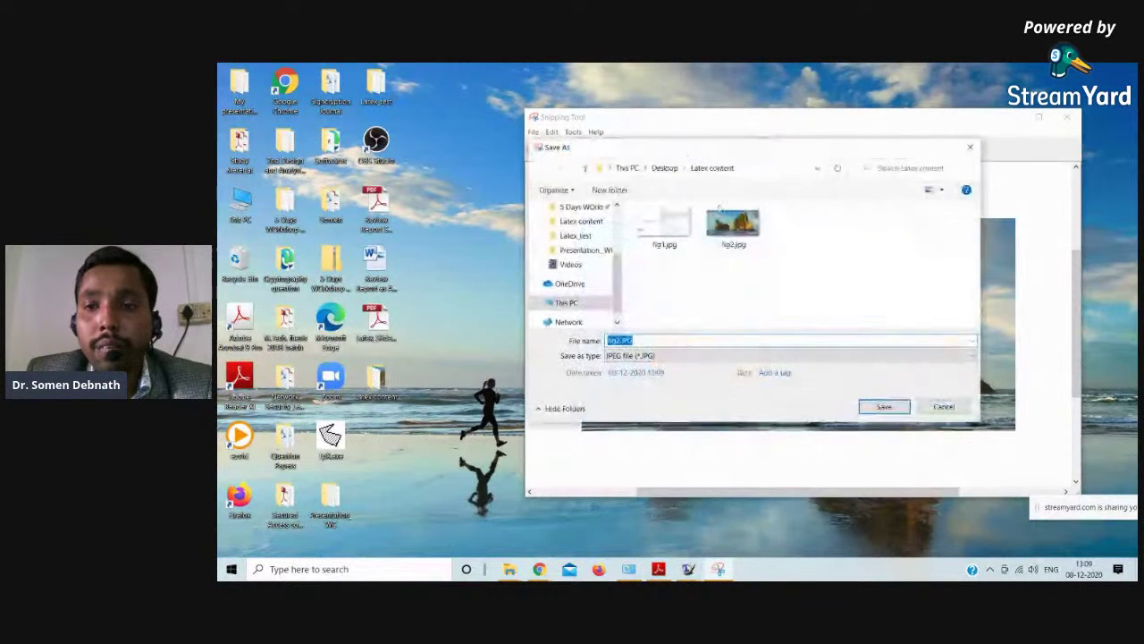
{"action": "left_click", "coordinate": [884, 406]}
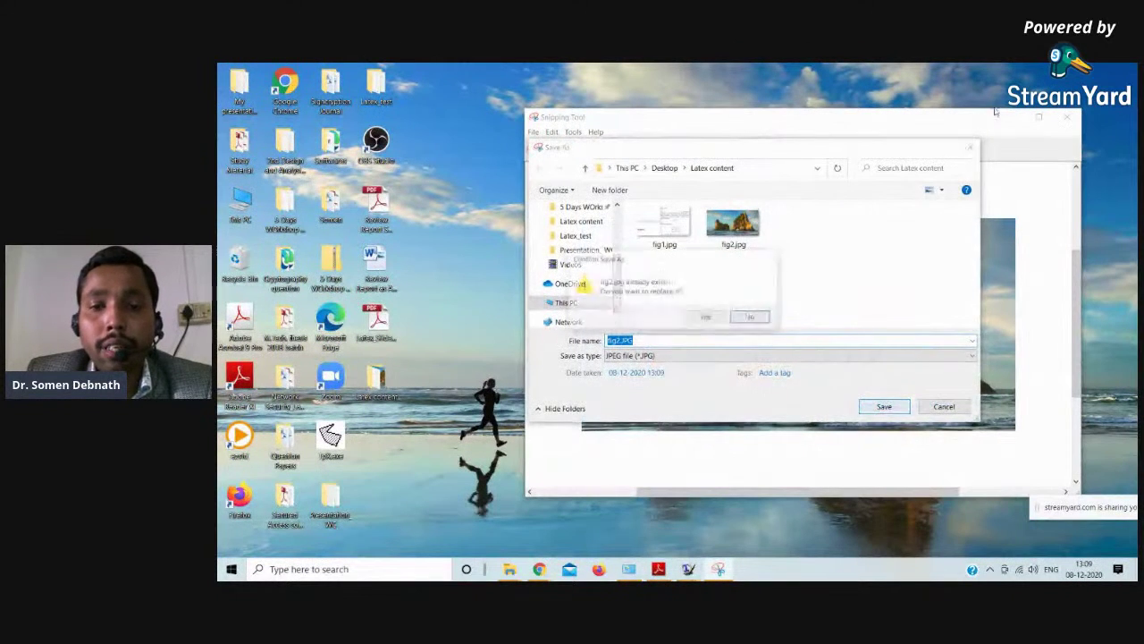
{"action": "left_click", "coordinate": [750, 317]}
{"action": "left_click", "coordinate": [969, 149]}
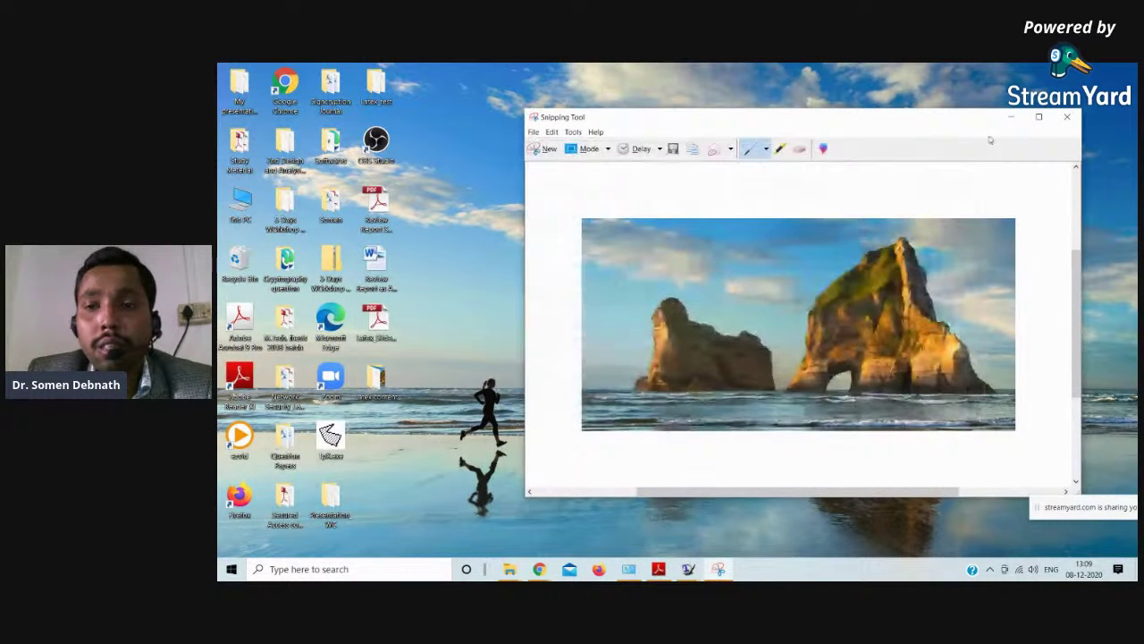
- Close Snipping Tool, switch to the Workshop.pdf preview in TeXworks and jump from the figure to its source line
{"action": "left_click", "coordinate": [1066, 117]}
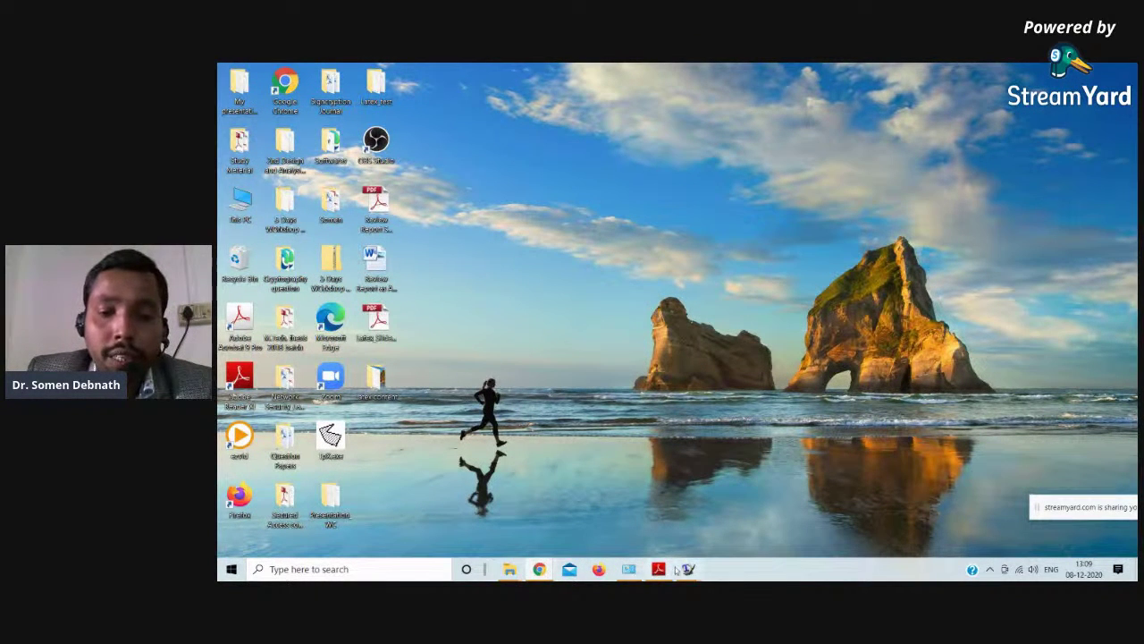
{"action": "mouse_move", "coordinate": [688, 570]}
{"action": "left_click", "coordinate": [735, 511]}
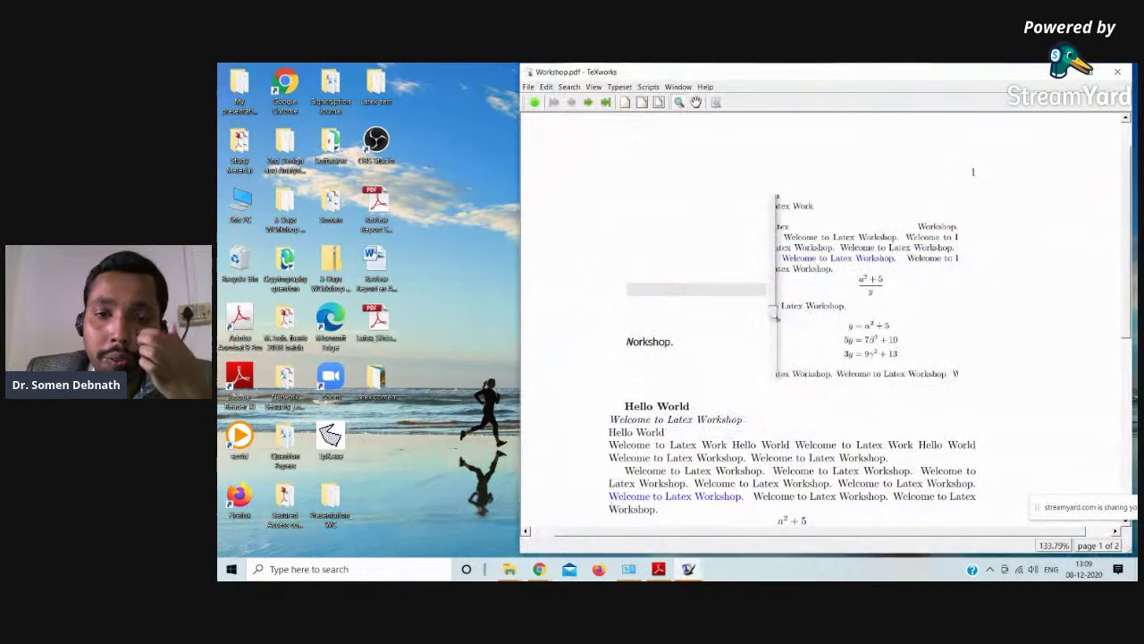
{"action": "right_click", "coordinate": [776, 302]}
{"action": "left_click", "coordinate": [801, 312]}
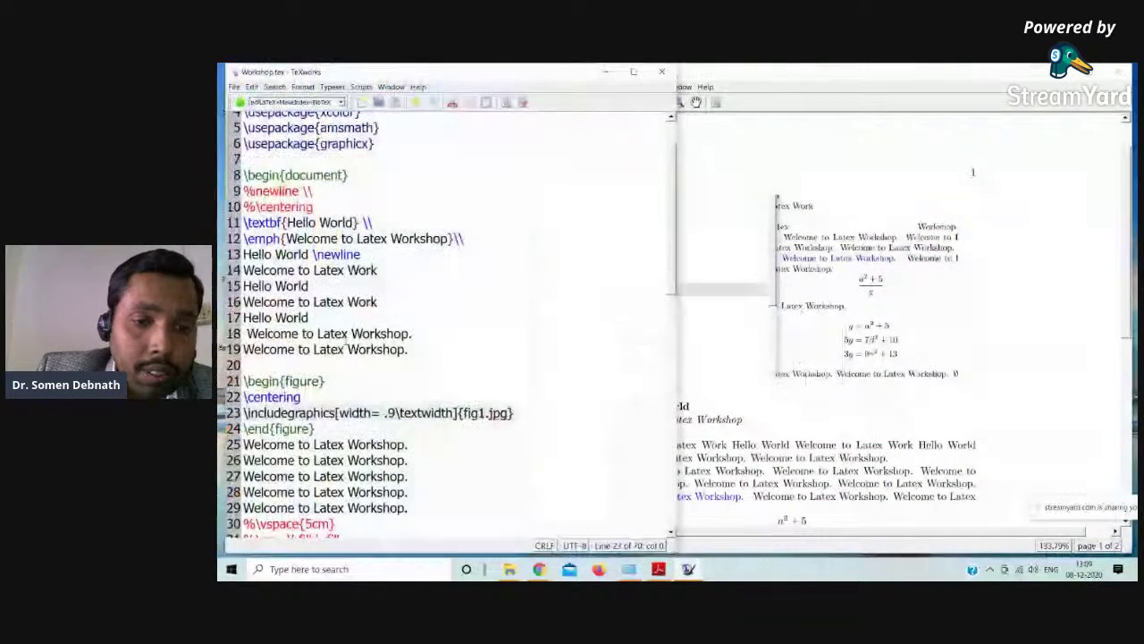
- Duplicate the whole fig1.jpg figure environment directly below its \end{figure} line
{"action": "left_click_drag", "start_coordinate": [523, 412], "coordinate": [243, 413]}
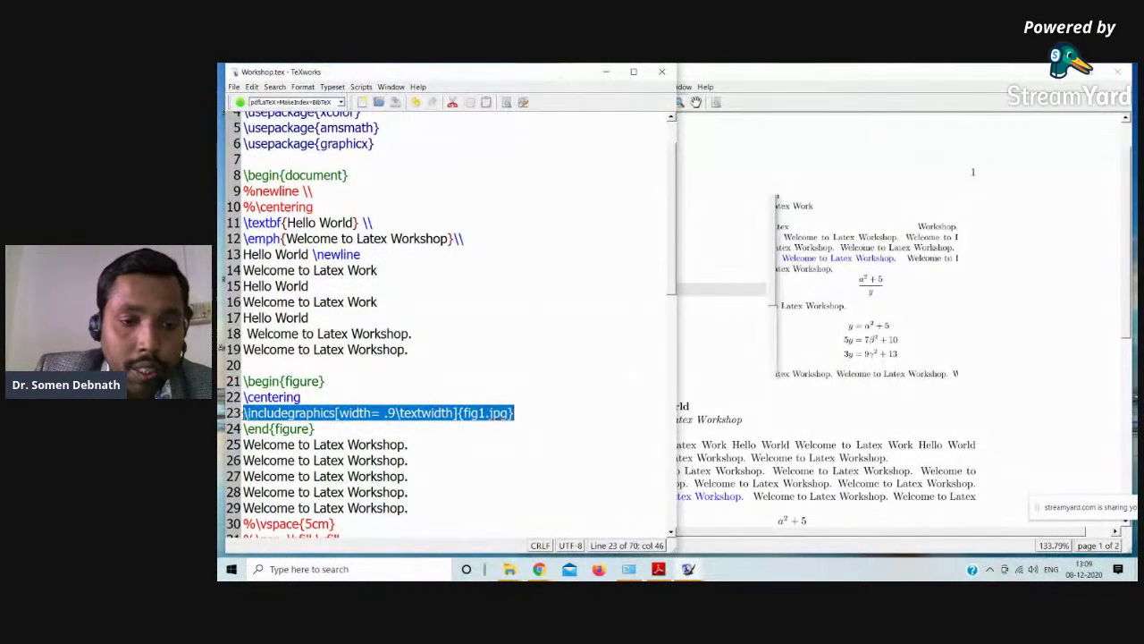
{"action": "left_click_drag", "start_coordinate": [316, 430], "coordinate": [251, 382]}
{"action": "key", "text": "ctrl+c"}
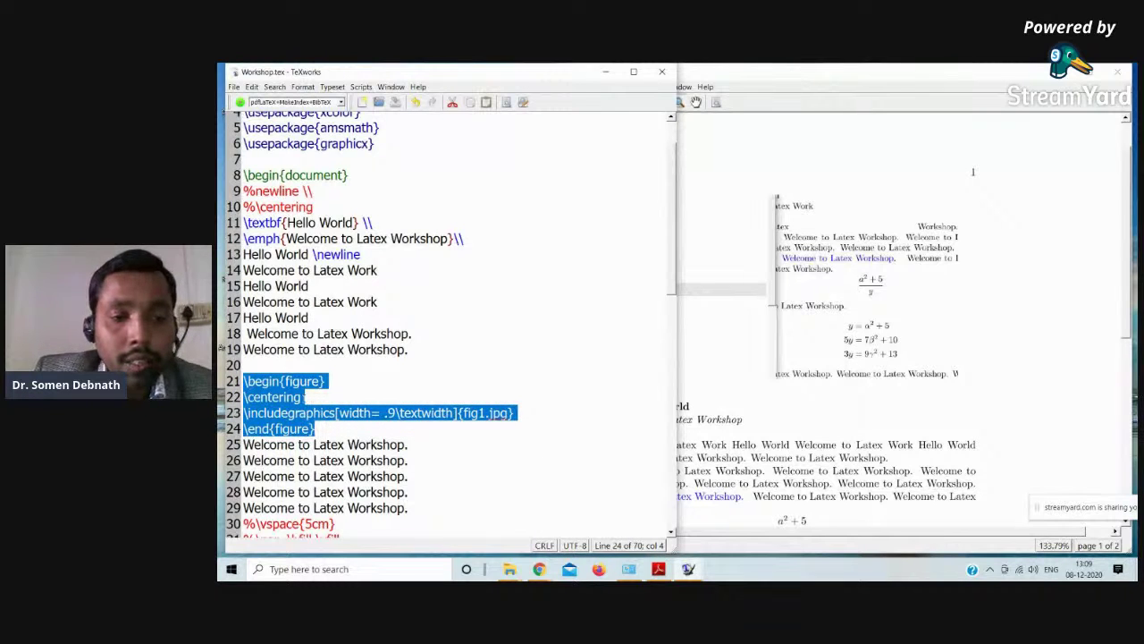
{"action": "left_click", "coordinate": [328, 427]}
{"action": "key", "text": "Return"}
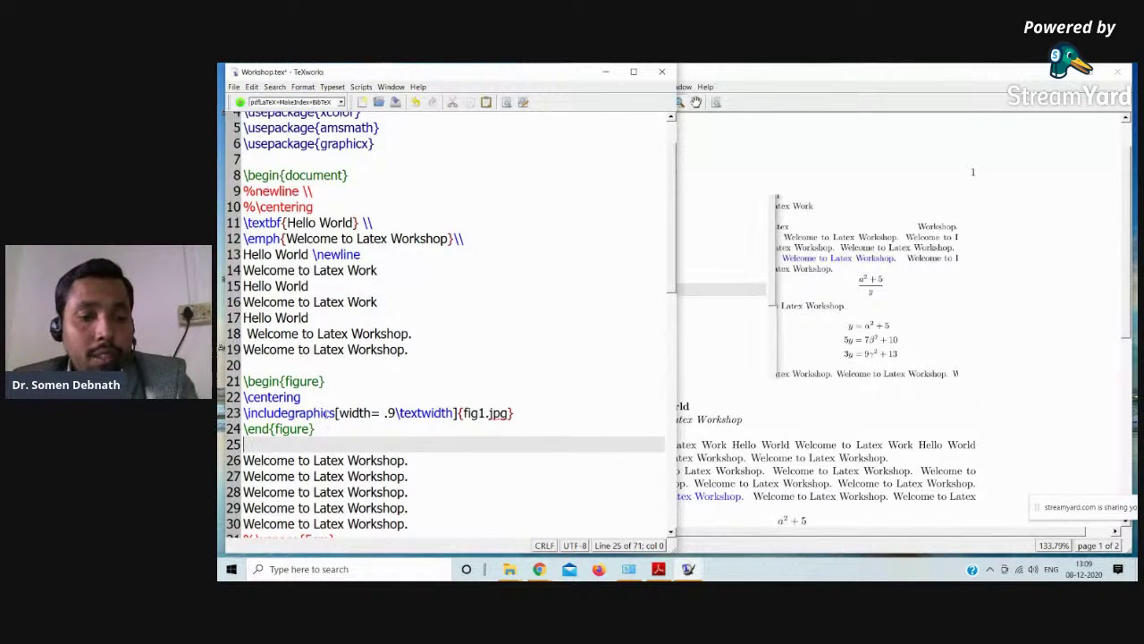
{"action": "key", "text": "ctrl+v"}
{"action": "scroll", "coordinate": [368, 402], "scroll_direction": "down", "scroll_amount": 3}
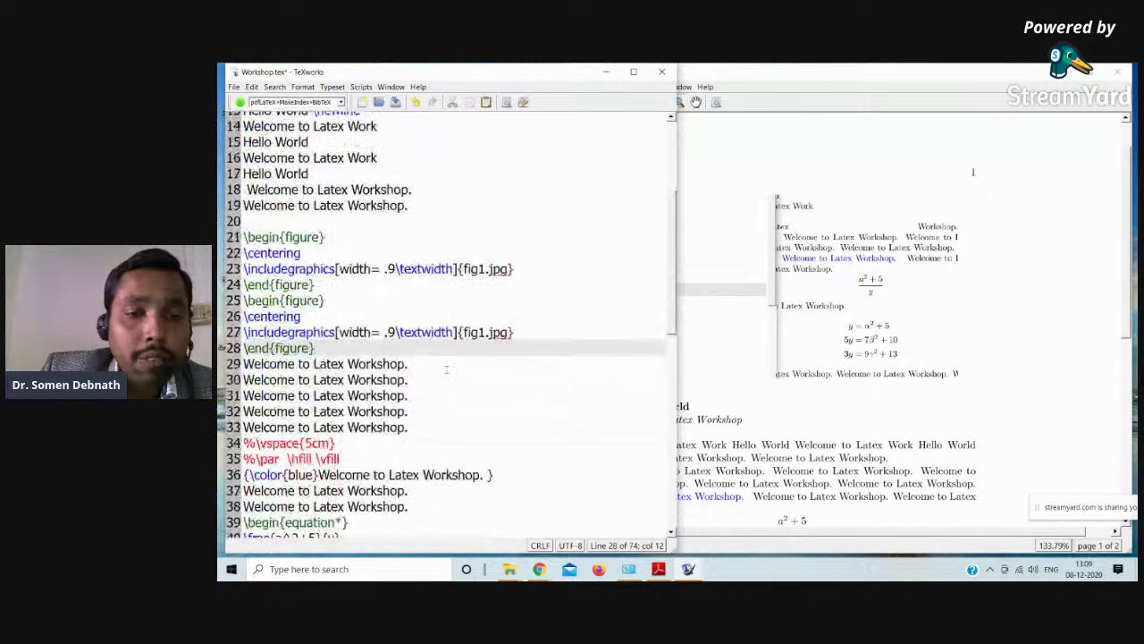
- Change the image file in the duplicated figure to fig2.JPG and typeset the document
{"action": "left_click_drag", "start_coordinate": [479, 332], "coordinate": [485, 331]}
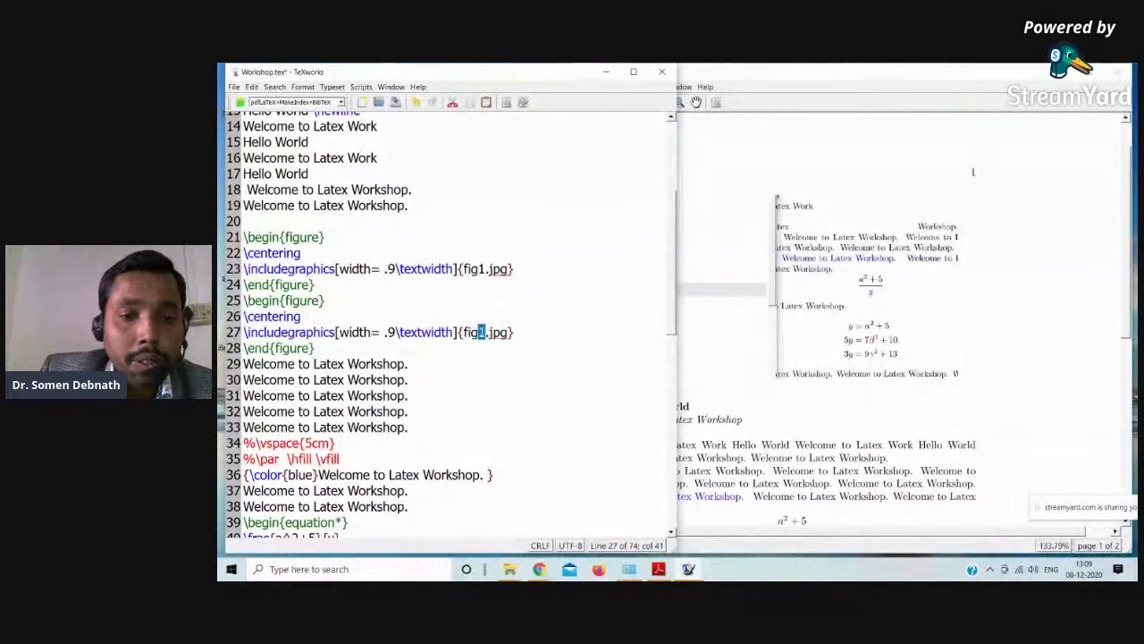
{"action": "type", "text": "2"}
{"action": "double_click", "coordinate": [498, 331]}
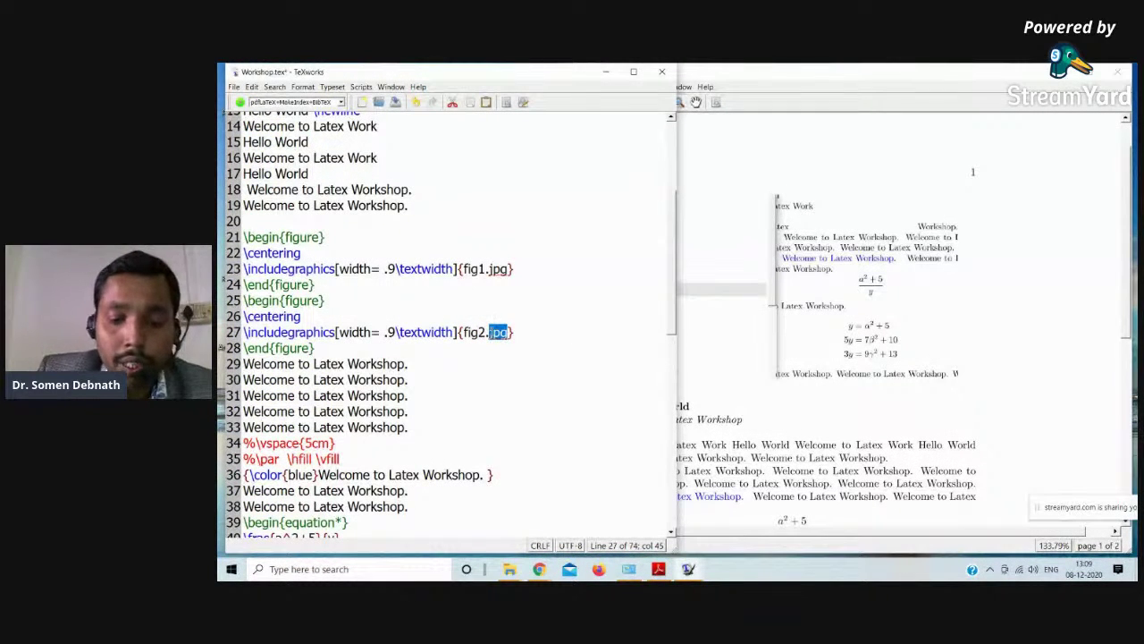
{"action": "type", "text": "JPG"}
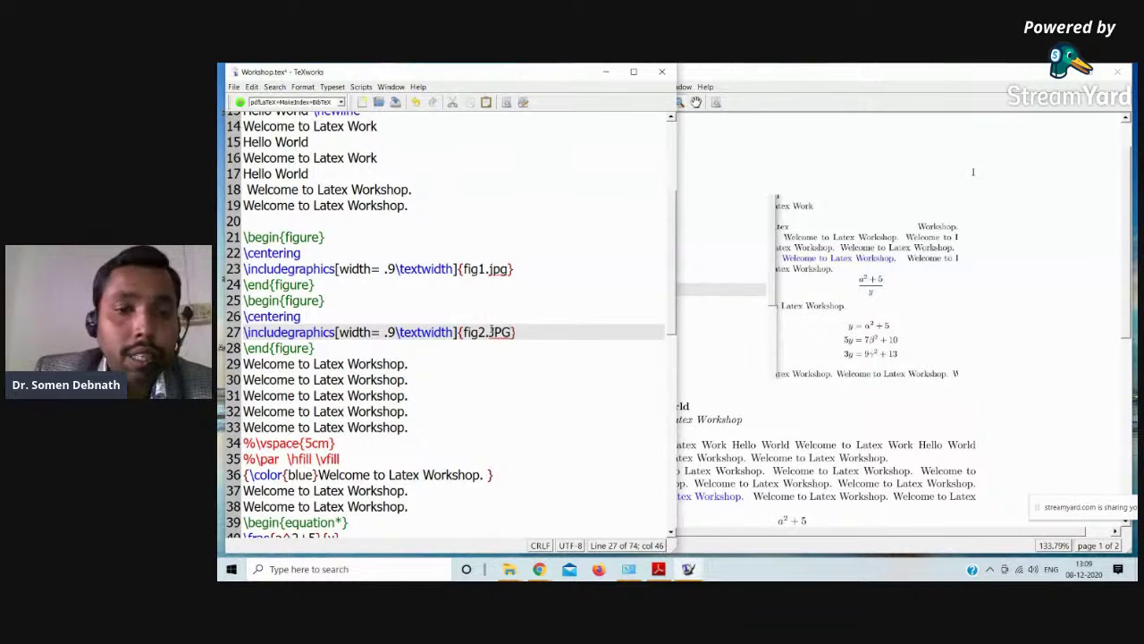
{"action": "key", "text": "ctrl+t"}
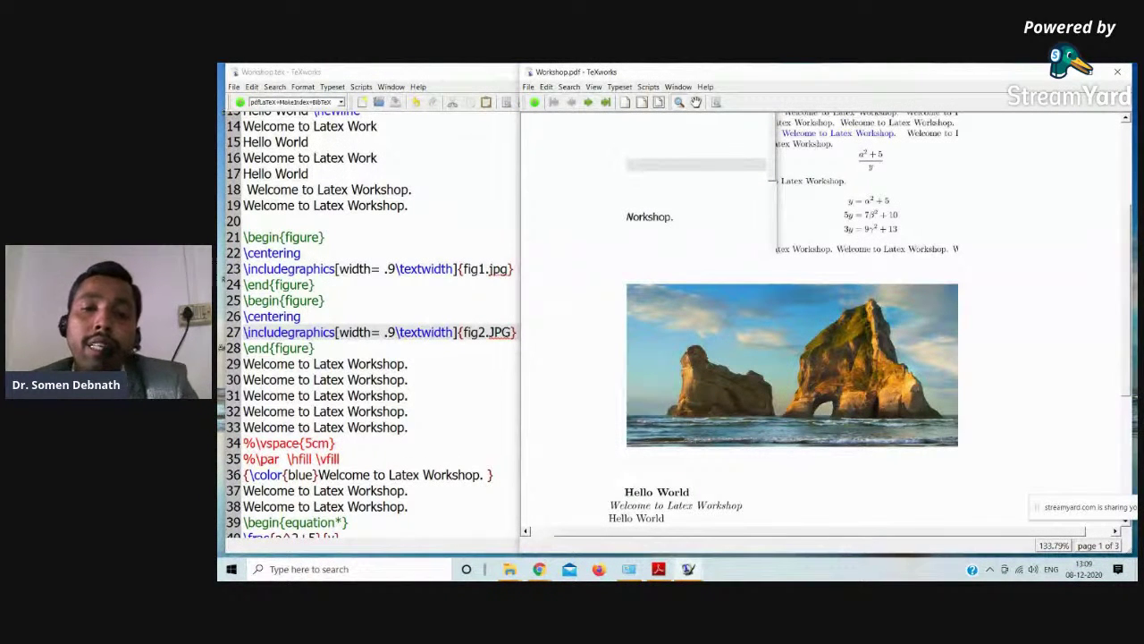
- Insert an empty \caption{} command below the fig1.jpg \includegraphics line, leaving no blank line before \end{figure}
{"action": "left_click", "coordinate": [336, 332]}
{"action": "left_click", "coordinate": [526, 269]}
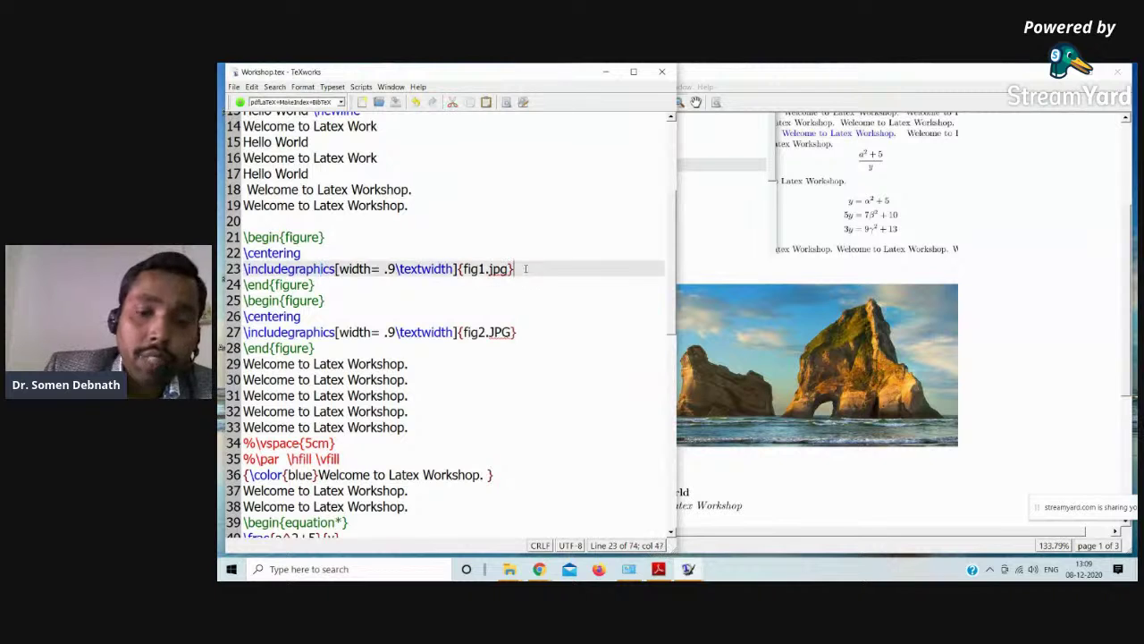
{"action": "key", "text": "Return"}
{"action": "type", "text": "\\"}
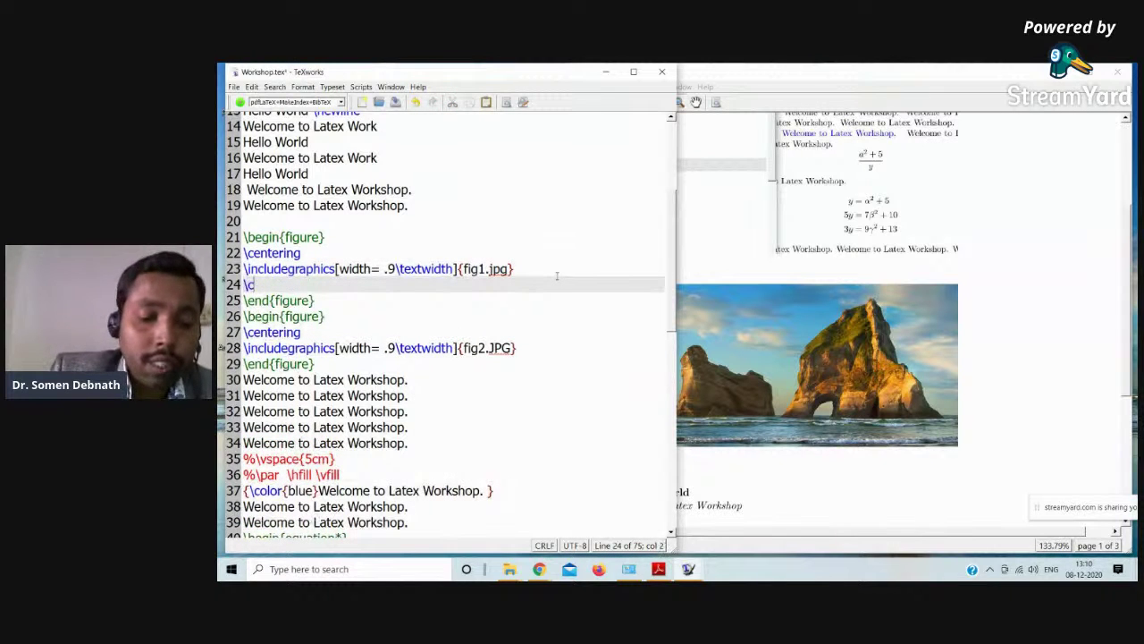
{"action": "type", "text": "cap"}
{"action": "key", "text": "Tab"}
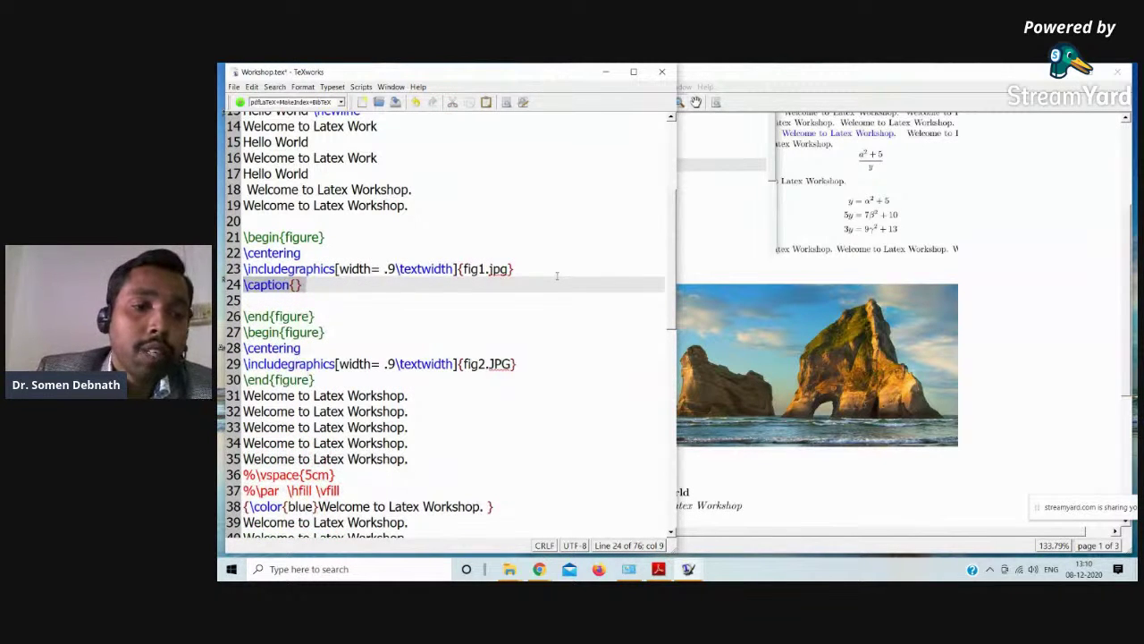
{"action": "left_click", "coordinate": [284, 302]}
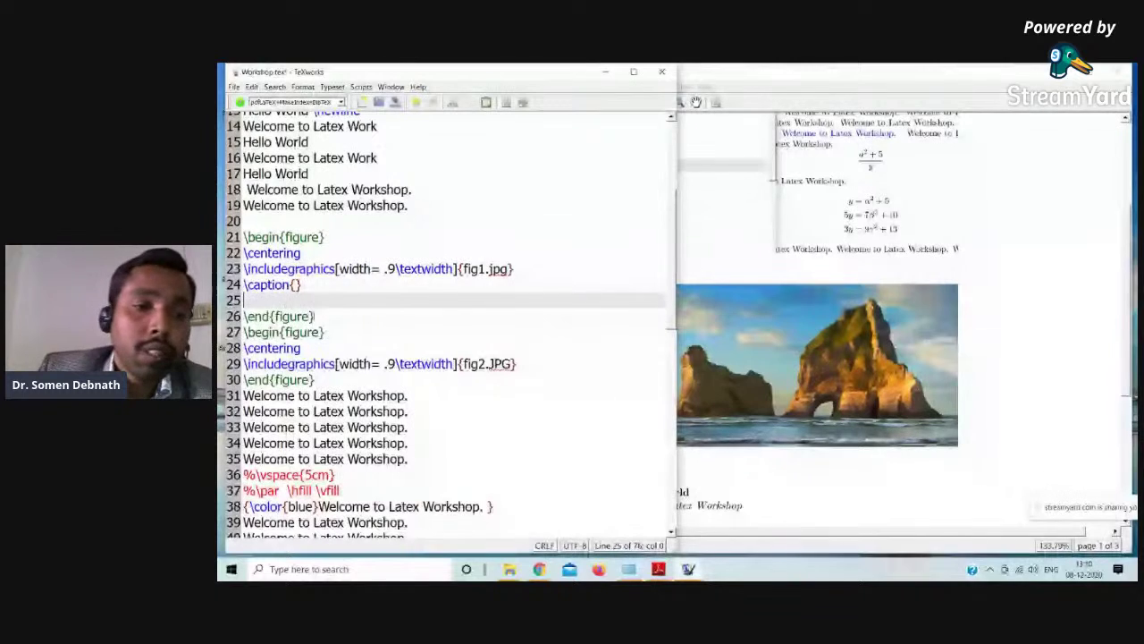
{"action": "key", "text": "BackSpace"}
- Enter "Figure of something" as the caption text of the first figure and typeset the document
{"action": "key", "text": "Left"}
{"action": "type", "text": "Figu"}
{"action": "type", "text": "re of "}
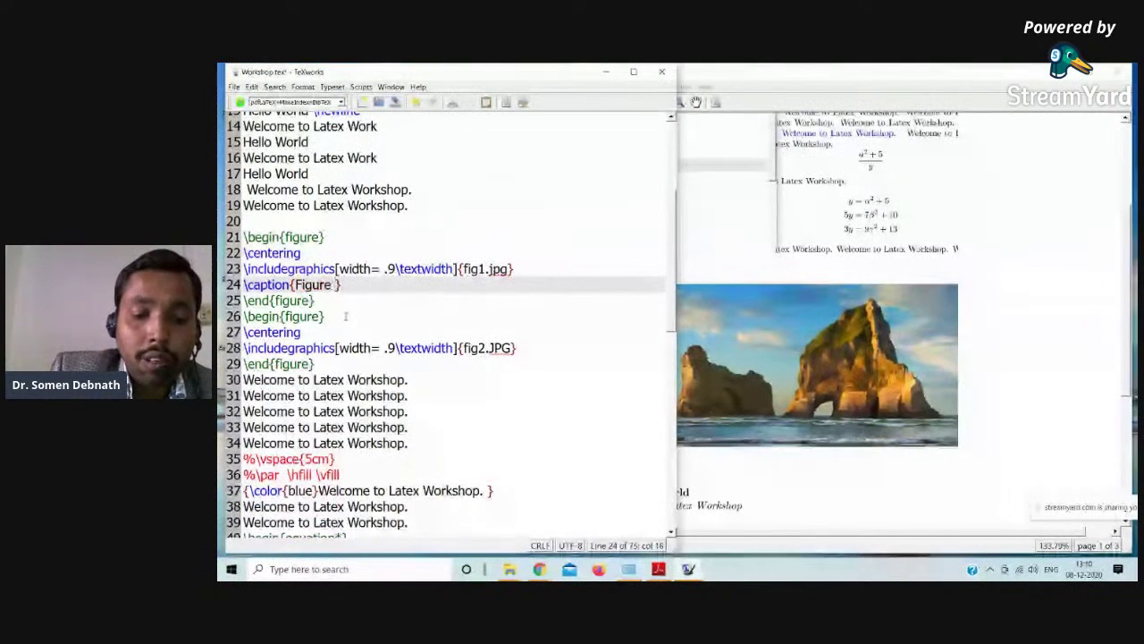
{"action": "type", "text": "some"}
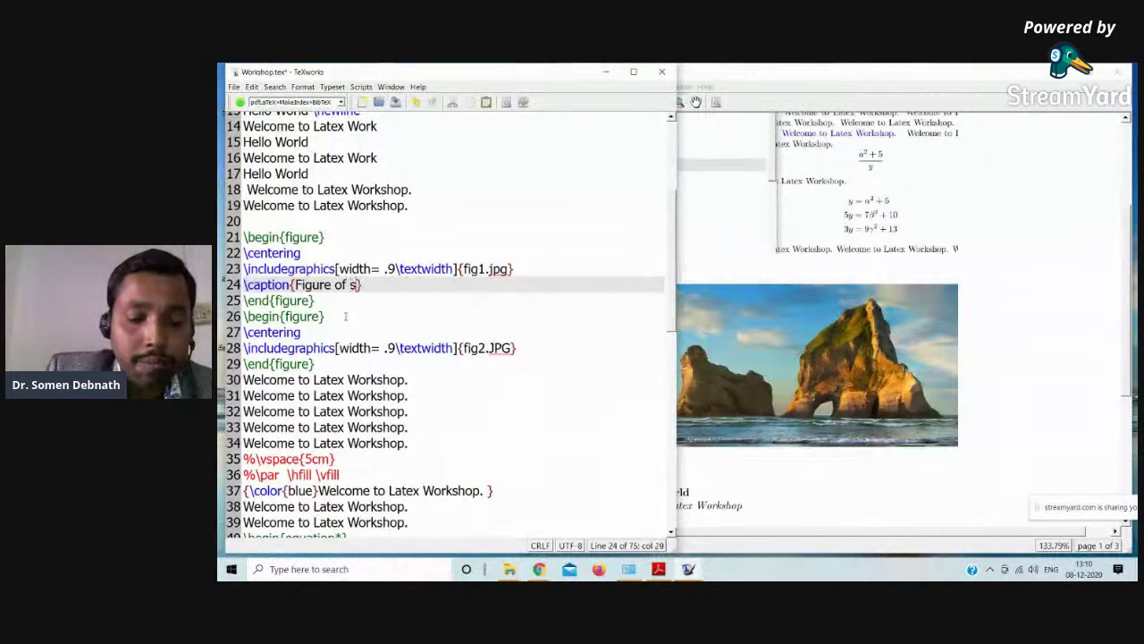
{"action": "type", "text": "thing"}
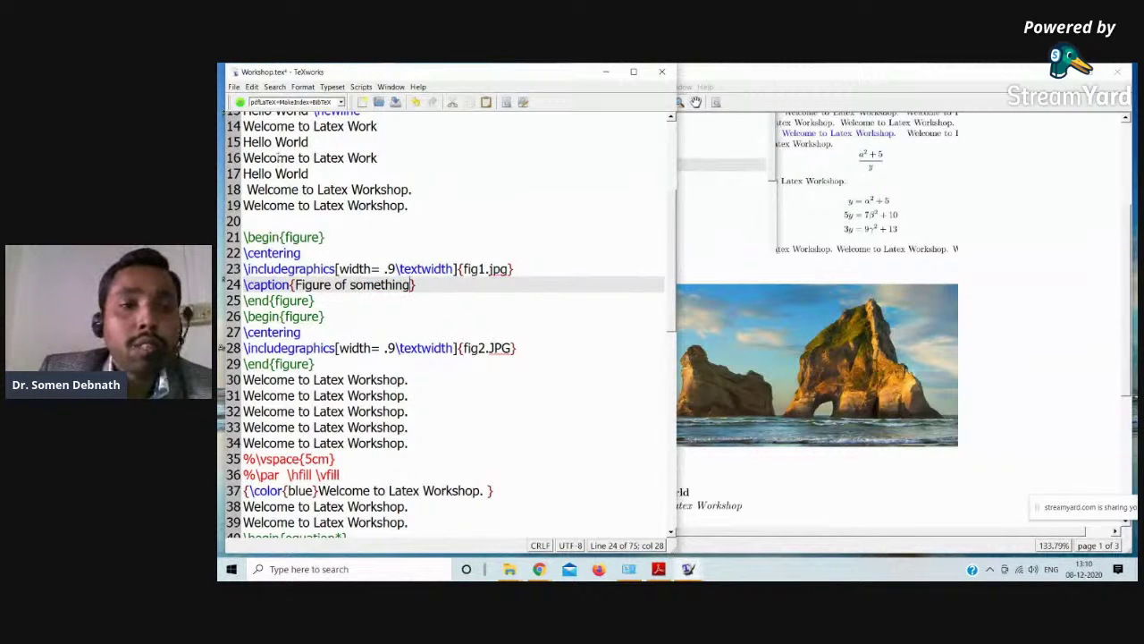
{"action": "key", "text": "ctrl+t"}
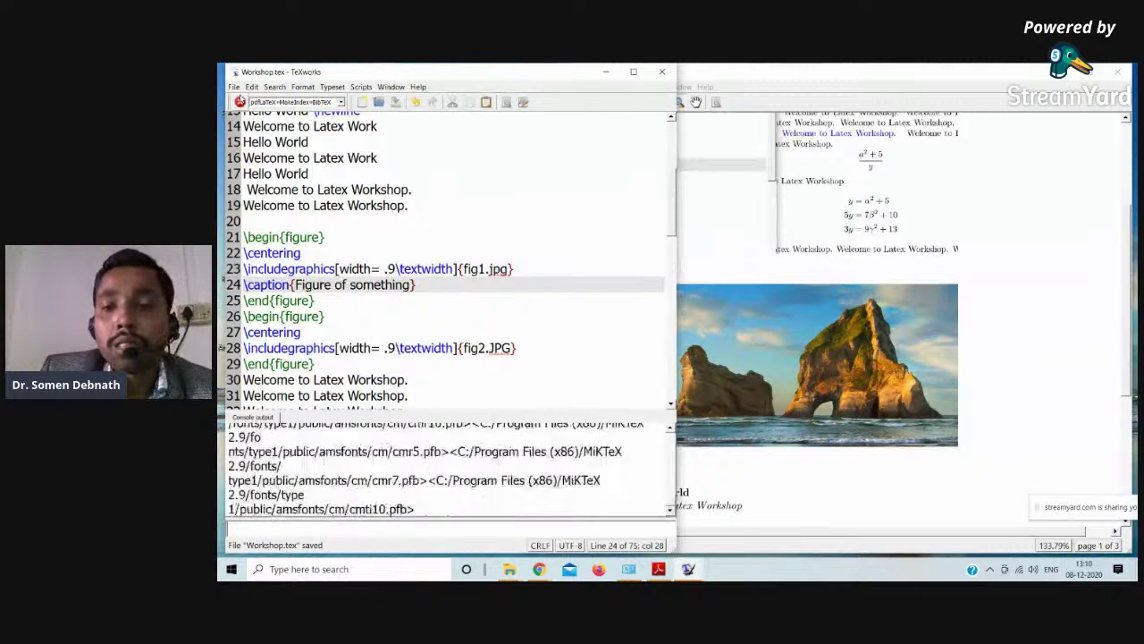
- Move the \caption line above the fig1.jpg \includegraphics line, remove the leftover blank line and typeset the document
{"action": "left_click", "coordinate": [371, 348]}
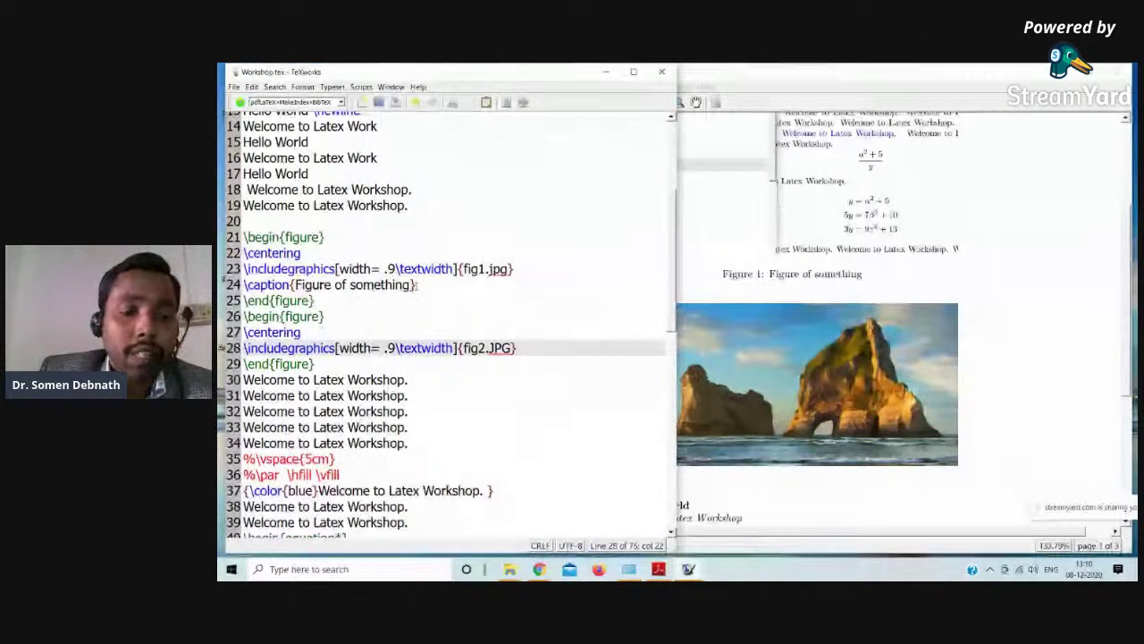
{"action": "left_click_drag", "start_coordinate": [417, 284], "coordinate": [243, 284]}
{"action": "key", "text": "ctrl+x"}
{"action": "left_click", "coordinate": [310, 253]}
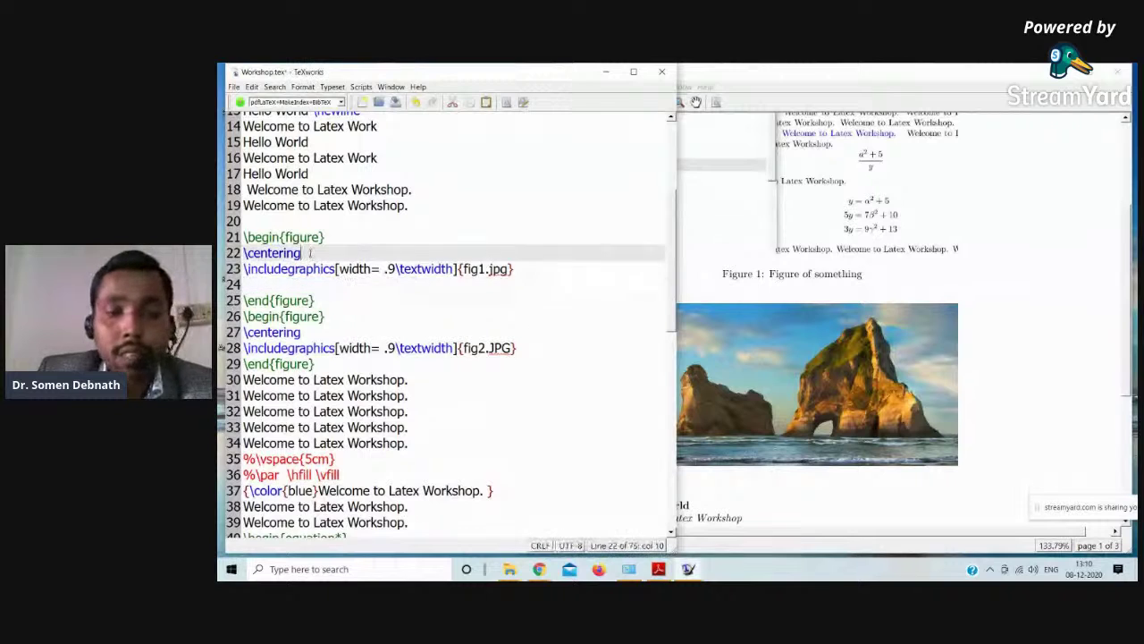
{"action": "key", "text": "Return"}
{"action": "key", "text": "ctrl+v"}
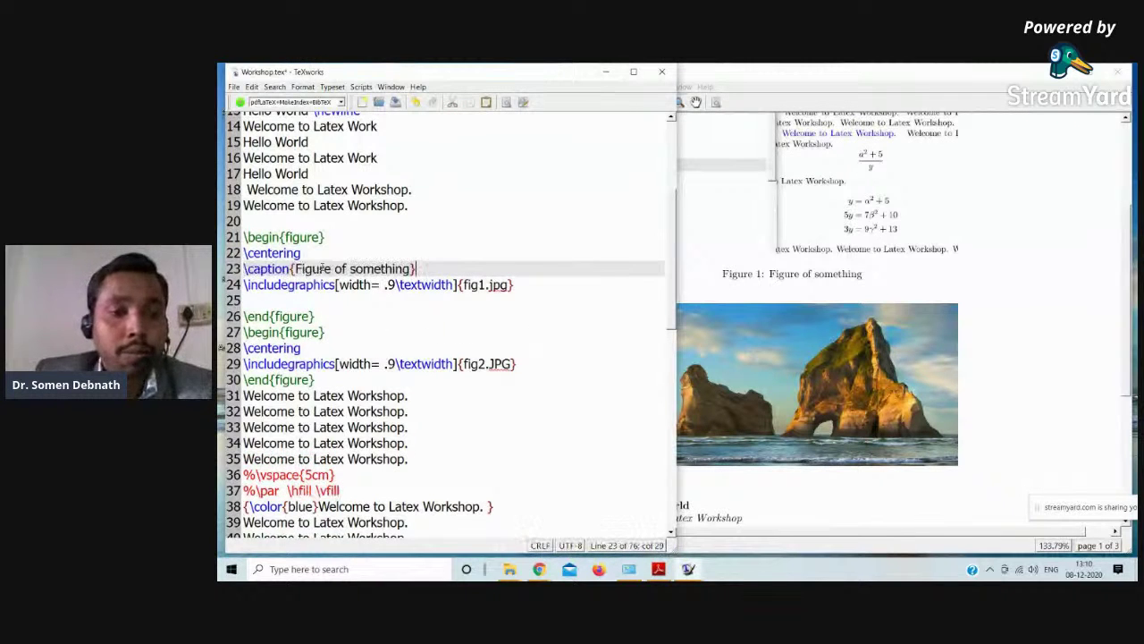
{"action": "left_click", "coordinate": [284, 299]}
{"action": "key", "text": "BackSpace"}
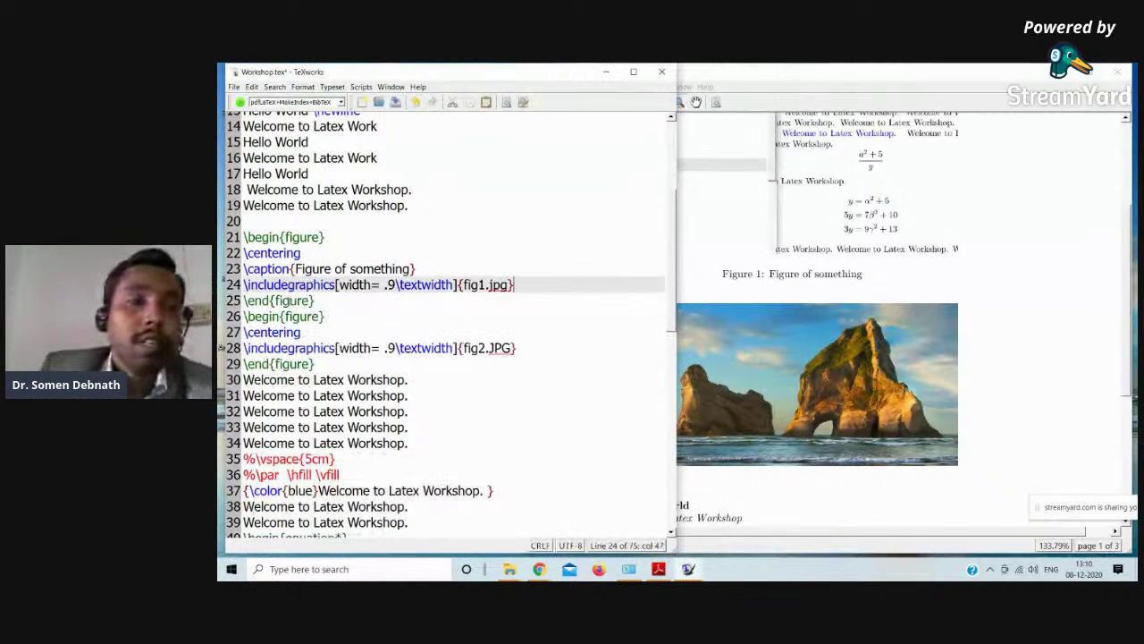
{"action": "key", "text": "ctrl+t"}
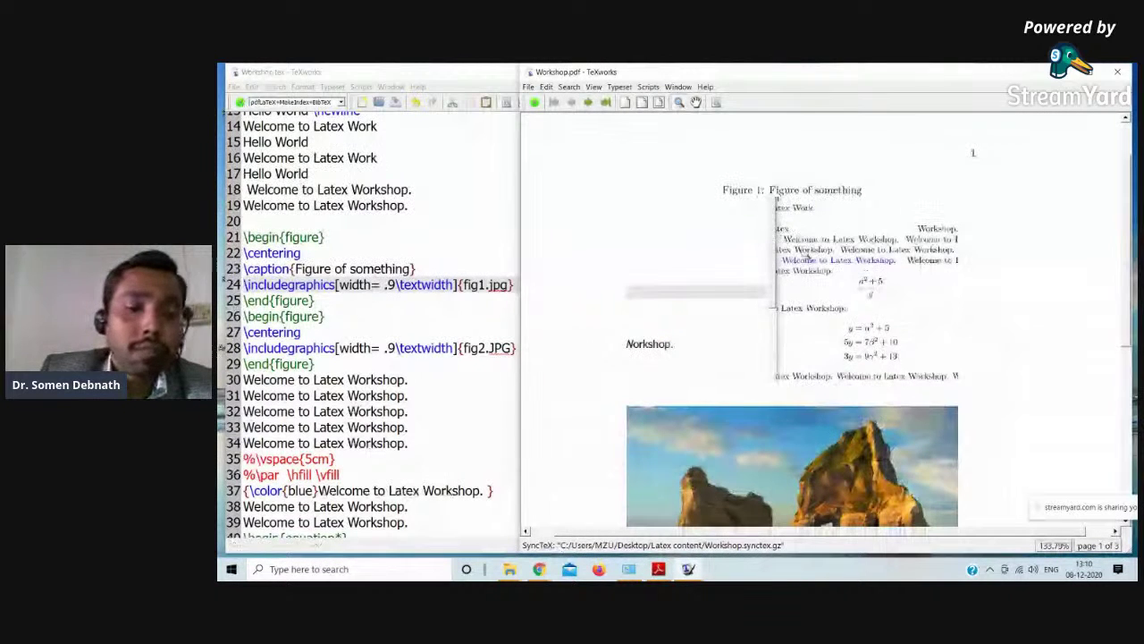
- Jump from the sea rocks picture in the PDF preview to its \includegraphics line in the source
{"action": "scroll", "coordinate": [443, 400], "scroll_direction": "down", "scroll_amount": 2}
{"action": "scroll", "coordinate": [442, 399], "scroll_direction": "down", "scroll_amount": 2}
{"action": "right_click", "coordinate": [795, 413]}
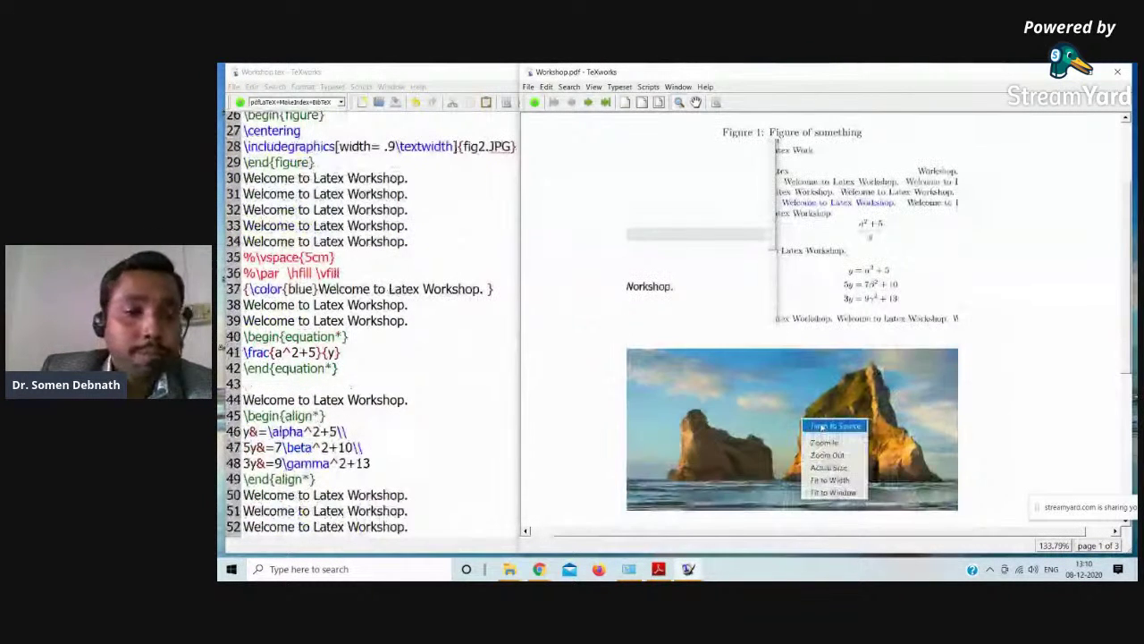
{"action": "left_click", "coordinate": [818, 424]}
{"action": "scroll", "coordinate": [355, 264], "scroll_direction": "up", "scroll_amount": 2}
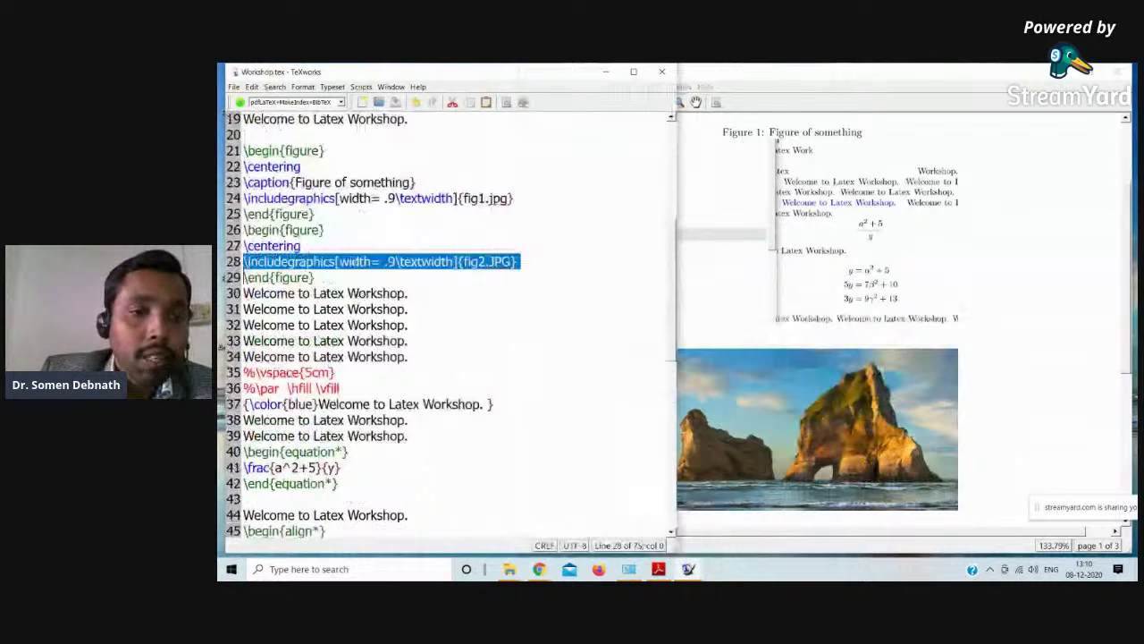
- Add a \caption command reading "Figure" above the fig2.JPG \includegraphics line and typeset the document
{"action": "left_click", "coordinate": [330, 242]}
{"action": "key", "text": "Return"}
{"action": "type", "text": "\\"}
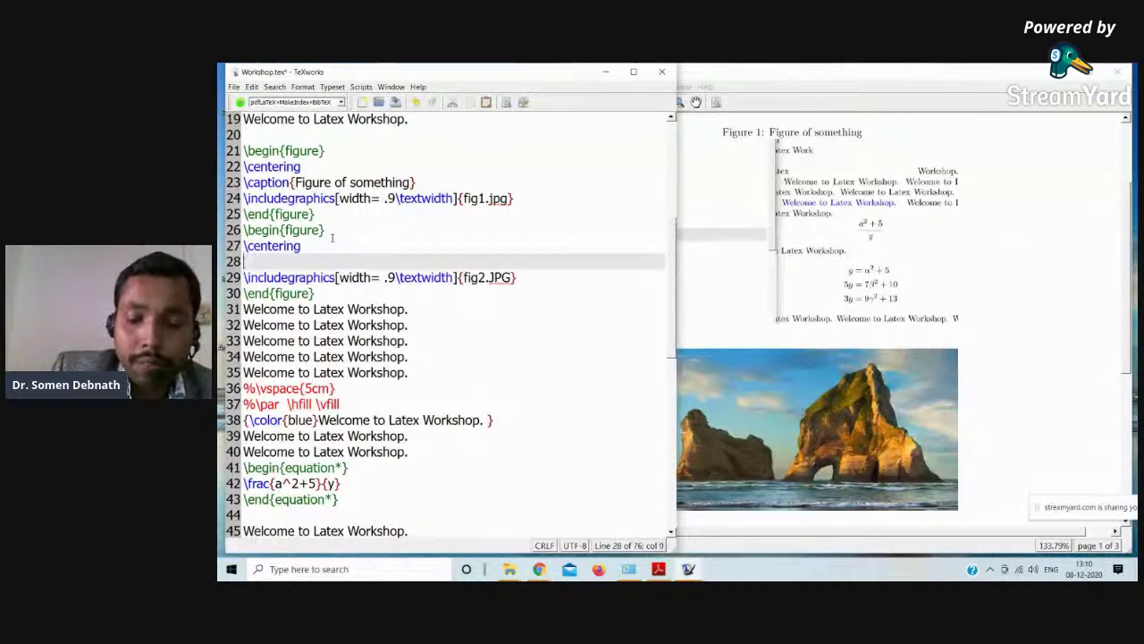
{"action": "type", "text": "ca"}
{"action": "key", "text": "Tab"}
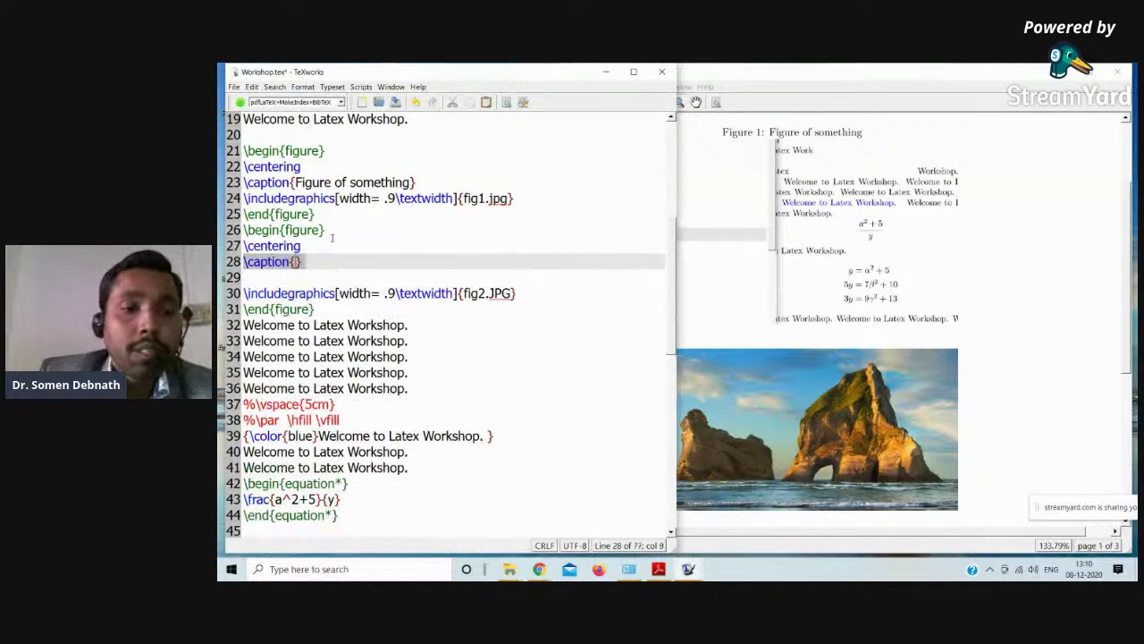
{"action": "type", "text": "Figure"}
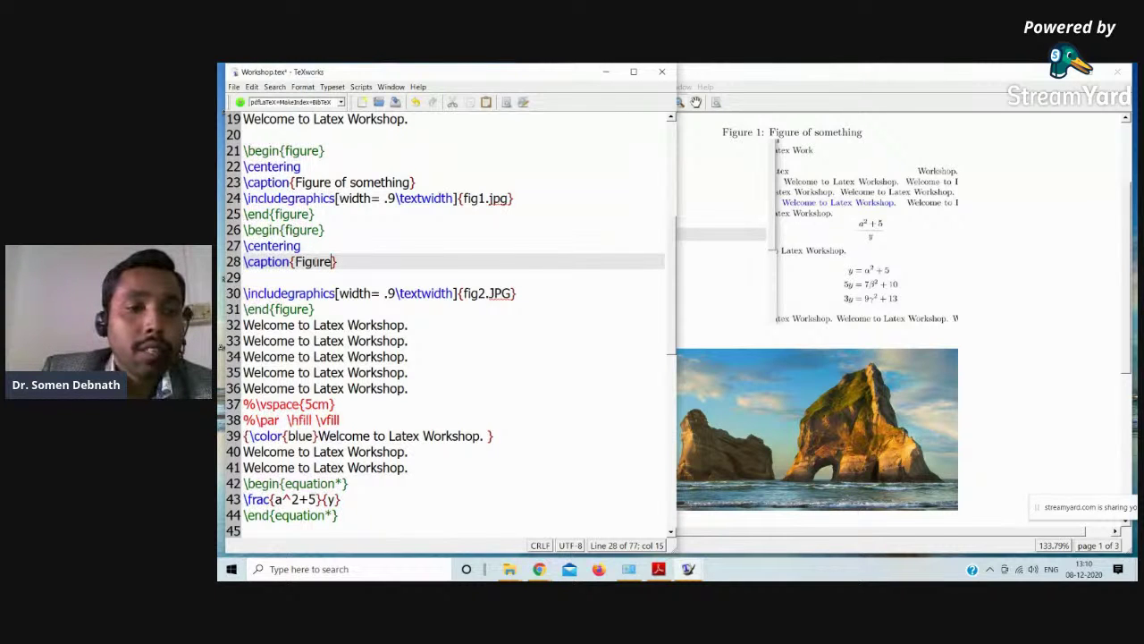
{"action": "left_click", "coordinate": [239, 102]}
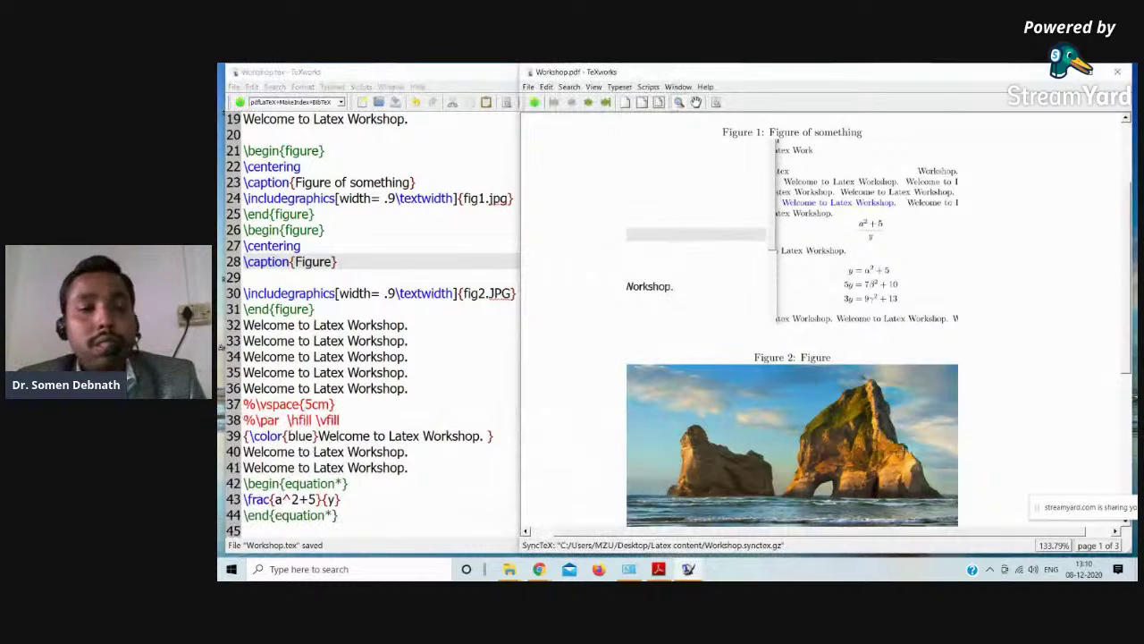
- Remove the blank line between the \caption and \includegraphics lines of the second figure
{"action": "left_click", "coordinate": [277, 289]}
{"action": "left_click", "coordinate": [277, 279]}
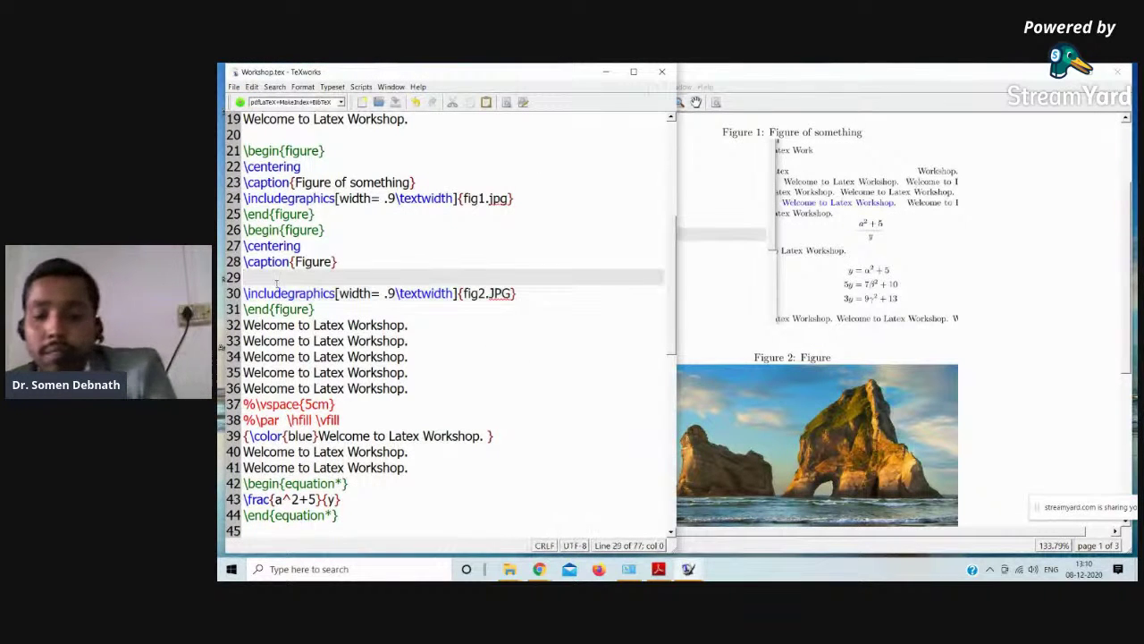
{"action": "key", "text": "BackSpace"}
{"action": "left_click", "coordinate": [344, 292]}
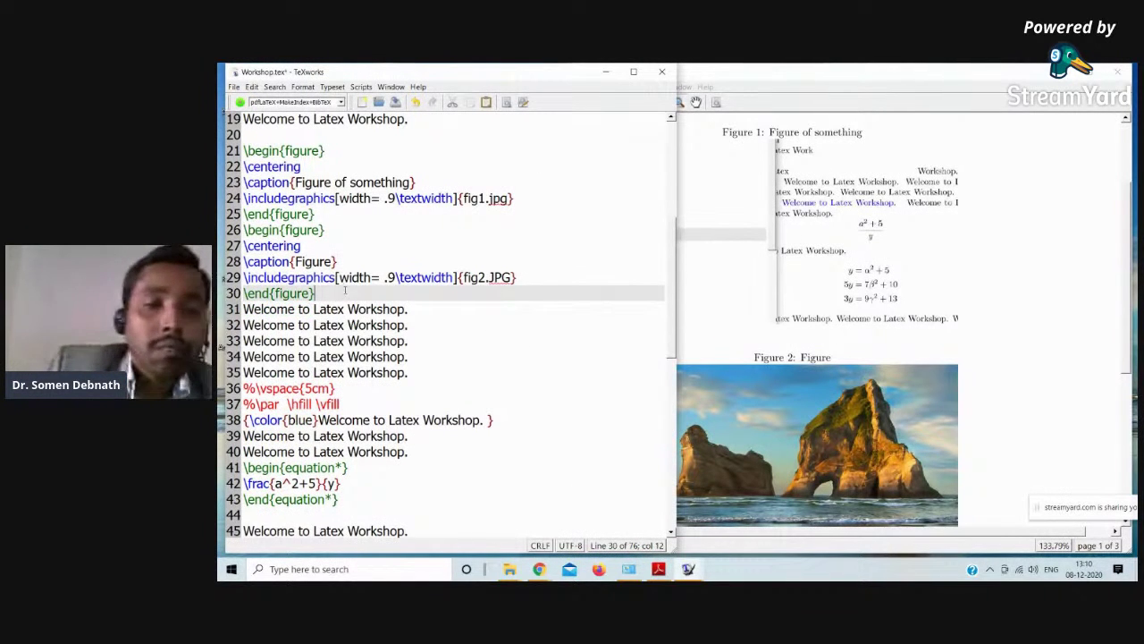
- Add \label{fig_2} below the fig2.JPG \includegraphics line and typeset the document
{"action": "left_click", "coordinate": [530, 279]}
{"action": "key", "text": "Return"}
{"action": "type", "text": "\\"}
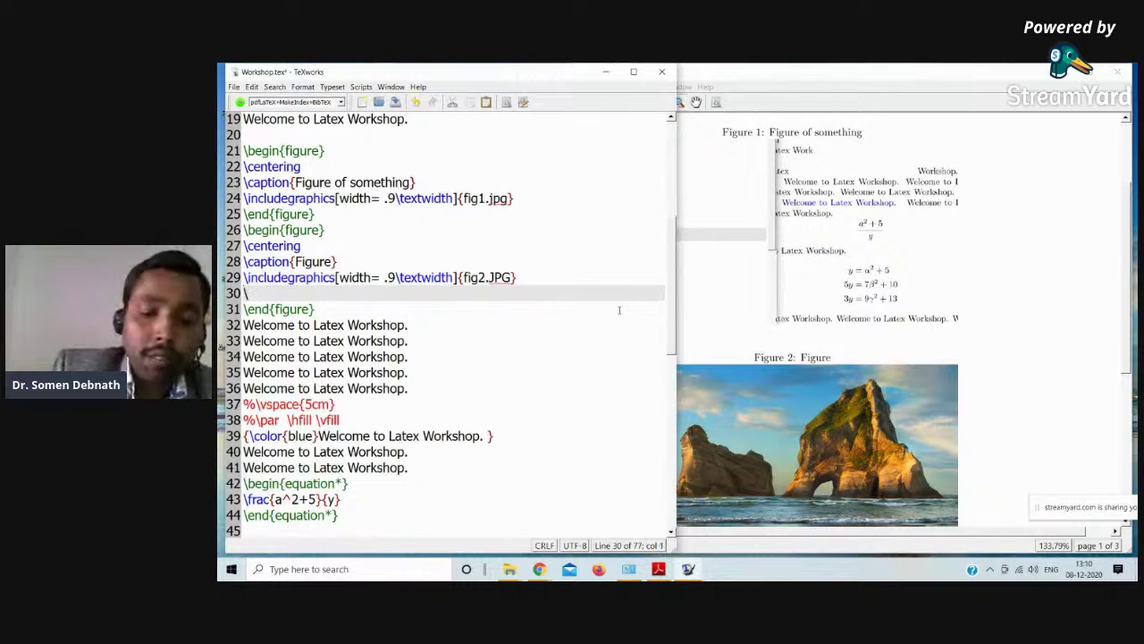
{"action": "type", "text": "labe"}
{"action": "key", "text": "Tab"}
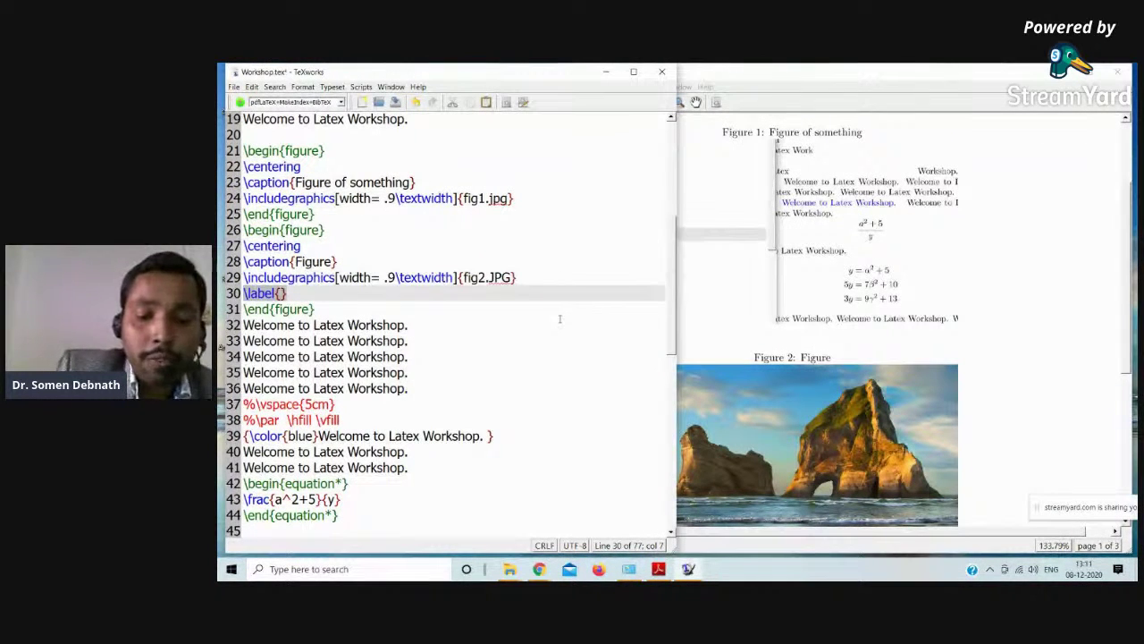
{"action": "type", "text": "fig"}
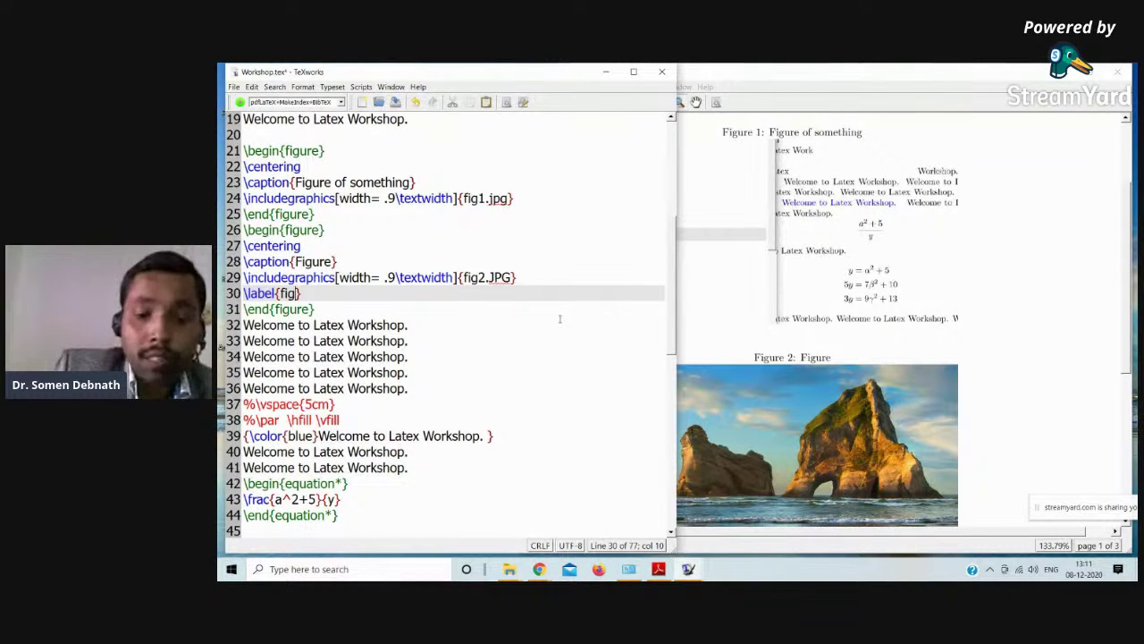
{"action": "type", "text": "_"}
{"action": "key", "text": "BackSpace"}
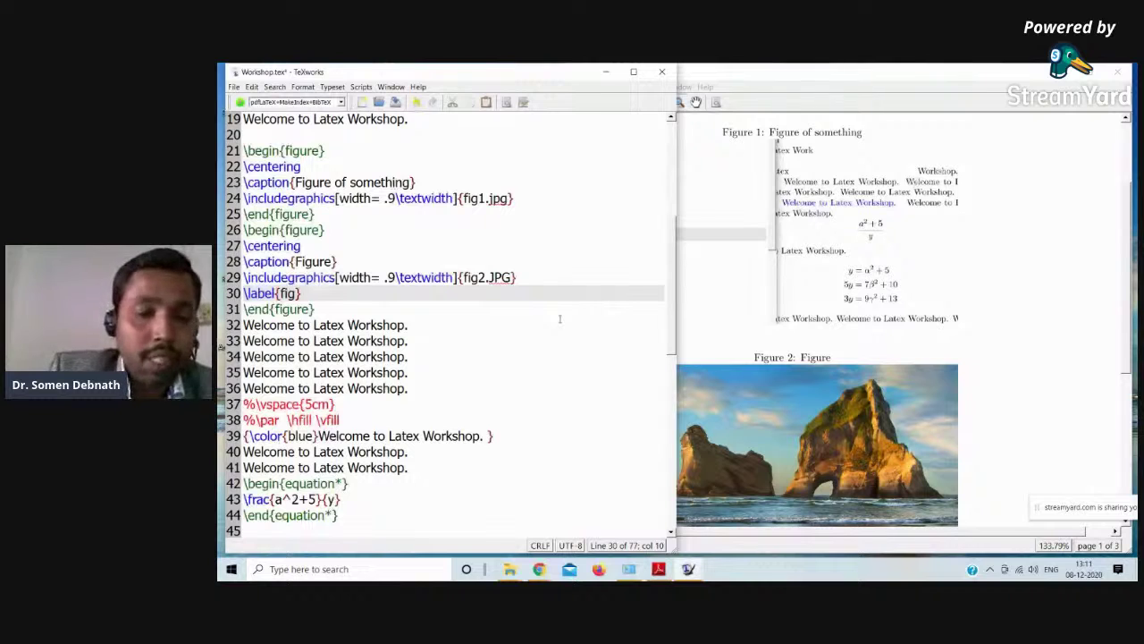
{"action": "type", "text": "_2"}
{"action": "left_click", "coordinate": [554, 315]}
{"action": "left_click", "coordinate": [240, 102]}
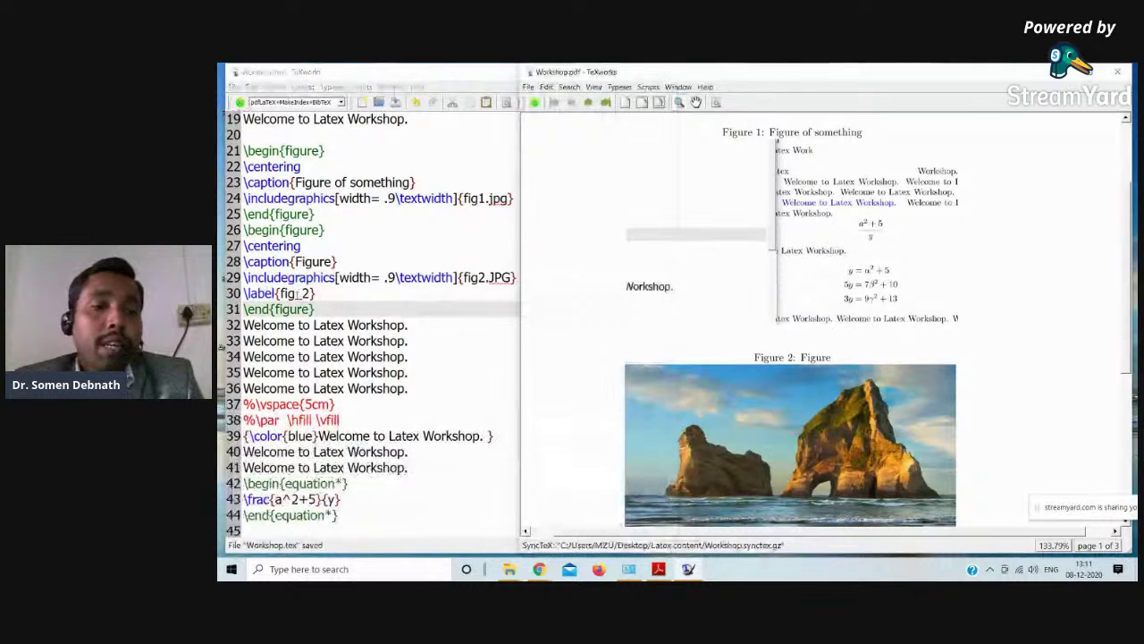
{"action": "scroll", "coordinate": [313, 297], "scroll_direction": "up", "scroll_amount": 2}
{"action": "left_click", "coordinate": [411, 380]}
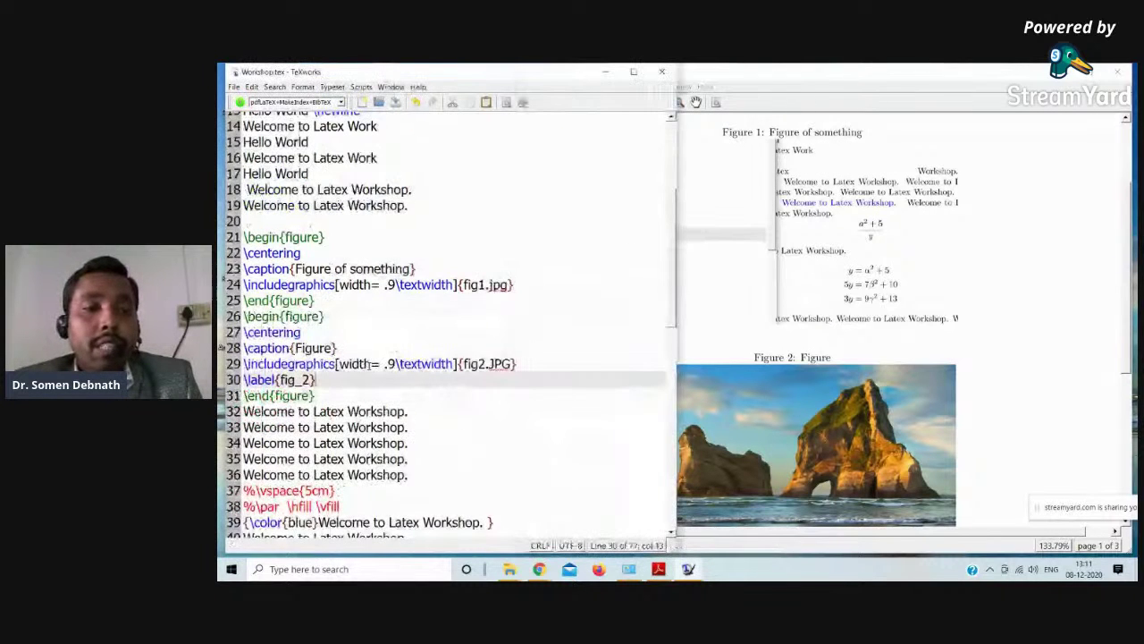
{"action": "scroll", "coordinate": [417, 343], "scroll_direction": "up", "scroll_amount": 5}
{"action": "scroll", "coordinate": [418, 343], "scroll_direction": "down", "scroll_amount": 5}
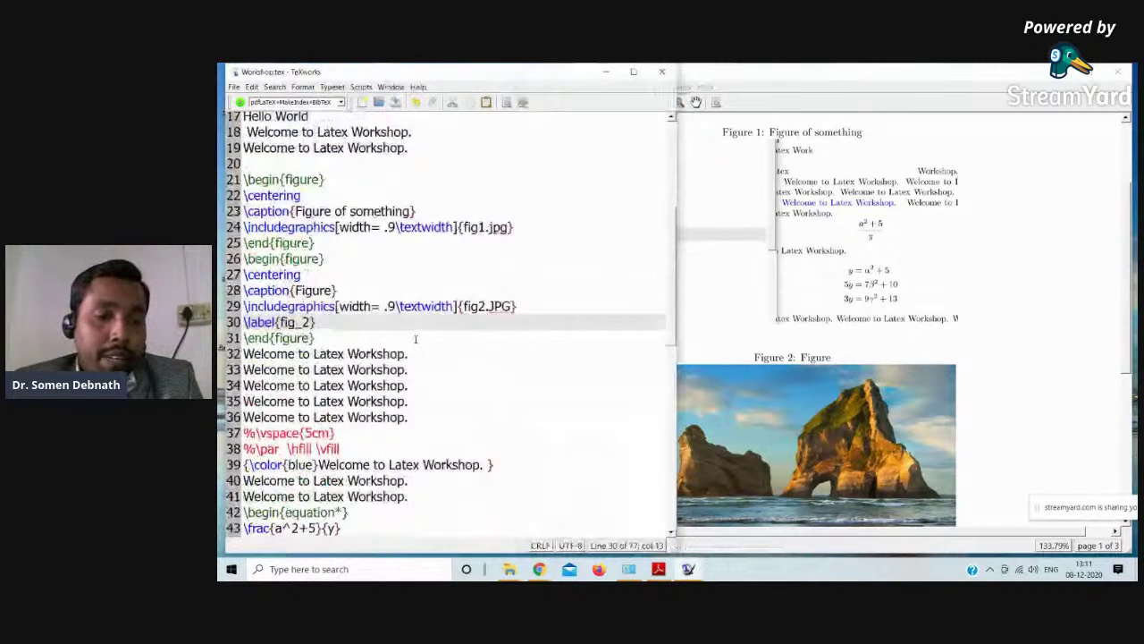
- Copy the label name fig_2 from the second figure environment's \label command
{"action": "scroll", "coordinate": [415, 339], "scroll_direction": "down", "scroll_amount": 3}
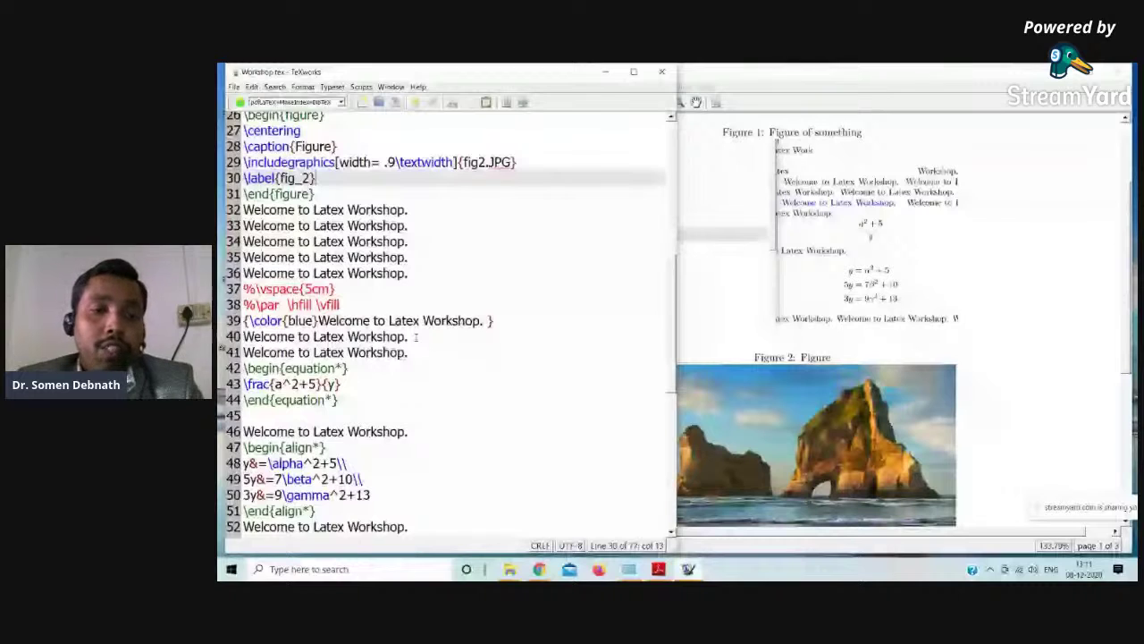
{"action": "scroll", "coordinate": [416, 337], "scroll_direction": "down", "scroll_amount": 8}
{"action": "left_click", "coordinate": [315, 369]}
{"action": "left_click", "coordinate": [488, 394]}
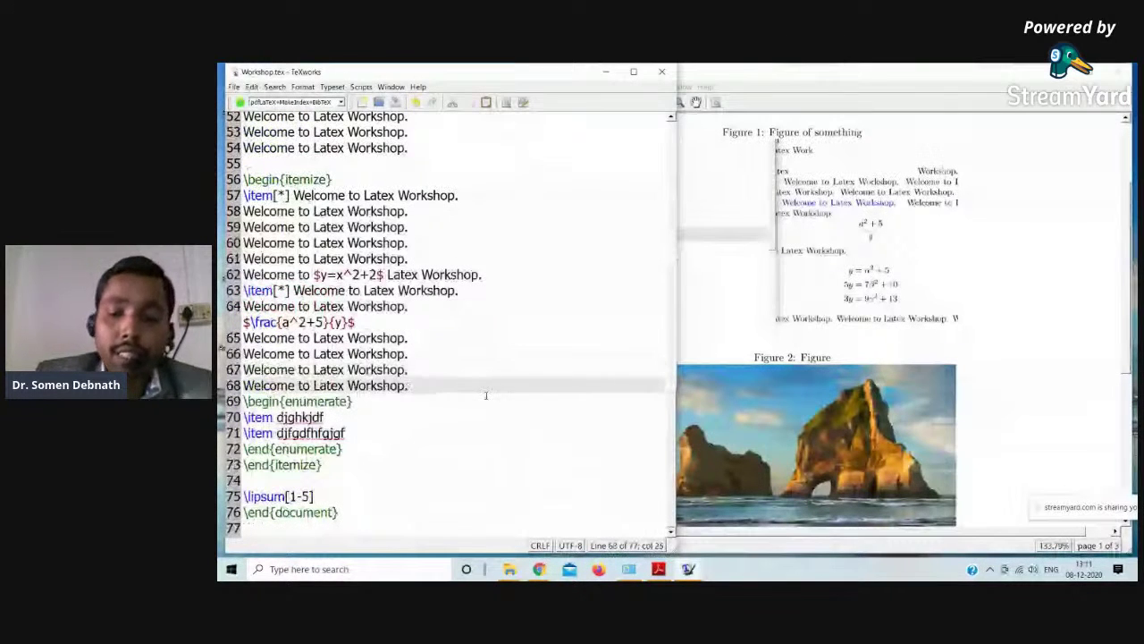
{"action": "scroll", "coordinate": [542, 316], "scroll_direction": "up", "scroll_amount": 1}
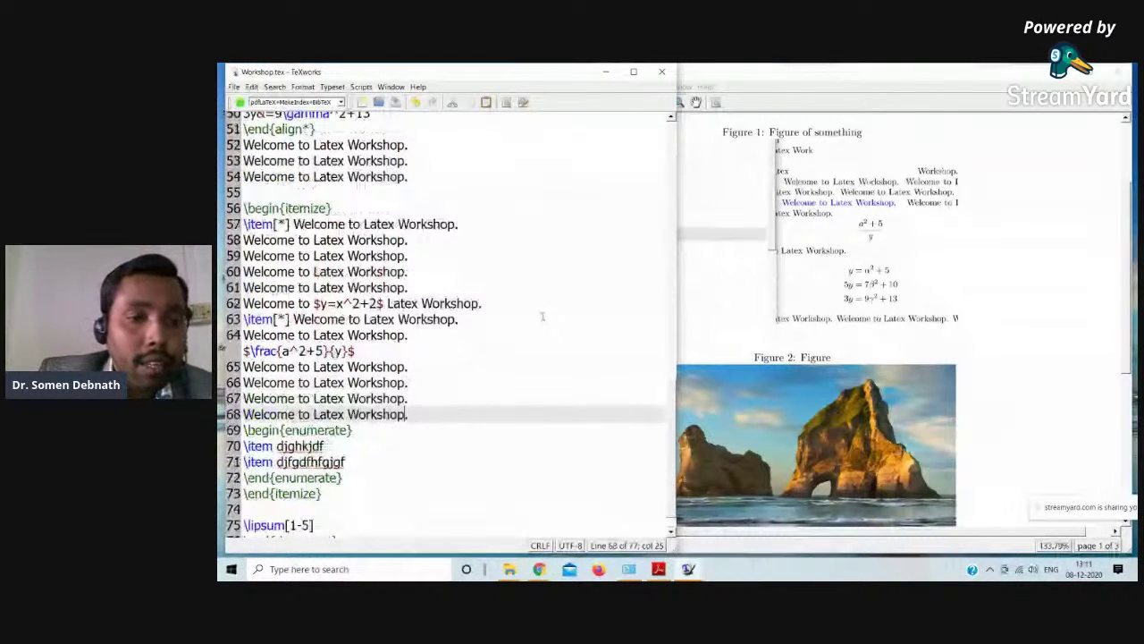
{"action": "scroll", "coordinate": [541, 316], "scroll_direction": "up", "scroll_amount": 12}
{"action": "scroll", "coordinate": [487, 314], "scroll_direction": "down", "scroll_amount": 2}
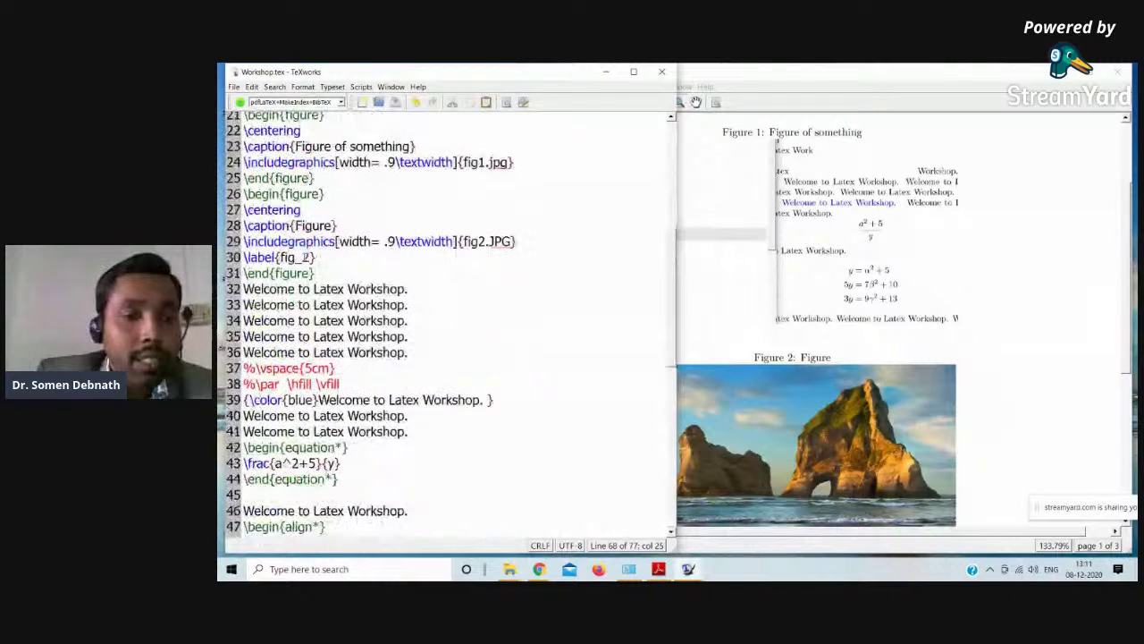
{"action": "double_click", "coordinate": [295, 257]}
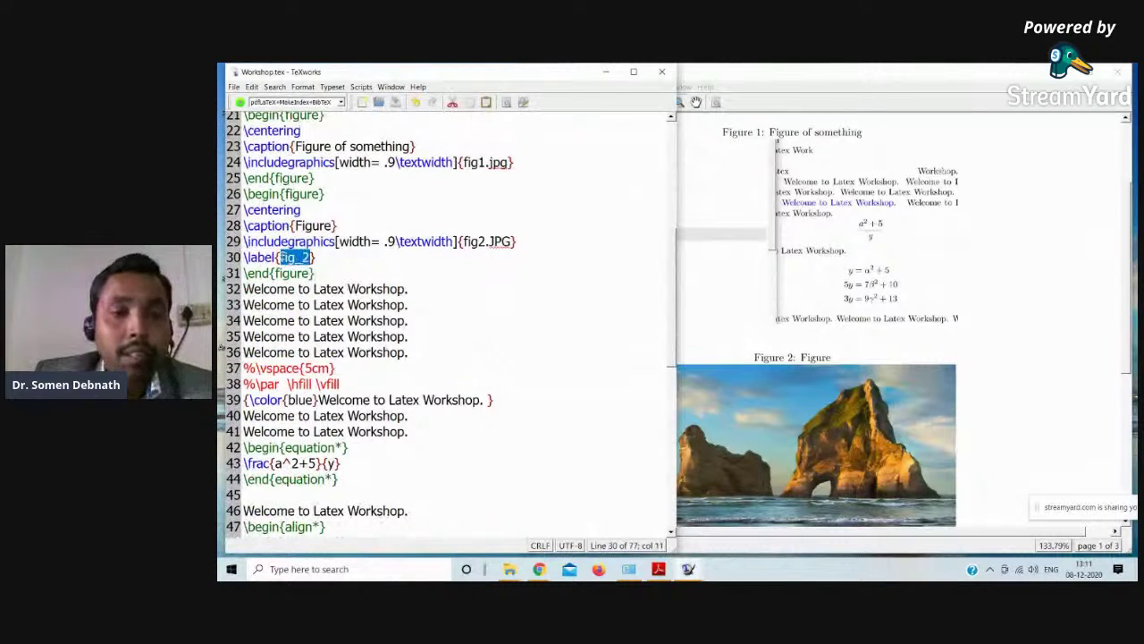
- Insert the cross-reference ~\ref{fig_2} directly after the word Latex on line 68, above the enumerate list
{"action": "scroll", "coordinate": [396, 289], "scroll_direction": "down", "scroll_amount": 3}
{"action": "scroll", "coordinate": [396, 289], "scroll_direction": "down", "scroll_amount": 9}
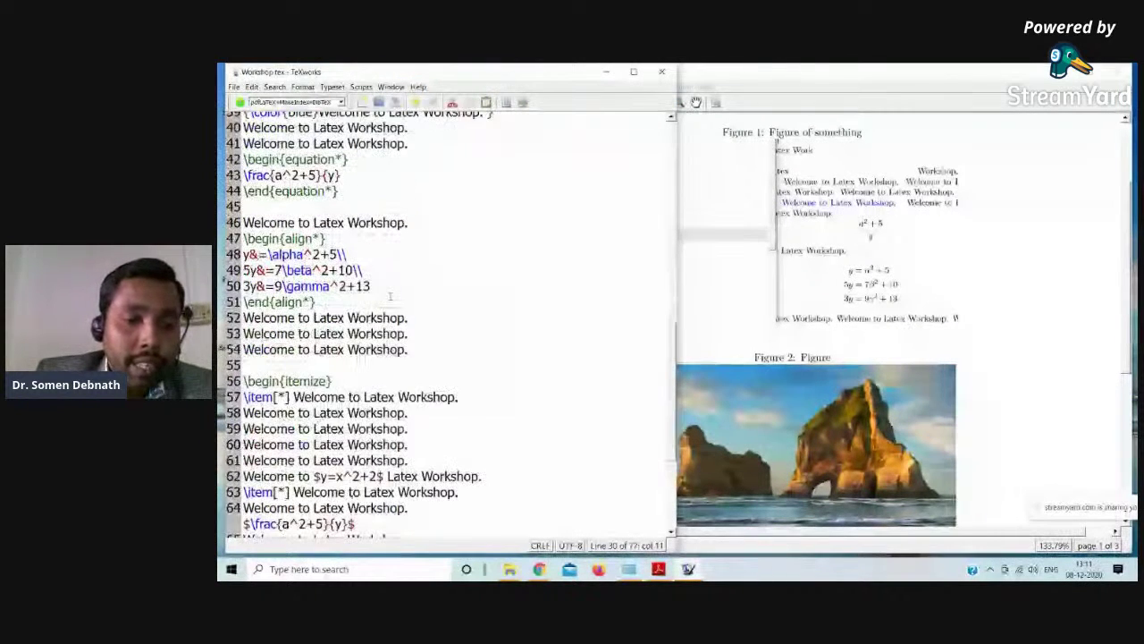
{"action": "left_click", "coordinate": [347, 386]}
{"action": "key", "text": "Left"}
{"action": "key", "text": "Left"}
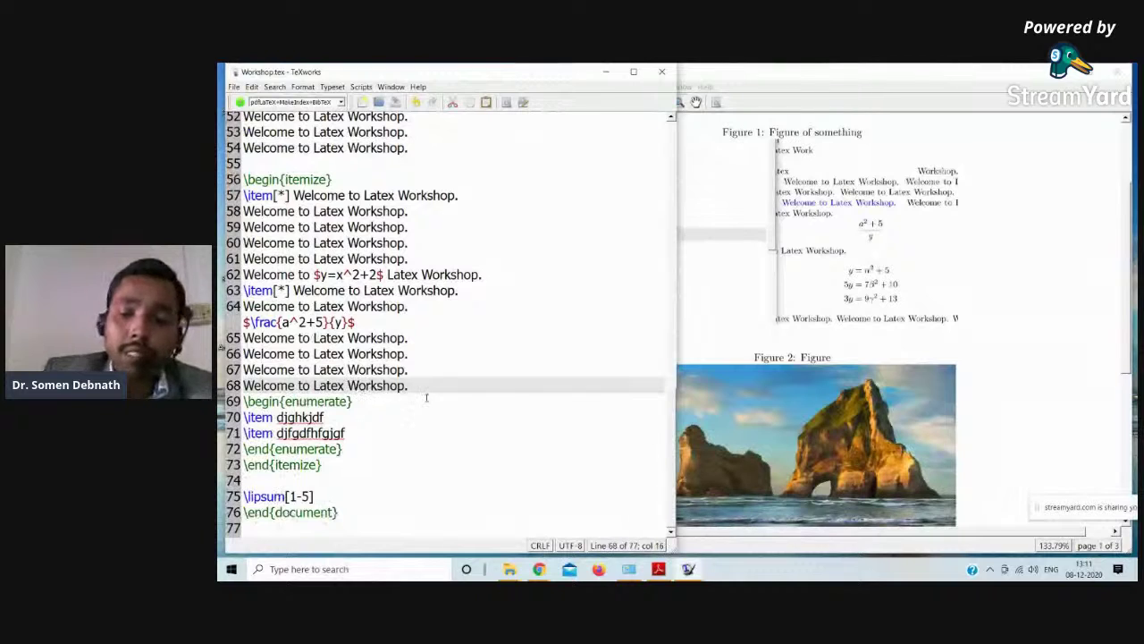
{"action": "type", "text": "\\"}
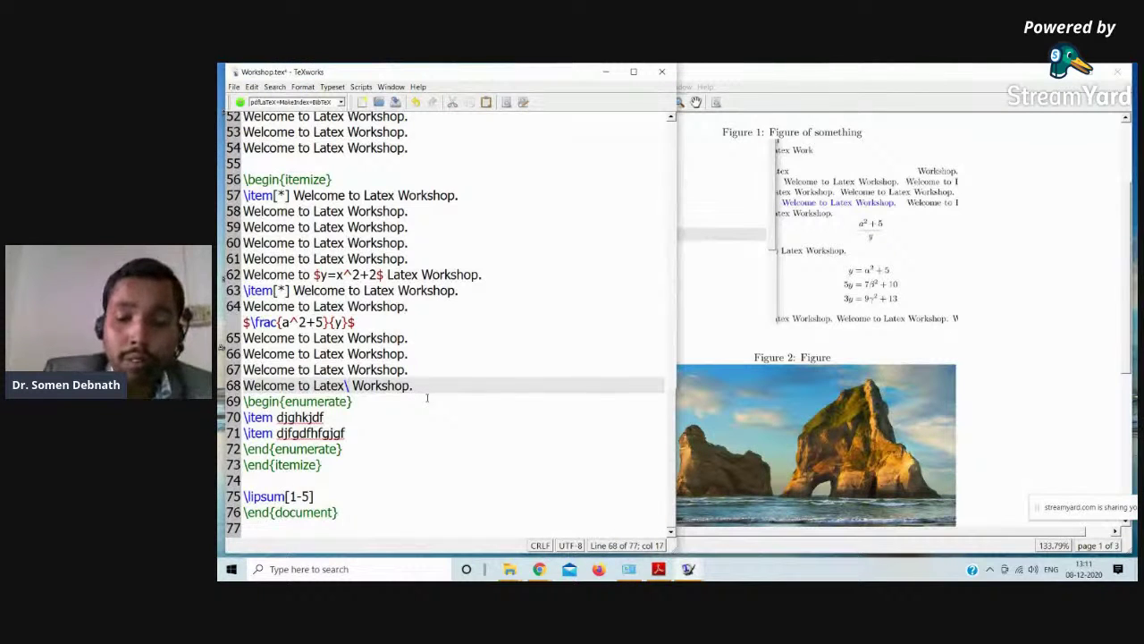
{"action": "key", "text": "BackSpace"}
{"action": "type", "text": "~"}
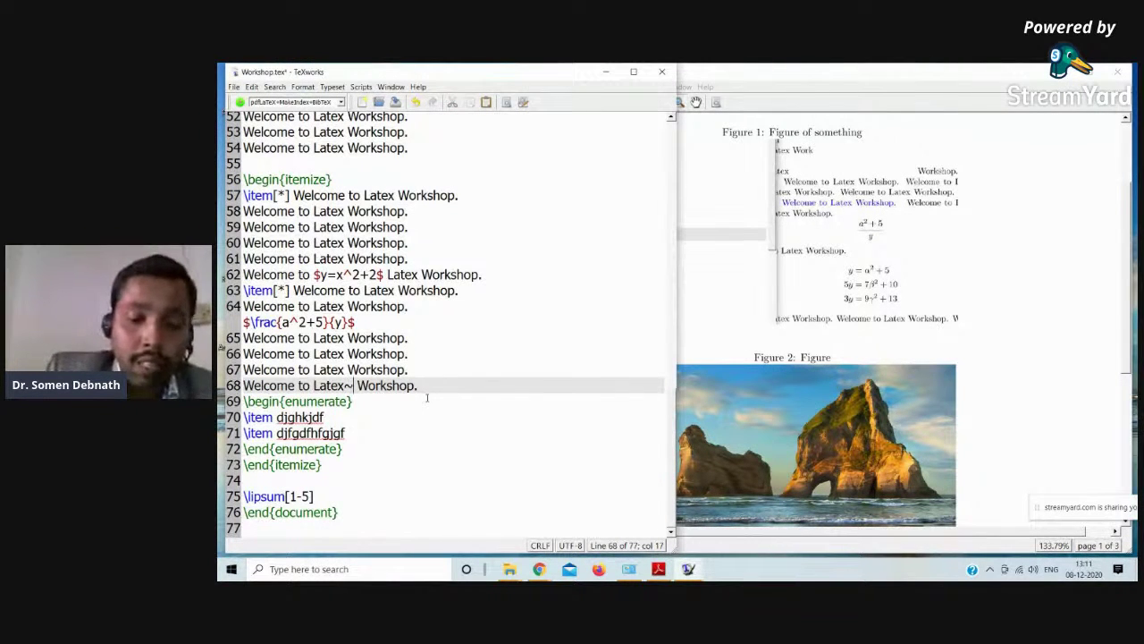
{"action": "type", "text": "\\ref"}
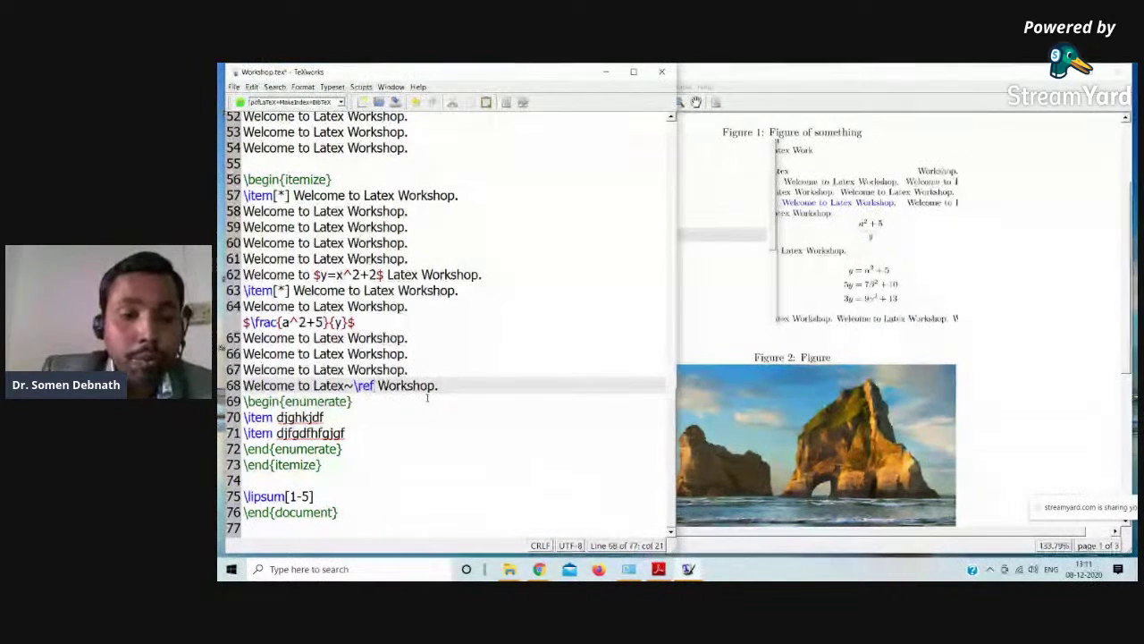
{"action": "type", "text": "fig_2"}
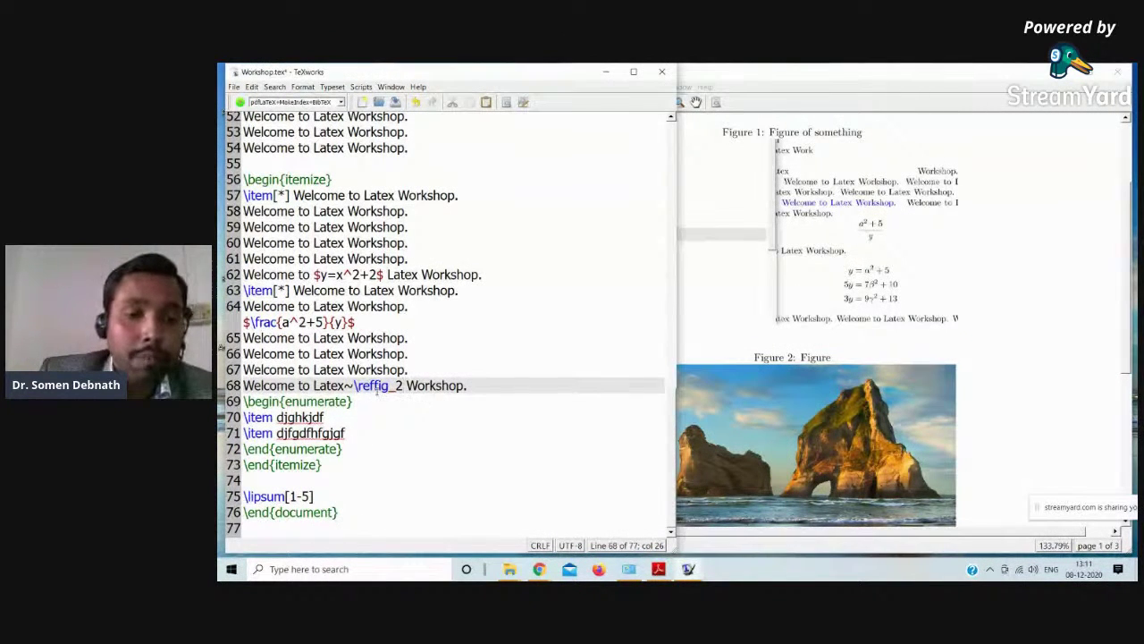
{"action": "type", "text": "{"}
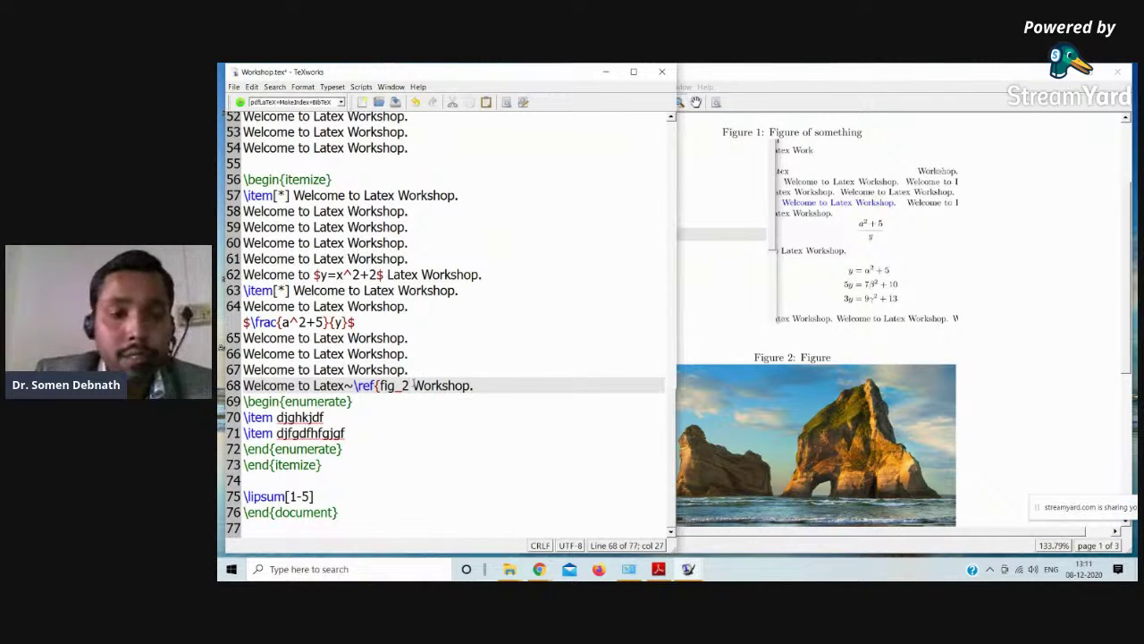
{"action": "type", "text": "}"}
- Typeset the document, locate line 68 in the PDF output, magnify the reference and return to its source line
{"action": "key", "text": "ctrl+t"}
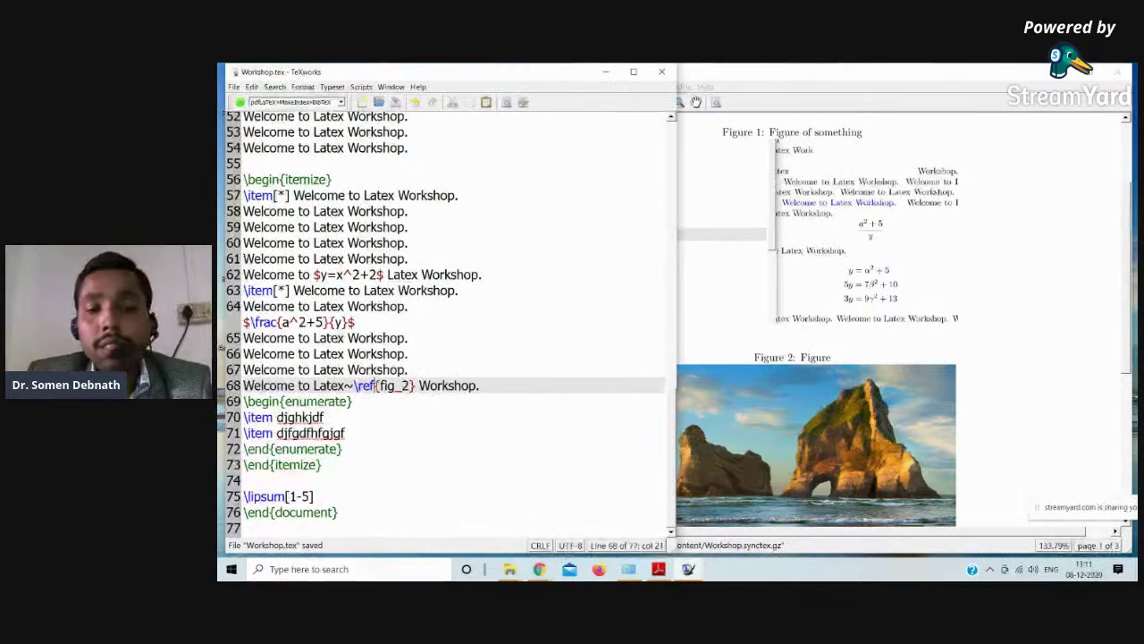
{"action": "scroll", "coordinate": [835, 414], "scroll_direction": "down", "scroll_amount": 5}
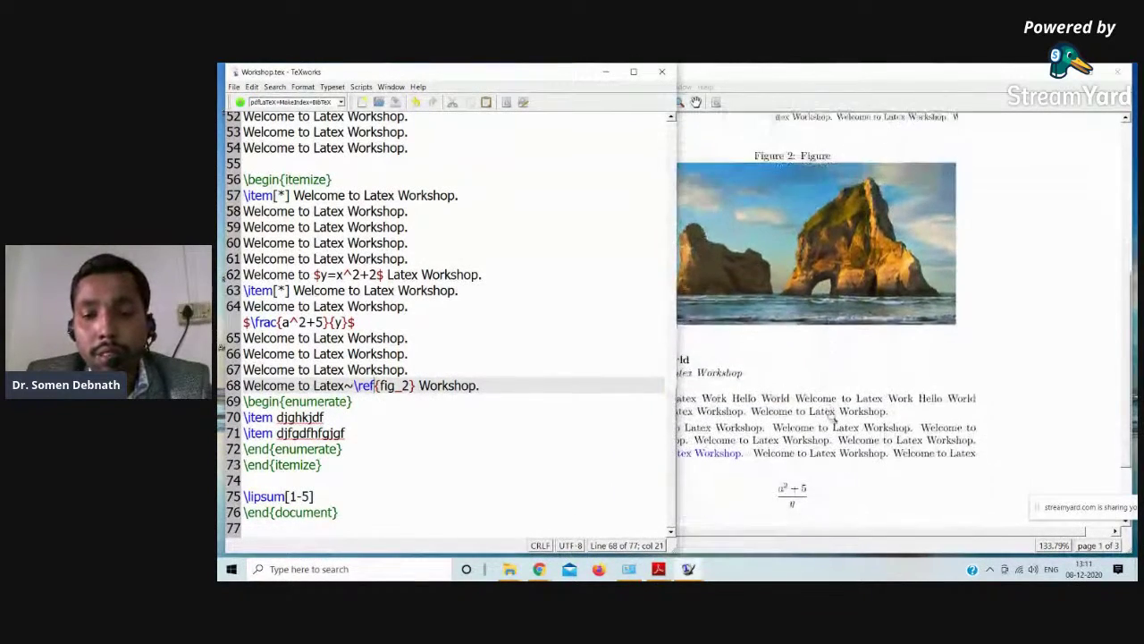
{"action": "scroll", "coordinate": [835, 415], "scroll_direction": "down", "scroll_amount": 2}
{"action": "right_click", "coordinate": [434, 384]}
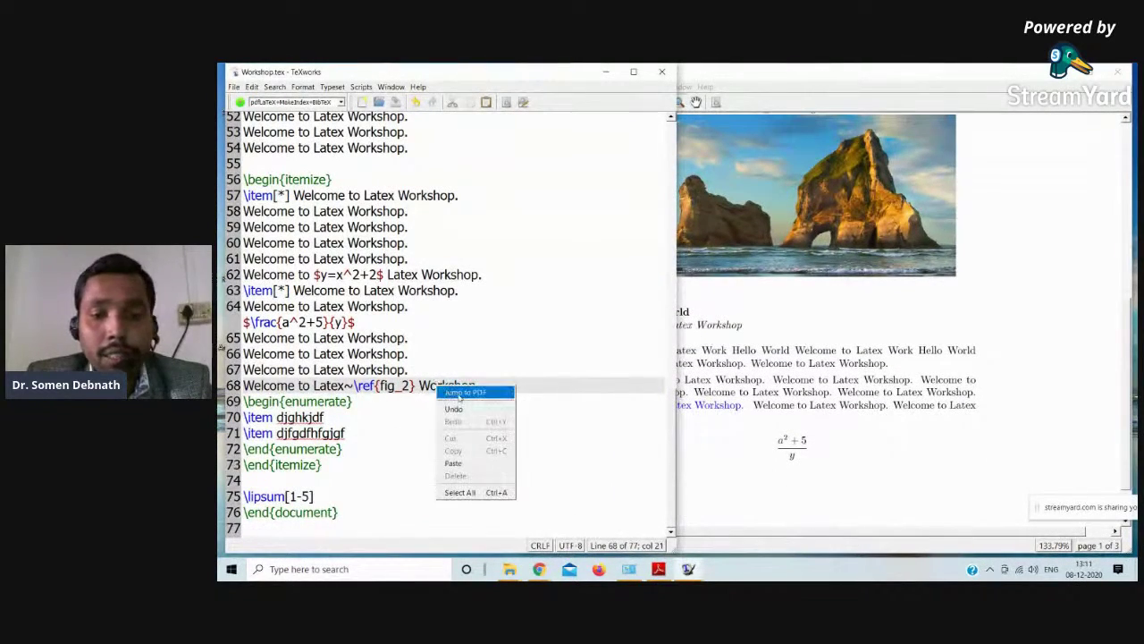
{"action": "left_click", "coordinate": [461, 492]}
{"action": "scroll", "coordinate": [867, 327], "scroll_direction": "up", "scroll_amount": 3}
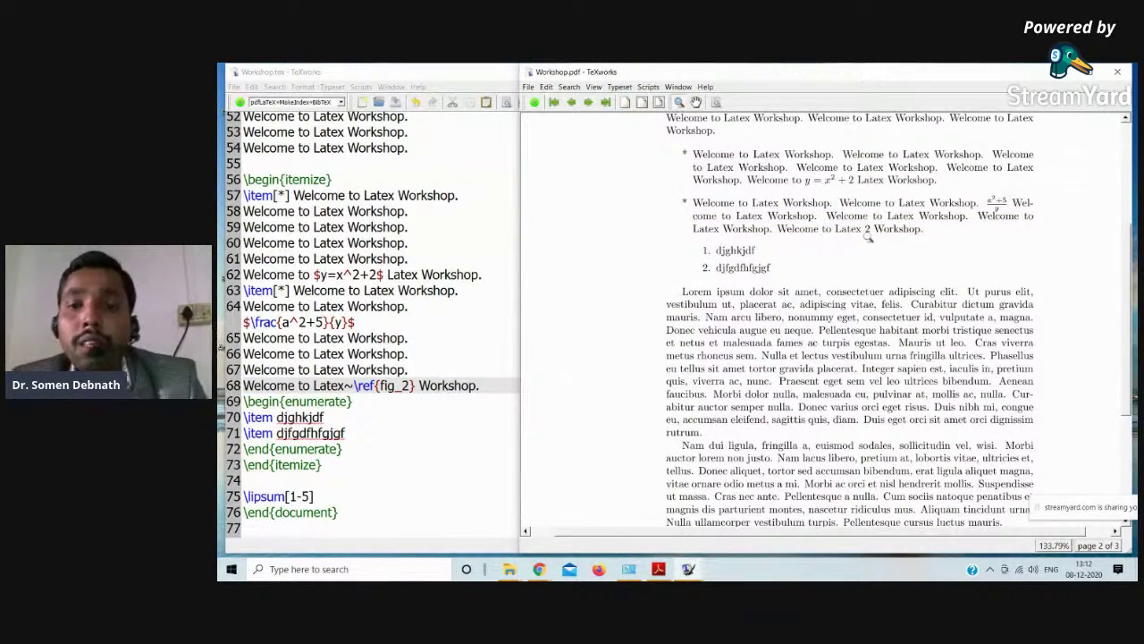
{"action": "left_click", "coordinate": [866, 230]}
{"action": "left_click", "coordinate": [865, 230], "text": "ctrl"}
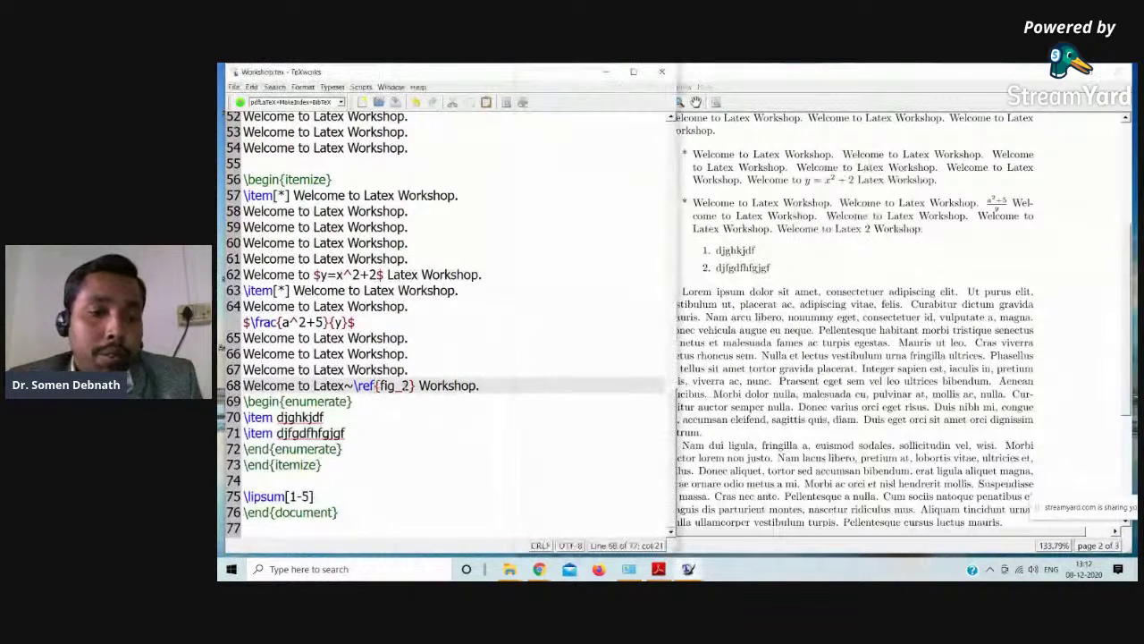
- Insert the word Figure between Latex and the ~\ref{fig_2} reference on line 68
{"action": "left_click", "coordinate": [437, 385]}
{"action": "type", "text": "Fih"}
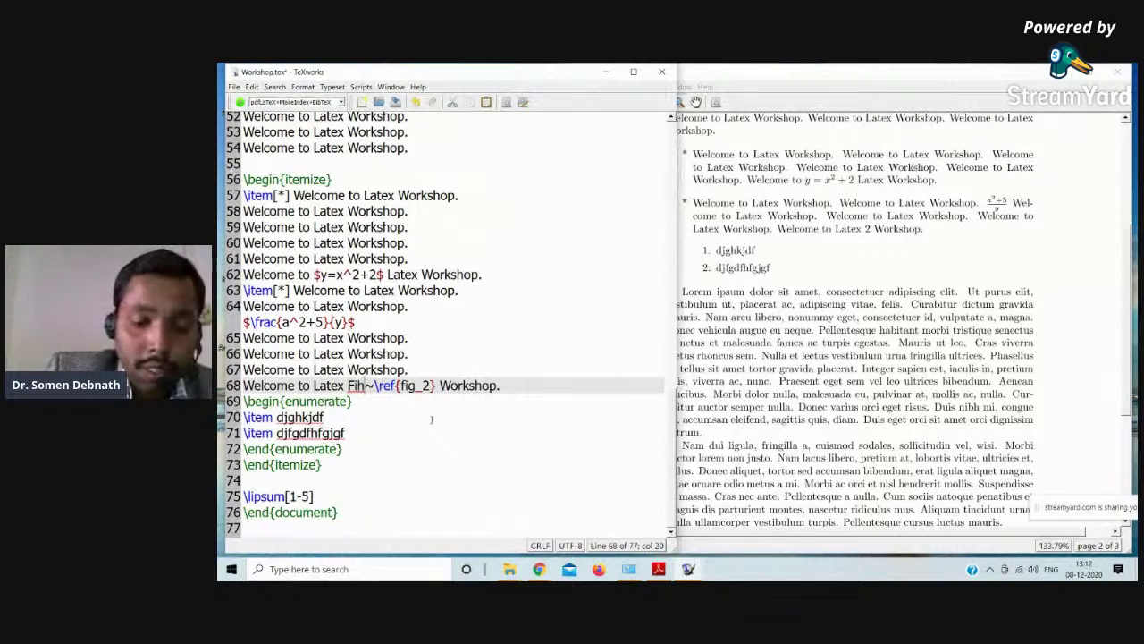
{"action": "key", "text": "BackSpace"}
{"action": "type", "text": "gure"}
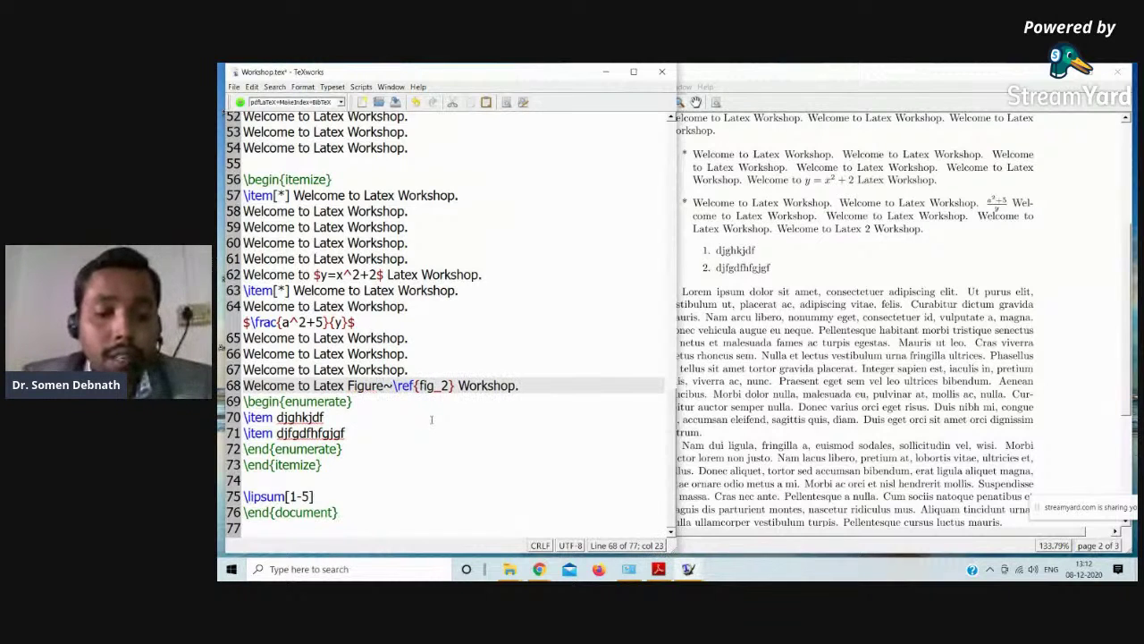
- Try adding the word Number after Figure in front of the reference on line 68
{"action": "type", "text": " num"}
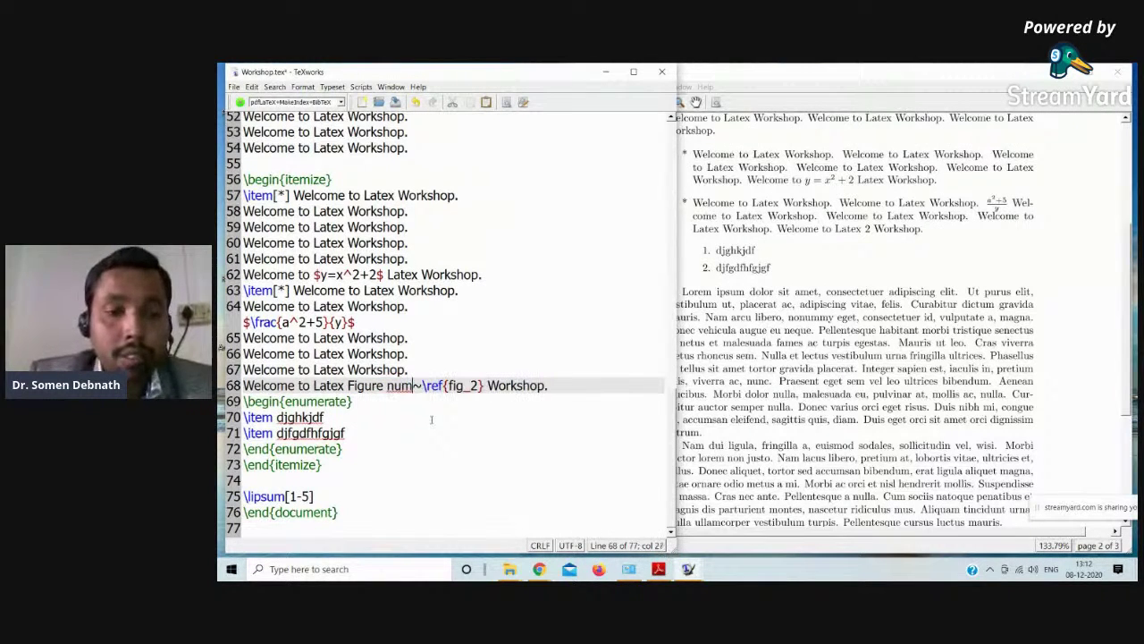
{"action": "type", "text": "ber"}
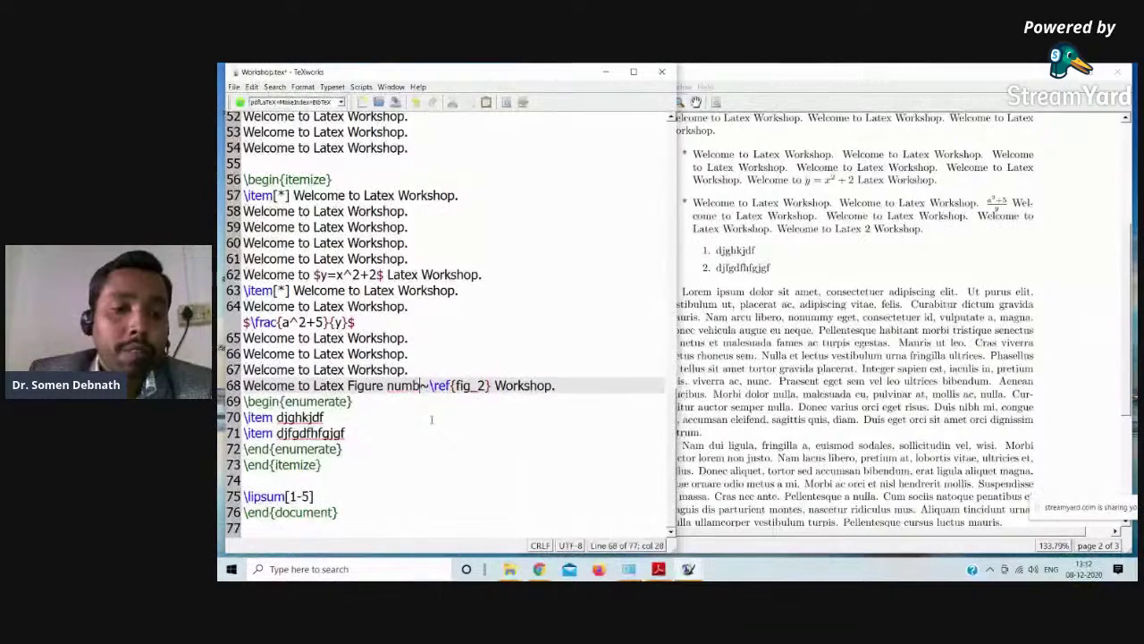
{"action": "left_click", "coordinate": [388, 386]}
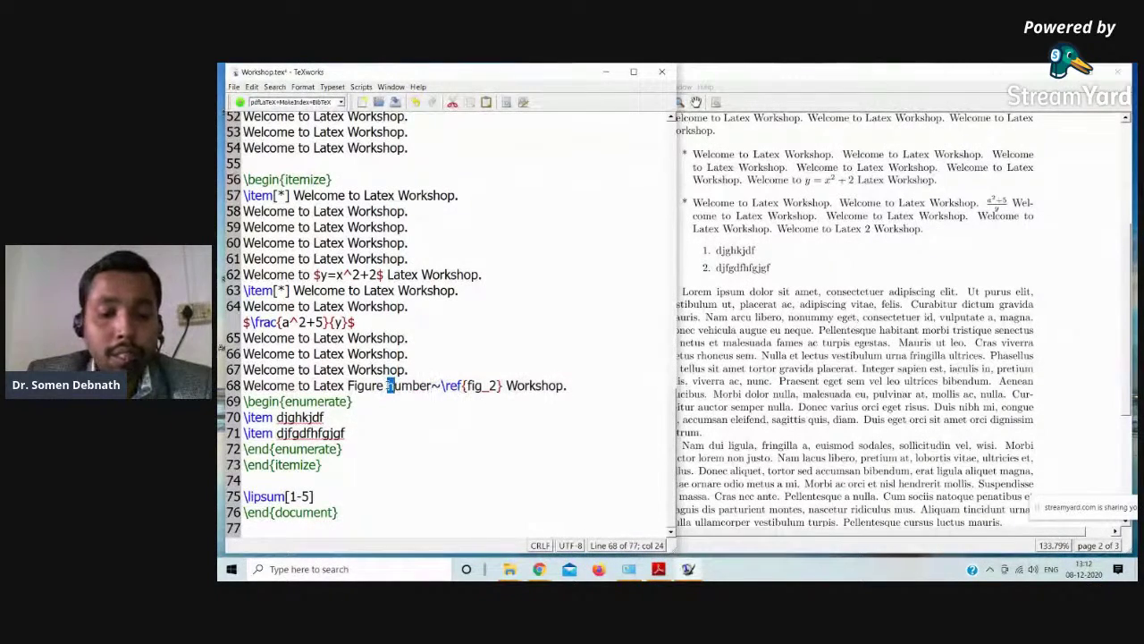
{"action": "type", "text": "N"}
{"action": "left_click", "coordinate": [353, 401]}
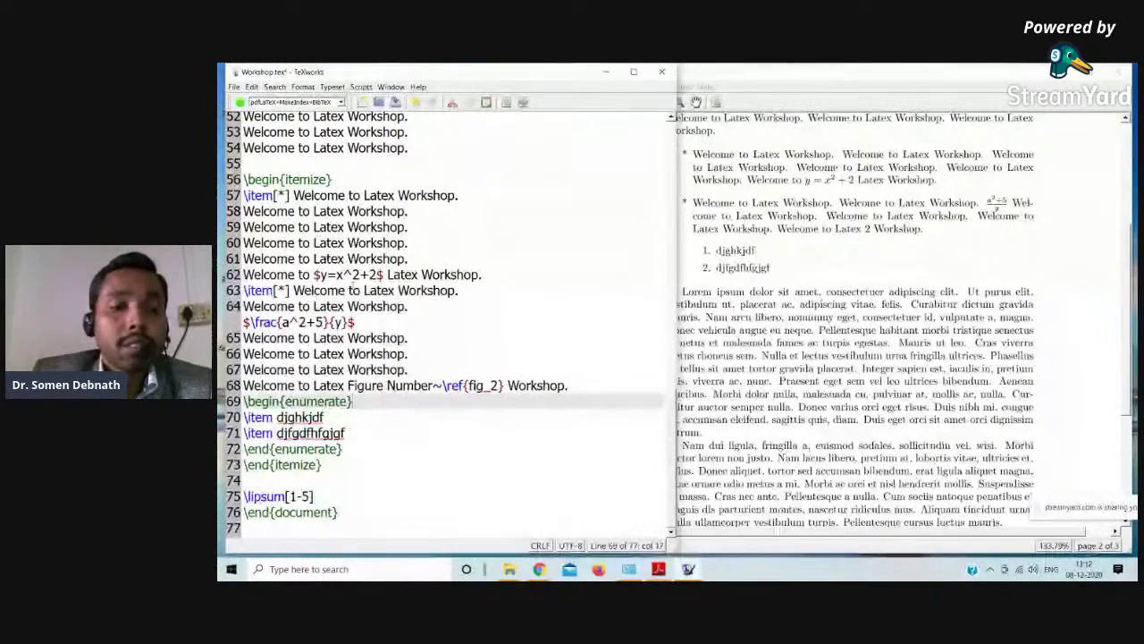
{"action": "double_click", "coordinate": [431, 385]}
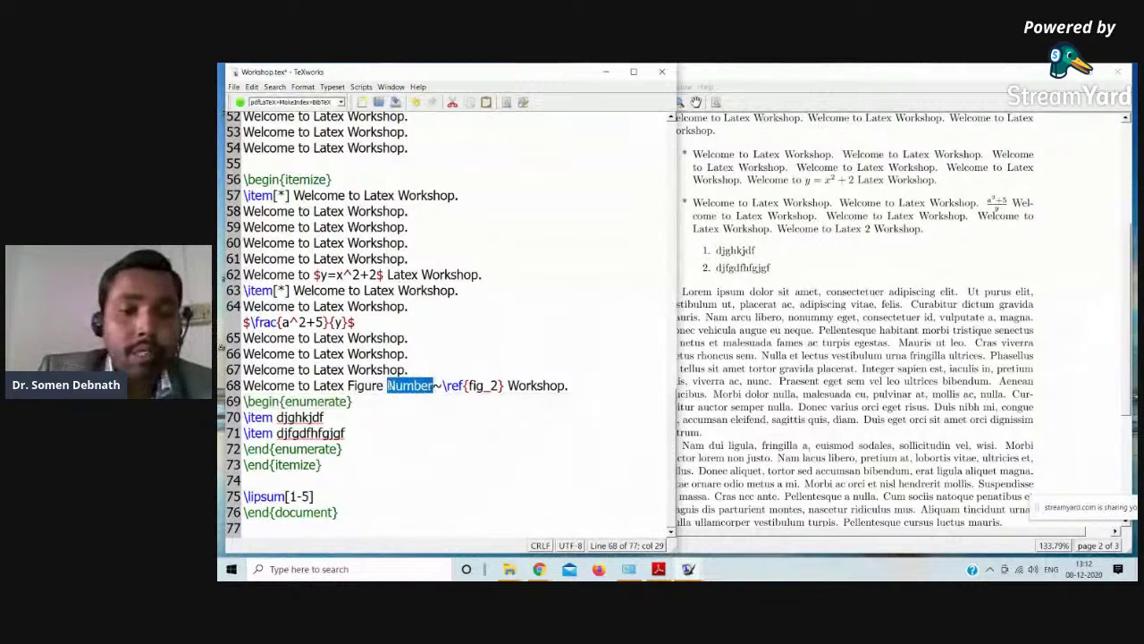
{"action": "key", "text": "BackSpace"}
{"action": "key", "text": "BackSpace"}
- Typeset the document and examine the figure reference in the second bullet item of the PDF output
{"action": "left_click", "coordinate": [239, 102]}
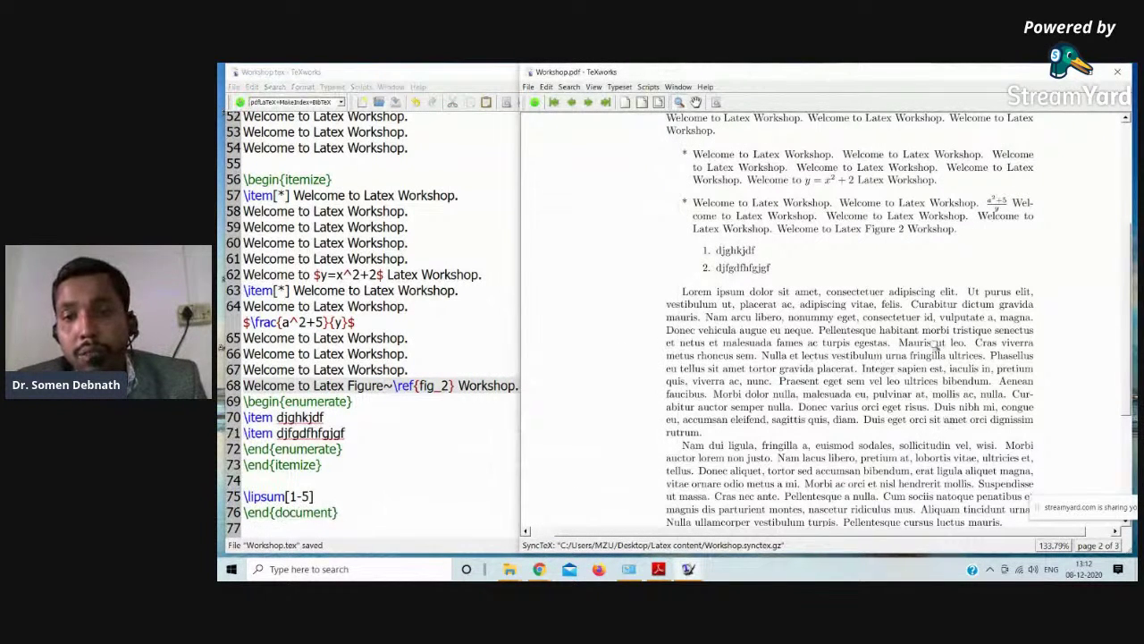
{"action": "scroll", "coordinate": [904, 239], "scroll_direction": "up", "scroll_amount": 1}
{"action": "left_click", "coordinate": [905, 239]}
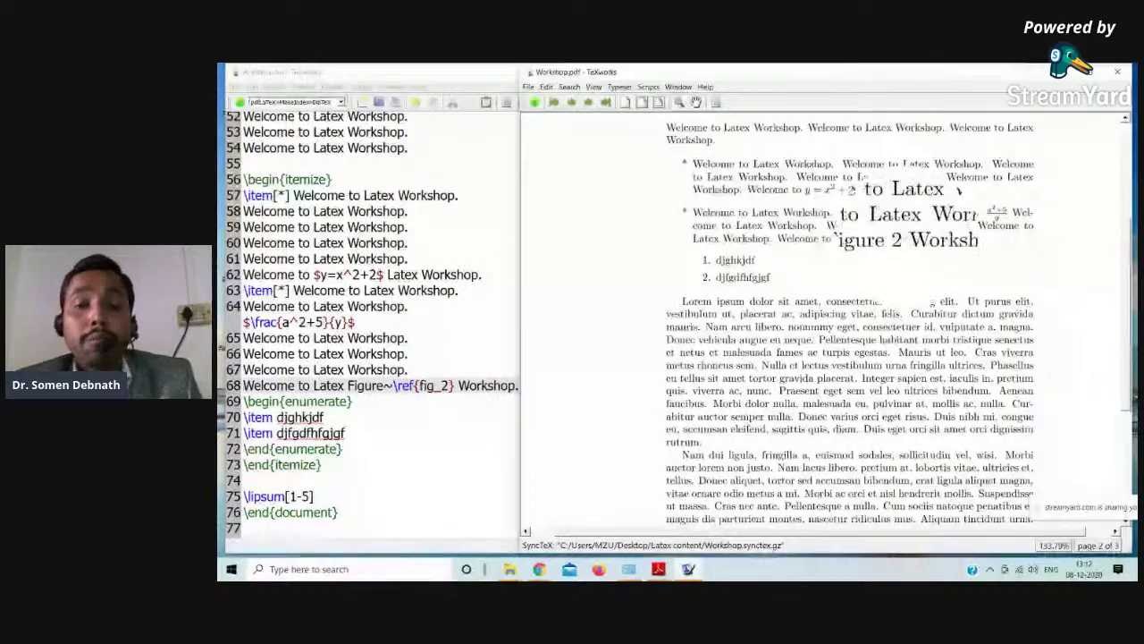
{"action": "scroll", "coordinate": [814, 330], "scroll_direction": "up", "scroll_amount": 1}
{"action": "scroll", "coordinate": [814, 333], "scroll_direction": "up", "scroll_amount": 5}
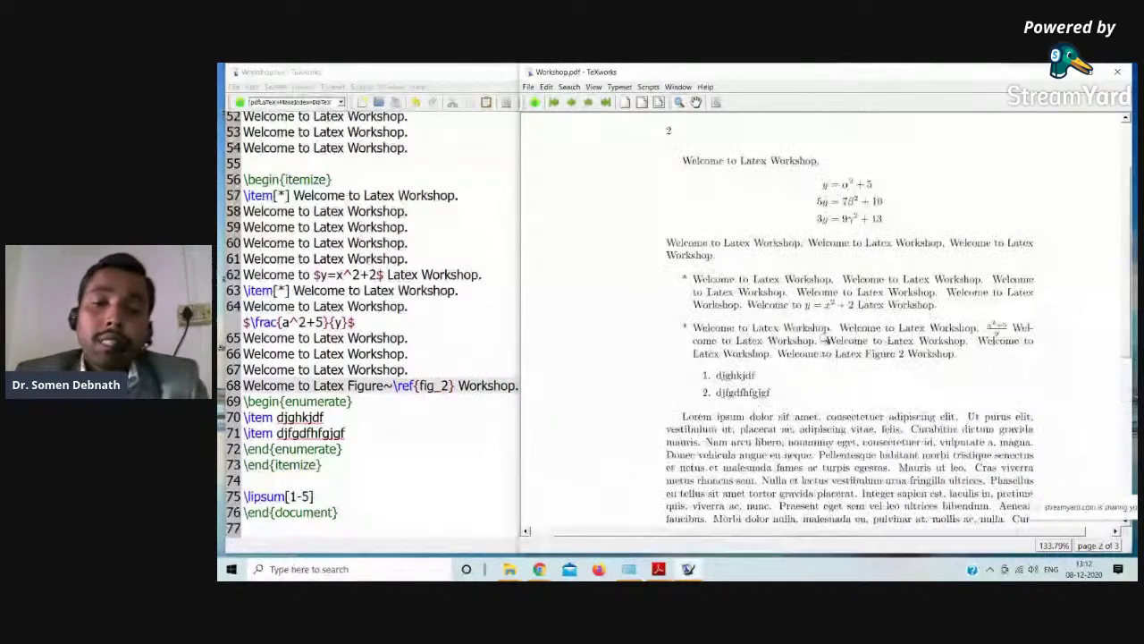
- Switch to Latex_Slides.pdf in Adobe Reader and show the Figures and Tables slide
{"action": "left_click", "coordinate": [658, 569]}
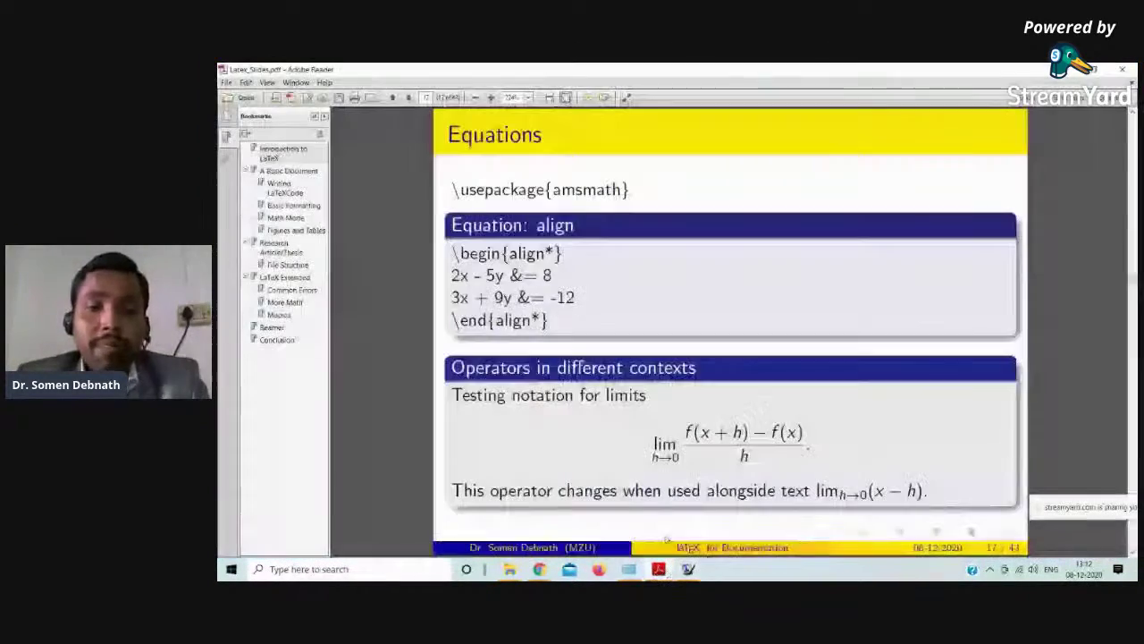
{"action": "scroll", "coordinate": [652, 356], "scroll_direction": "up", "scroll_amount": 1}
{"action": "scroll", "coordinate": [653, 359], "scroll_direction": "down", "scroll_amount": 2}
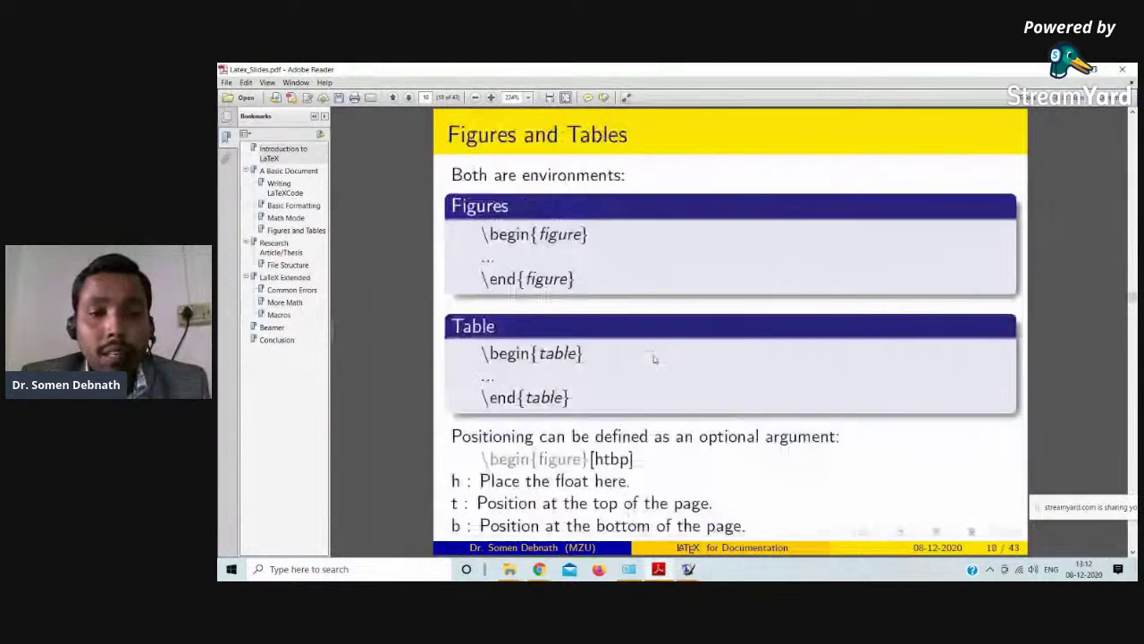
{"action": "scroll", "coordinate": [658, 355], "scroll_direction": "up", "scroll_amount": 1}
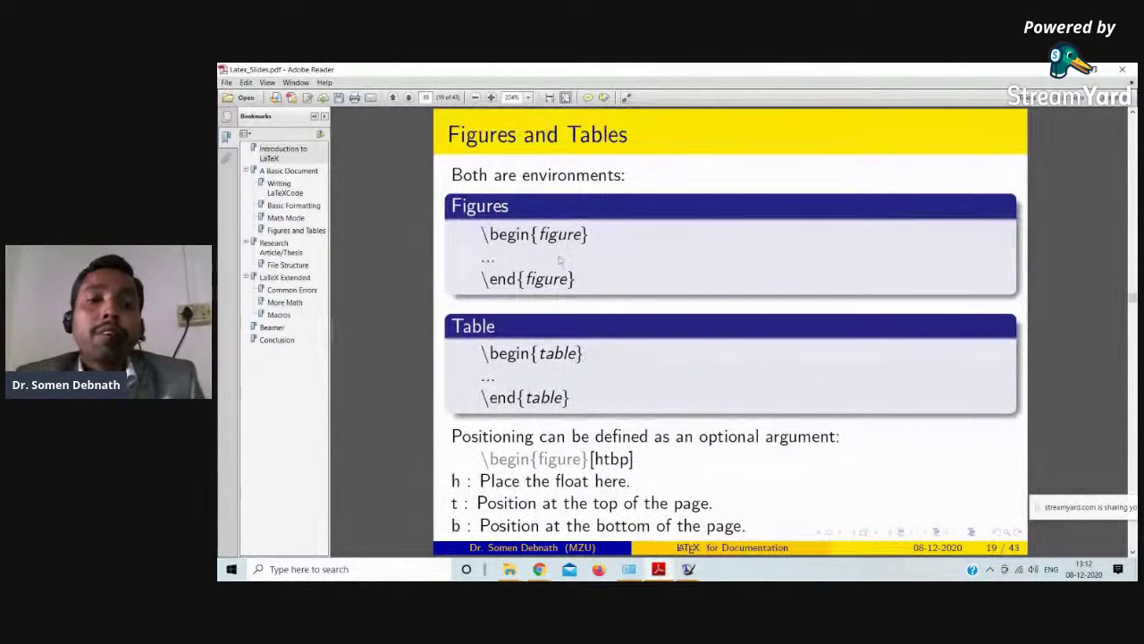
{"action": "scroll", "coordinate": [546, 262], "scroll_direction": "down", "scroll_amount": 1}
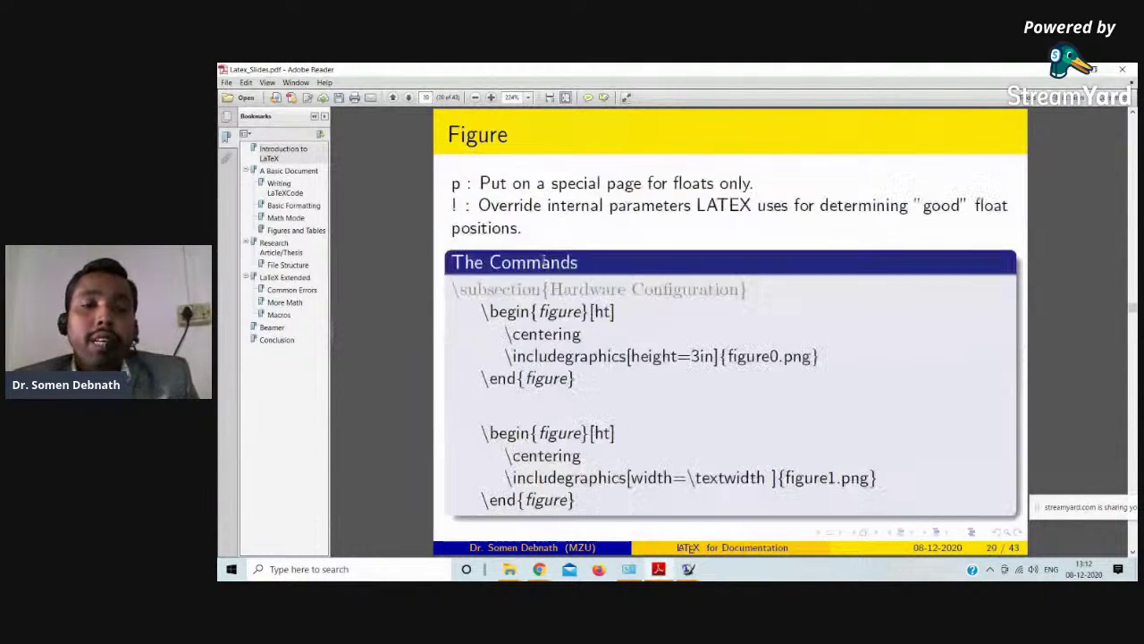
{"action": "scroll", "coordinate": [540, 252], "scroll_direction": "up", "scroll_amount": 1}
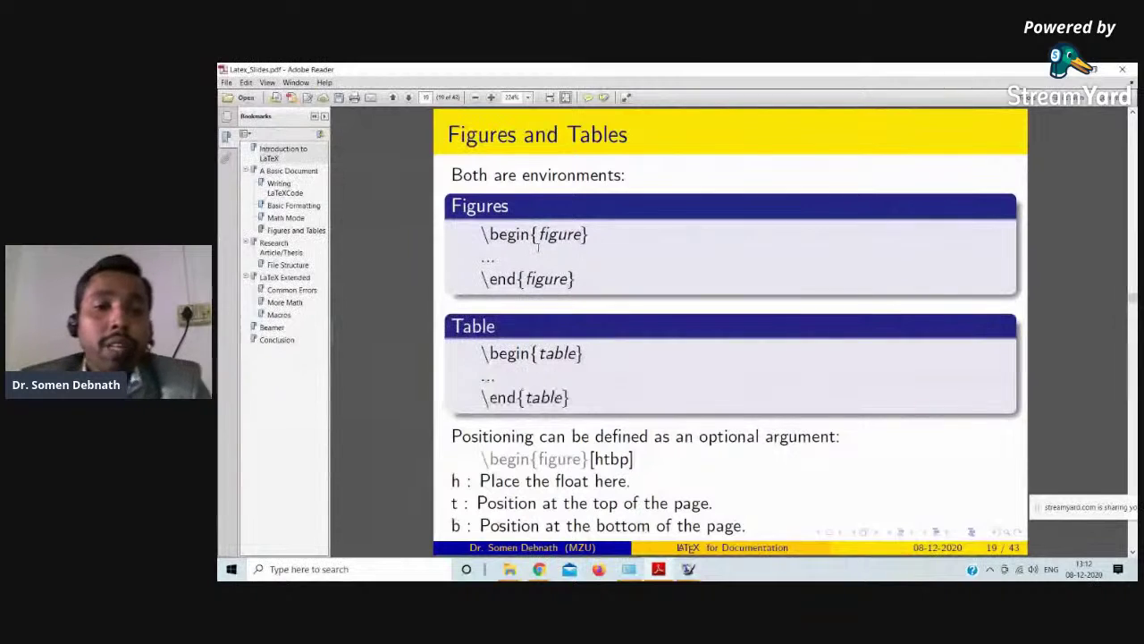
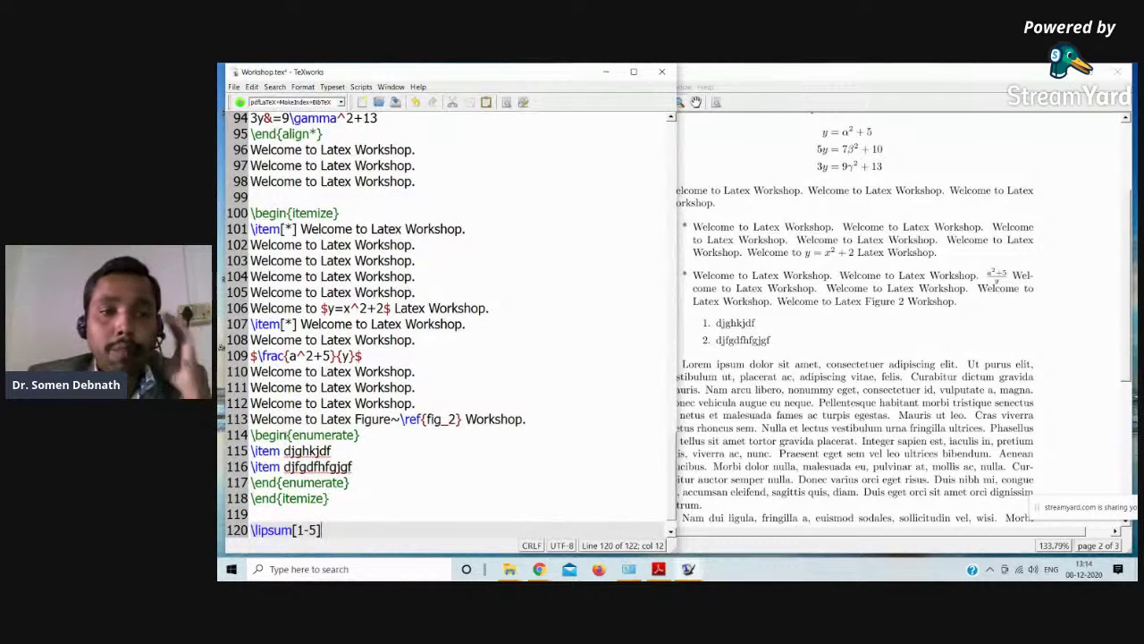
- Typeset the extended document and fit the PDF page to the preview window
{"action": "key", "text": "ctrl+t"}
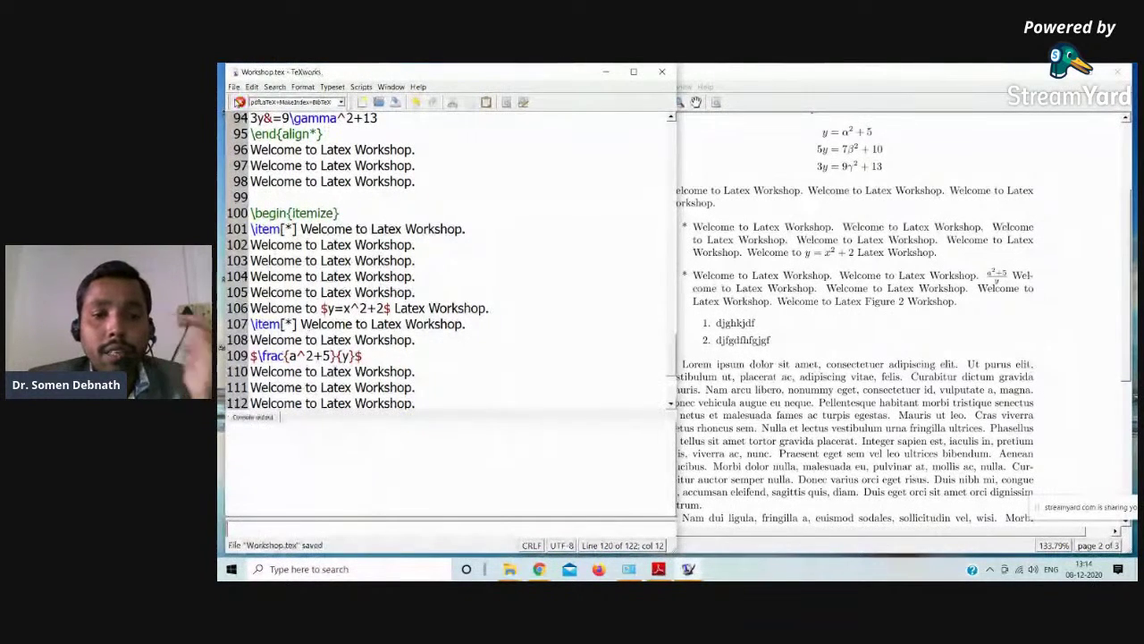
{"action": "left_click", "coordinate": [659, 102]}
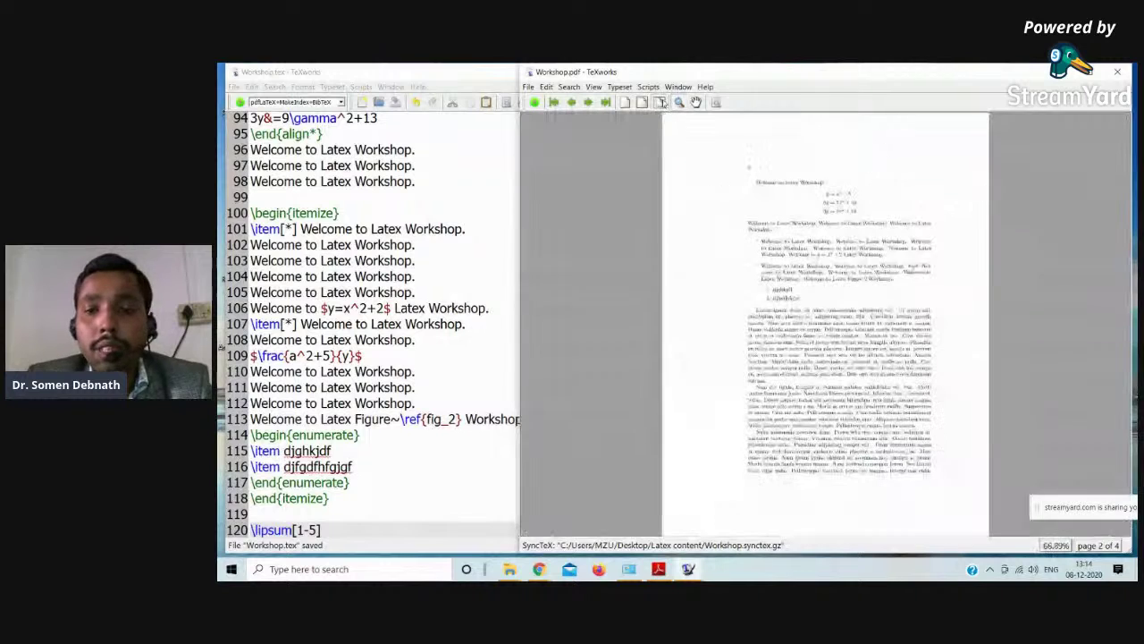
- Try the report document class in the preamble, typeset the document, and look through the PDF pages
{"action": "scroll", "coordinate": [898, 320], "scroll_direction": "up", "scroll_amount": 2}
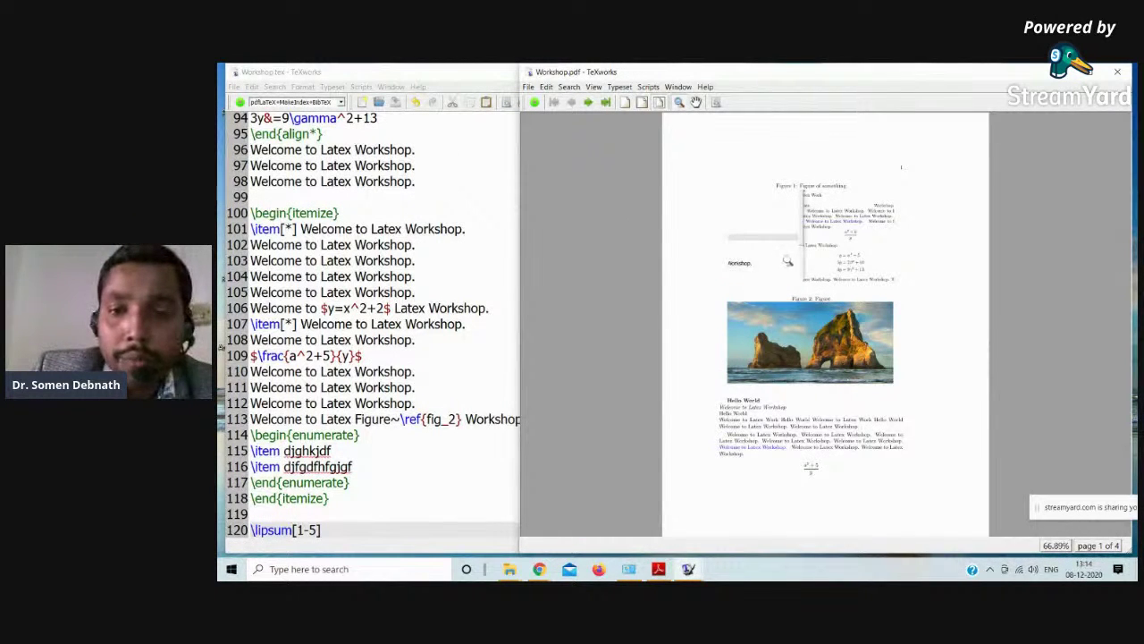
{"action": "right_click", "coordinate": [787, 253]}
{"action": "left_click", "coordinate": [822, 266]}
{"action": "left_click", "coordinate": [424, 267]}
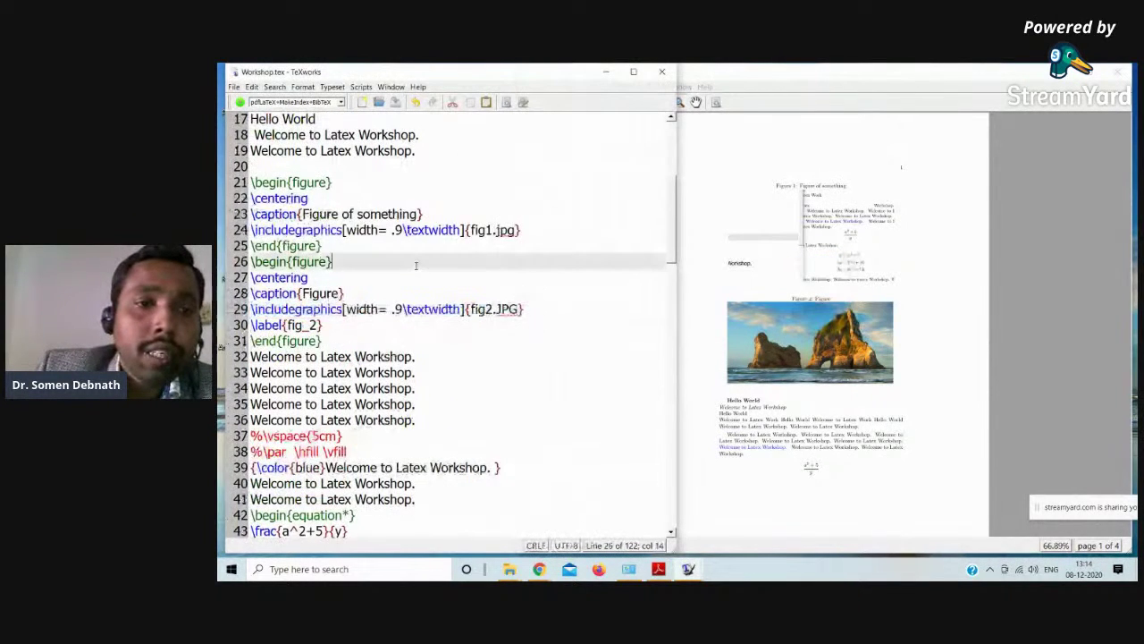
{"action": "scroll", "coordinate": [438, 233], "scroll_direction": "up", "scroll_amount": 5}
{"action": "scroll", "coordinate": [445, 205], "scroll_direction": "down", "scroll_amount": 1}
{"action": "scroll", "coordinate": [446, 205], "scroll_direction": "up", "scroll_amount": 1}
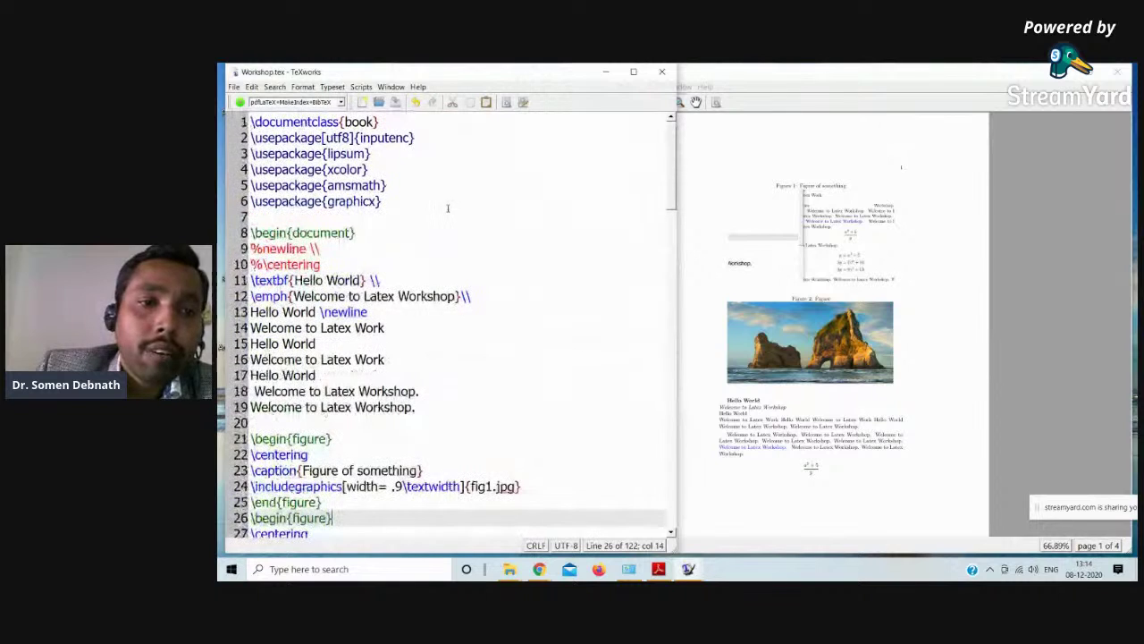
{"action": "double_click", "coordinate": [360, 122]}
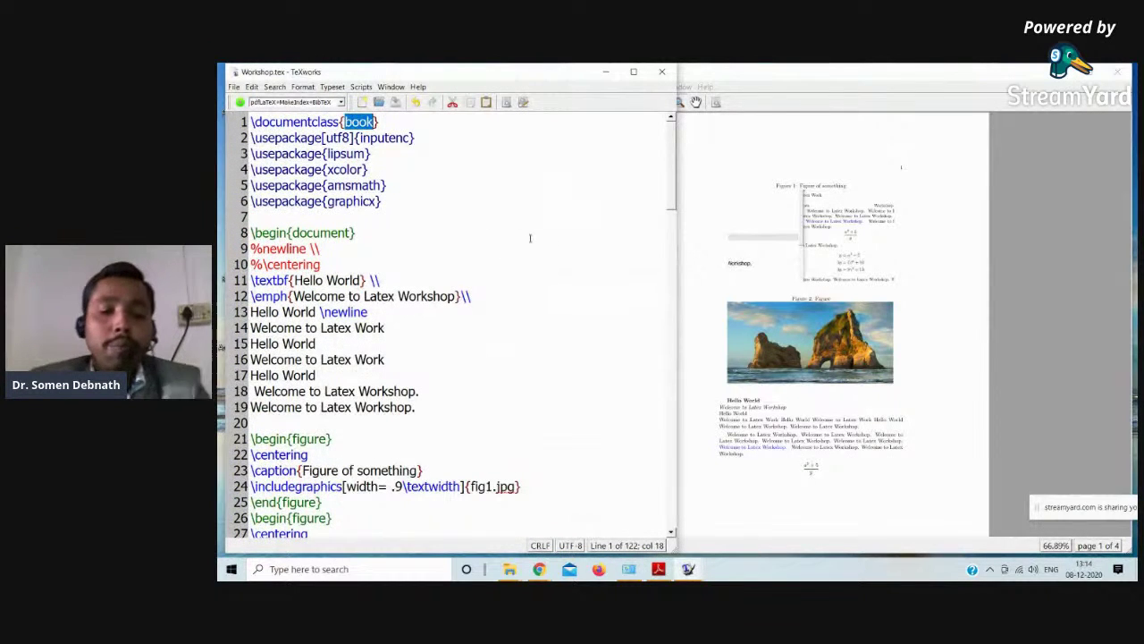
{"action": "type", "text": "re"}
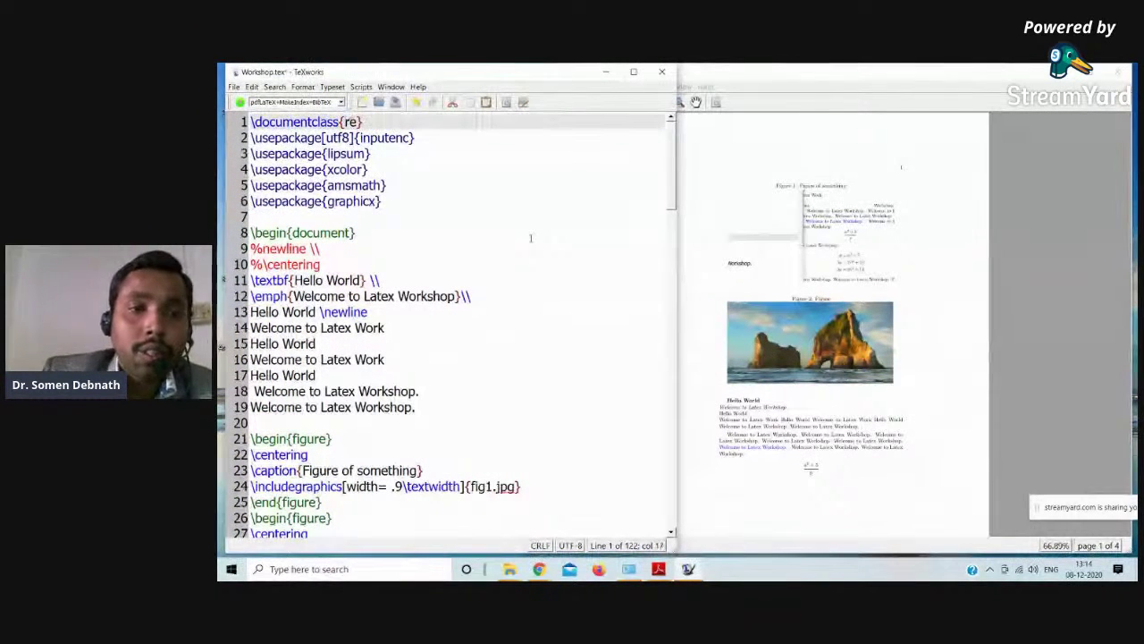
{"action": "type", "text": "port"}
{"action": "key", "text": "ctrl+t"}
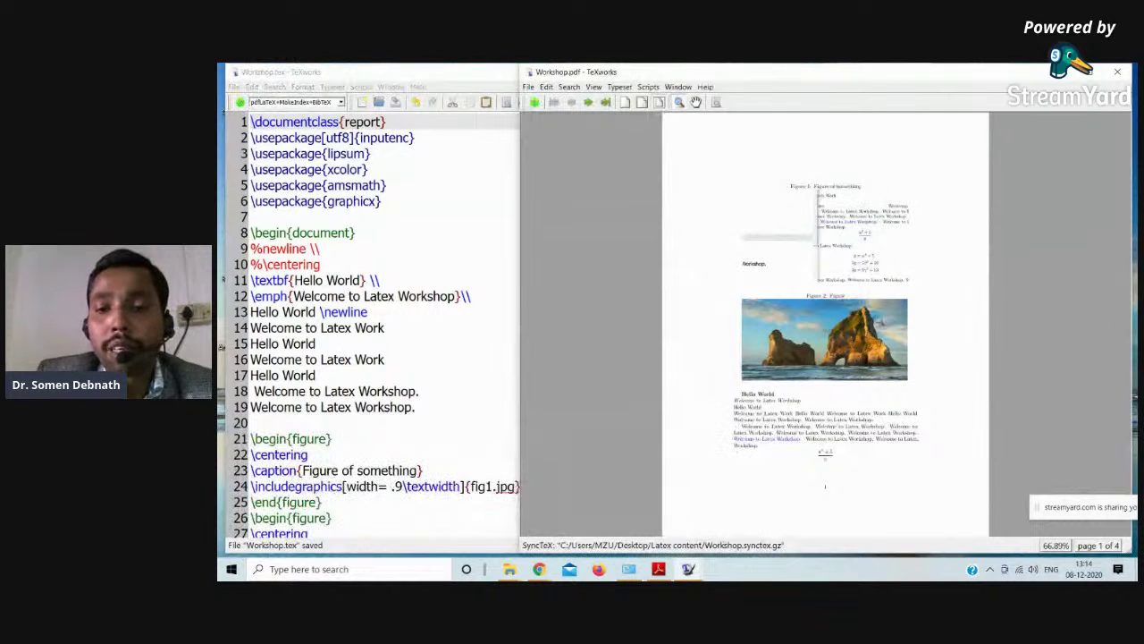
{"action": "scroll", "coordinate": [865, 364], "scroll_direction": "down", "scroll_amount": 3}
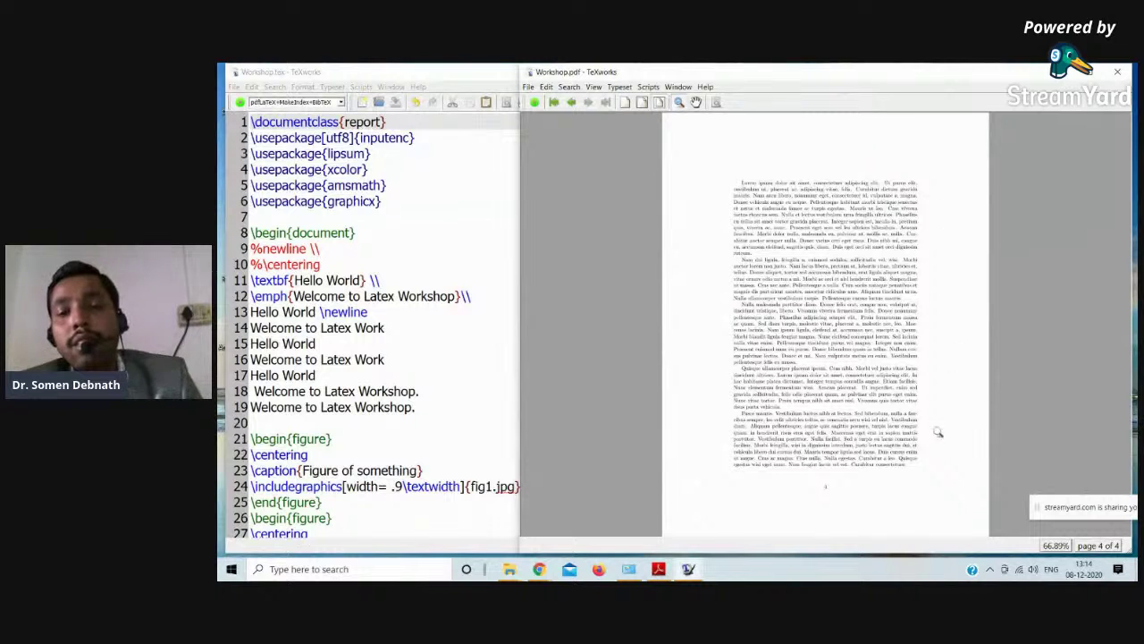
{"action": "scroll", "coordinate": [791, 282], "scroll_direction": "up", "scroll_amount": 3}
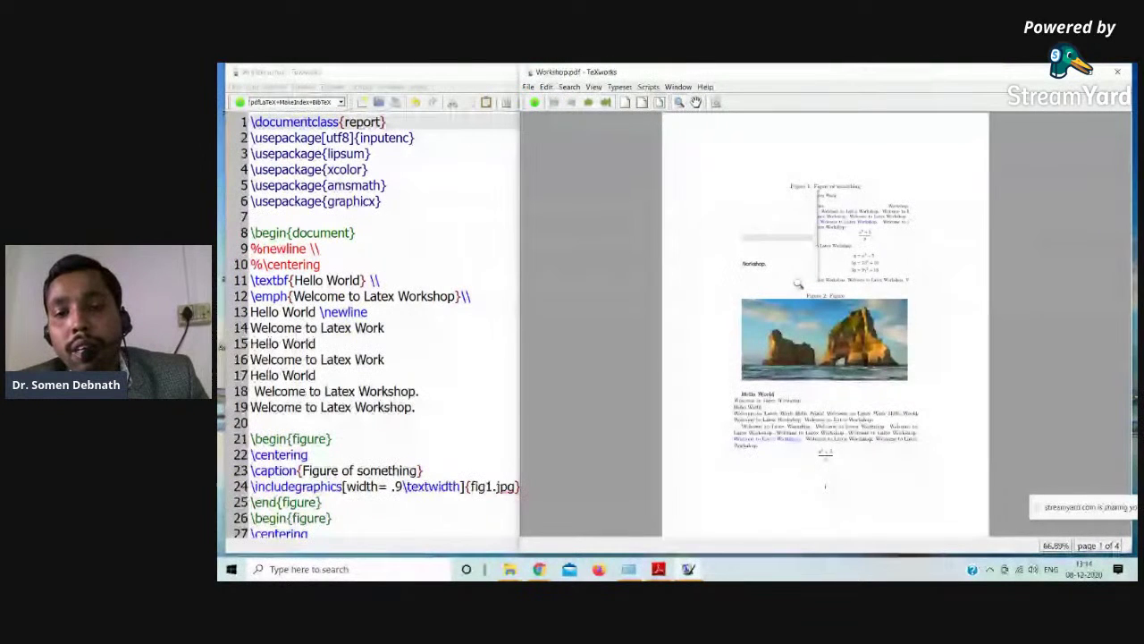
{"action": "scroll", "coordinate": [803, 275], "scroll_direction": "down", "scroll_amount": 3}
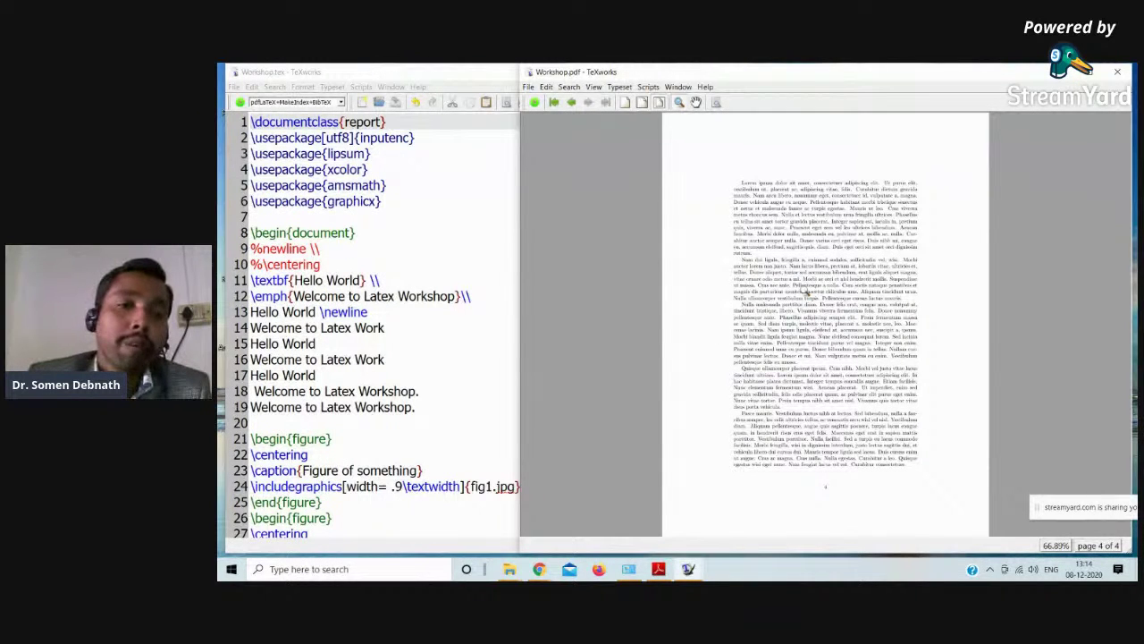
- Set the document class back to book, typeset the document, and look through the first three PDF pages
{"action": "left_click_drag", "start_coordinate": [382, 122], "coordinate": [345, 122]}
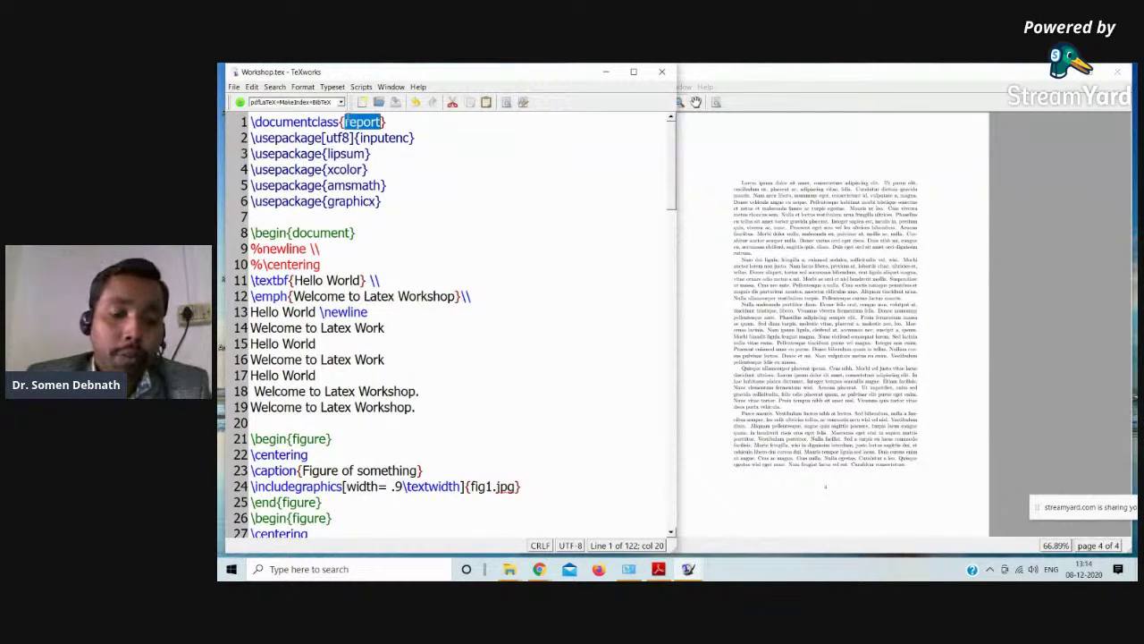
{"action": "type", "text": "book"}
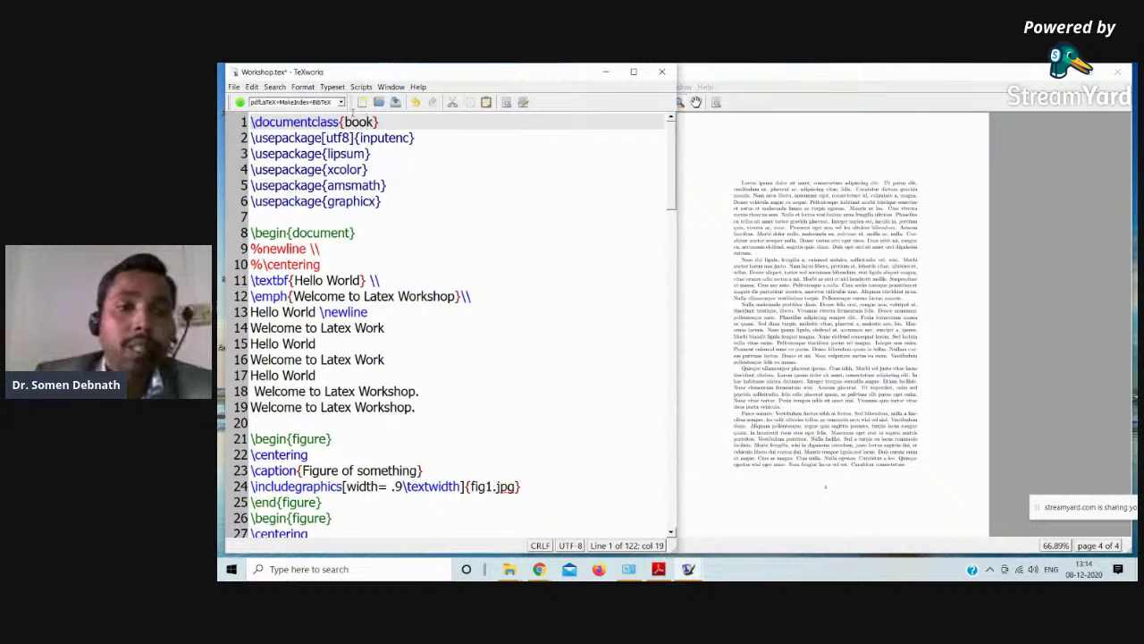
{"action": "left_click", "coordinate": [240, 102]}
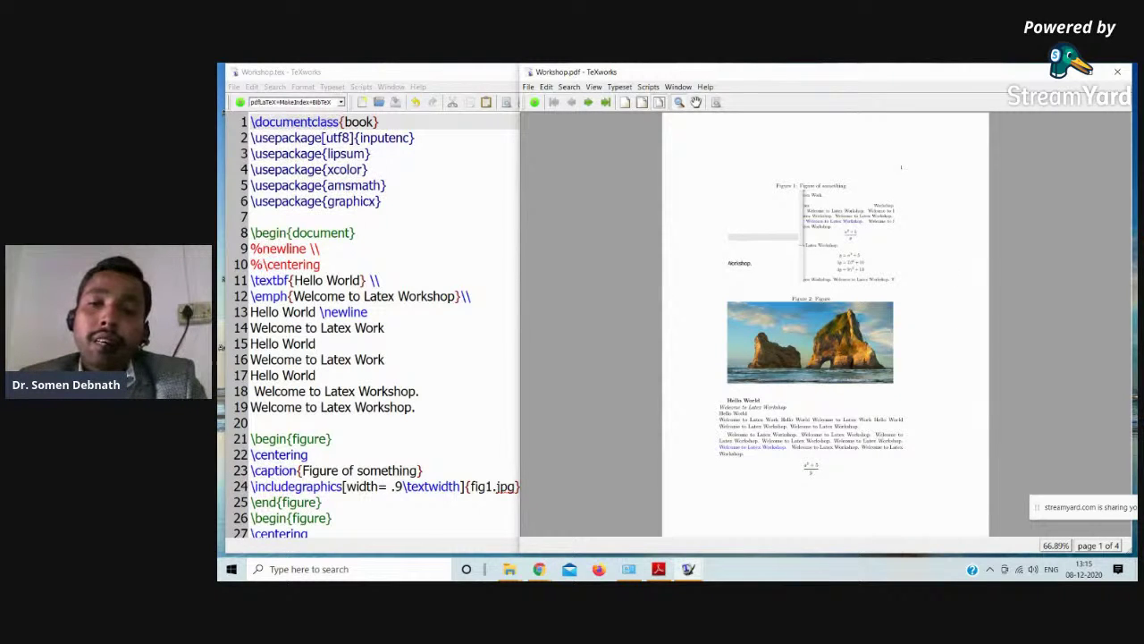
{"action": "scroll", "coordinate": [802, 333], "scroll_direction": "down", "scroll_amount": 3}
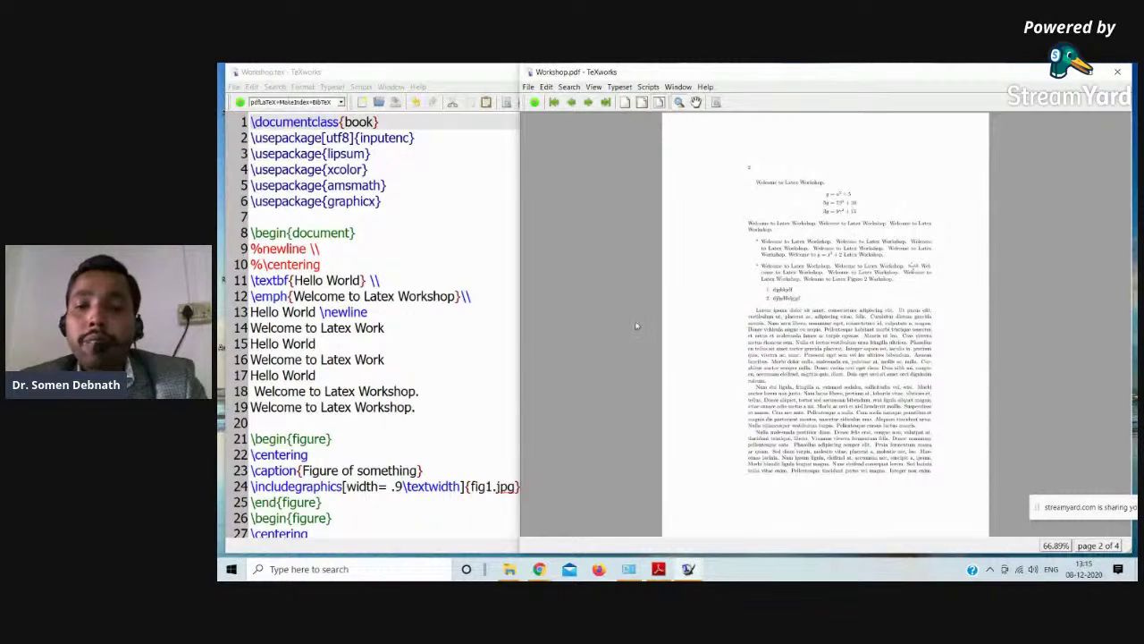
{"action": "scroll", "coordinate": [928, 325], "scroll_direction": "down", "scroll_amount": 3}
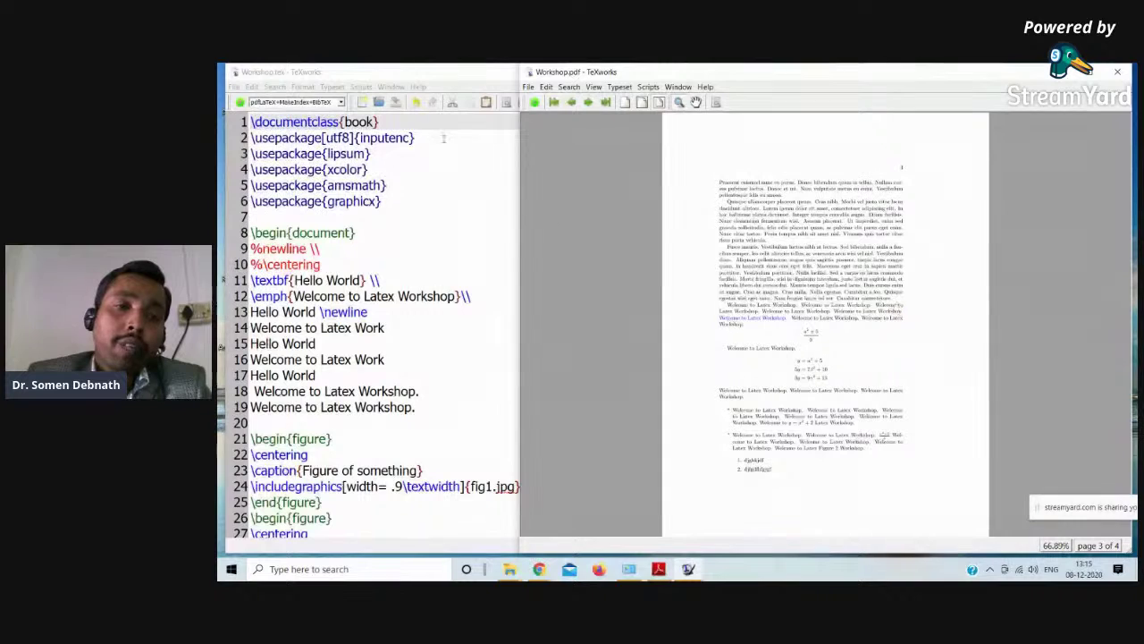
- Change the document class to article with its braces intact, typeset the document, and compare the layout of the PDF pages
{"action": "double_click", "coordinate": [360, 122]}
{"action": "type", "text": "arti"}
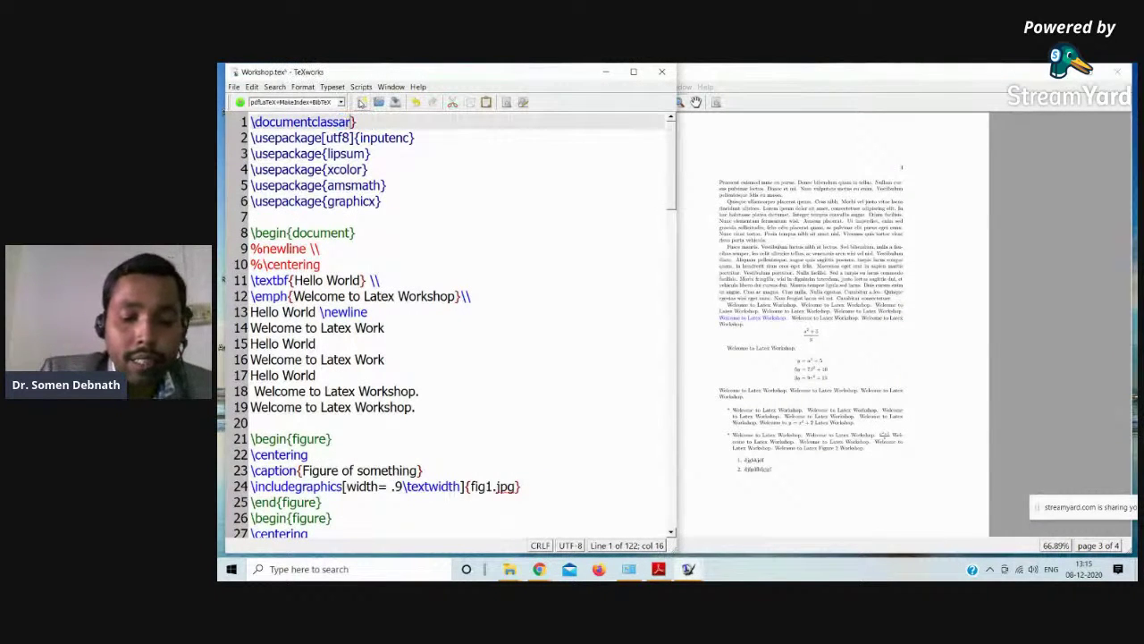
{"action": "type", "text": "cle"}
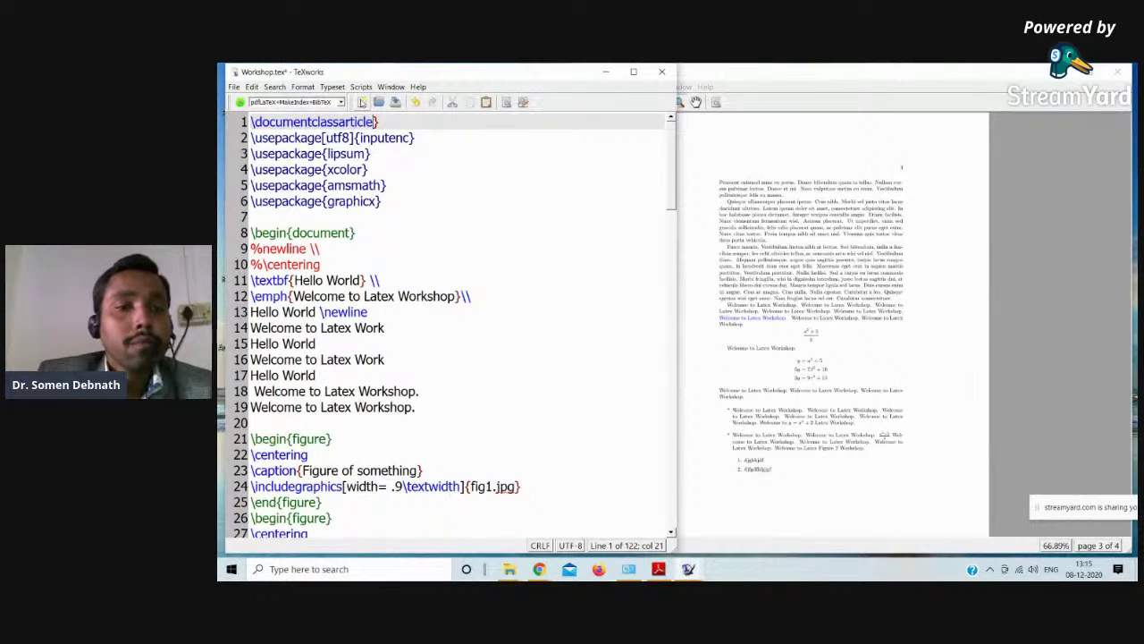
{"action": "left_click", "coordinate": [341, 121]}
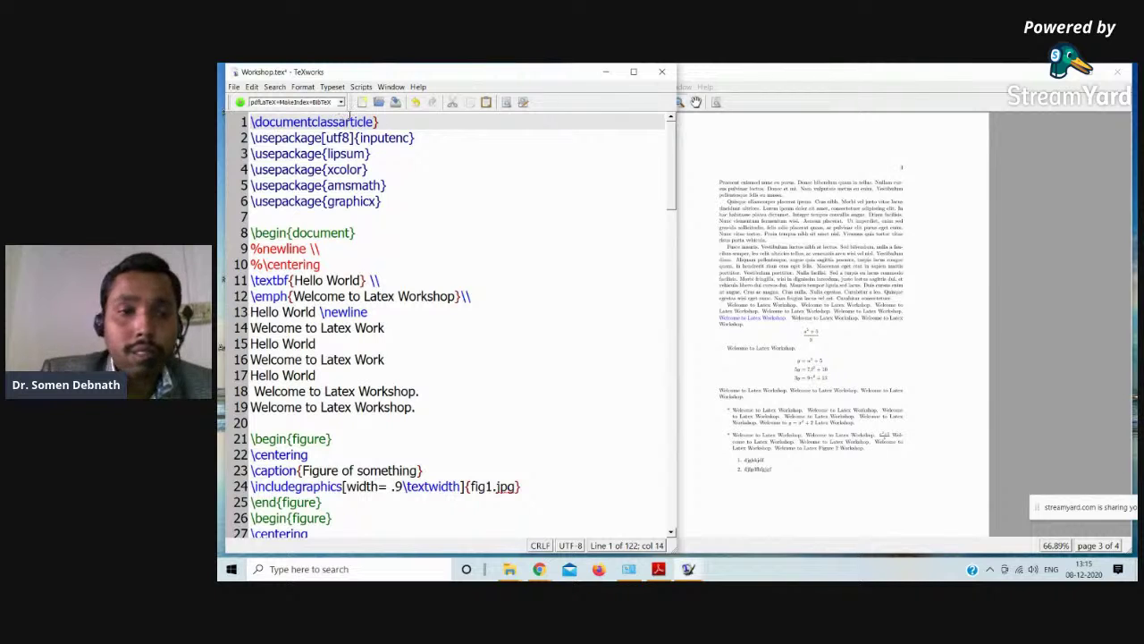
{"action": "left_click", "coordinate": [240, 101]}
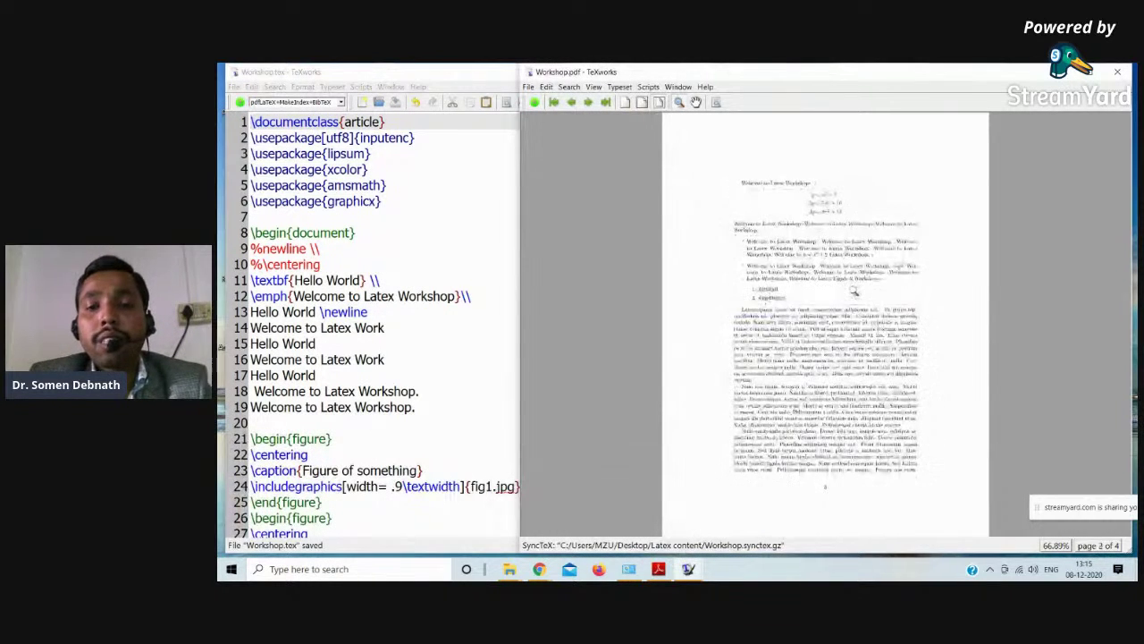
{"action": "scroll", "coordinate": [748, 495], "scroll_direction": "down", "scroll_amount": 2}
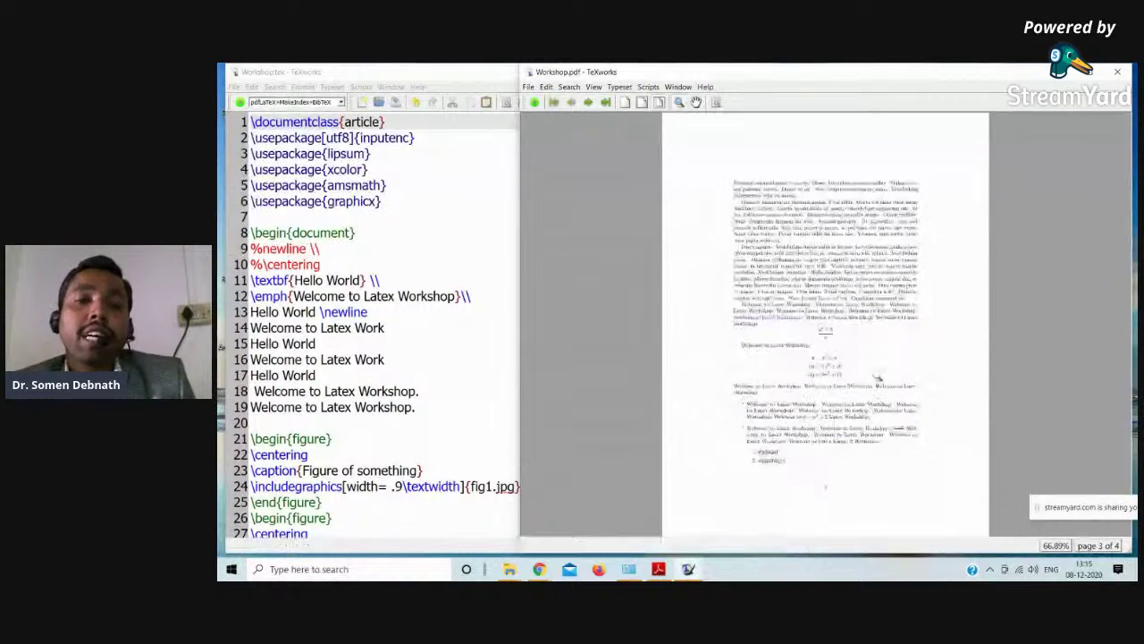
{"action": "scroll", "coordinate": [884, 384], "scroll_direction": "down", "scroll_amount": 2}
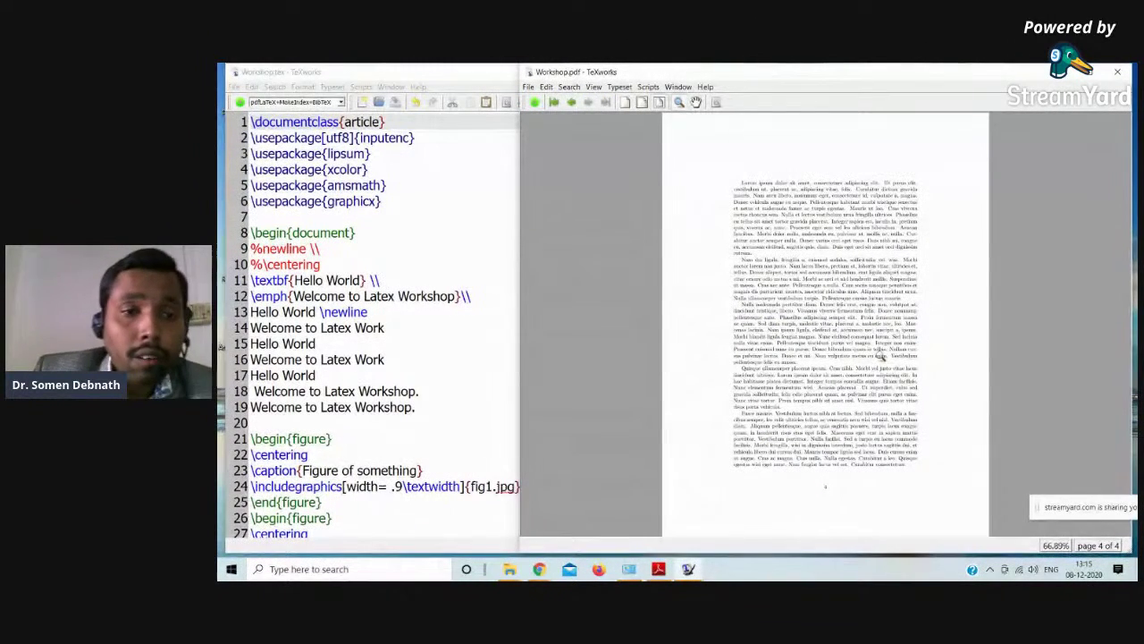
{"action": "scroll", "coordinate": [814, 284], "scroll_direction": "up", "scroll_amount": 6}
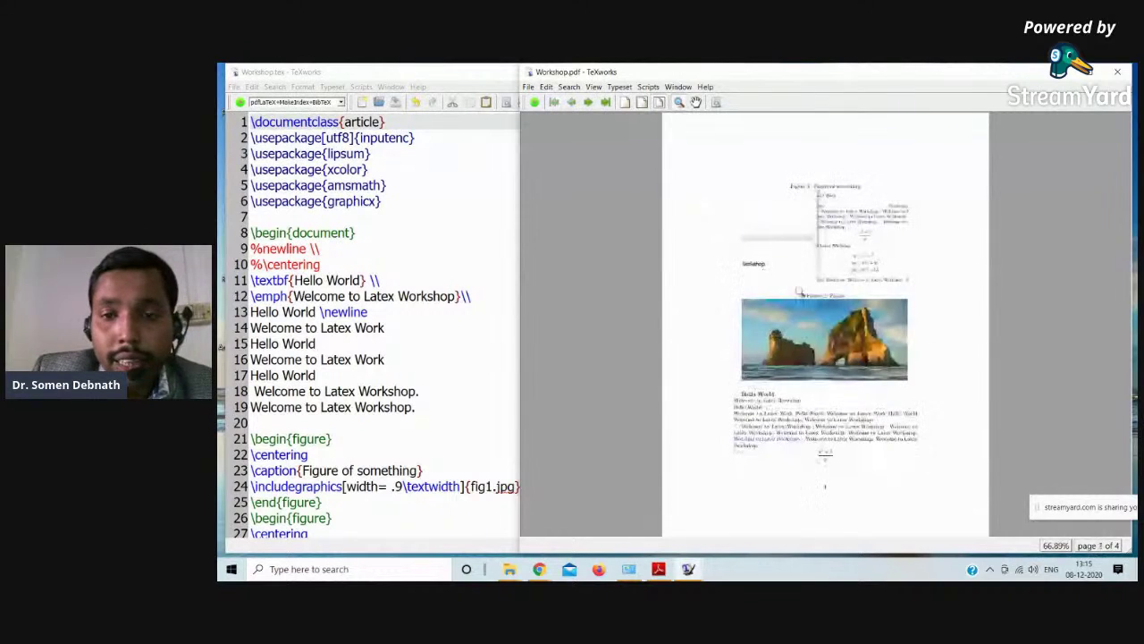
{"action": "scroll", "coordinate": [800, 289], "scroll_direction": "down", "scroll_amount": 5}
{"action": "scroll", "coordinate": [798, 287], "scroll_direction": "up", "scroll_amount": 5}
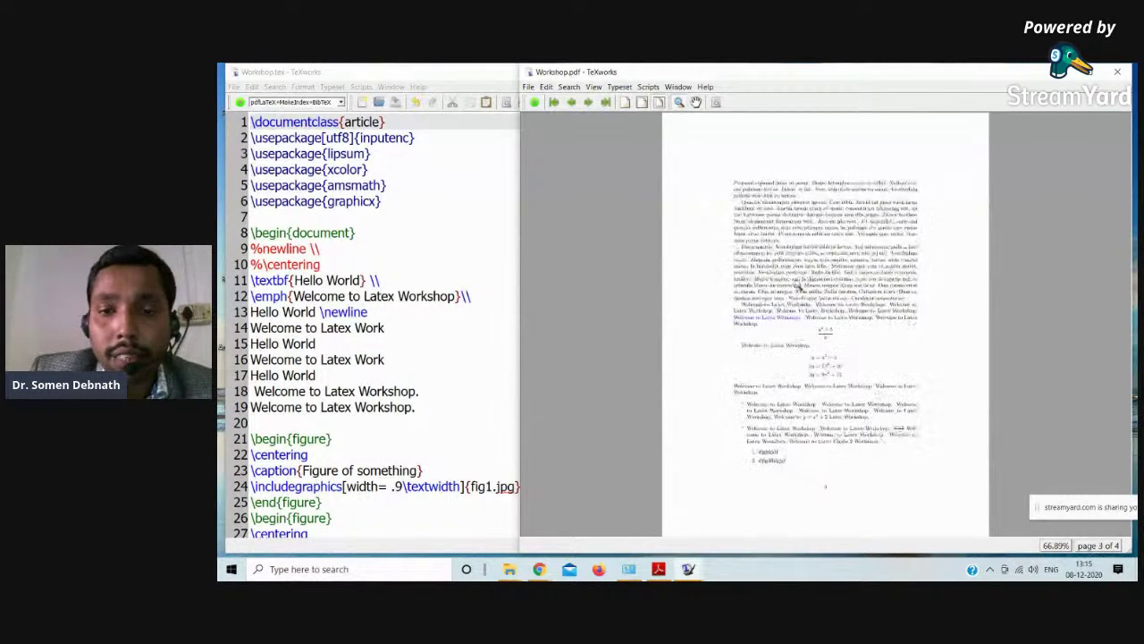
- Check the table environment on the Figures and Tables slide in Adobe Reader and return to page 2 of Workshop.pdf in TeXworks
{"action": "left_click", "coordinate": [658, 569]}
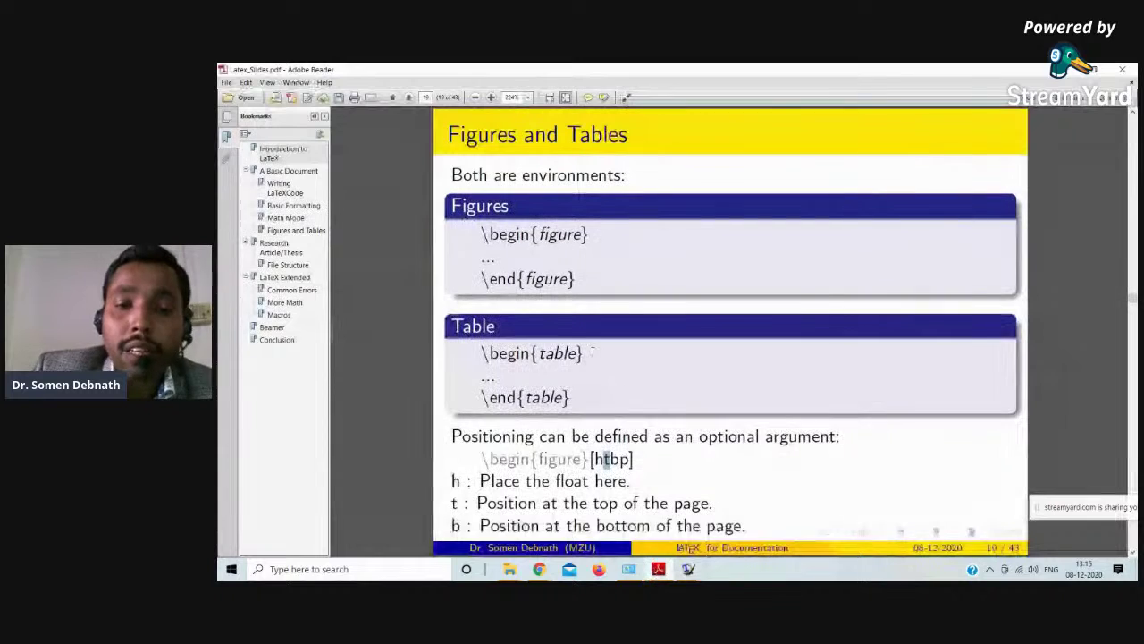
{"action": "left_click", "coordinate": [688, 569]}
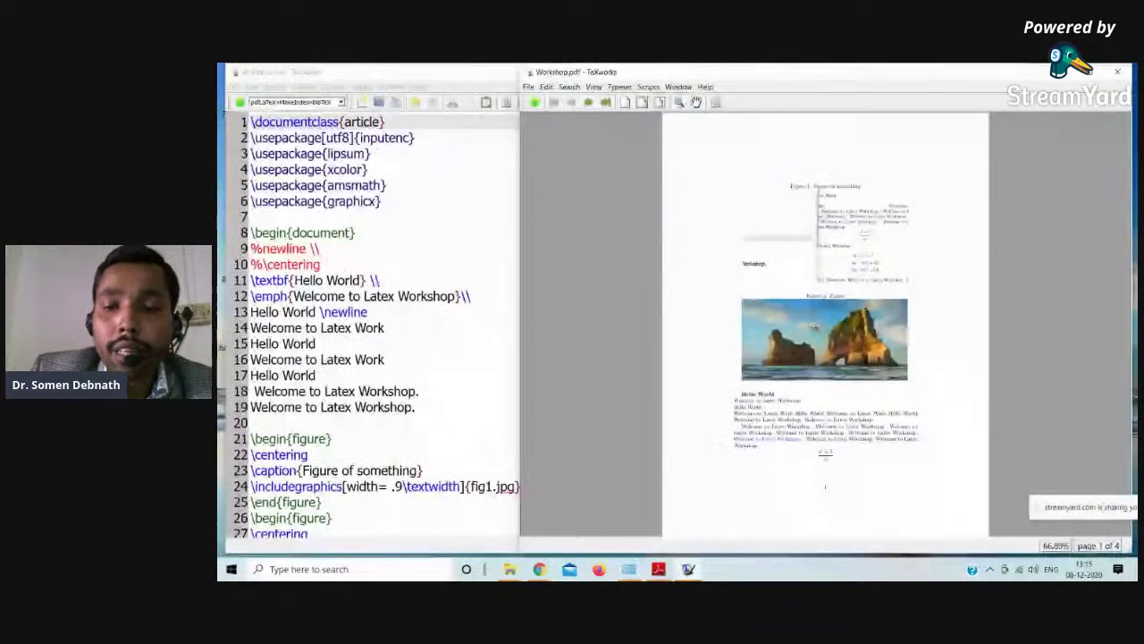
{"action": "scroll", "coordinate": [840, 420], "scroll_direction": "down", "scroll_amount": 5}
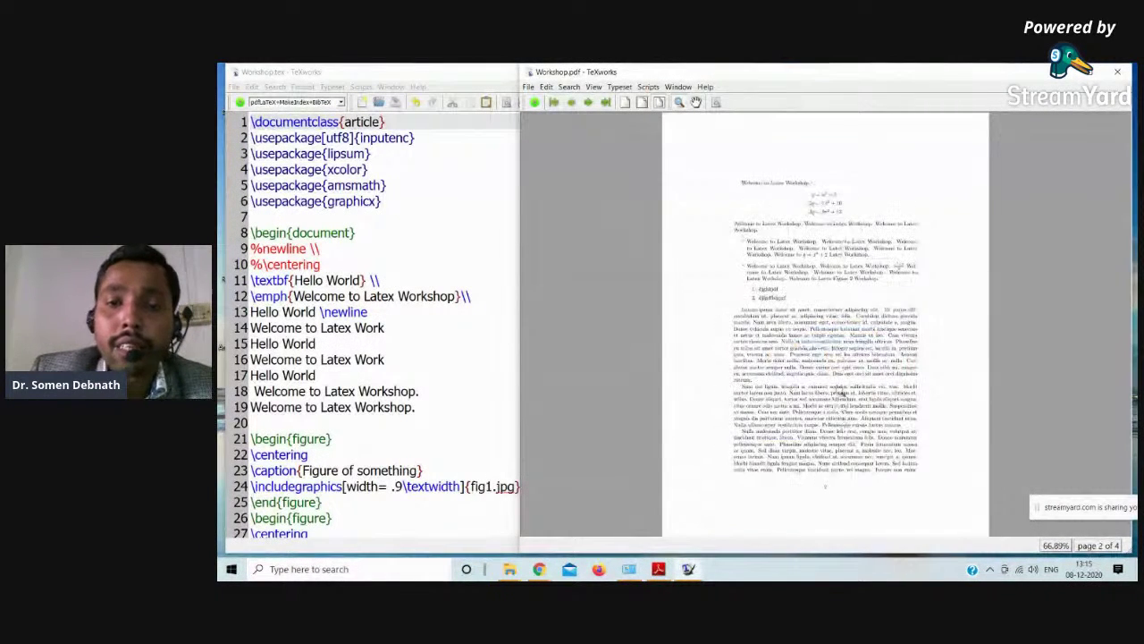
- Insert an empty table environment on line 74, between the end of the itemize list and \lipsum[1-5], without the placeholder bullet
{"action": "right_click", "coordinate": [811, 258]}
{"action": "left_click", "coordinate": [834, 266]}
{"action": "left_click", "coordinate": [355, 372]}
{"action": "scroll", "coordinate": [376, 416], "scroll_direction": "down", "scroll_amount": 2}
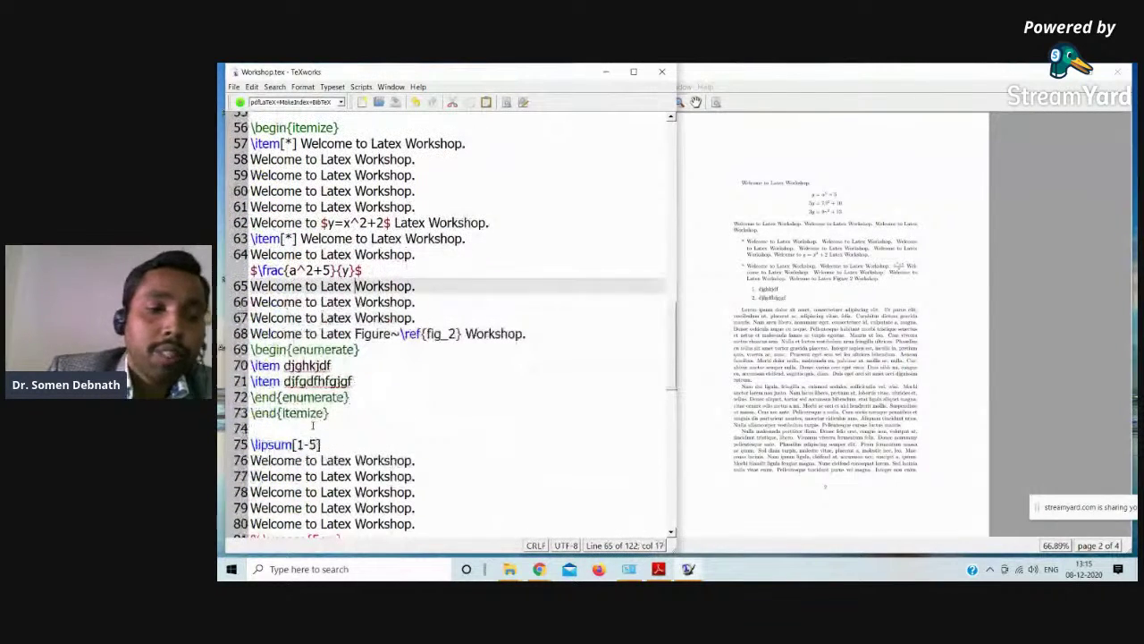
{"action": "left_click", "coordinate": [317, 428]}
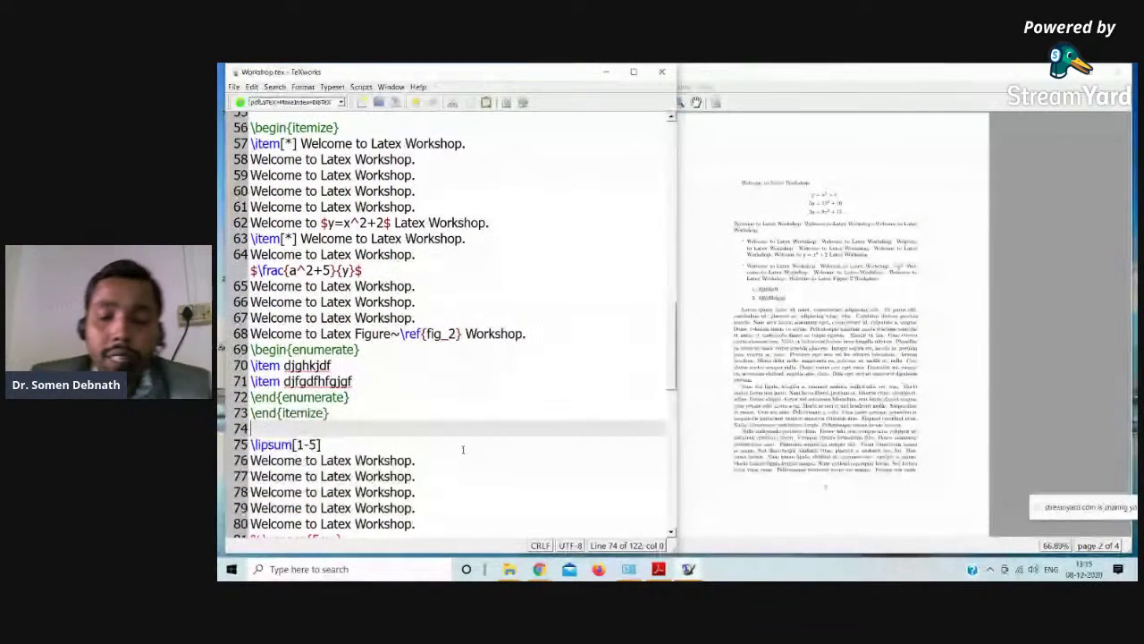
{"action": "type", "text": "\\"}
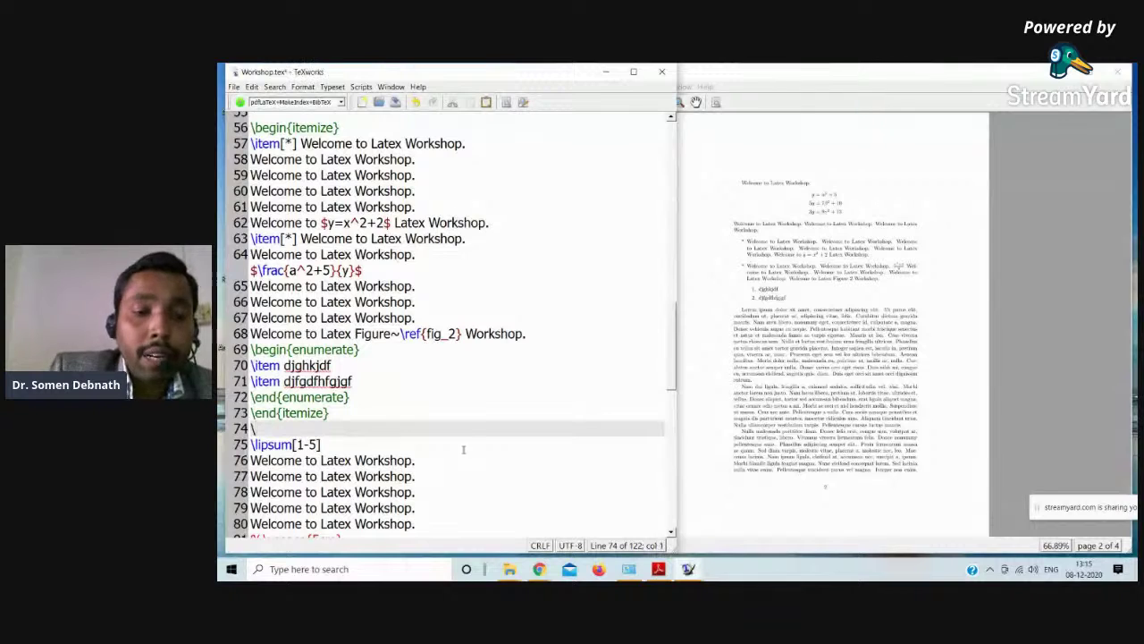
{"action": "type", "text": "begin{"}
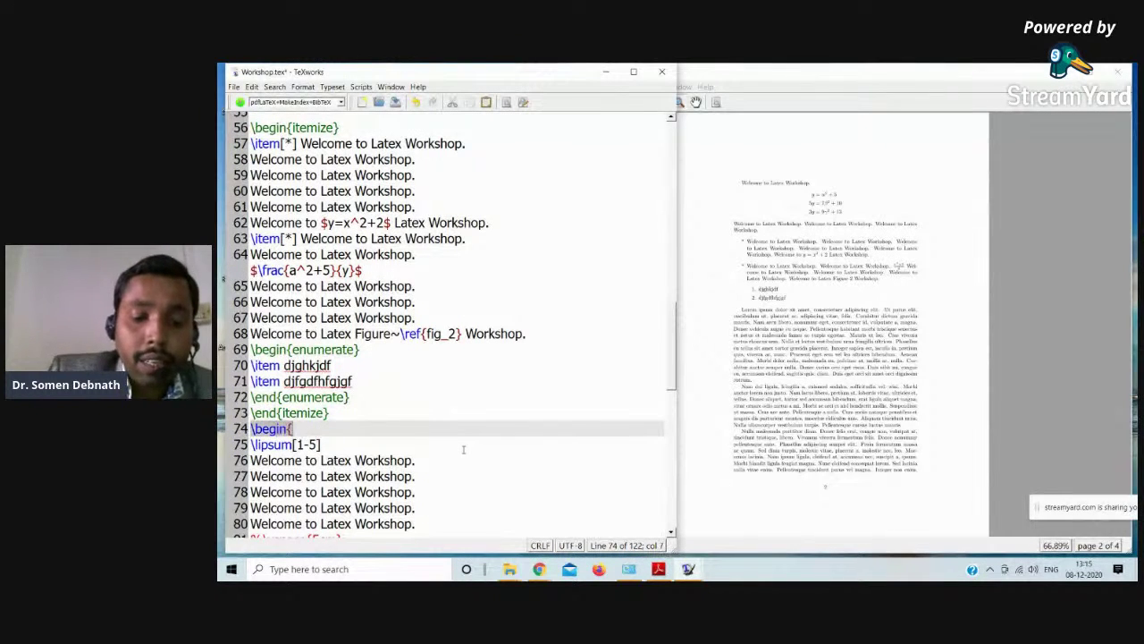
{"action": "type", "text": "table"}
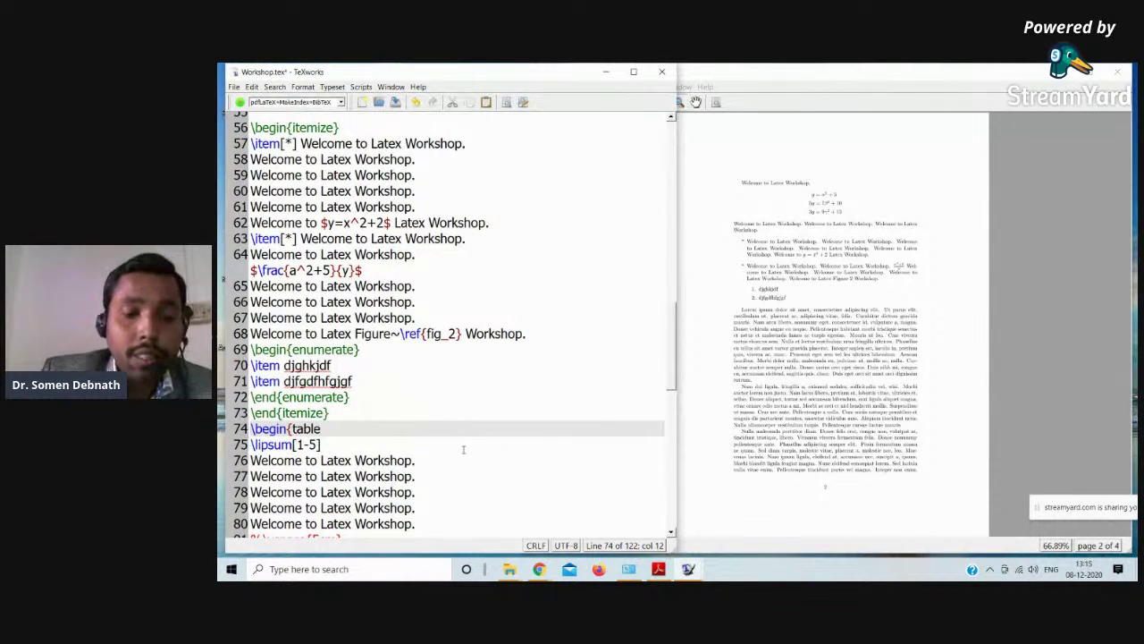
{"action": "key", "text": "Tab"}
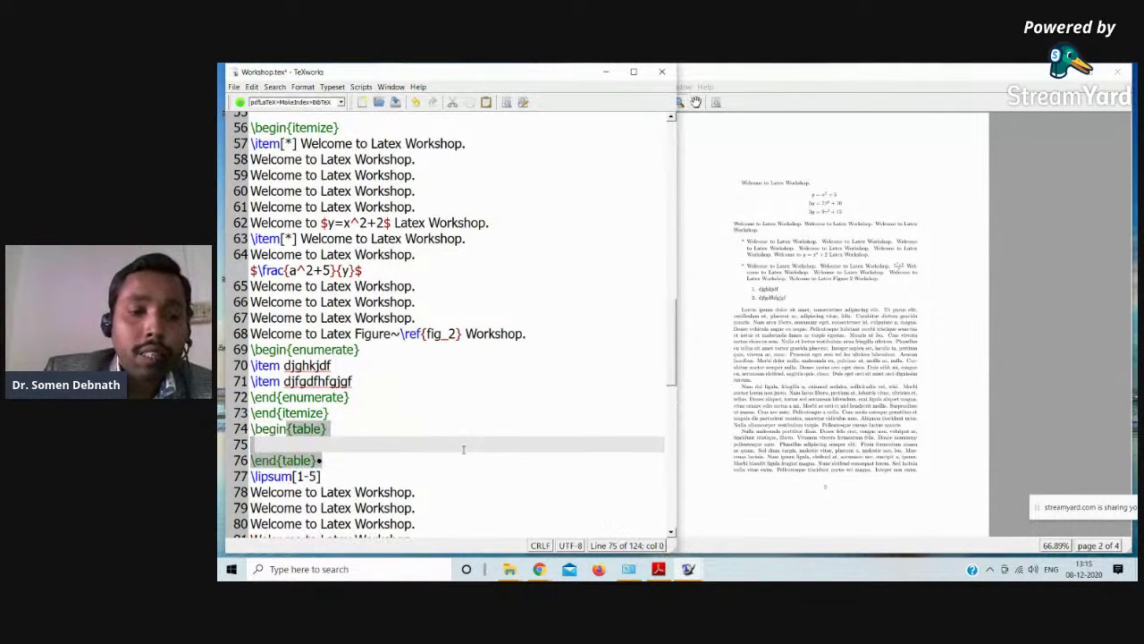
{"action": "left_click", "coordinate": [333, 461]}
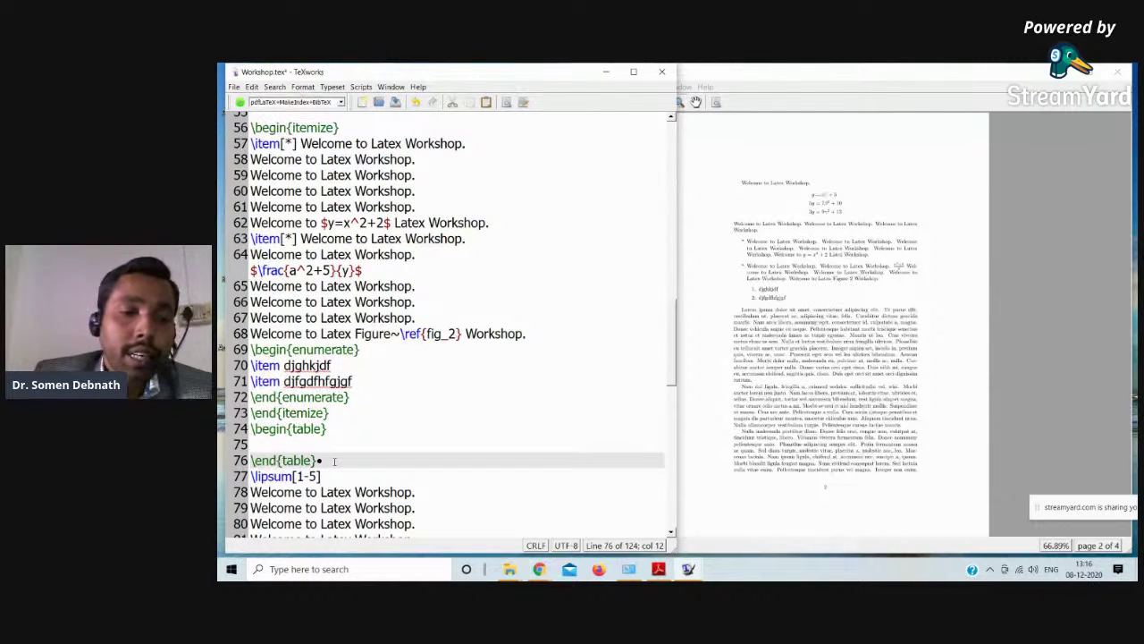
- Add a caption reading "Table 1" inside the empty table environment on line 75
{"action": "left_click", "coordinate": [274, 444]}
{"action": "type", "text": "\\car"}
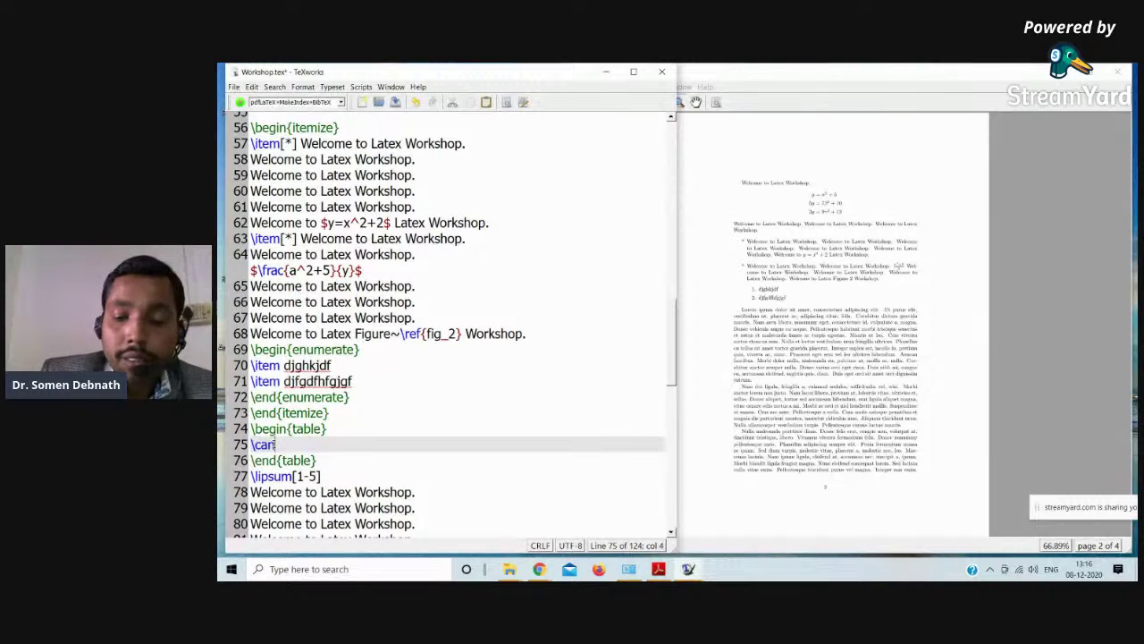
{"action": "key", "text": "BackSpace"}
{"action": "type", "text": "p"}
{"action": "key", "text": "Tab"}
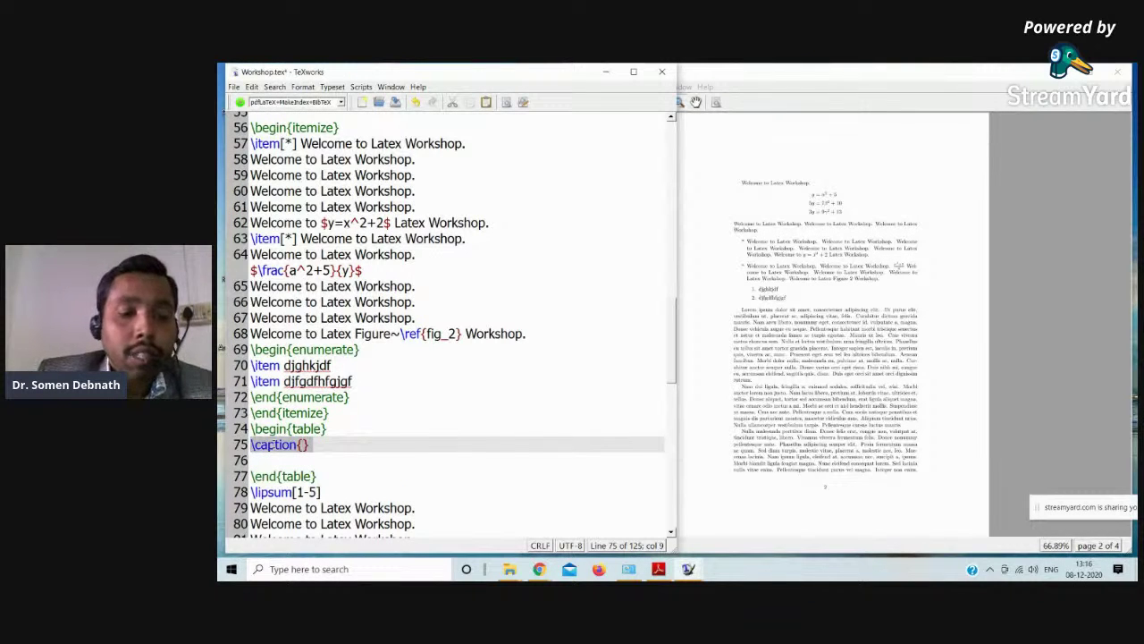
{"action": "type", "text": "Table"}
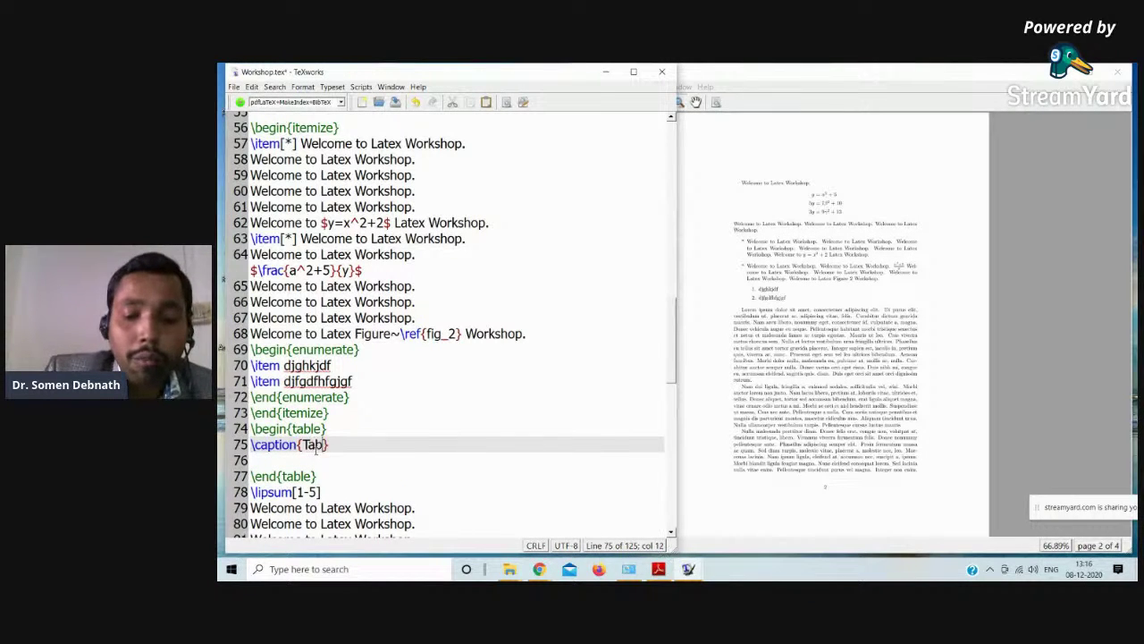
{"action": "type", "text": " 1"}
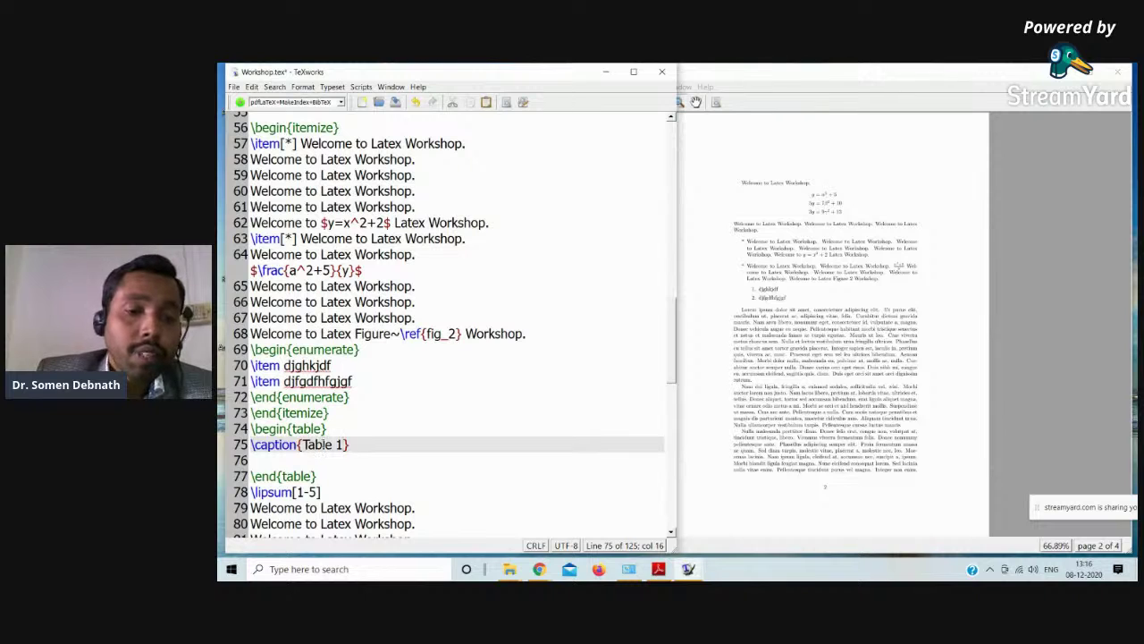
- Add a \label command with the key tab_1 on a new line below the table caption
{"action": "left_click", "coordinate": [360, 443]}
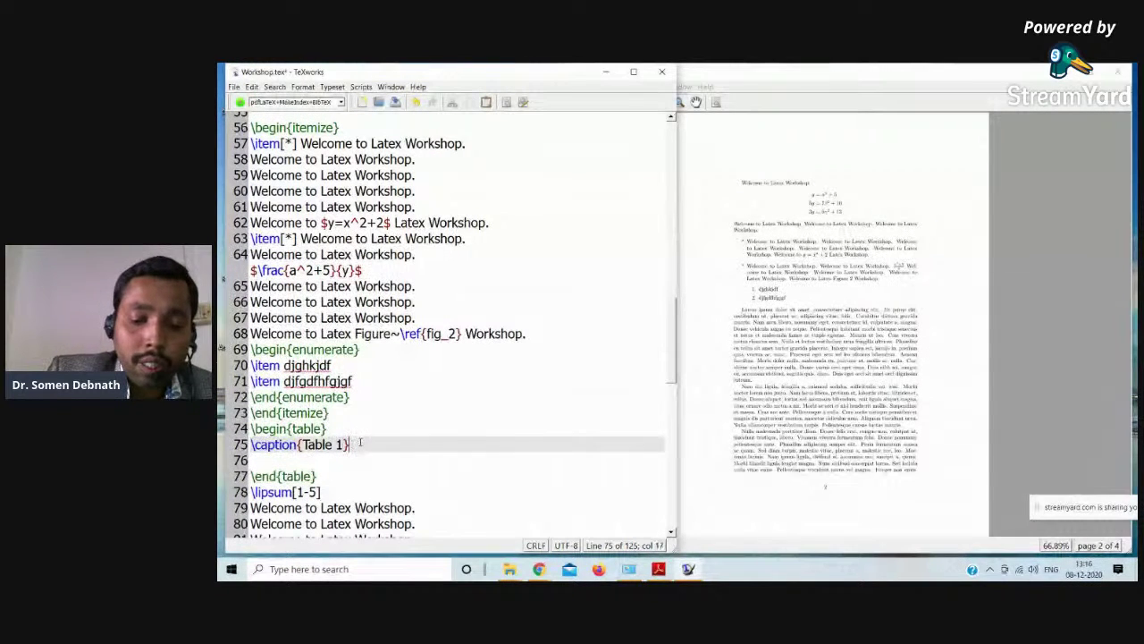
{"action": "key", "text": "Return"}
{"action": "type", "text": "\blabe"}
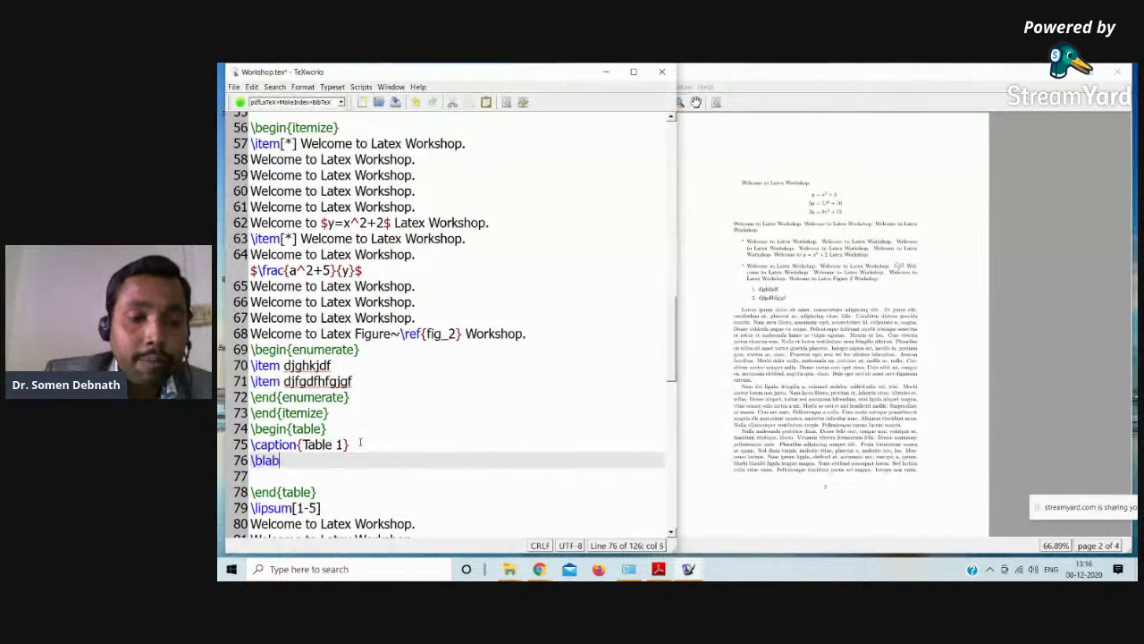
{"action": "key", "text": "BackSpace"}
{"action": "key", "text": "BackSpace"}
{"action": "key", "text": "BackSpace"}
{"action": "key", "text": "BackSpace"}
{"action": "key", "text": "BackSpace"}
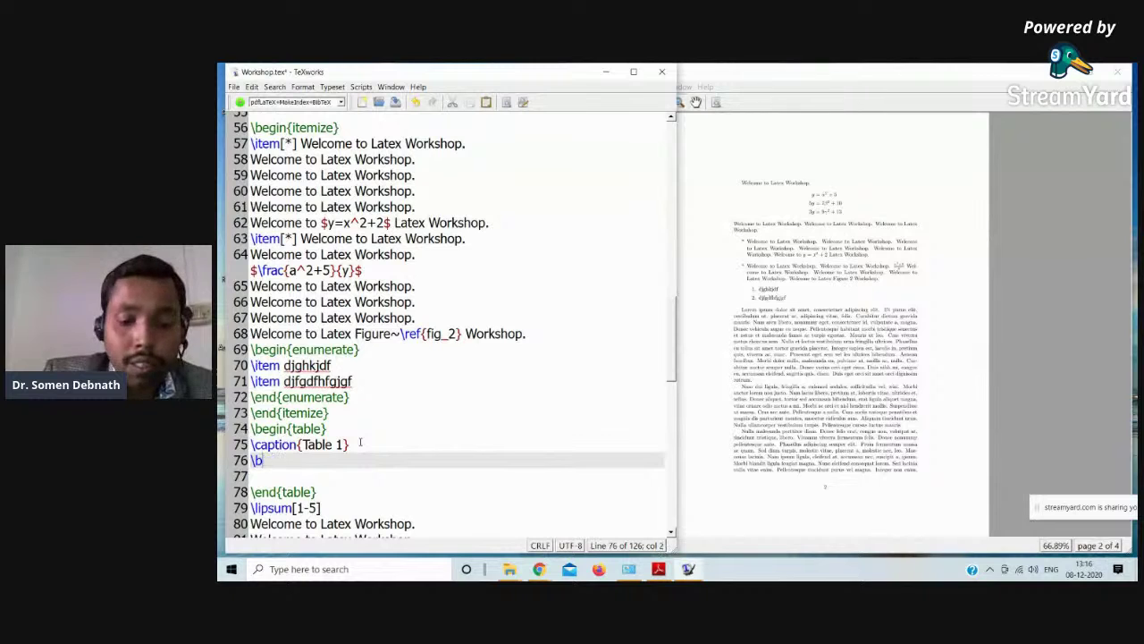
{"action": "type", "text": "labe"}
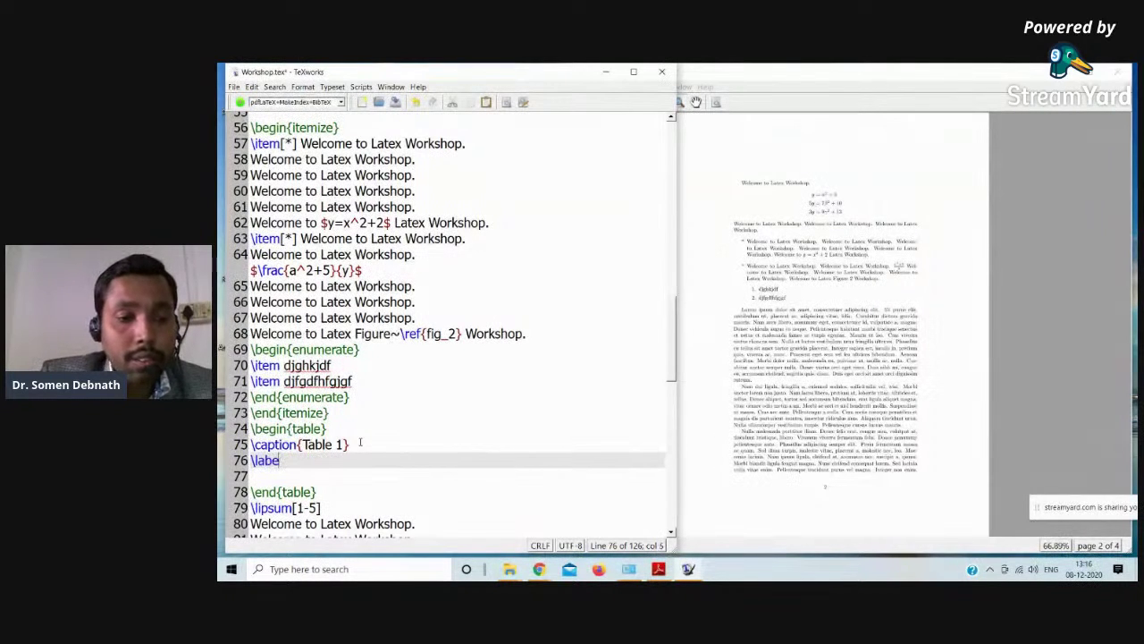
{"action": "key", "text": "Tab"}
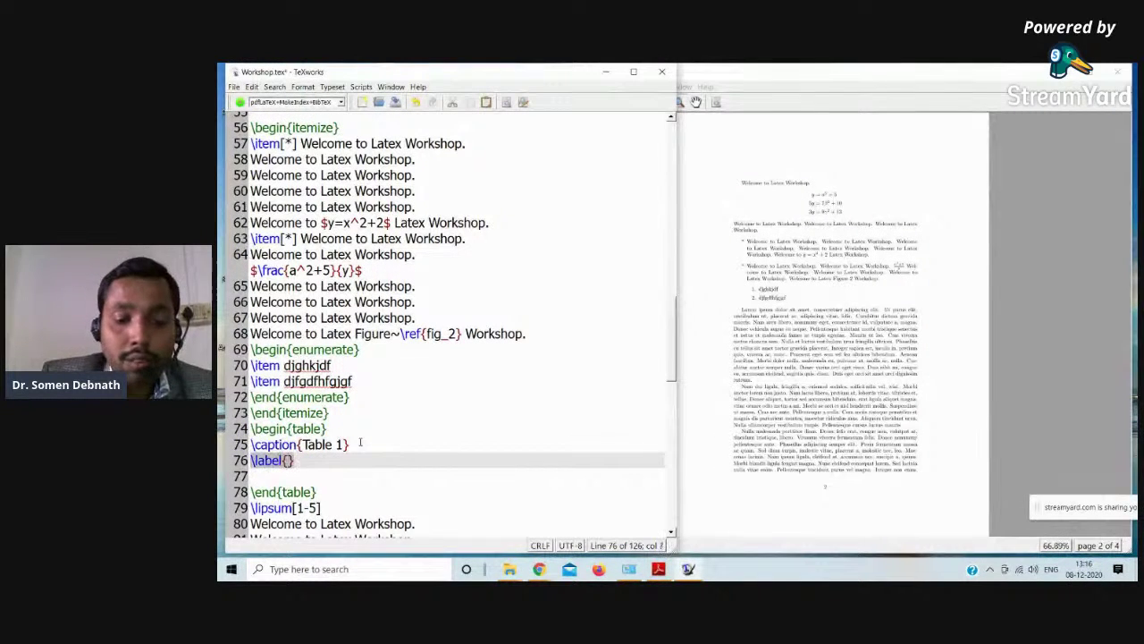
{"action": "type", "text": "tab"}
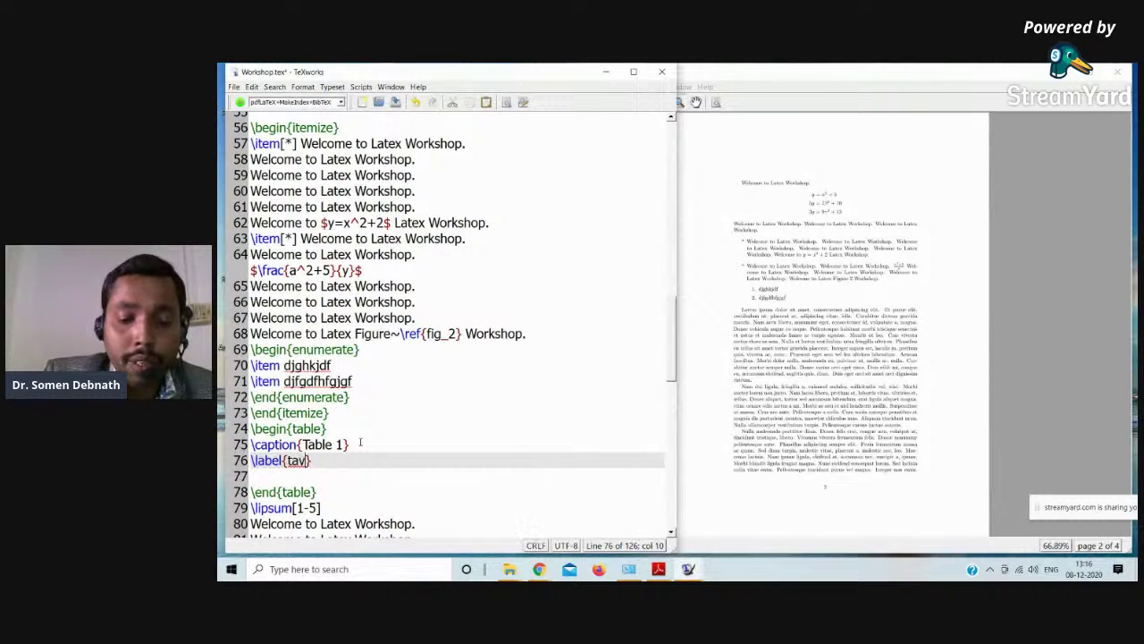
{"action": "type", "text": "_1"}
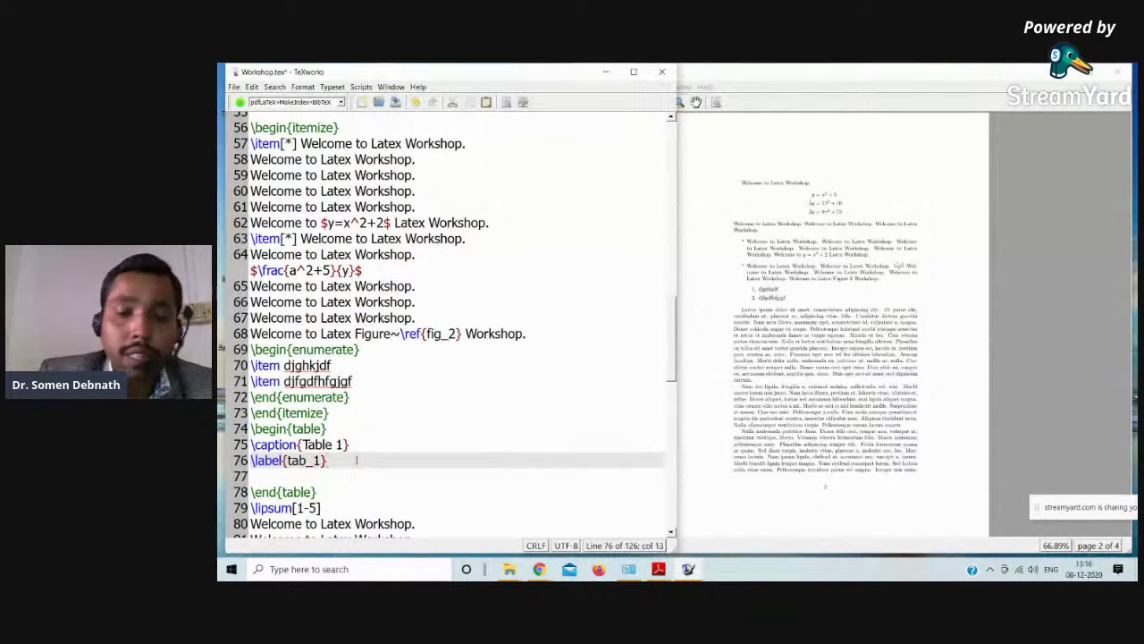
- Add the \centering command on a new line below the table's label
{"action": "key", "text": "Return"}
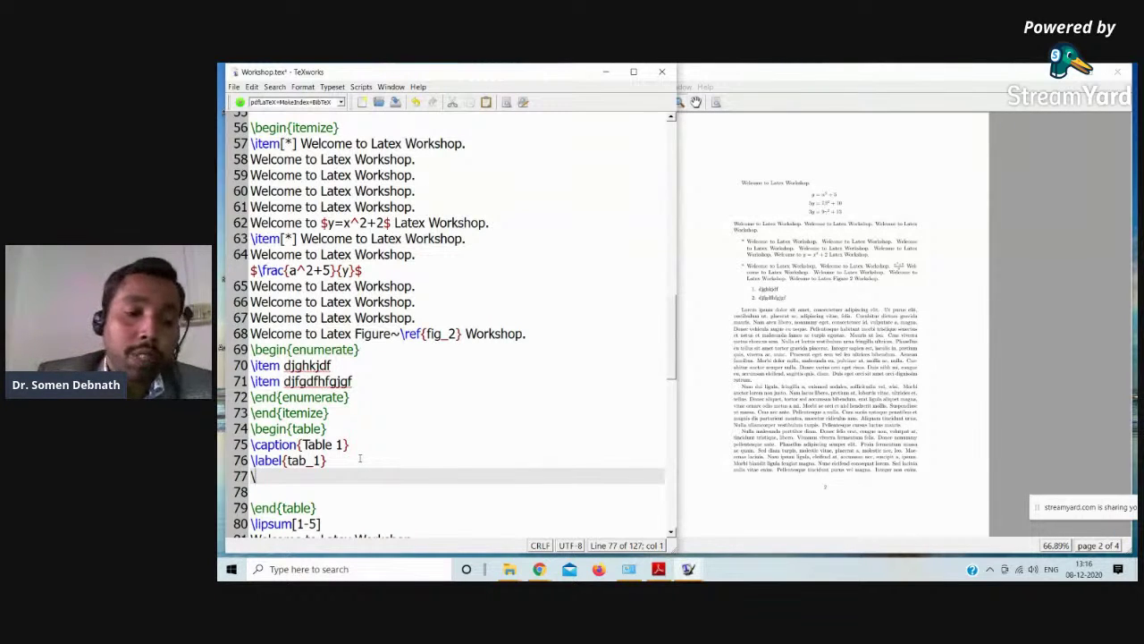
{"action": "type", "text": "\\cenr"}
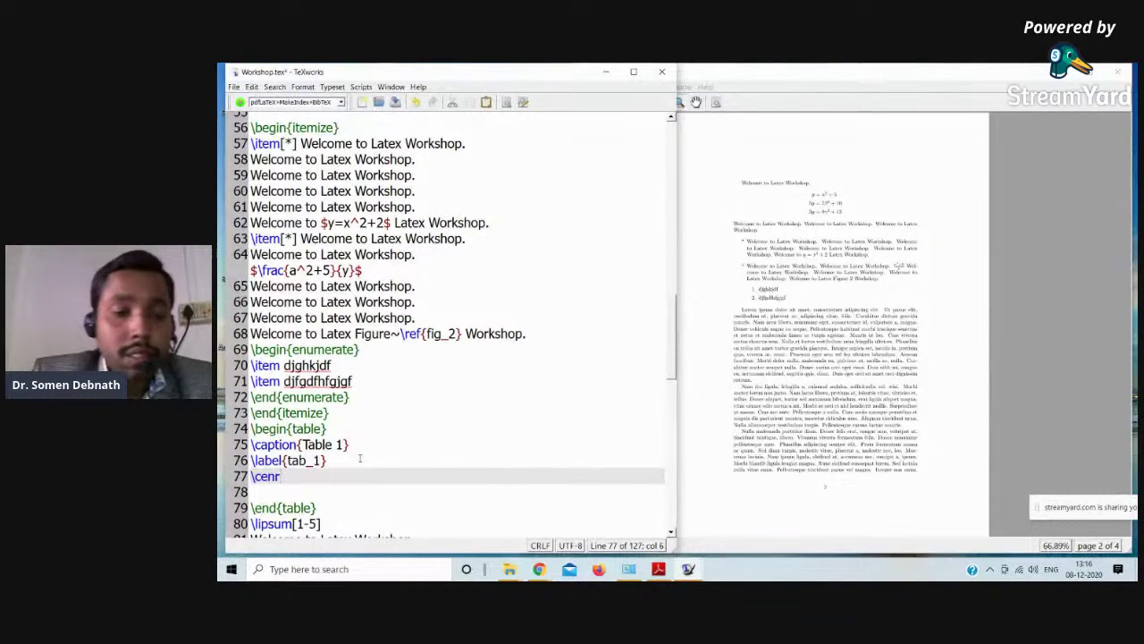
{"action": "key", "text": "Tab"}
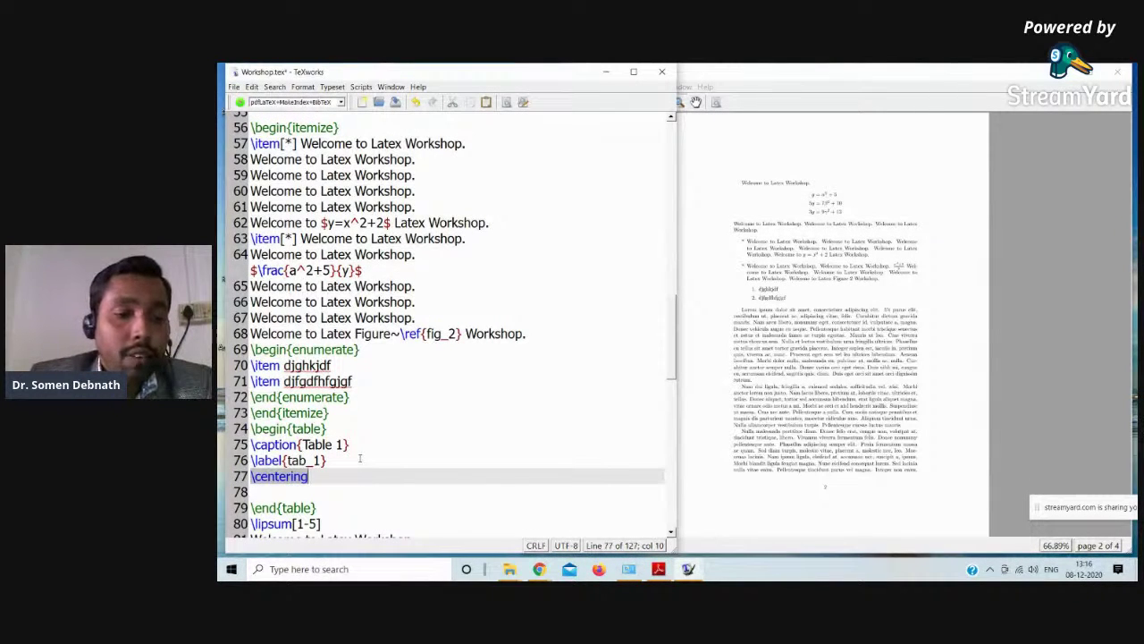
- Insert an empty tabular environment below \centering and clear its placeholder bullets
{"action": "left_click", "coordinate": [269, 497]}
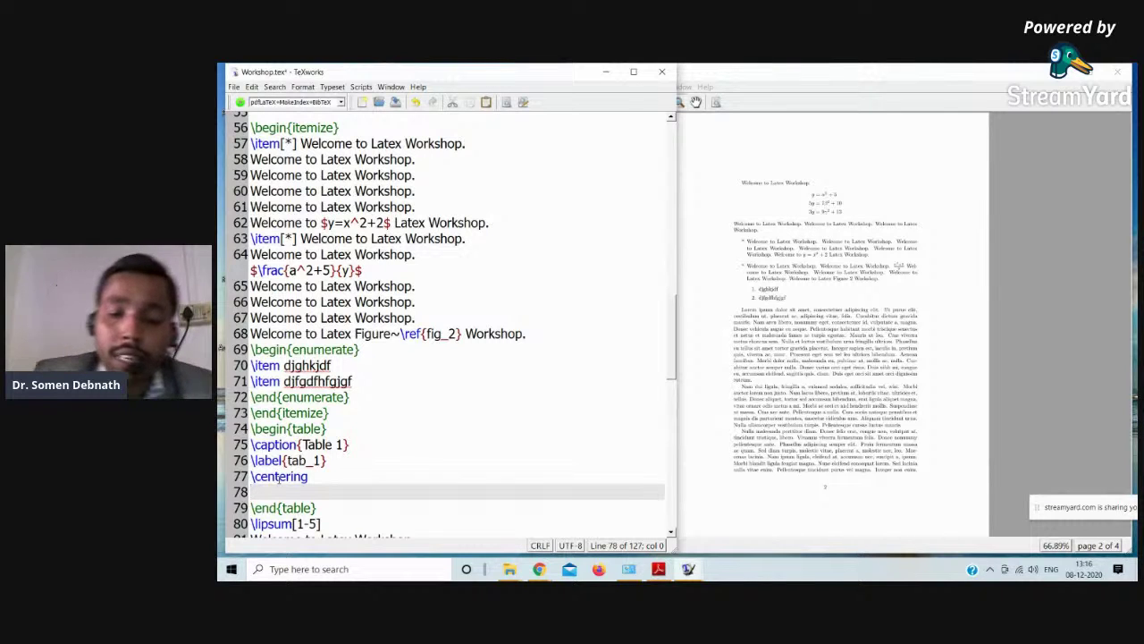
{"action": "type", "text": "\\beg"}
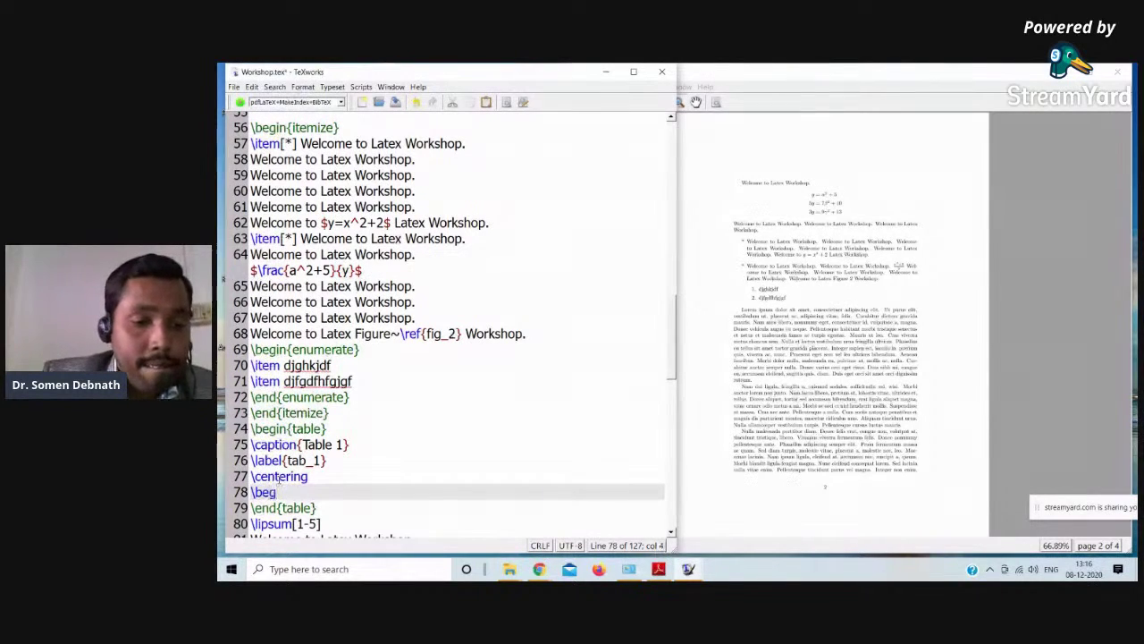
{"action": "key", "text": "Tab"}
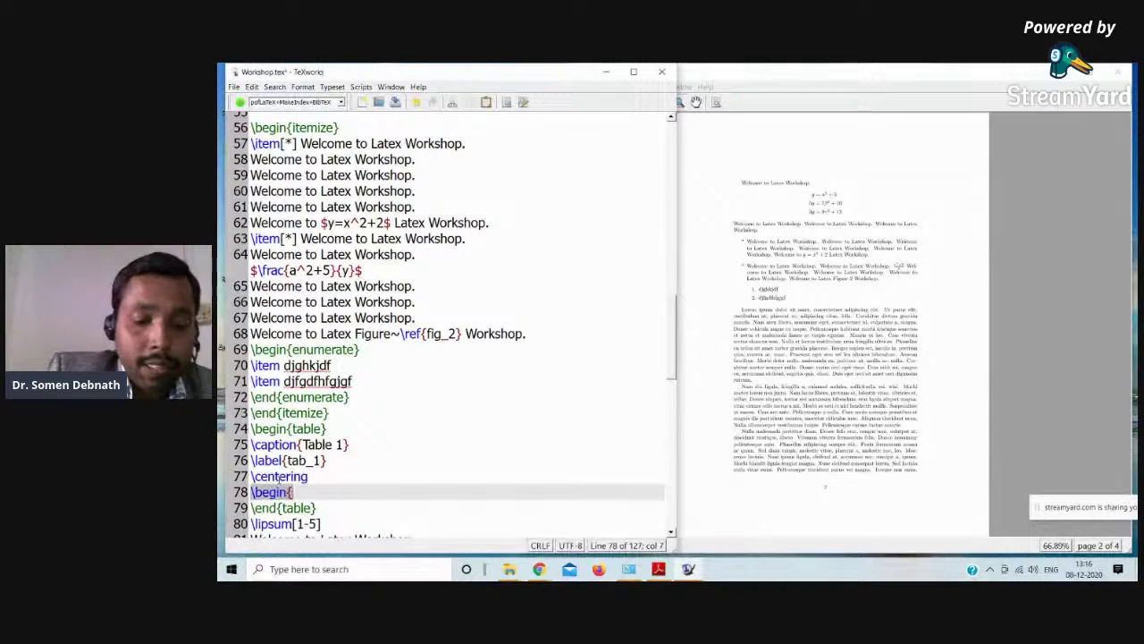
{"action": "type", "text": "tab"}
{"action": "key", "text": "Tab"}
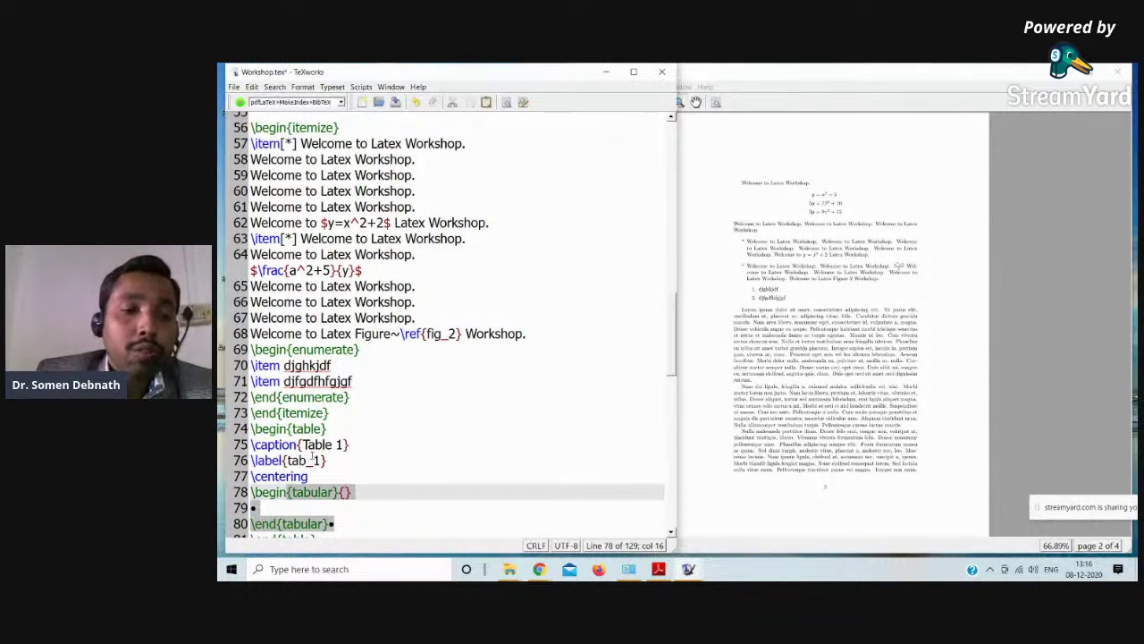
{"action": "scroll", "coordinate": [312, 456], "scroll_direction": "down", "scroll_amount": 2}
{"action": "left_click", "coordinate": [347, 443]}
{"action": "key", "text": "BackSpace"}
{"action": "left_click", "coordinate": [258, 421]}
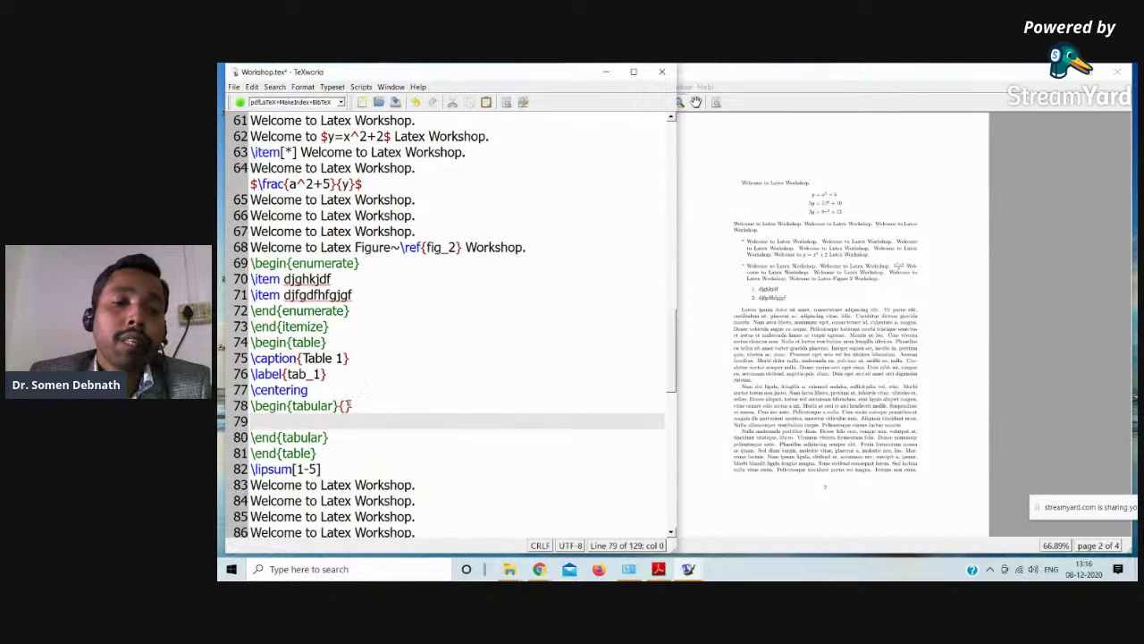
- Set the tabular column specification to |lrc|, giving left, right and centred columns between outer vertical lines
{"action": "left_click", "coordinate": [345, 405]}
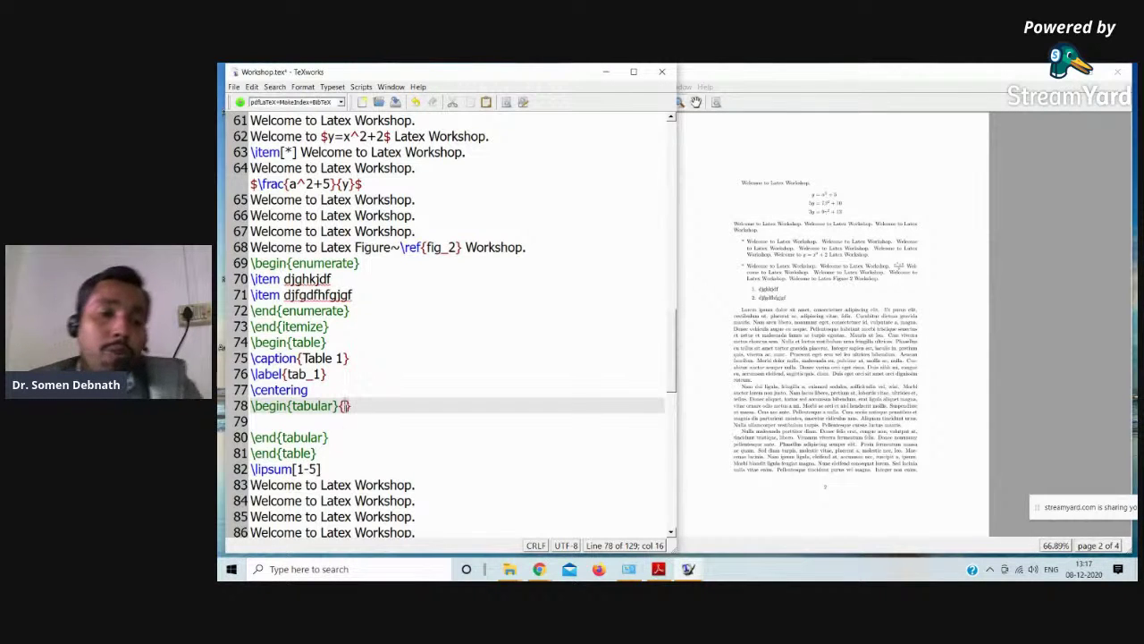
{"action": "right_click", "coordinate": [349, 404]}
{"action": "left_click", "coordinate": [420, 375]}
{"action": "left_click", "coordinate": [359, 405]}
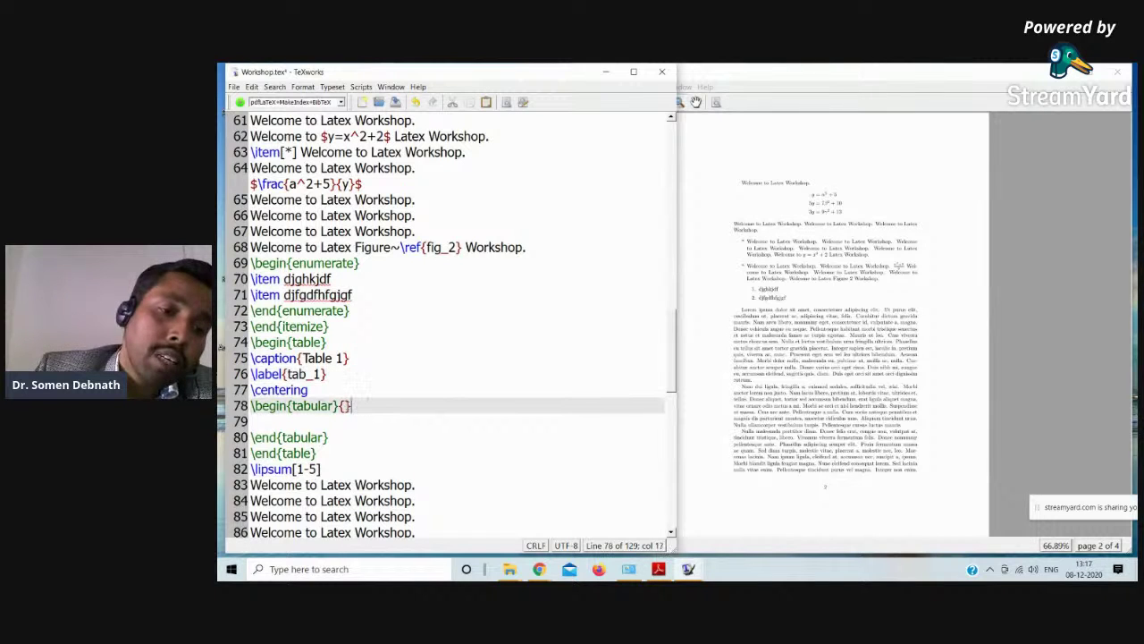
{"action": "left_click", "coordinate": [347, 405]}
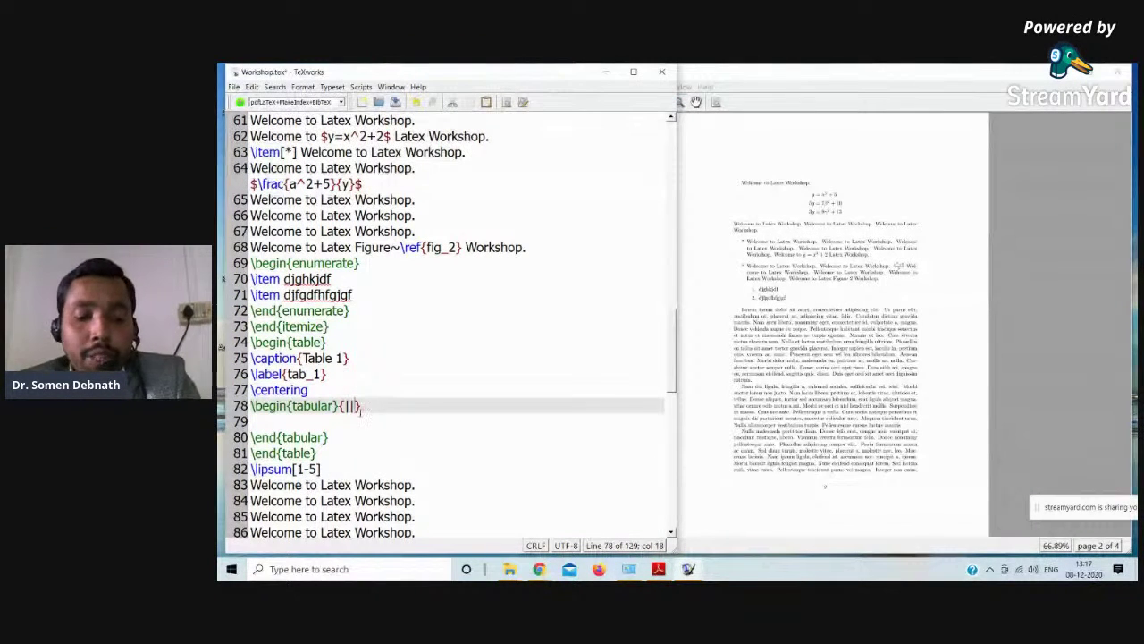
{"action": "type", "text": "l"}
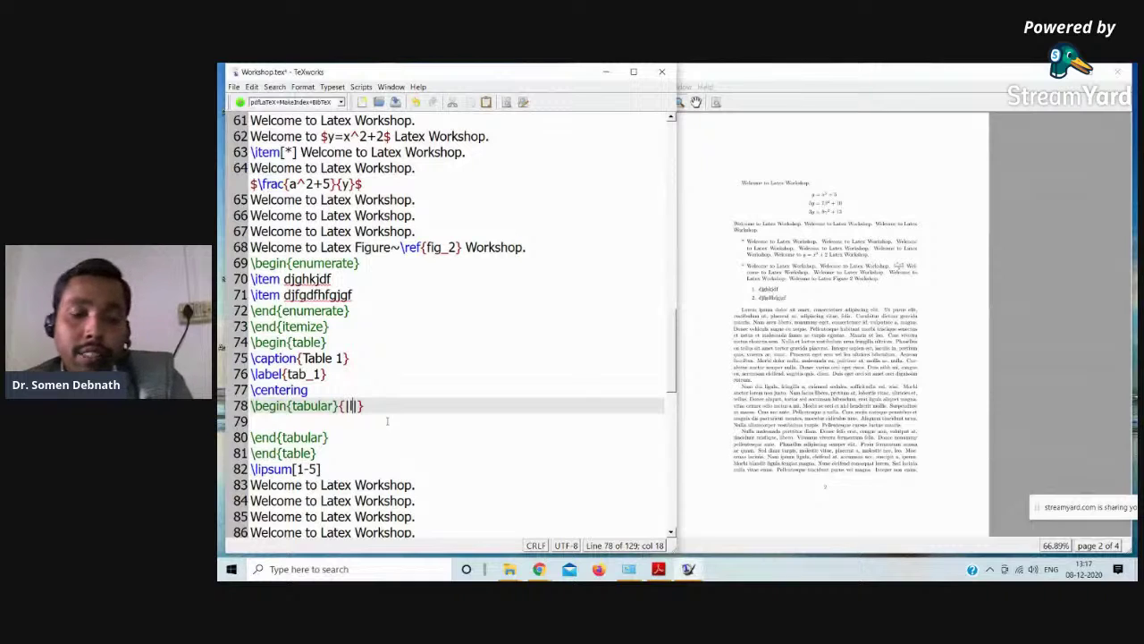
{"action": "type", "text": "lrc"}
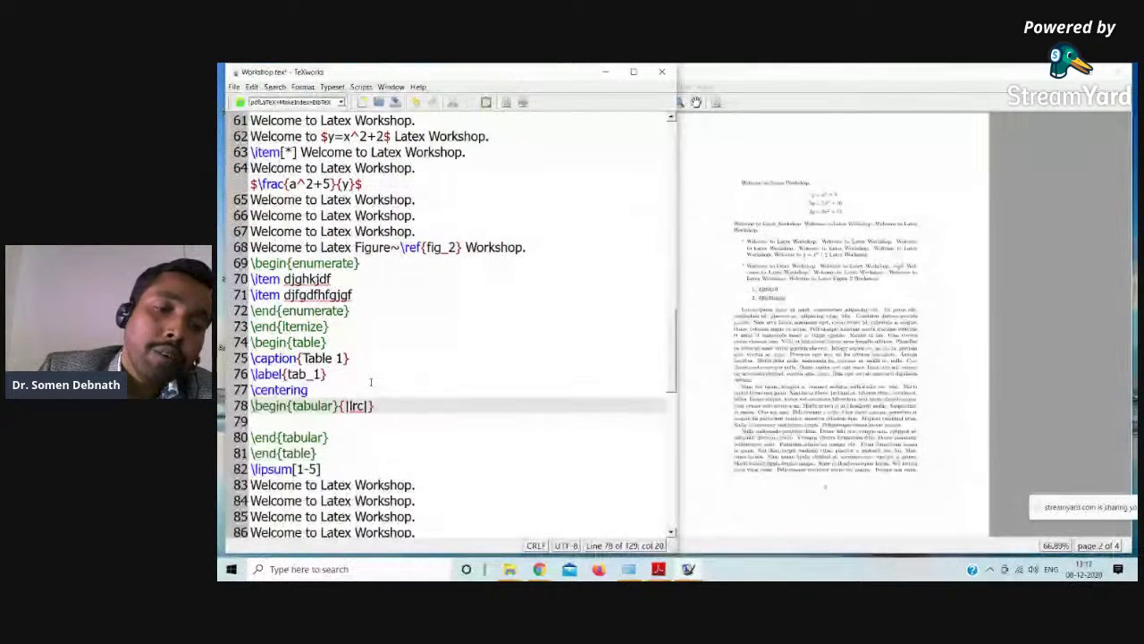
{"action": "left_click", "coordinate": [390, 409]}
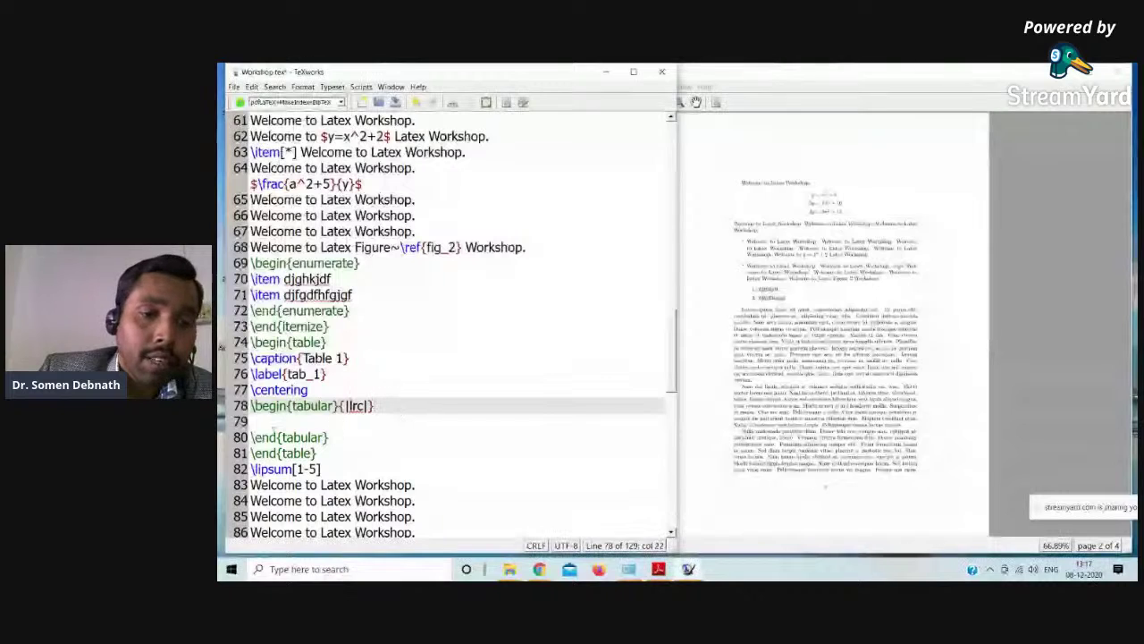
- Enter the header row "Sl. No & Equation & Remarks\\" on line 79 inside the tabular environment
{"action": "key", "text": "Return"}
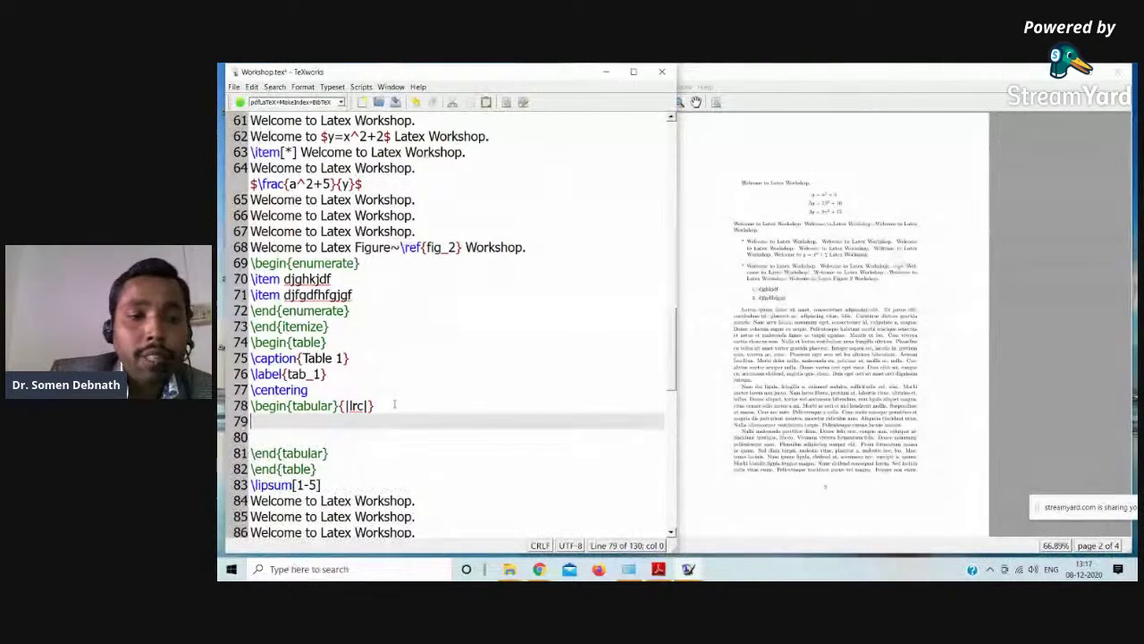
{"action": "left_click_drag", "start_coordinate": [361, 183], "coordinate": [250, 184]}
{"action": "left_click_drag", "start_coordinate": [374, 183], "coordinate": [251, 183]}
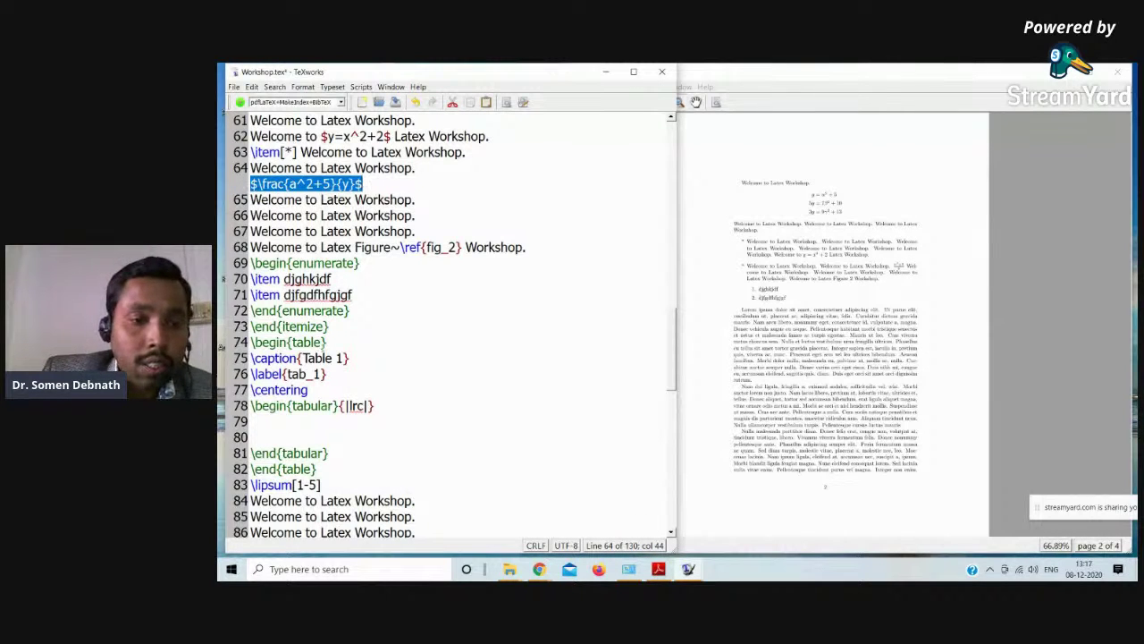
{"action": "left_click", "coordinate": [261, 425]}
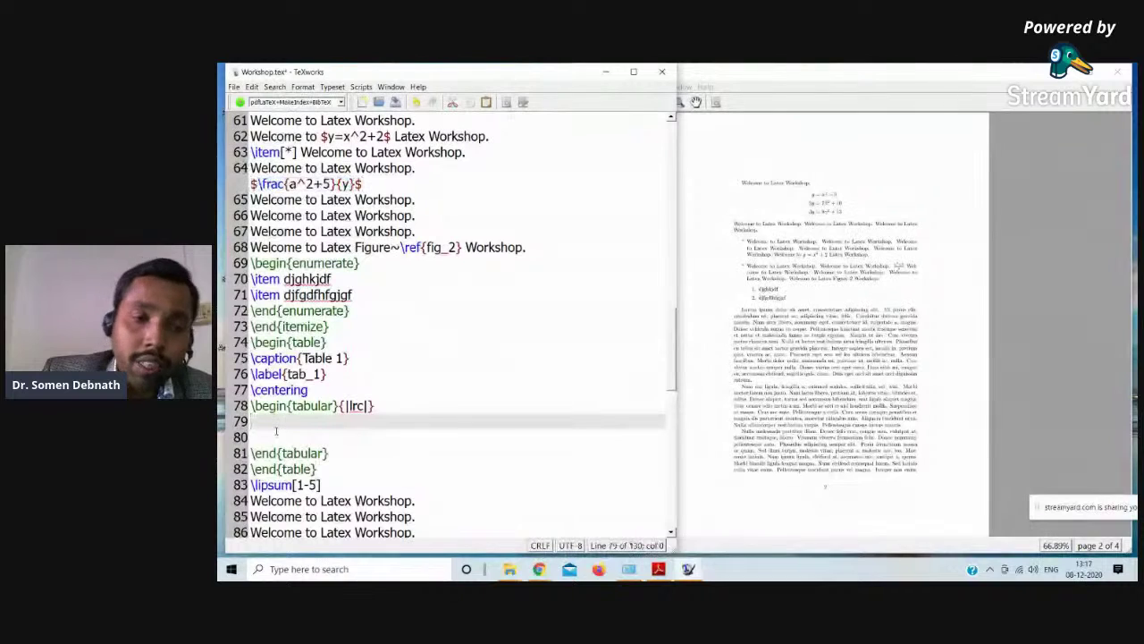
{"action": "type", "text": "Sl. No "}
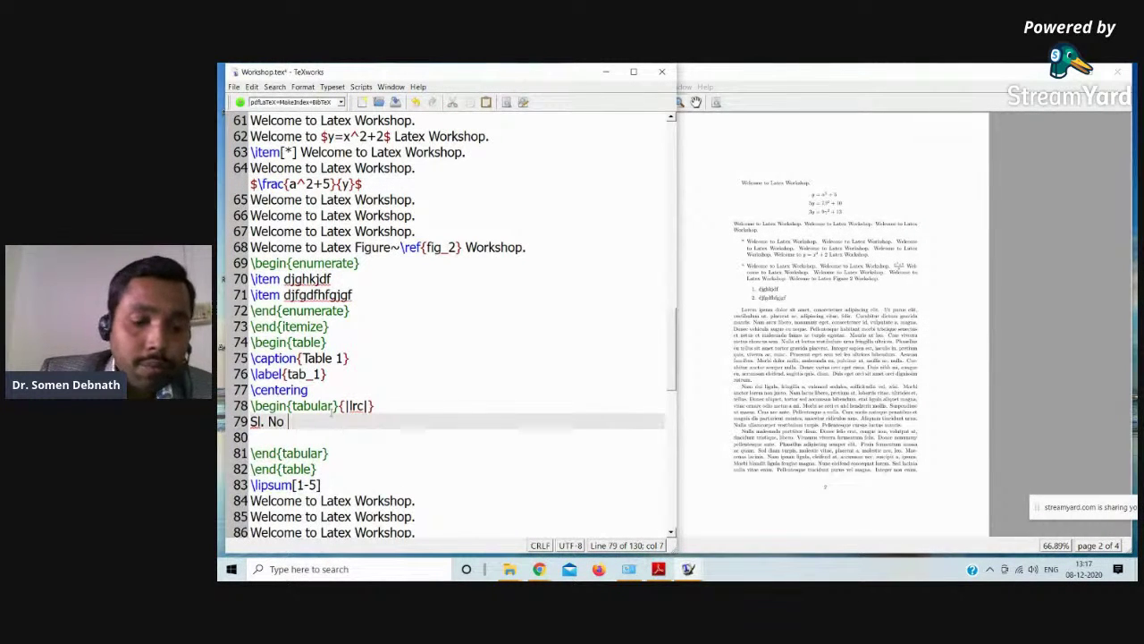
{"action": "type", "text": "&"}
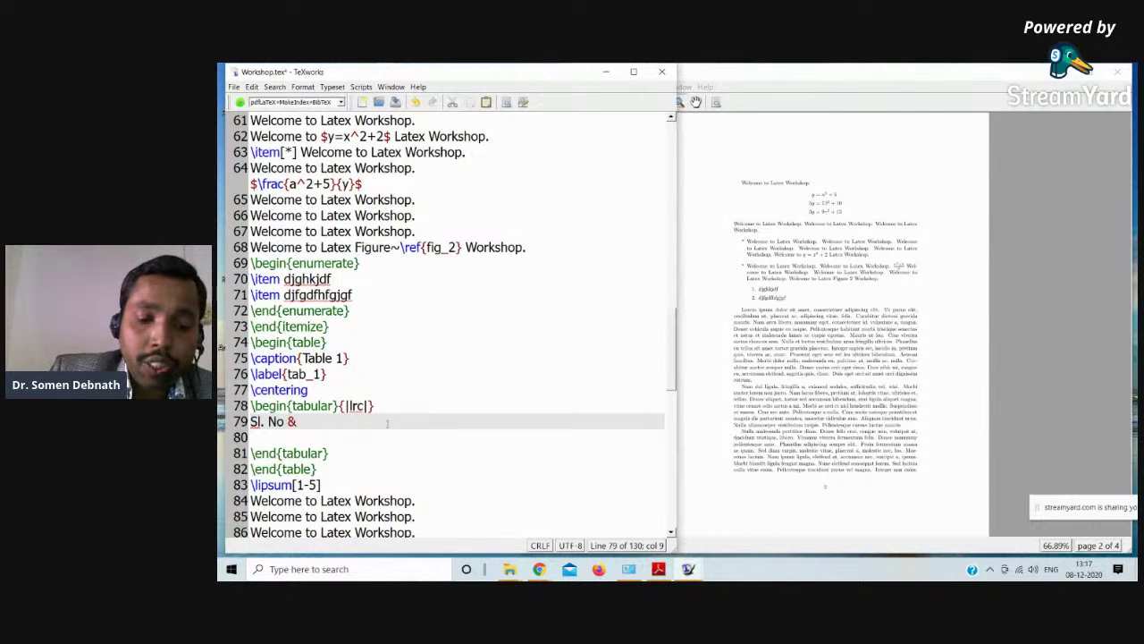
{"action": "type", "text": " Equati"}
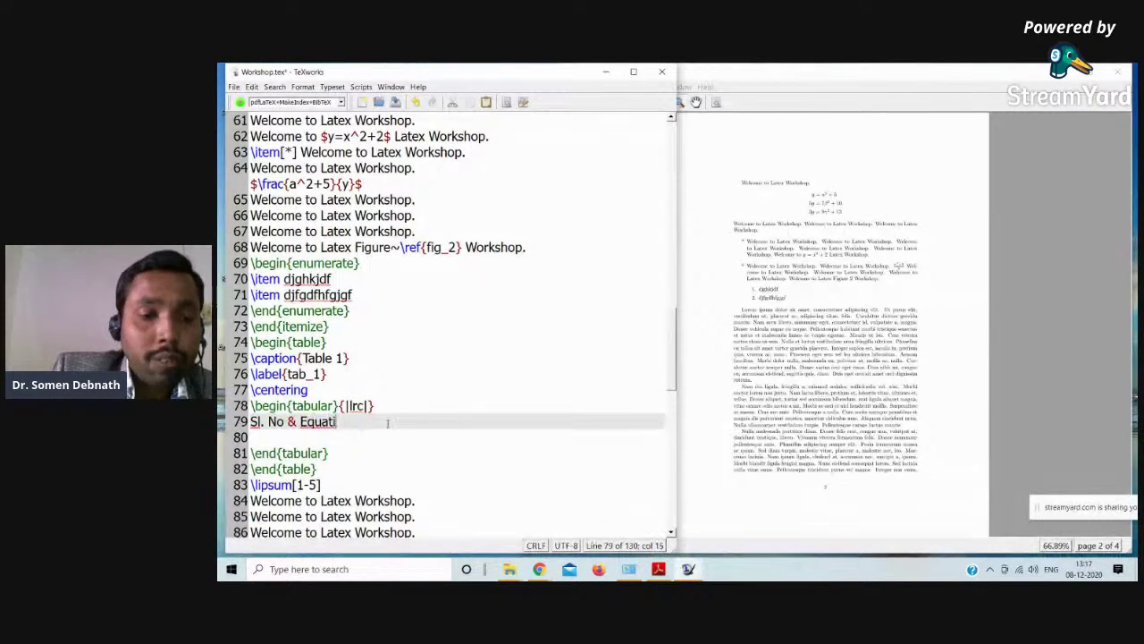
{"action": "type", "text": "on & "}
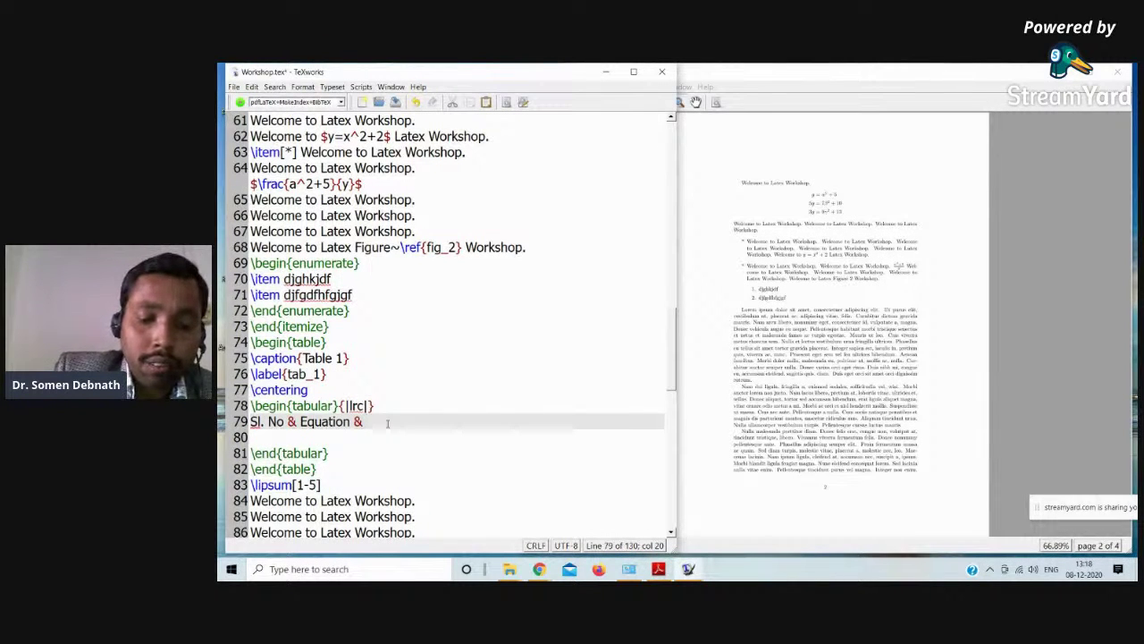
{"action": "type", "text": "Remarks"}
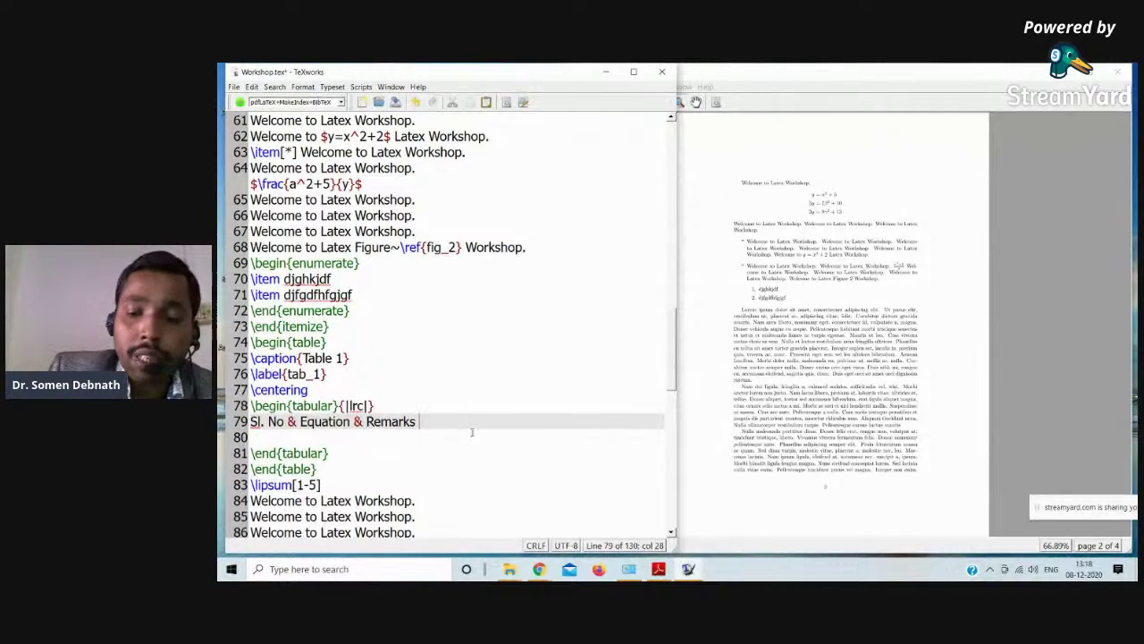
{"action": "key", "text": "BackSpace"}
{"action": "type", "text": "\\\\"}
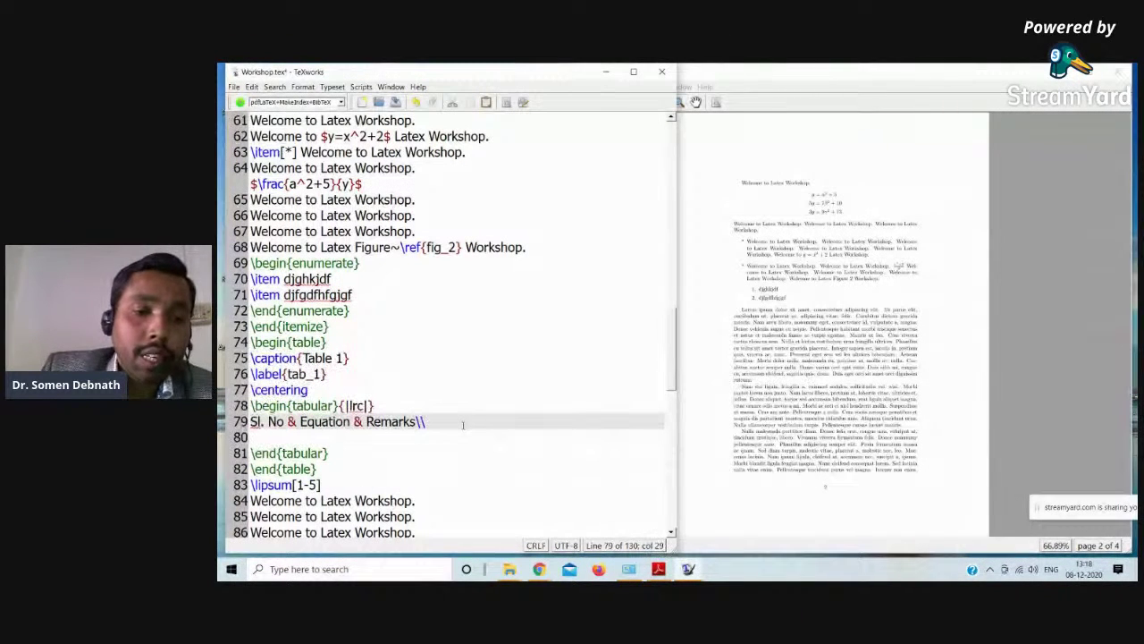
{"action": "left_click", "coordinate": [391, 406]}
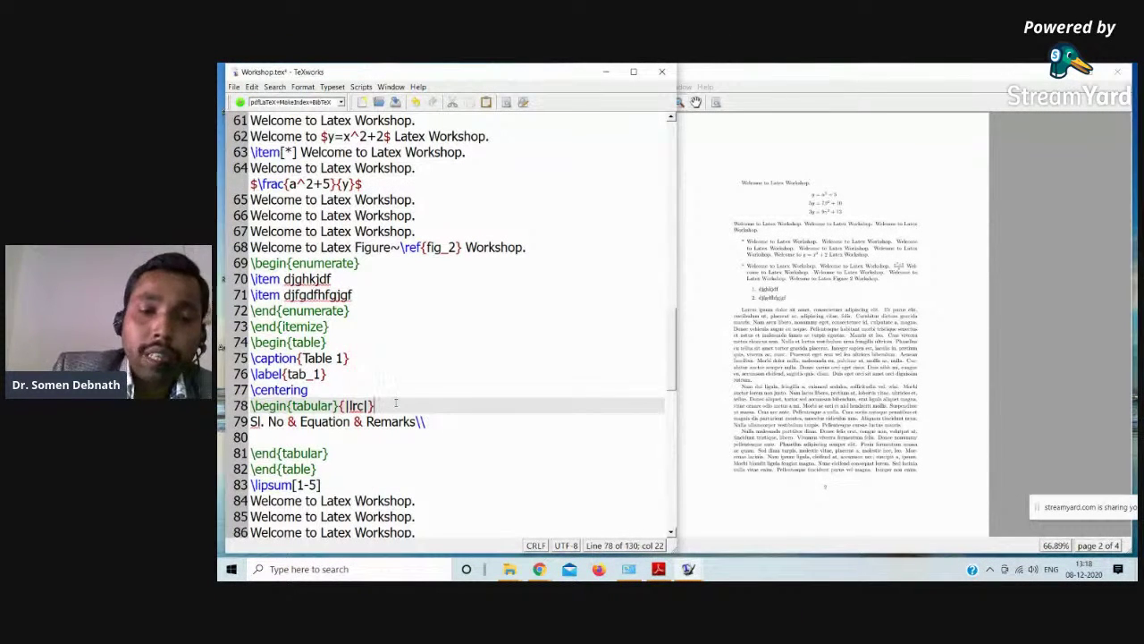
- Insert an \hline command on its own line between the tabular's opening line and the header row
{"action": "key", "text": "Return"}
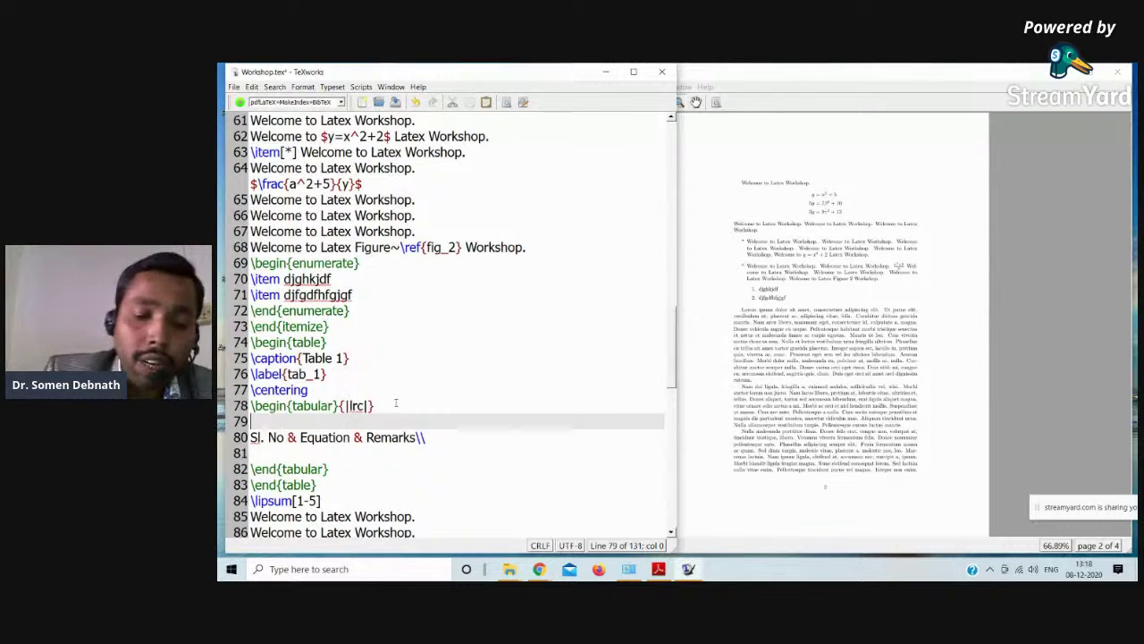
{"action": "type", "text": "\\hn"}
{"action": "key", "text": "BackSpace"}
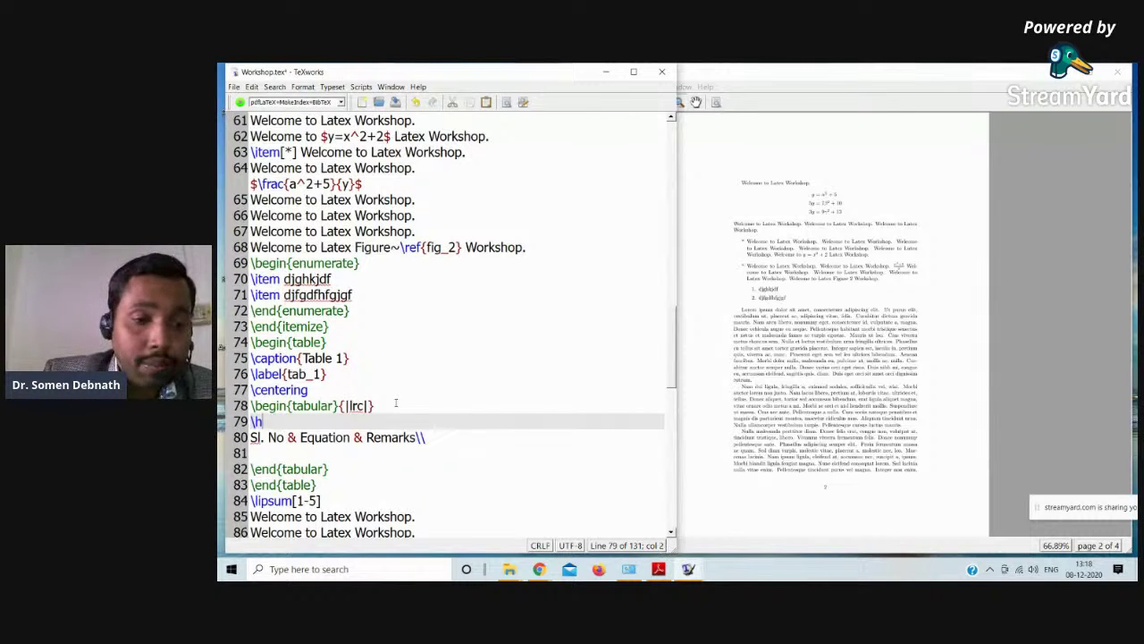
{"action": "type", "text": "l"}
{"action": "key", "text": "Tab"}
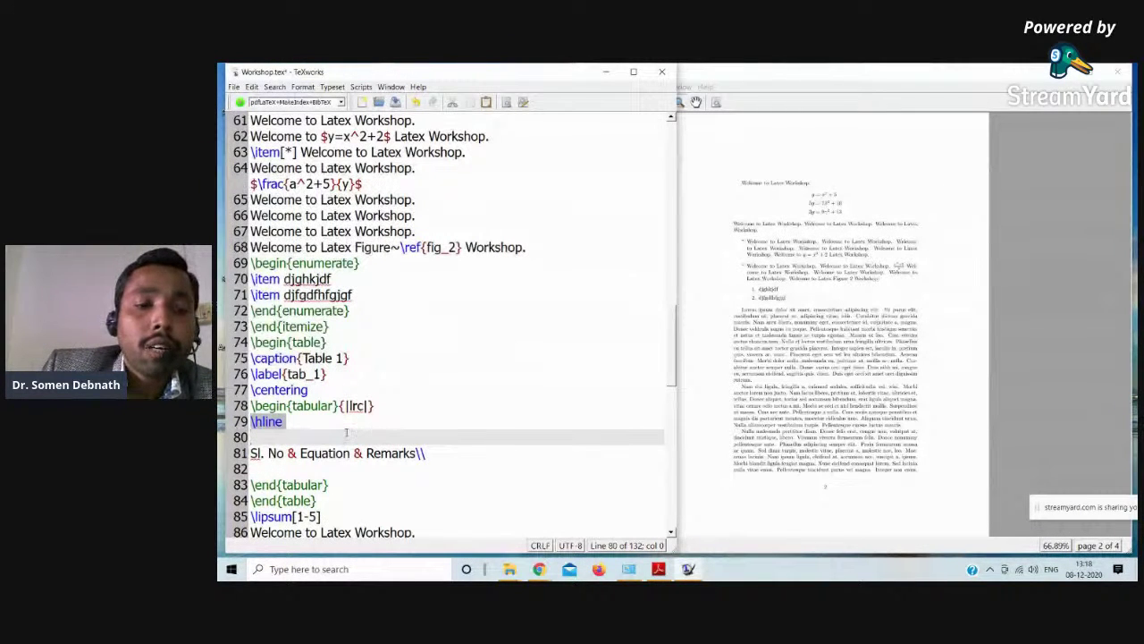
{"action": "key", "text": "Delete"}
{"action": "key", "text": "Right"}
{"action": "key", "text": "Right"}
{"action": "key", "text": "Right"}
{"action": "key", "text": "Right"}
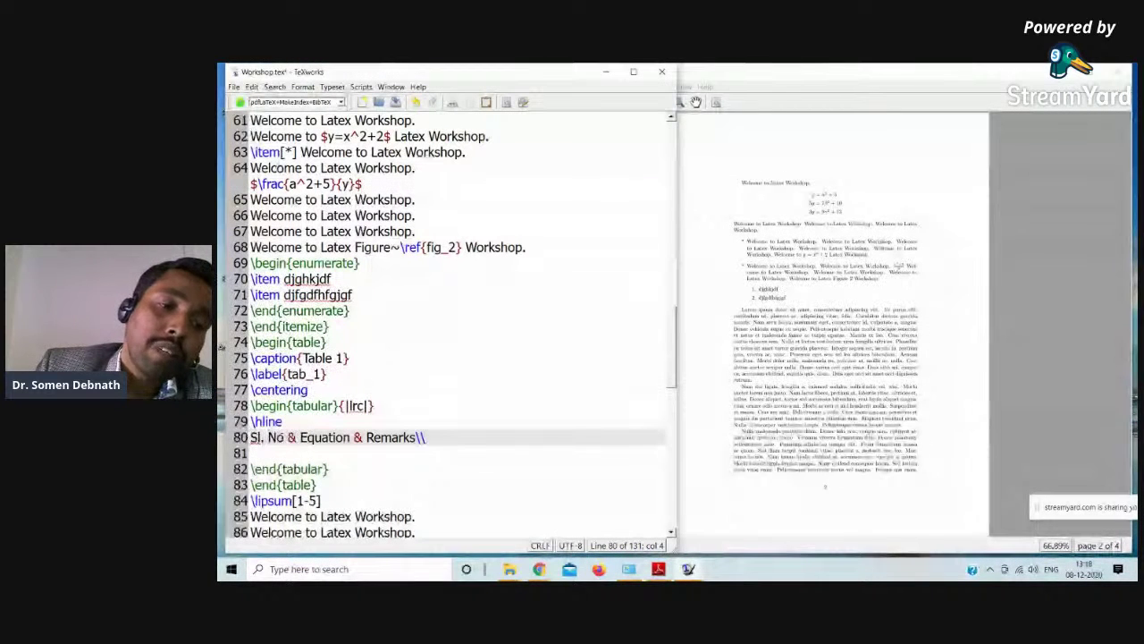
- Add an \hline command on the line below the header row and typeset the document
{"action": "left_click", "coordinate": [315, 426]}
{"action": "left_click", "coordinate": [381, 438]}
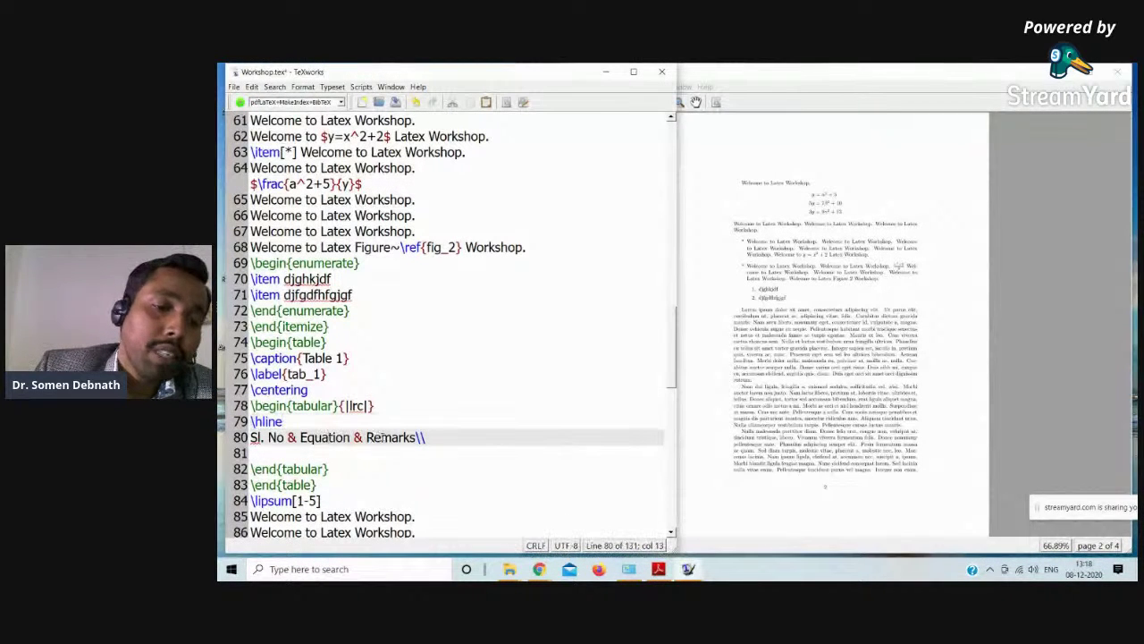
{"action": "left_click", "coordinate": [326, 456]}
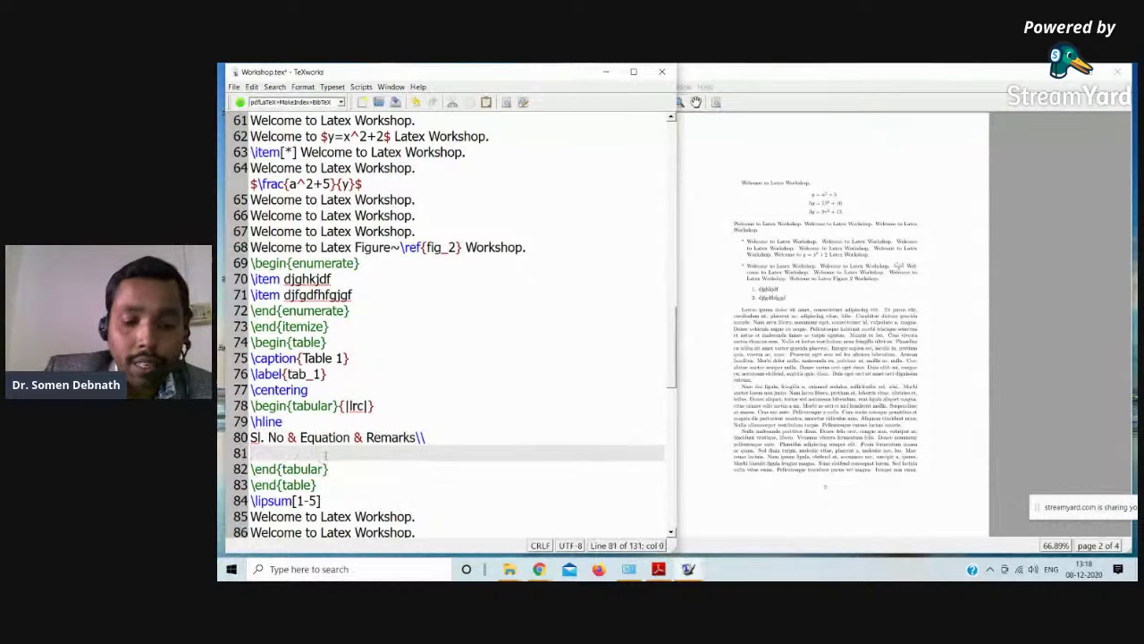
{"action": "type", "text": "H"}
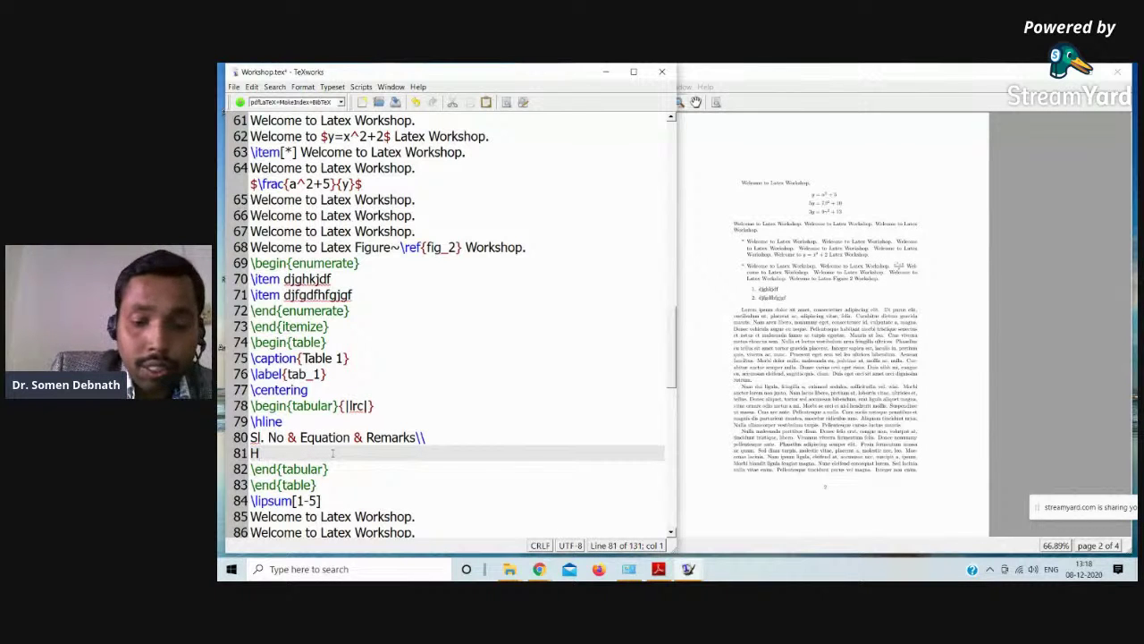
{"action": "type", "text": "\\hlin"}
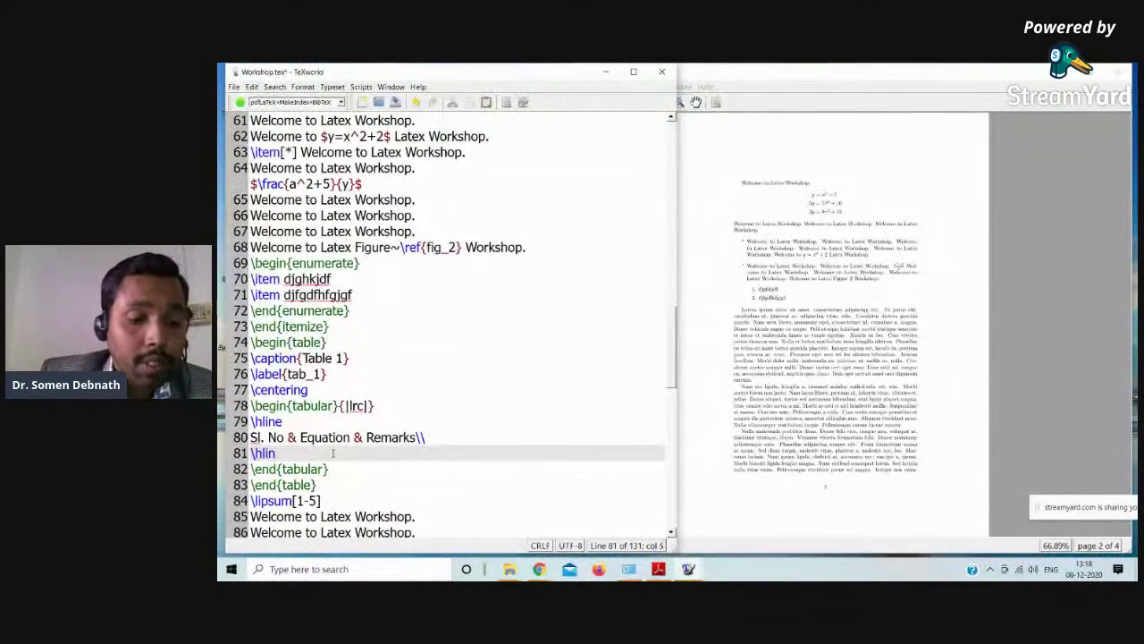
{"action": "key", "text": "Tab"}
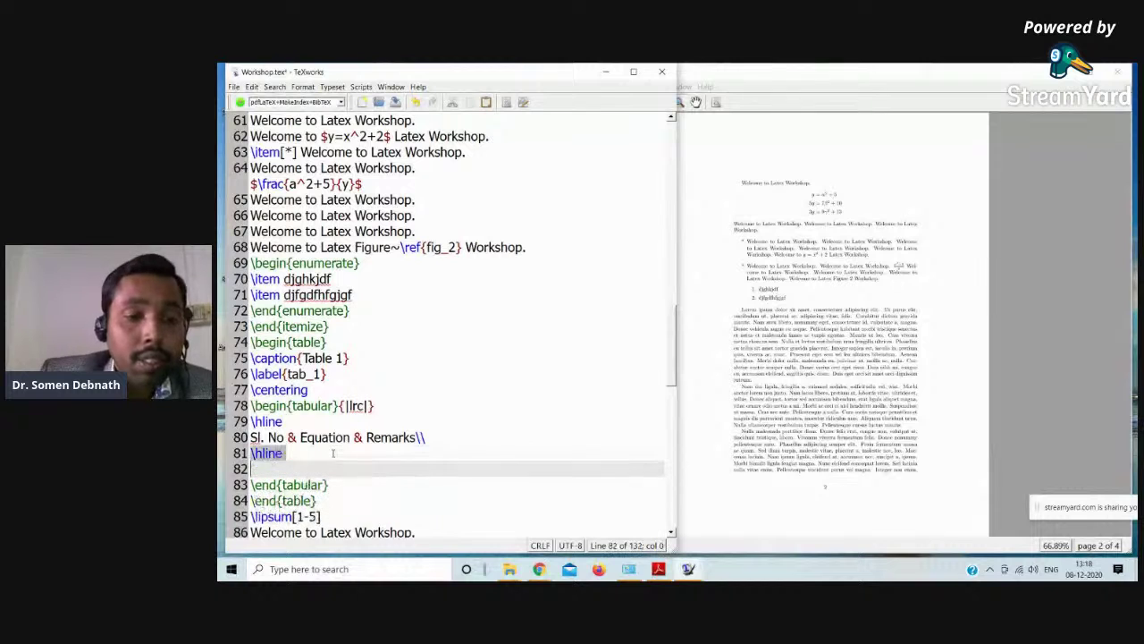
{"action": "key", "text": "BackSpace"}
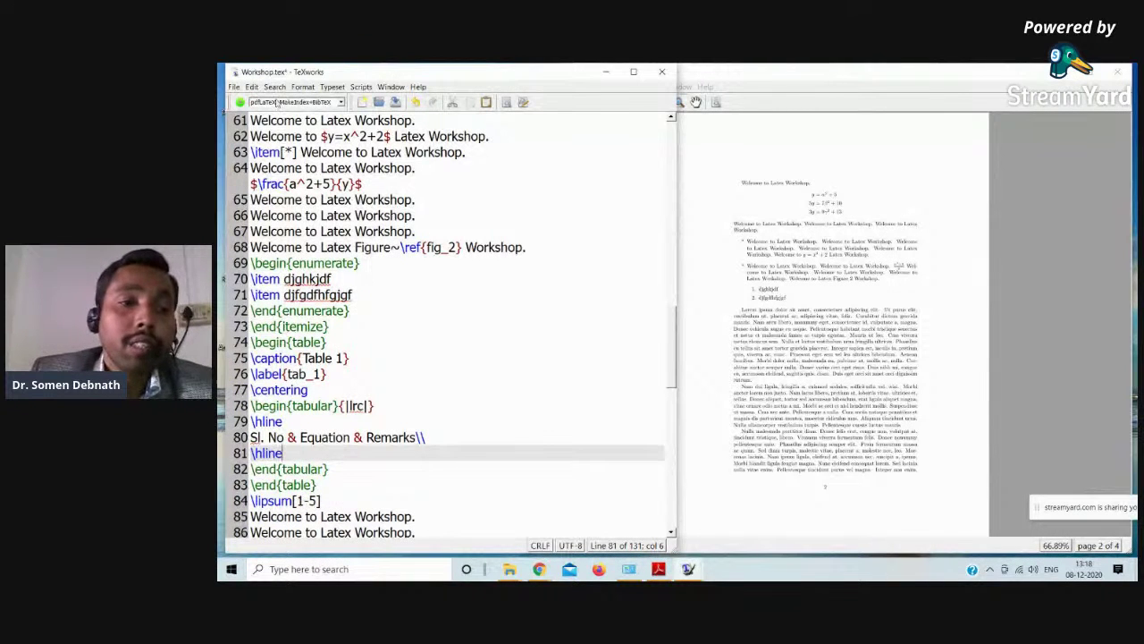
{"action": "left_click", "coordinate": [240, 103]}
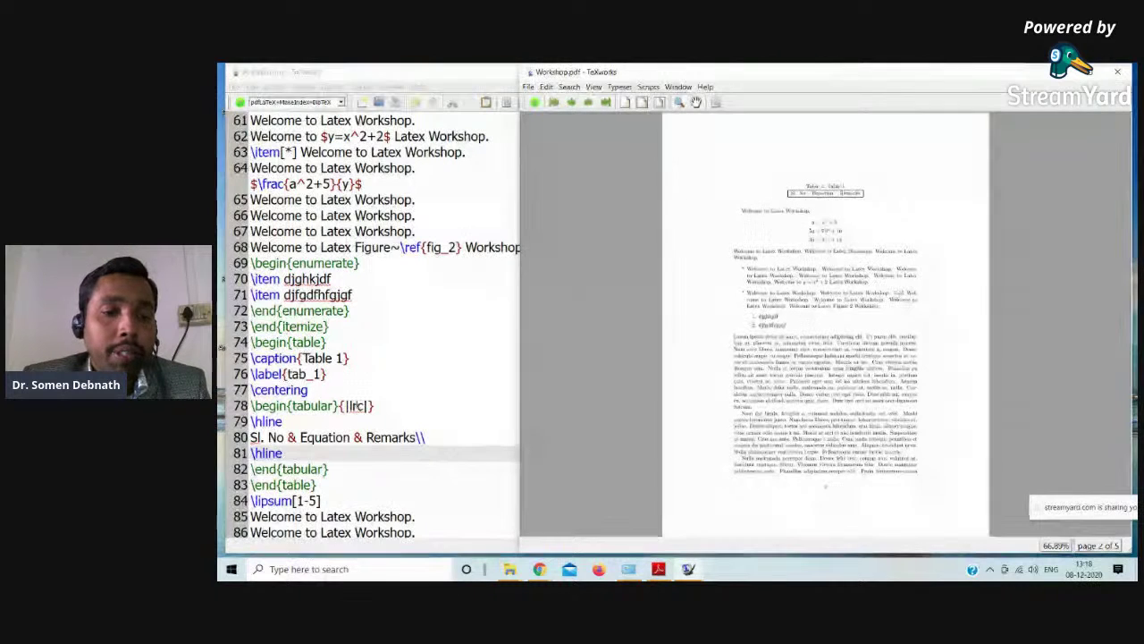
- Change the tabular column specification to |l|r|c| to separate the columns with vertical lines, and typeset the document
{"action": "left_click", "coordinate": [354, 406]}
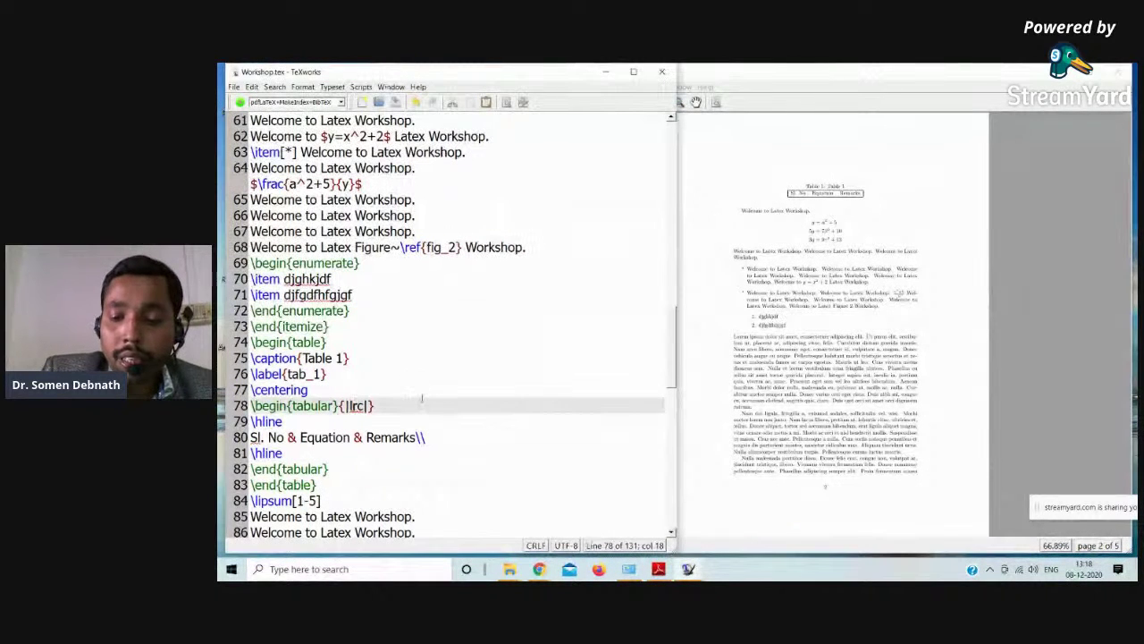
{"action": "type", "text": "|l"}
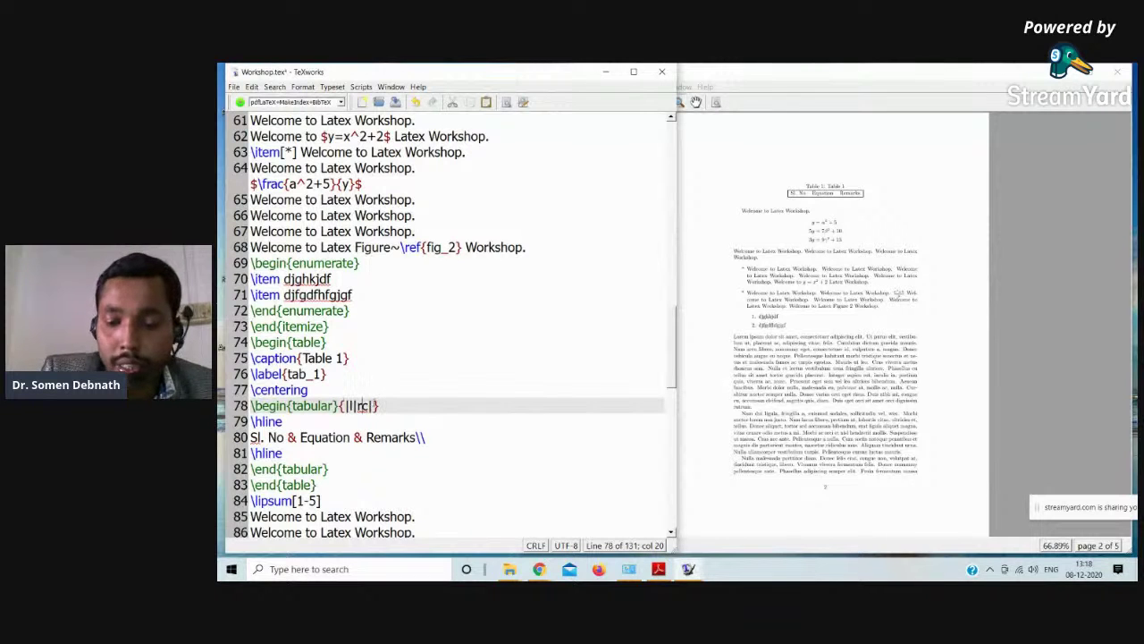
{"action": "type", "text": "|"}
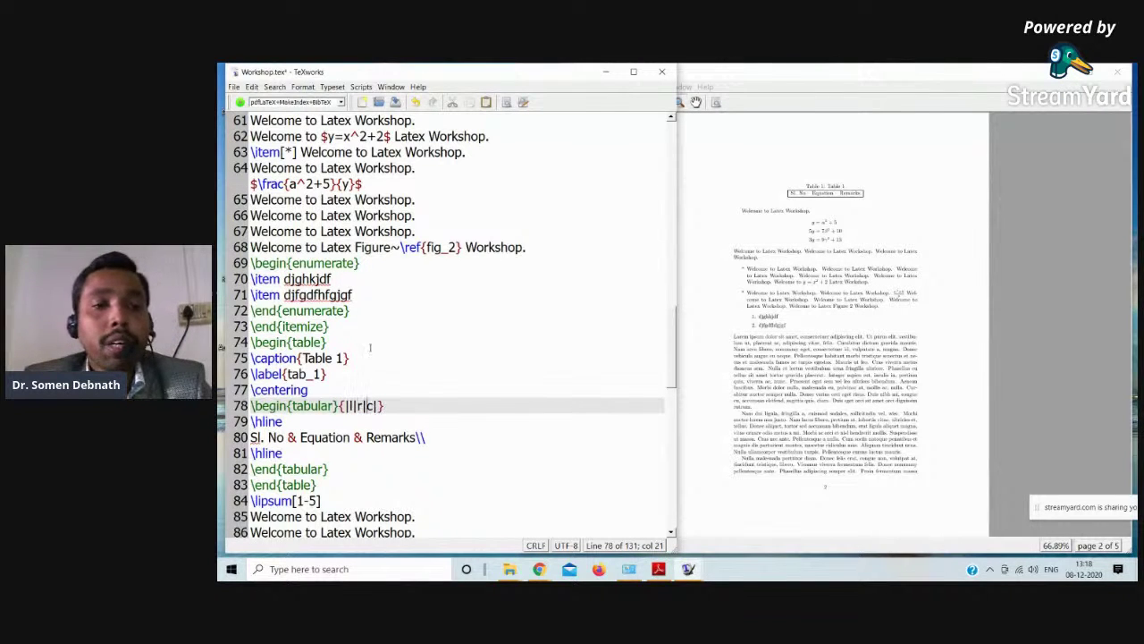
{"action": "left_click", "coordinate": [239, 102]}
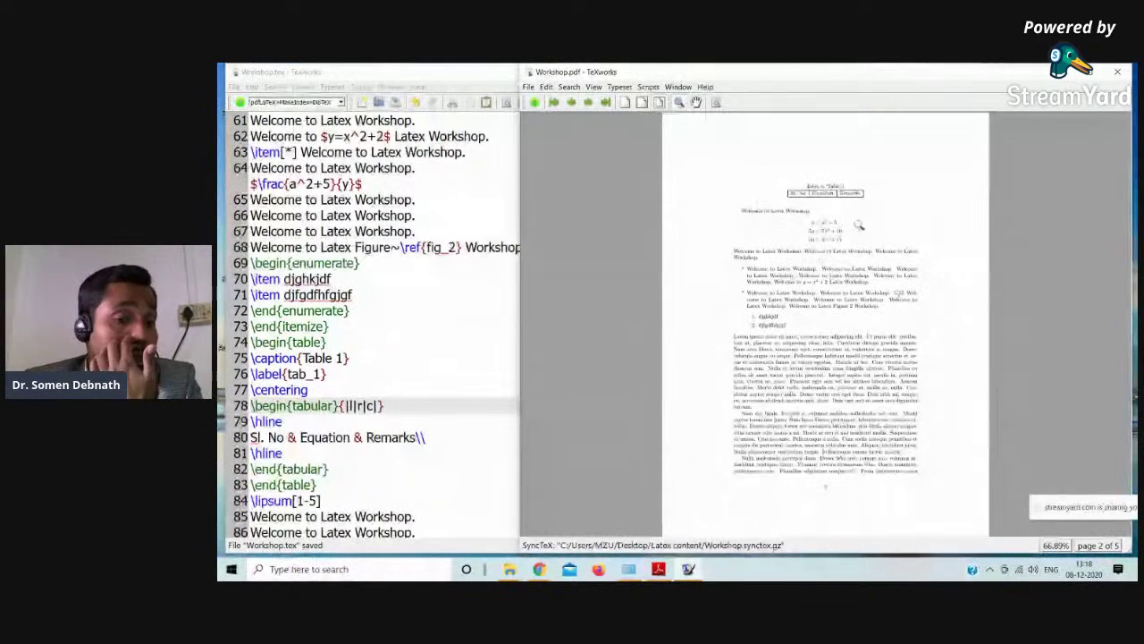
- Copy the formula $\frac{a^2+5}{y}$ from the list text onto a new line below the \hline that follows the header row
{"action": "left_click", "coordinate": [402, 405]}
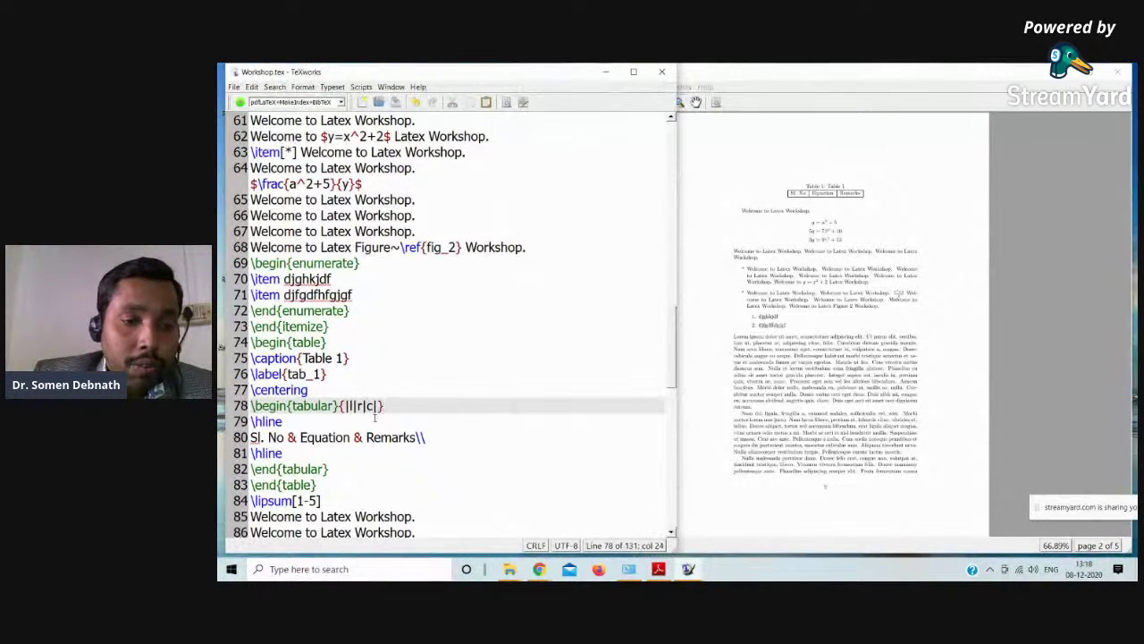
{"action": "left_click", "coordinate": [303, 422]}
{"action": "key", "text": "Return"}
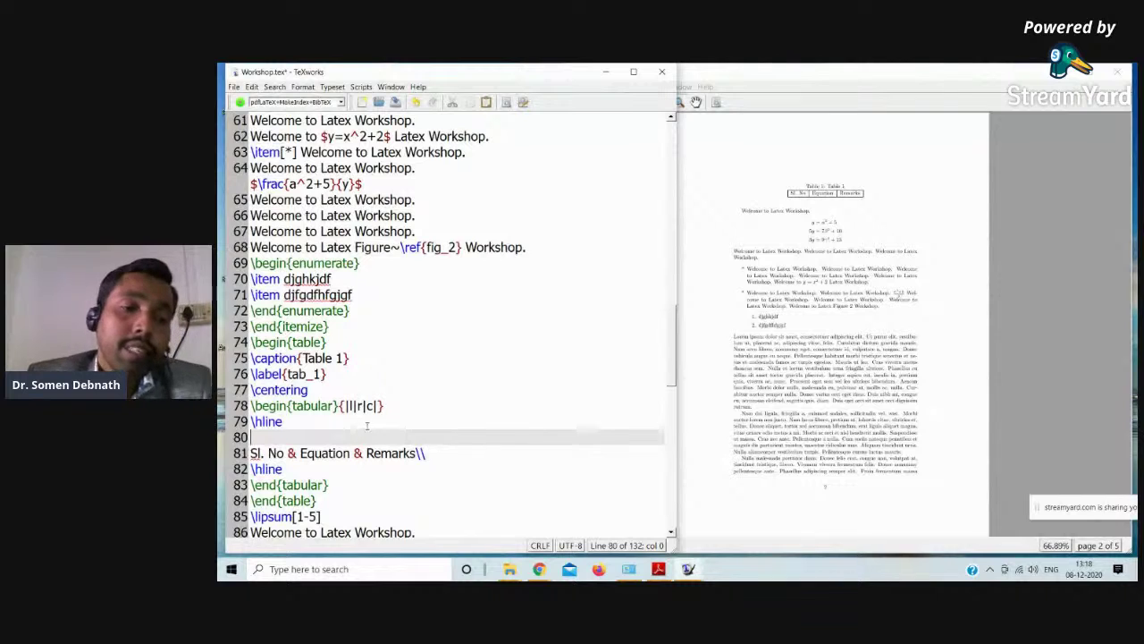
{"action": "scroll", "coordinate": [336, 338], "scroll_direction": "down", "scroll_amount": 1}
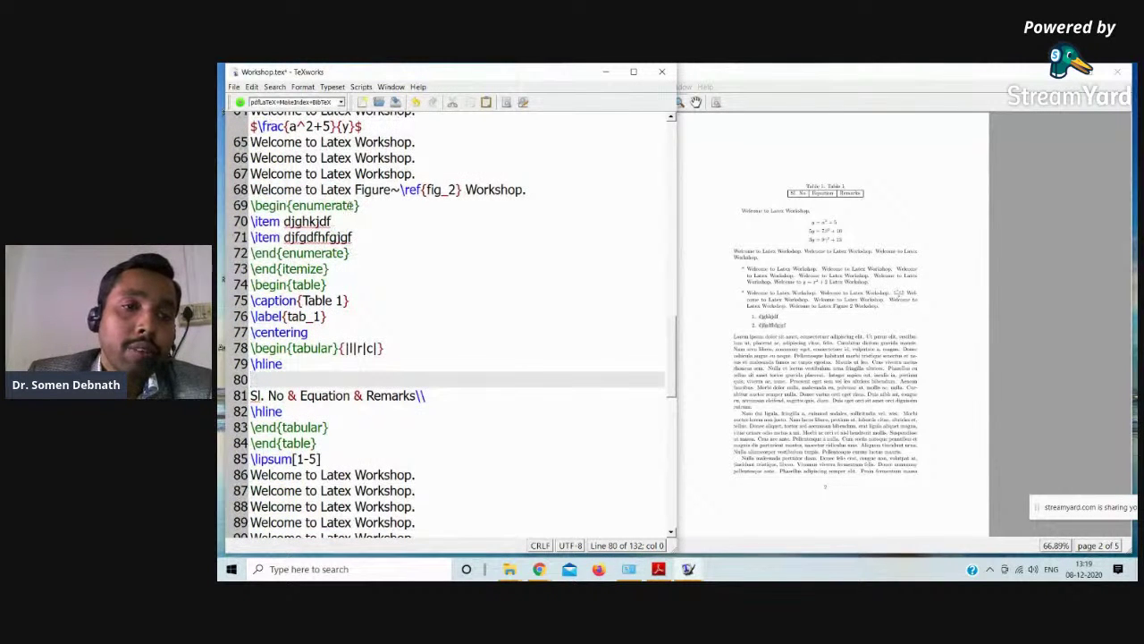
{"action": "scroll", "coordinate": [348, 205], "scroll_direction": "up", "scroll_amount": 1}
{"action": "left_click_drag", "start_coordinate": [362, 155], "coordinate": [247, 156]}
{"action": "key", "text": "ctrl+c"}
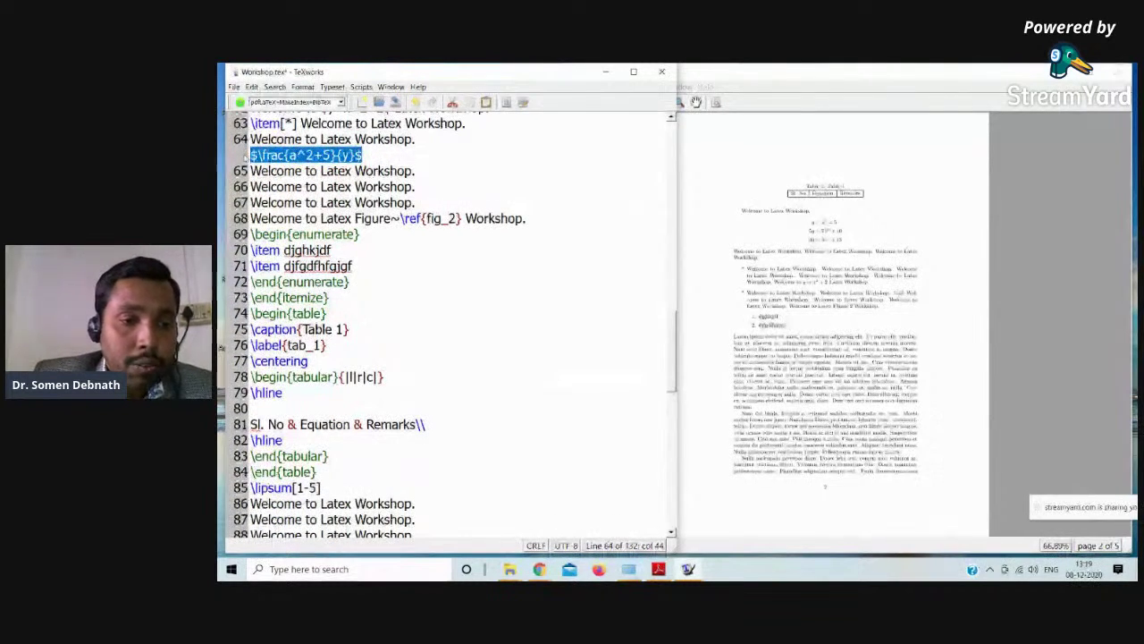
{"action": "left_click", "coordinate": [268, 408]}
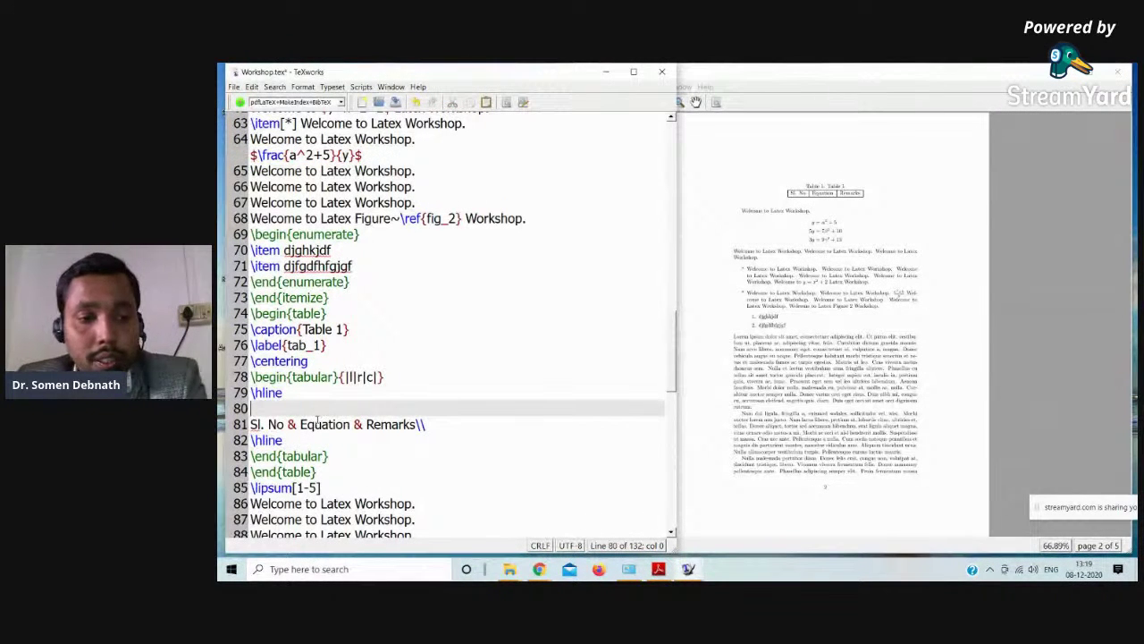
{"action": "key", "text": "BackSpace"}
{"action": "key", "text": "Down"}
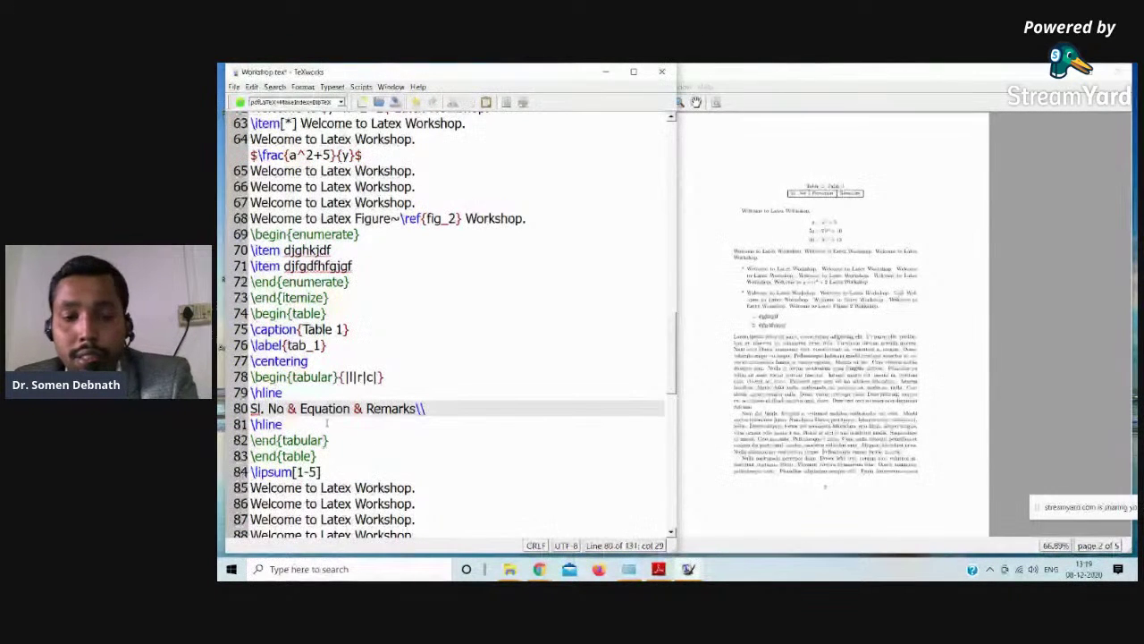
{"action": "key", "text": "Down"}
{"action": "key", "text": "Return"}
{"action": "key", "text": "ctrl+v"}
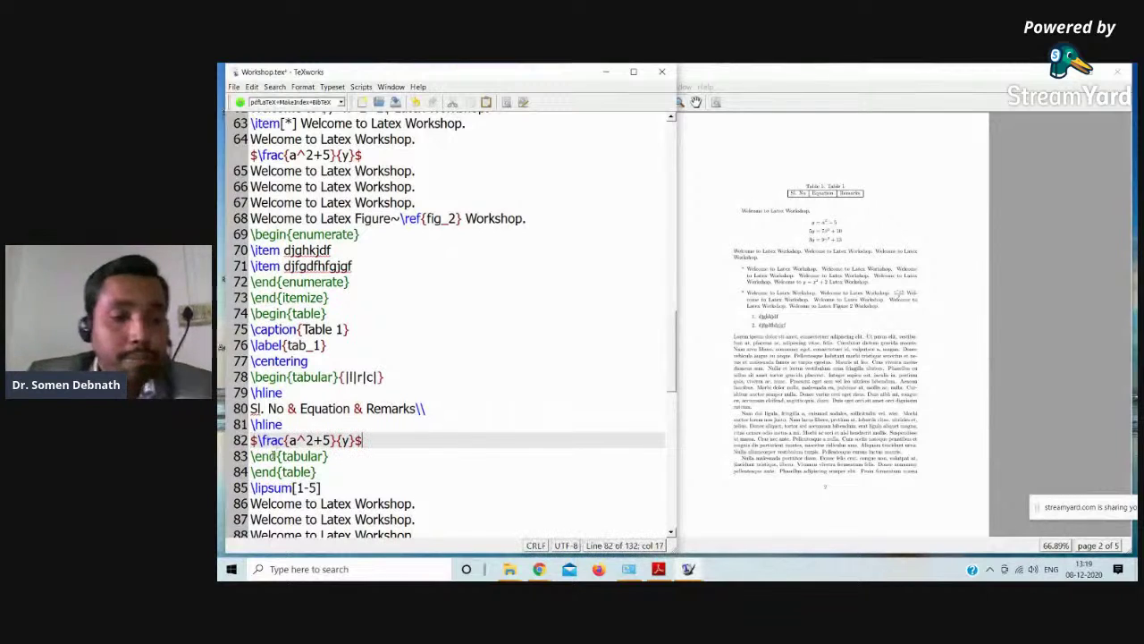
- Complete the formula line as a three-column row reading "1. & $\frac{a^2+5}{y}$& fraction"
{"action": "type", "text": "1. "}
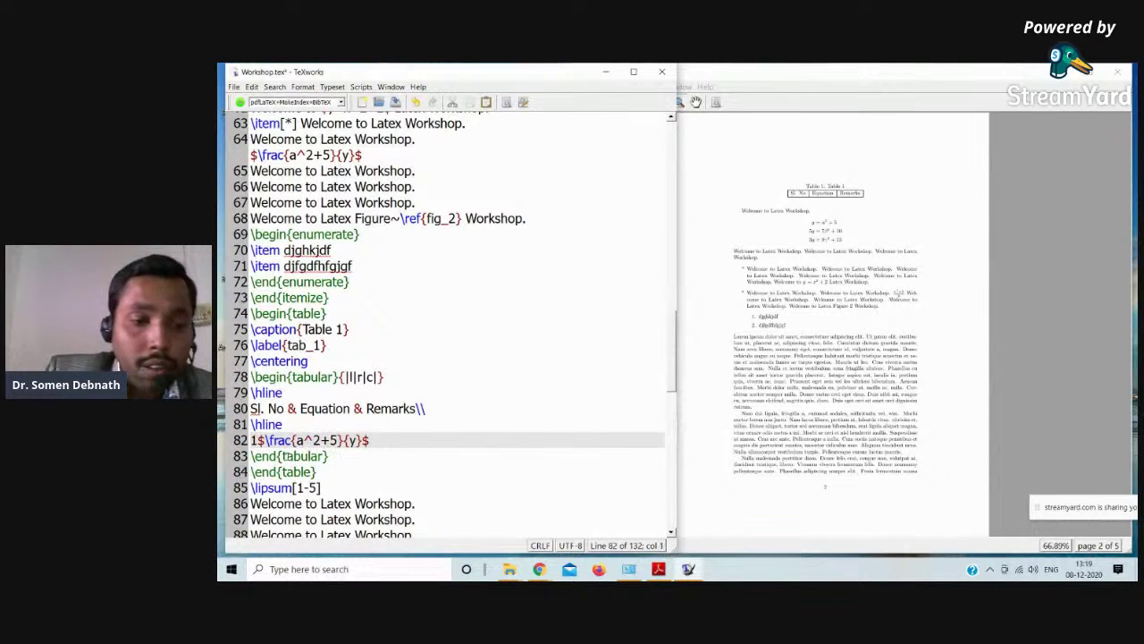
{"action": "type", "text": "&"}
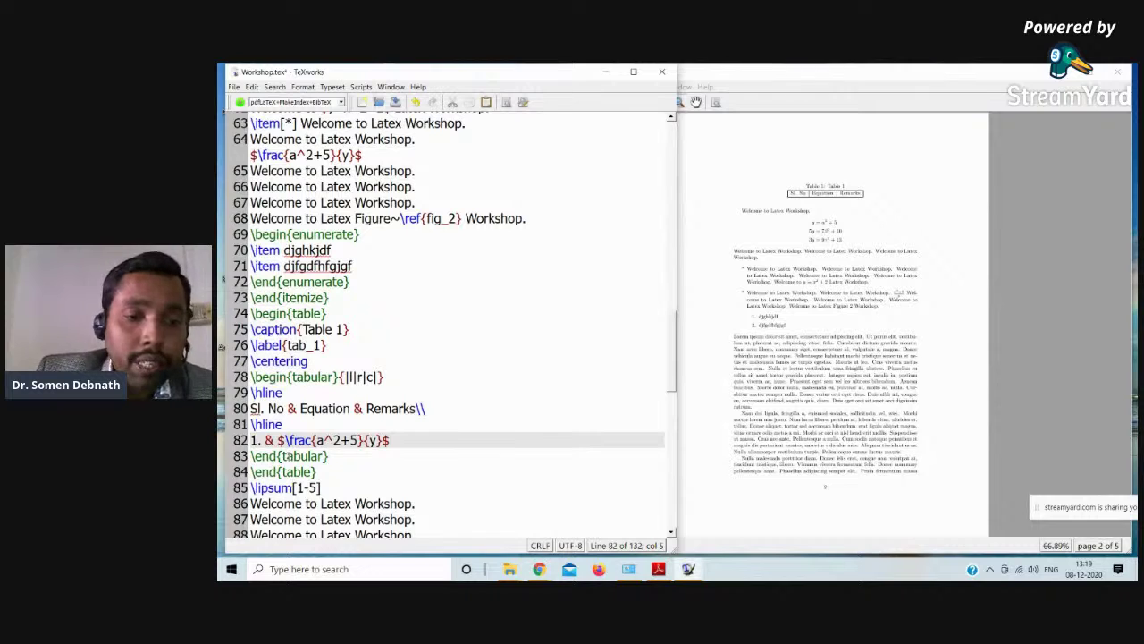
{"action": "left_click", "coordinate": [405, 440]}
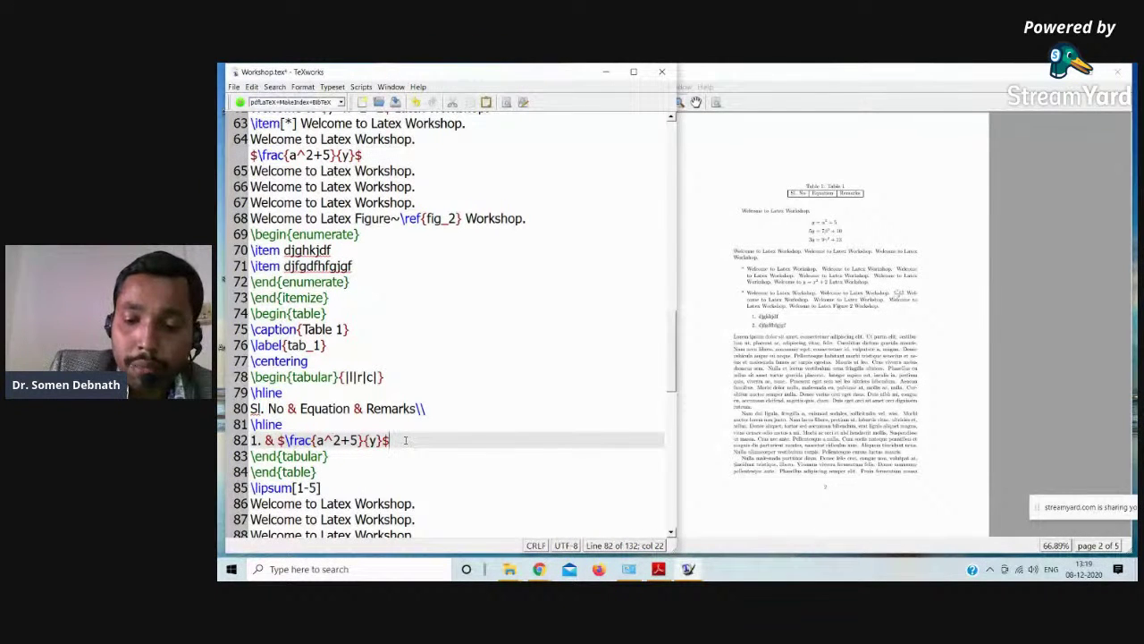
{"action": "key", "text": "BackSpace"}
{"action": "type", "text": "&"}
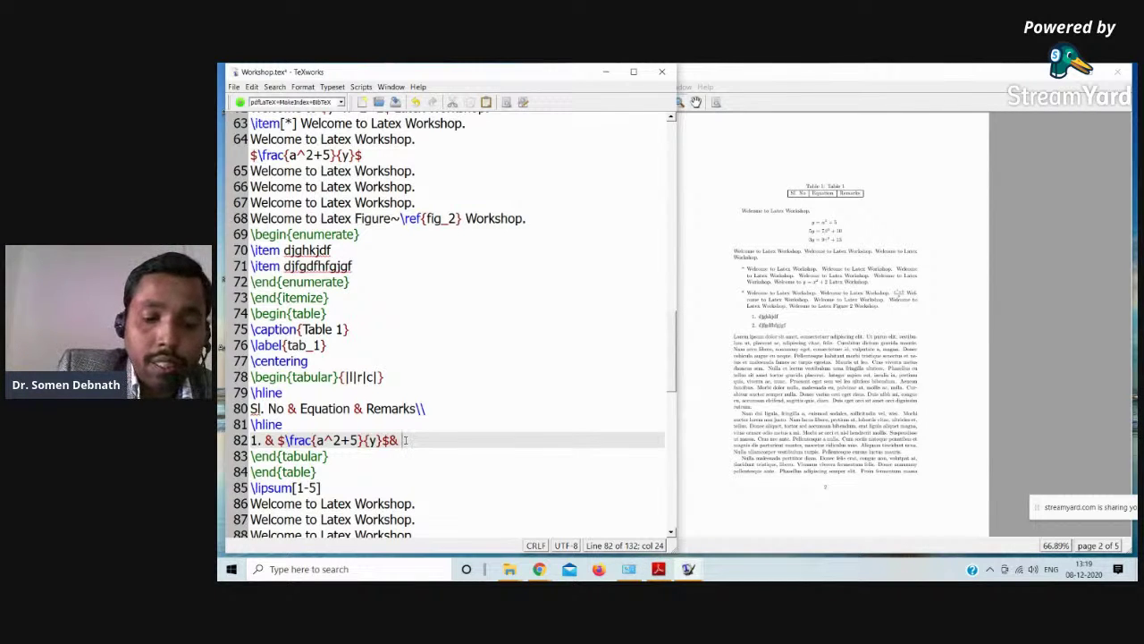
{"action": "type", "text": " fraction"}
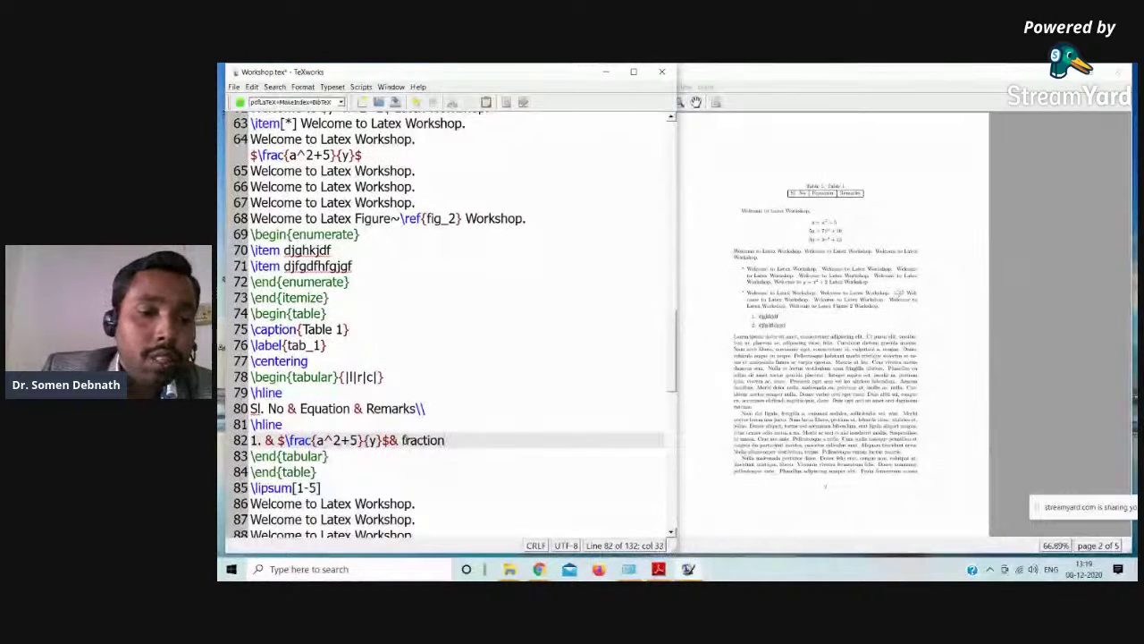
- Add an \hline command on the line below the fraction row and typeset the document
{"action": "key", "text": "Return"}
{"action": "type", "text": "\\hline"}
{"action": "key", "text": "Return"}
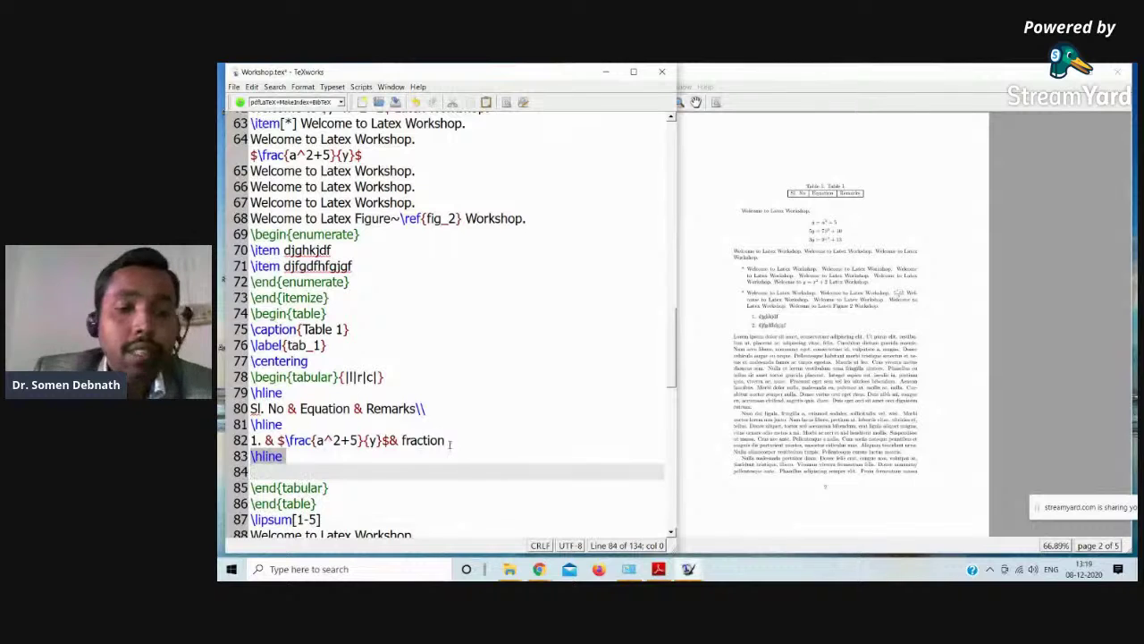
{"action": "key", "text": "BackSpace"}
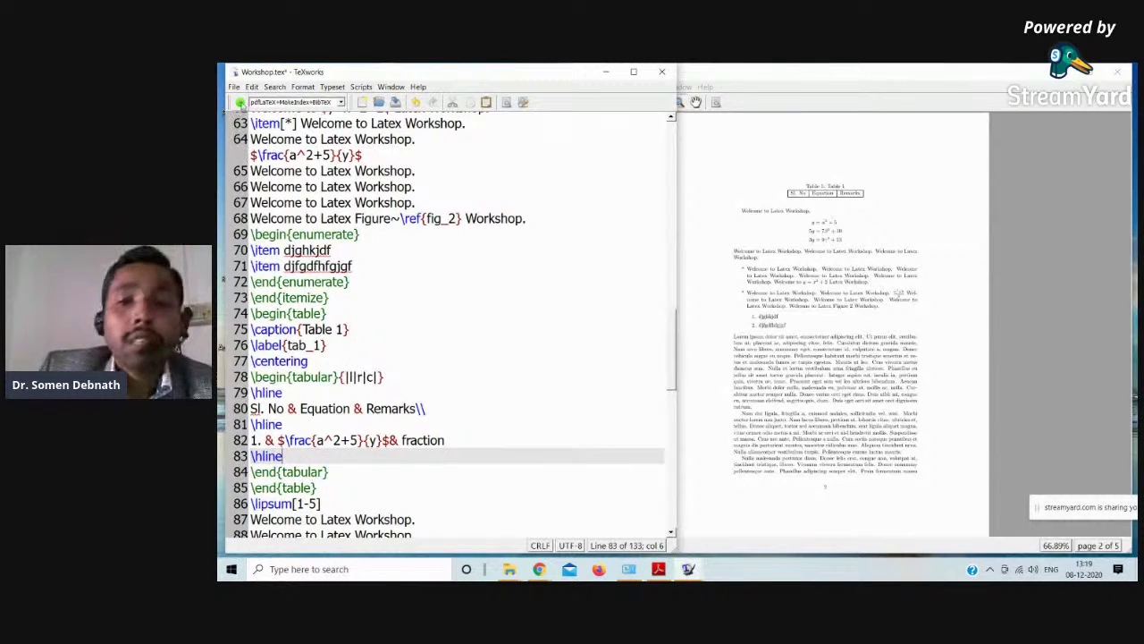
{"action": "left_click", "coordinate": [240, 102]}
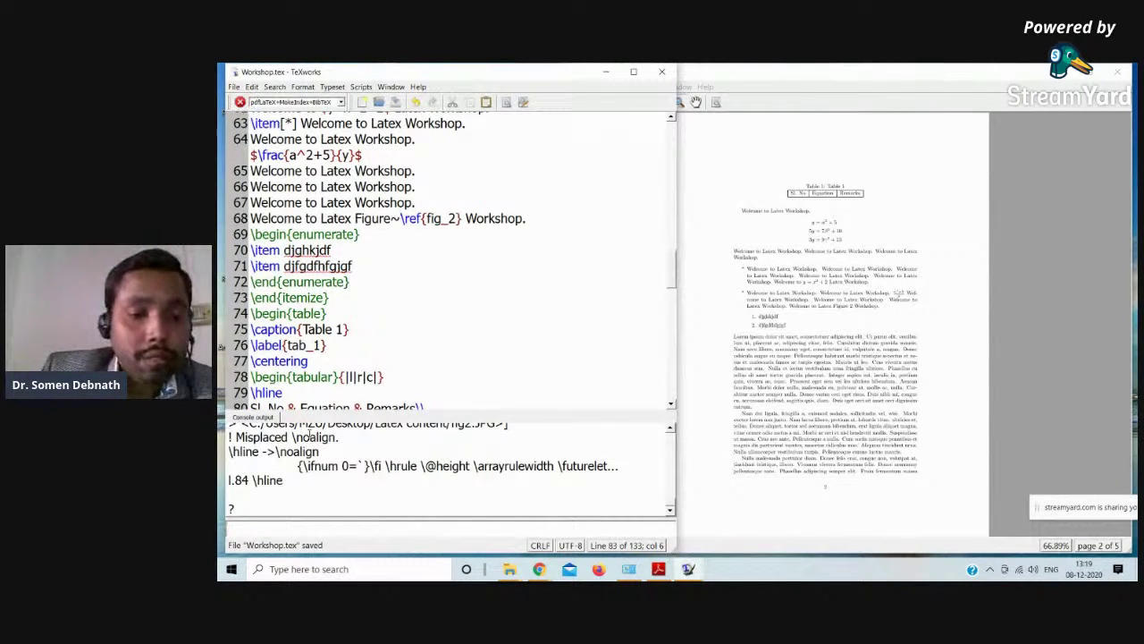
- Insert a space before the second & in the fraction row and end that row with \\
{"action": "left_click", "coordinate": [431, 347]}
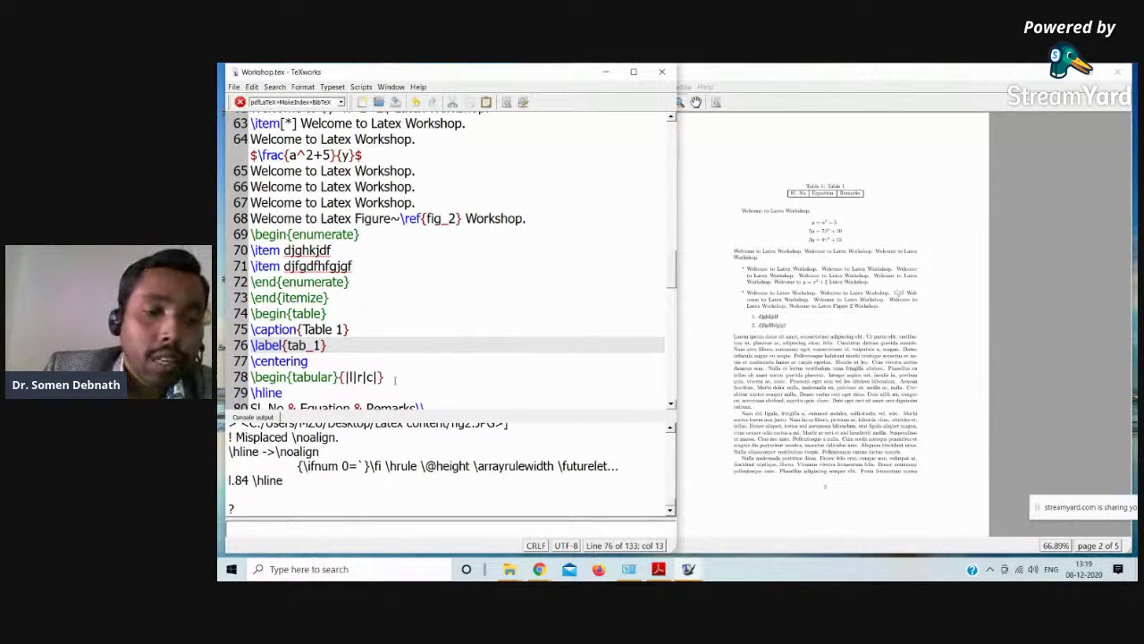
{"action": "scroll", "coordinate": [406, 360], "scroll_direction": "down", "scroll_amount": 2}
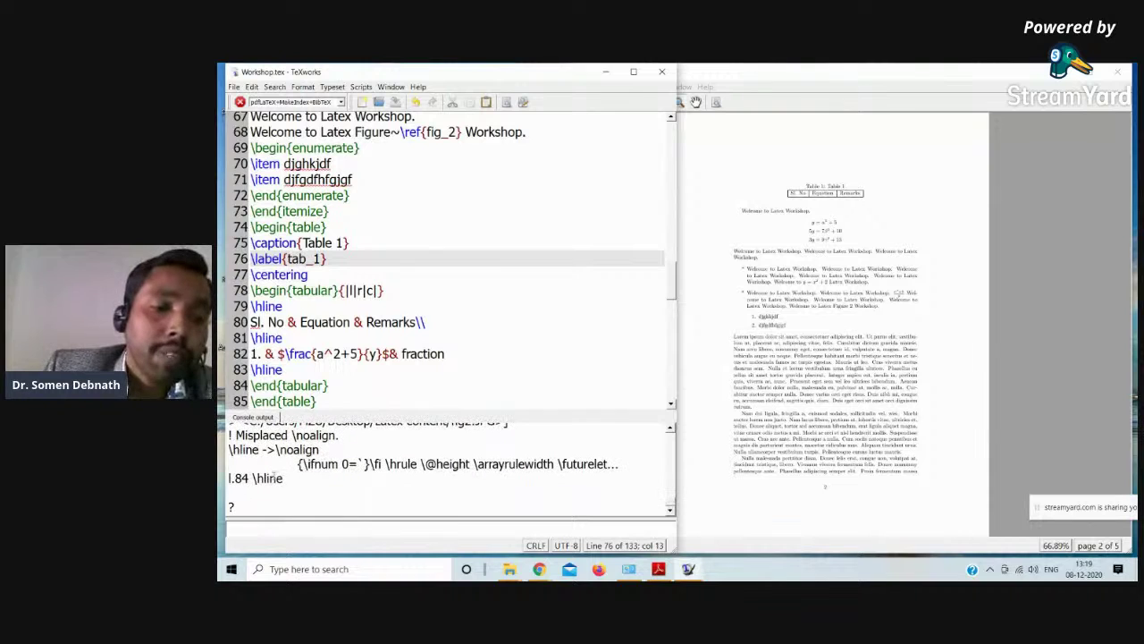
{"action": "scroll", "coordinate": [315, 346], "scroll_direction": "down", "scroll_amount": 3}
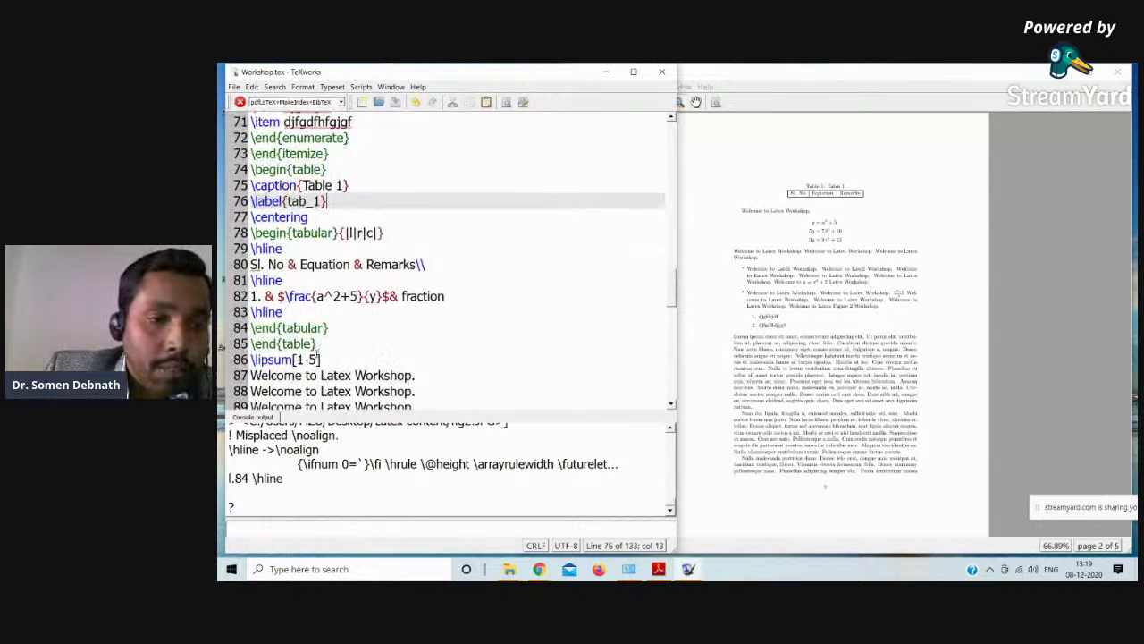
{"action": "scroll", "coordinate": [295, 291], "scroll_direction": "up", "scroll_amount": 1}
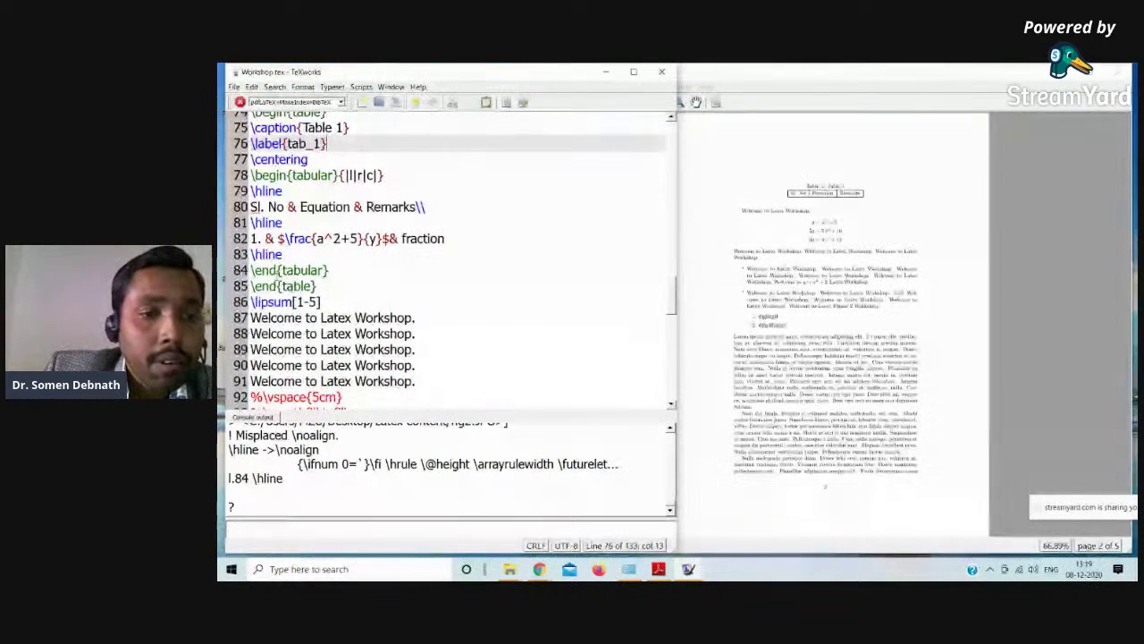
{"action": "left_click", "coordinate": [266, 270]}
{"action": "left_click", "coordinate": [265, 255]}
{"action": "left_click", "coordinate": [383, 238]}
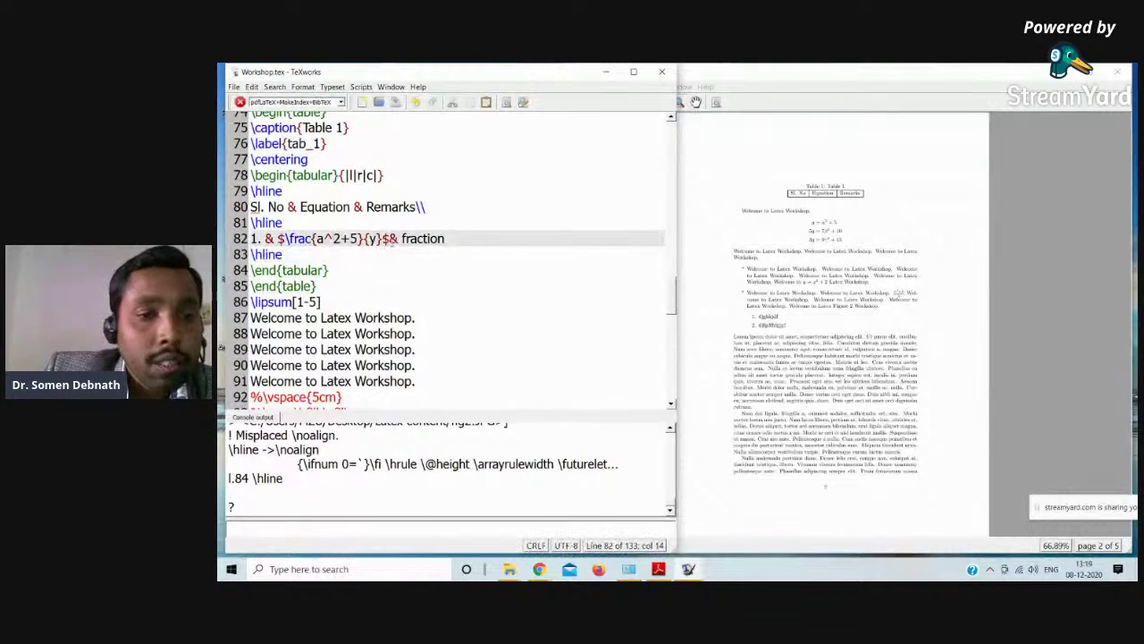
{"action": "type", "text": "b"}
{"action": "key", "text": "BackSpace"}
{"action": "left_click", "coordinate": [384, 258]}
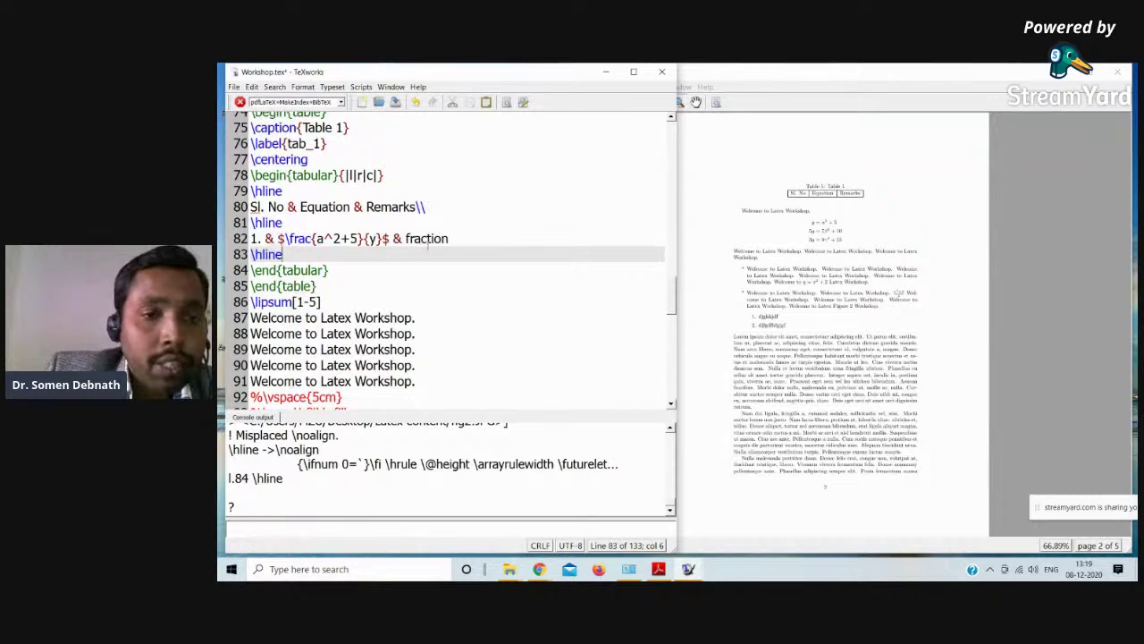
{"action": "left_click", "coordinate": [456, 238]}
{"action": "type", "text": "\\\\"}
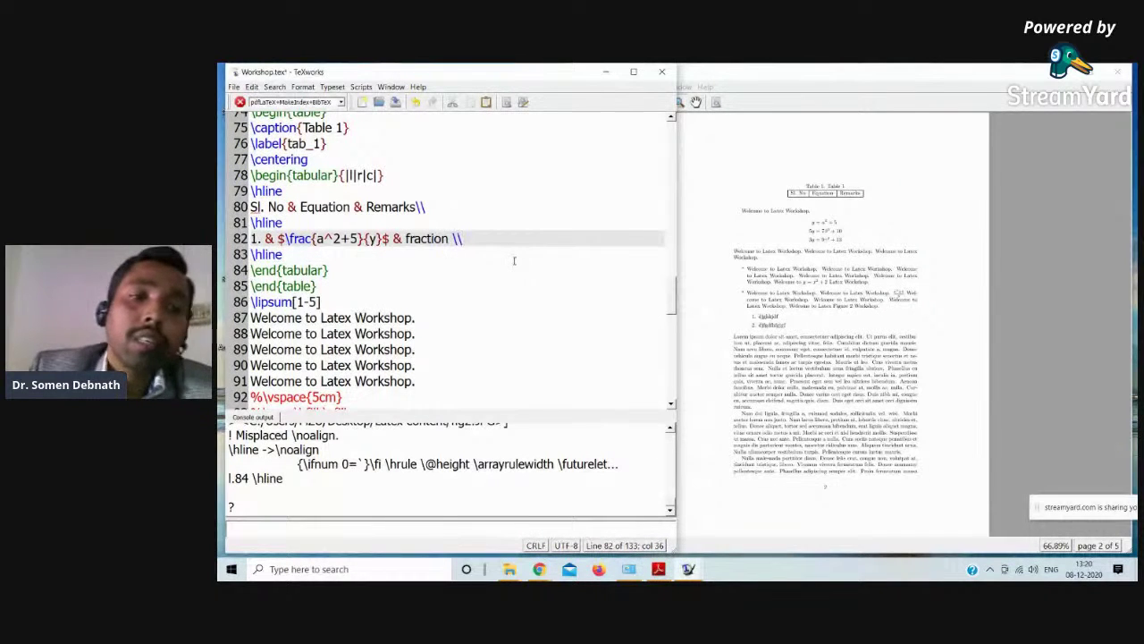
- Stop the halted typesetting run and typeset the document again to check the table
{"action": "left_click", "coordinate": [240, 102]}
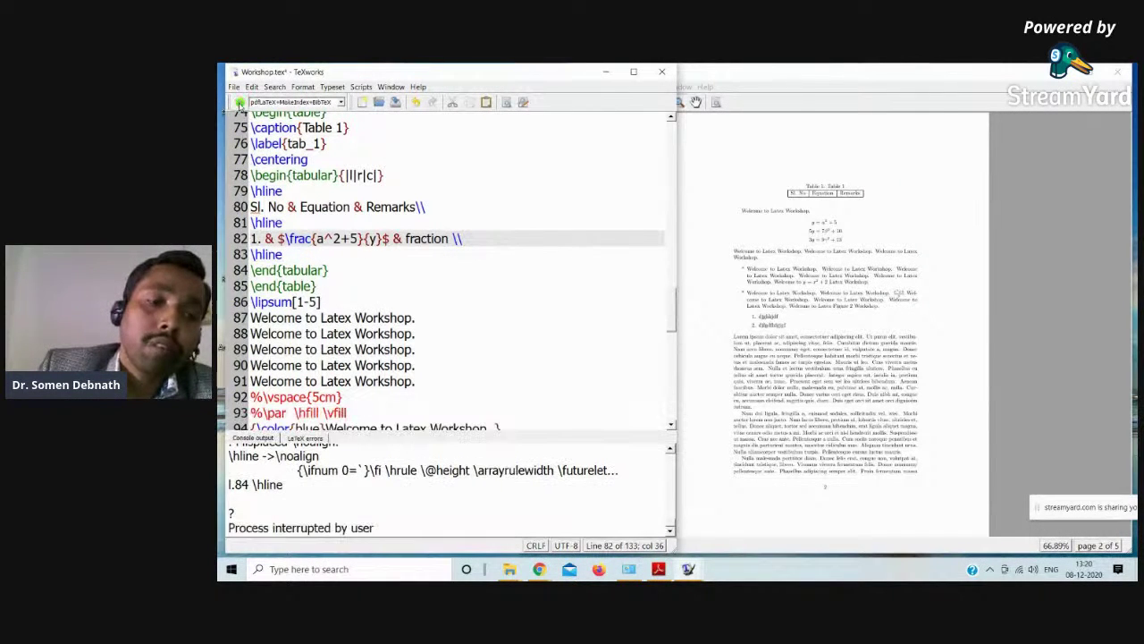
{"action": "left_click", "coordinate": [240, 102]}
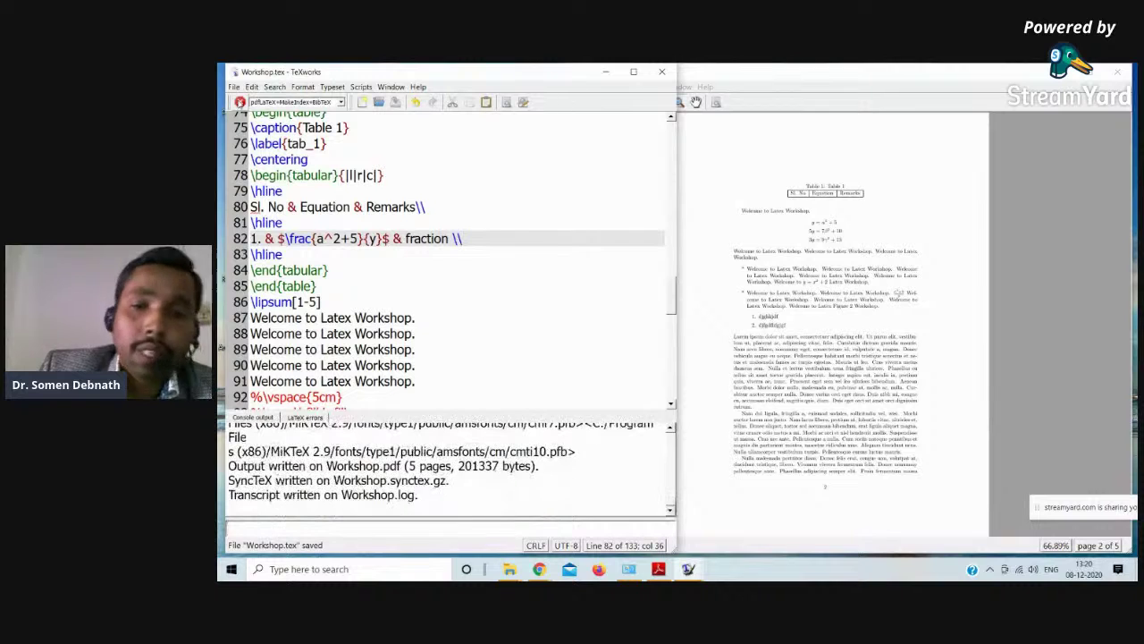
{"action": "left_click_drag", "start_coordinate": [833, 200], "coordinate": [827, 215]}
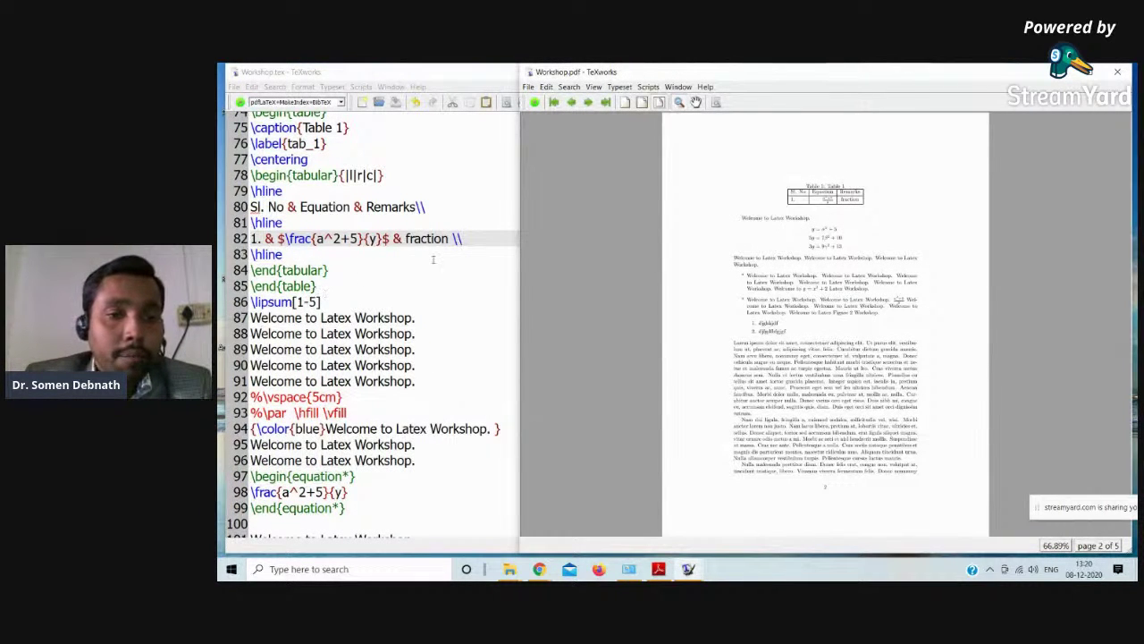
- Copy the fraction row together with its \hline and paste it on a new line below
{"action": "left_click", "coordinate": [474, 248]}
{"action": "left_click_drag", "start_coordinate": [284, 254], "coordinate": [251, 239]}
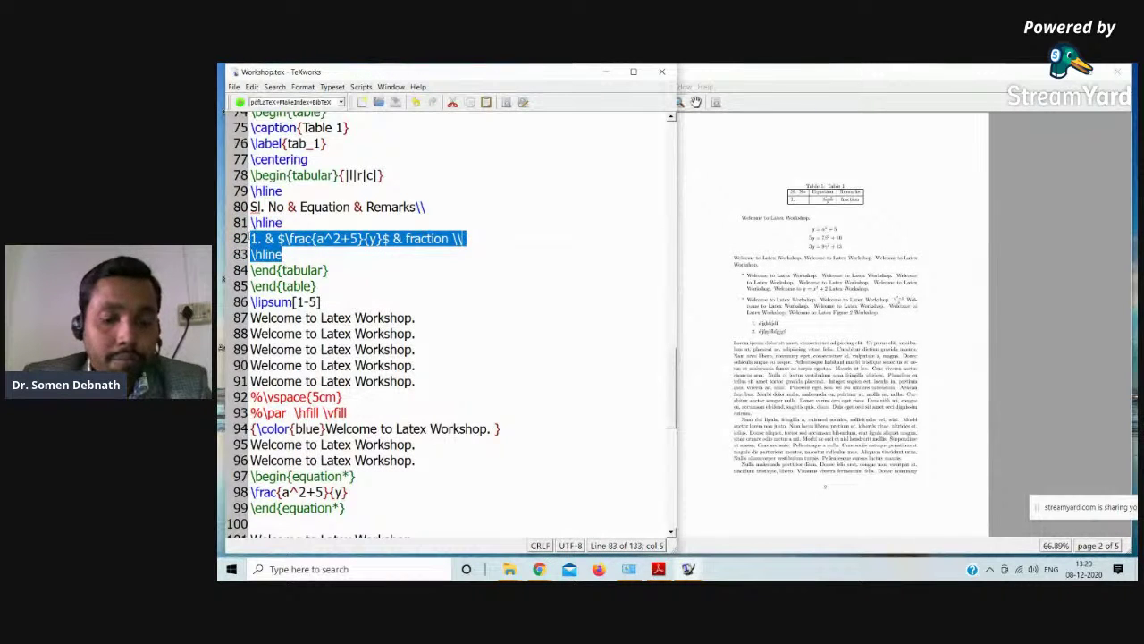
{"action": "key", "text": "ctrl+c"}
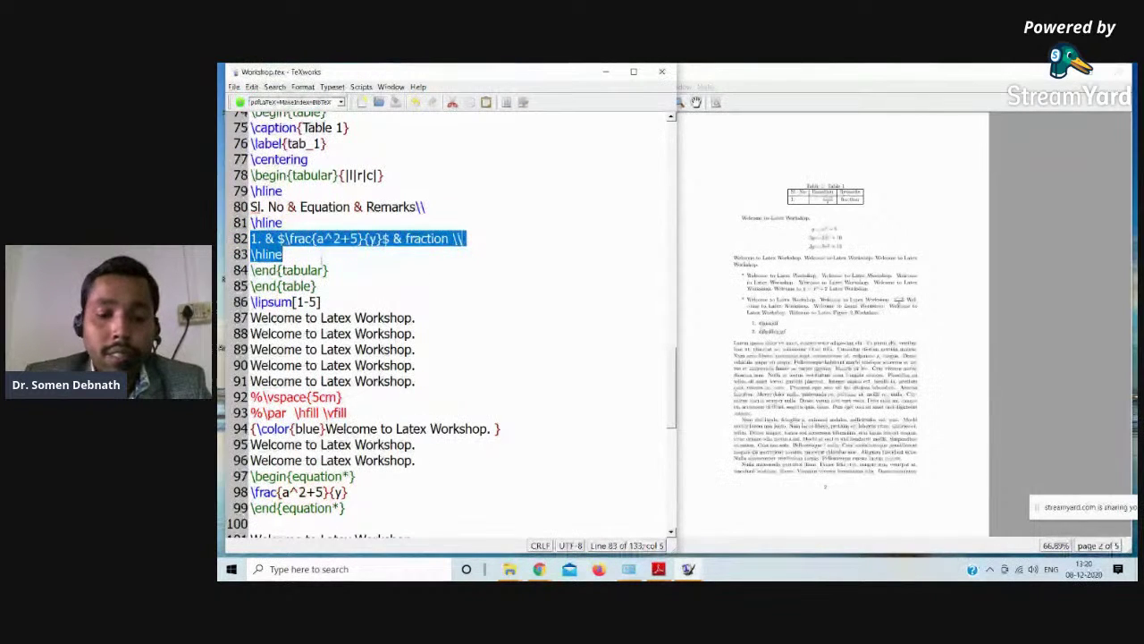
{"action": "left_click", "coordinate": [299, 254]}
{"action": "key", "text": "Return"}
{"action": "key", "text": "ctrl+v"}
{"action": "key", "text": "Return"}
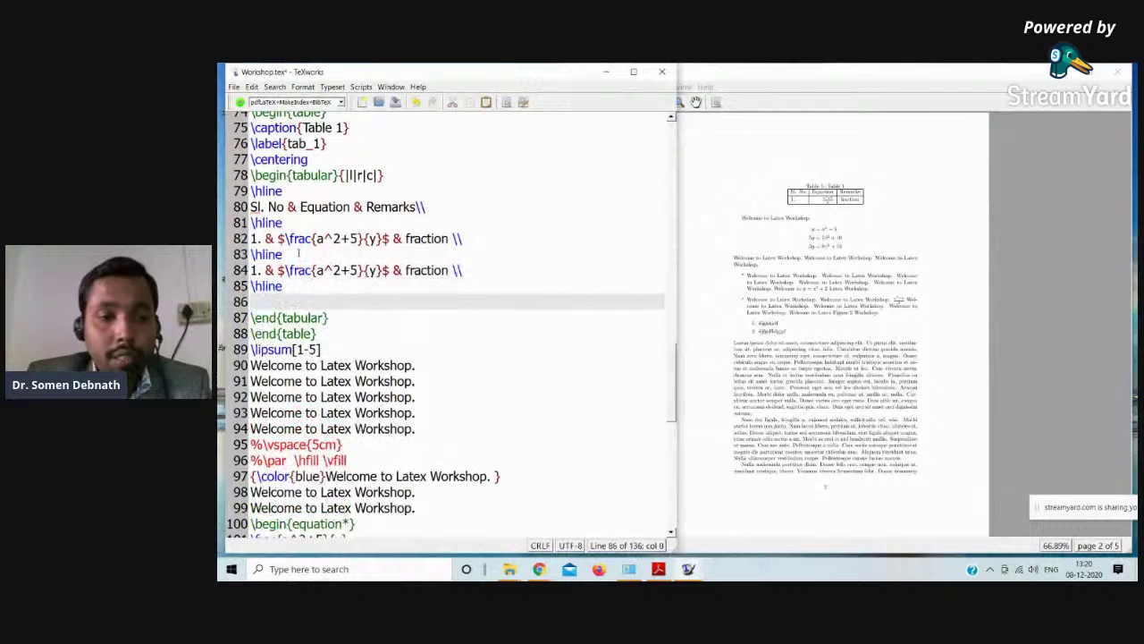
- Paste four more copies of the fraction row and its \hline before \end{tabular}
{"action": "key", "text": "ctrl+v"}
{"action": "key", "text": "Return"}
{"action": "key", "text": "ctrl+v"}
{"action": "key", "text": "ctrl+v"}
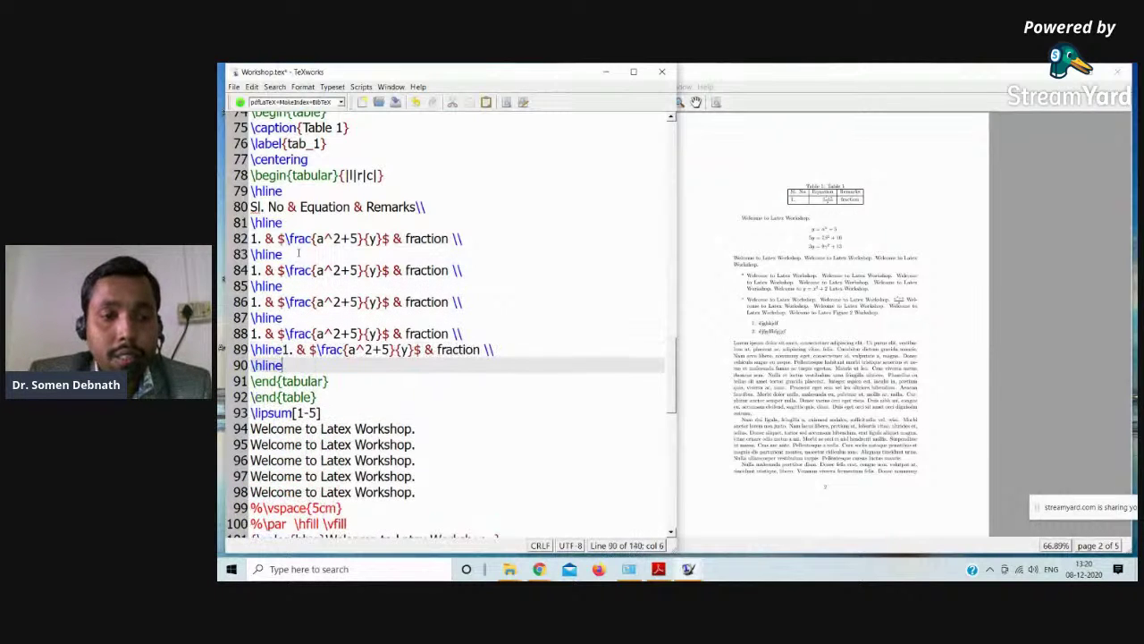
{"action": "key", "text": "Return"}
{"action": "key", "text": "ctrl+v"}
{"action": "right_click", "coordinate": [299, 253]}
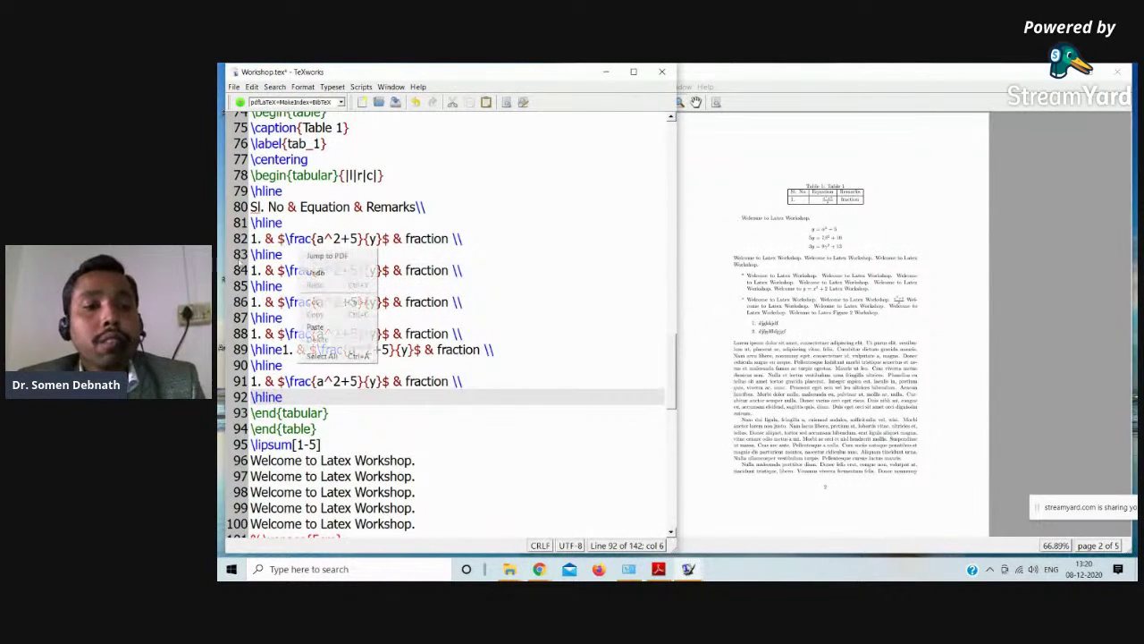
{"action": "left_click", "coordinate": [463, 202]}
- Renumber the copied rows that start on their own lines as 2, 3, 4 and 5
{"action": "left_click_drag", "start_coordinate": [257, 270], "coordinate": [250, 334]}
{"action": "type", "text": "2"}
{"action": "type", "text": "3"}
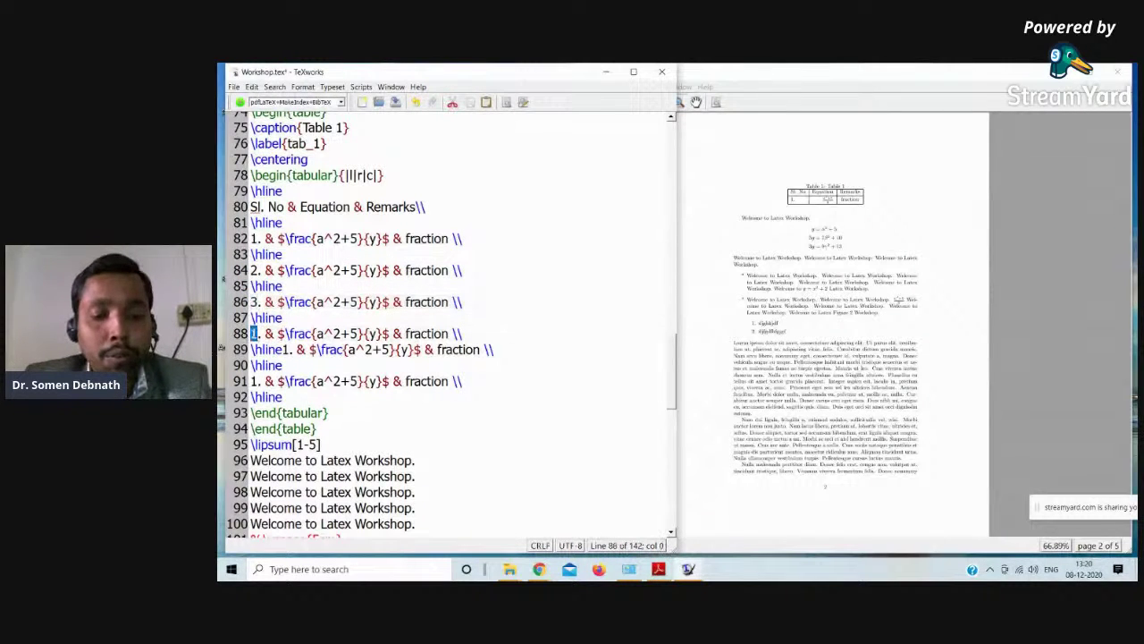
{"action": "type", "text": "4"}
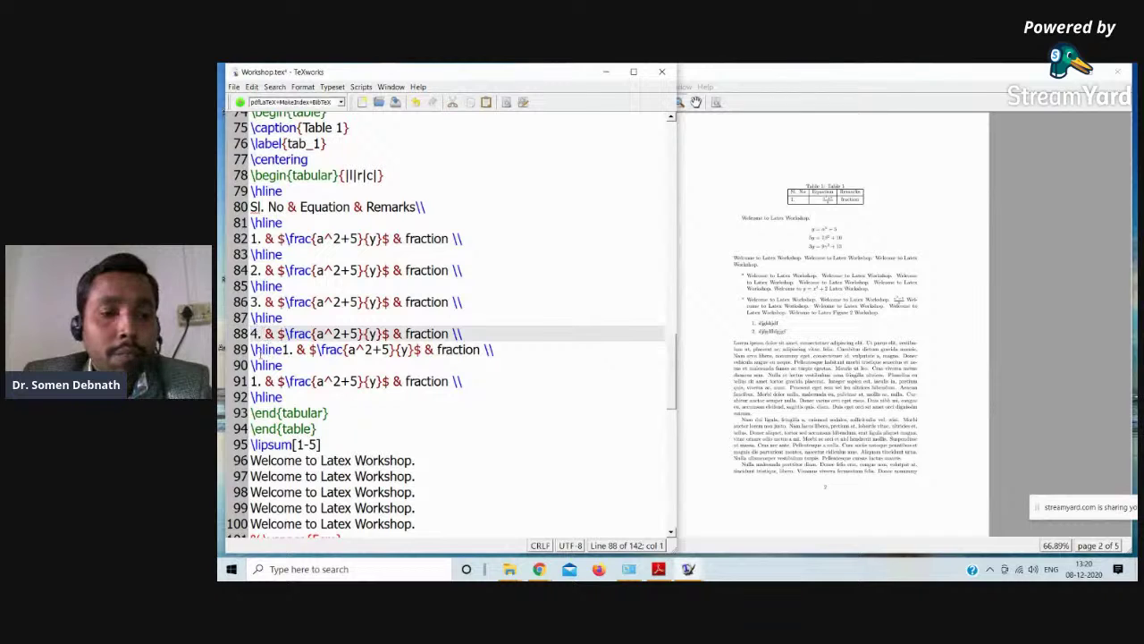
{"action": "left_click_drag", "start_coordinate": [257, 381], "coordinate": [251, 381]}
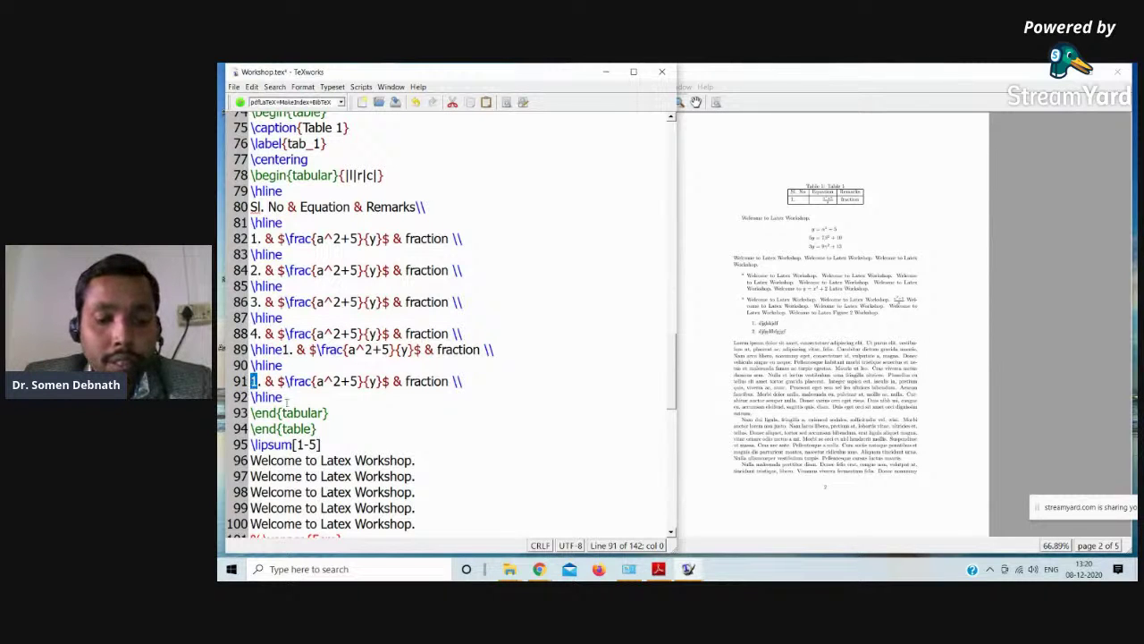
{"action": "type", "text": "5"}
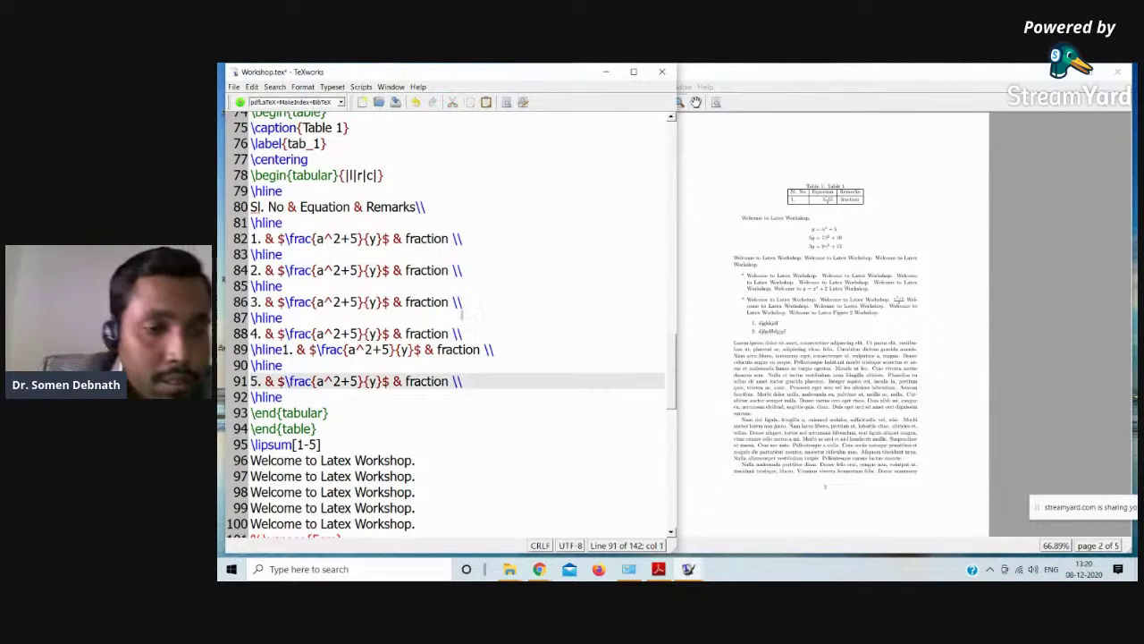
- Split the row joined to \hline onto its own line, number it 5 and the last row 6, and typeset the document
{"action": "left_click", "coordinate": [572, 286]}
{"action": "left_click", "coordinate": [282, 349]}
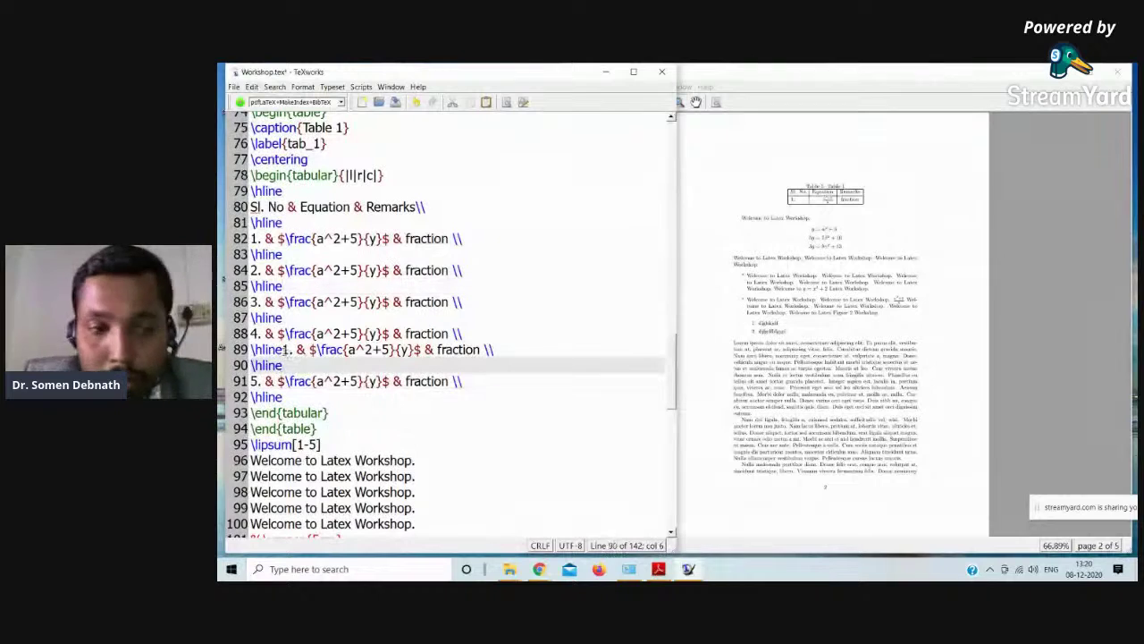
{"action": "key", "text": "Return"}
{"action": "left_click_drag", "start_coordinate": [258, 365], "coordinate": [251, 397]}
{"action": "type", "text": "5"}
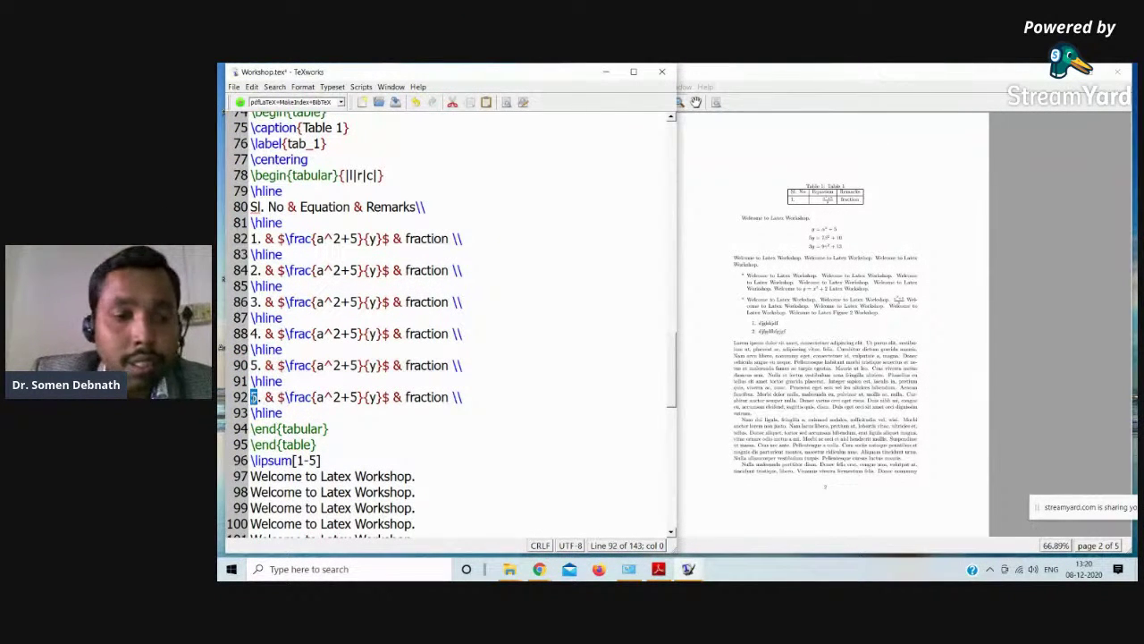
{"action": "type", "text": "6"}
{"action": "left_click", "coordinate": [534, 381]}
{"action": "key", "text": "ctrl+t"}
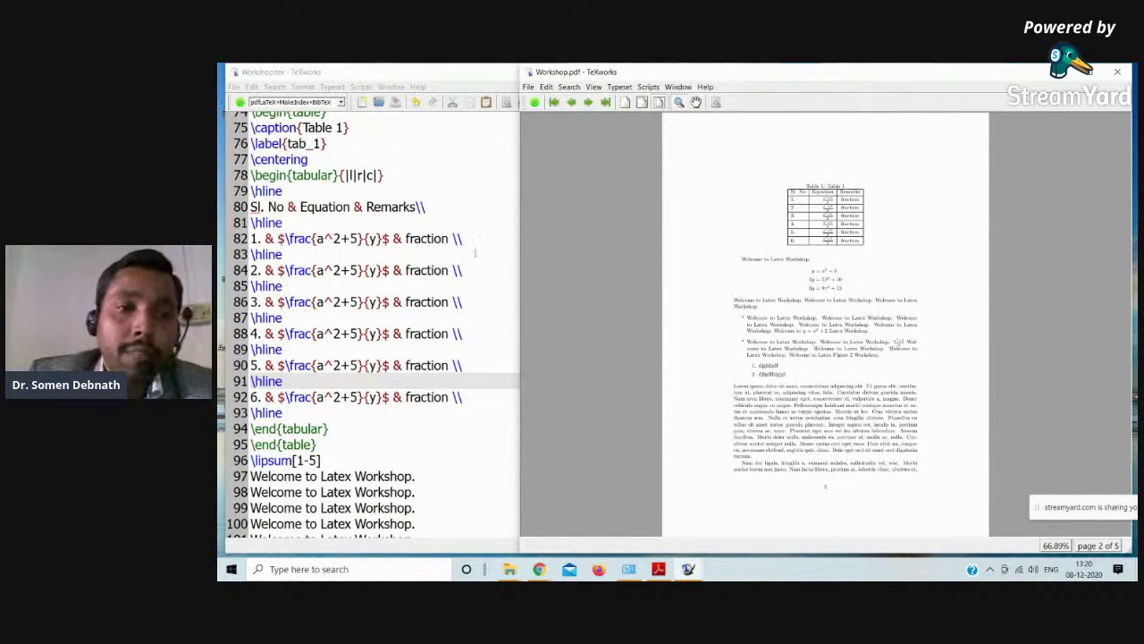
- Right-align the first column by changing the tabular specification to |r|r|c|, and typeset the document
{"action": "left_click", "coordinate": [356, 176]}
{"action": "key", "text": "BackSpace"}
{"action": "type", "text": "r"}
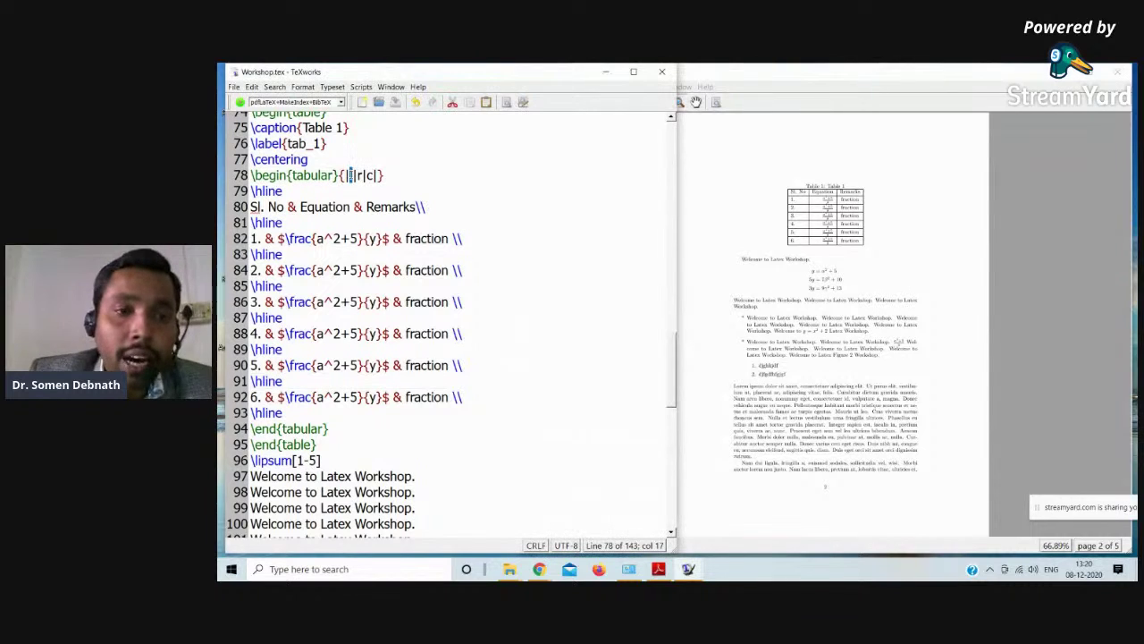
{"action": "left_click", "coordinate": [239, 102]}
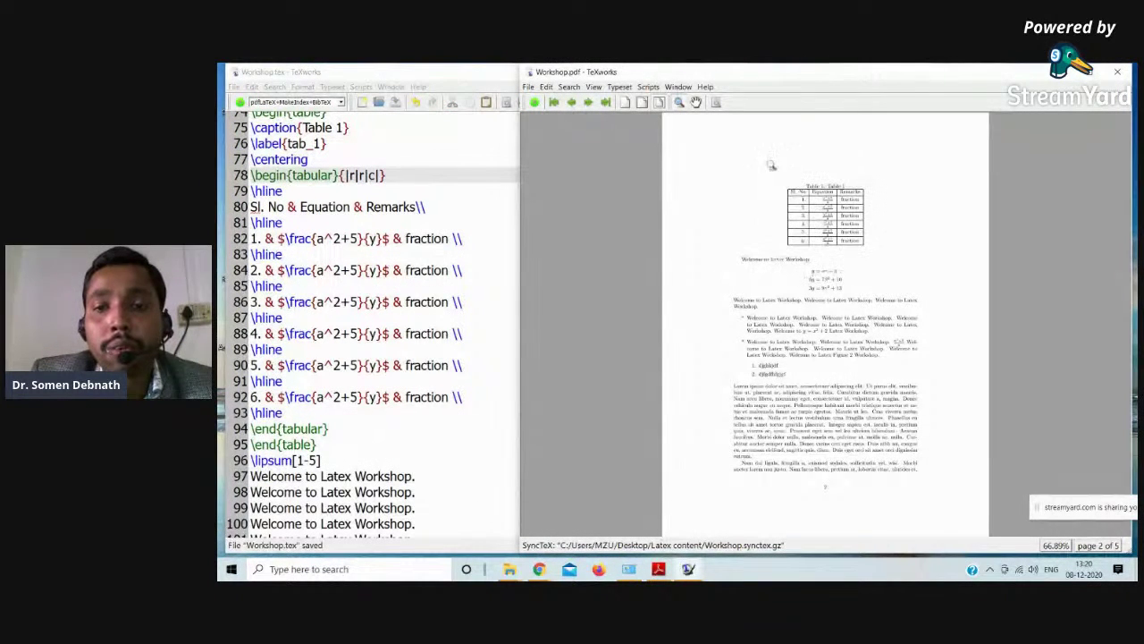
- Maximize the PDF preview and zoom in to examine the column alignment of the table
{"action": "left_click", "coordinate": [1090, 74]}
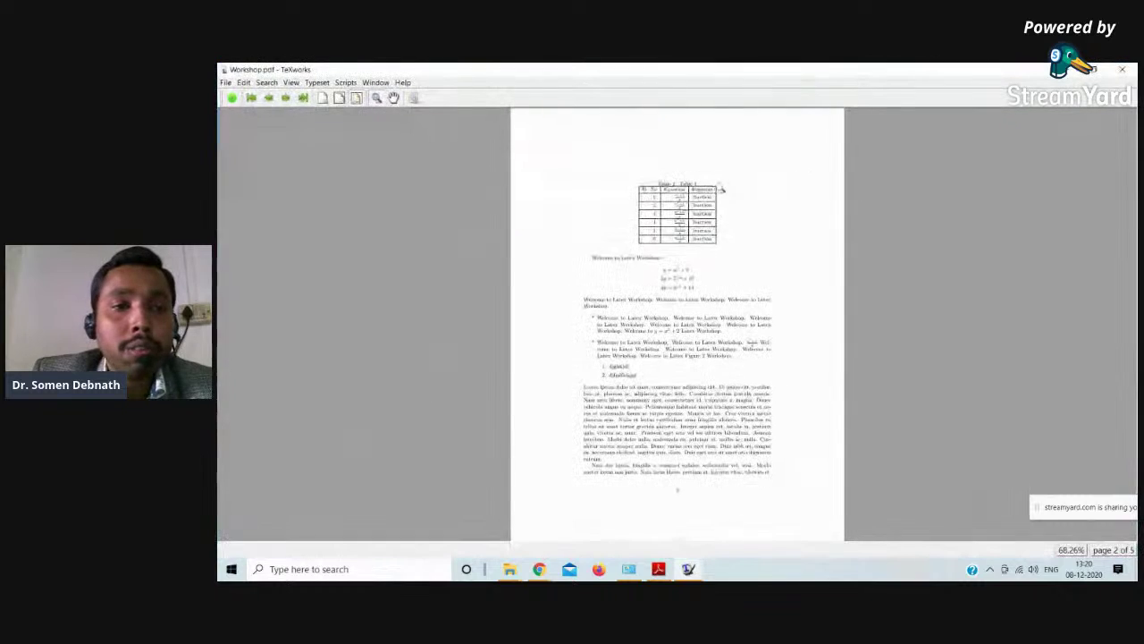
{"action": "left_click", "coordinate": [301, 83]}
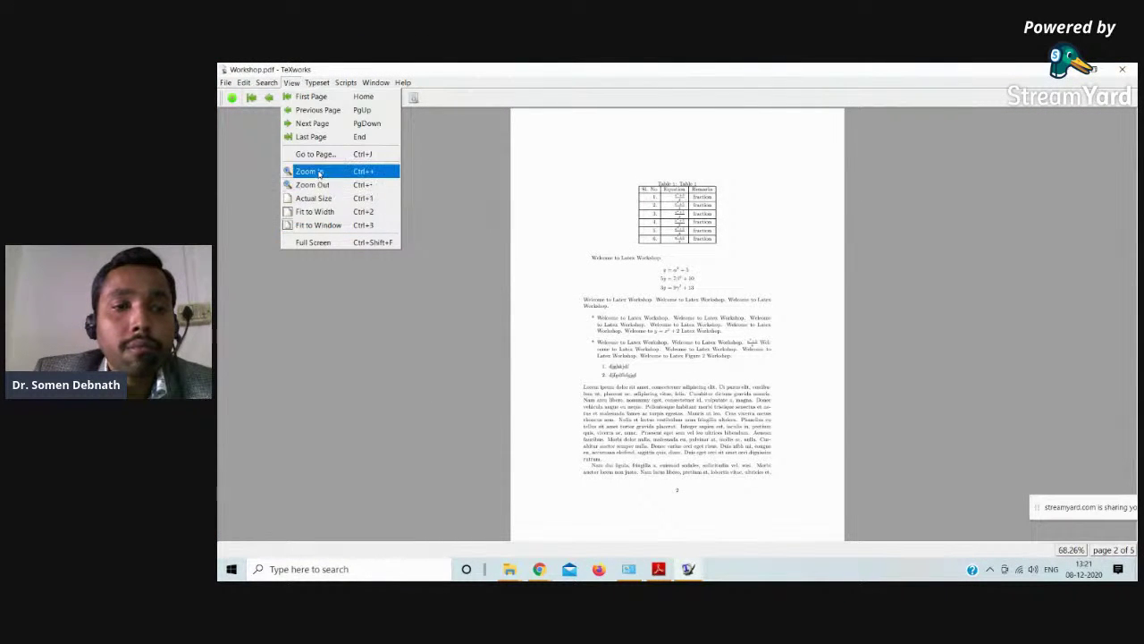
{"action": "left_click", "coordinate": [315, 171]}
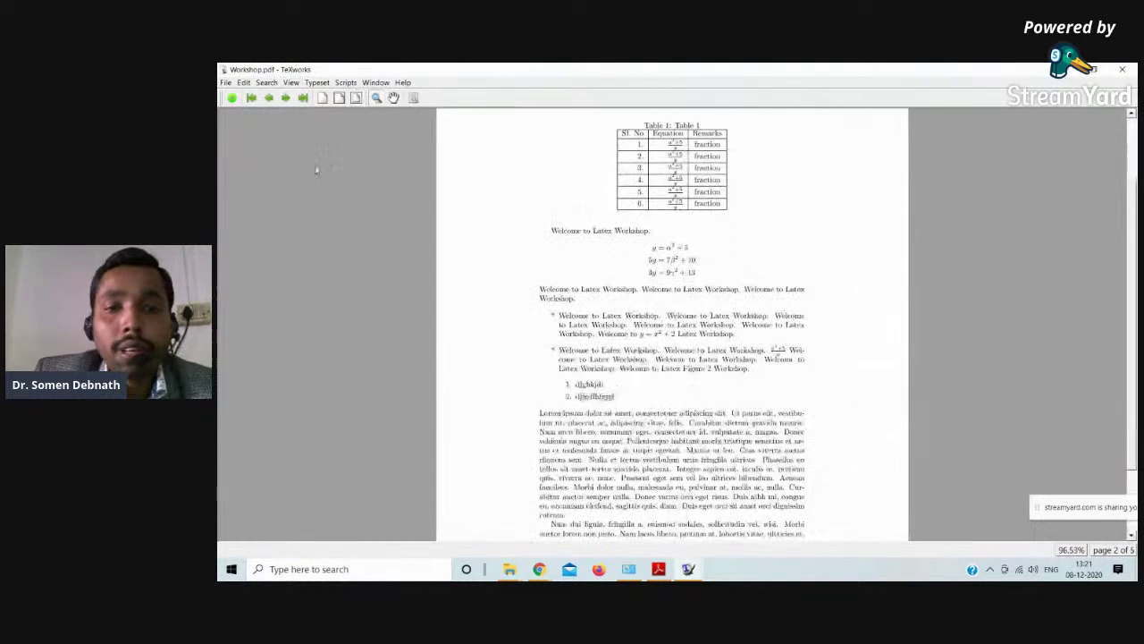
- Go back to the table source, center the first column with the specification |c|r|c|, and typeset the document
{"action": "right_click", "coordinate": [636, 157]}
{"action": "left_click", "coordinate": [666, 166]}
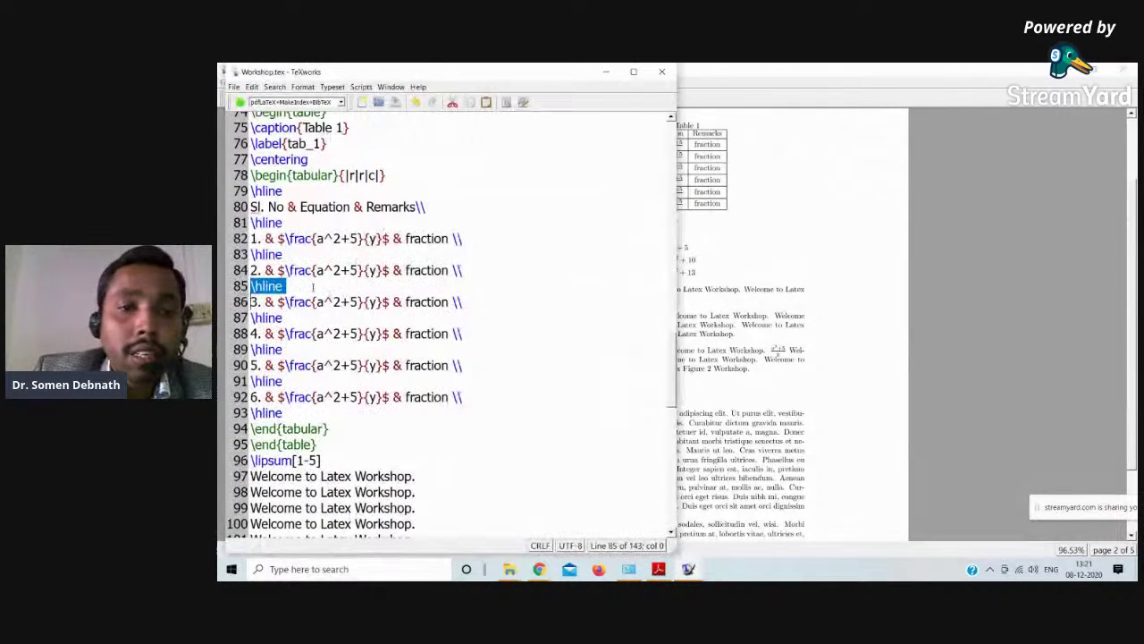
{"action": "double_click", "coordinate": [351, 175]}
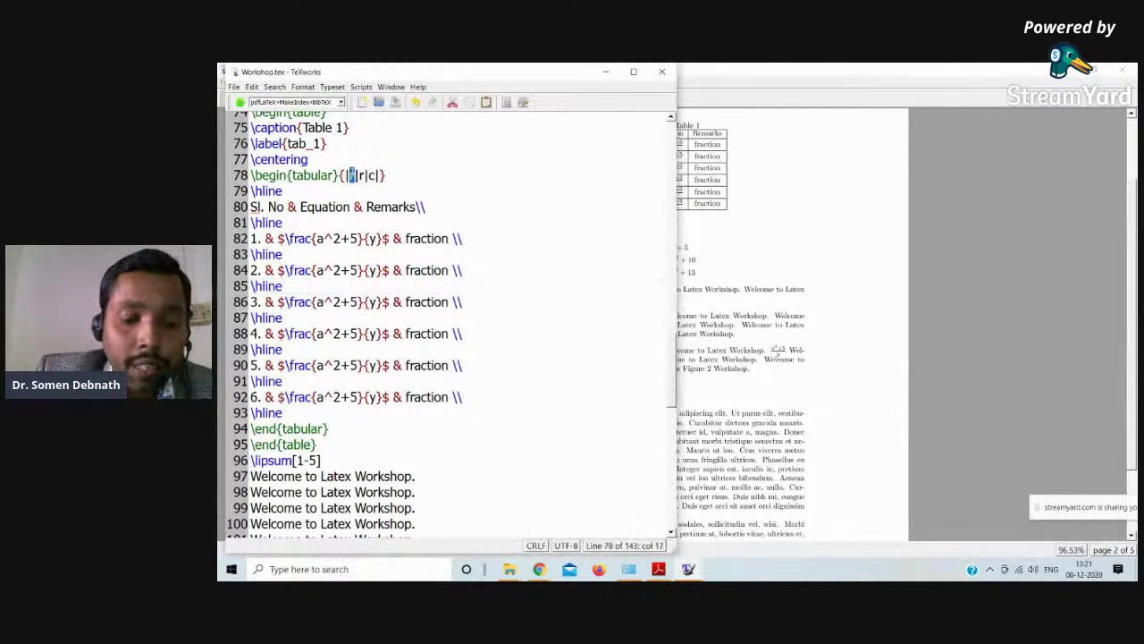
{"action": "type", "text": "c"}
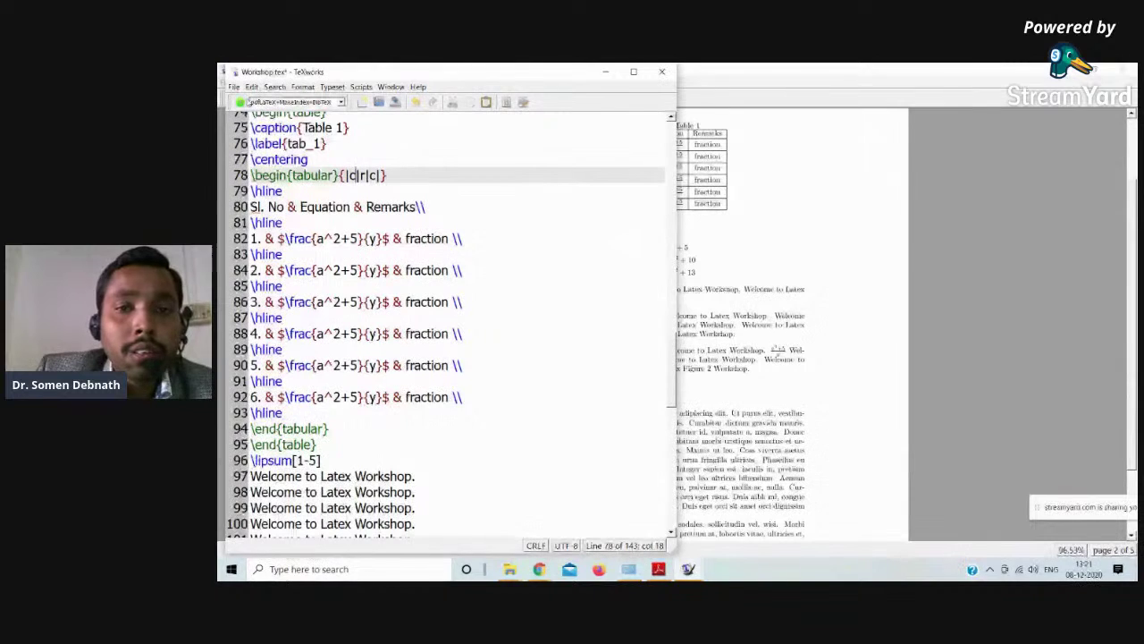
{"action": "left_click", "coordinate": [240, 102]}
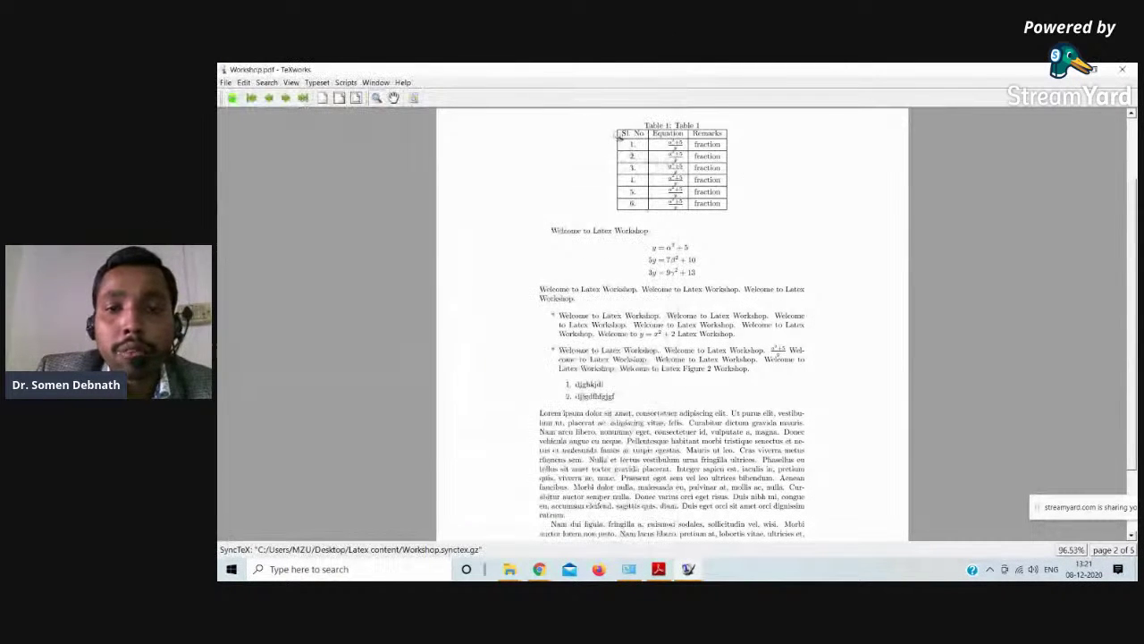
- Return to the table source, left-align the Equation column with the specification |c|l|c|, and typeset the document
{"action": "right_click", "coordinate": [671, 134]}
{"action": "left_click", "coordinate": [681, 142]}
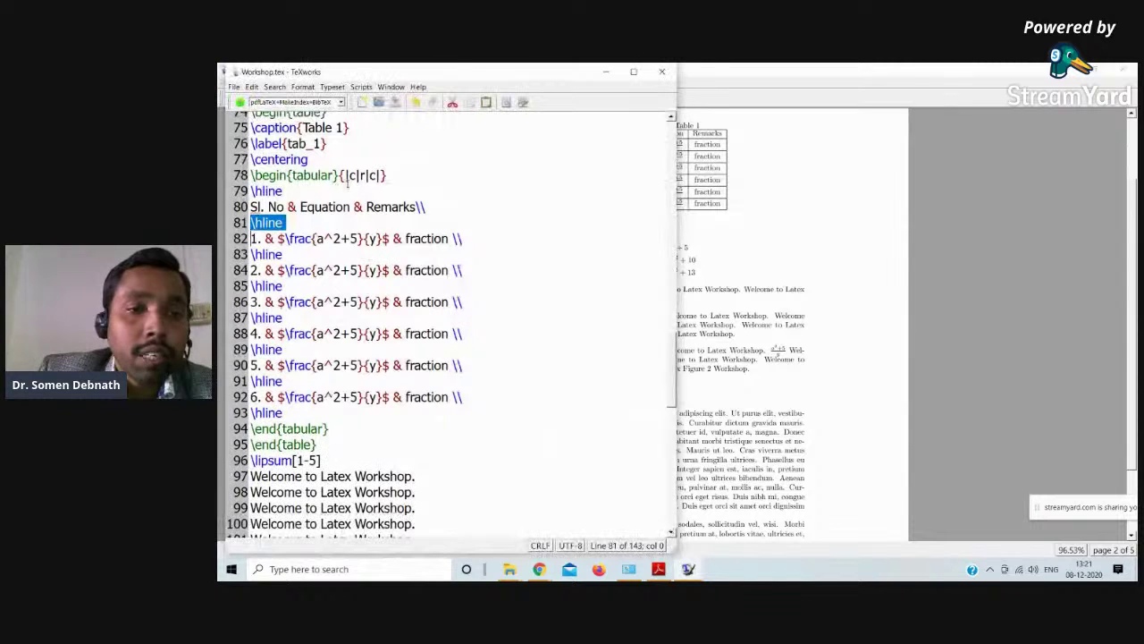
{"action": "double_click", "coordinate": [362, 175]}
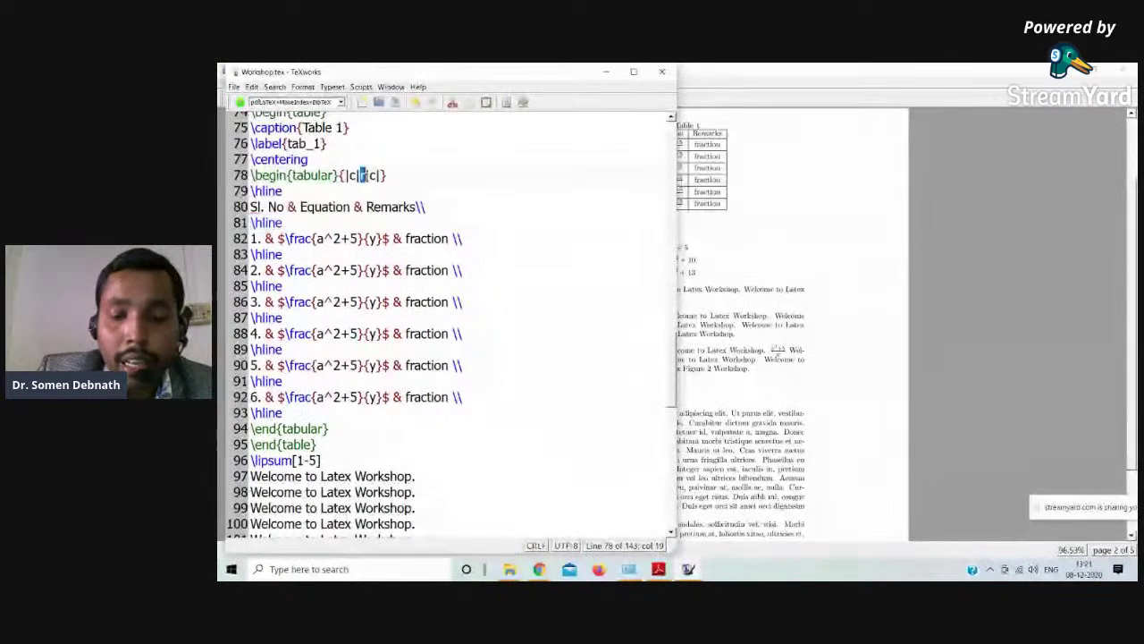
{"action": "type", "text": "l"}
{"action": "key", "text": "ctrl+t"}
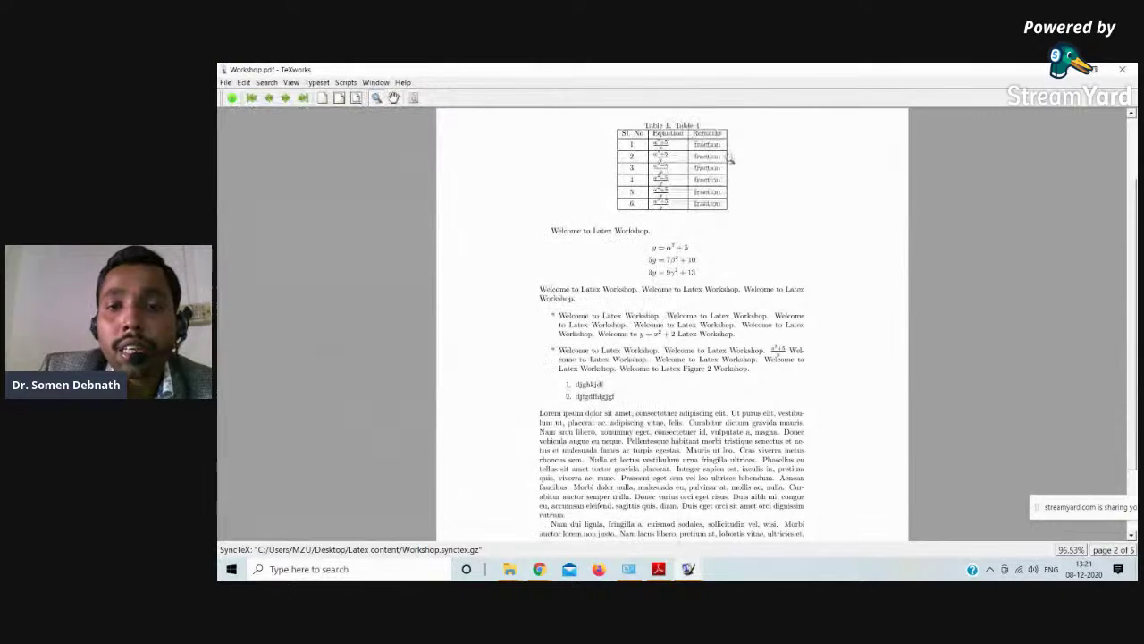
- Return to the table source and make the Sl. No column heading bold with \textbf
{"action": "left_click", "coordinate": [640, 147], "text": "ctrl"}
{"action": "left_click", "coordinate": [391, 223]}
{"action": "scroll", "coordinate": [376, 219], "scroll_direction": "up", "scroll_amount": 3}
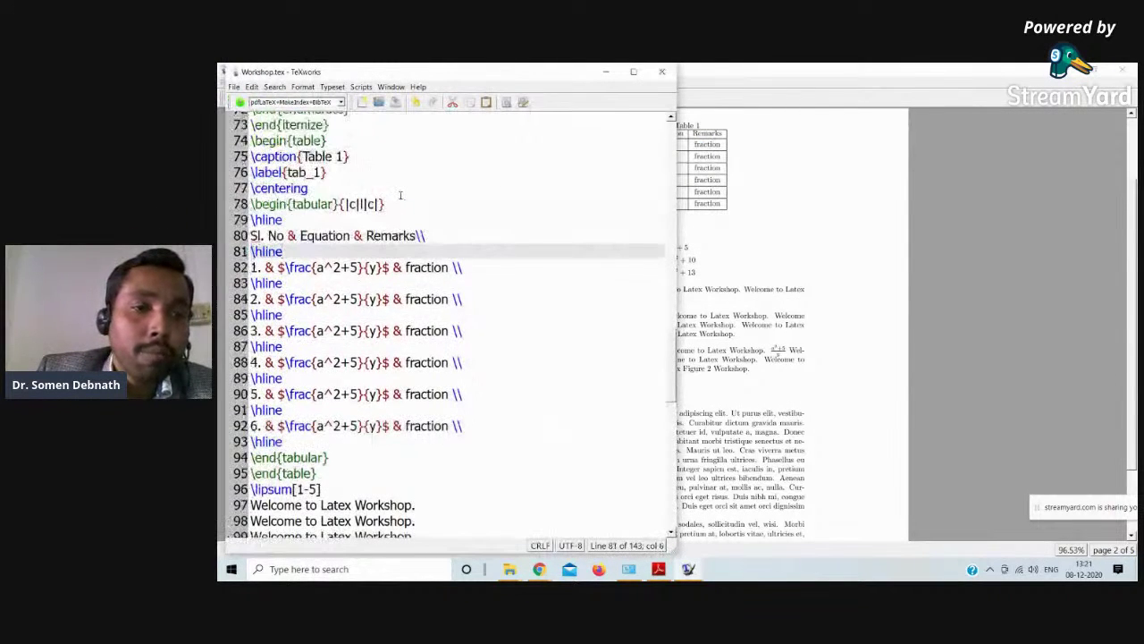
{"action": "scroll", "coordinate": [317, 209], "scroll_direction": "up", "scroll_amount": 1}
{"action": "scroll", "coordinate": [286, 223], "scroll_direction": "down", "scroll_amount": 3}
{"action": "left_click", "coordinate": [251, 235]}
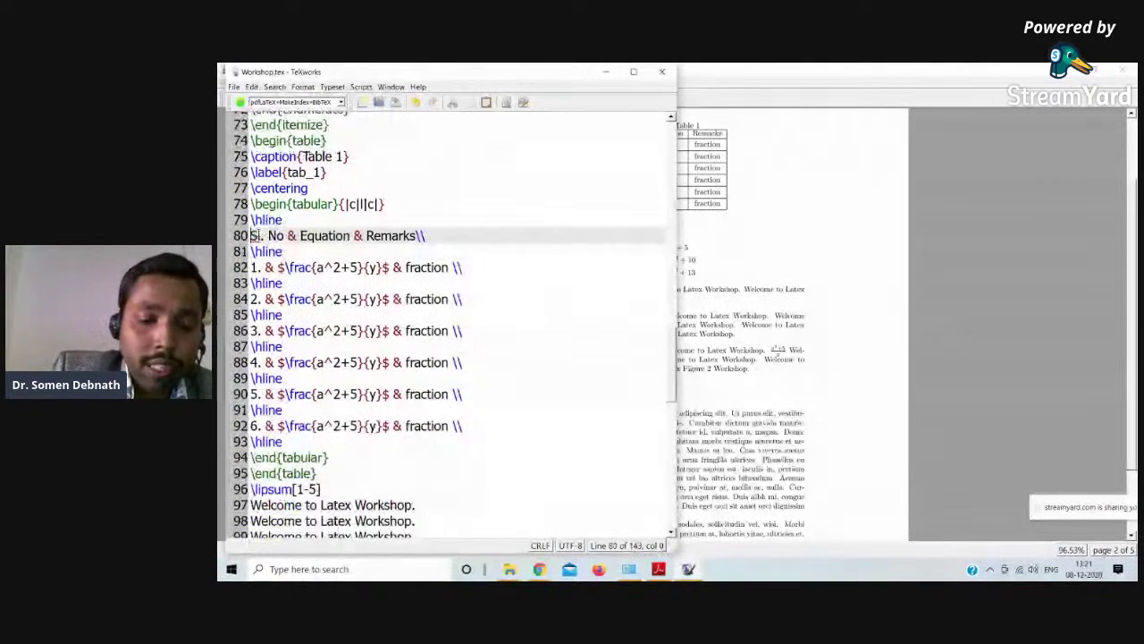
{"action": "type", "text": "ex"}
{"action": "type", "text": "tbf"}
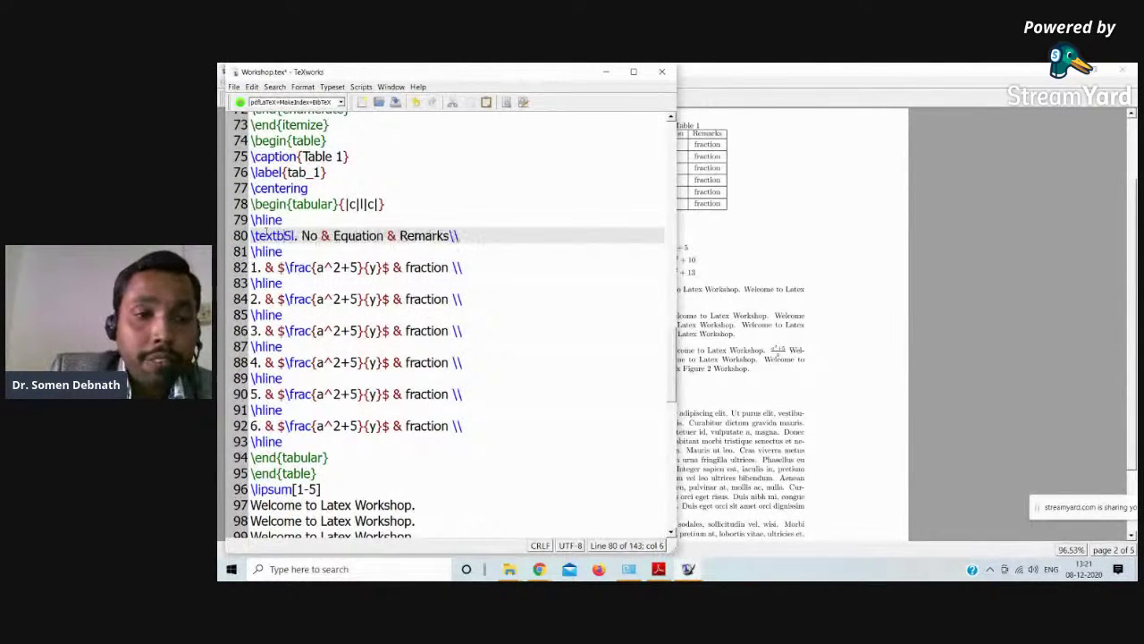
{"action": "type", "text": "{"}
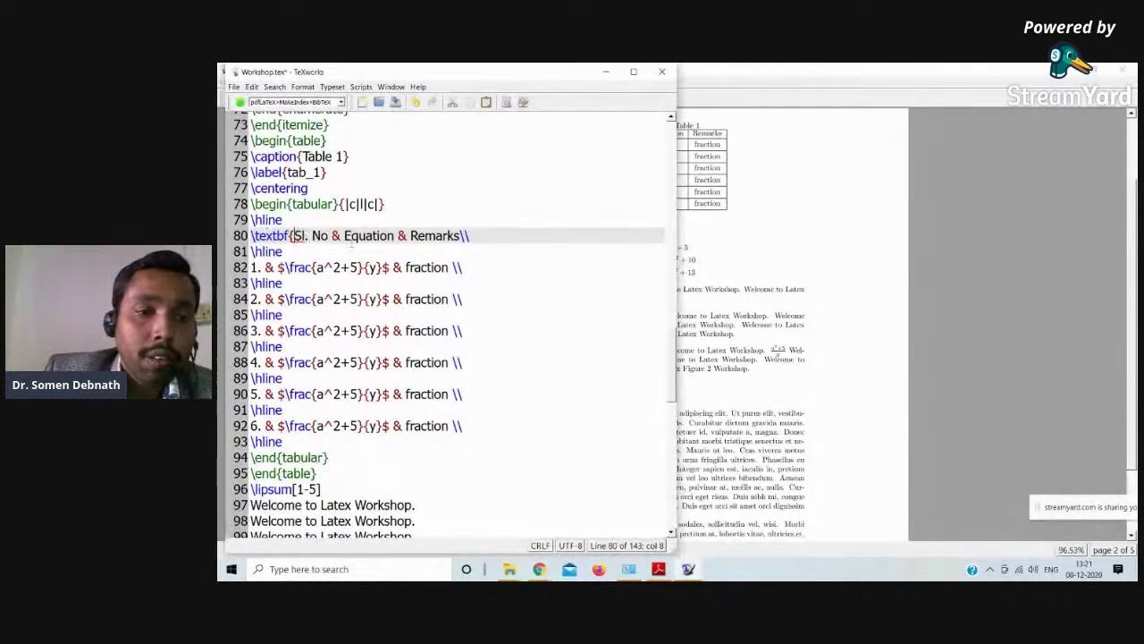
{"action": "left_click", "coordinate": [328, 235]}
{"action": "type", "text": "}"}
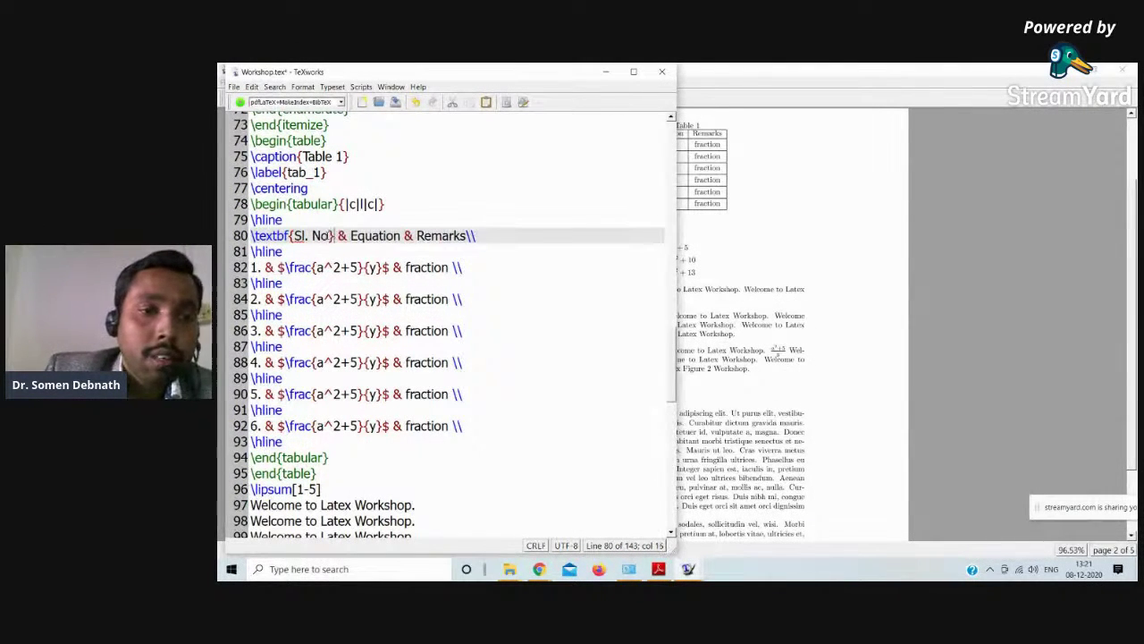
- Make the Equation and Remarks column headings bold with \textbf, and typeset the document
{"action": "left_click_drag", "start_coordinate": [334, 235], "coordinate": [231, 236]}
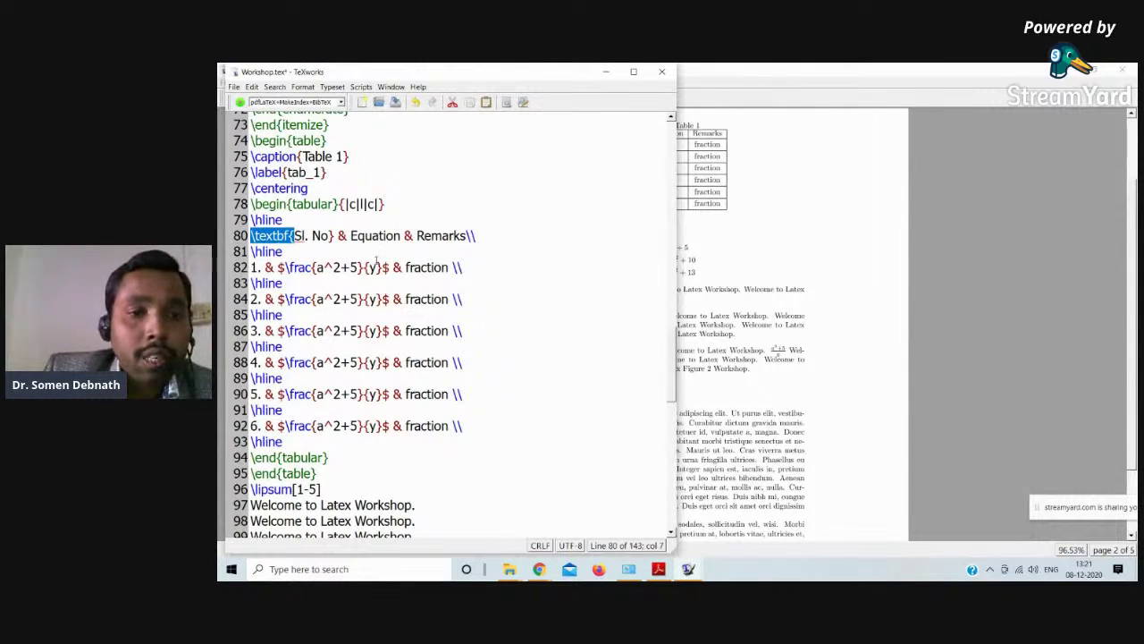
{"action": "left_click", "coordinate": [351, 235]}
{"action": "type", "text": "\\textbf{"}
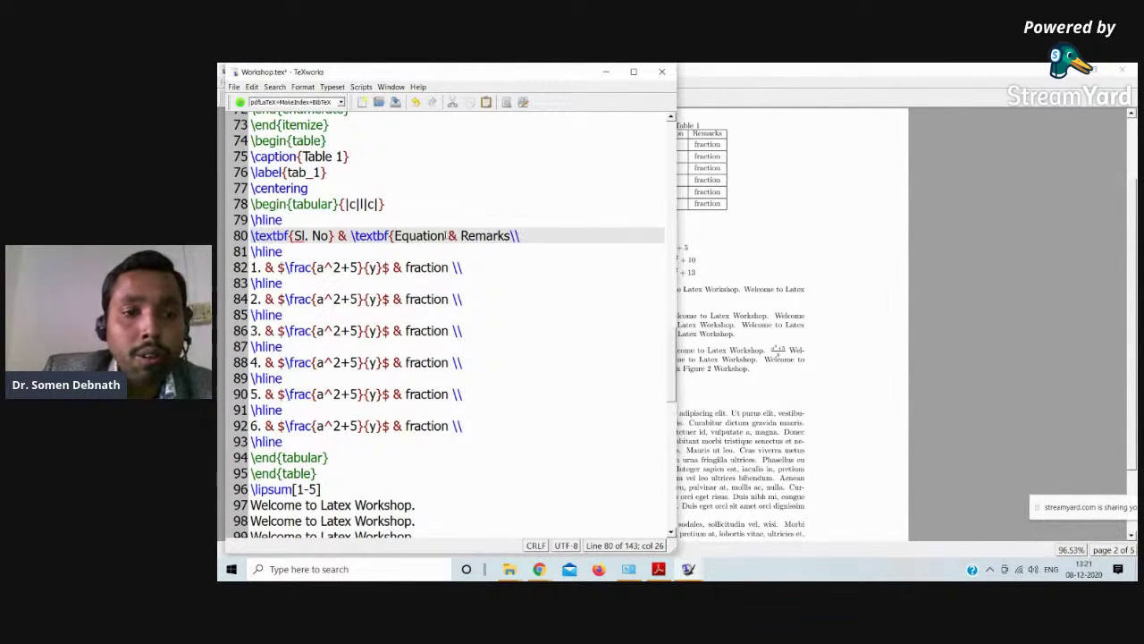
{"action": "type", "text": "}"}
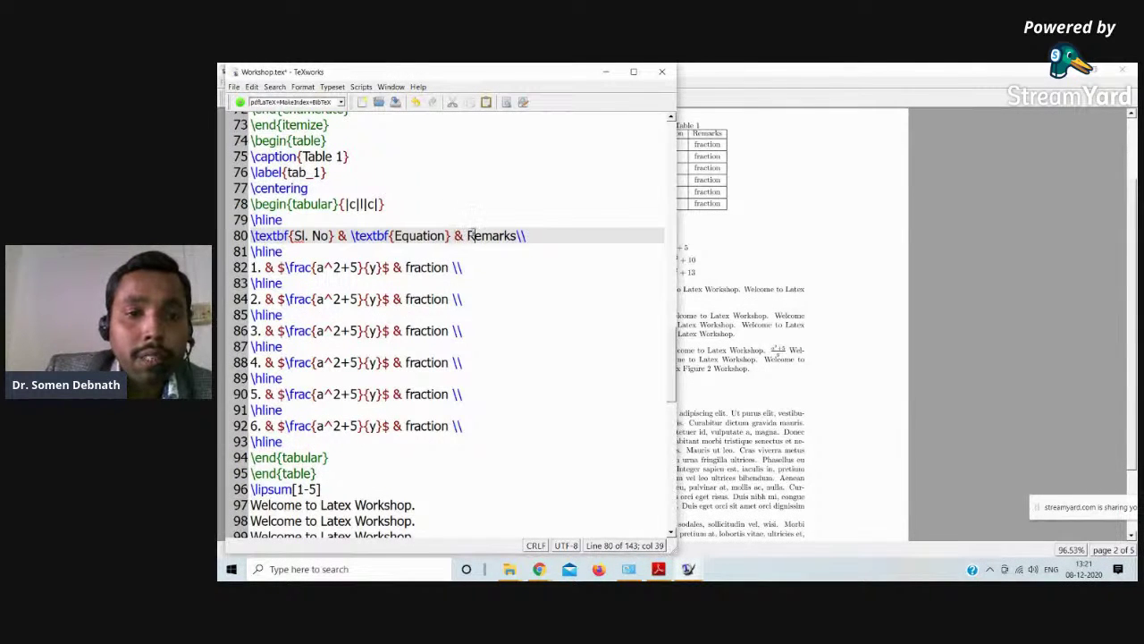
{"action": "type", "text": "\\textbf{"}
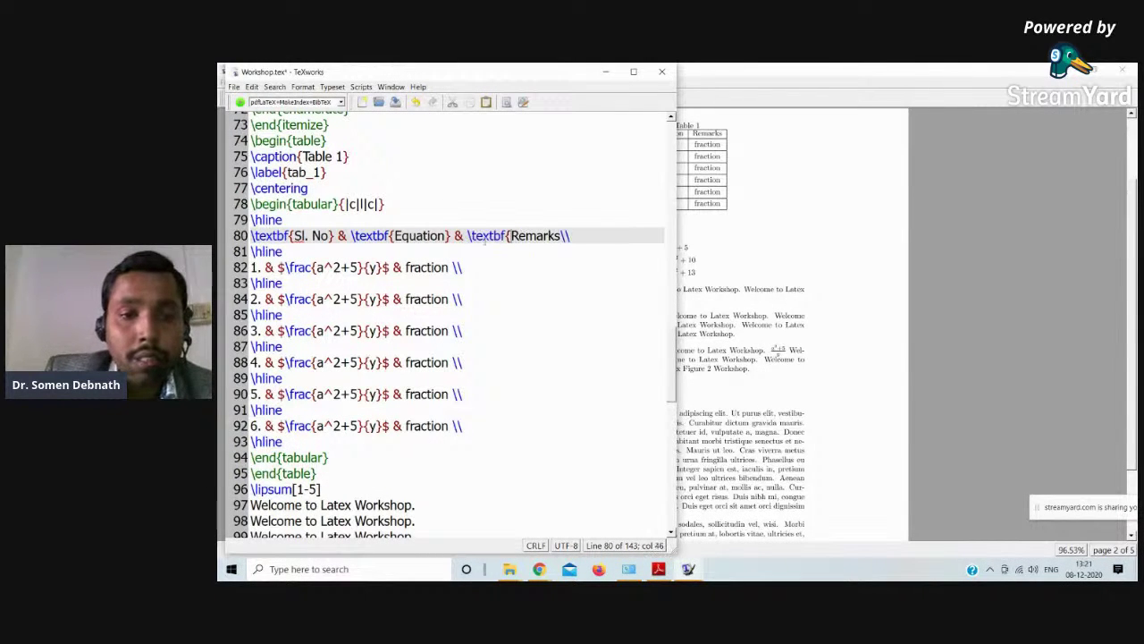
{"action": "left_click", "coordinate": [561, 236]}
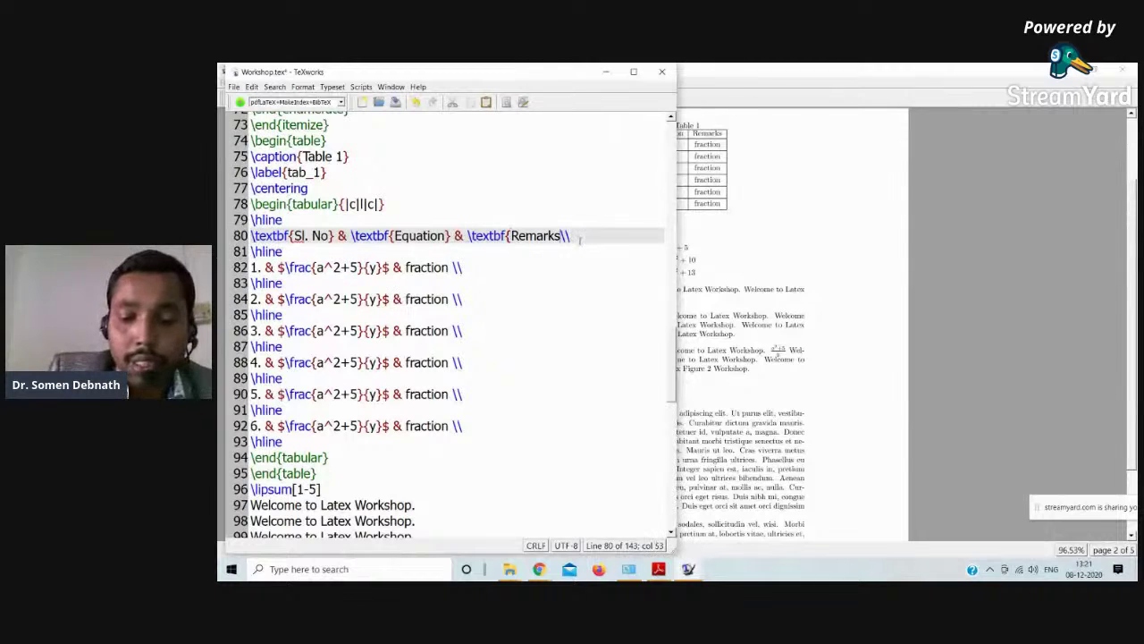
{"action": "type", "text": "}"}
{"action": "left_click", "coordinate": [239, 102]}
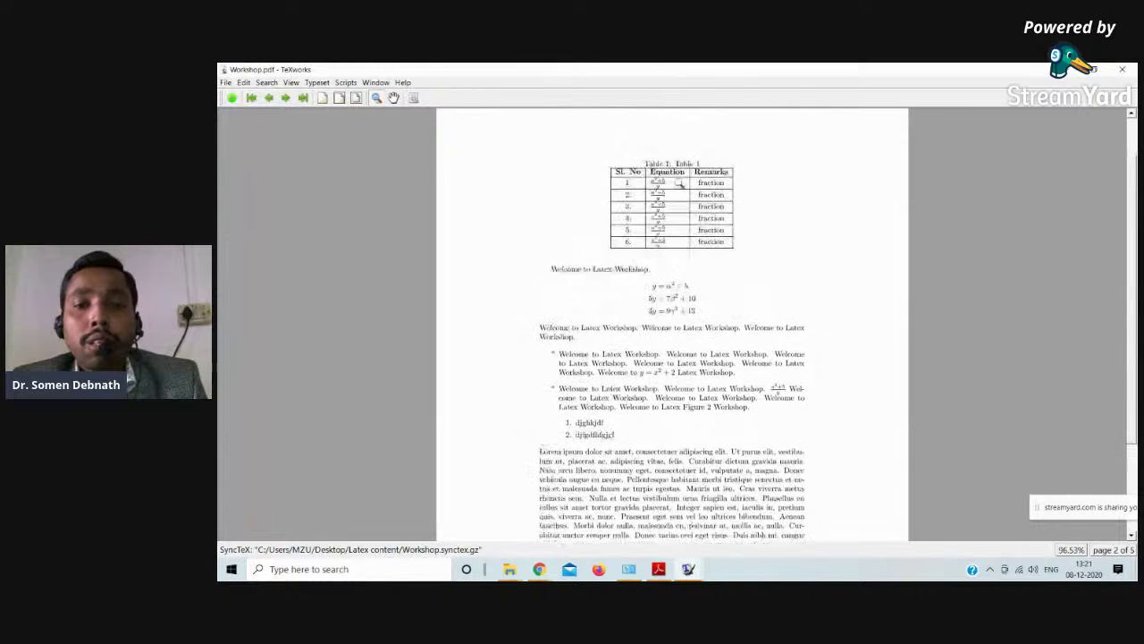
- Go back to the table source, remove the vertical rules by setting the tabular specification to ccc, and typeset the document
{"action": "left_click", "coordinate": [679, 186]}
{"action": "left_click_drag", "start_coordinate": [667, 181], "coordinate": [734, 252]}
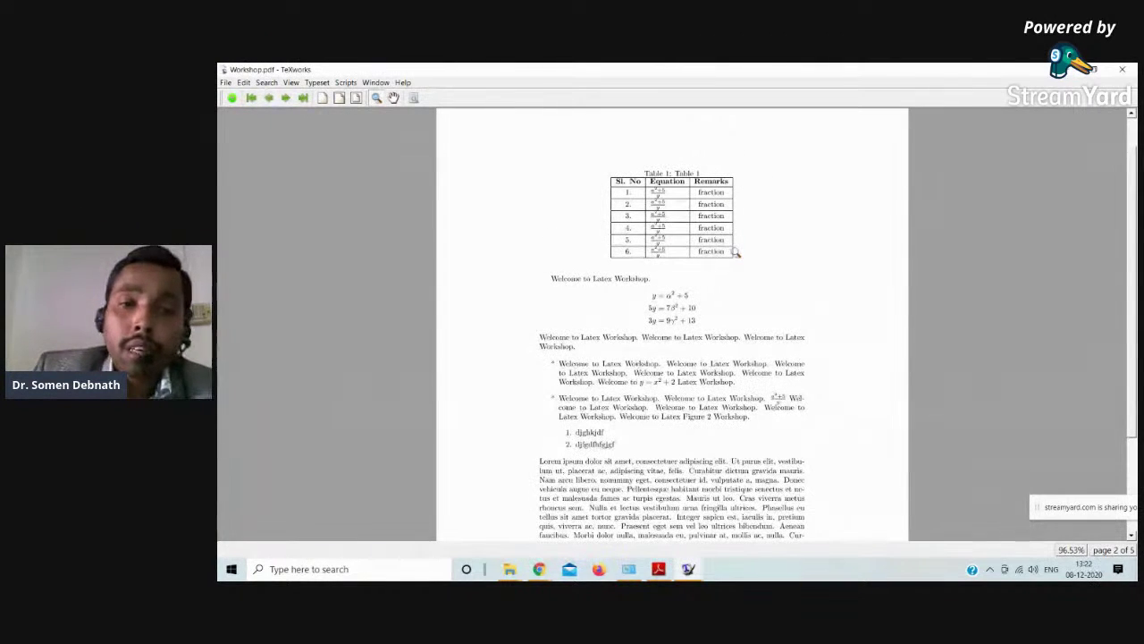
{"action": "right_click", "coordinate": [653, 204]}
{"action": "left_click", "coordinate": [666, 210]}
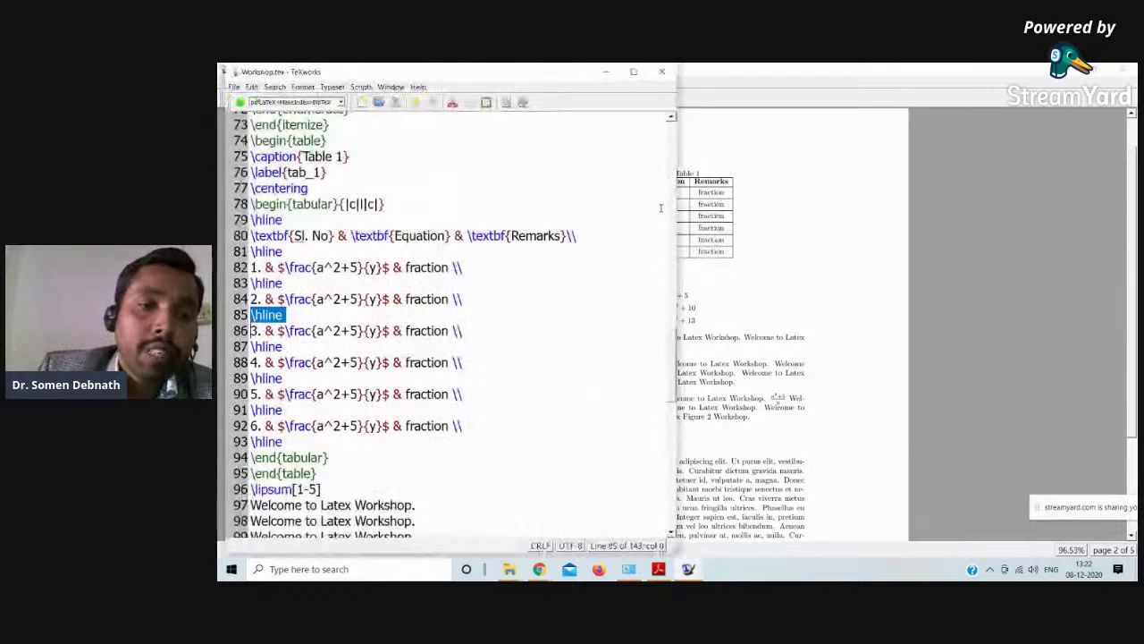
{"action": "left_click_drag", "start_coordinate": [379, 204], "coordinate": [349, 203]}
{"action": "type", "text": "ccc"}
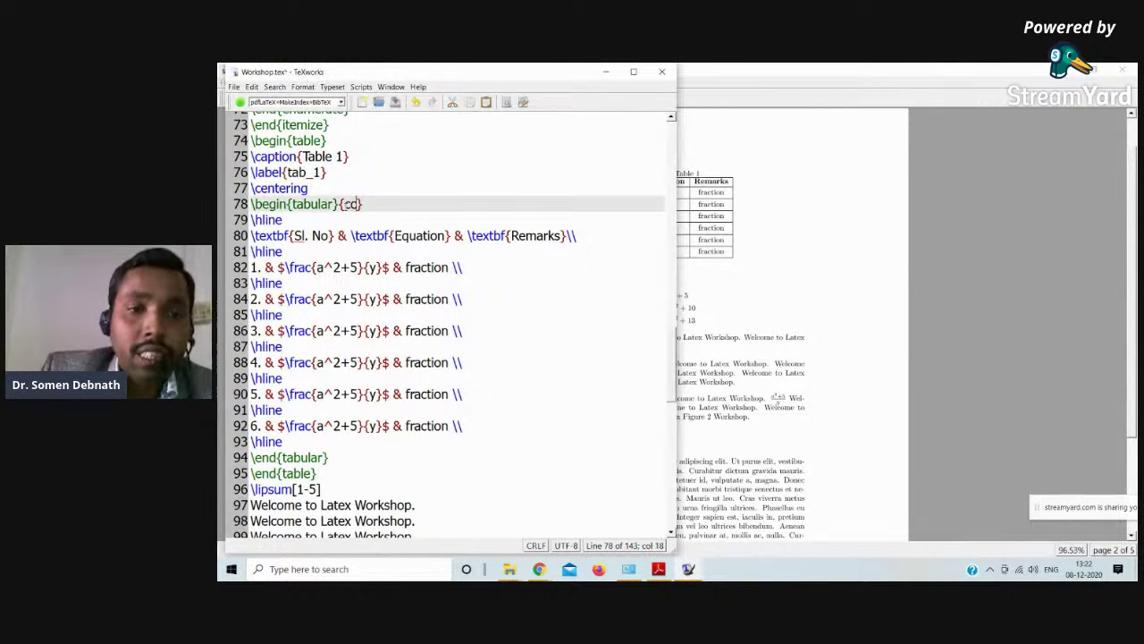
{"action": "key", "text": "ctrl+t"}
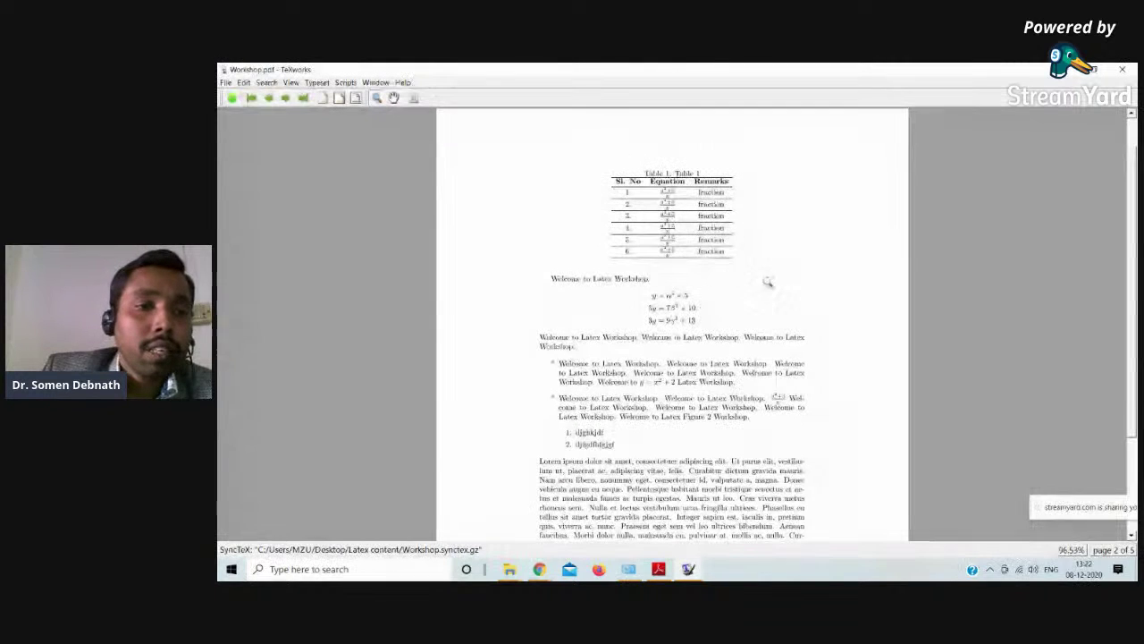
- Return to the table source and add a second \hline above the header row
{"action": "right_click", "coordinate": [681, 191]}
{"action": "left_click", "coordinate": [693, 200]}
{"action": "double_click", "coordinate": [265, 220]}
{"action": "key", "text": "ctrl+c"}
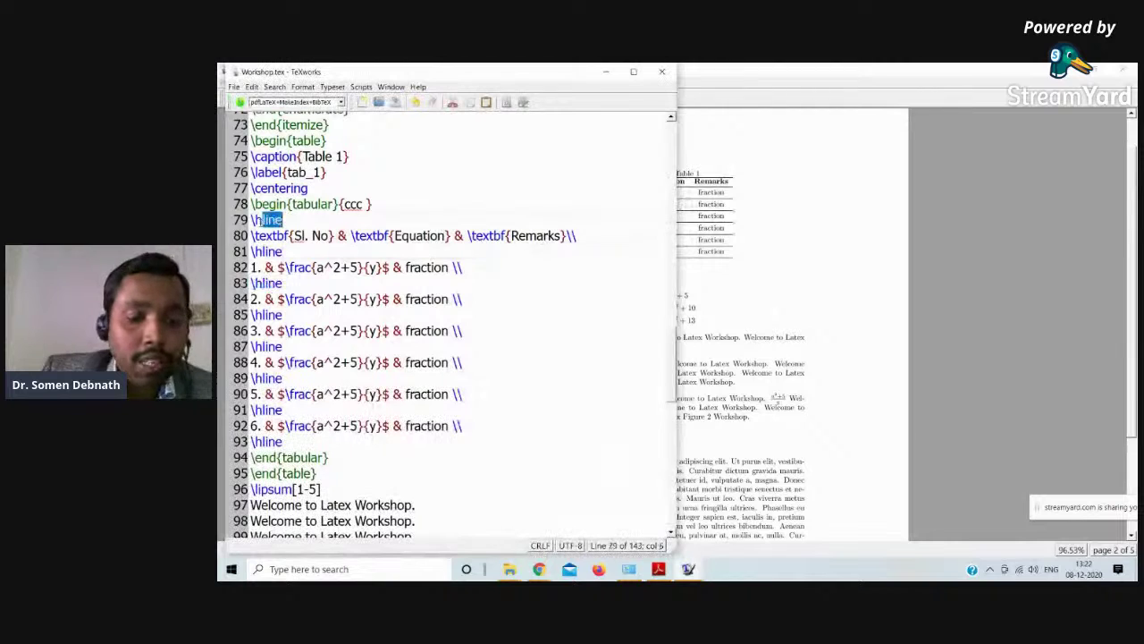
{"action": "left_click", "coordinate": [296, 220]}
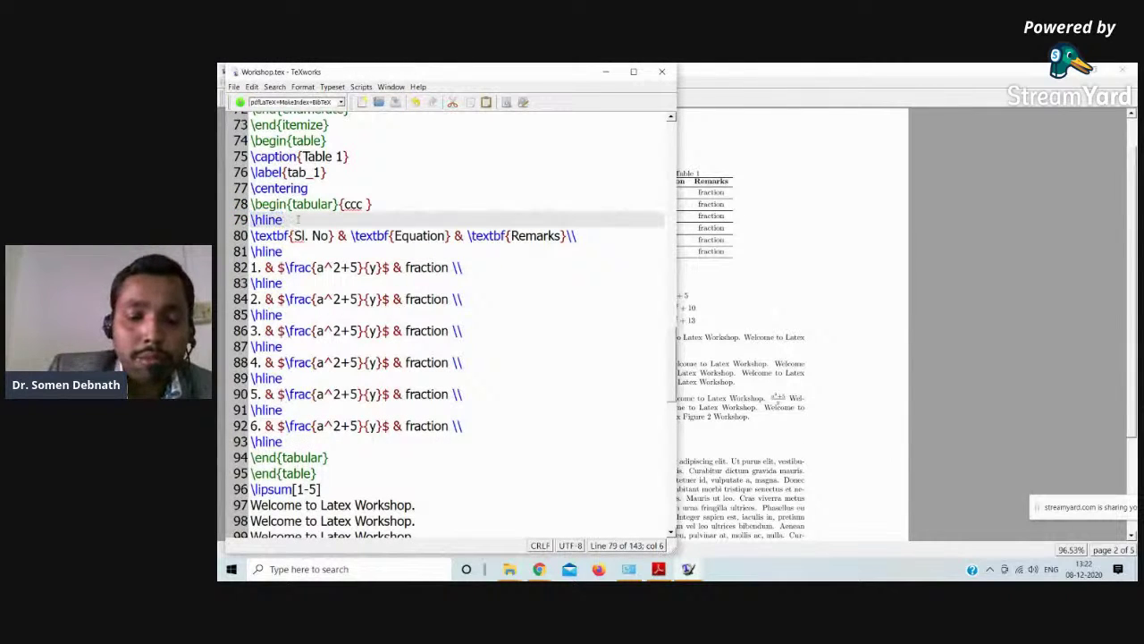
{"action": "key", "text": "Return"}
{"action": "key", "text": "ctrl+v"}
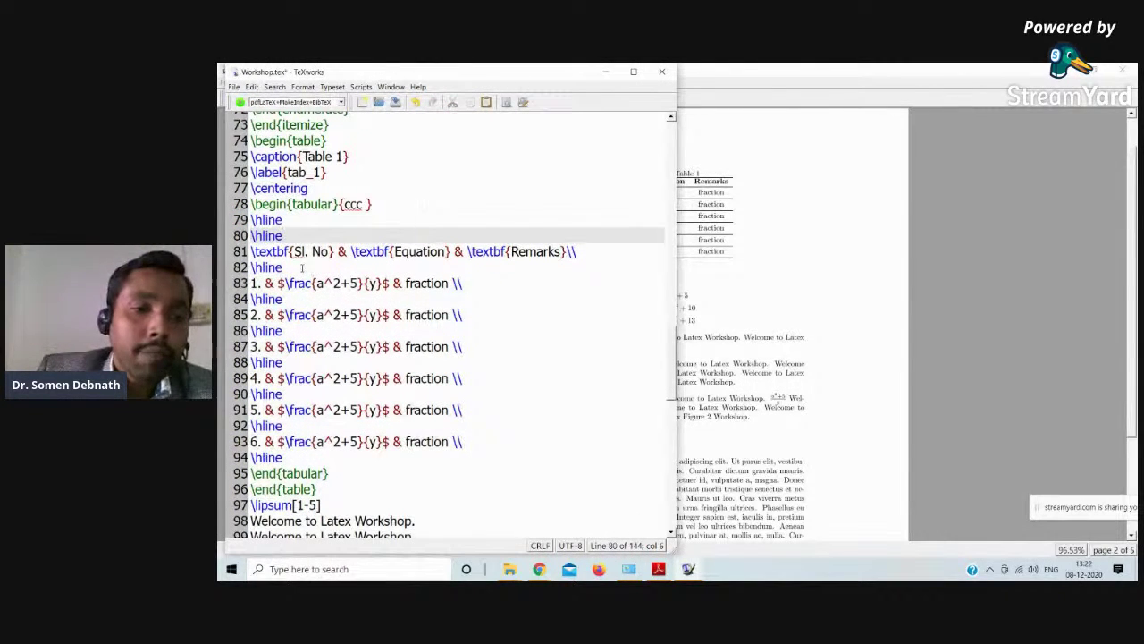
- Comment out the \hline commands below the header row and between the six equation rows, and typeset the document
{"action": "double_click", "coordinate": [267, 267]}
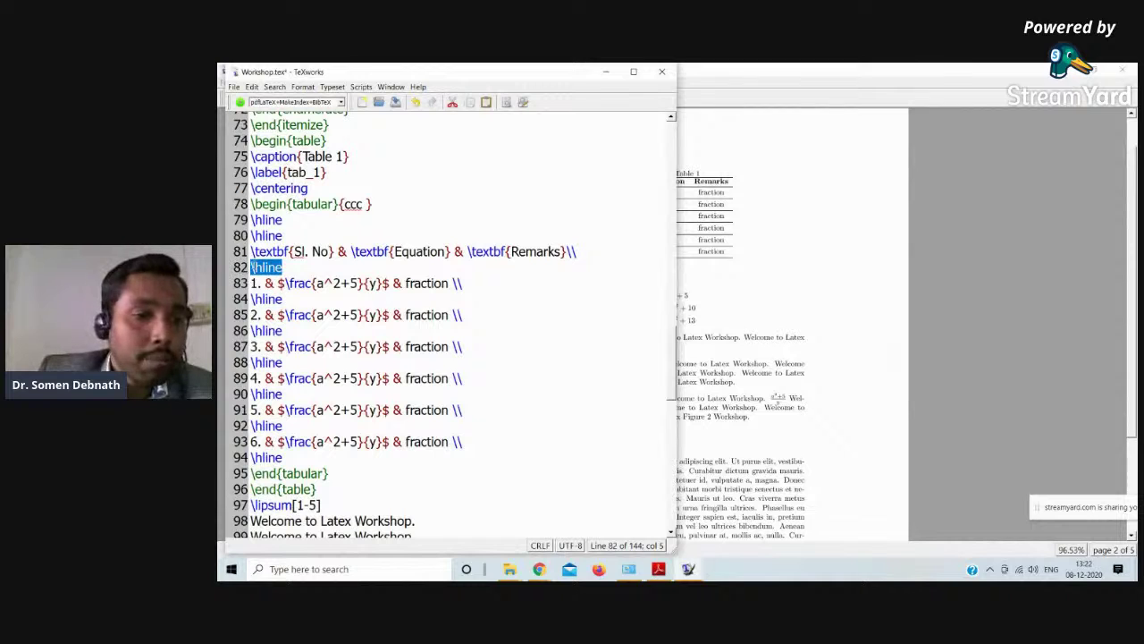
{"action": "left_click", "coordinate": [252, 267]}
{"action": "key", "text": "ctrl+]"}
{"action": "left_click", "coordinate": [252, 299]}
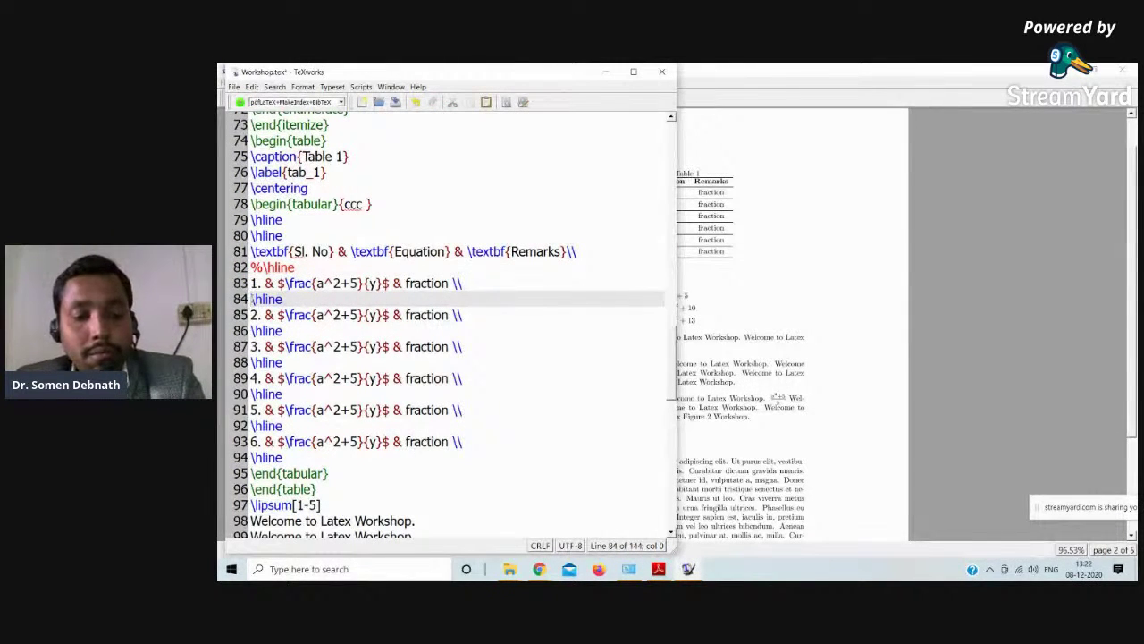
{"action": "key", "text": "ctrl+]"}
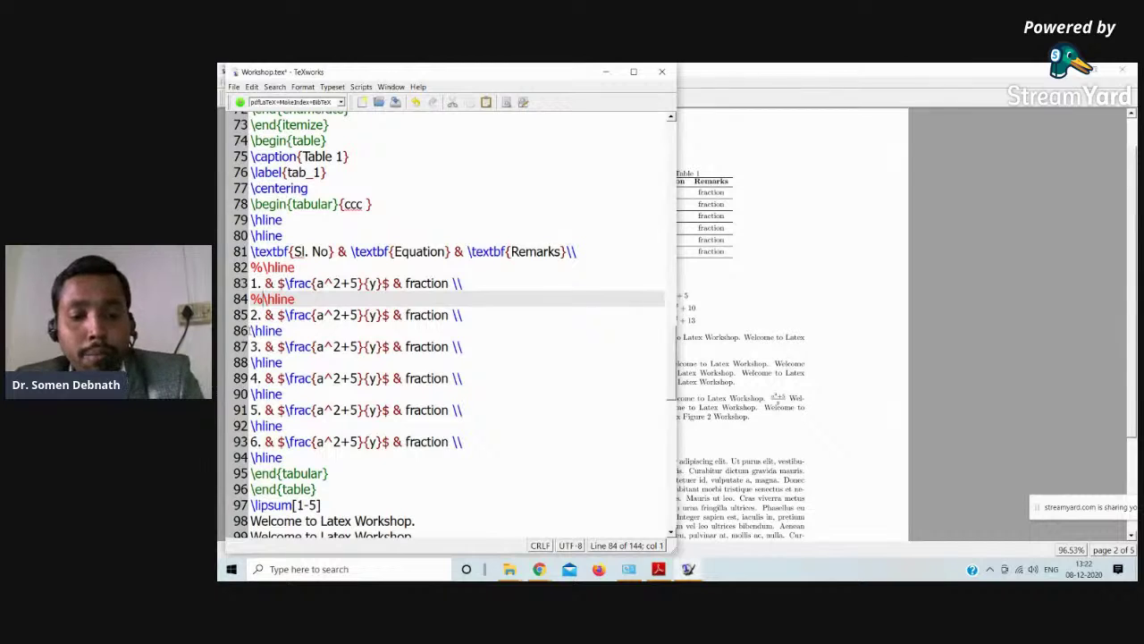
{"action": "left_click", "coordinate": [250, 331]}
{"action": "key", "text": "ctrl+]"}
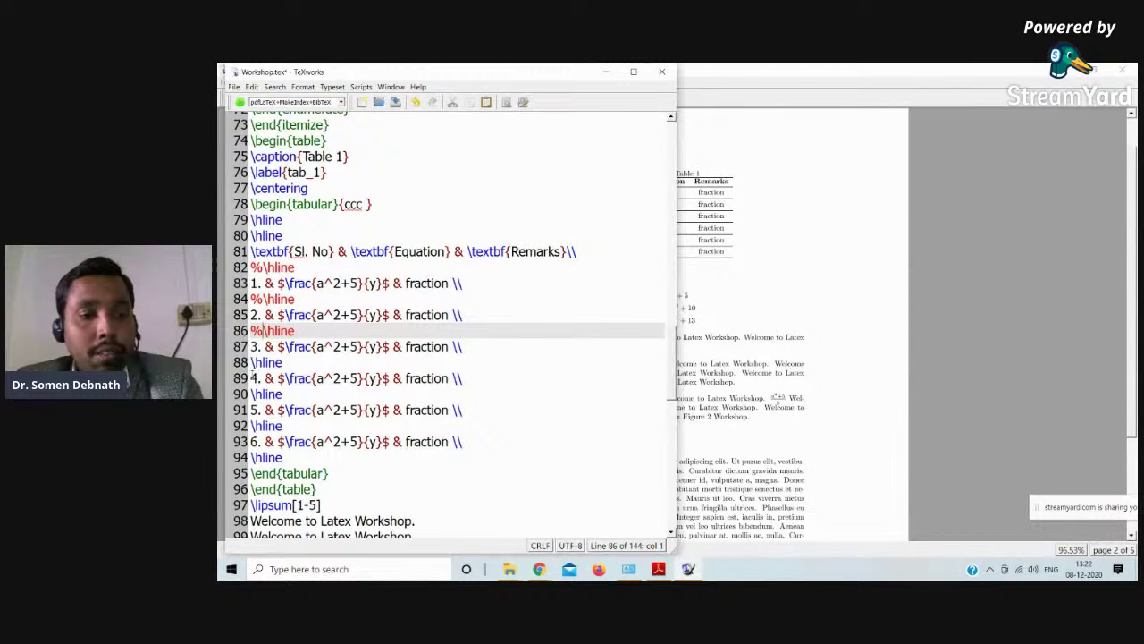
{"action": "left_click", "coordinate": [251, 378]}
{"action": "left_click", "coordinate": [251, 362]}
{"action": "key", "text": "ctrl+]"}
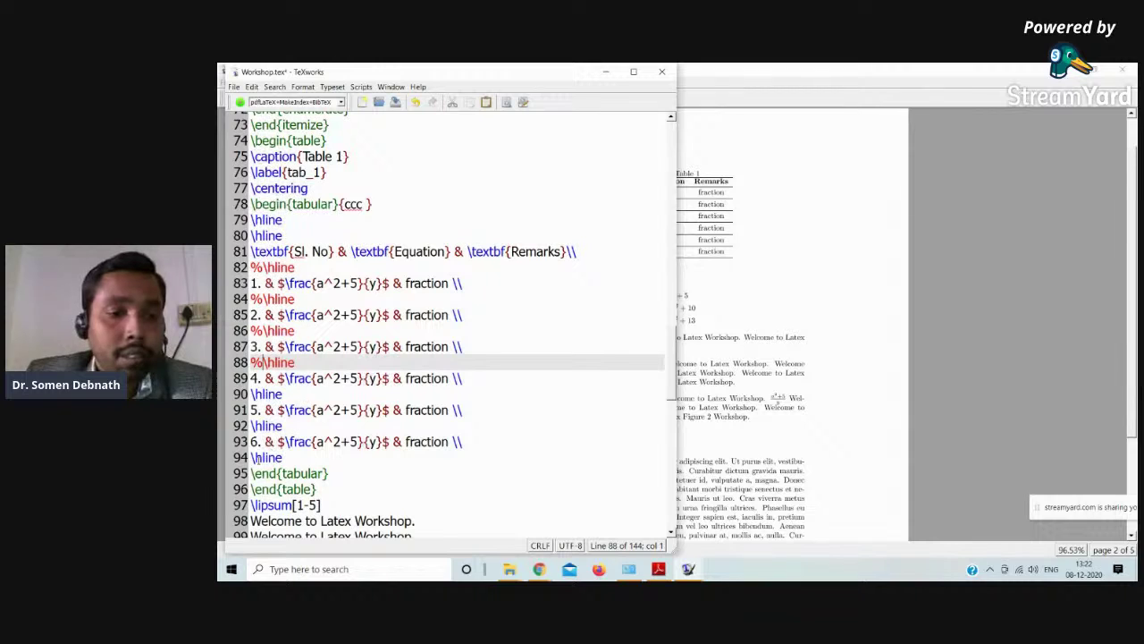
{"action": "left_click", "coordinate": [251, 426]}
{"action": "key", "text": "ctrl+]"}
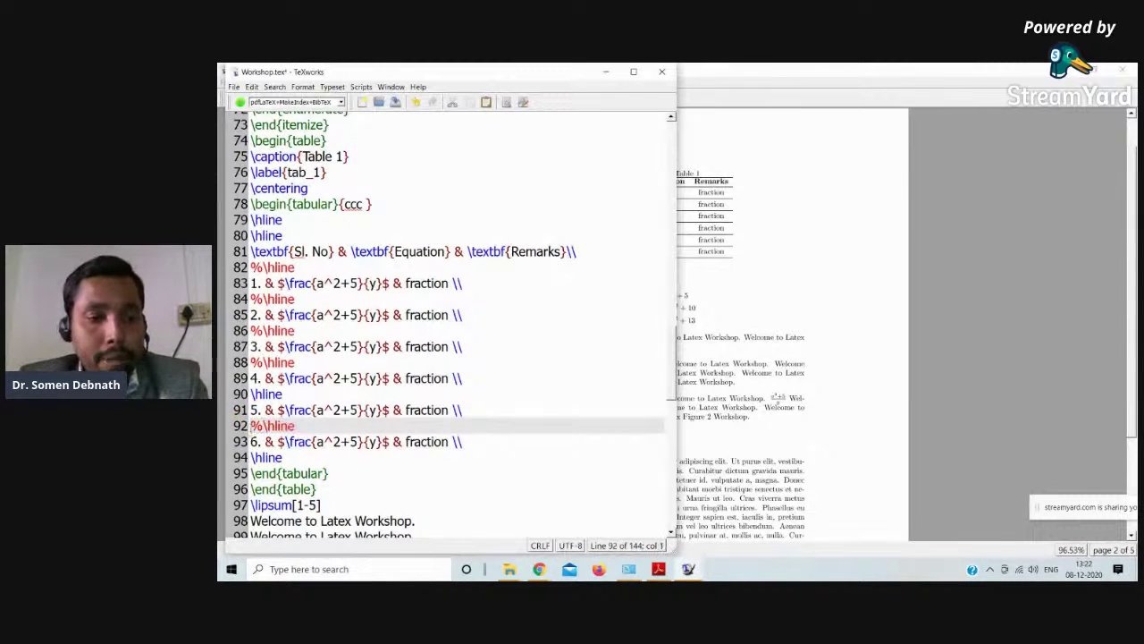
{"action": "left_click", "coordinate": [251, 393]}
{"action": "key", "text": "ctrl+]"}
{"action": "left_click", "coordinate": [236, 102]}
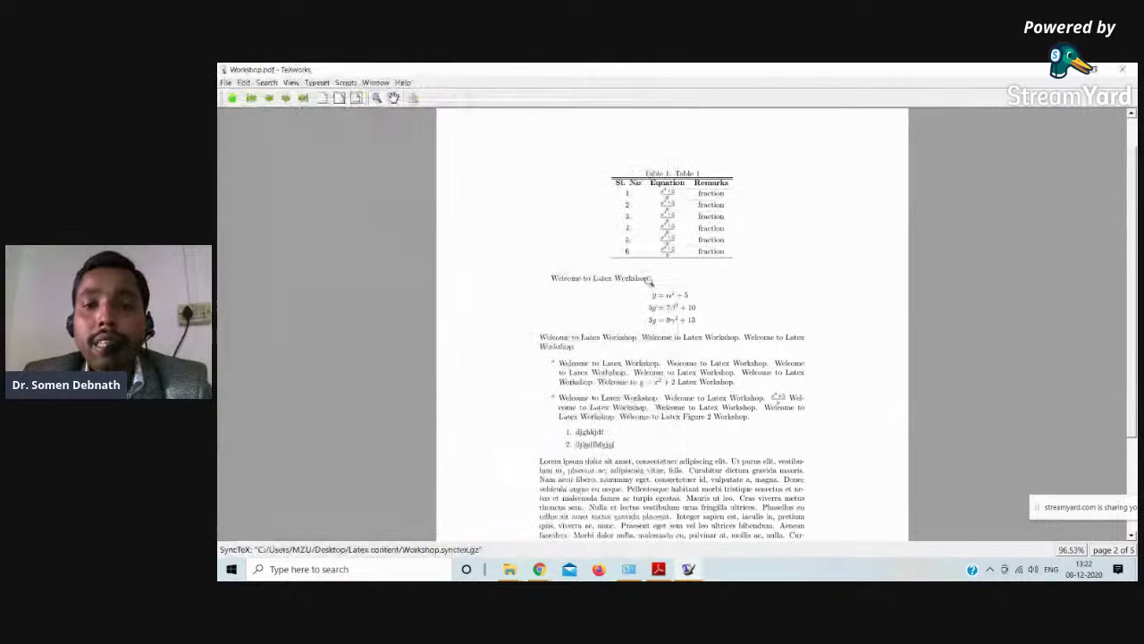
- Go back to the table source, add a second \hline after the last equation row, and typeset the document
{"action": "right_click", "coordinate": [667, 229]}
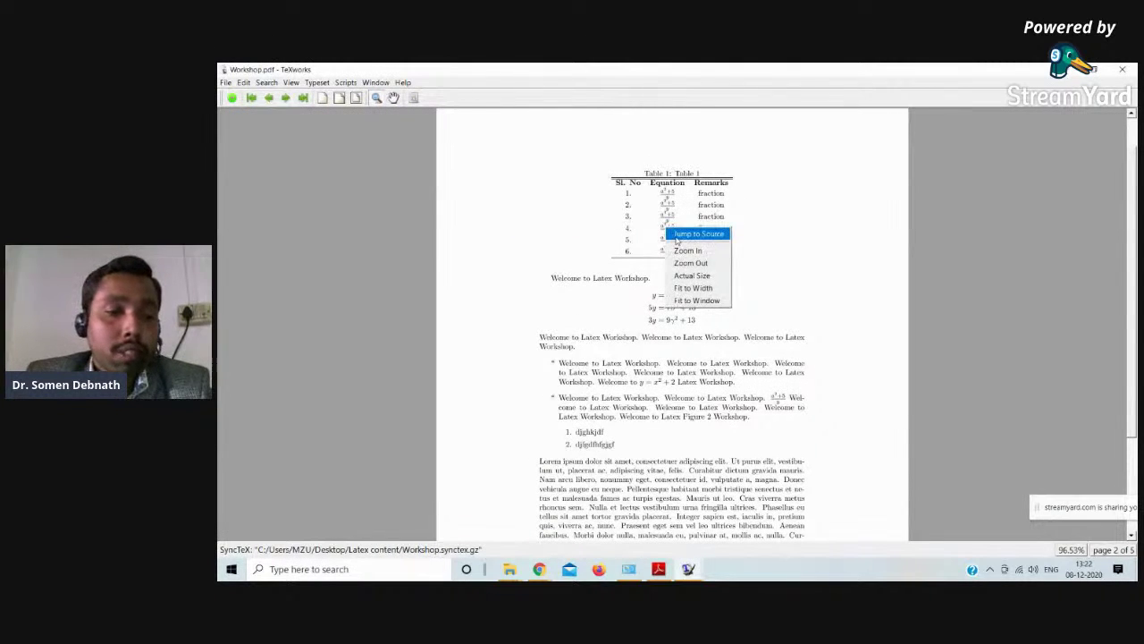
{"action": "left_click", "coordinate": [676, 235]}
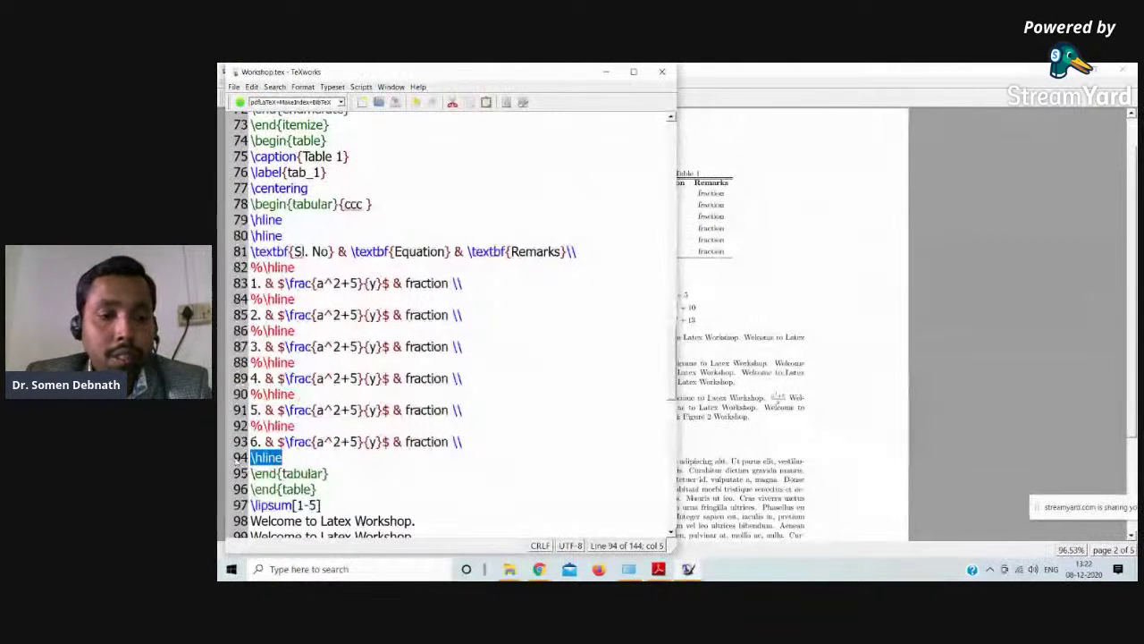
{"action": "left_click", "coordinate": [295, 460]}
{"action": "key", "text": "Return"}
{"action": "type", "text": "\\hline"}
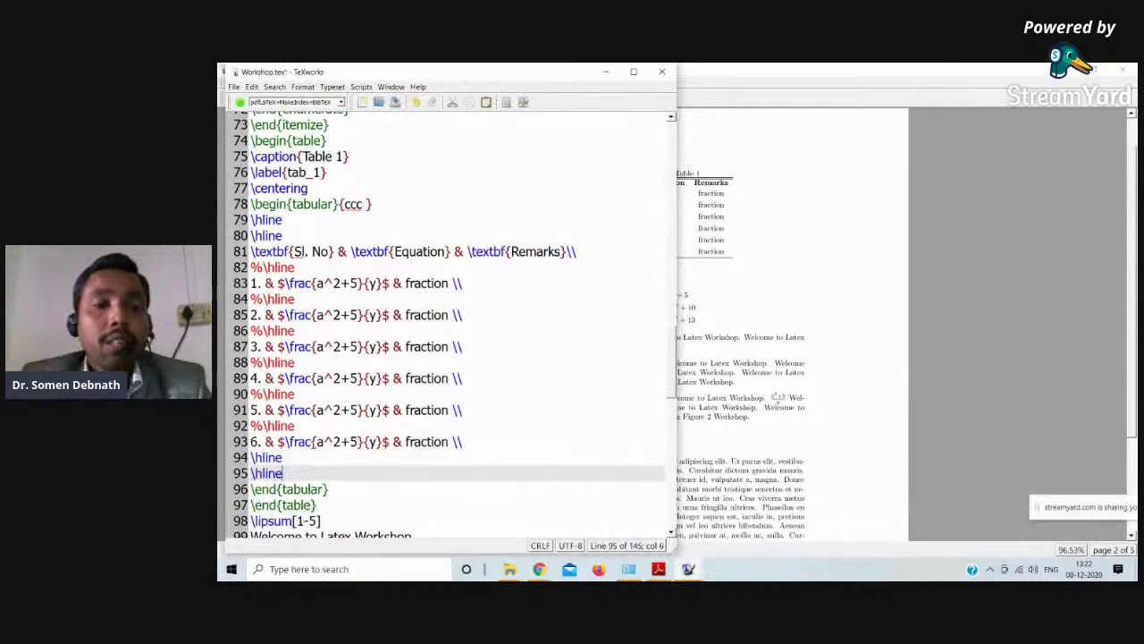
{"action": "left_click", "coordinate": [239, 103]}
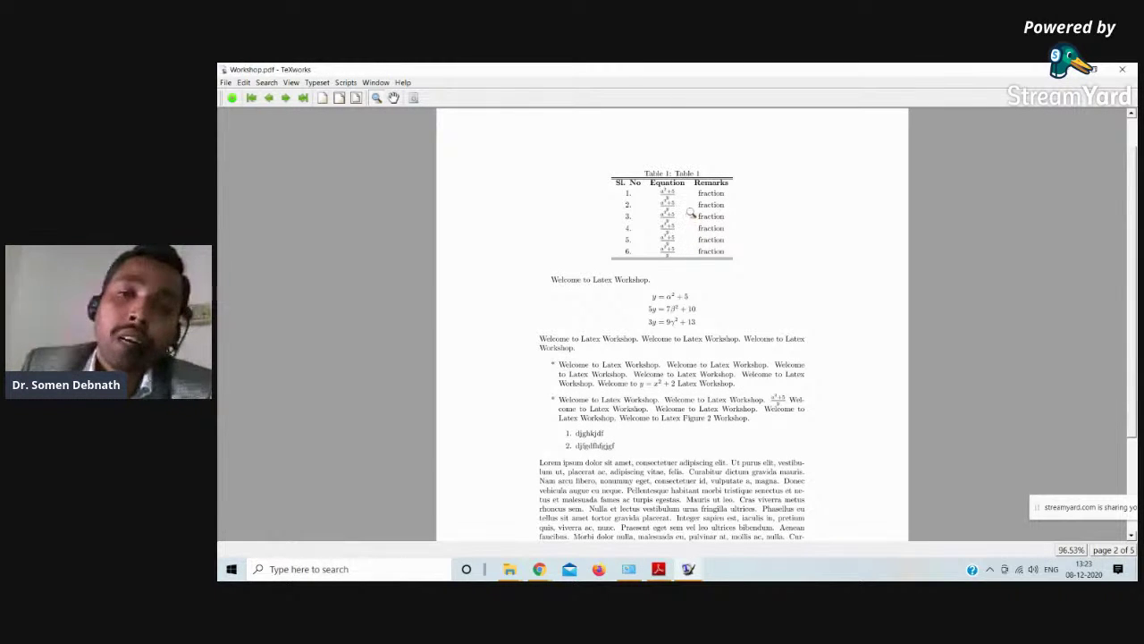
- Switch to Latex_Slides.pdf in Adobe Reader and review the Formatting Tables and the Captions and Labels slides
{"action": "scroll", "coordinate": [690, 217], "scroll_direction": "down", "scroll_amount": 1}
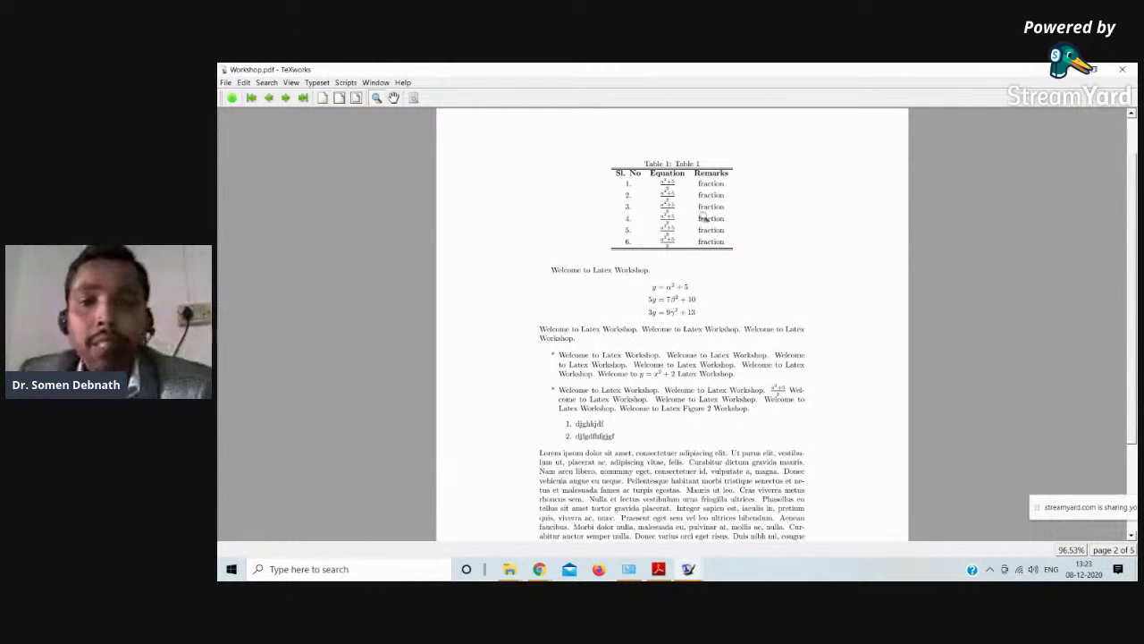
{"action": "scroll", "coordinate": [704, 217], "scroll_direction": "up", "scroll_amount": 3}
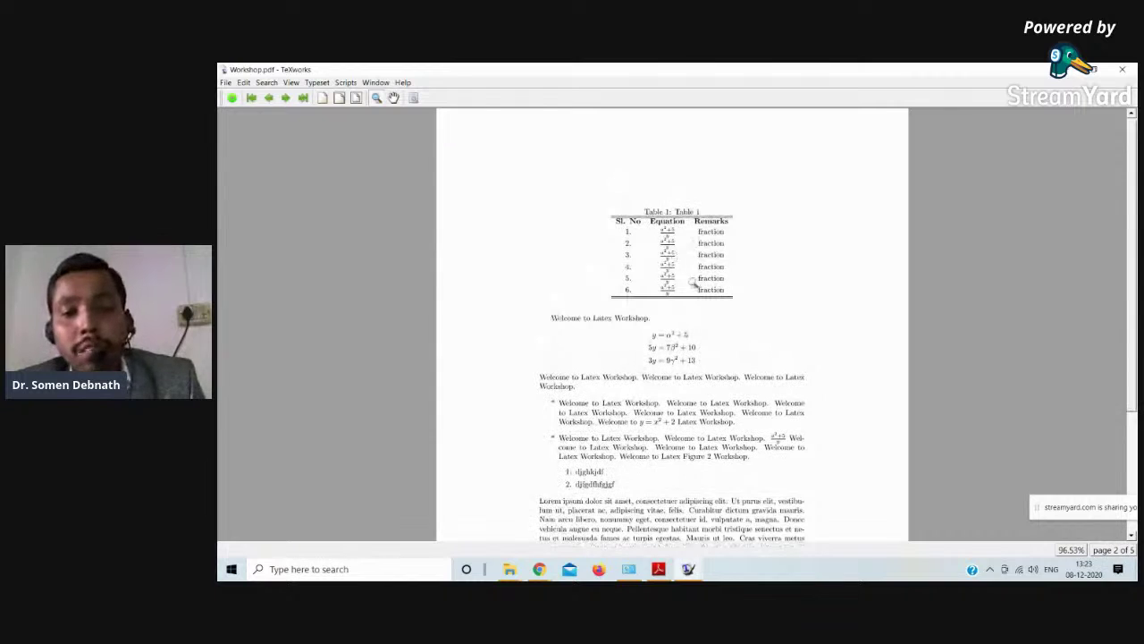
{"action": "right_click", "coordinate": [684, 257]}
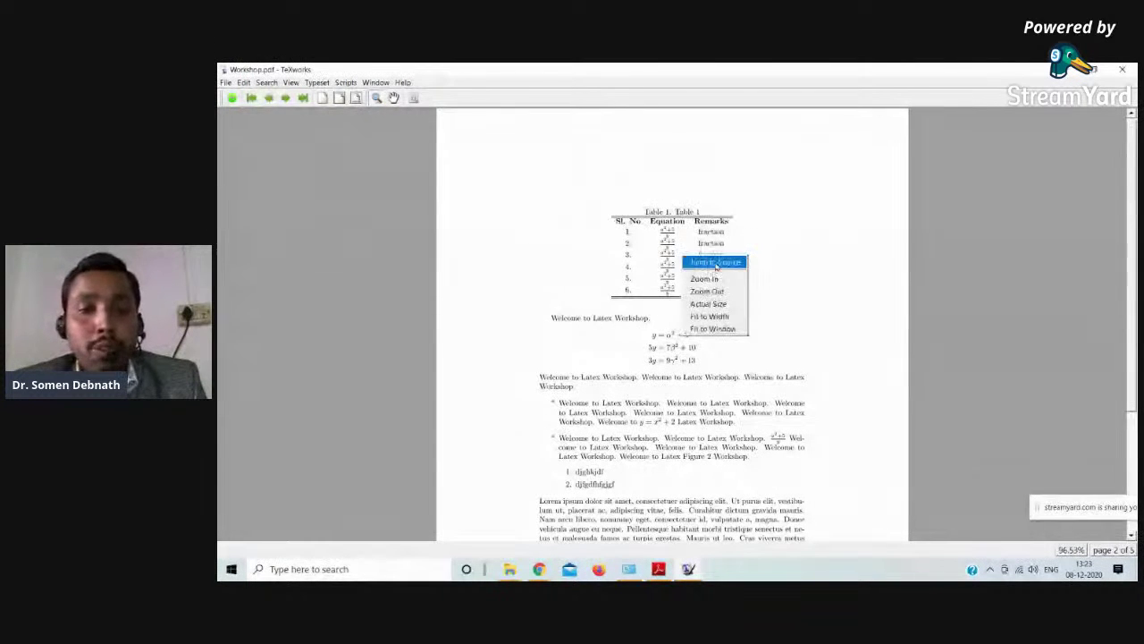
{"action": "left_click", "coordinate": [715, 262]}
{"action": "left_click", "coordinate": [659, 568]}
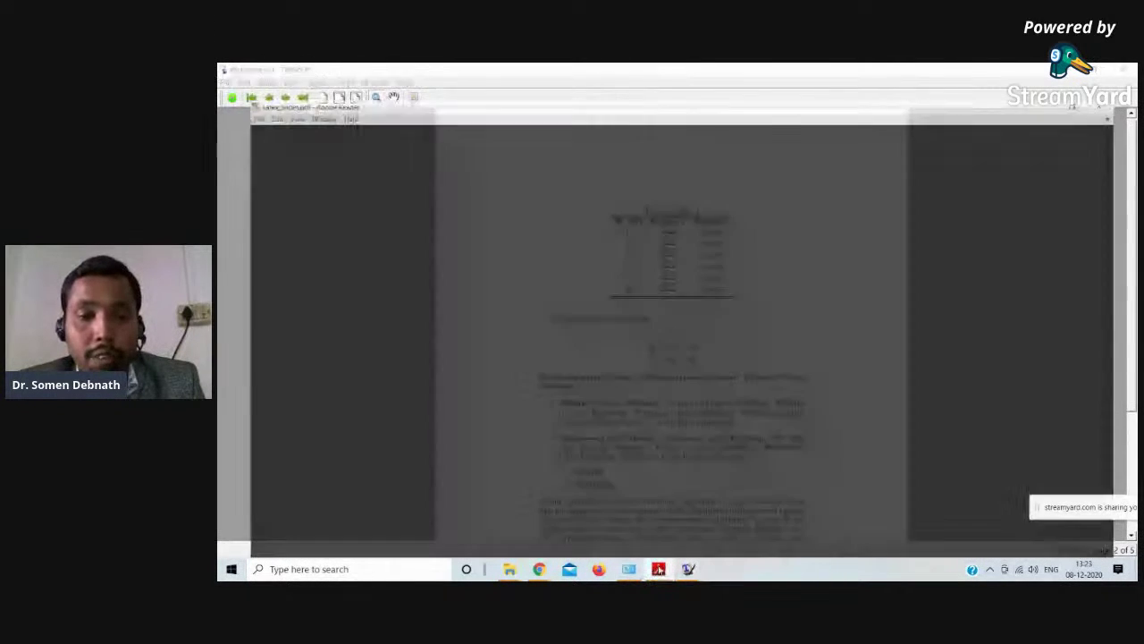
{"action": "scroll", "coordinate": [671, 411], "scroll_direction": "down", "scroll_amount": 11}
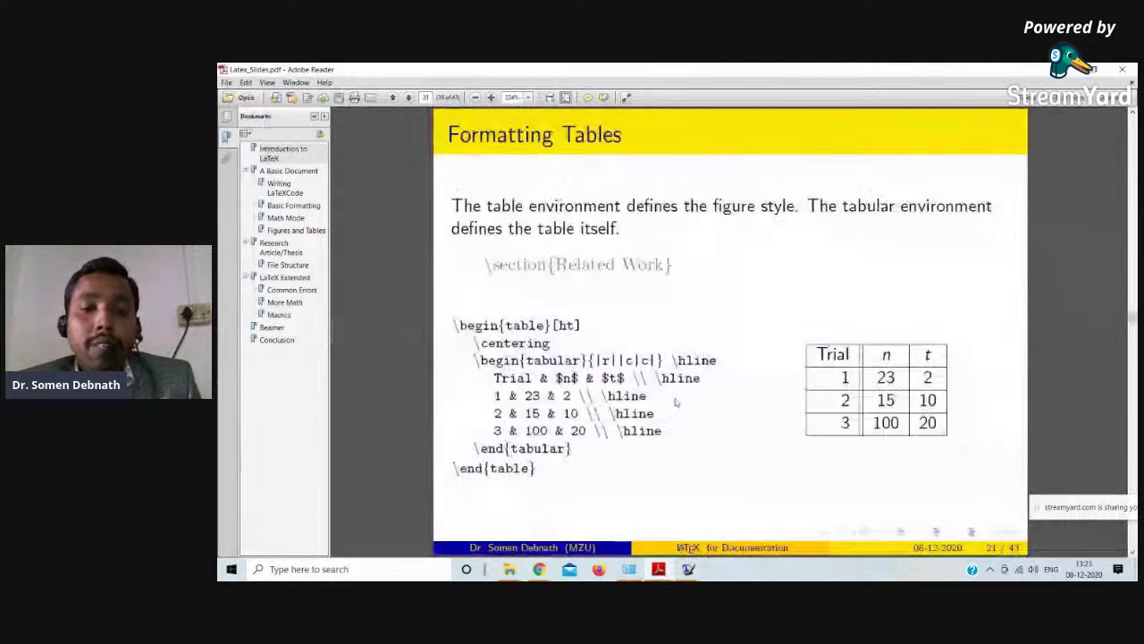
{"action": "scroll", "coordinate": [872, 401], "scroll_direction": "down", "scroll_amount": 1}
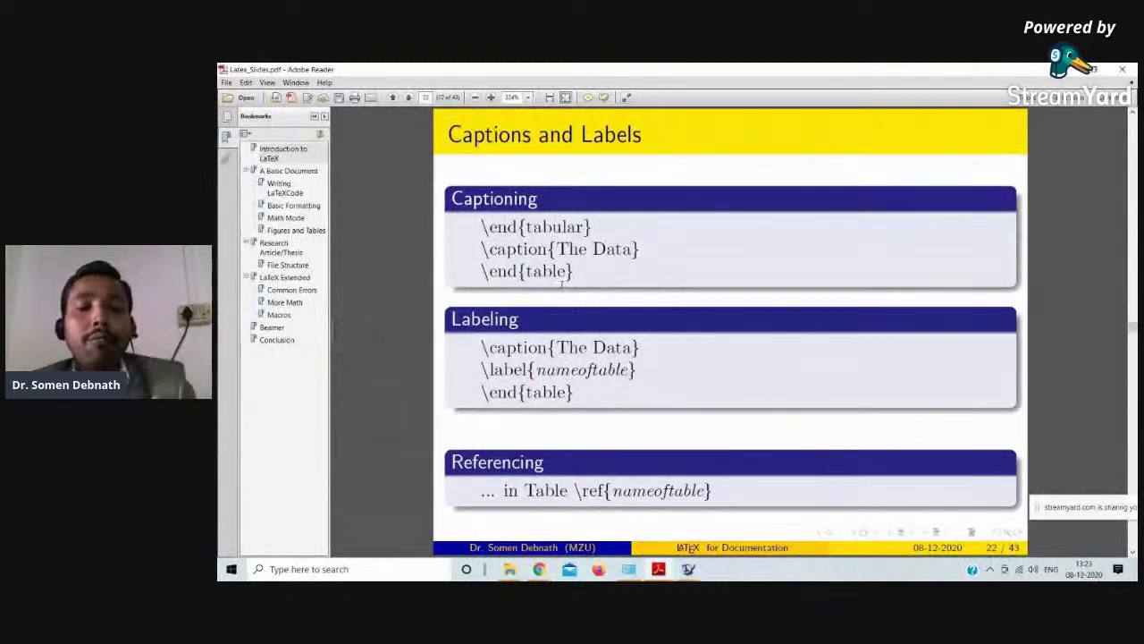
- Return to the table source in Workshop.tex in TeXworks and copy the label argument {tab_1}
{"action": "left_click", "coordinate": [1076, 70]}
{"action": "right_click", "coordinate": [676, 242]}
{"action": "left_click", "coordinate": [701, 252]}
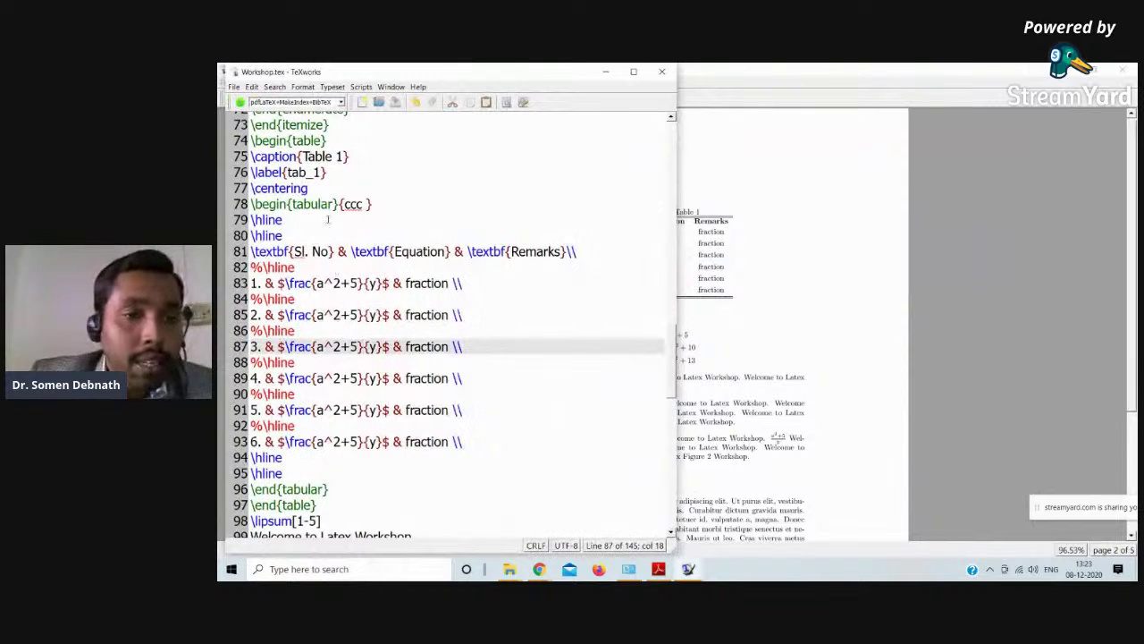
{"action": "left_click", "coordinate": [317, 191]}
{"action": "left_click", "coordinate": [342, 176]}
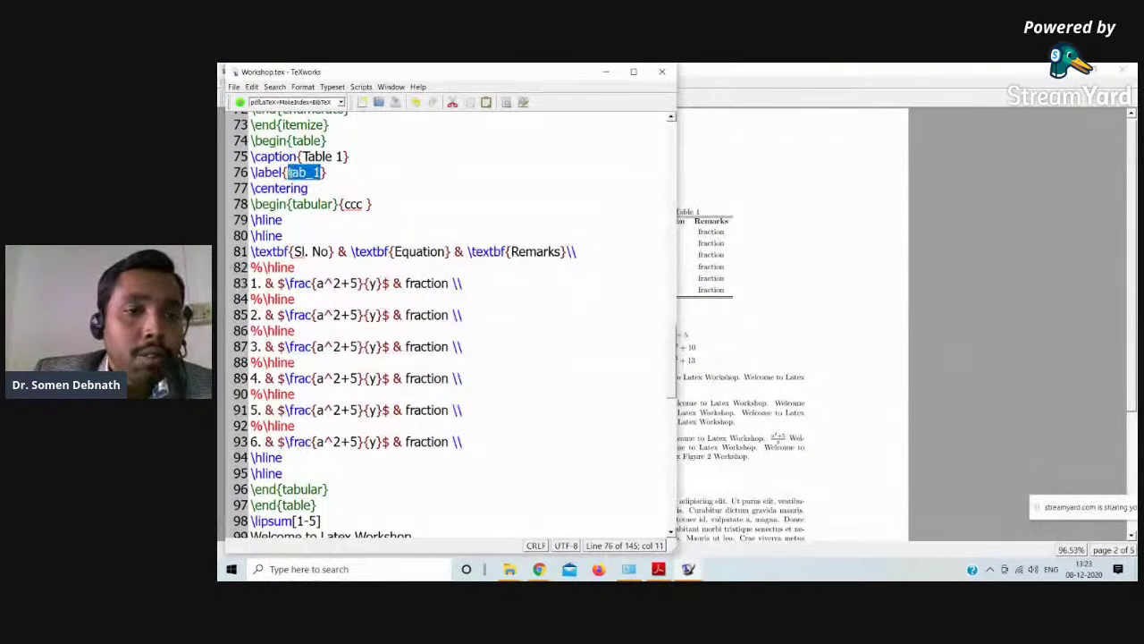
{"action": "left_click_drag", "start_coordinate": [341, 176], "coordinate": [282, 172]}
{"action": "key", "text": "ctrl+c"}
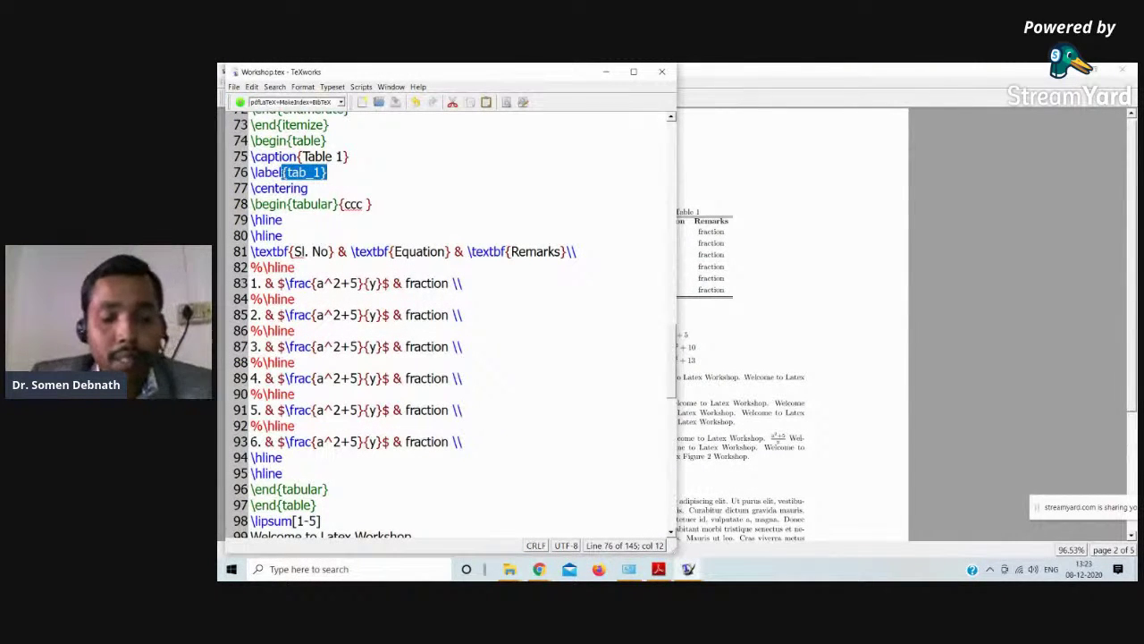
- Append "Unsing the Tbale" to the "Welcome to Latex Workshop." line just above the itemize list
{"action": "scroll", "coordinate": [456, 313], "scroll_direction": "up", "scroll_amount": 5}
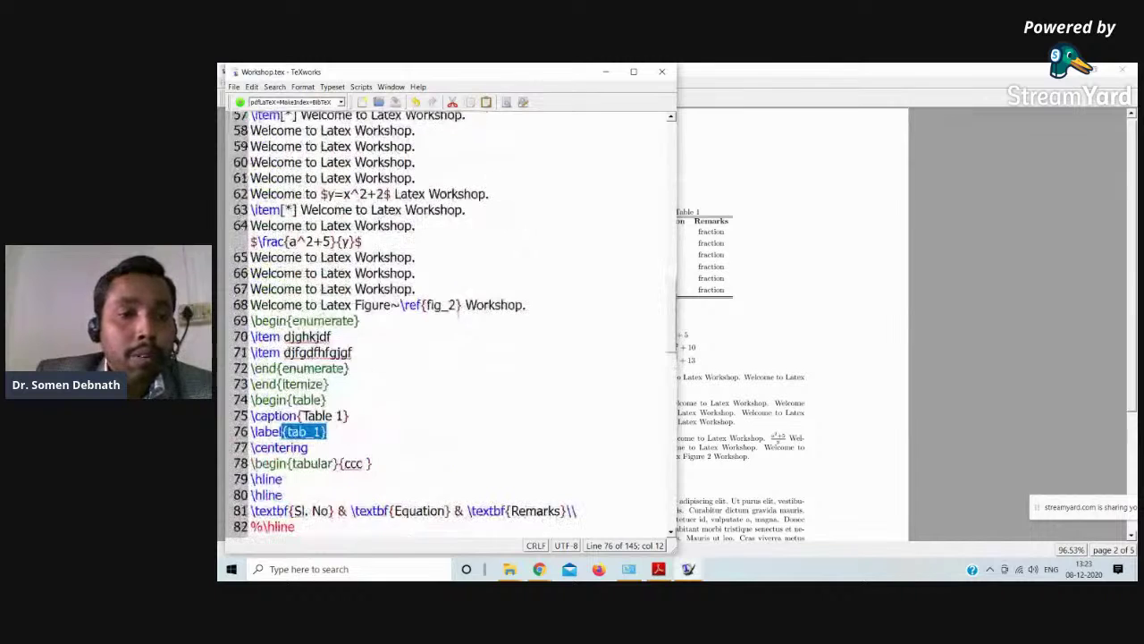
{"action": "scroll", "coordinate": [460, 308], "scroll_direction": "up", "scroll_amount": 3}
{"action": "left_click", "coordinate": [451, 213]}
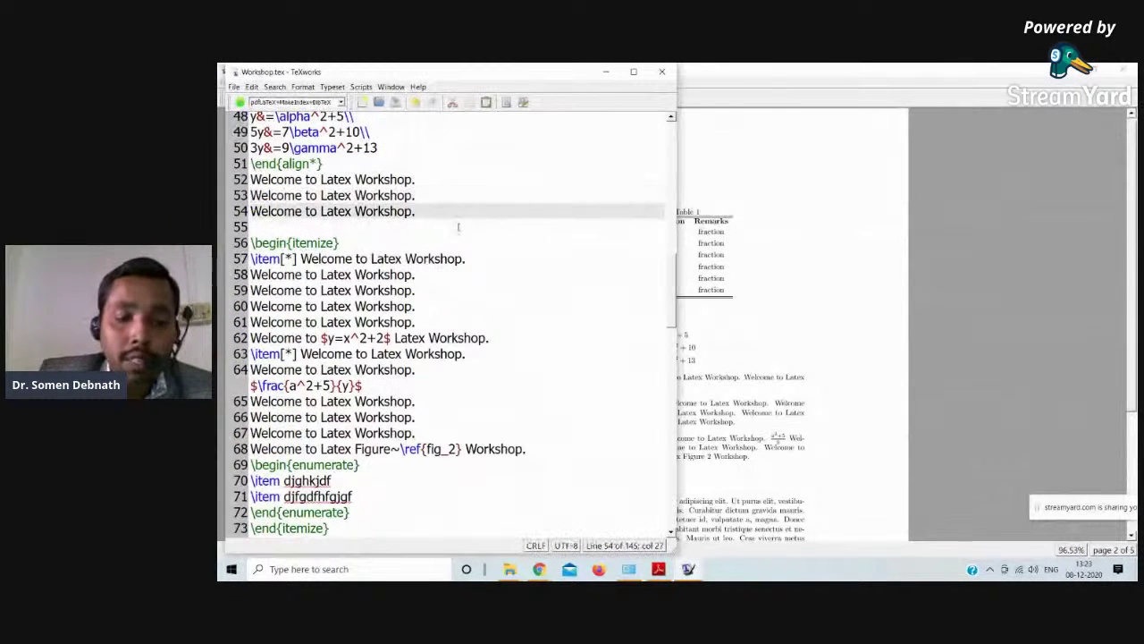
{"action": "type", "text": "Unsing"}
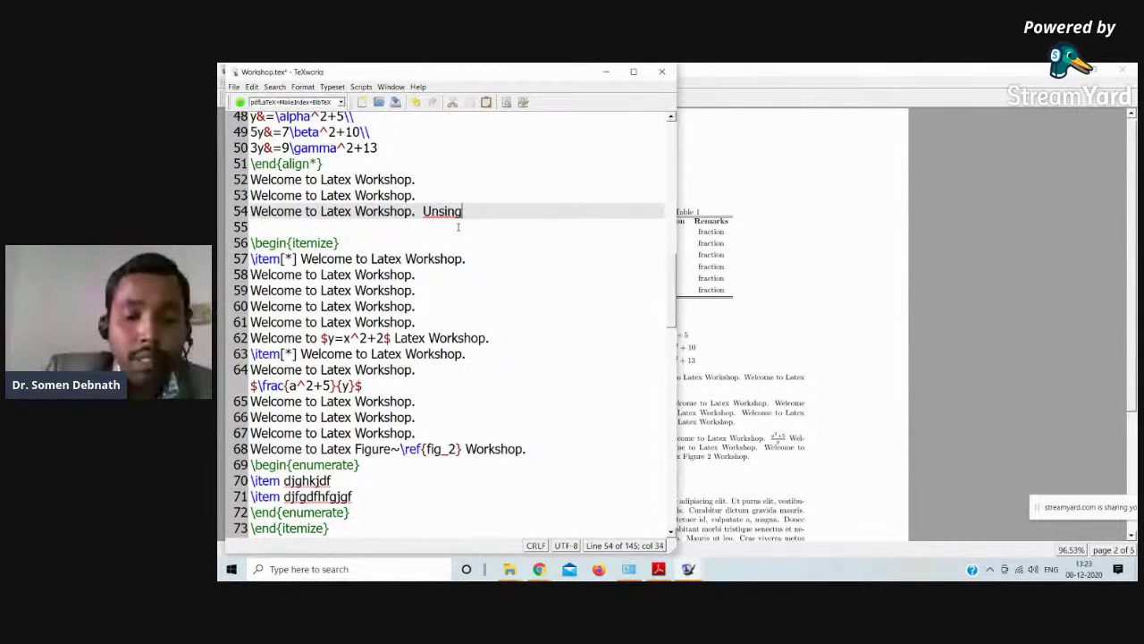
{"action": "type", "text": " the Tbale"}
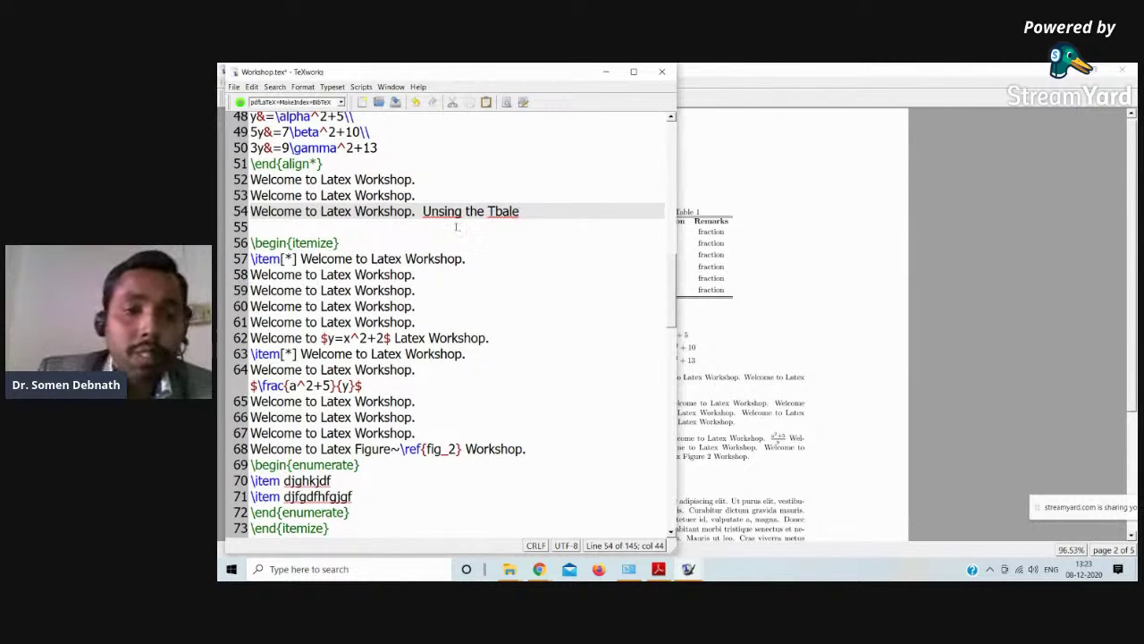
- Correct the appended words to "Using the Table" and follow them with a tilde
{"action": "right_click", "coordinate": [451, 213]}
{"action": "left_click", "coordinate": [471, 220]}
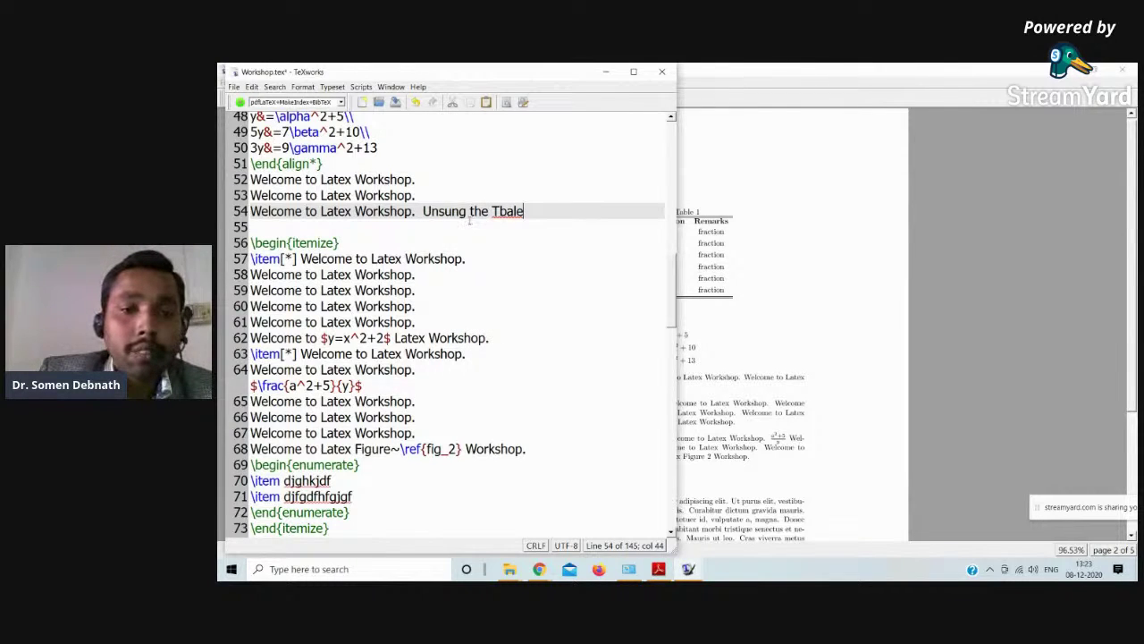
{"action": "right_click", "coordinate": [443, 208]}
{"action": "left_click", "coordinate": [512, 236]}
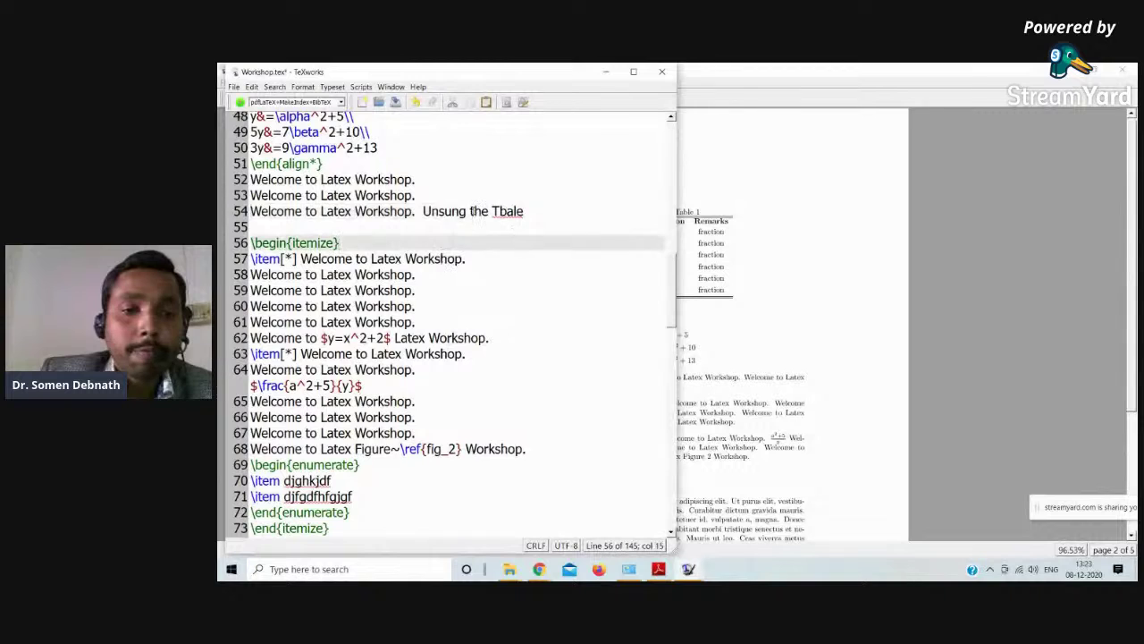
{"action": "left_click_drag", "start_coordinate": [473, 211], "coordinate": [430, 211]}
{"action": "type", "text": "sing "}
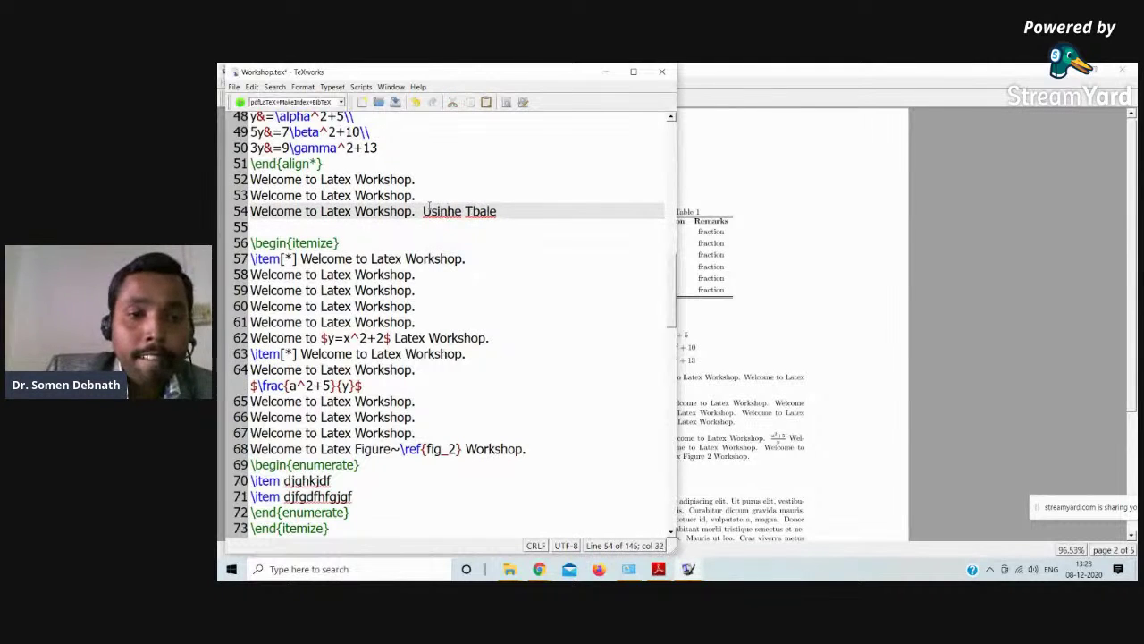
{"action": "type", "text": "t"}
{"action": "left_click", "coordinate": [494, 211]}
{"action": "key", "text": "BackSpace"}
{"action": "type", "text": "b"}
{"action": "key", "text": "Right"}
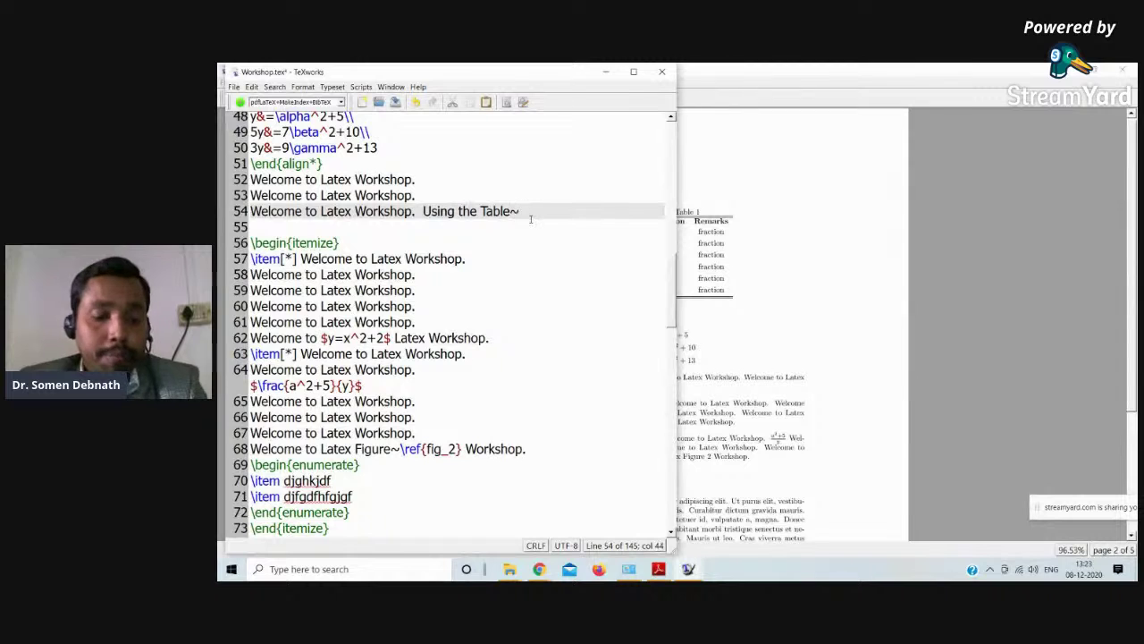
- Complete the sentence with the table reference \ref{tab_1} followed by ", we can show...."
{"action": "key", "text": "ctrl+v"}
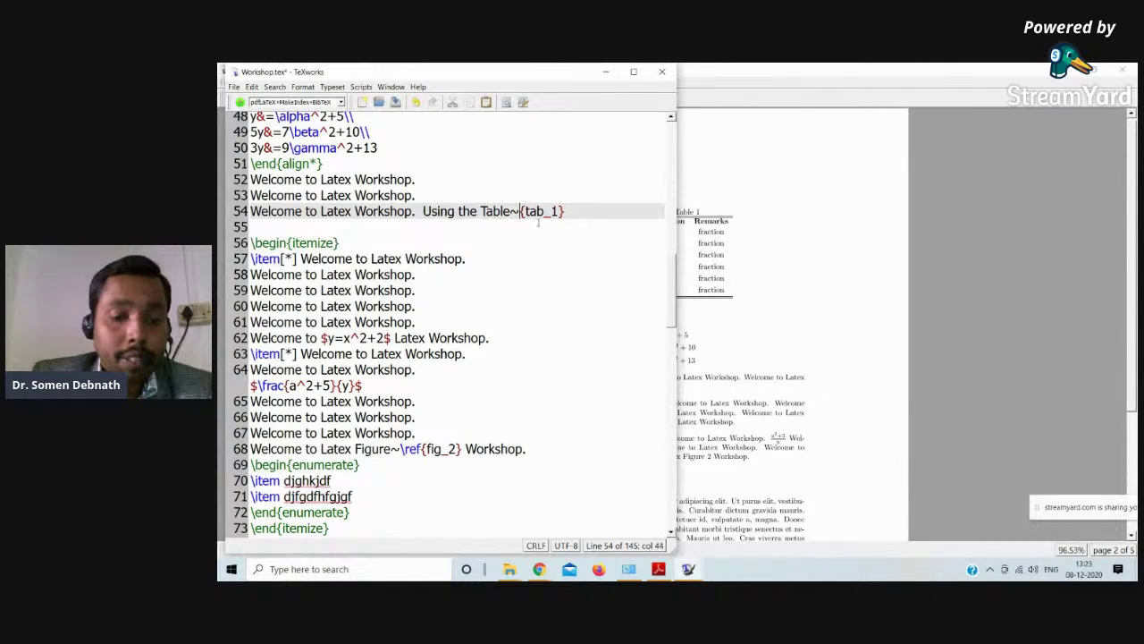
{"action": "type", "text": "ref"}
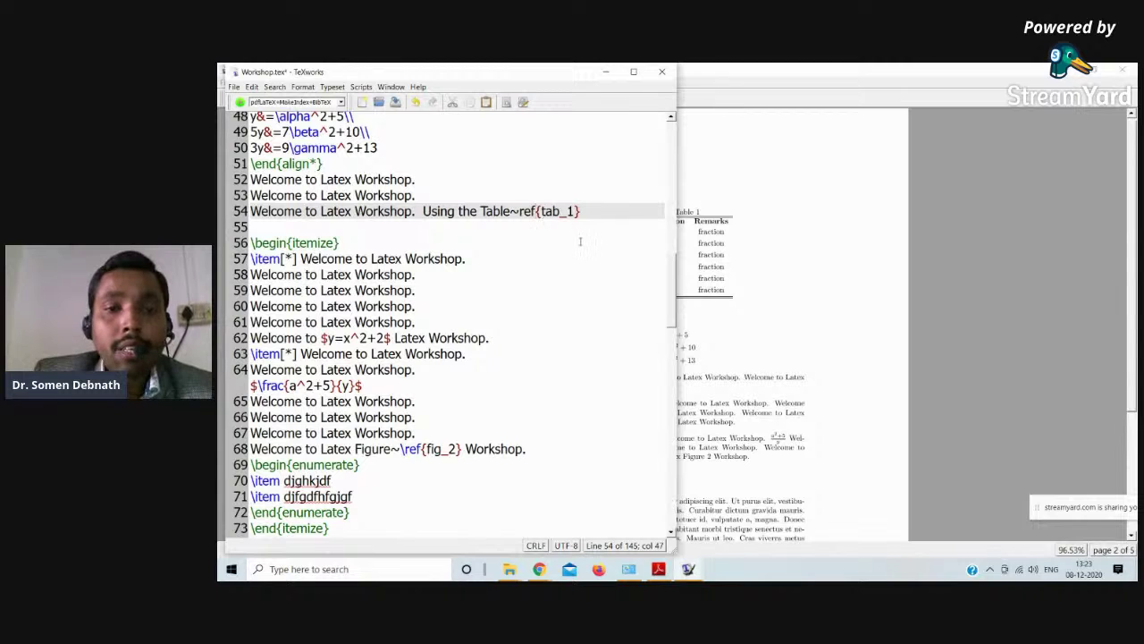
{"action": "left_click", "coordinate": [517, 211]}
{"action": "type", "text": "\\"}
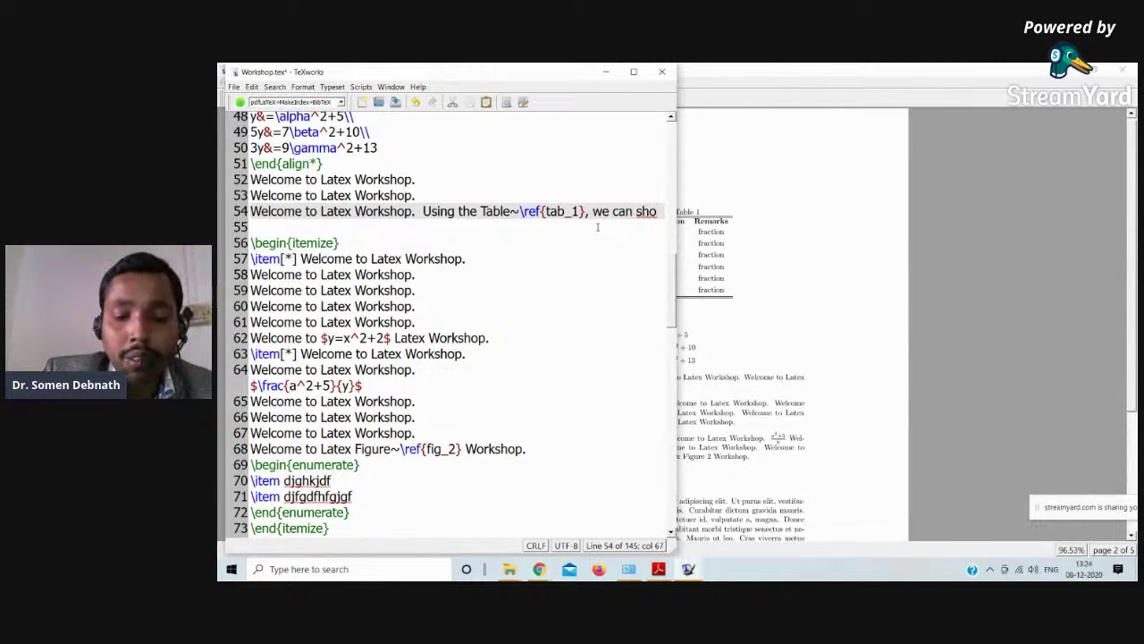
{"action": "type", "text": "w...."}
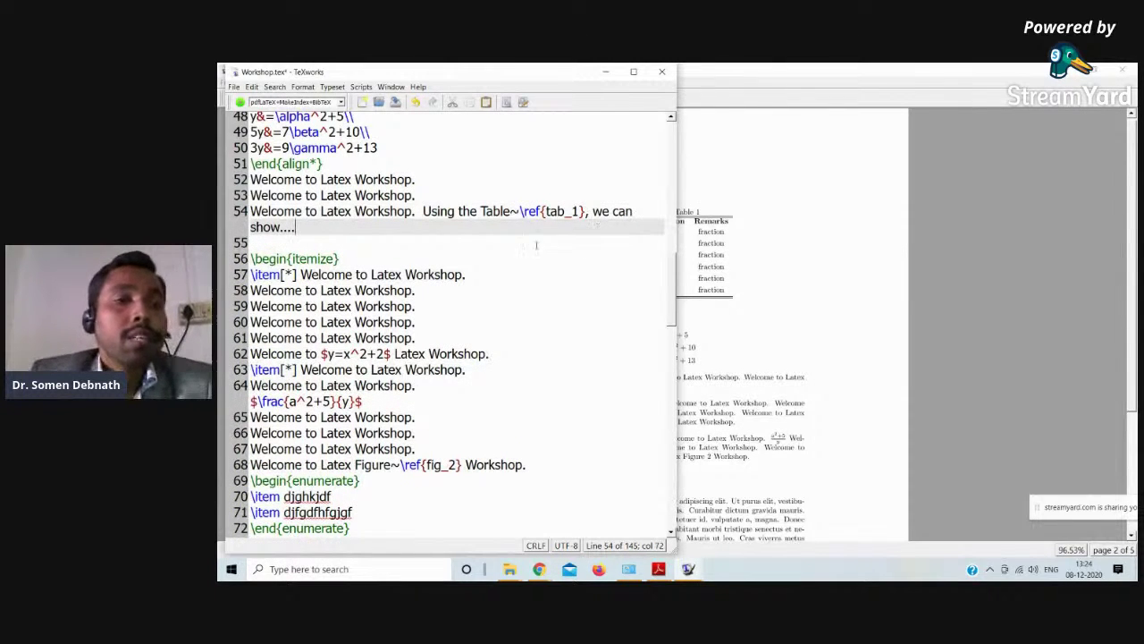
- Typeset the document and compare the new table reference in the source with the PDF output
{"action": "left_click", "coordinate": [240, 102]}
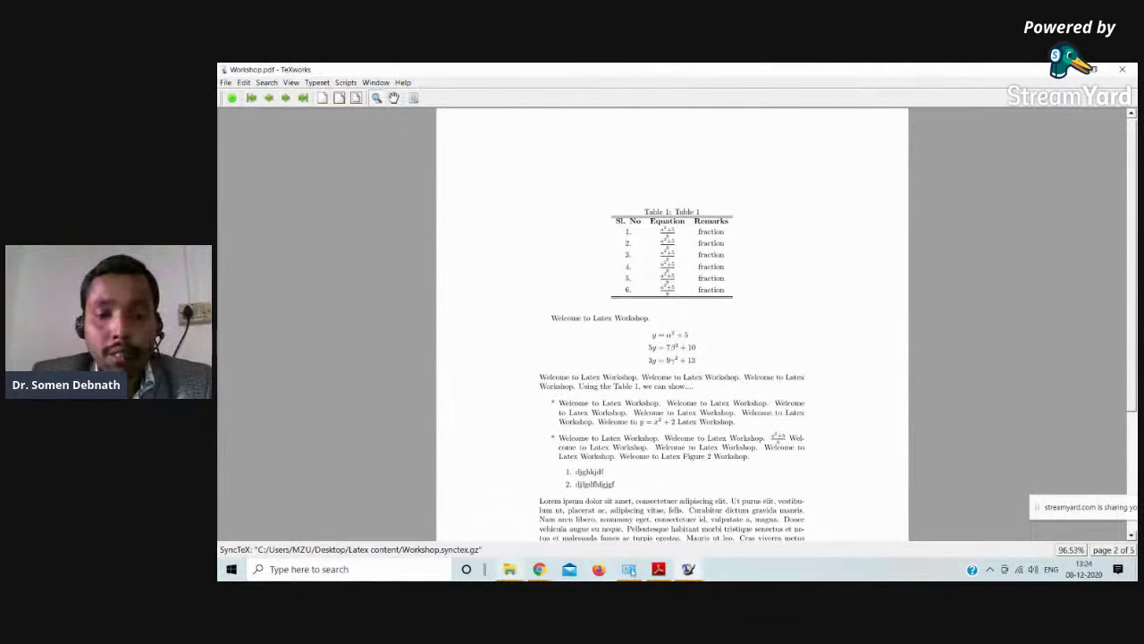
{"action": "left_click", "coordinate": [688, 569]}
{"action": "left_click", "coordinate": [635, 515]}
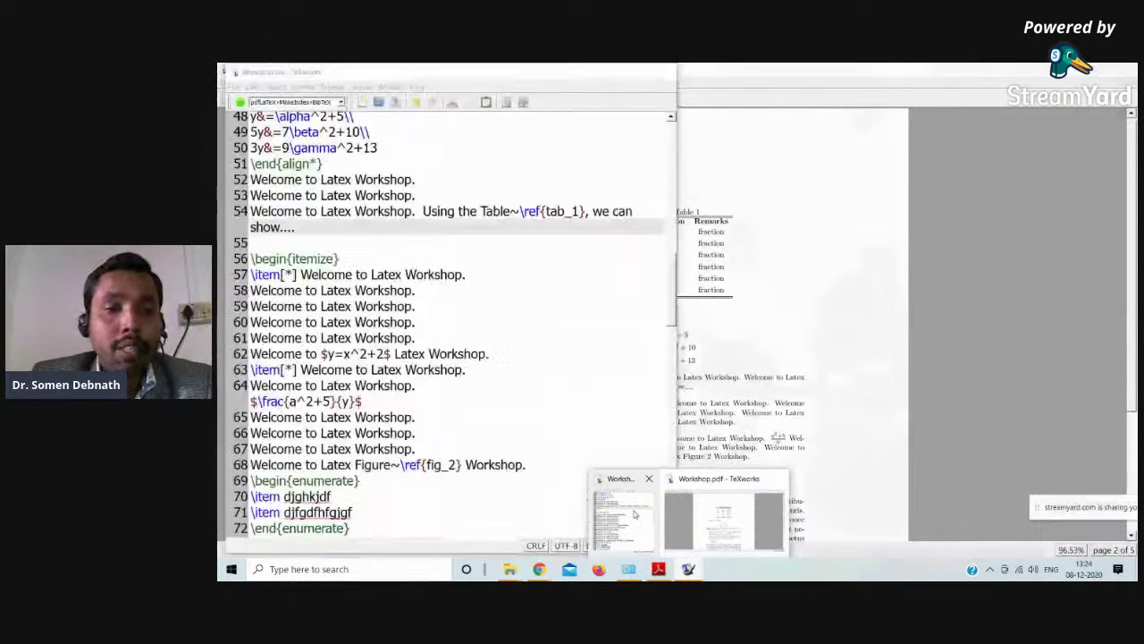
{"action": "right_click", "coordinate": [424, 213]}
{"action": "left_click", "coordinate": [455, 218]}
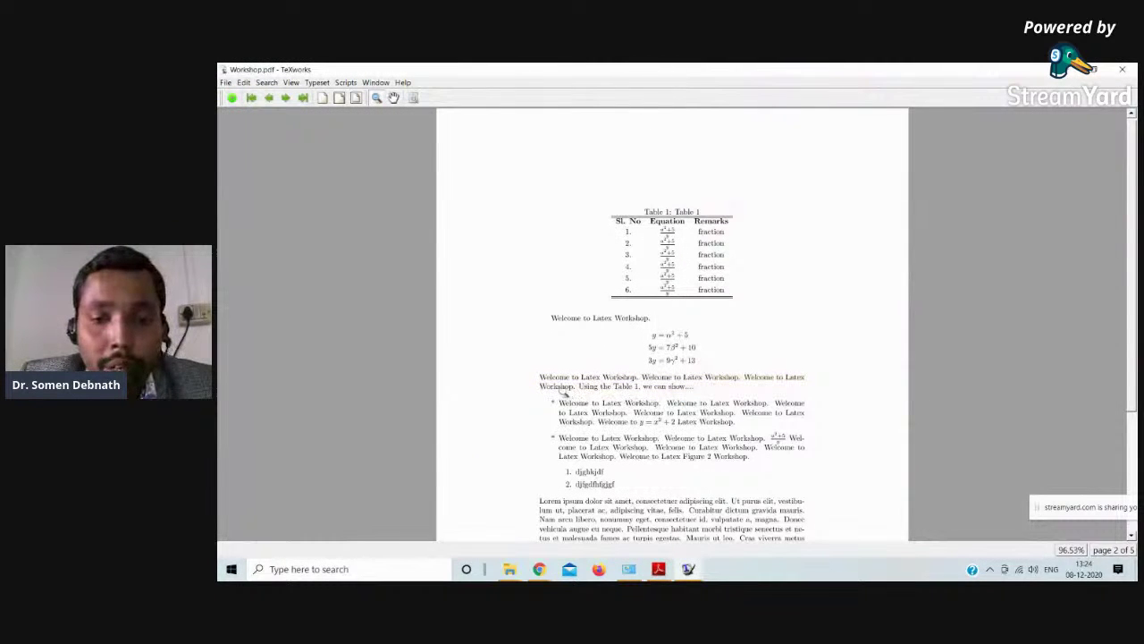
{"action": "left_click", "coordinate": [673, 390]}
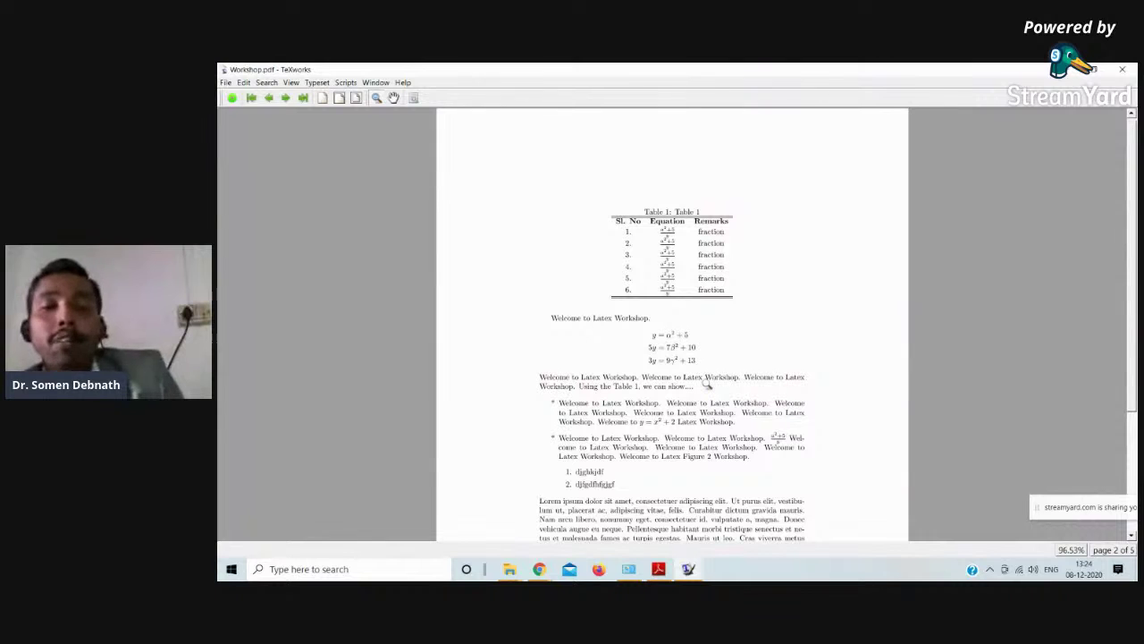
- Switch to Latex_Slides.pdf in Adobe Reader, view the Thesis/Article File Structure slide, and go back to Captions and Labels
{"action": "left_click", "coordinate": [1093, 69]}
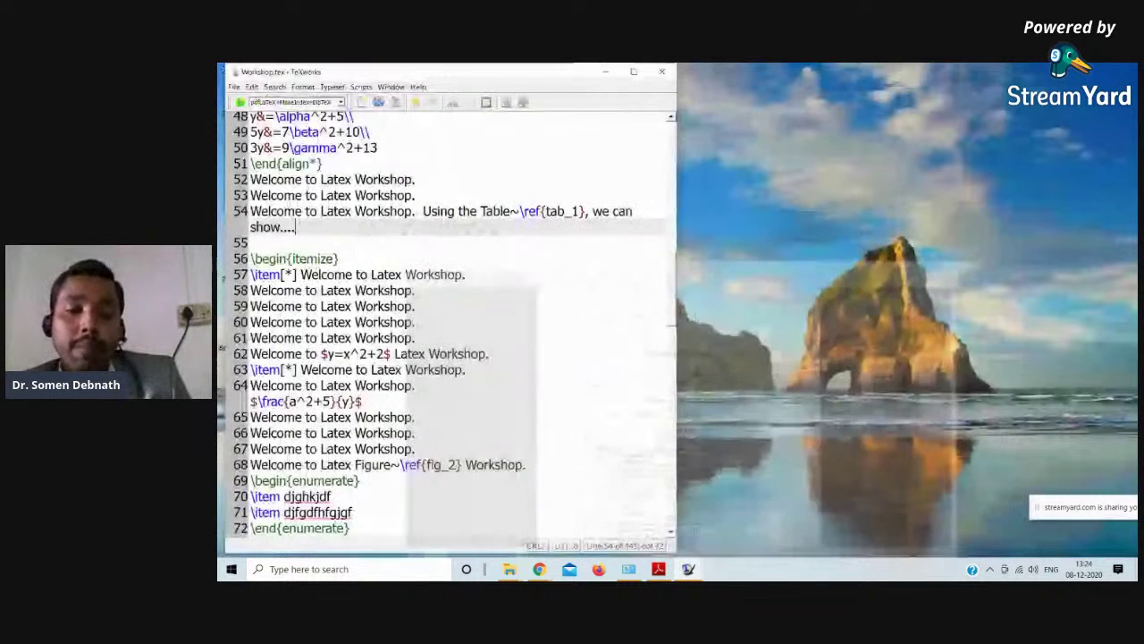
{"action": "mouse_move", "coordinate": [693, 571]}
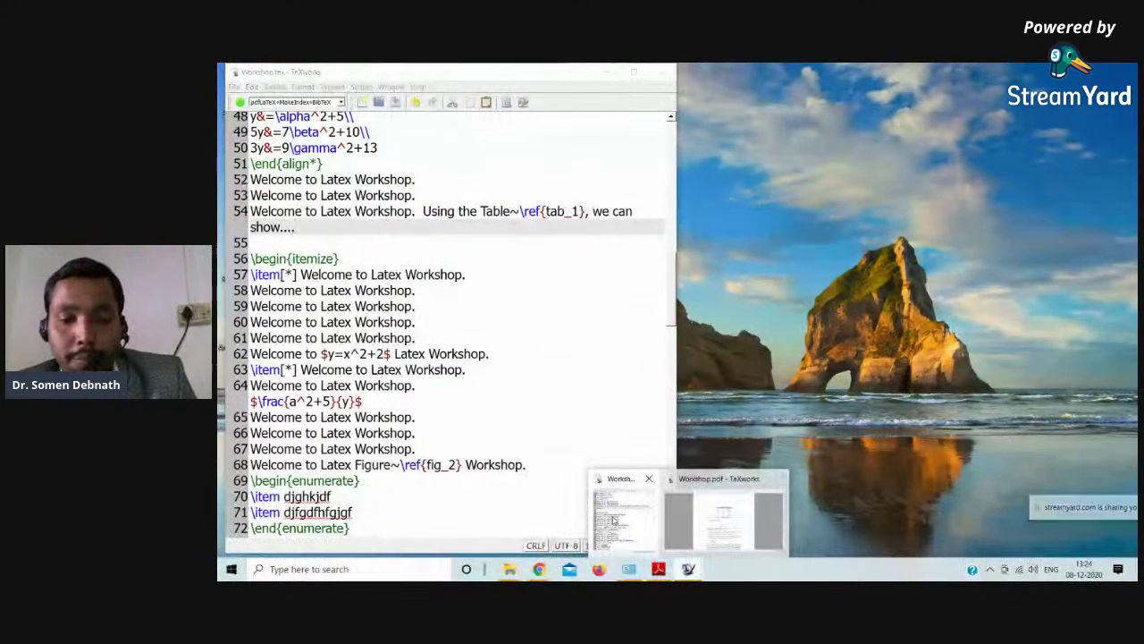
{"action": "left_click", "coordinate": [658, 569]}
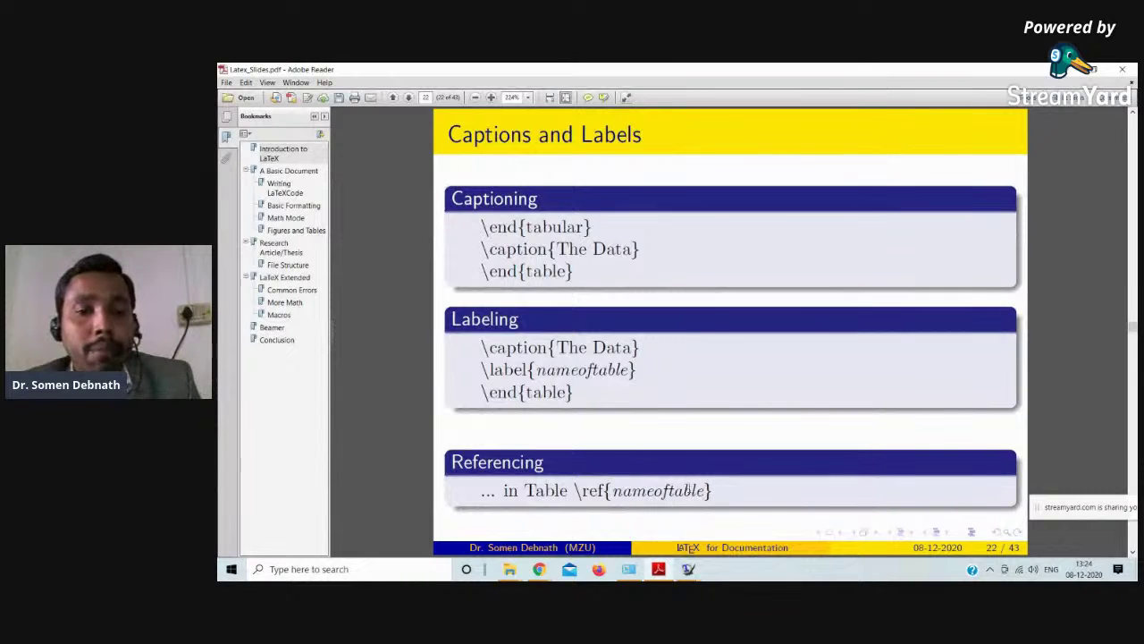
{"action": "key", "text": "Right"}
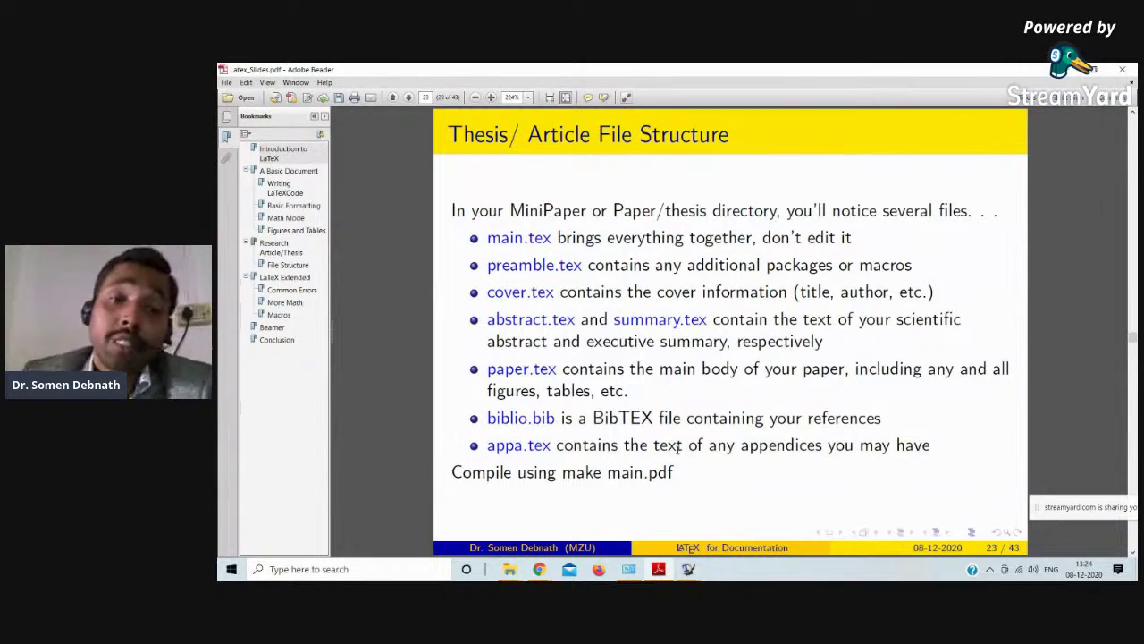
{"action": "key", "text": "Left"}
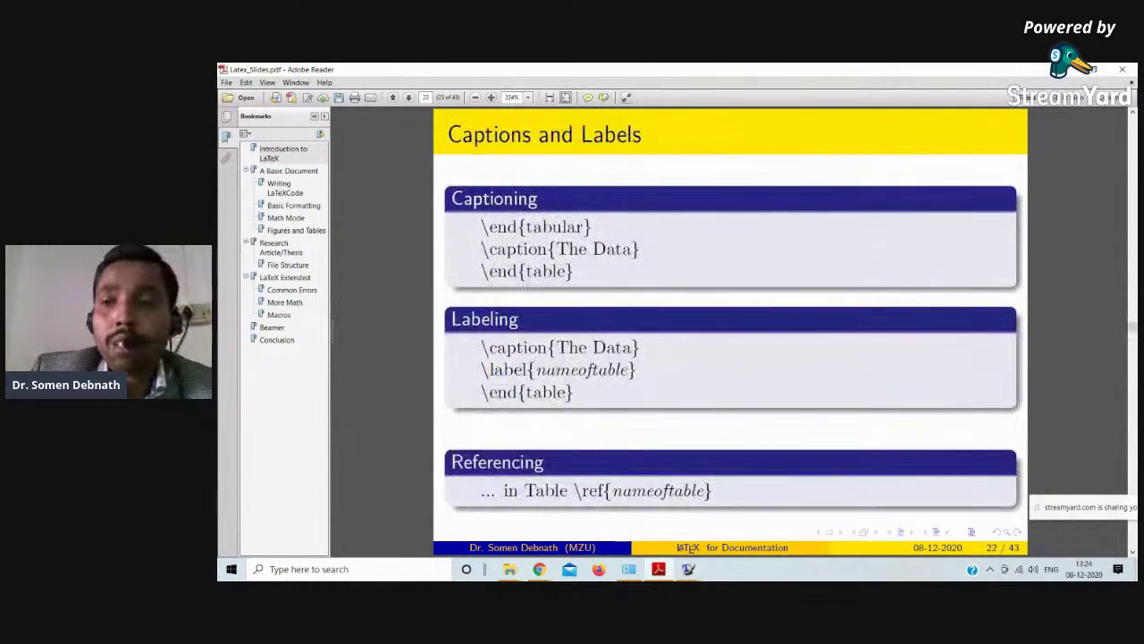
- Return to Workshop.tex in TeXworks, change the document class from article to book, and typeset the document
{"action": "left_click", "coordinate": [1034, 77]}
{"action": "scroll", "coordinate": [447, 321], "scroll_direction": "up", "scroll_amount": 13}
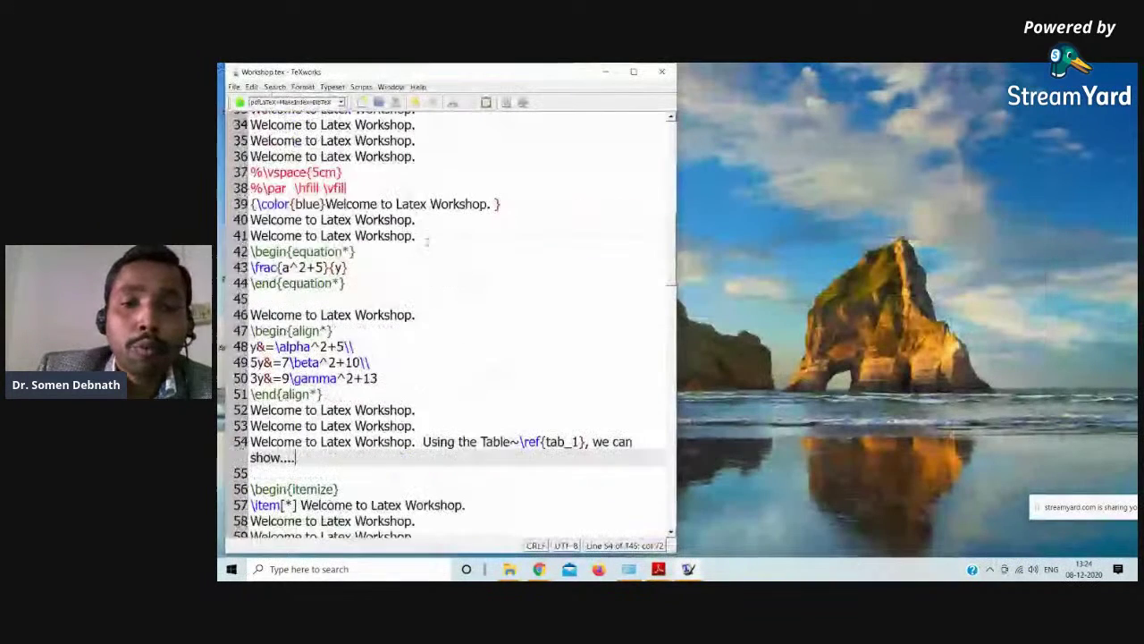
{"action": "left_click", "coordinate": [659, 568]}
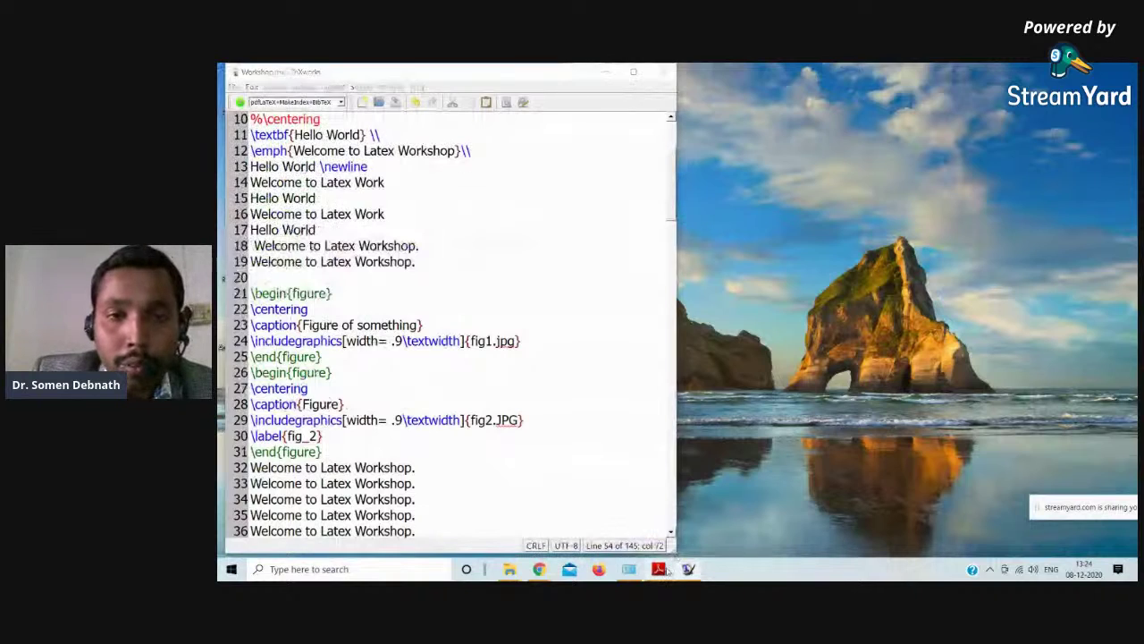
{"action": "mouse_move", "coordinate": [688, 568]}
{"action": "left_click", "coordinate": [726, 517]}
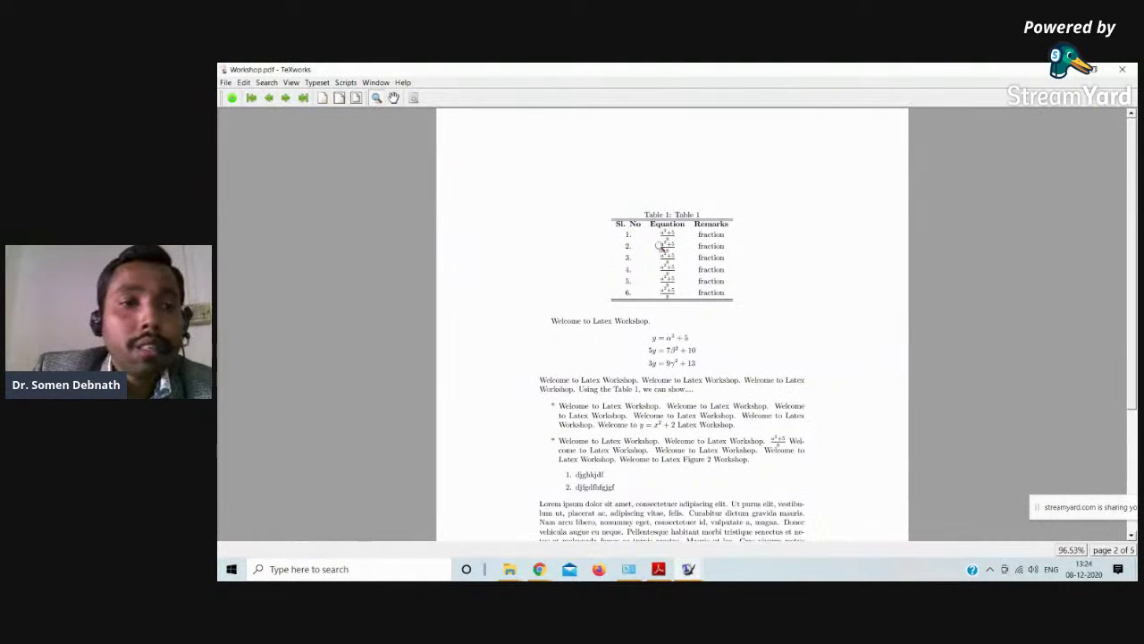
{"action": "right_click", "coordinate": [599, 185]}
{"action": "left_click", "coordinate": [622, 192]}
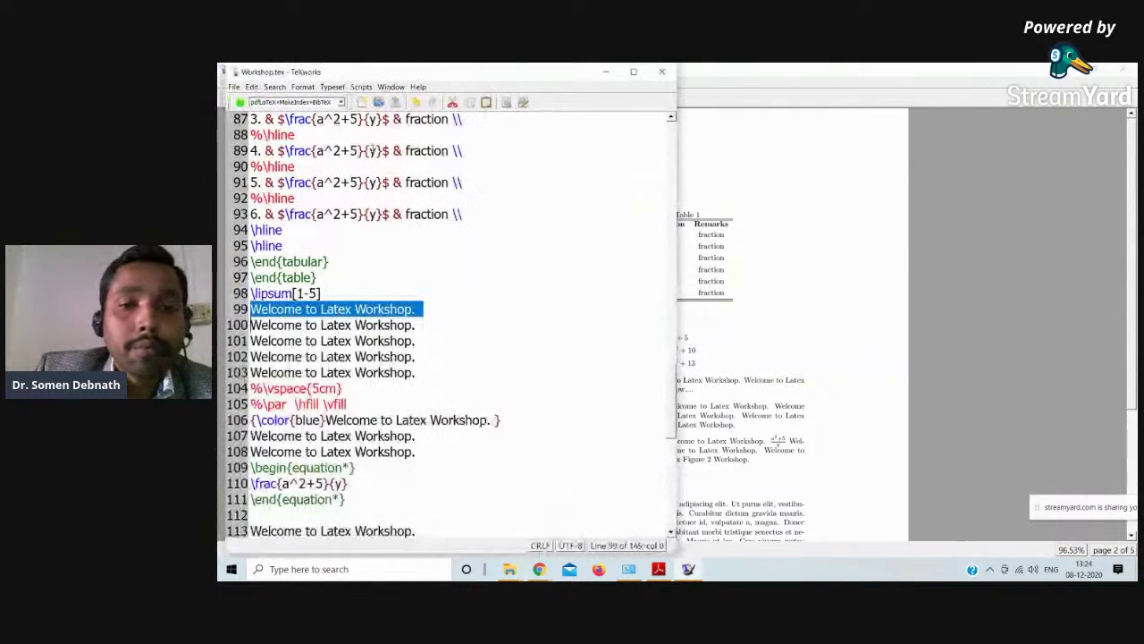
{"action": "scroll", "coordinate": [447, 322], "scroll_direction": "up", "scroll_amount": 20}
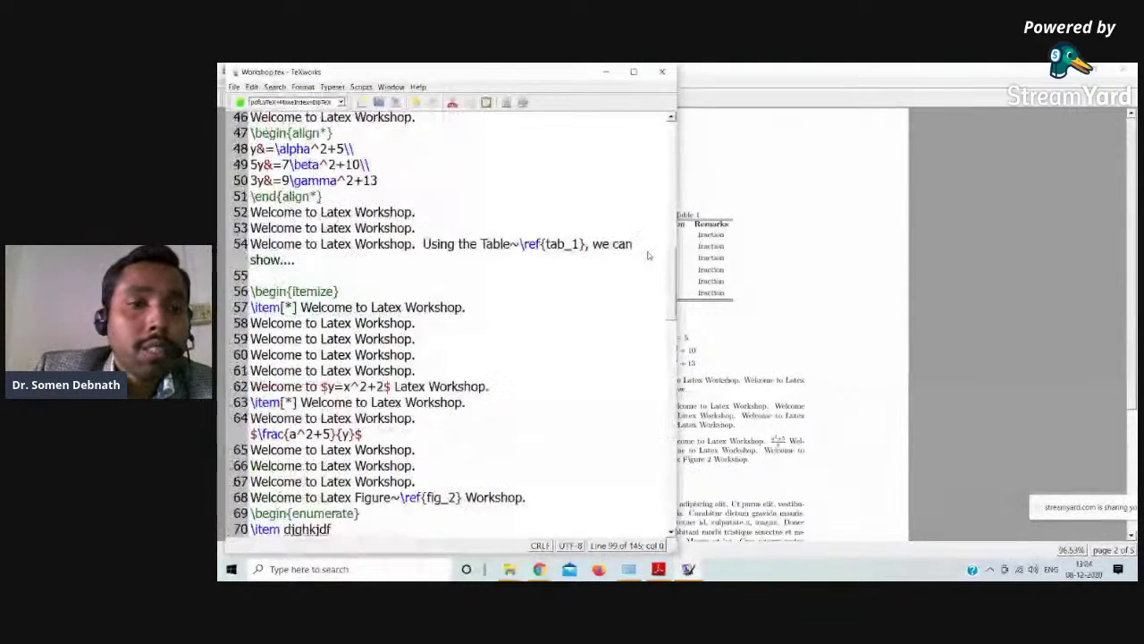
{"action": "double_click", "coordinate": [358, 121]}
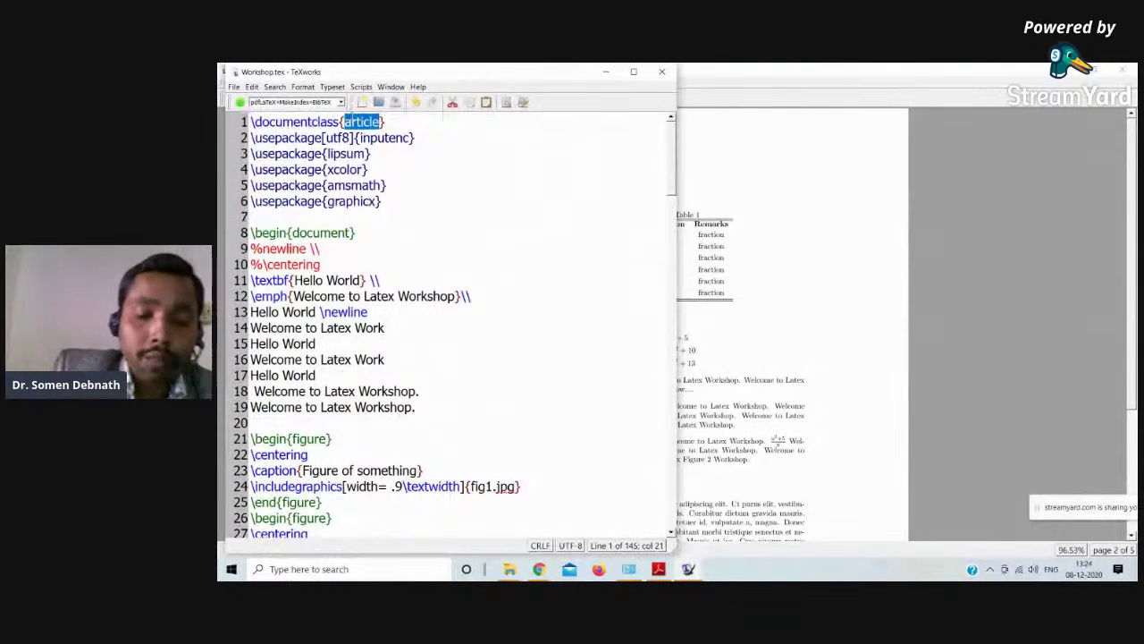
{"action": "key", "text": "BackSpace"}
{"action": "type", "text": "book"}
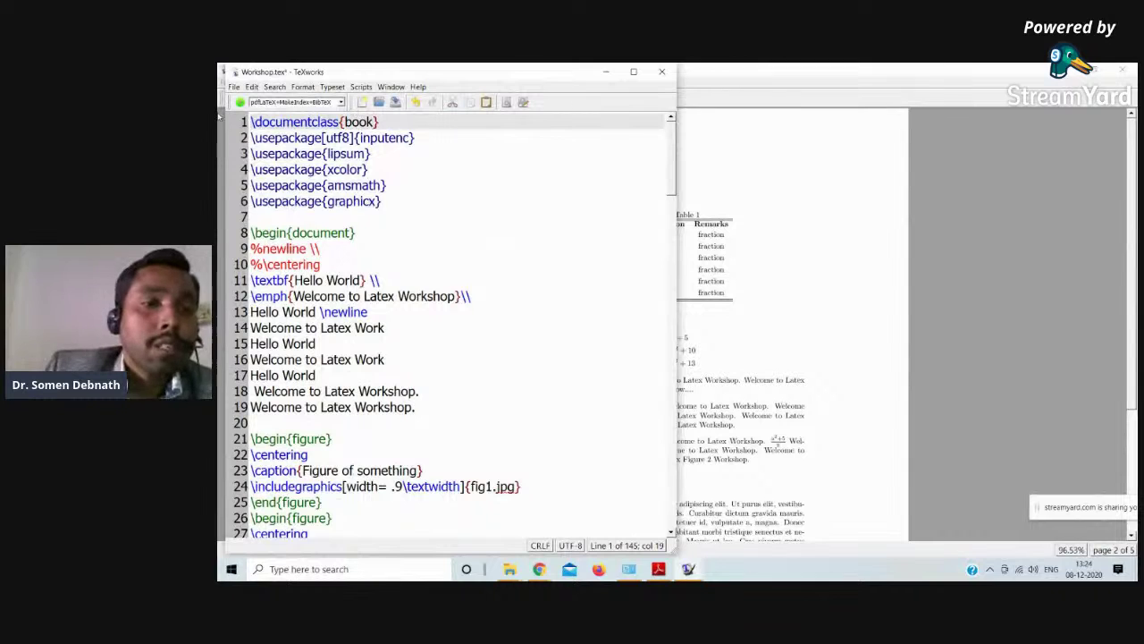
{"action": "left_click", "coordinate": [240, 102]}
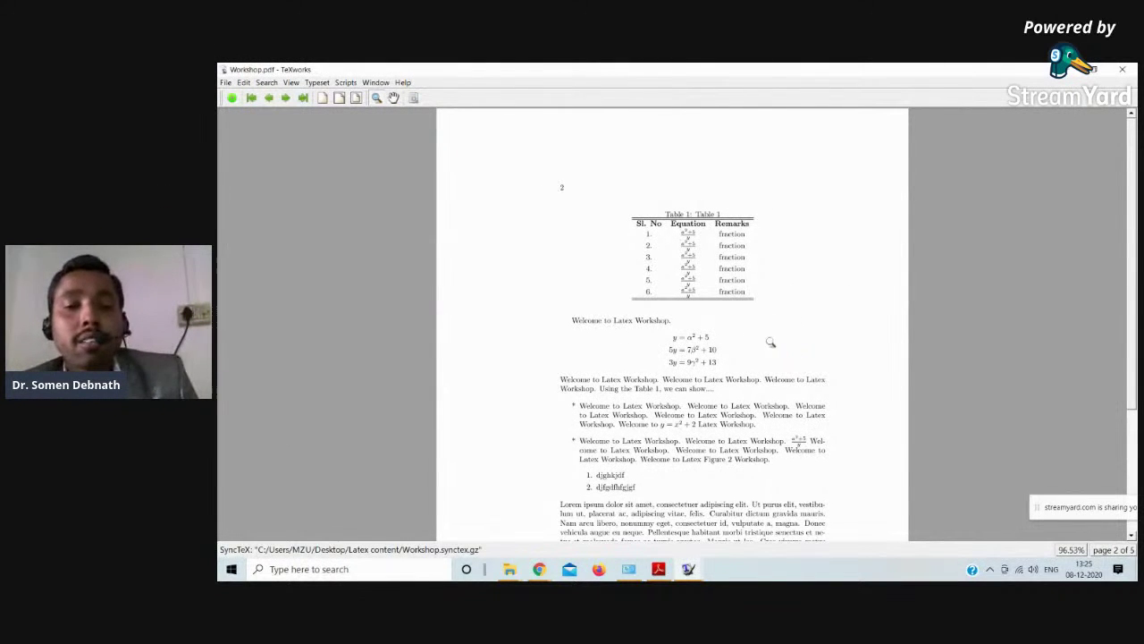
- Go back to the Workshop.tex source, add the [14pt] option to the book document class, typeset, and check the text size in the PDF
{"action": "right_click", "coordinate": [674, 231]}
{"action": "left_click", "coordinate": [692, 235]}
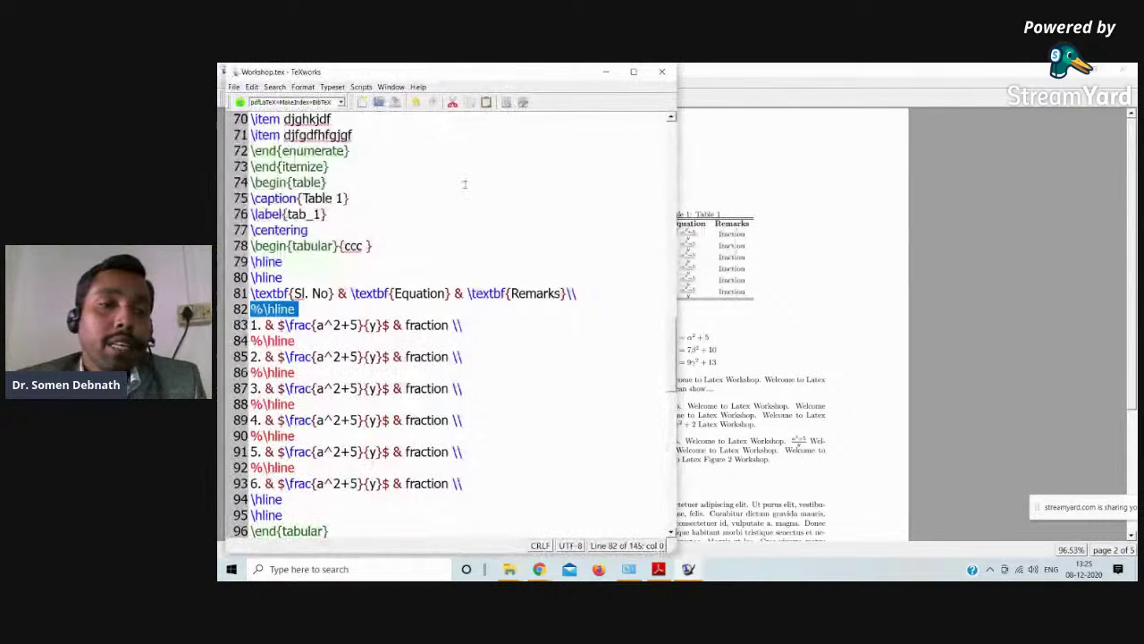
{"action": "scroll", "coordinate": [465, 184], "scroll_direction": "up", "scroll_amount": 14}
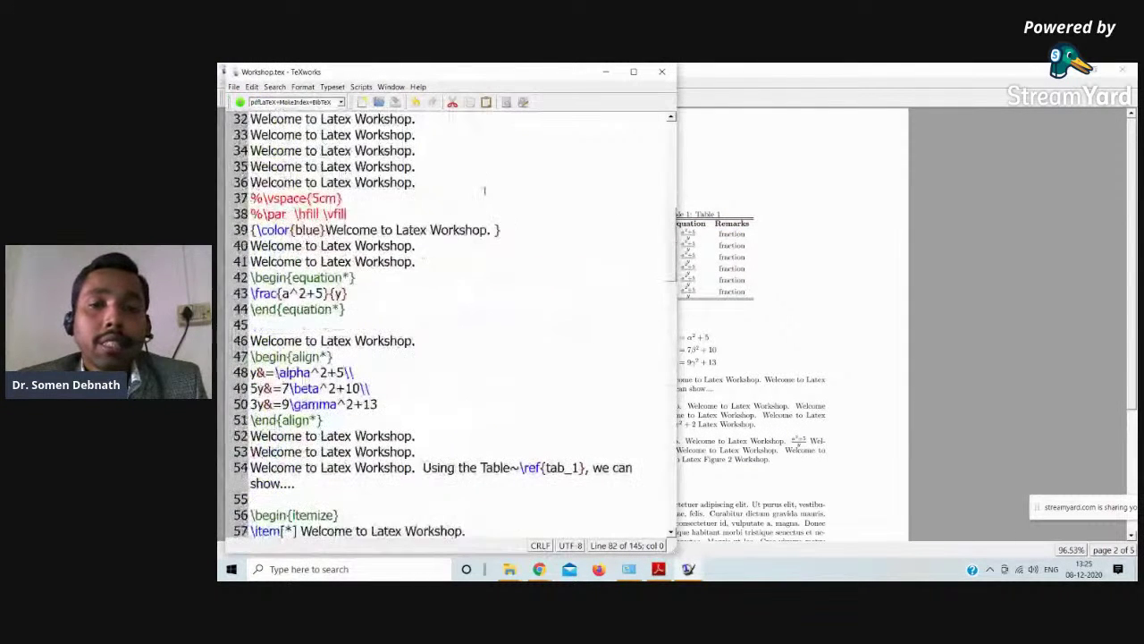
{"action": "scroll", "coordinate": [496, 186], "scroll_direction": "up", "scroll_amount": 8}
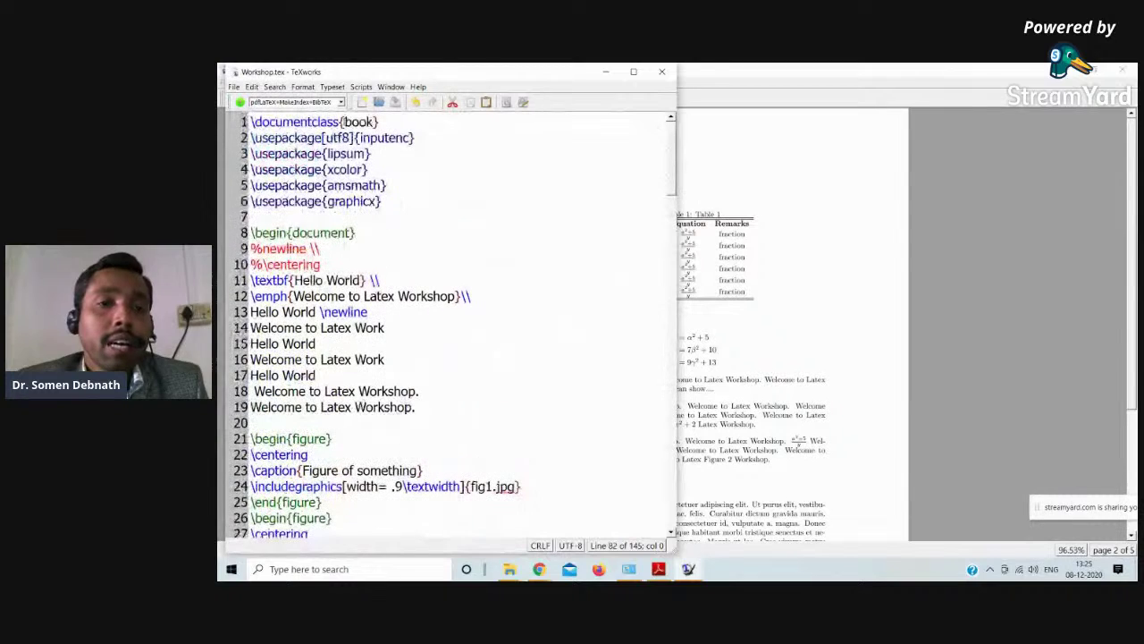
{"action": "left_click", "coordinate": [342, 121]}
{"action": "type", "text": "[]"}
{"action": "type", "text": "1"}
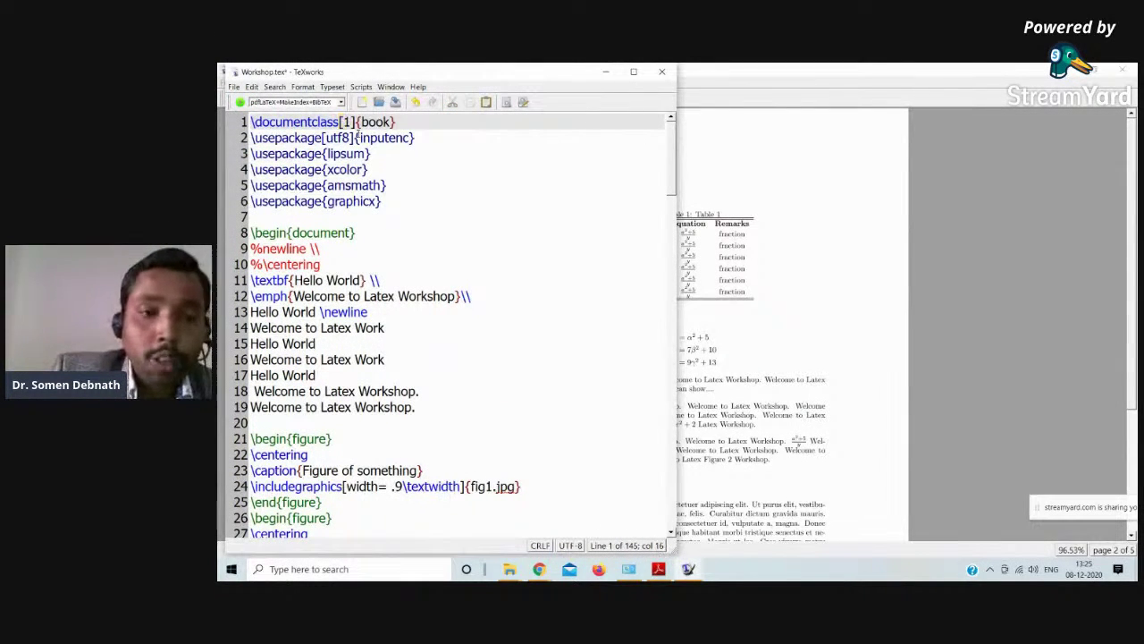
{"action": "type", "text": "4pt"}
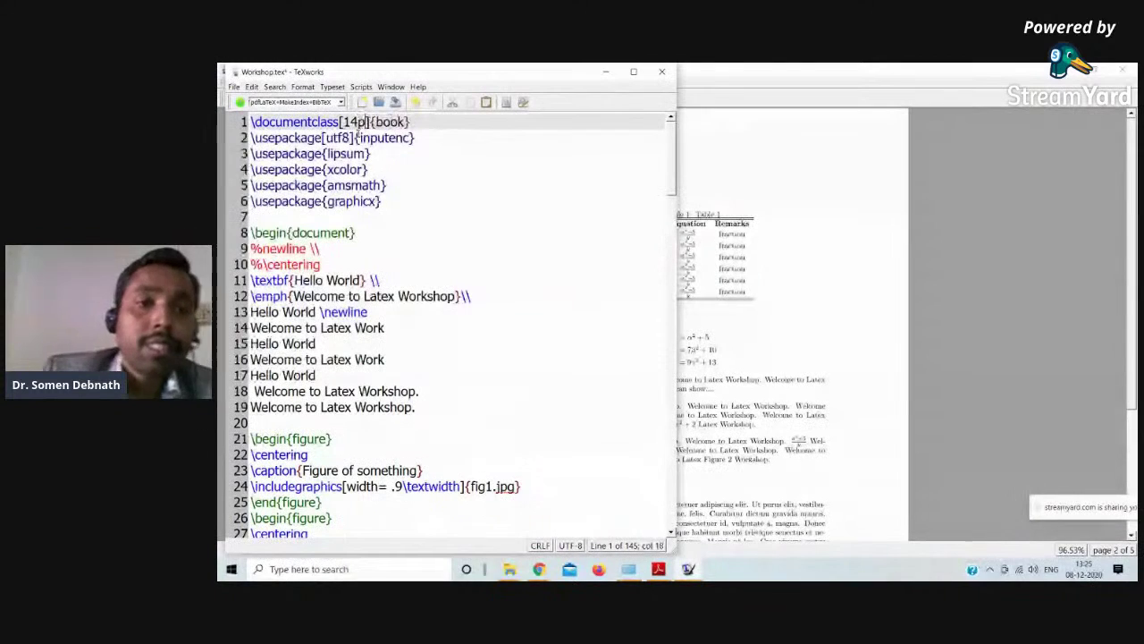
{"action": "left_click", "coordinate": [239, 102]}
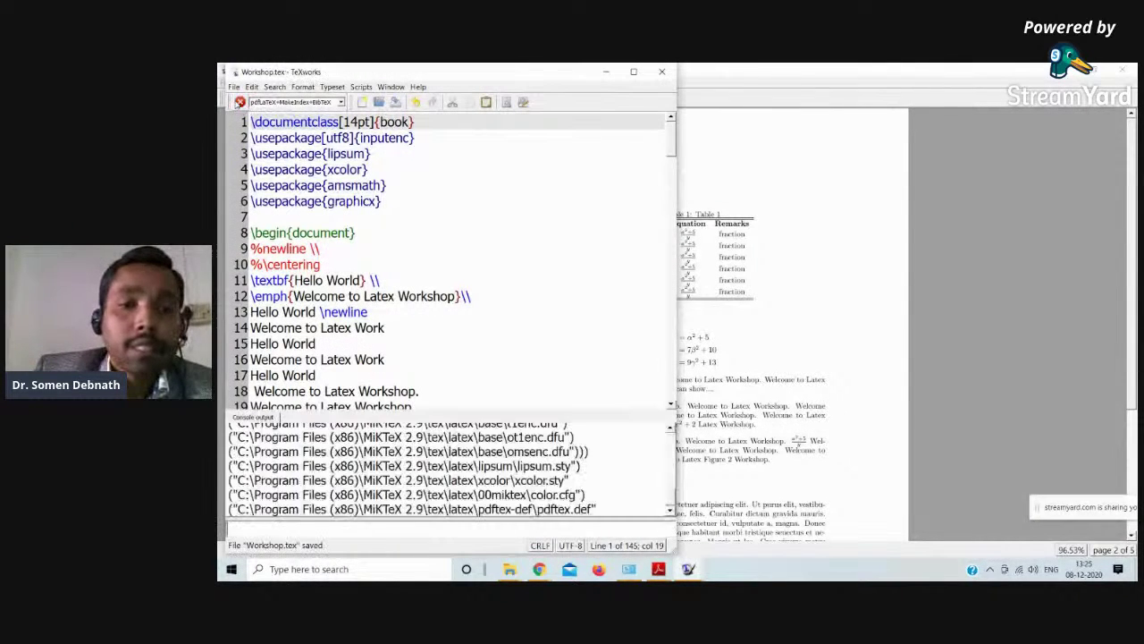
{"action": "left_click", "coordinate": [690, 286]}
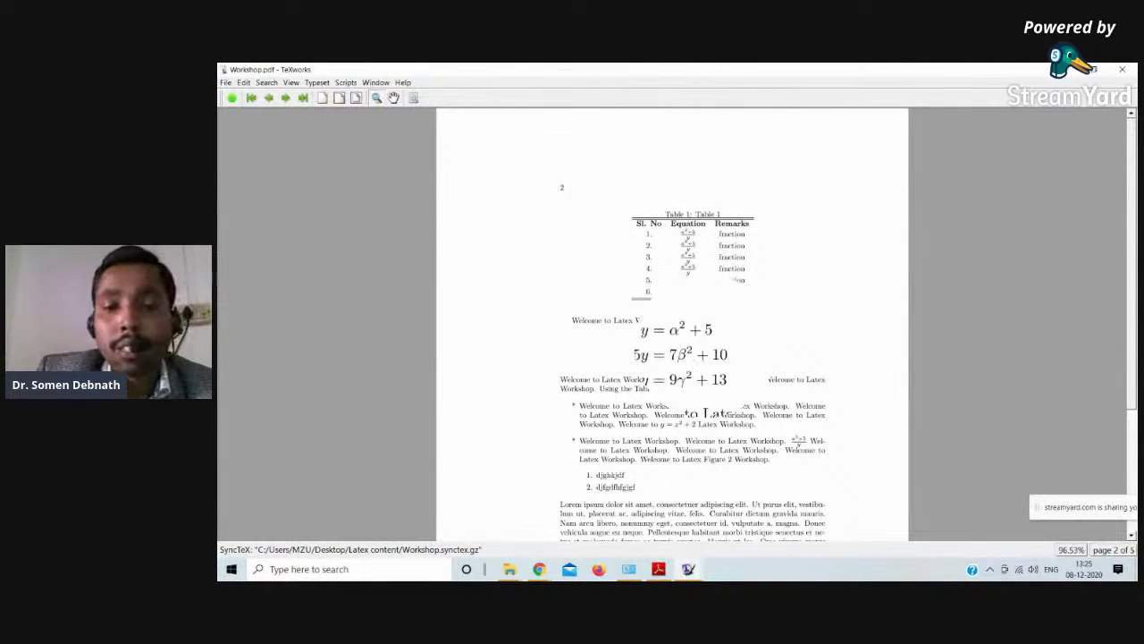
- Return to the source, set the document class font size option to 12pt, and typeset the document
{"action": "right_click", "coordinate": [704, 255]}
{"action": "left_click", "coordinate": [724, 263]}
{"action": "scroll", "coordinate": [429, 179], "scroll_direction": "up", "scroll_amount": 5}
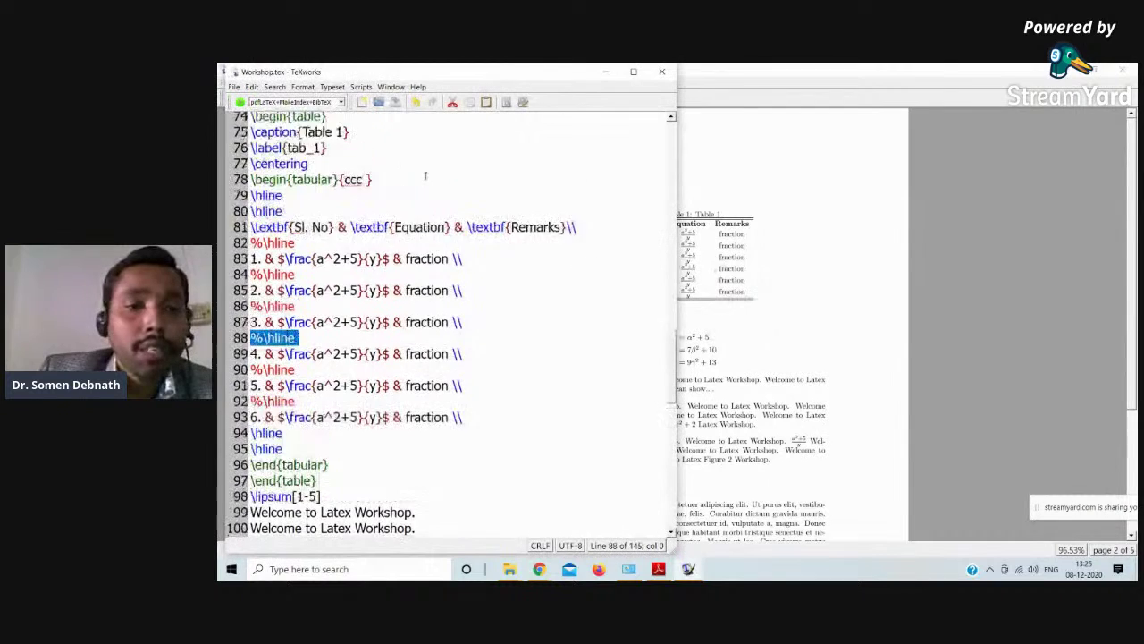
{"action": "scroll", "coordinate": [666, 319], "scroll_direction": "up", "scroll_amount": 20}
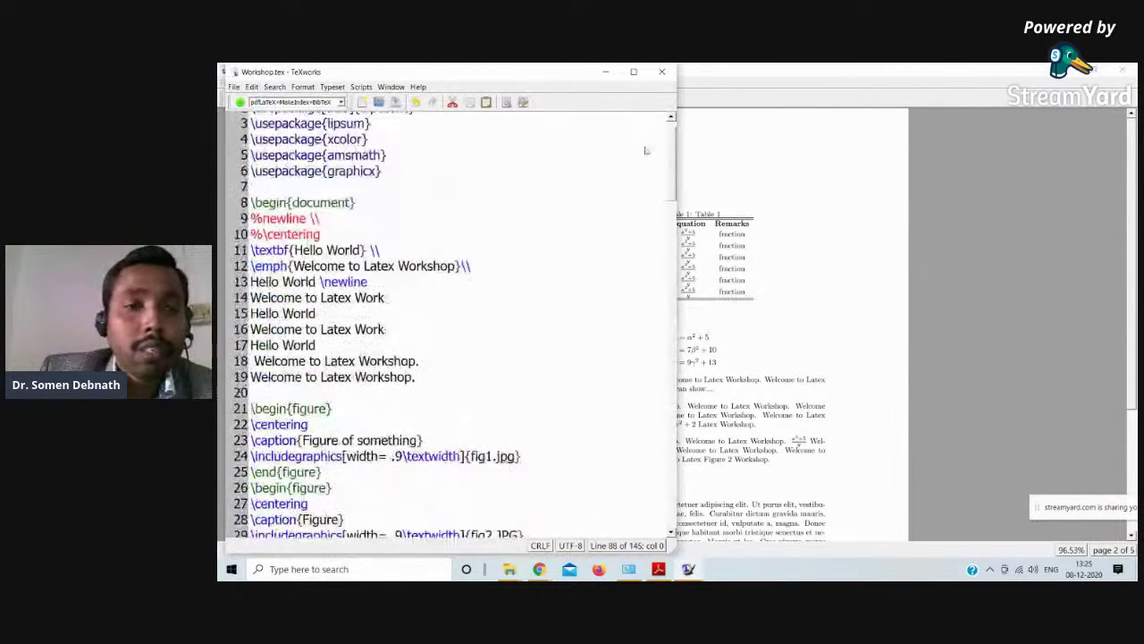
{"action": "left_click", "coordinate": [354, 122]}
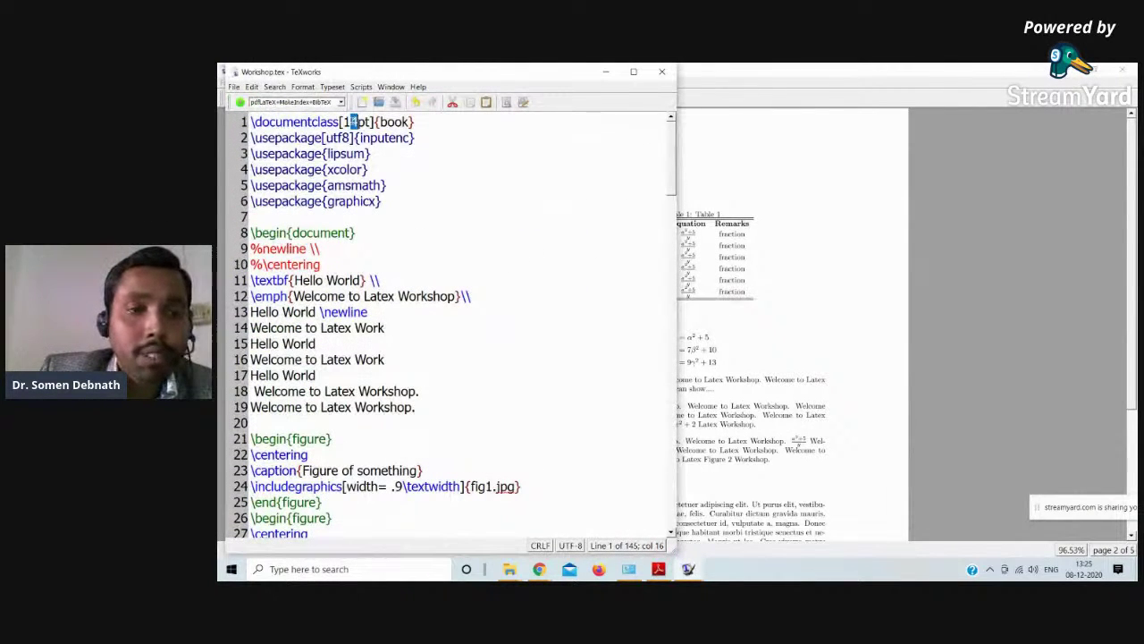
{"action": "type", "text": "2"}
{"action": "left_click", "coordinate": [239, 102]}
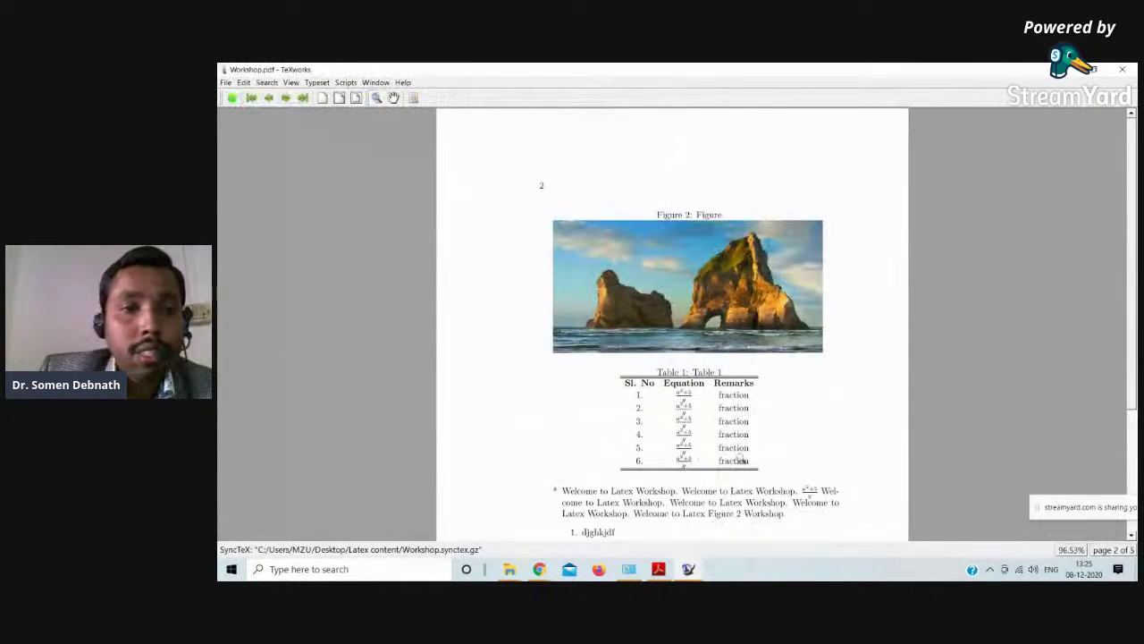
- Fit the PDF page to the window and look through the first pages of the typeset book
{"action": "left_click", "coordinate": [356, 97]}
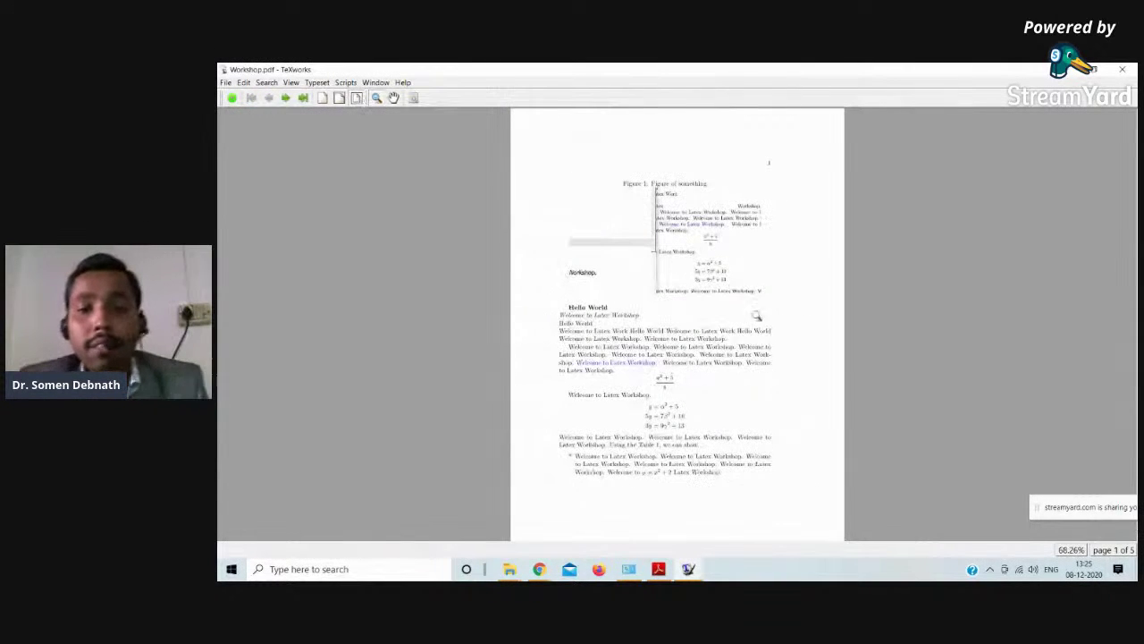
{"action": "scroll", "coordinate": [742, 329], "scroll_direction": "down", "scroll_amount": 4}
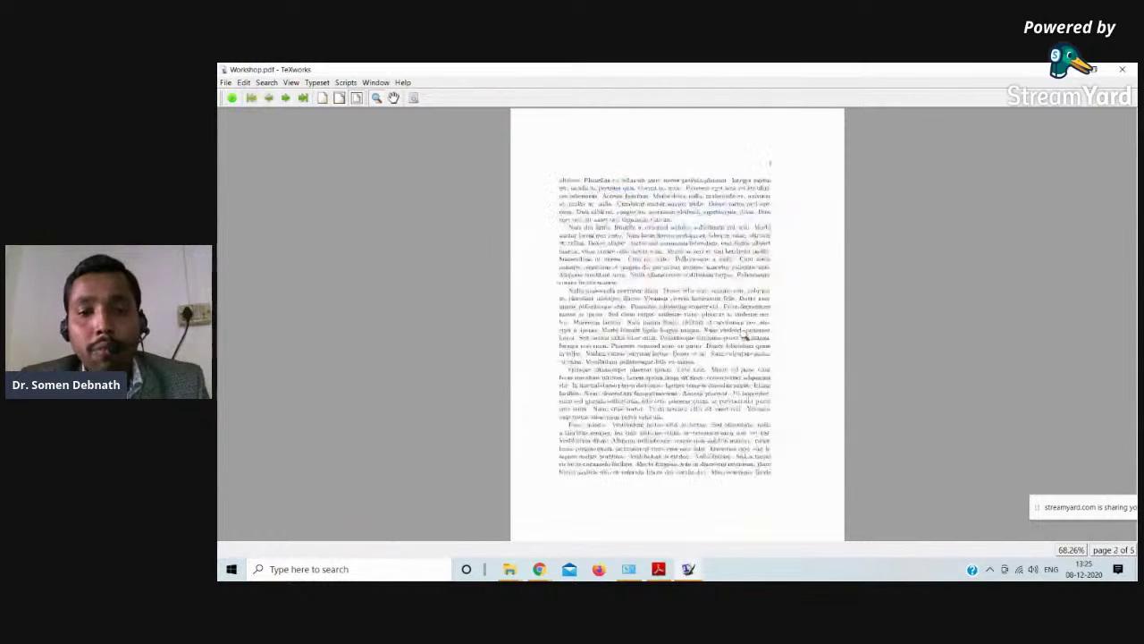
{"action": "scroll", "coordinate": [747, 330], "scroll_direction": "up", "scroll_amount": 4}
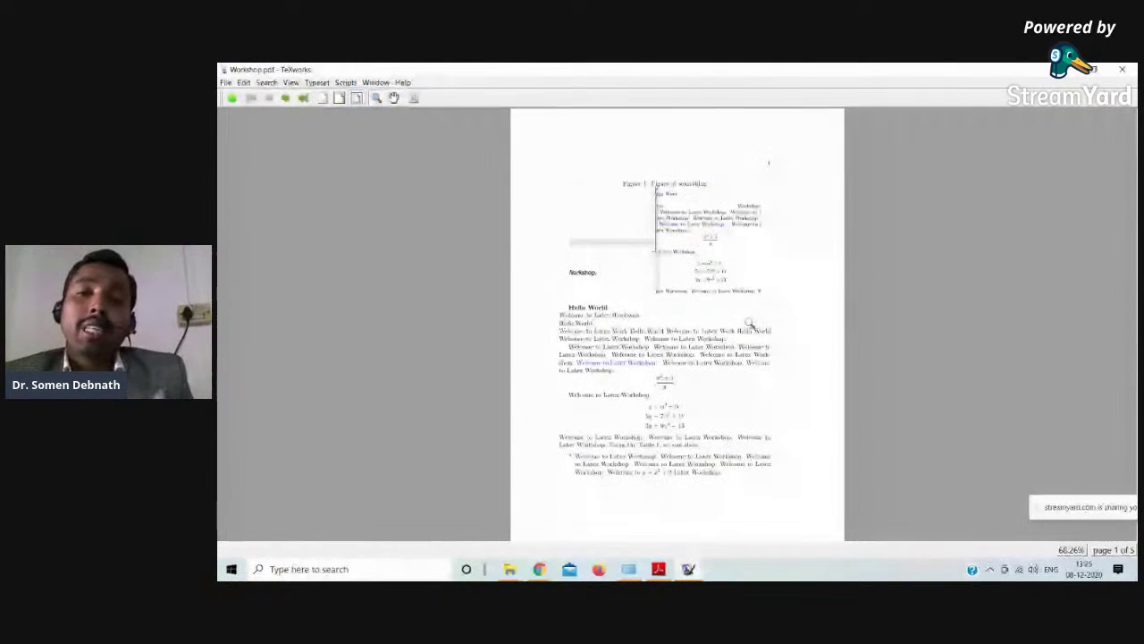
- Insert \section{Introduction} on a new line below the commented-out \centering in the source, typeset, and inspect the page header in the PDF
{"action": "right_click", "coordinate": [733, 220]}
{"action": "left_click", "coordinate": [749, 231]}
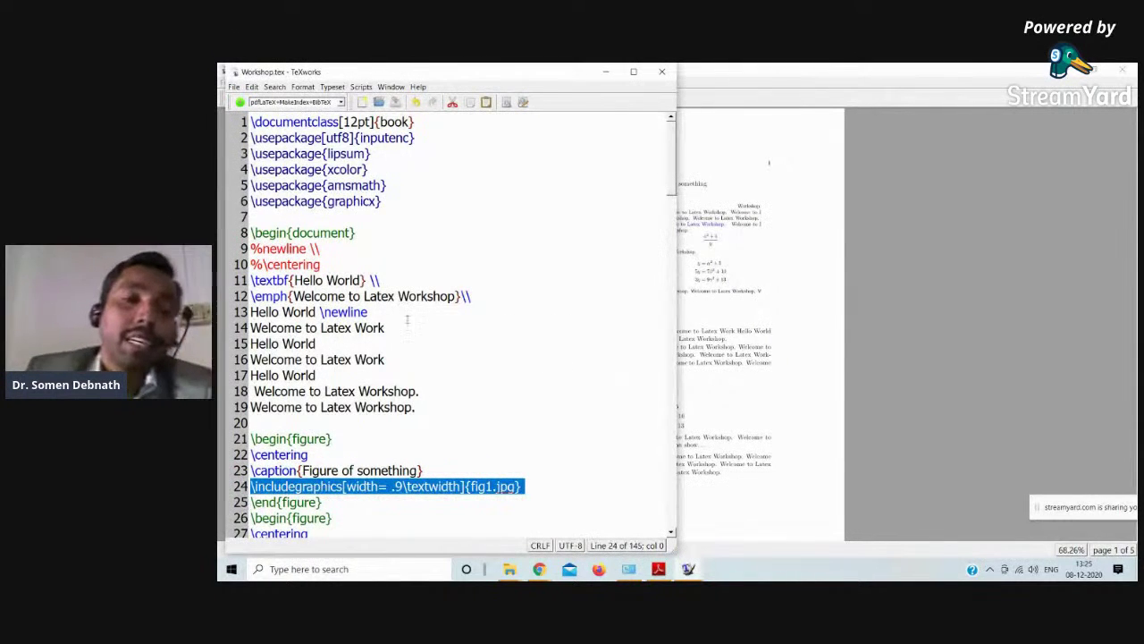
{"action": "scroll", "coordinate": [407, 319], "scroll_direction": "down", "scroll_amount": 1}
{"action": "scroll", "coordinate": [421, 323], "scroll_direction": "down", "scroll_amount": 2}
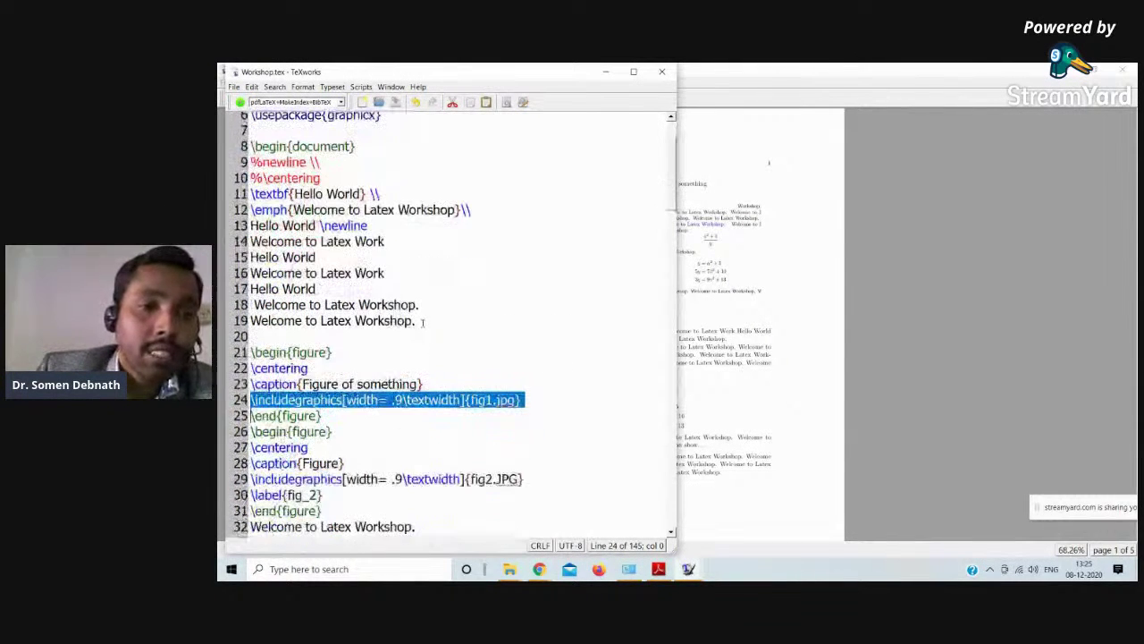
{"action": "scroll", "coordinate": [423, 320], "scroll_direction": "up", "scroll_amount": 2}
{"action": "scroll", "coordinate": [424, 318], "scroll_direction": "up", "scroll_amount": 1}
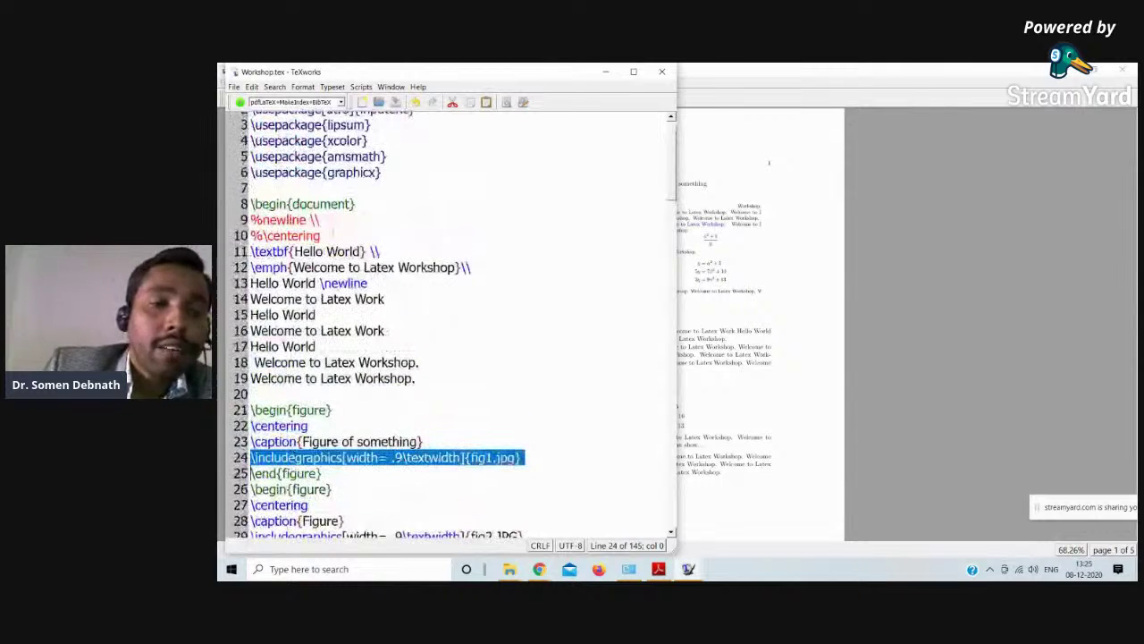
{"action": "left_click", "coordinate": [421, 235]}
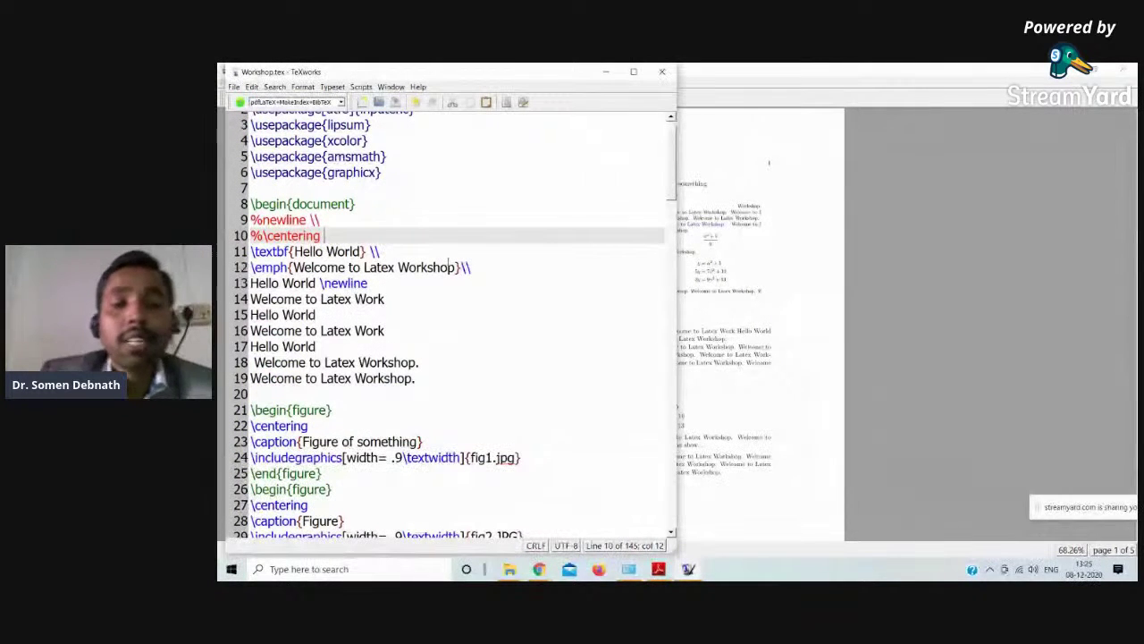
{"action": "key", "text": "Return"}
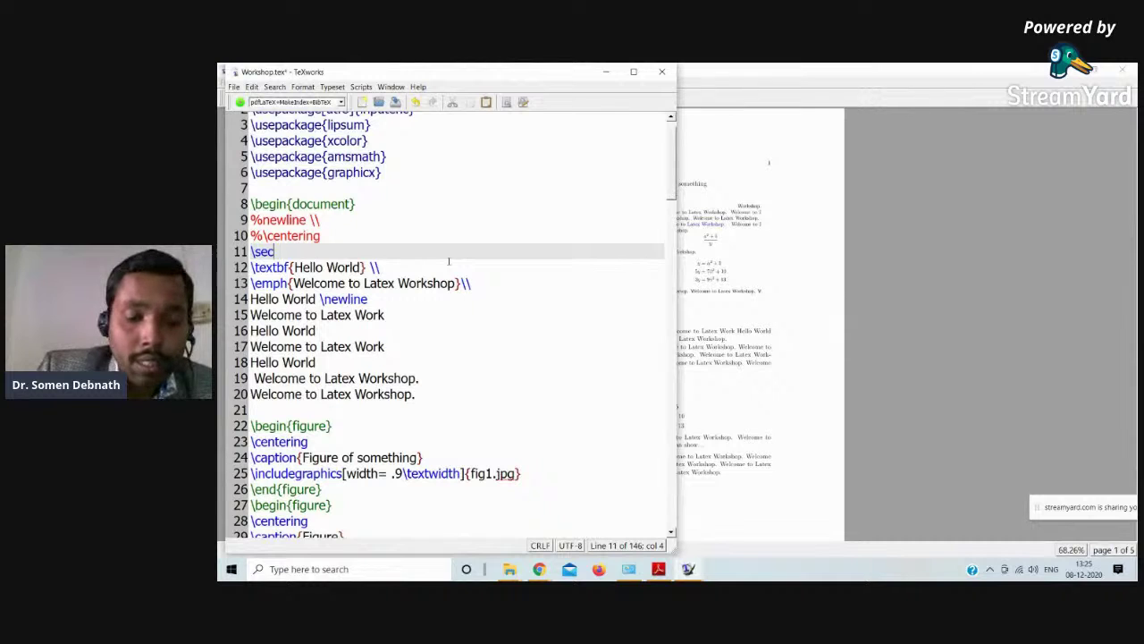
{"action": "type", "text": "\\secti"}
{"action": "key", "text": "Tab"}
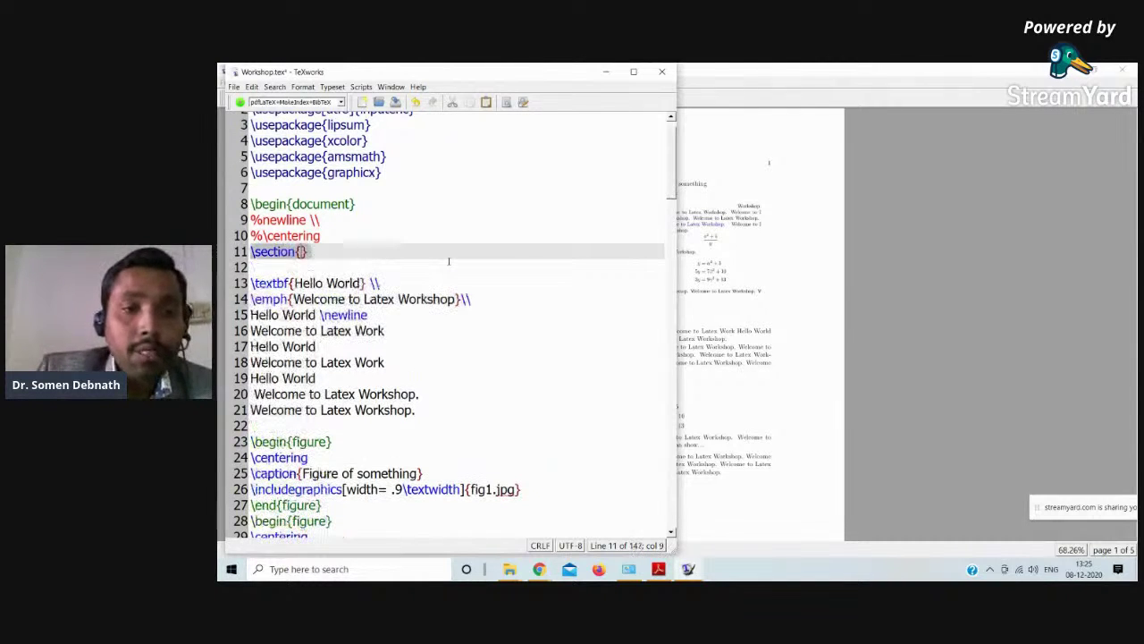
{"action": "type", "text": "Intro"}
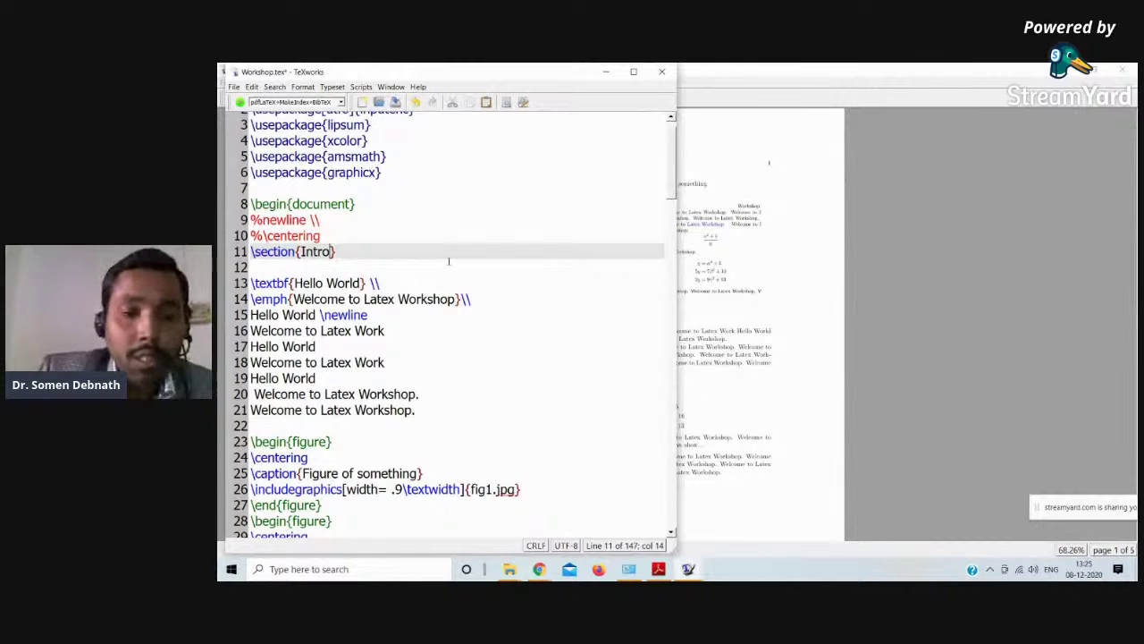
{"action": "type", "text": "duction"}
{"action": "key", "text": "End"}
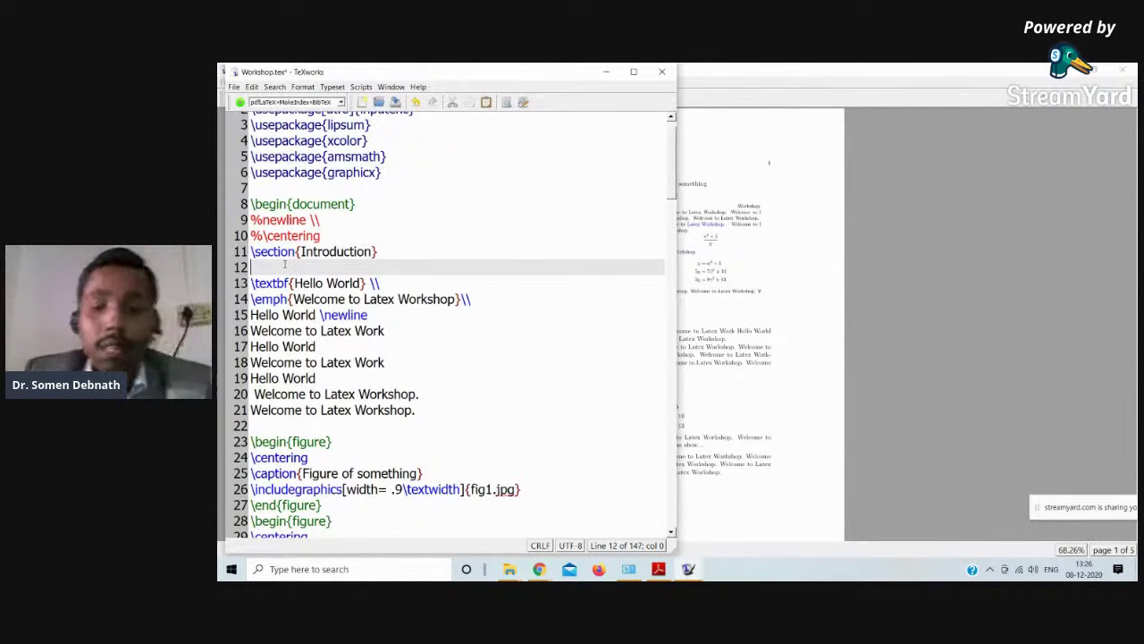
{"action": "key", "text": "Delete"}
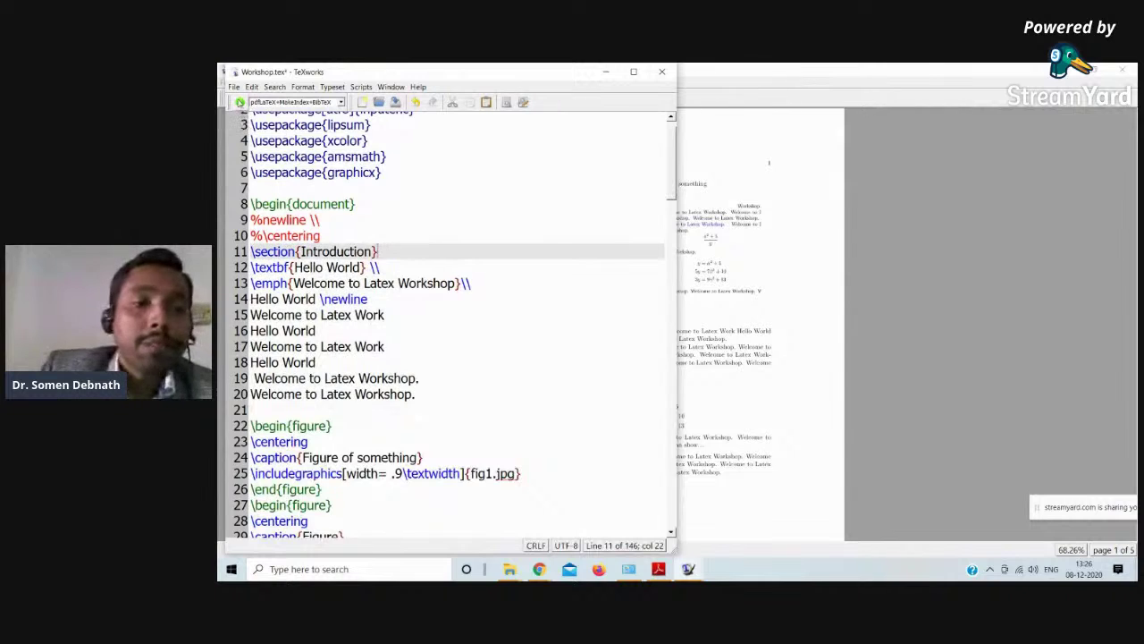
{"action": "left_click", "coordinate": [239, 102]}
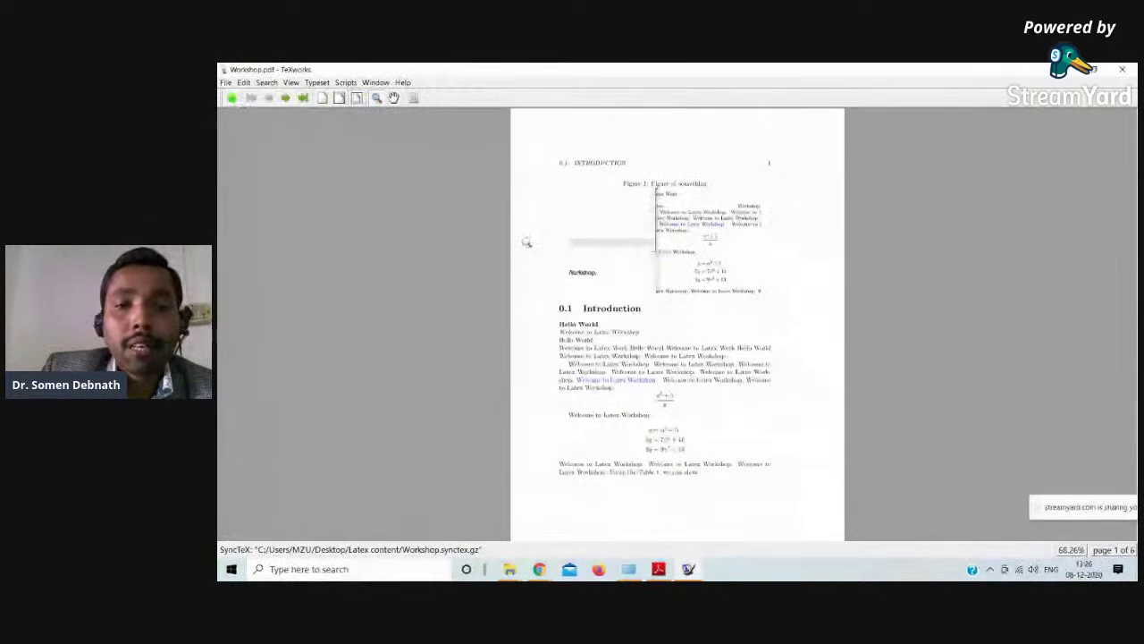
{"action": "left_click_drag", "start_coordinate": [574, 164], "coordinate": [608, 170]}
- Insert \subsection{ABCDEFR} after the Welcome line that follows the blue text, typeset, and inspect the subsection heading in the PDF
{"action": "right_click", "coordinate": [638, 185]}
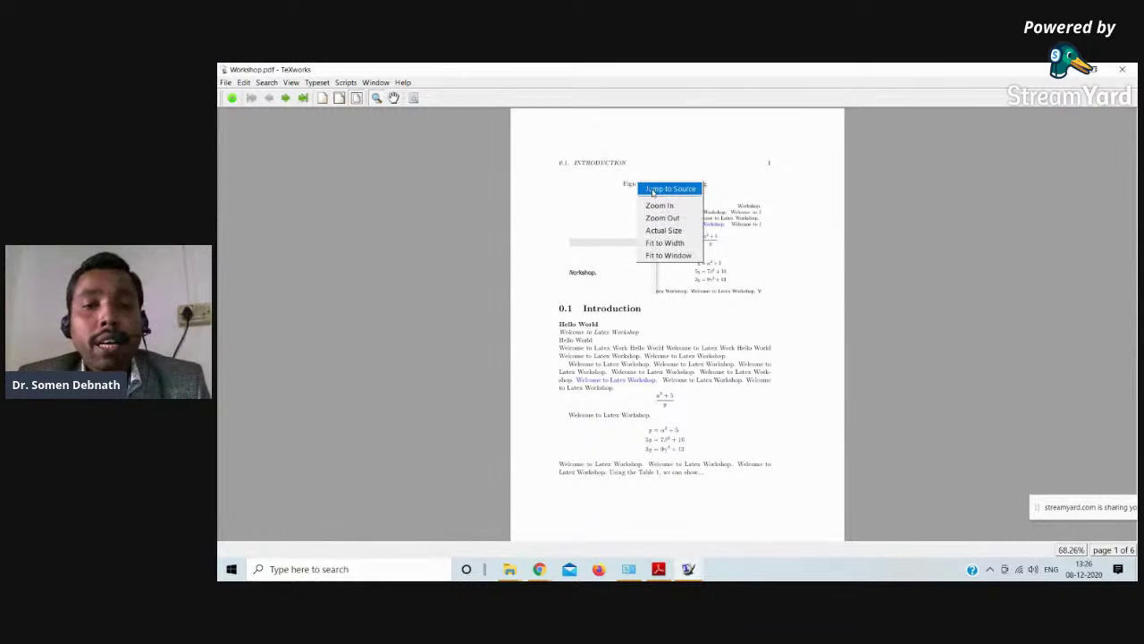
{"action": "left_click", "coordinate": [652, 189]}
{"action": "scroll", "coordinate": [440, 358], "scroll_direction": "down", "scroll_amount": 5}
{"action": "left_click", "coordinate": [440, 358]}
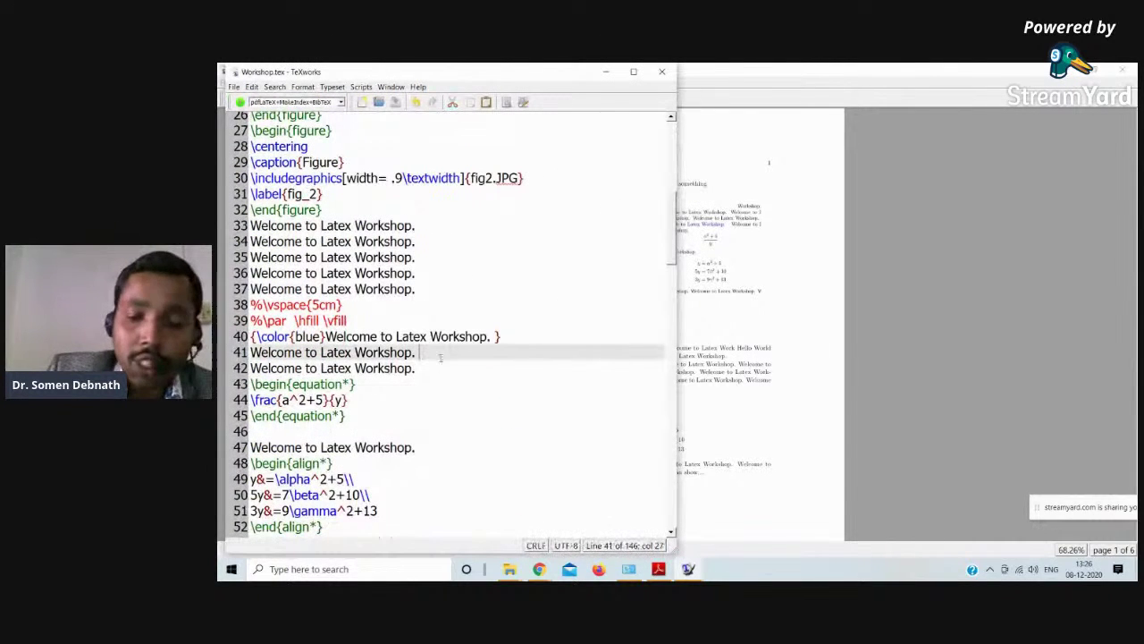
{"action": "key", "text": "Return"}
{"action": "type", "text": "\\"}
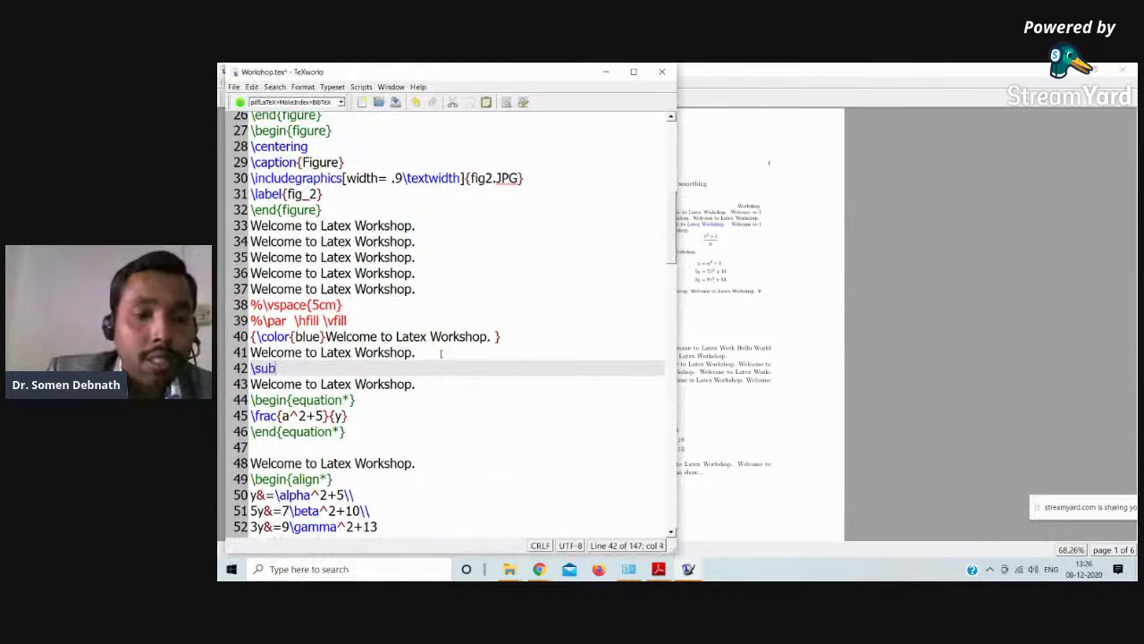
{"action": "type", "text": "sub"}
{"action": "key", "text": "Tab"}
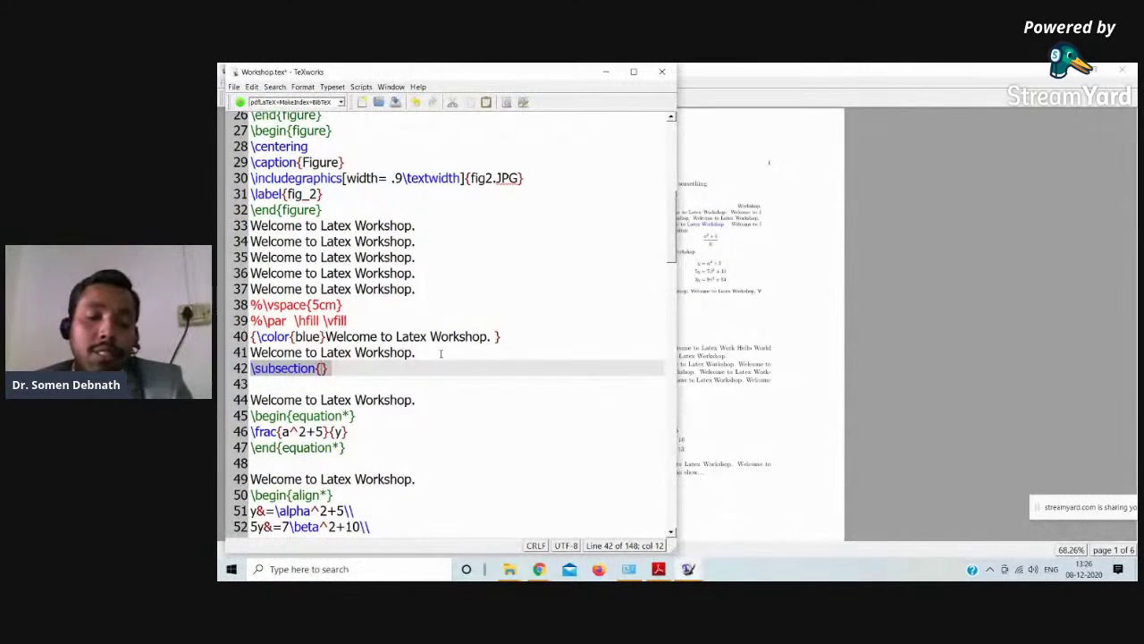
{"action": "type", "text": "ABCDEFR"}
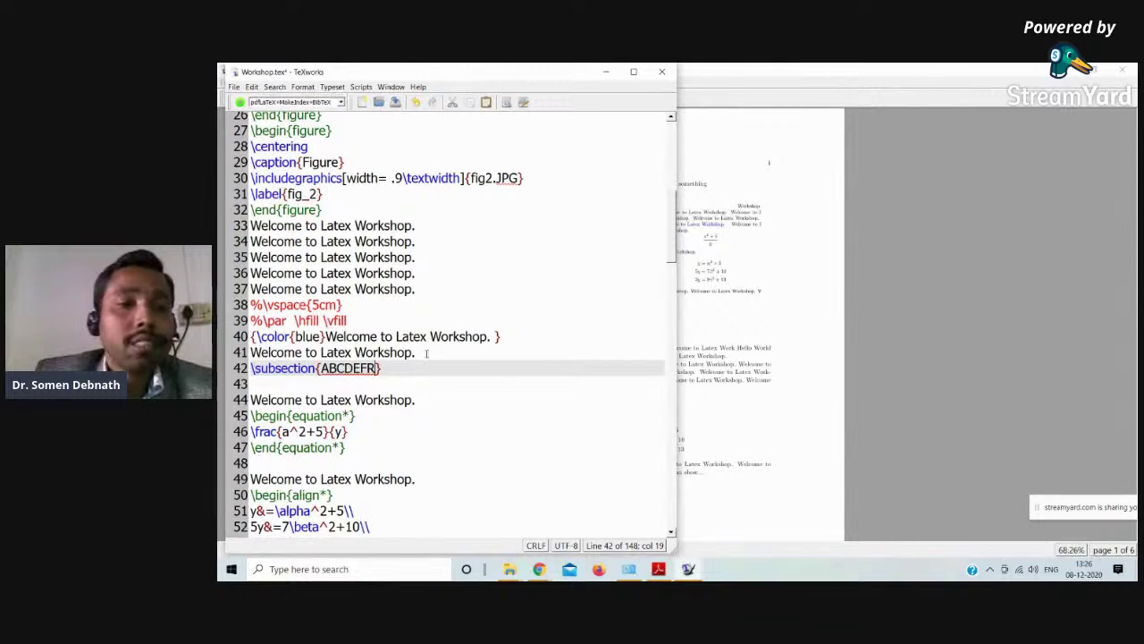
{"action": "left_click", "coordinate": [240, 101]}
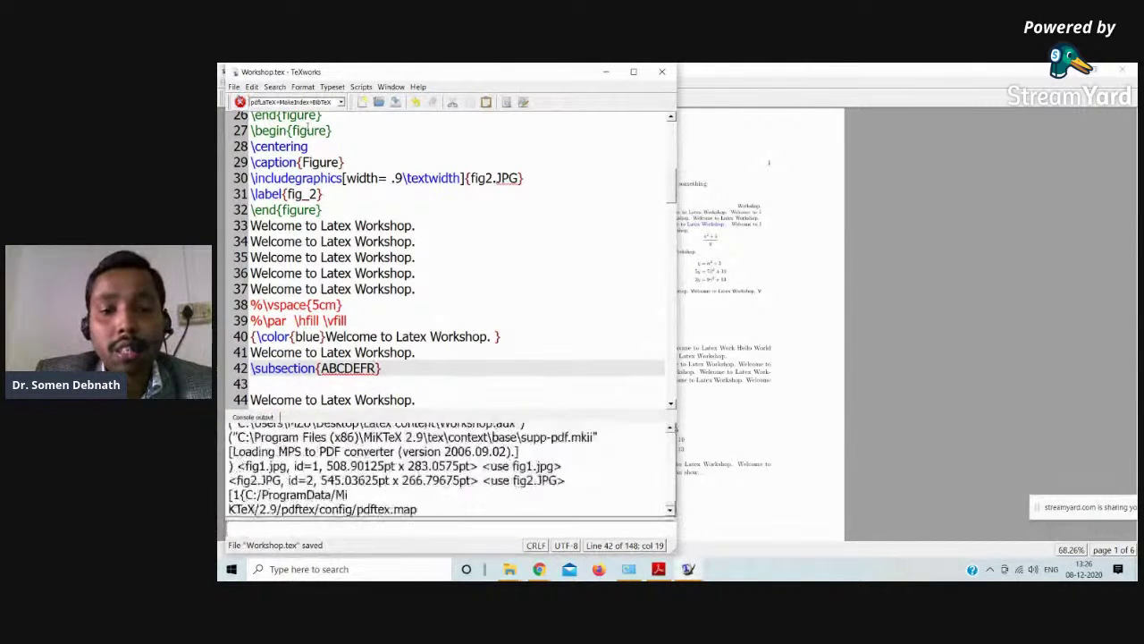
{"action": "left_click_drag", "start_coordinate": [590, 400], "coordinate": [571, 400]}
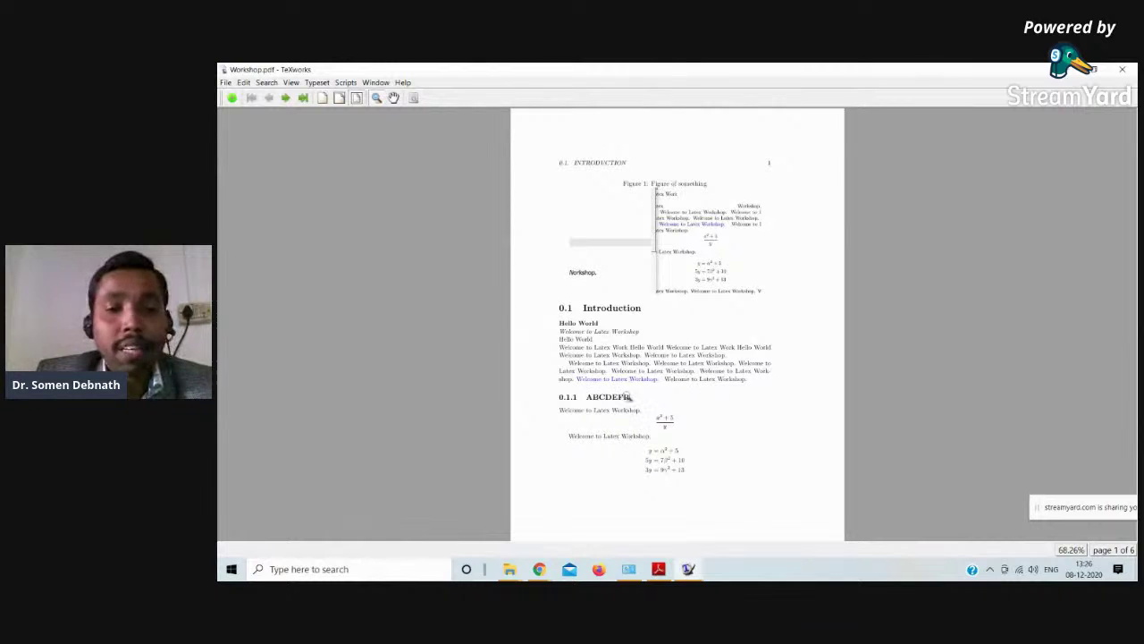
- Return to the source and insert an empty \chapter{} command on a new line directly below \begin{document}
{"action": "right_click", "coordinate": [652, 363]}
{"action": "left_click", "coordinate": [673, 369]}
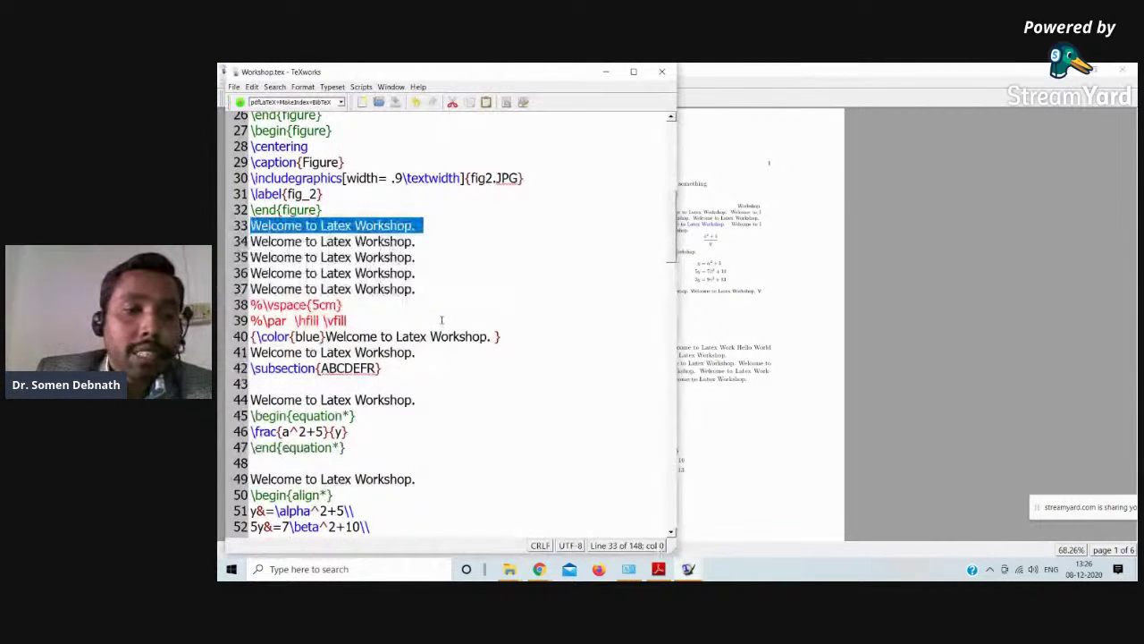
{"action": "scroll", "coordinate": [441, 319], "scroll_direction": "up", "scroll_amount": 9}
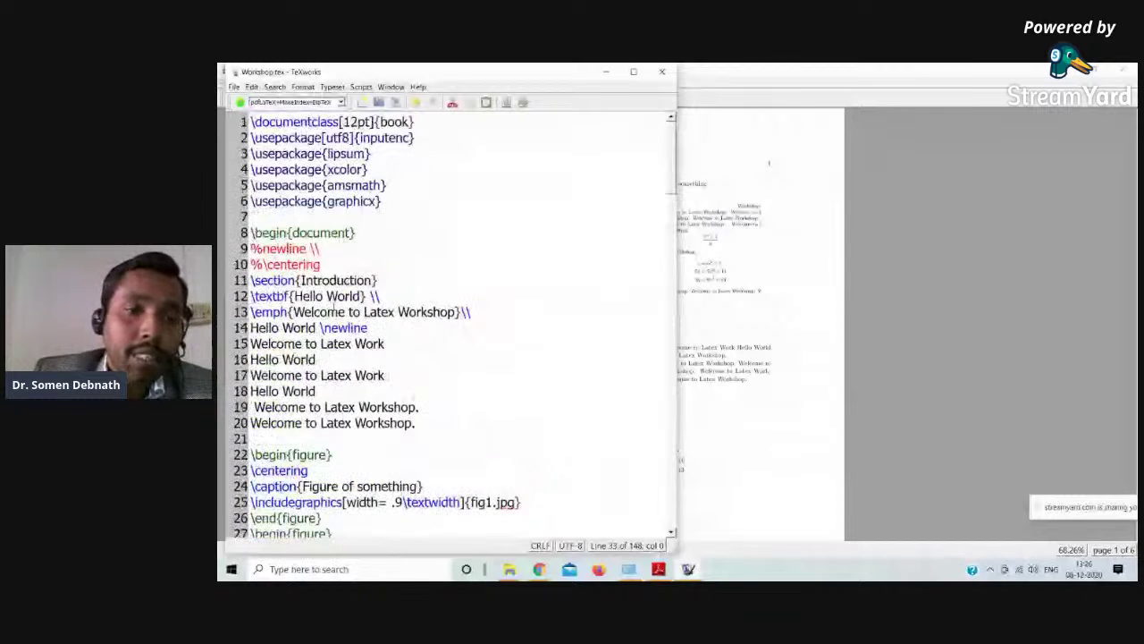
{"action": "left_click", "coordinate": [372, 234]}
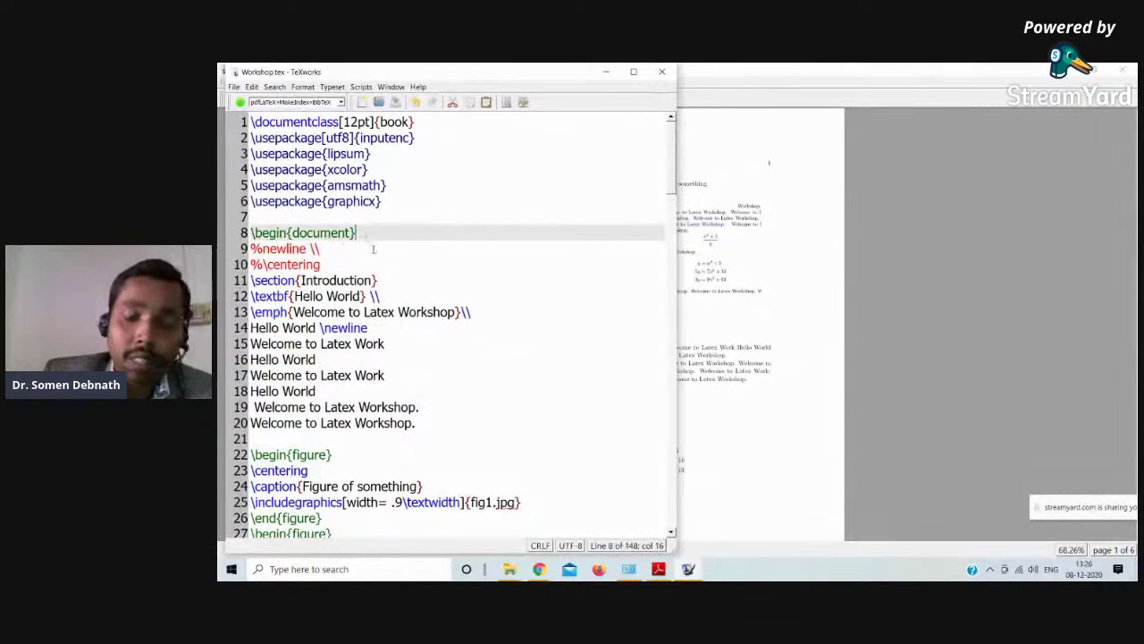
{"action": "key", "text": "Return"}
{"action": "type", "text": "\\cha"}
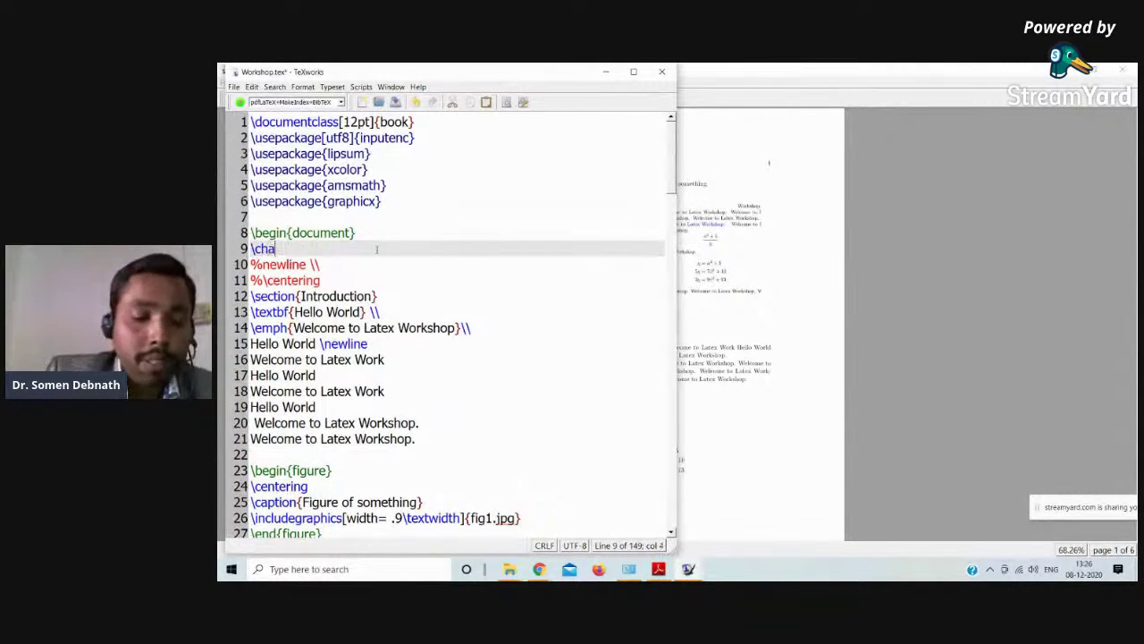
{"action": "type", "text": "p"}
{"action": "key", "text": "Tab"}
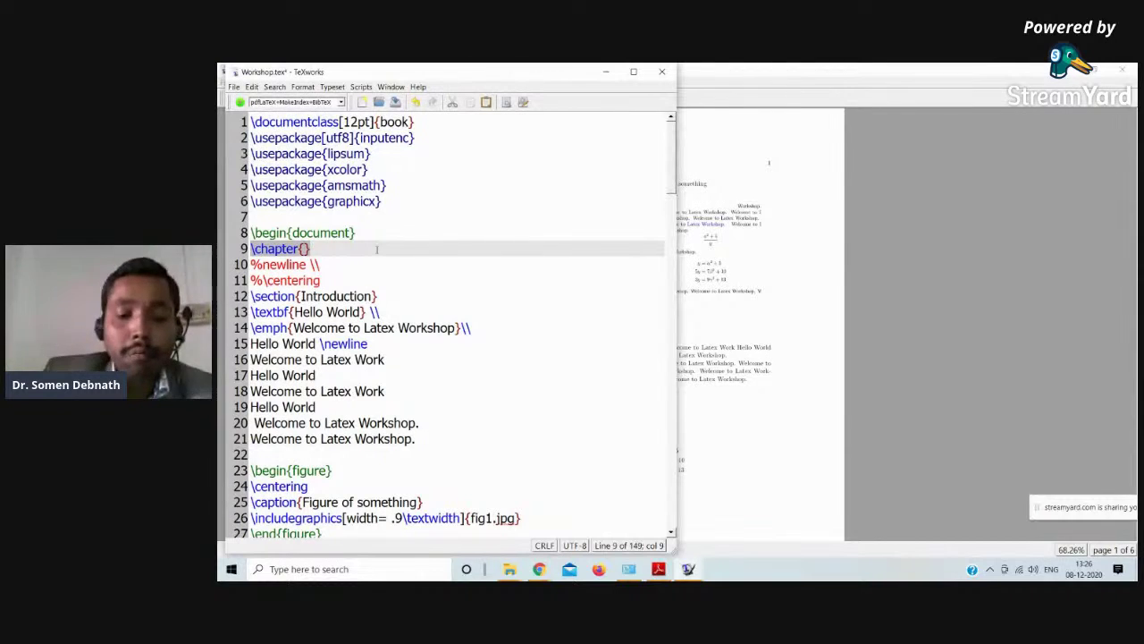
{"action": "type", "text": "1"}
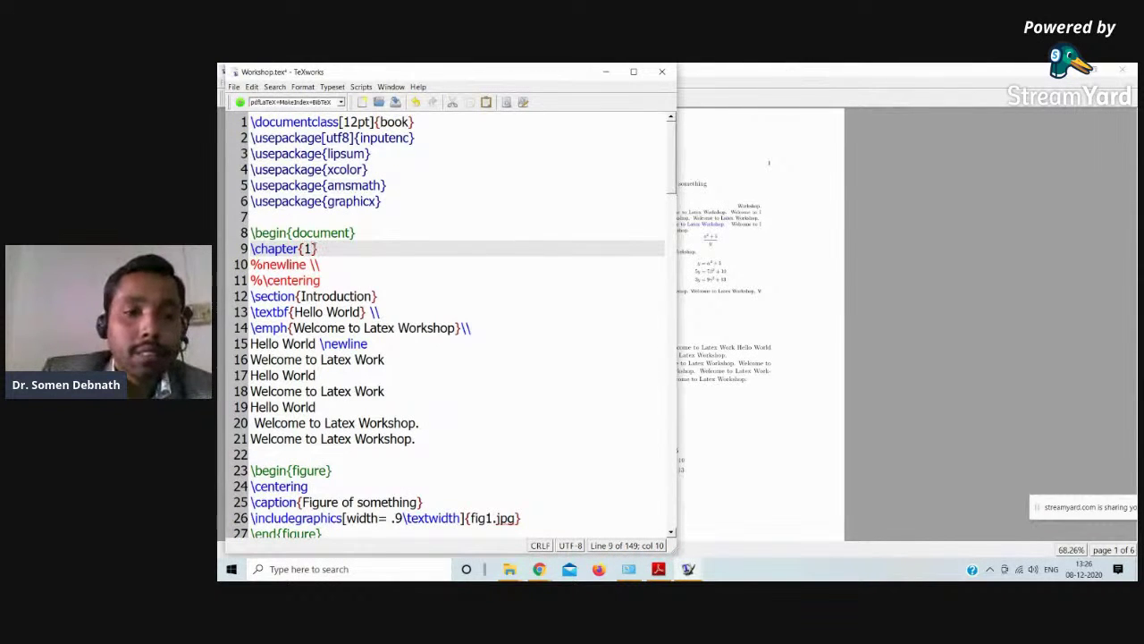
{"action": "key", "text": "BackSpace"}
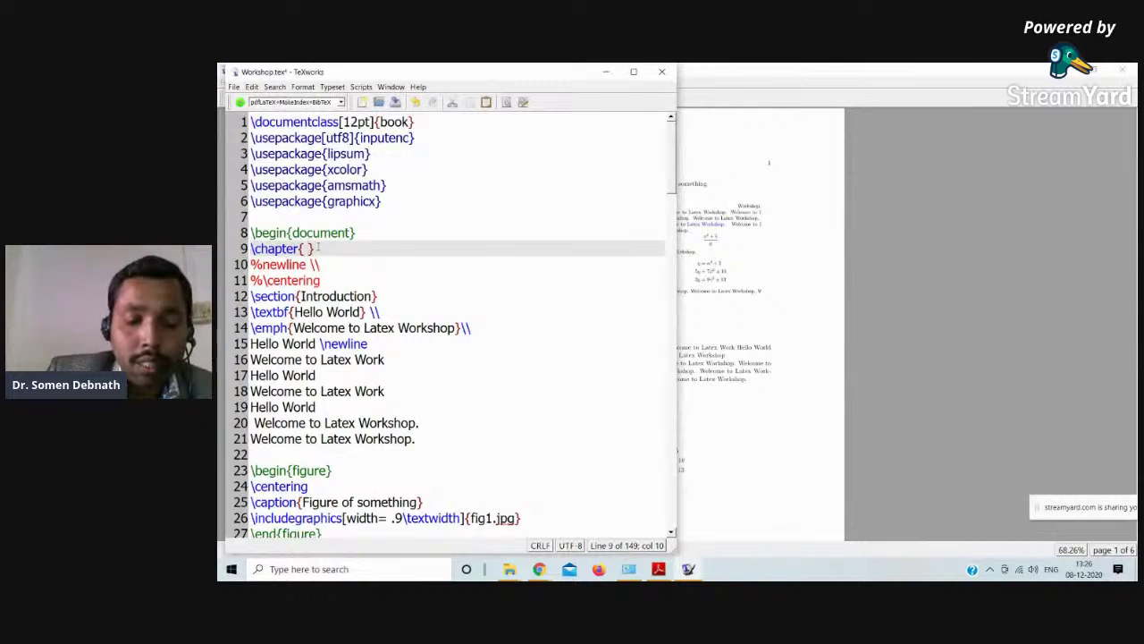
- Enter Artificial Intelligence as the chapter title inside the \chapter braces, correcting the spelling of both words
{"action": "type", "text": "Artificle"}
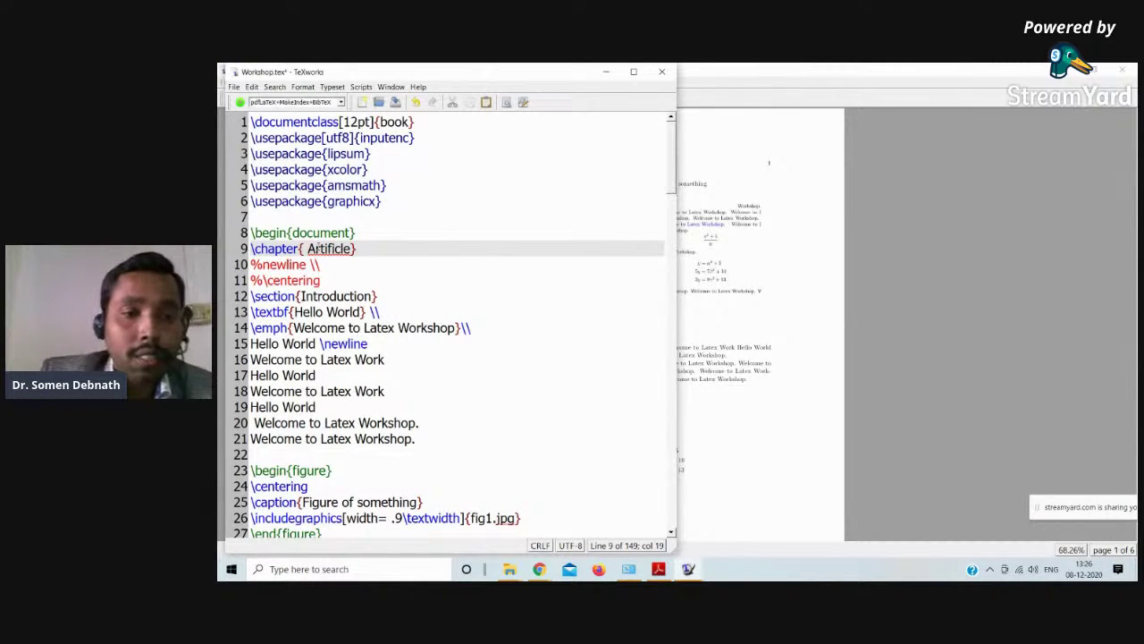
{"action": "right_click", "coordinate": [334, 249]}
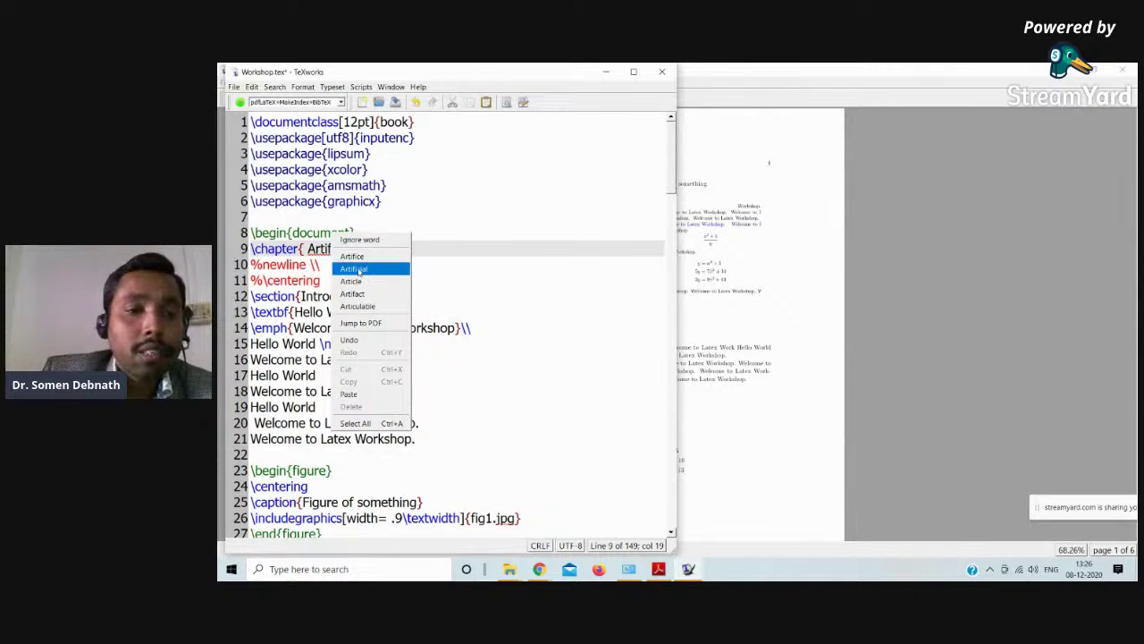
{"action": "left_click", "coordinate": [402, 251]}
{"action": "type", "text": "Inte"}
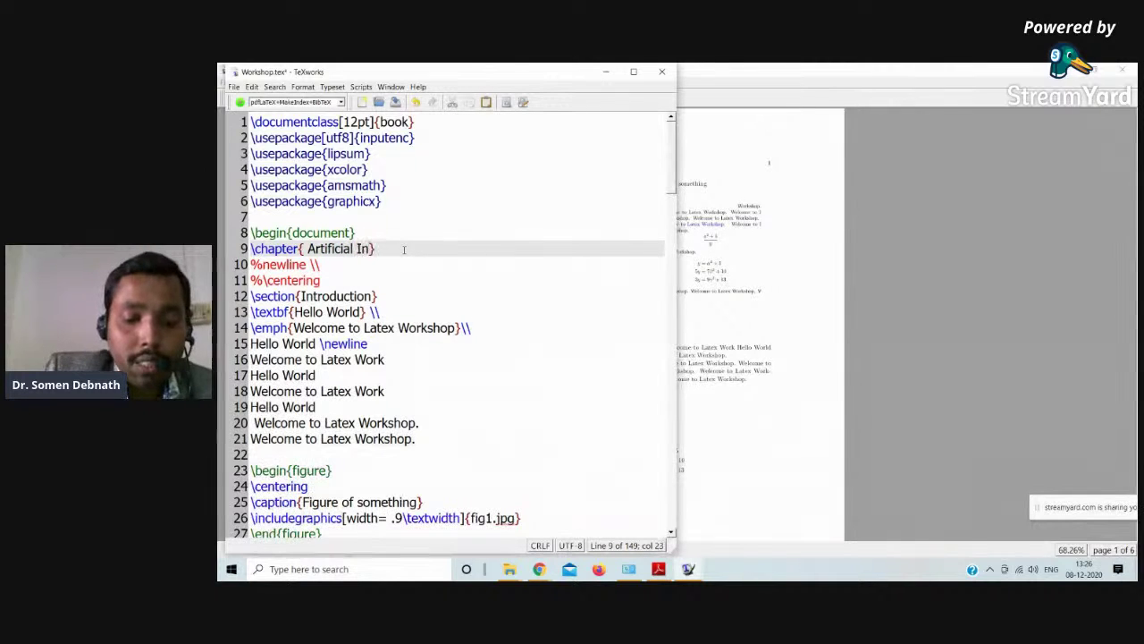
{"action": "type", "text": "lligent"}
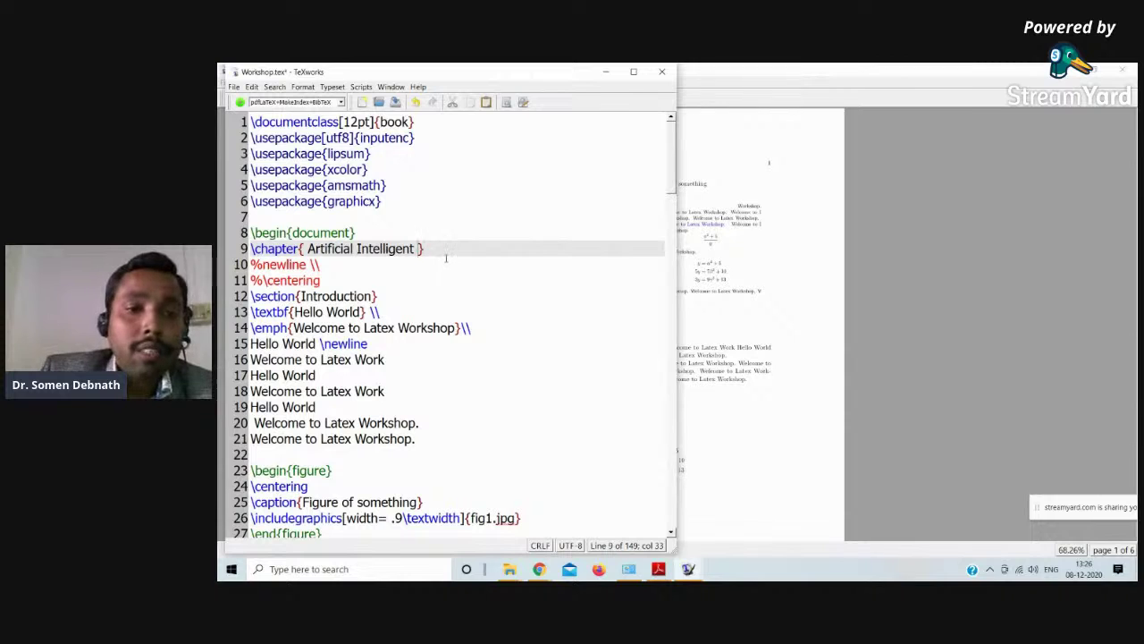
{"action": "key", "text": "Down"}
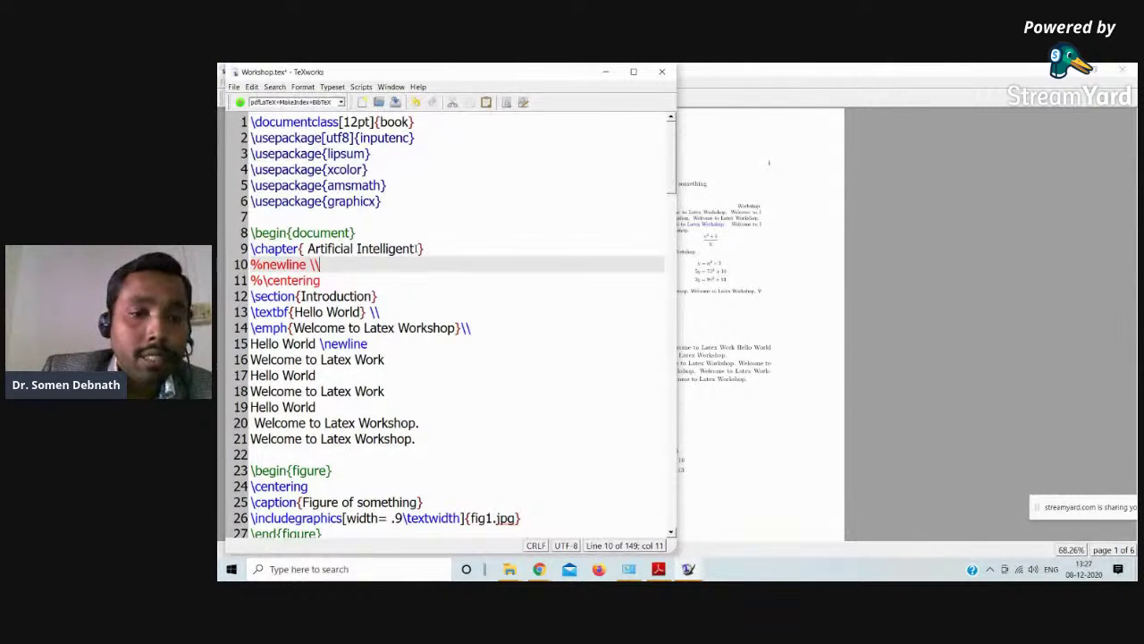
{"action": "left_click", "coordinate": [417, 248]}
{"action": "key", "text": "BackSpace"}
{"action": "type", "text": "ce"}
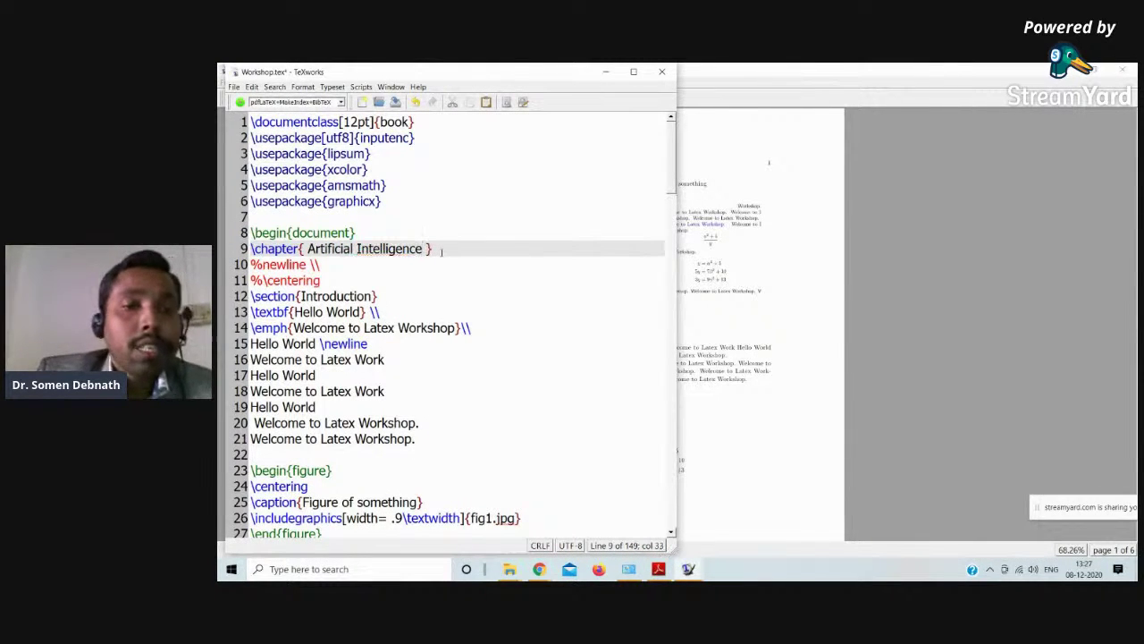
- Typeset the document and inspect the chapter heading, section numbering and following pages in the PDF
{"action": "left_click", "coordinate": [239, 102]}
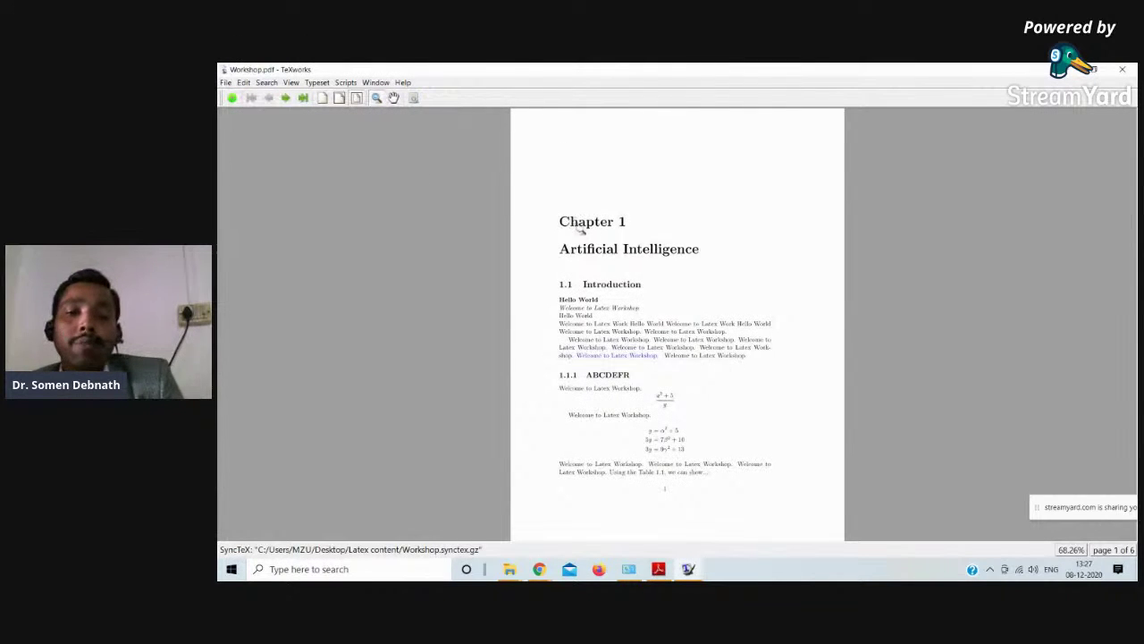
{"action": "left_click_drag", "start_coordinate": [608, 295], "coordinate": [615, 321]}
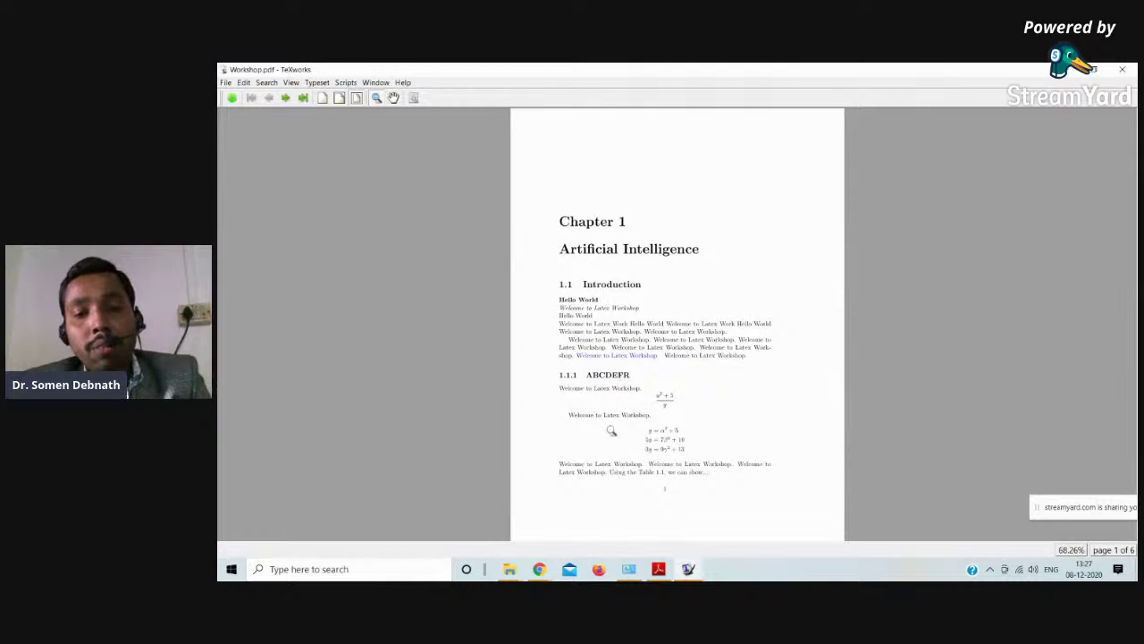
{"action": "scroll", "coordinate": [671, 283], "scroll_direction": "down", "scroll_amount": 4}
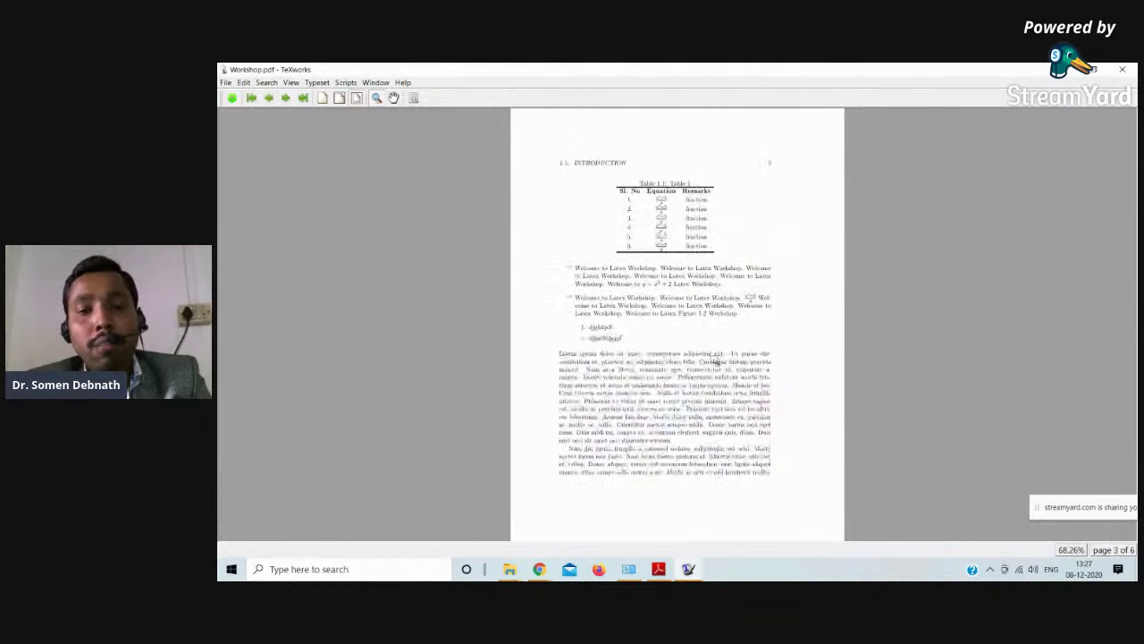
{"action": "scroll", "coordinate": [715, 367], "scroll_direction": "up", "scroll_amount": 4}
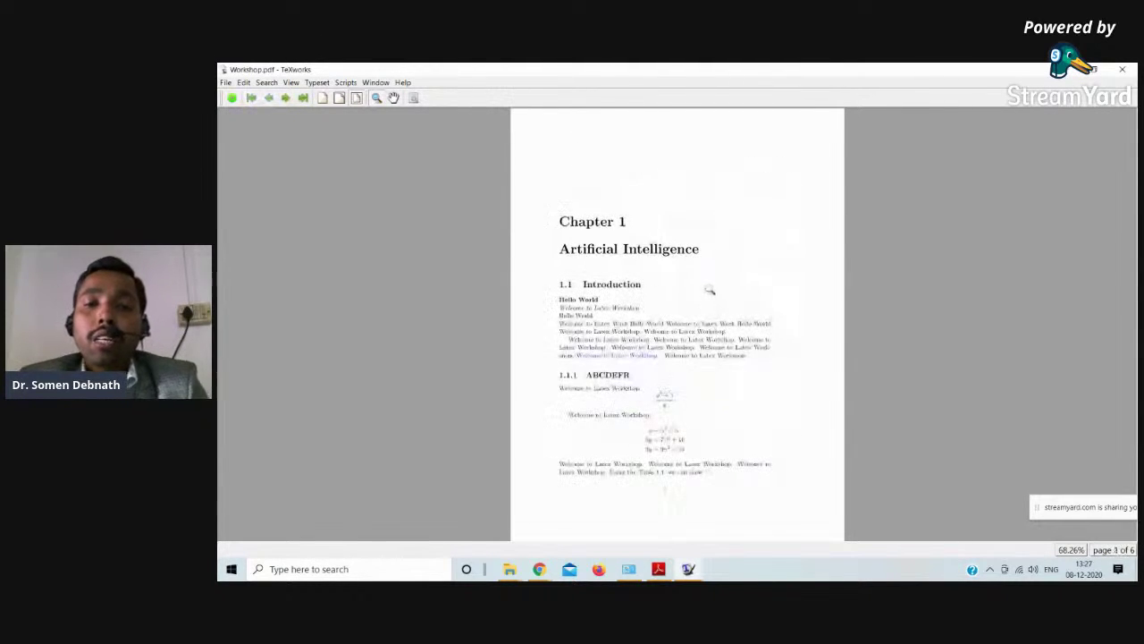